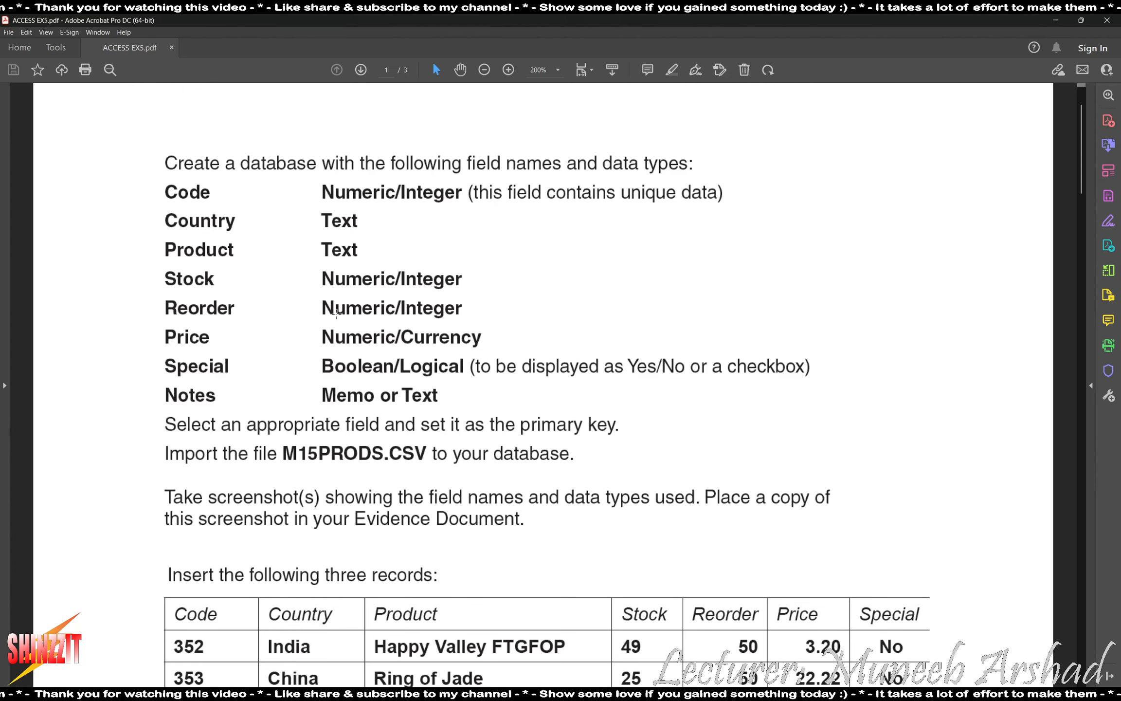
Open Microsoft Access and start a new blank database.
{"action": "key", "text": "super"}
{"action": "type", "text": "access"}
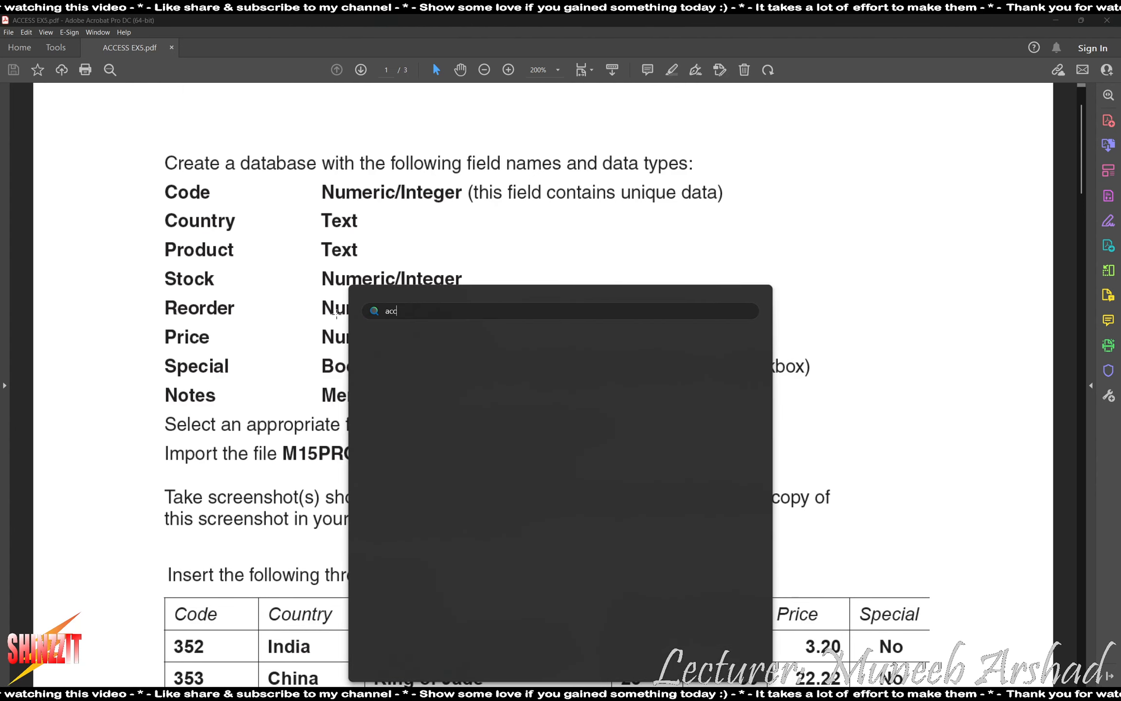
{"action": "key", "text": "Return"}
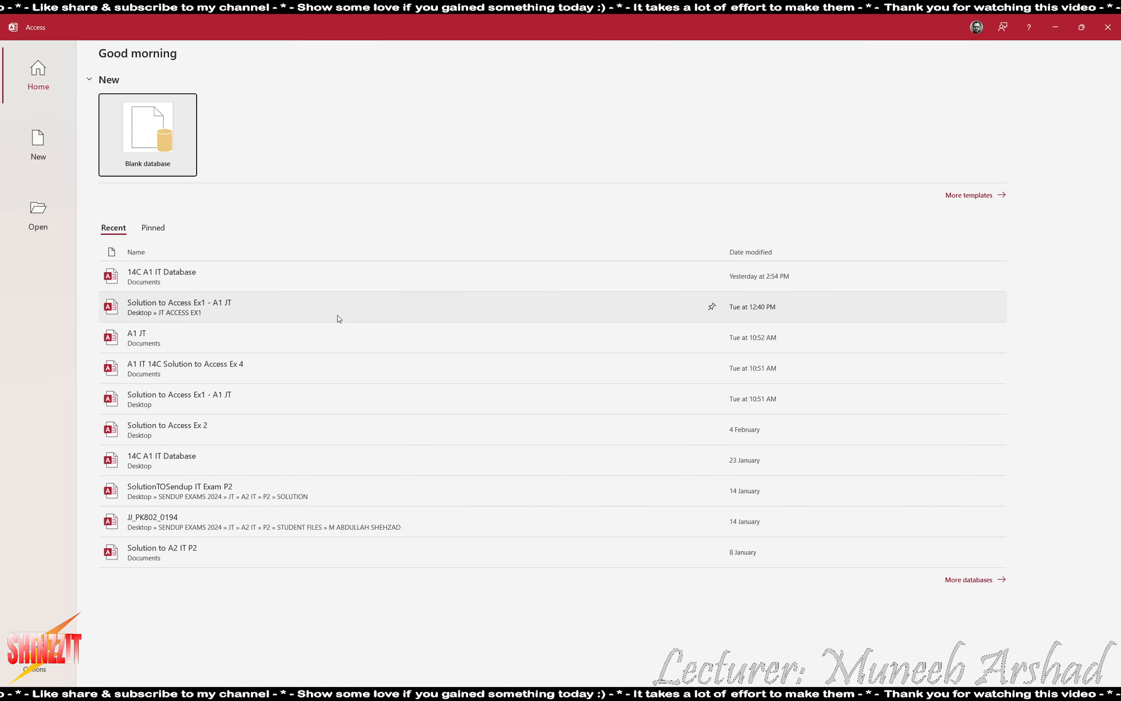
{"action": "left_click", "coordinate": [170, 141]}
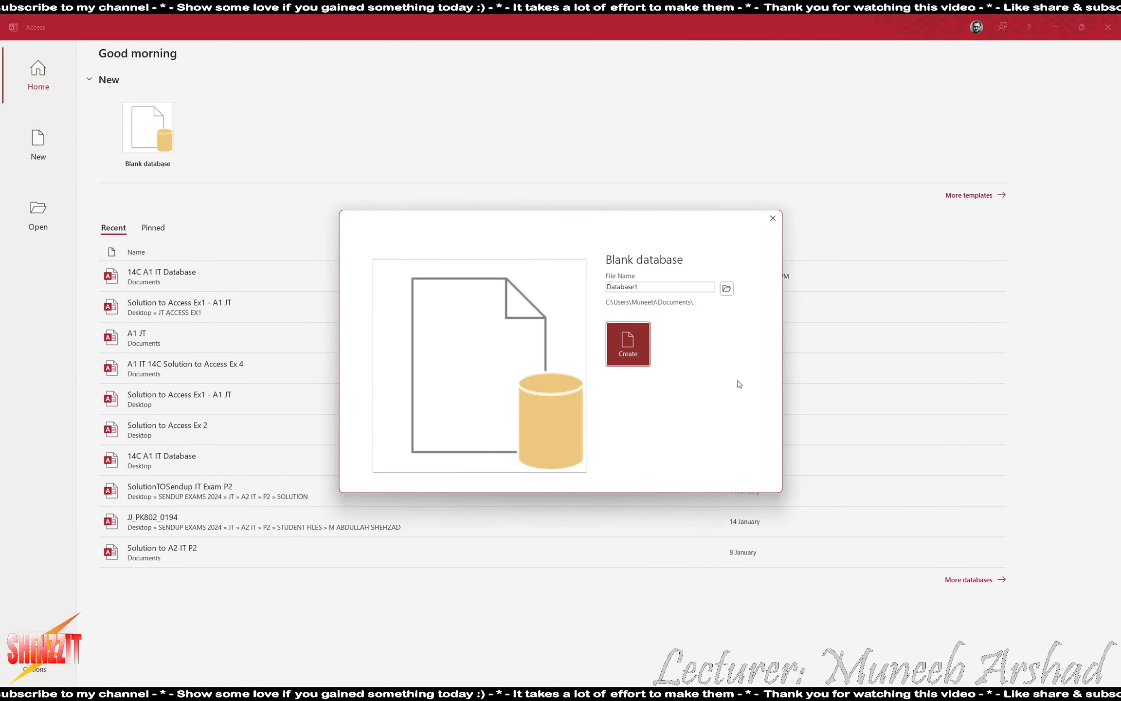
Create the database on the Desktop with the file name "A1 IT 14C - Solution to Task 5 - 13-02-2025".
{"action": "left_click", "coordinate": [726, 289]}
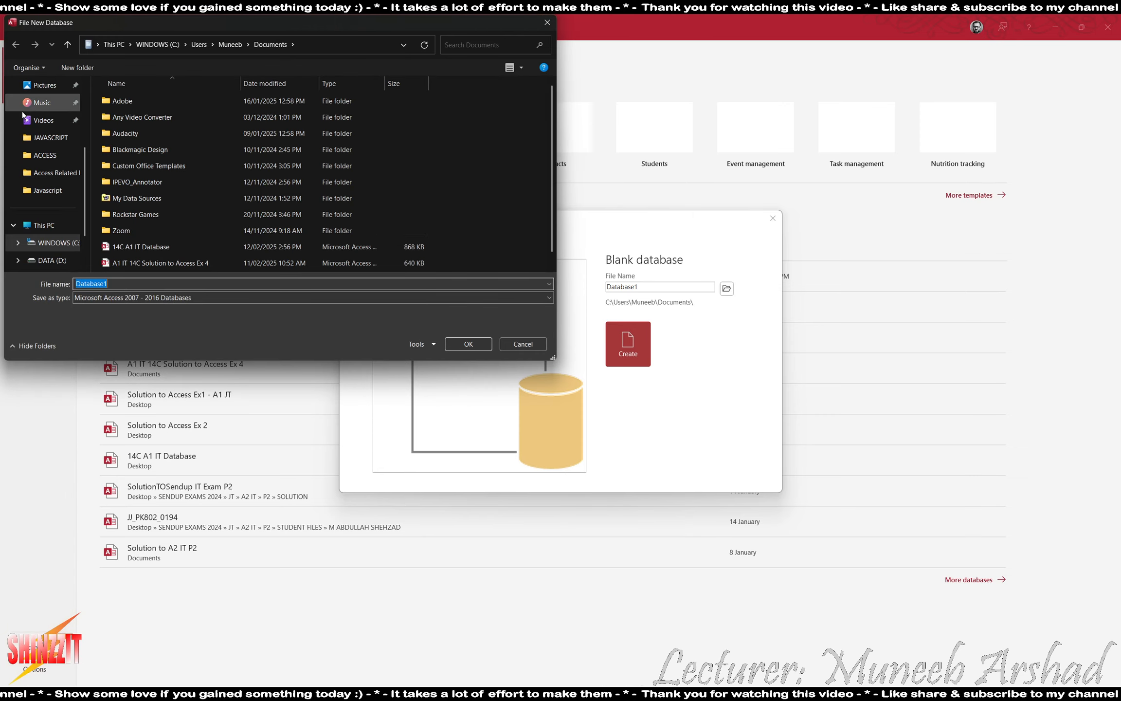
{"action": "left_click", "coordinate": [50, 159]}
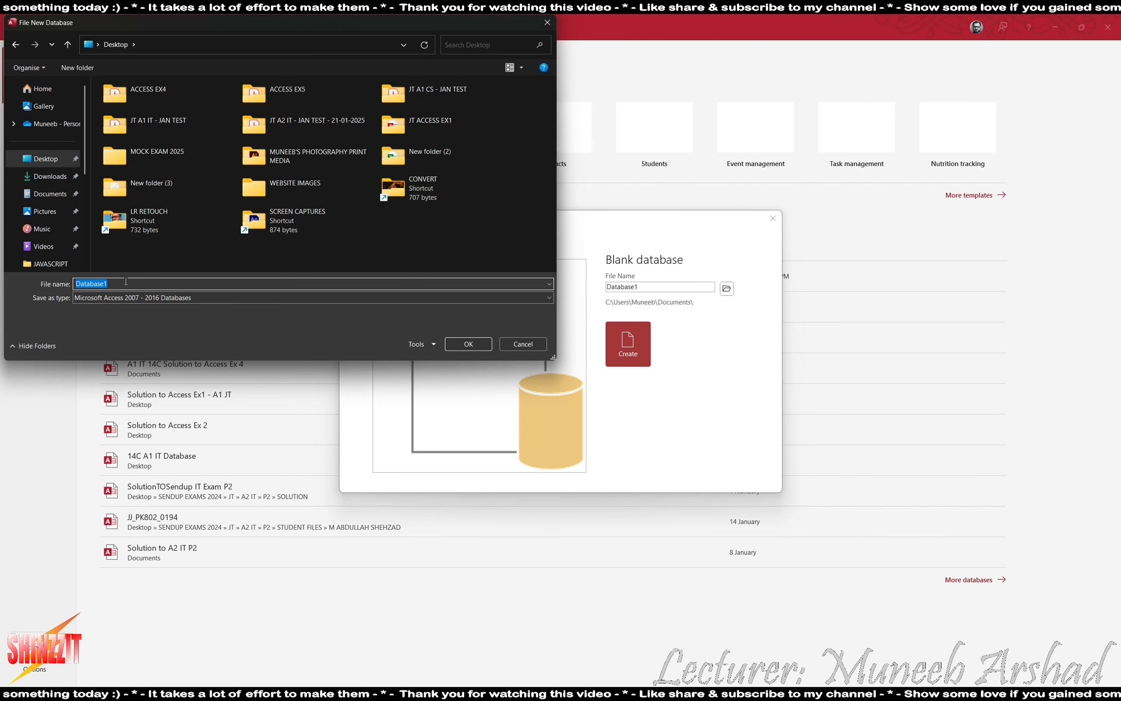
{"action": "type", "text": "A1 I"}
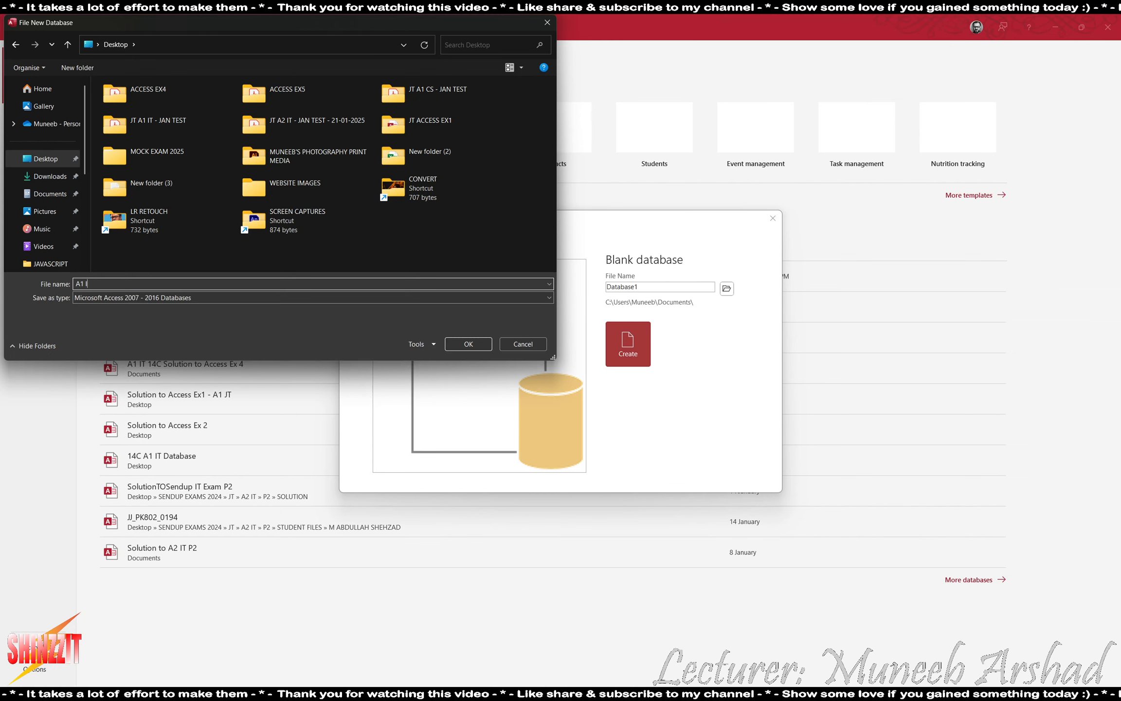
{"action": "type", "text": "T 14C"}
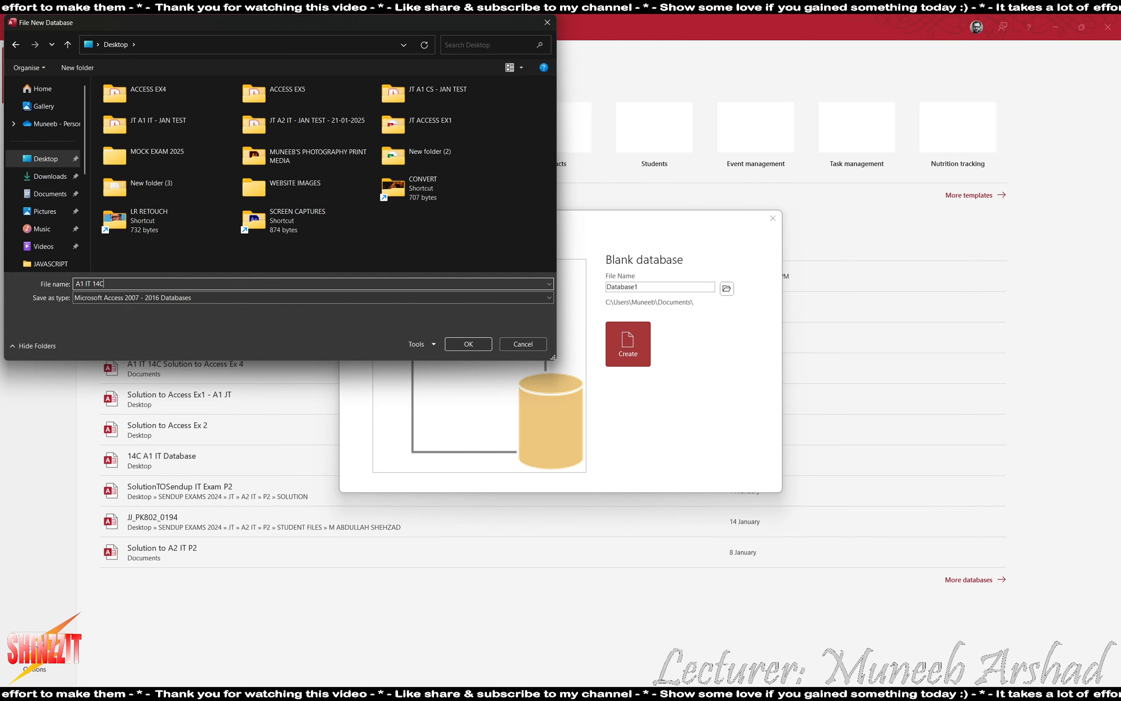
{"action": "type", "text": " - Solutio"}
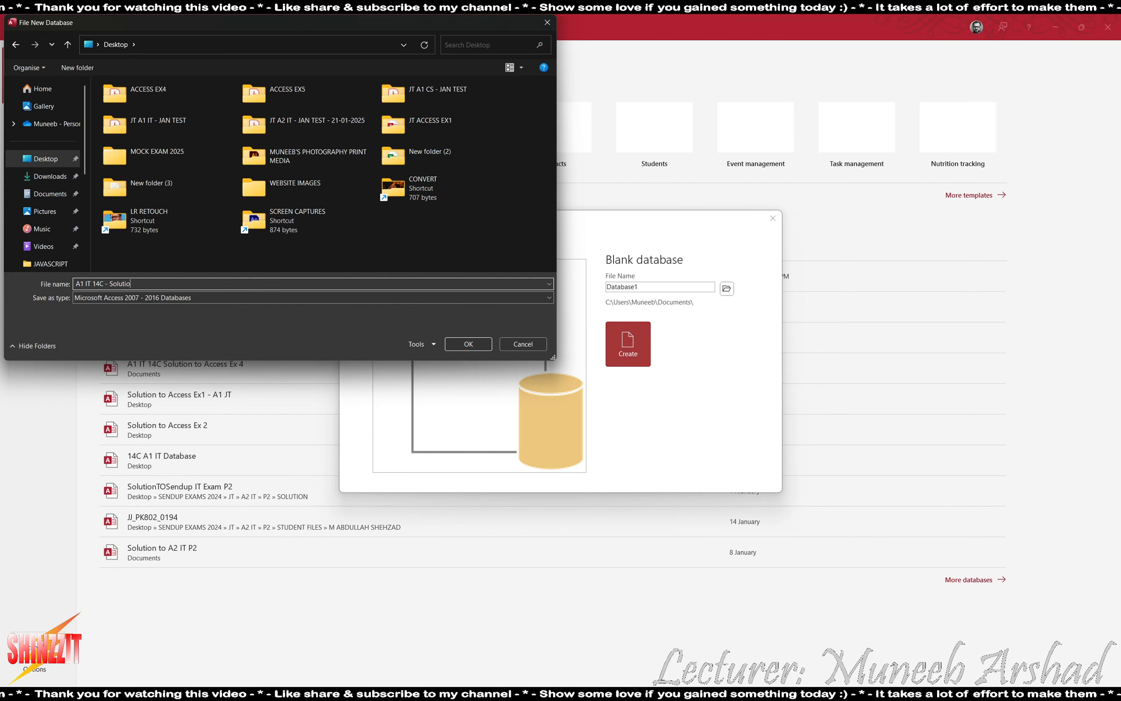
{"action": "type", "text": "n to Task 5"}
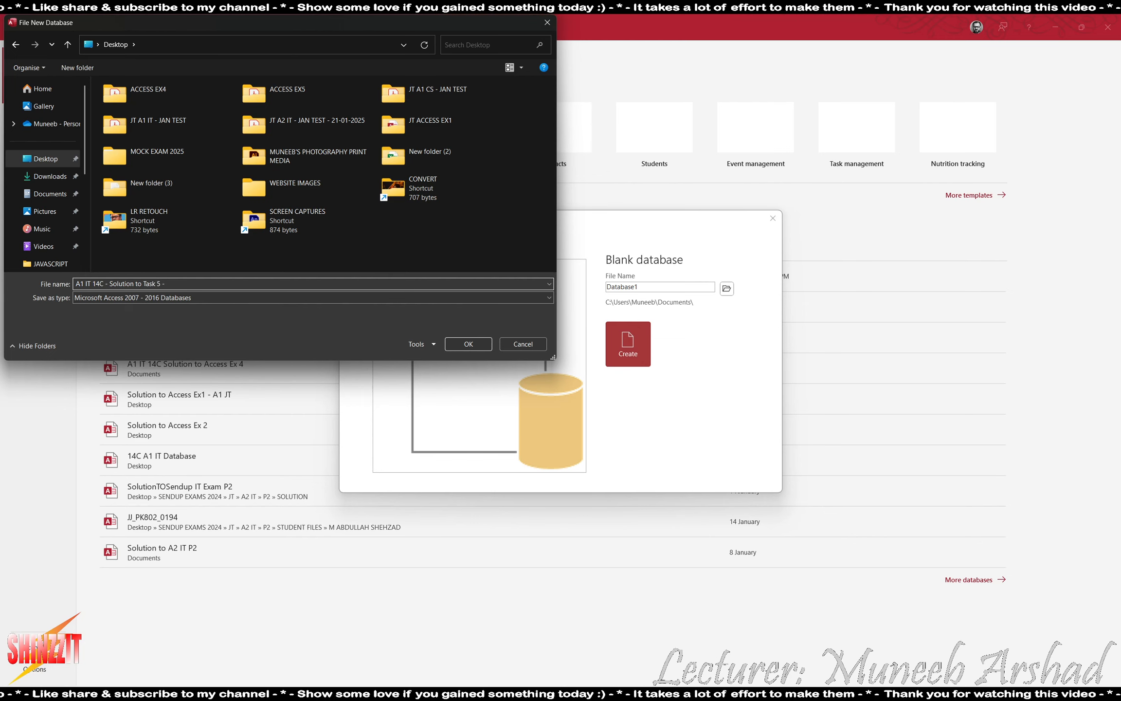
{"action": "type", "text": " - 13-0"}
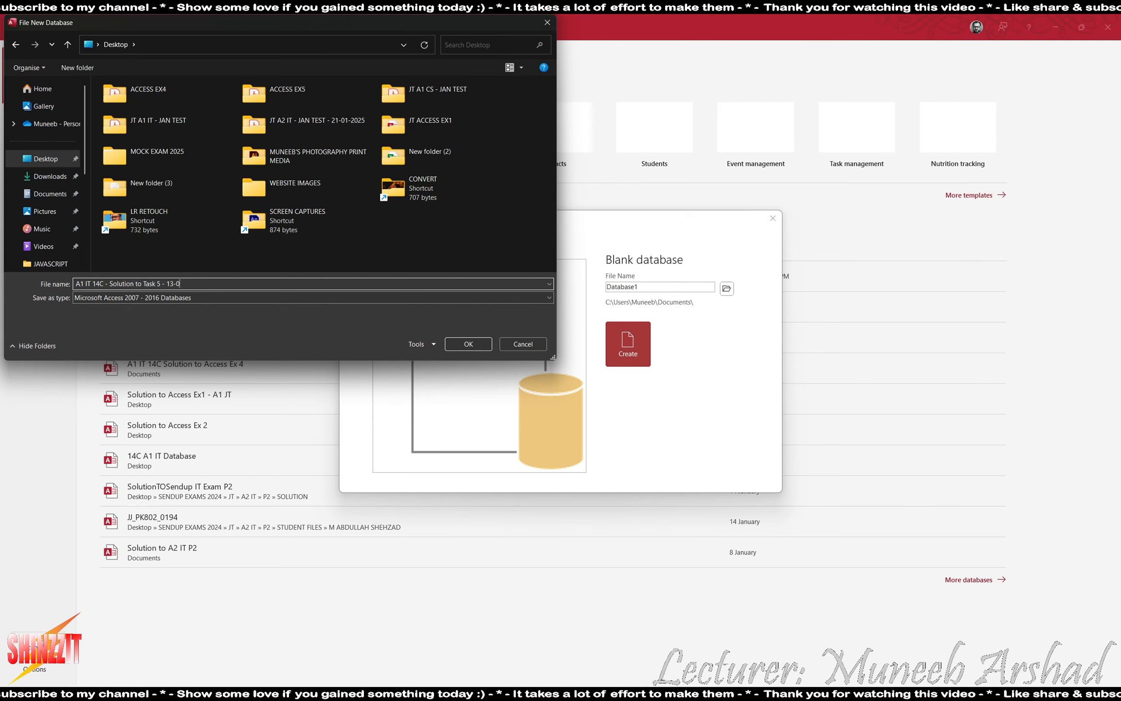
{"action": "type", "text": "2-2025"}
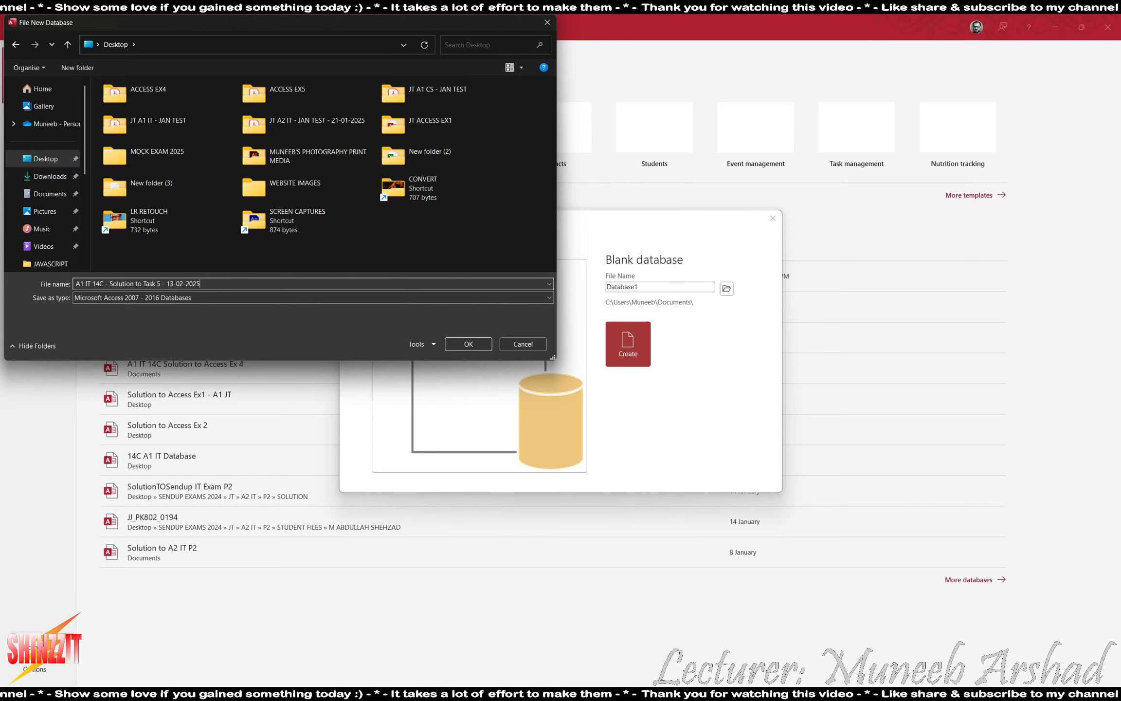
{"action": "key", "text": "Return"}
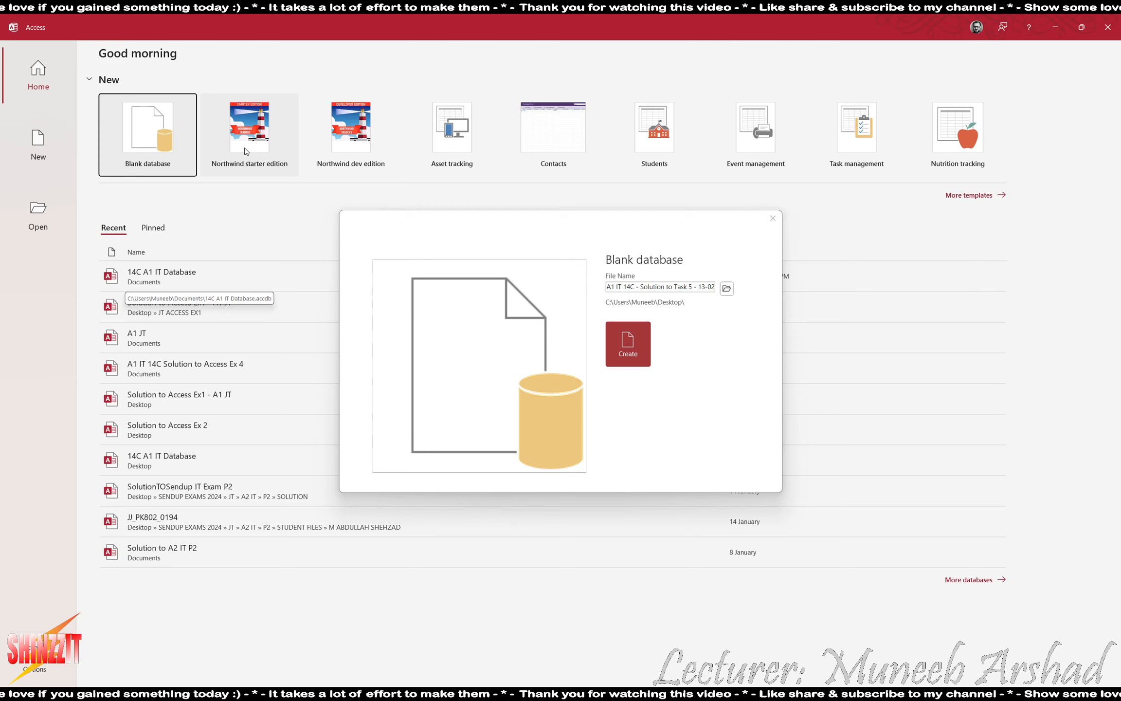
{"action": "left_click", "coordinate": [627, 343]}
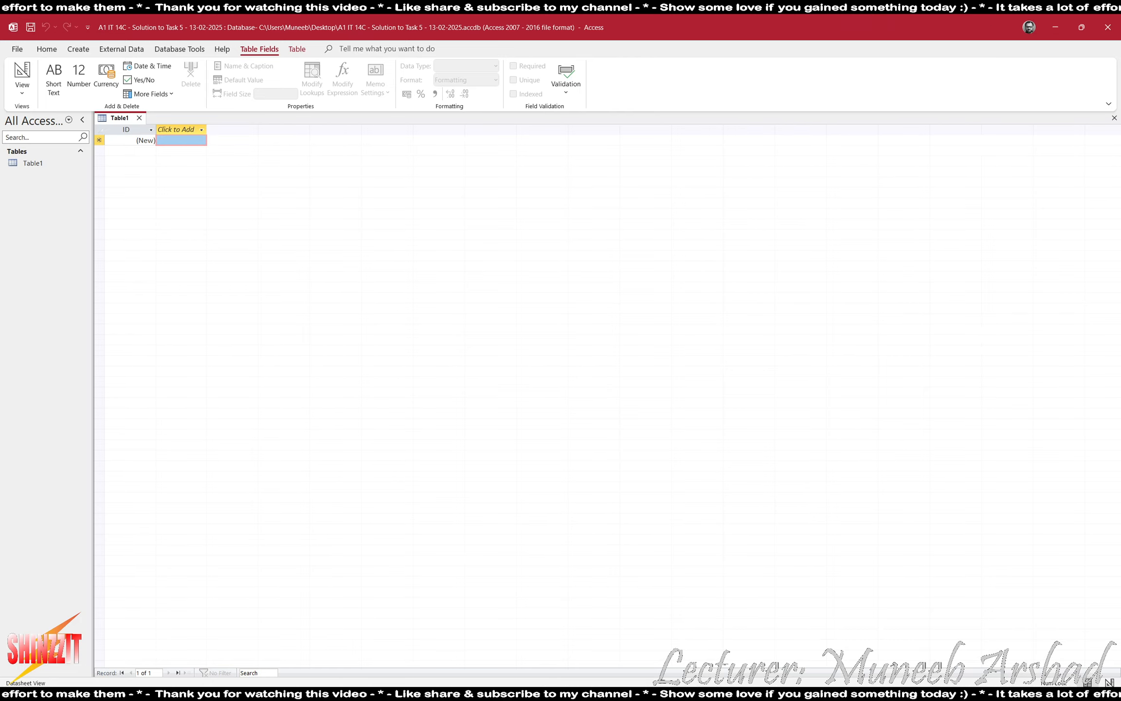
Switch the new table to Design View, saving it under the name PRODS.
{"action": "key", "text": "alt+Tab"}
{"action": "key", "text": "alt+Tab"}
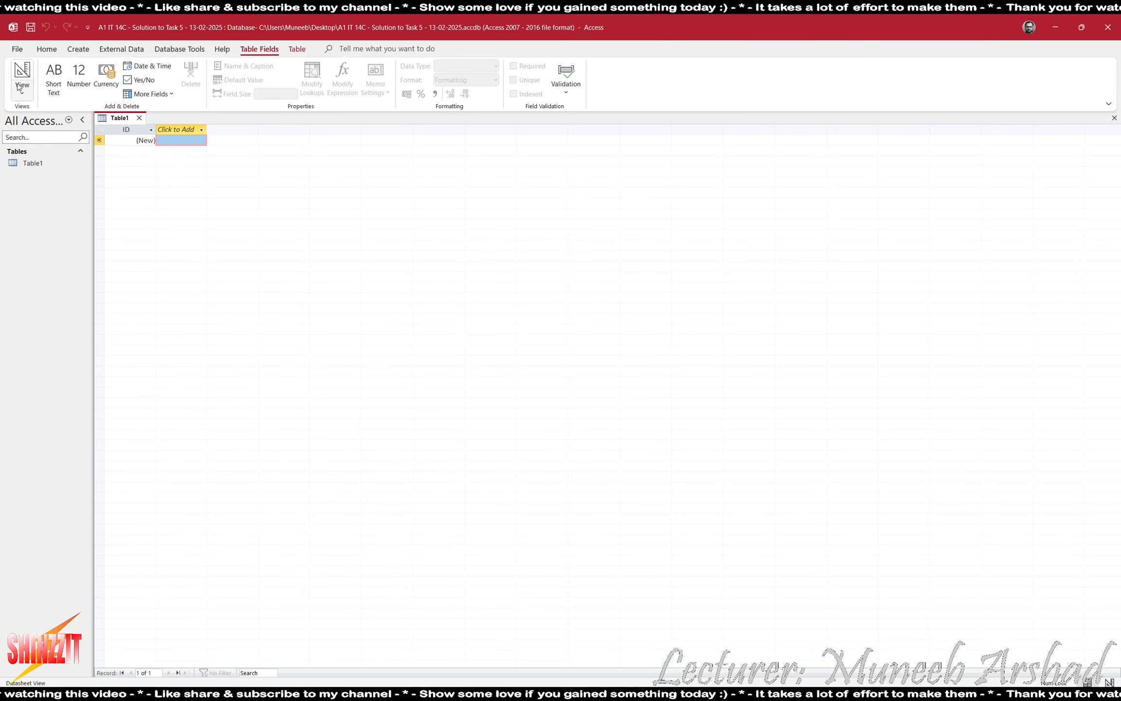
{"action": "left_click", "coordinate": [19, 87]}
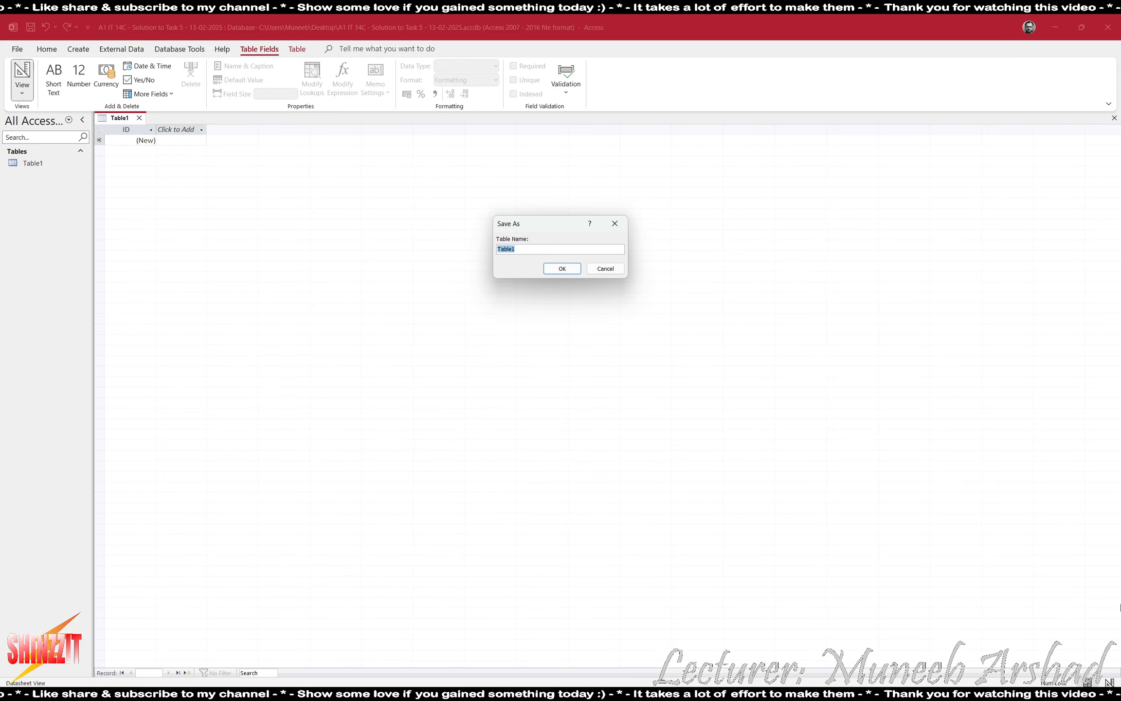
{"action": "key", "text": "alt+Tab"}
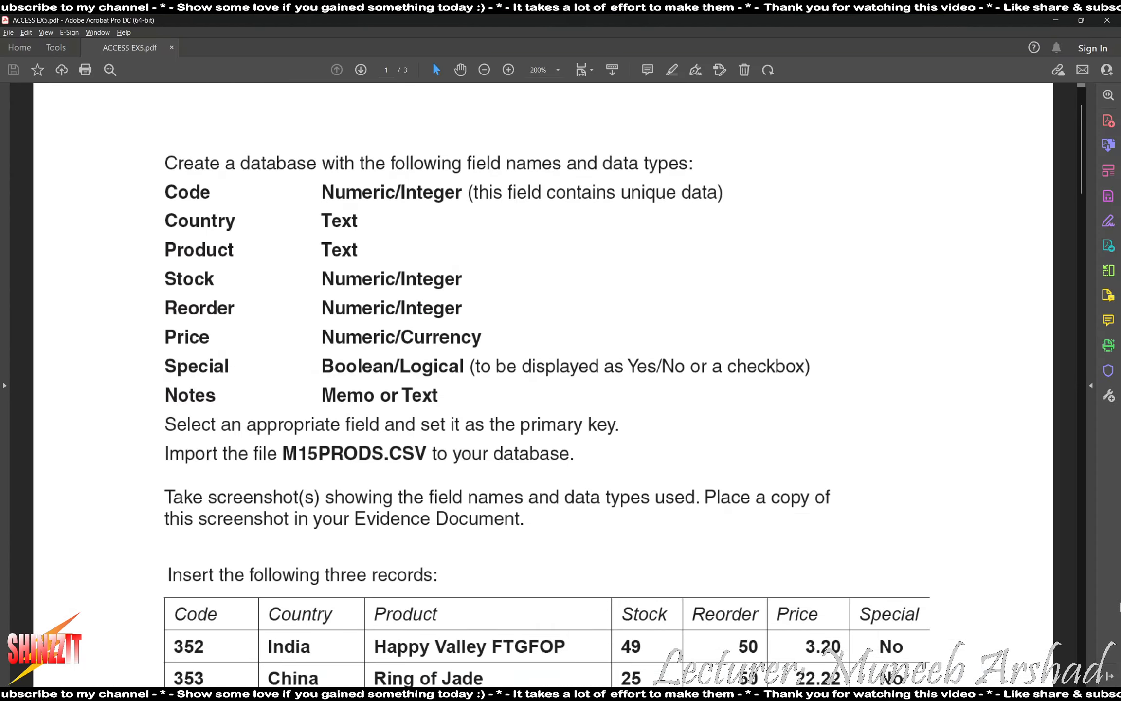
{"action": "key", "text": "alt+Tab"}
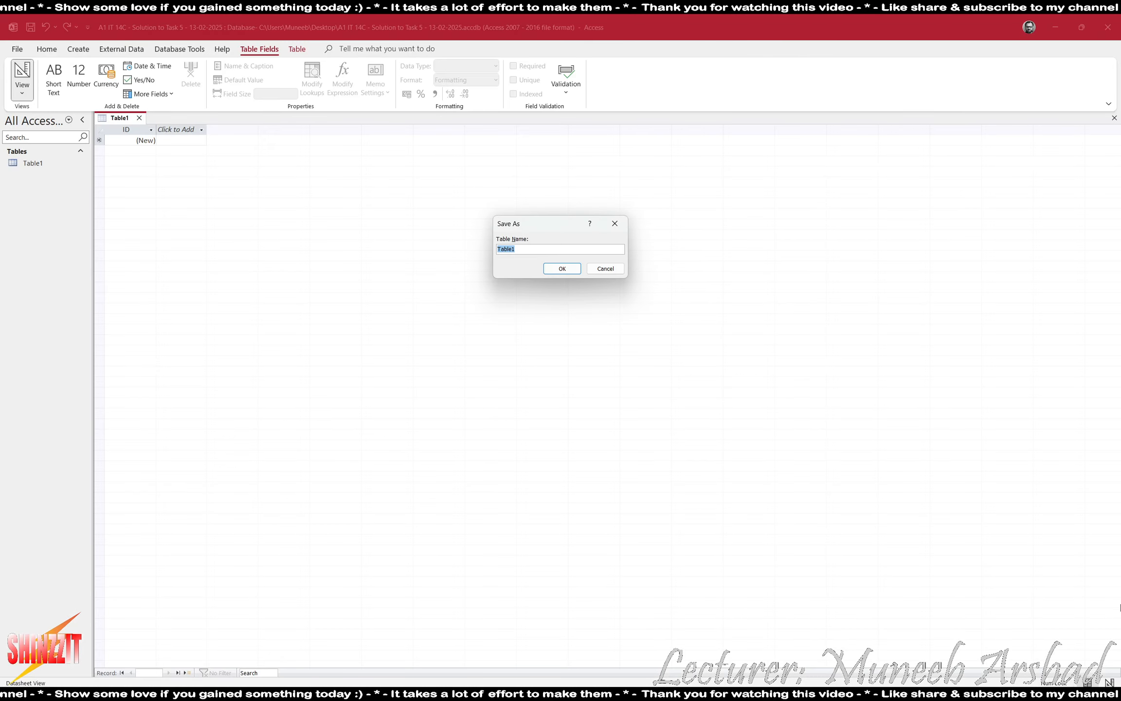
{"action": "key", "text": "Caps_Lock"}
{"action": "type", "text": "PRODS"}
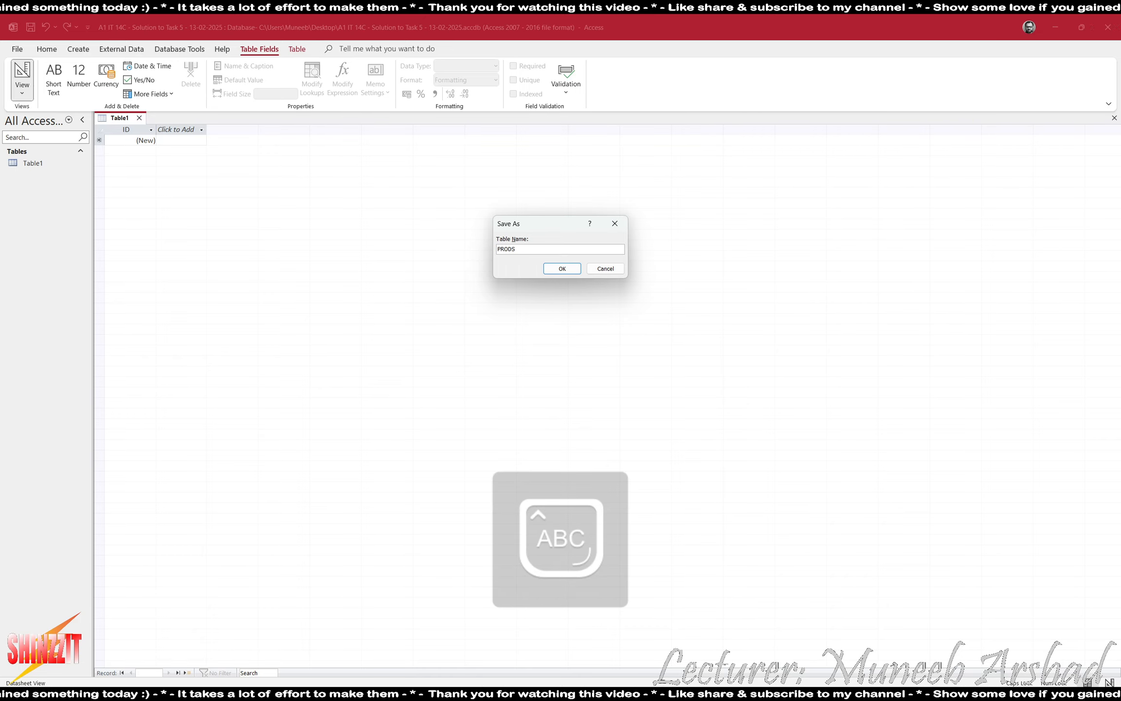
{"action": "key", "text": "Return"}
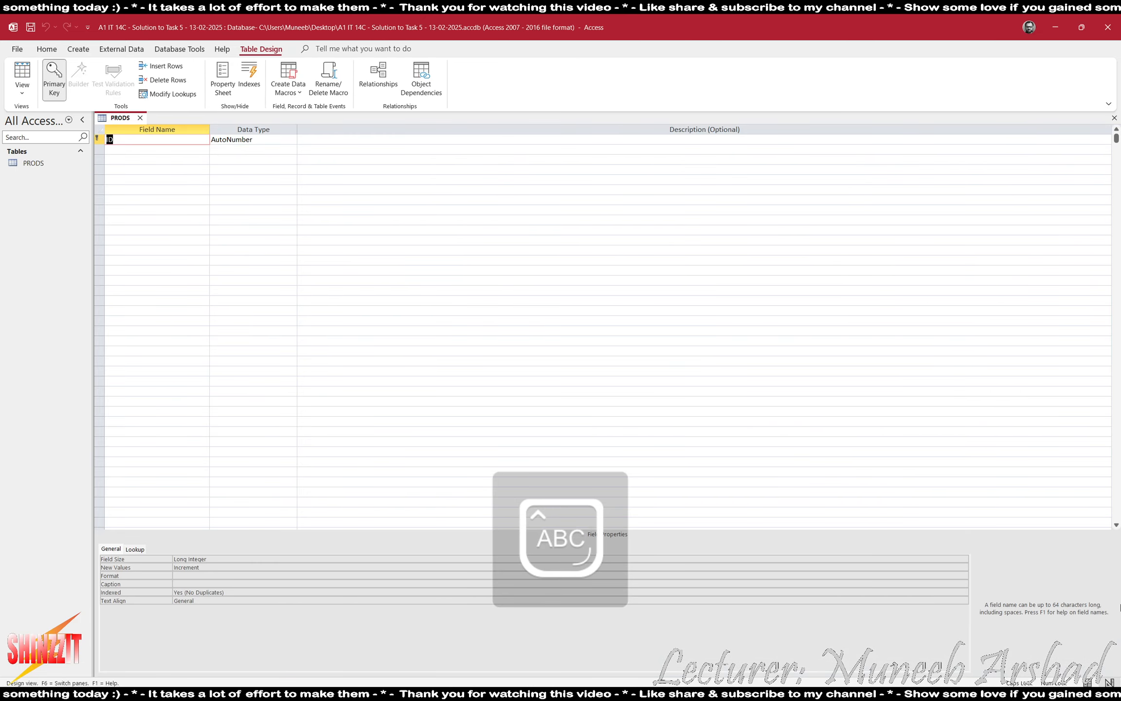
Launch the Windows Magnifier.
{"action": "key", "text": "super"}
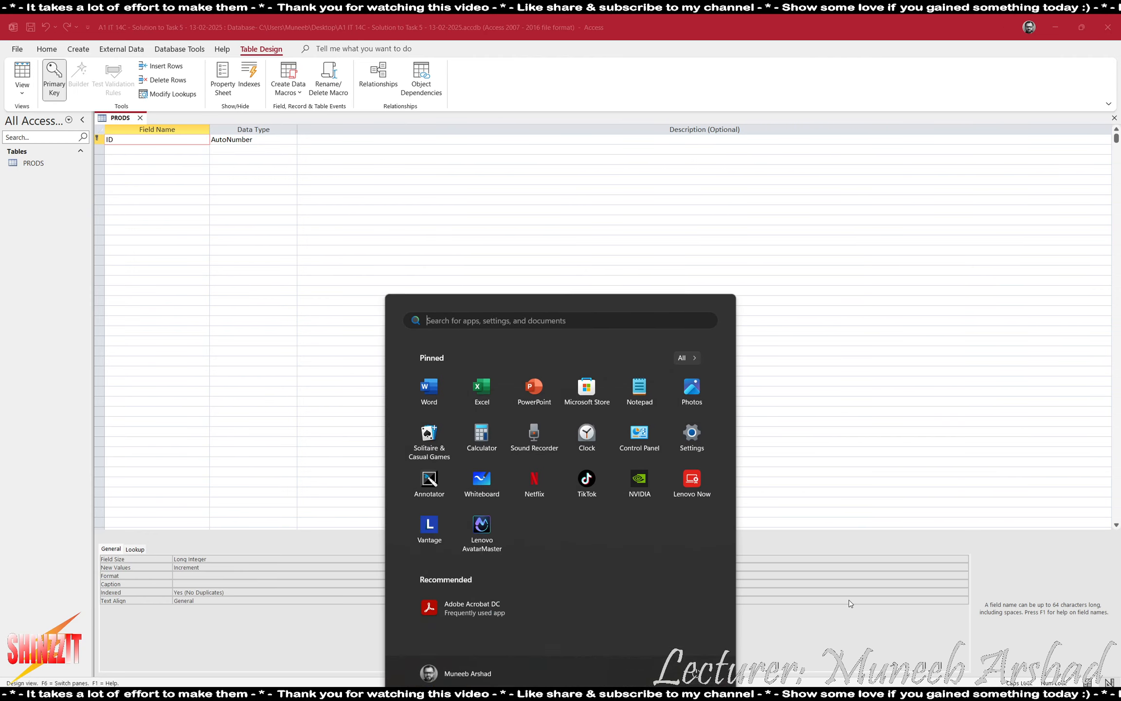
{"action": "type", "text": "MAG"}
{"action": "key", "text": "Return"}
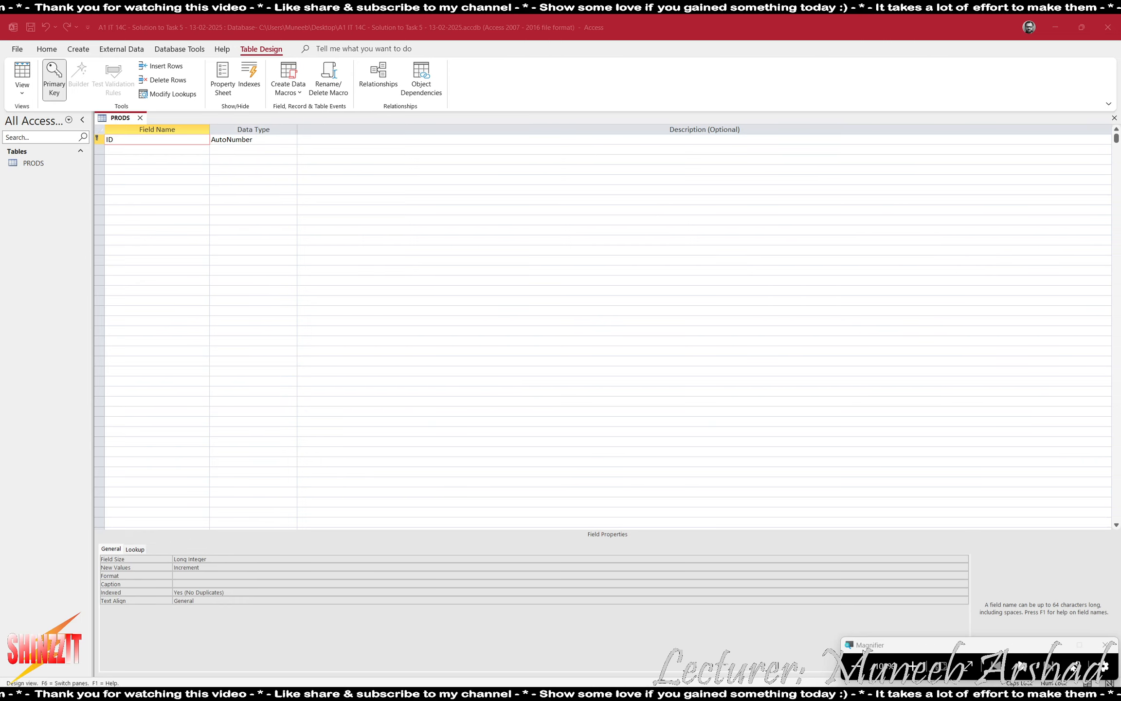
Check the field list in the exercise PDF, rename the PRODS table's ID field as Code and add a Country field.
{"action": "key", "text": "alt+Tab"}
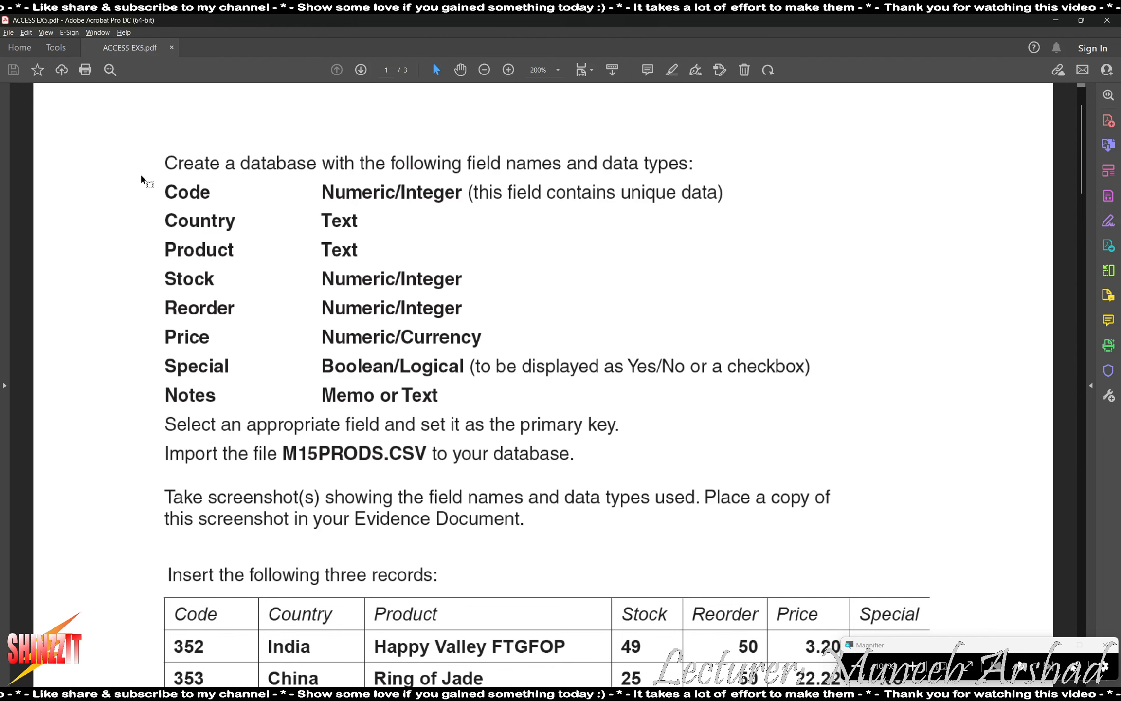
{"action": "key", "text": "alt+Tab"}
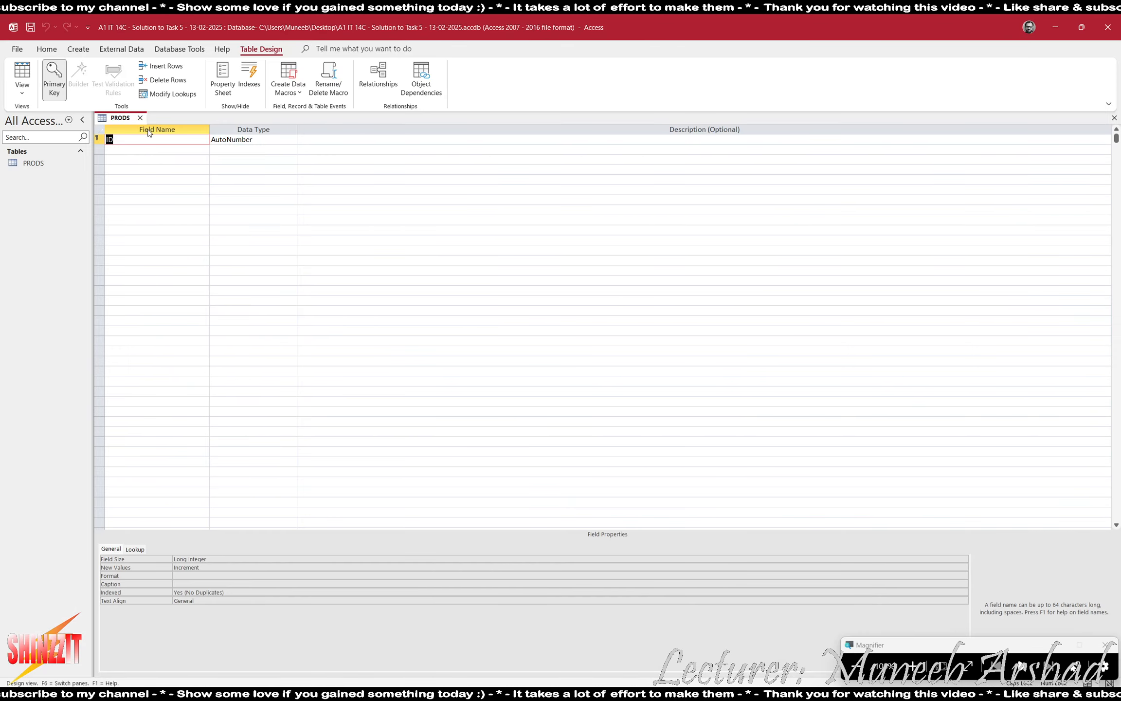
{"action": "type", "text": "Code"}
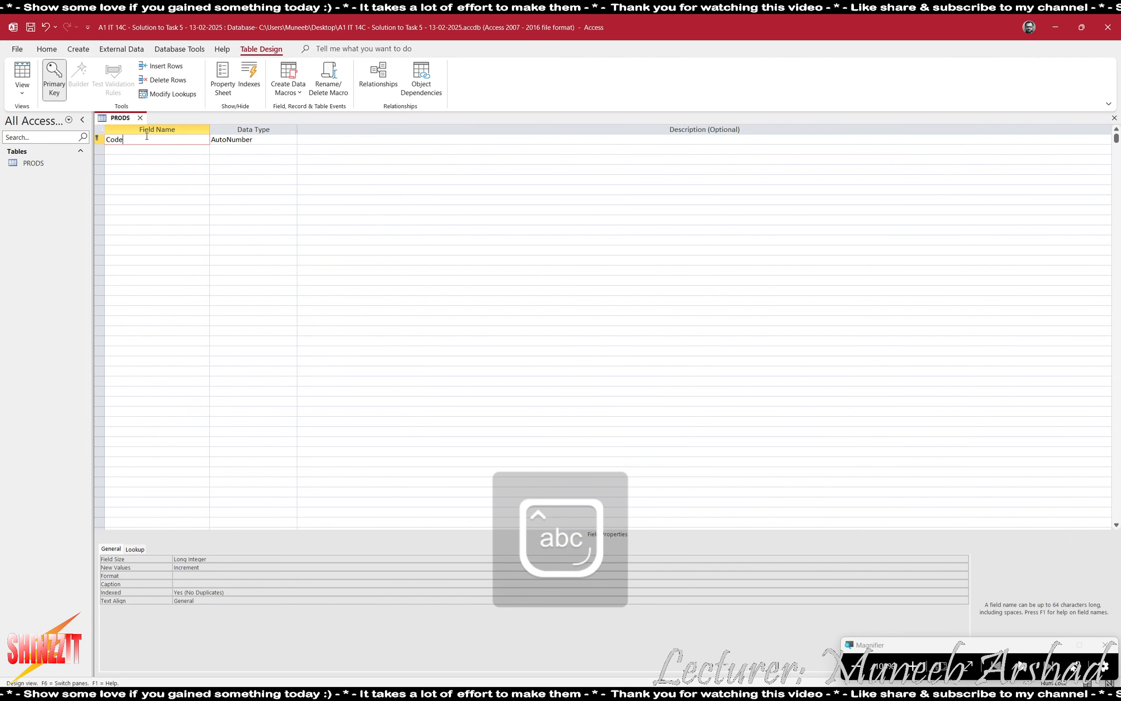
{"action": "key", "text": "Down"}
{"action": "type", "text": "cou"}
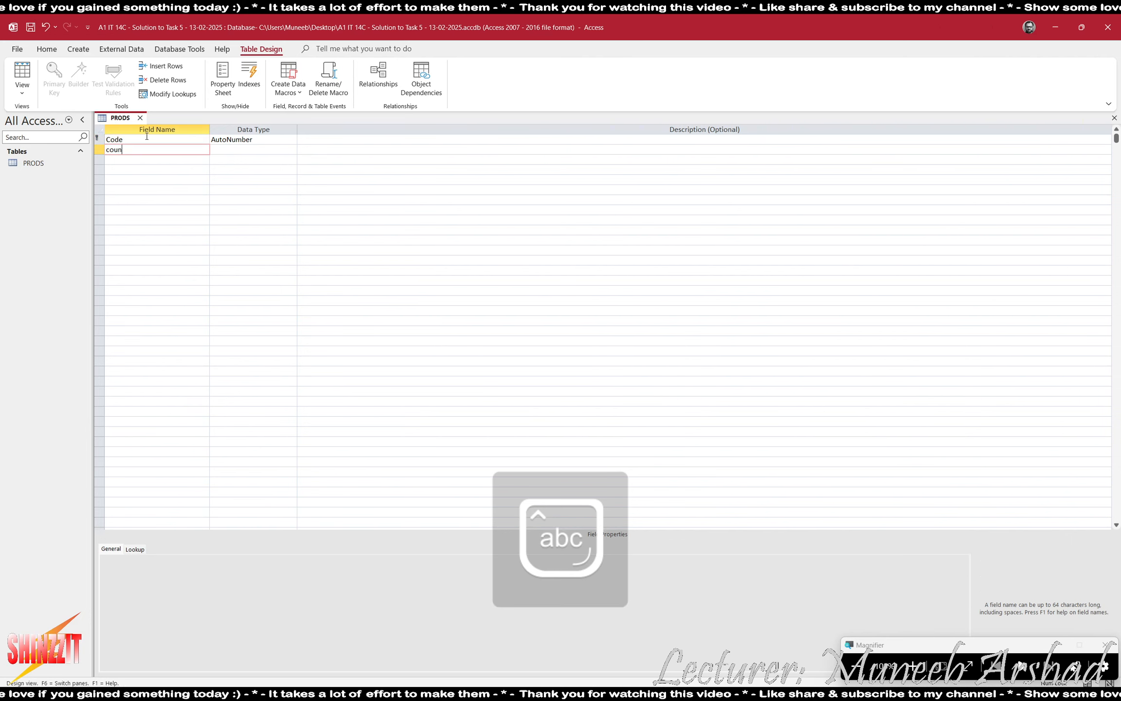
{"action": "type", "text": "n"}
{"action": "key", "text": "BackSpace"}
{"action": "key", "text": "BackSpace"}
{"action": "key", "text": "BackSpace"}
{"action": "key", "text": "BackSpace"}
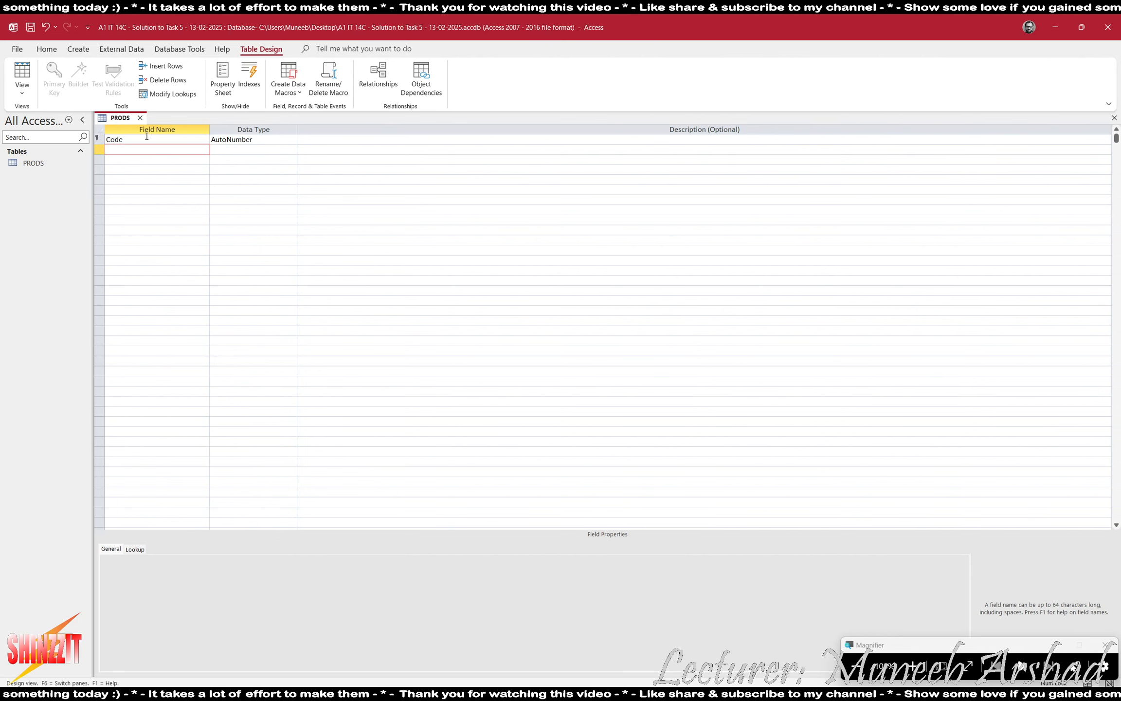
{"action": "type", "text": "Country"}
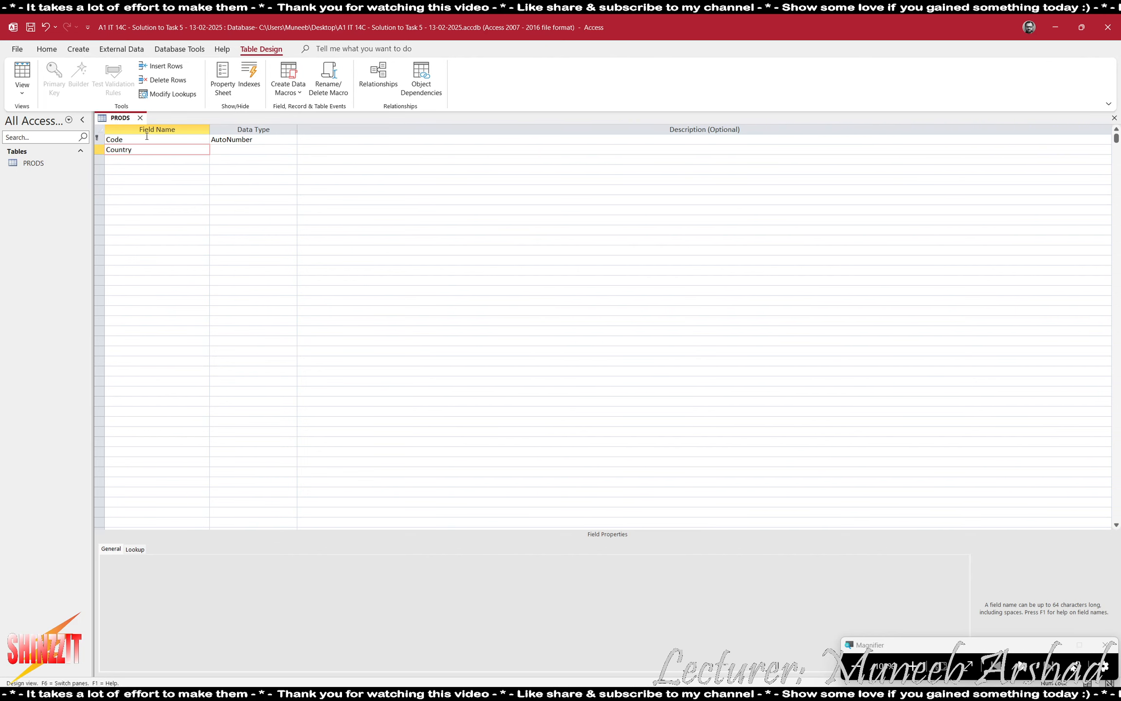
Add the fields Product and Stock below Country in the table design.
{"action": "key", "text": "Down"}
{"action": "type", "text": "Produc"}
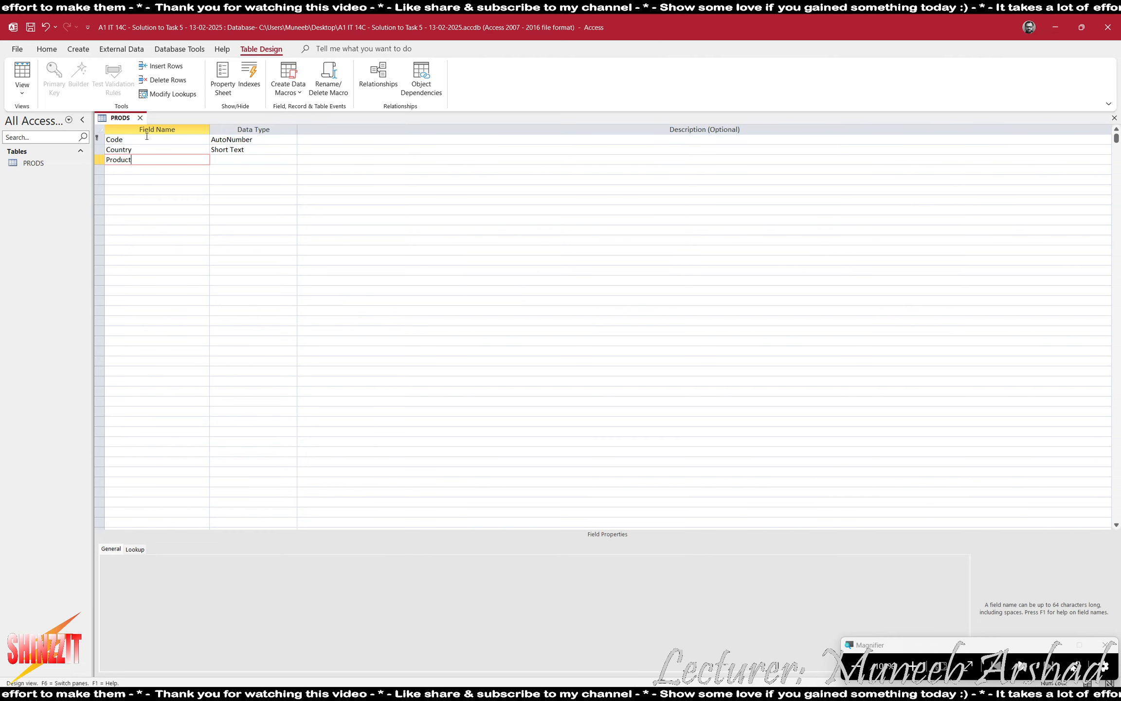
{"action": "key", "text": "Down"}
{"action": "type", "text": "Stock"}
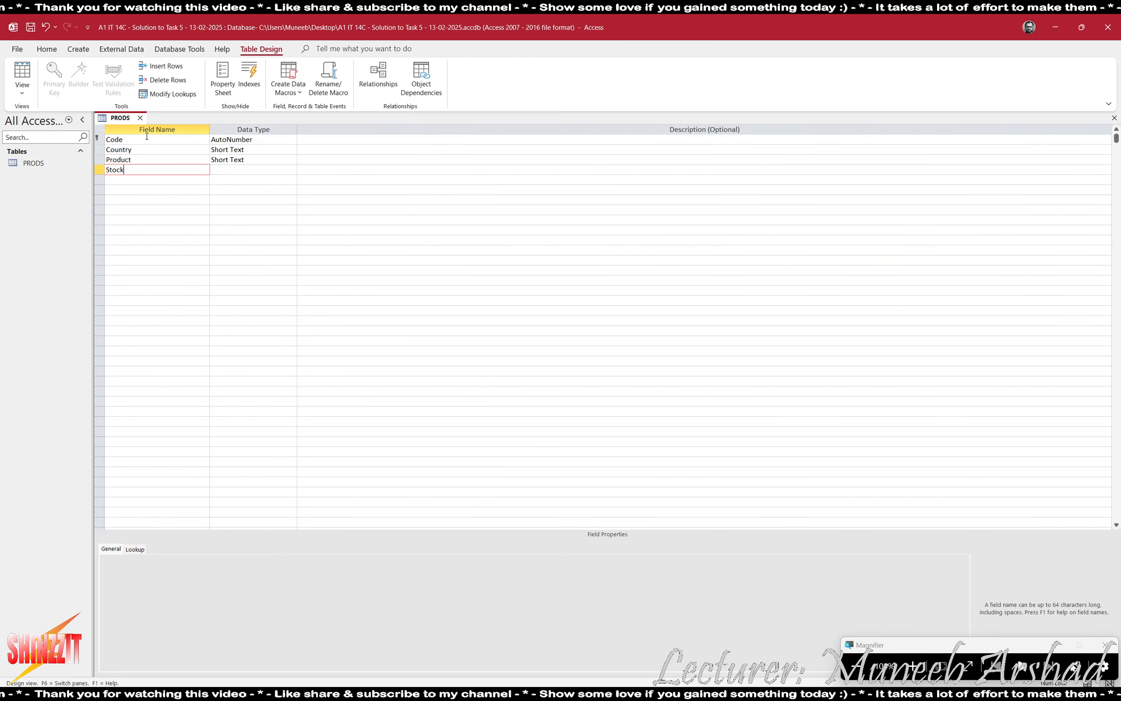
{"action": "key", "text": "Down"}
Recheck the field list in the exercise PDF and add the fields Reorder and Price below Stock.
{"action": "key", "text": "alt+Tab"}
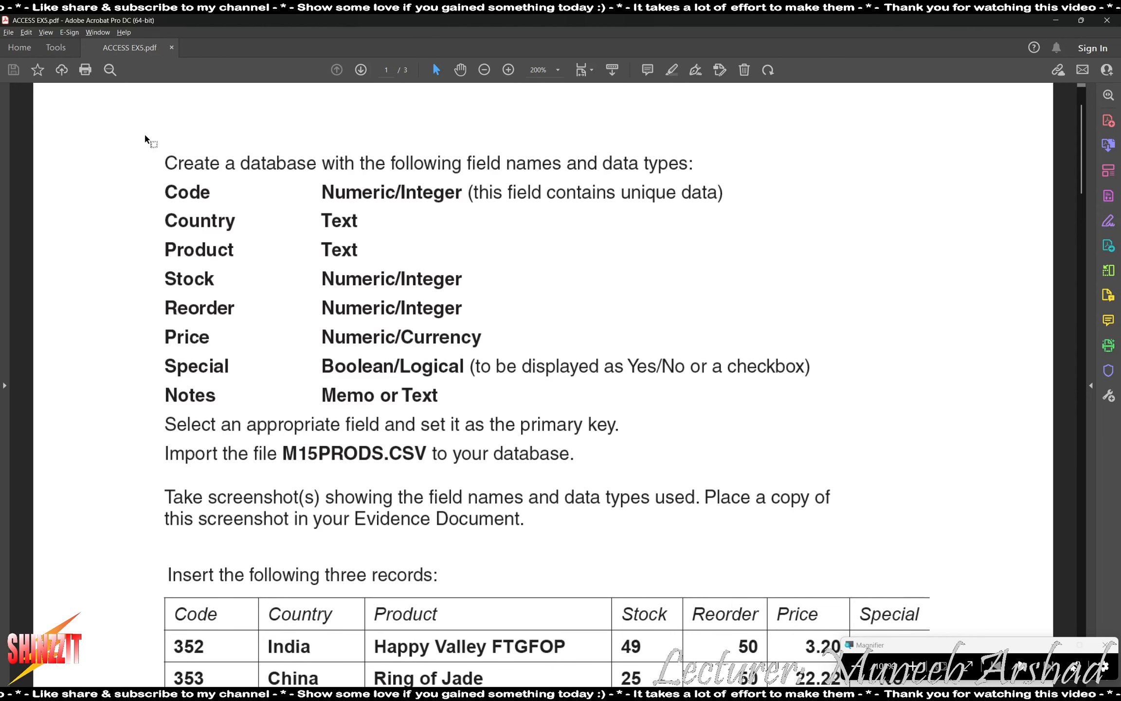
{"action": "key", "text": "alt+Tab"}
{"action": "type", "text": "Re"}
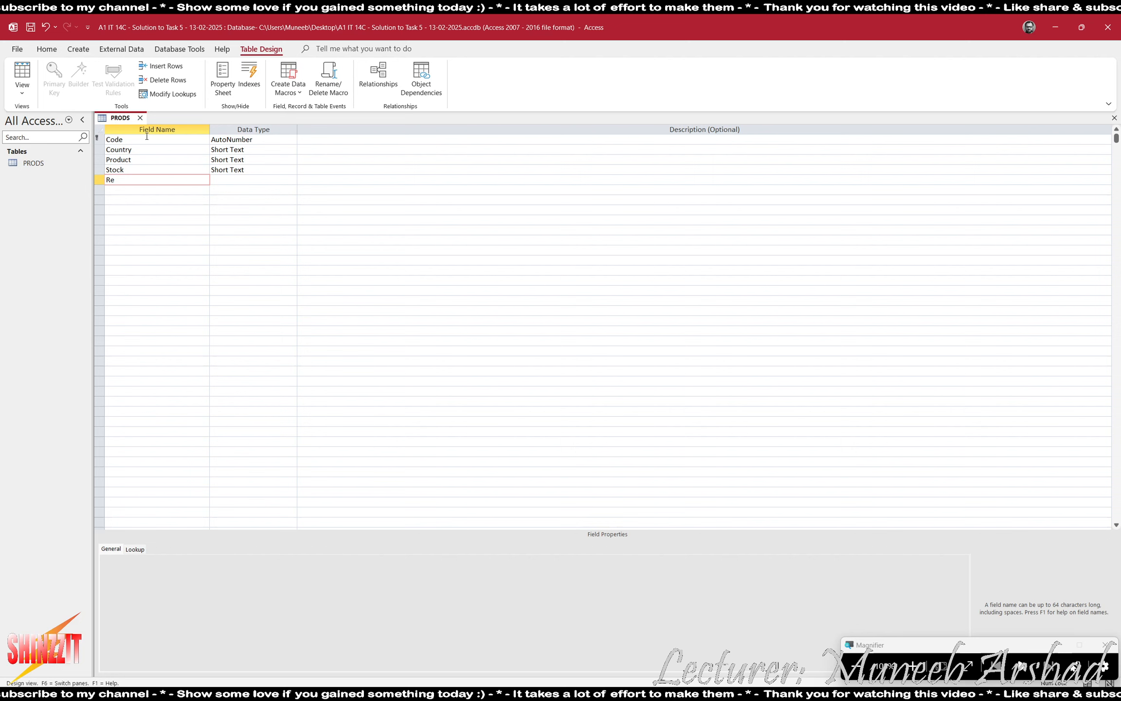
{"action": "type", "text": "order"}
{"action": "key", "text": "Down"}
{"action": "type", "text": "P"}
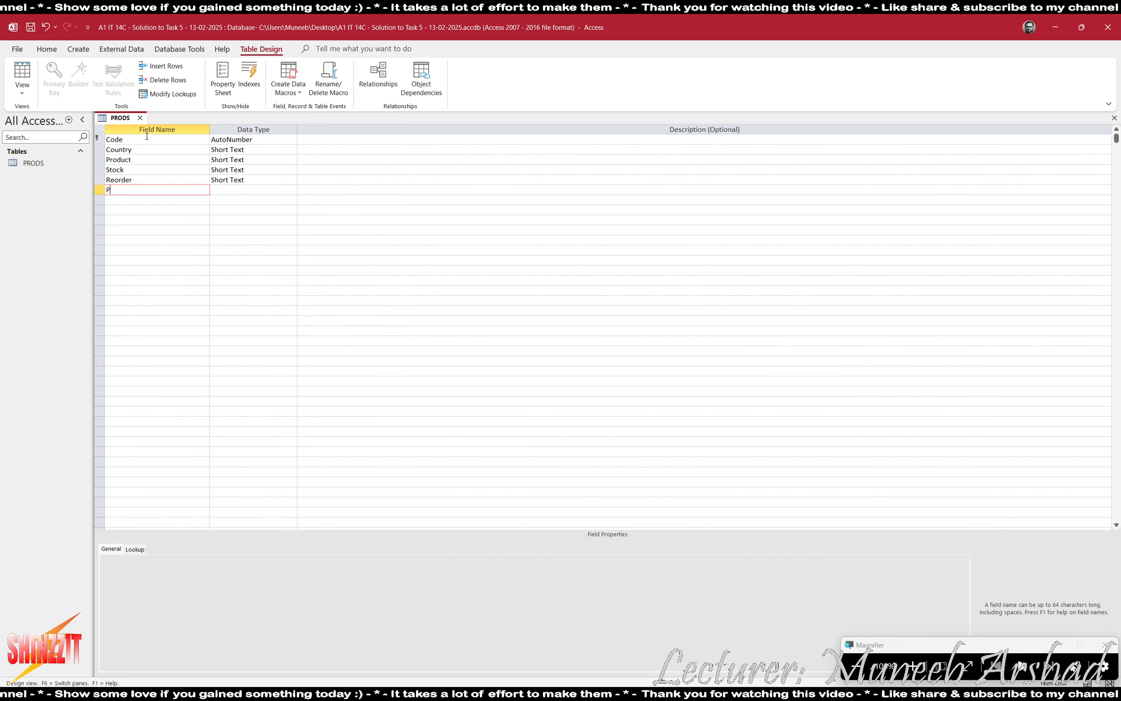
{"action": "type", "text": "rice"}
Add the fields Special and Notes below Price, accepting the default data type for both.
{"action": "key", "text": "Down"}
{"action": "type", "text": "Special"}
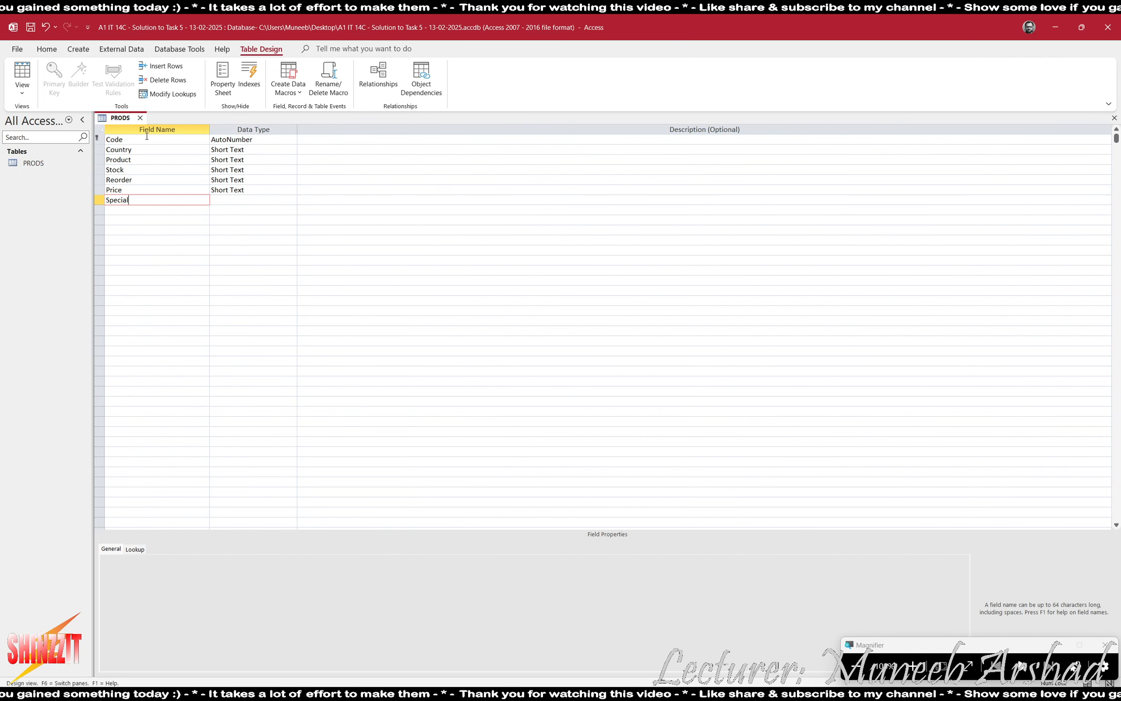
{"action": "key", "text": "Down"}
{"action": "type", "text": "Notes"}
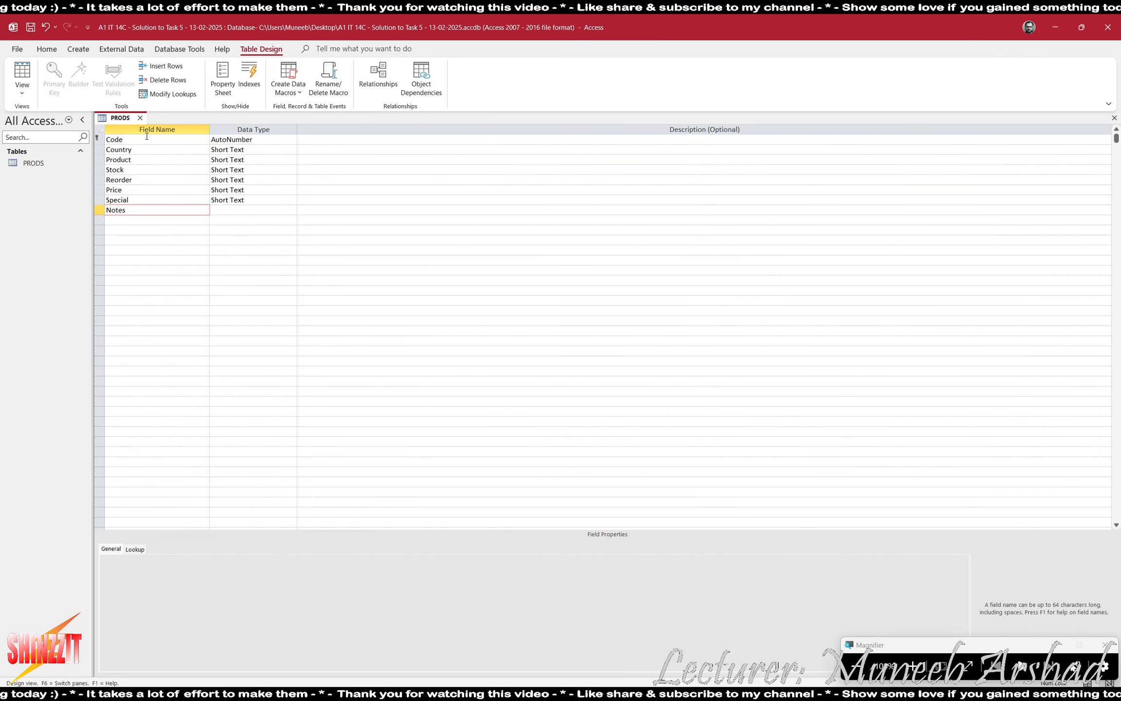
{"action": "key", "text": "Tab"}
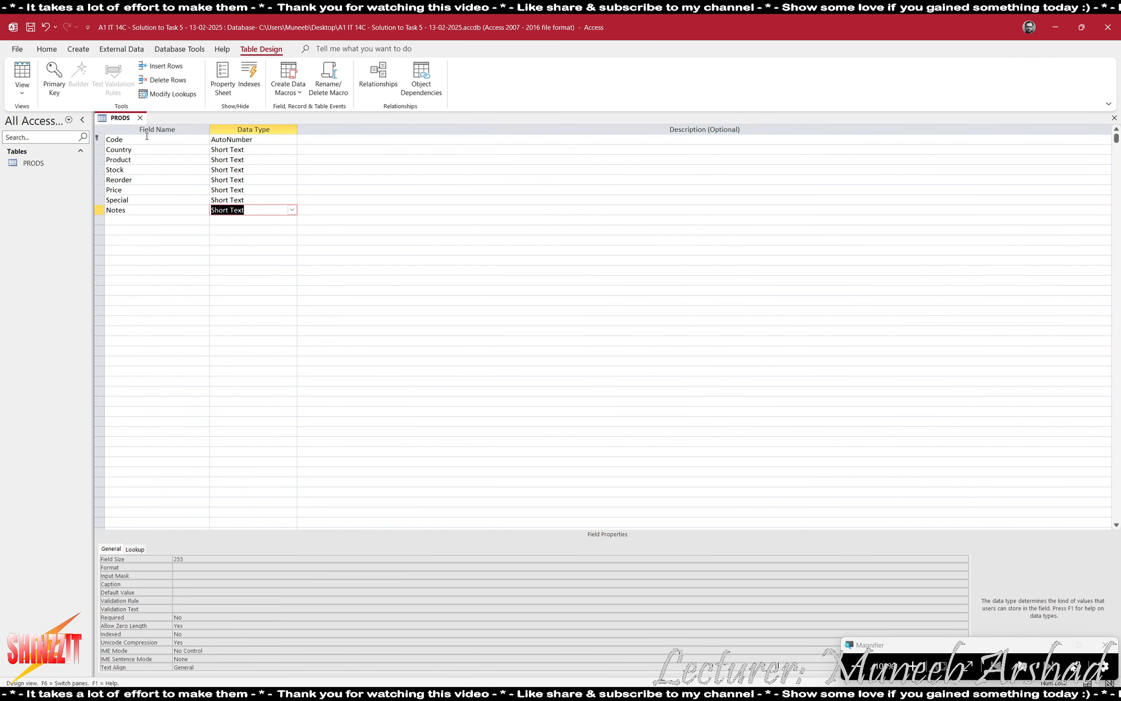
Check the Code field's required type in the exercise PDF and set its data type to Number in the PRODS table.
{"action": "key", "text": "Up"}
{"action": "key", "text": "Up"}
{"action": "key", "text": "Up"}
{"action": "key", "text": "Up"}
{"action": "key", "text": "Up"}
{"action": "key", "text": "Up"}
{"action": "key", "text": "Up"}
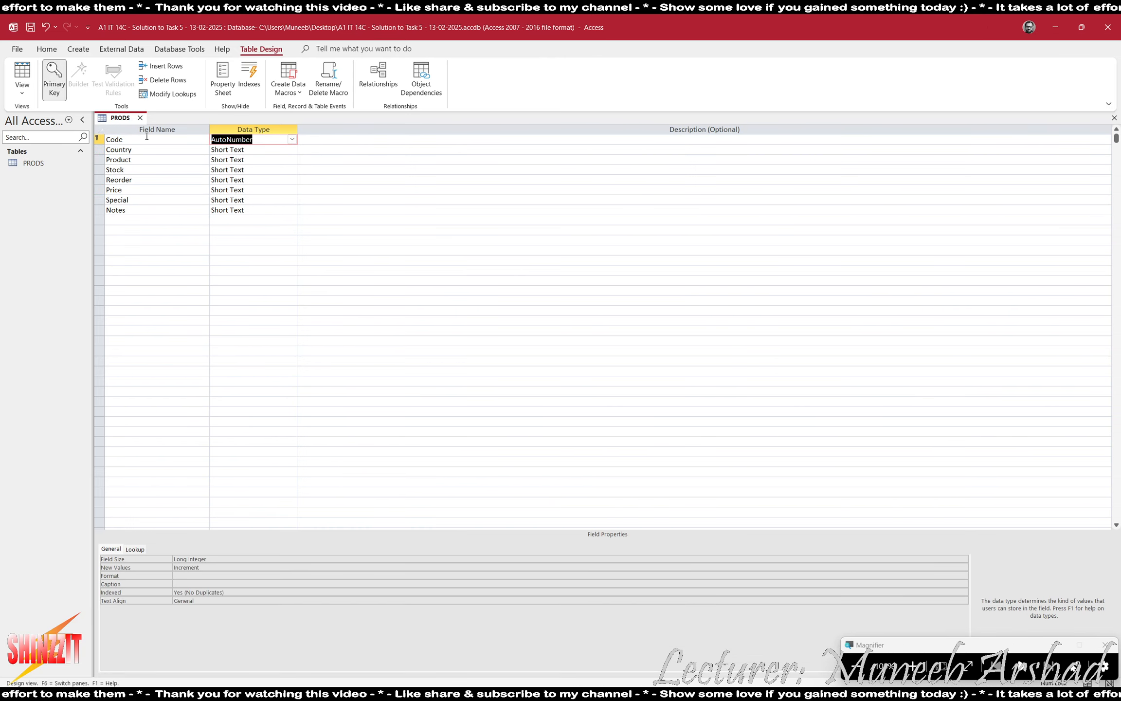
{"action": "key", "text": "alt+Tab"}
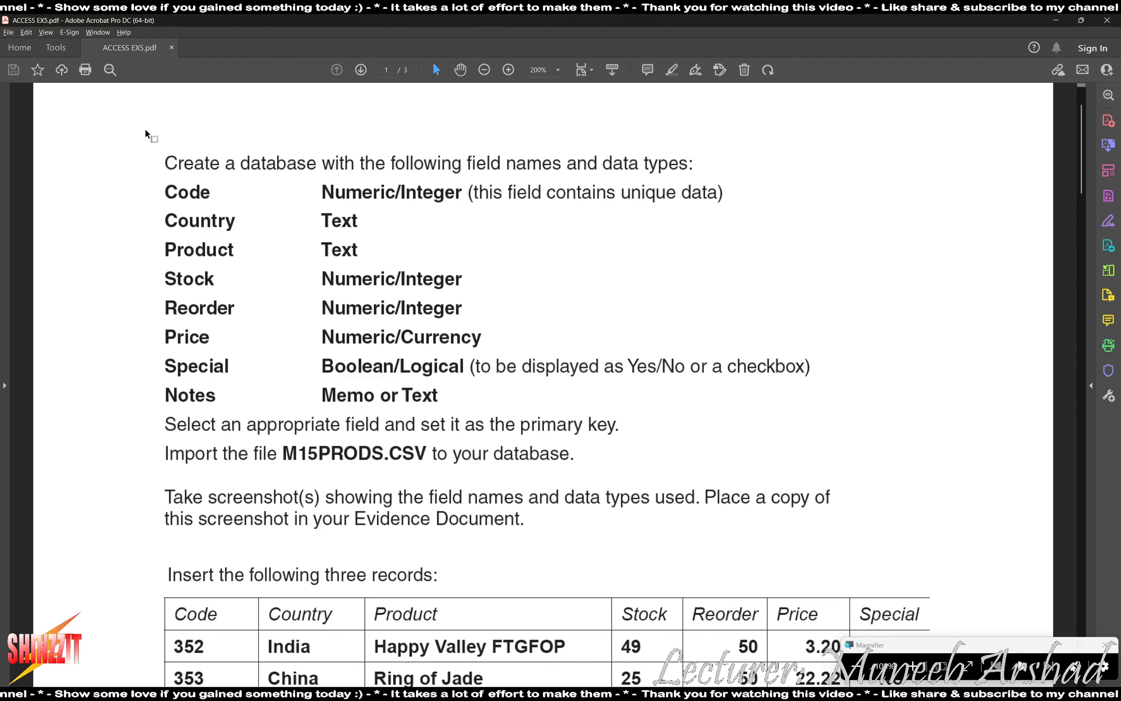
{"action": "key", "text": "alt+Tab"}
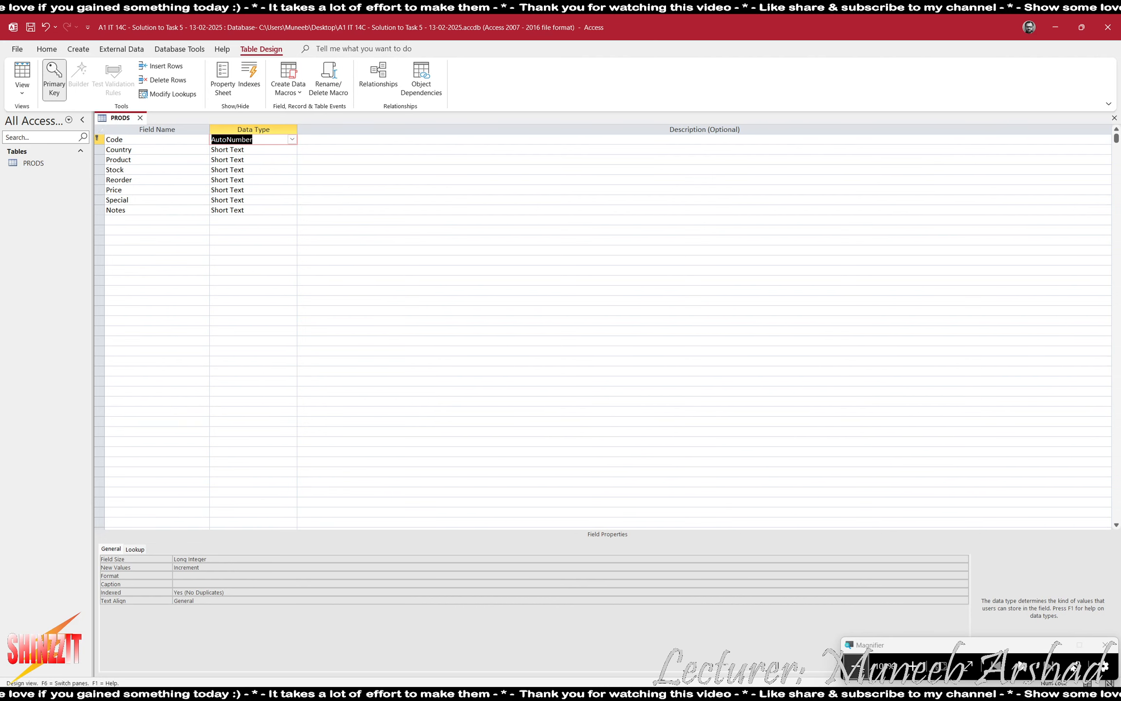
{"action": "left_click", "coordinate": [912, 666]}
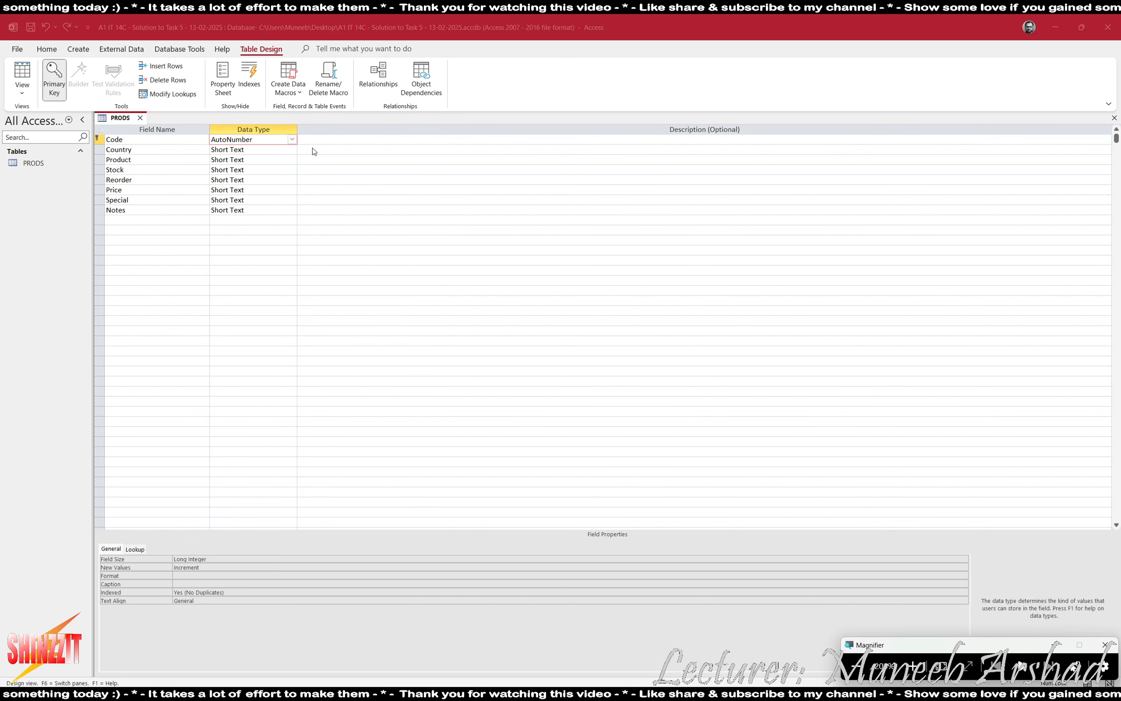
{"action": "left_click", "coordinate": [292, 139]}
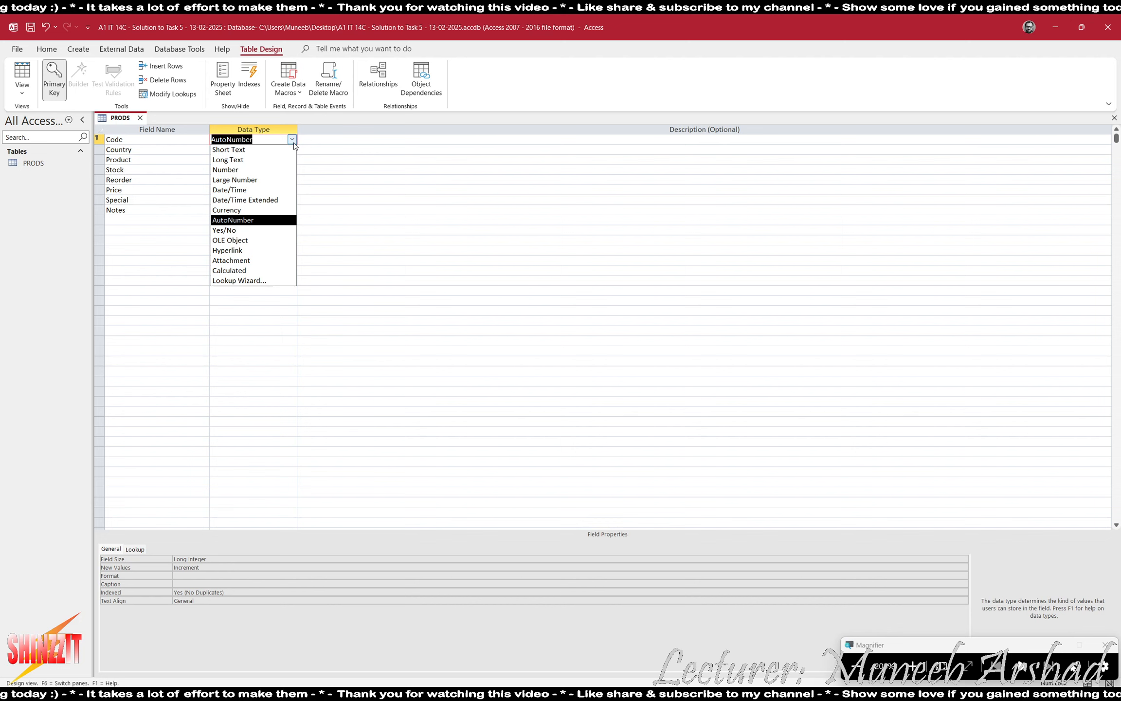
{"action": "left_click", "coordinate": [262, 170]}
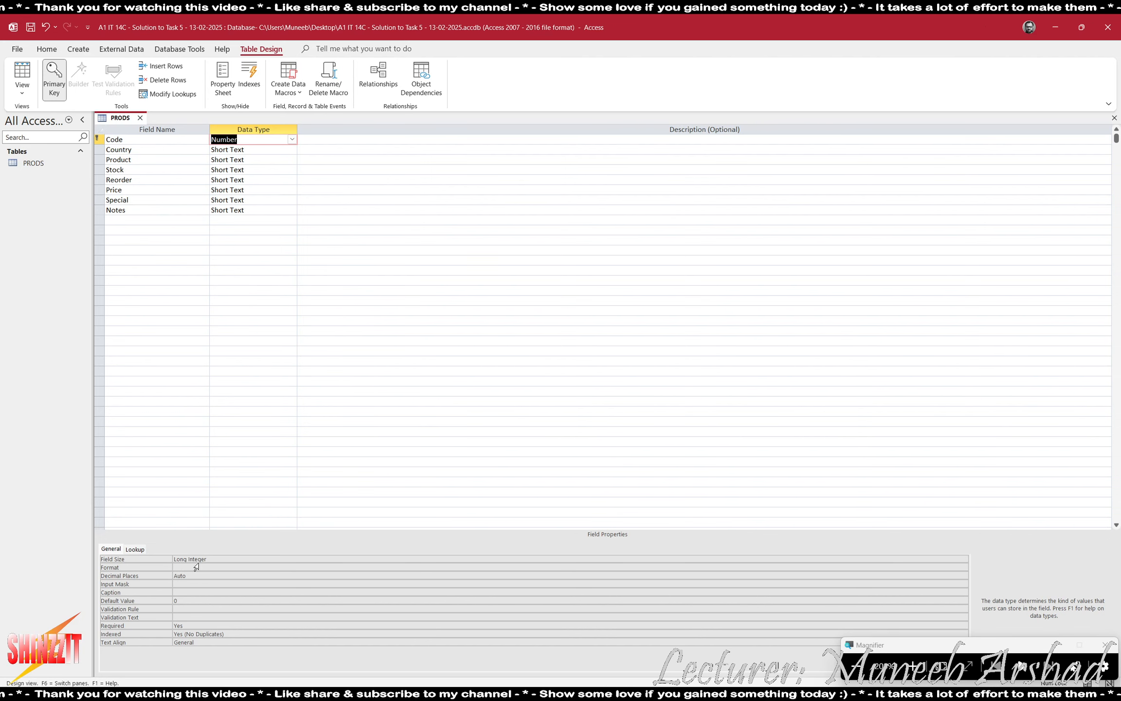
Inspect Code's field size and compare the Country and Product data types with the list in the exercise PDF.
{"action": "left_click", "coordinate": [172, 561]}
{"action": "left_click", "coordinate": [172, 563]}
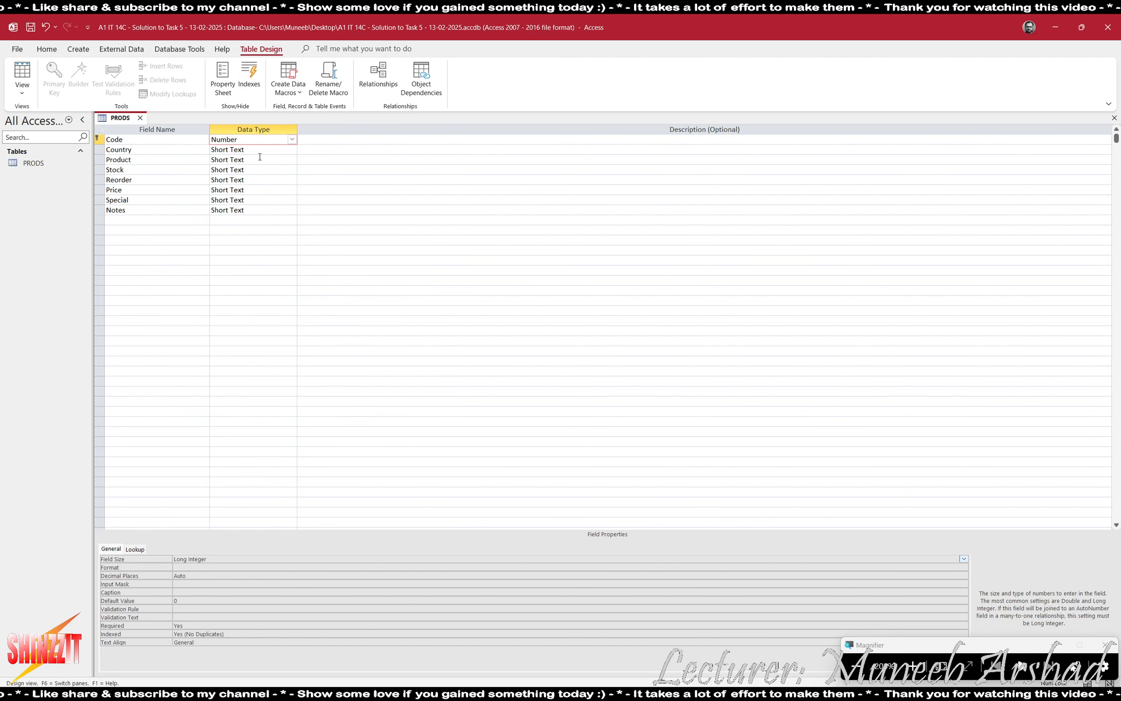
{"action": "left_click", "coordinate": [266, 139]}
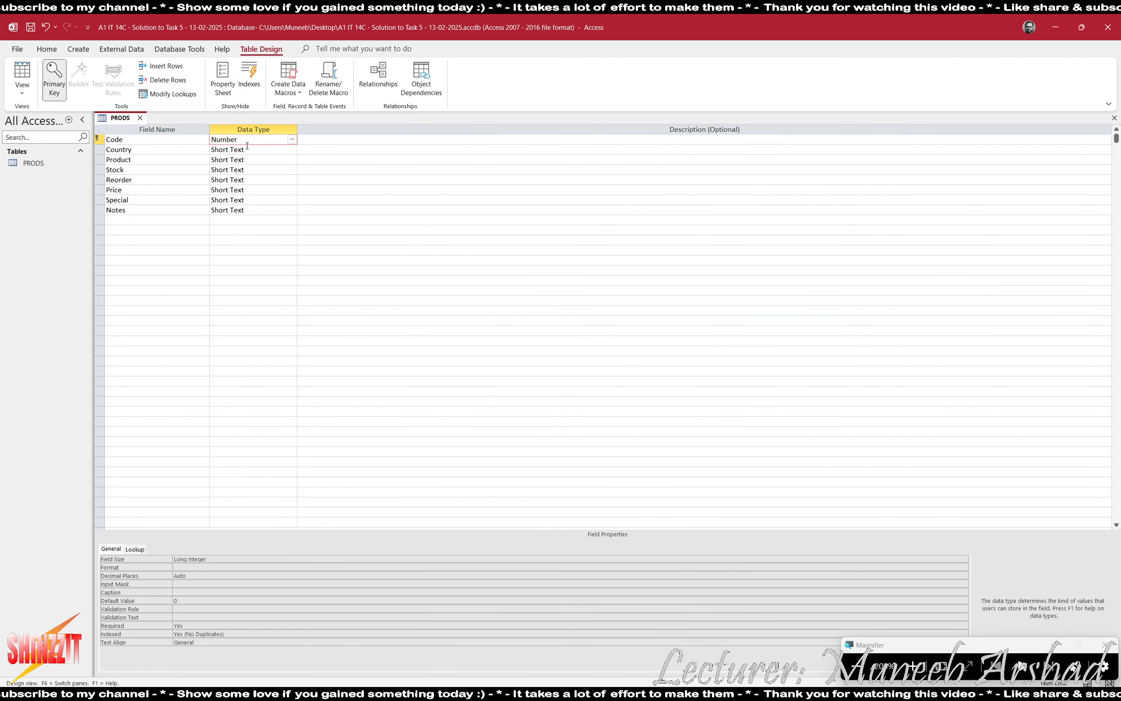
{"action": "left_click", "coordinate": [120, 140]}
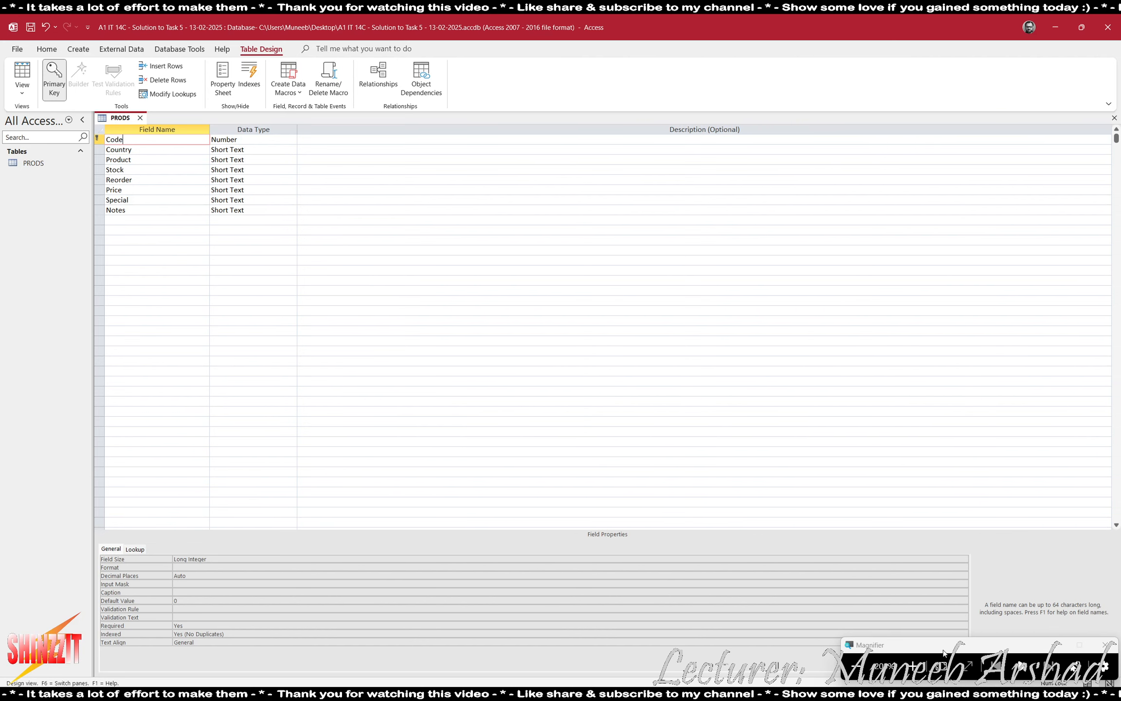
{"action": "key", "text": "alt+Tab"}
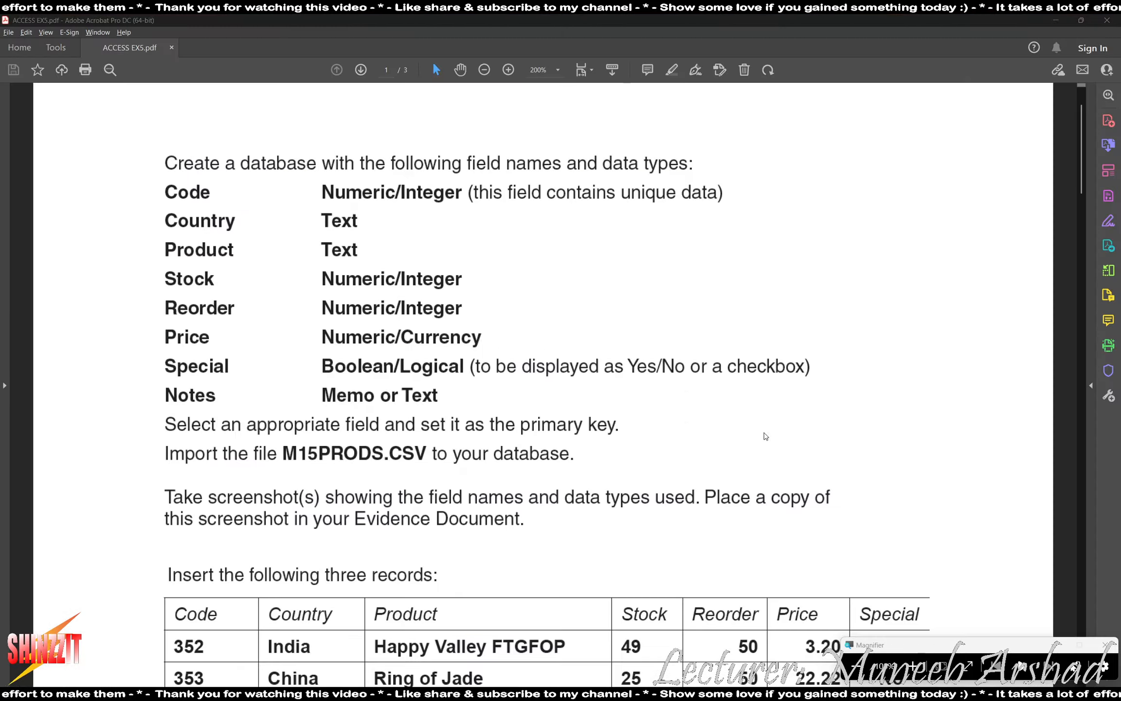
{"action": "key", "text": "alt+Tab"}
{"action": "left_click", "coordinate": [534, 318]}
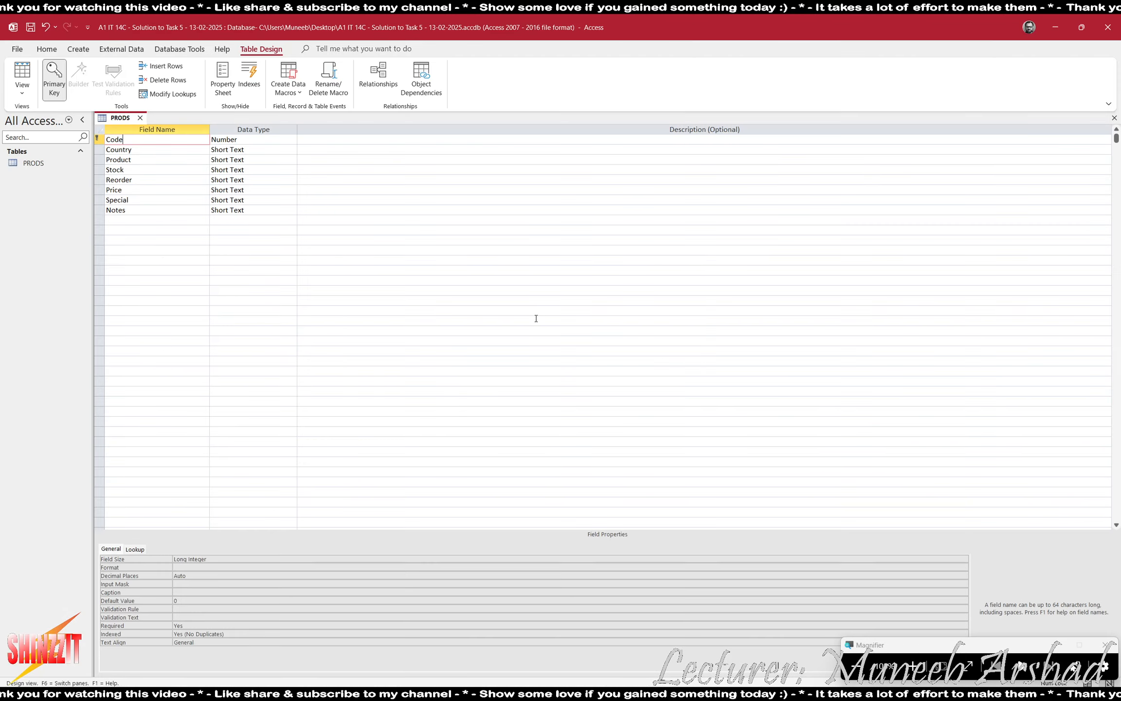
{"action": "left_click", "coordinate": [262, 150]}
{"action": "left_click", "coordinate": [262, 160]}
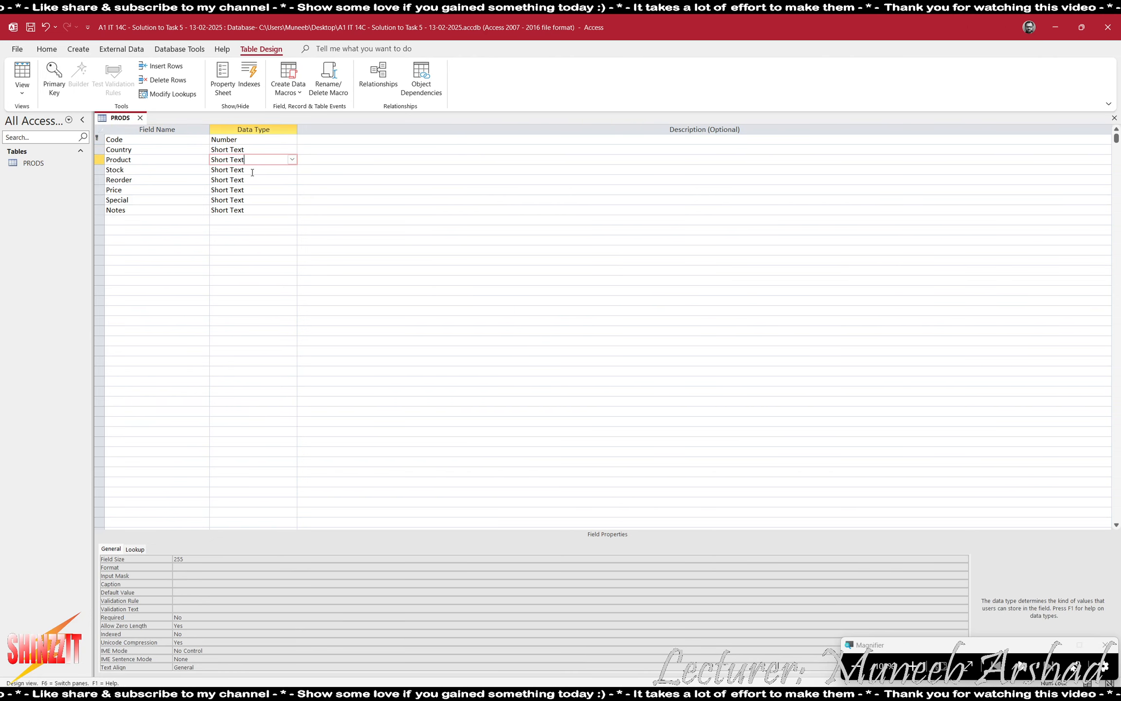
Look up Stock's required type in the exercise PDF, set its data type to Number and check its field size.
{"action": "left_click", "coordinate": [252, 170]}
{"action": "key", "text": "alt+Tab"}
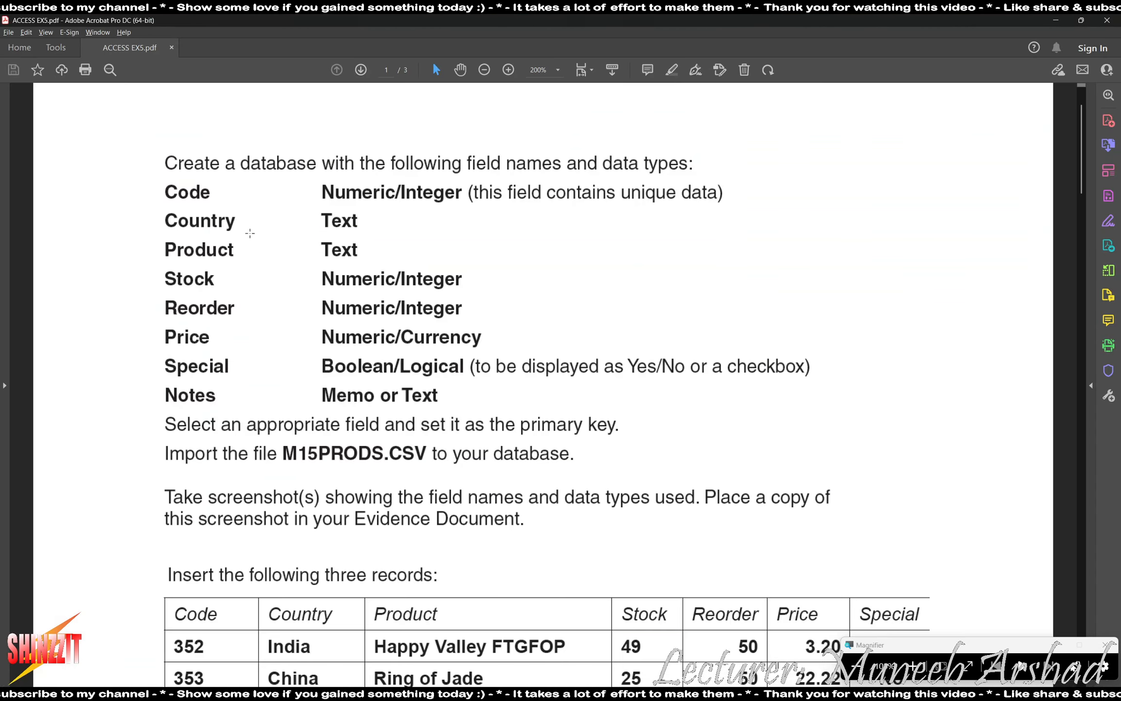
{"action": "left_click_drag", "start_coordinate": [311, 251], "coordinate": [481, 322]}
{"action": "key", "text": "alt+Tab"}
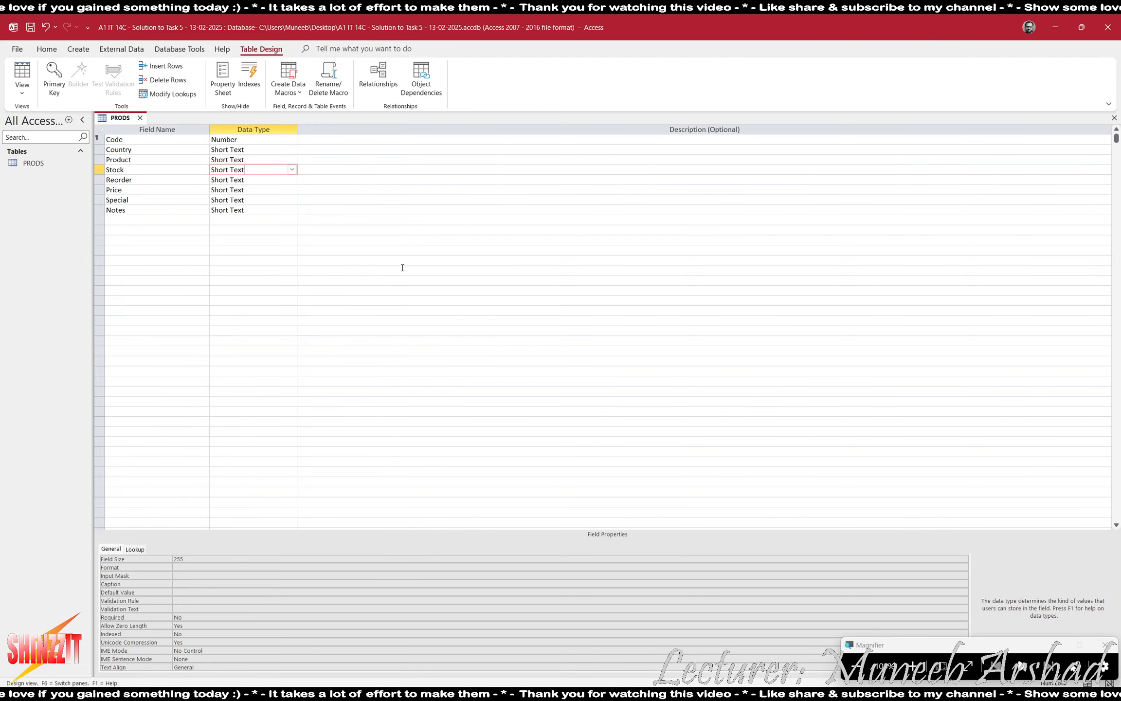
{"action": "left_click", "coordinate": [292, 170]}
{"action": "left_click", "coordinate": [243, 200]}
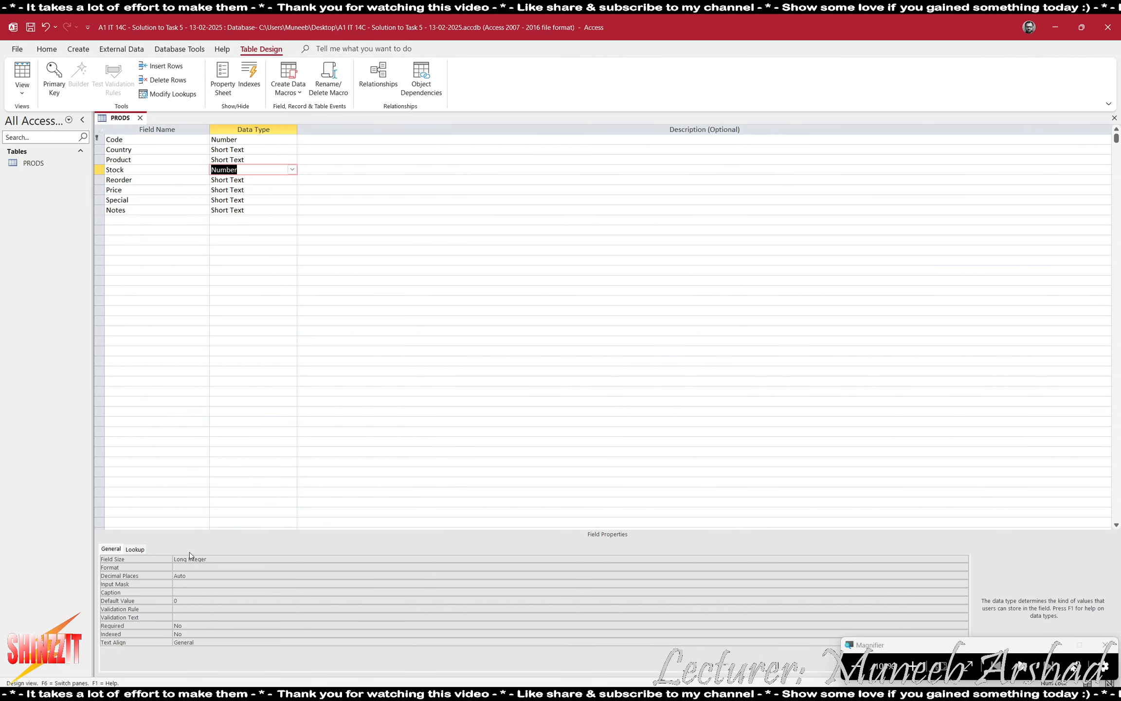
{"action": "left_click", "coordinate": [211, 559]}
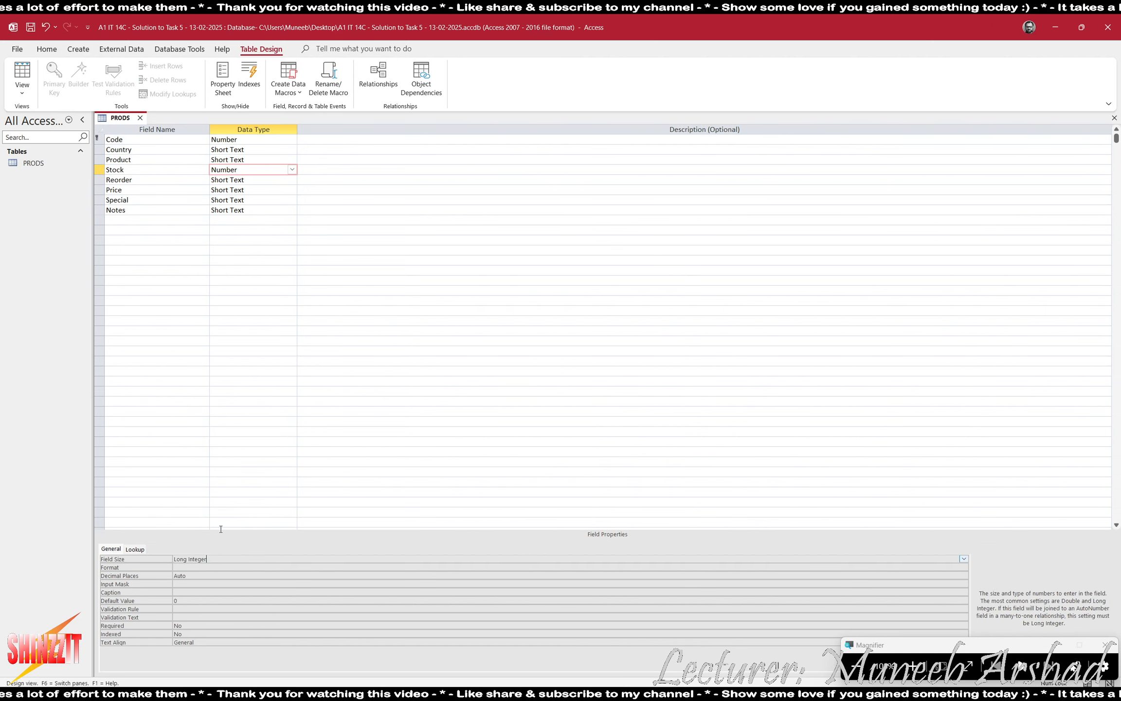
Set the Reorder field's data type to Number and check its field size.
{"action": "left_click", "coordinate": [287, 178]}
{"action": "left_click", "coordinate": [292, 179]}
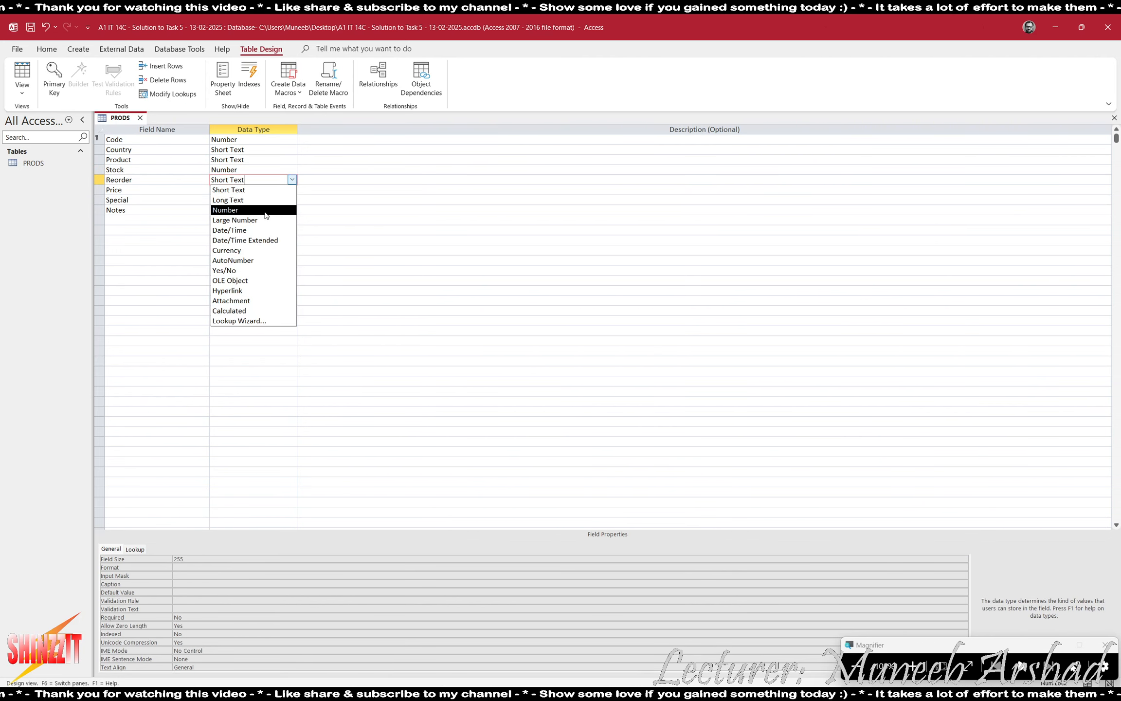
{"action": "left_click", "coordinate": [265, 212]}
{"action": "left_click", "coordinate": [217, 561]}
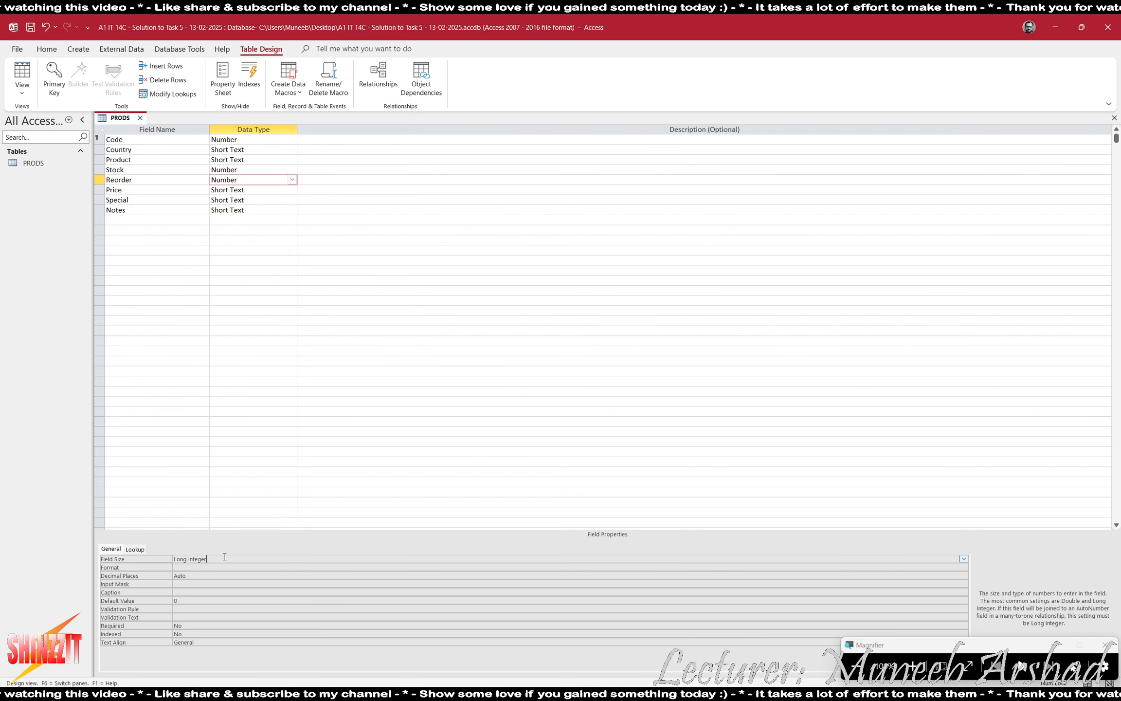
Look up Price's required type in the exercise PDF and set its data type to Currency.
{"action": "key", "text": "alt+Tab"}
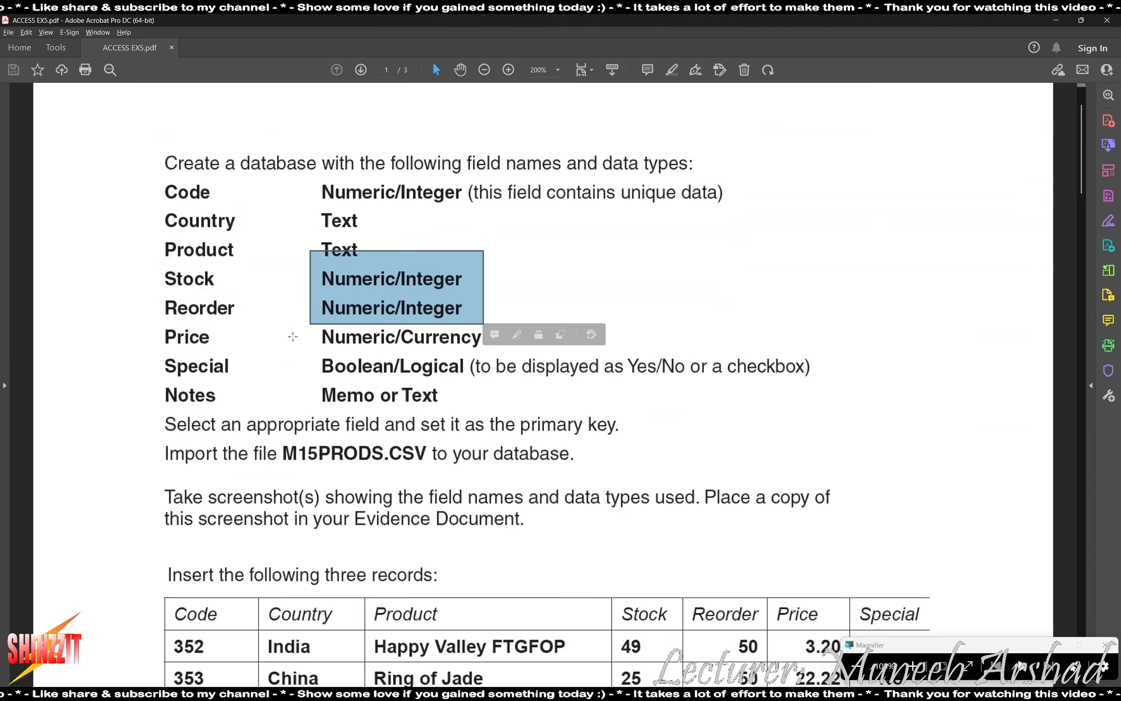
{"action": "key", "text": "alt+Tab"}
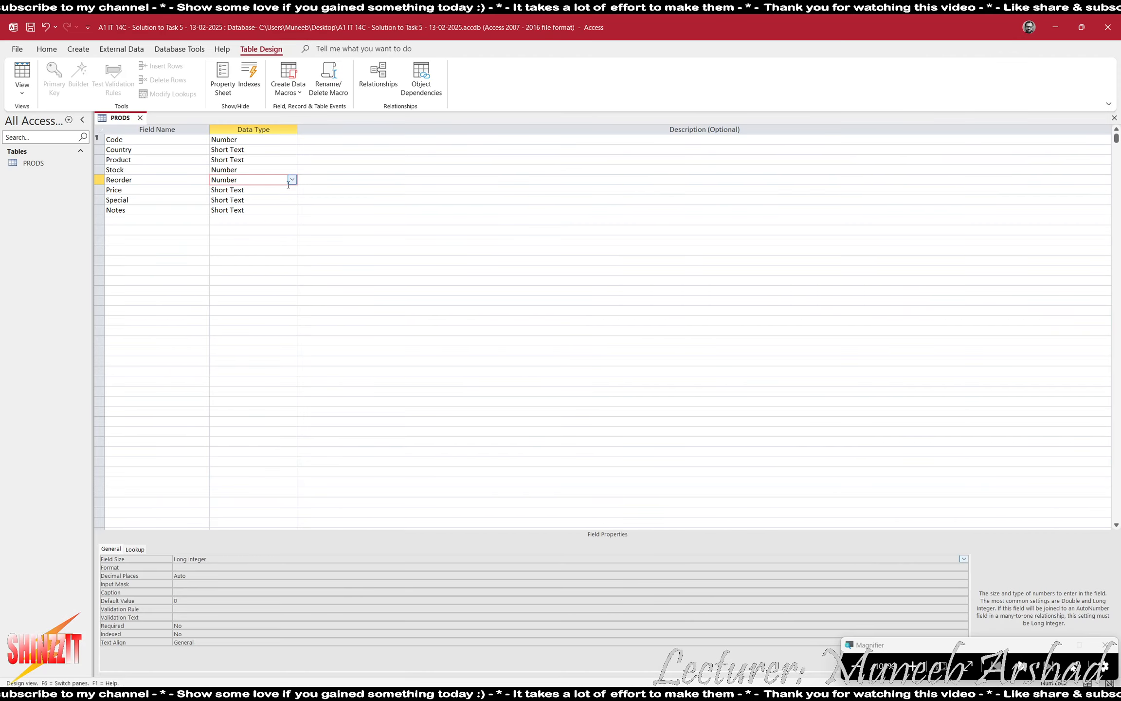
{"action": "left_click", "coordinate": [292, 190]}
{"action": "left_click", "coordinate": [292, 190]}
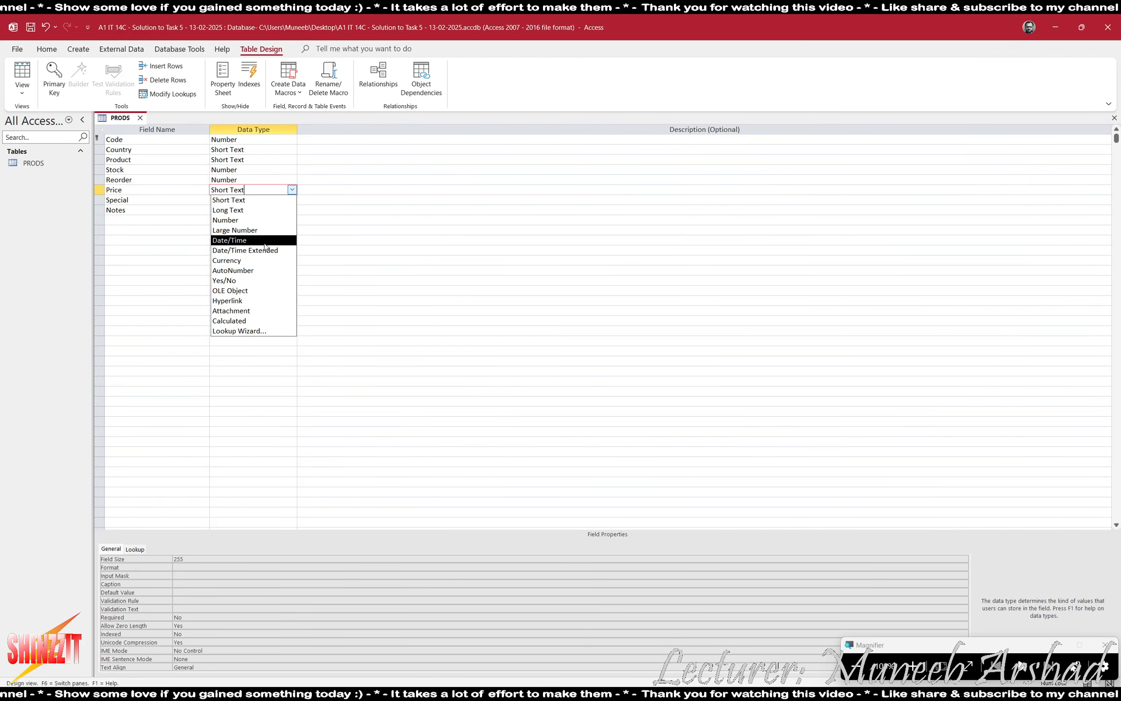
{"action": "left_click", "coordinate": [260, 261]}
Look up Special's required type in the exercise PDF, set its data type to Yes/No and recheck it against the list.
{"action": "key", "text": "alt+Tab"}
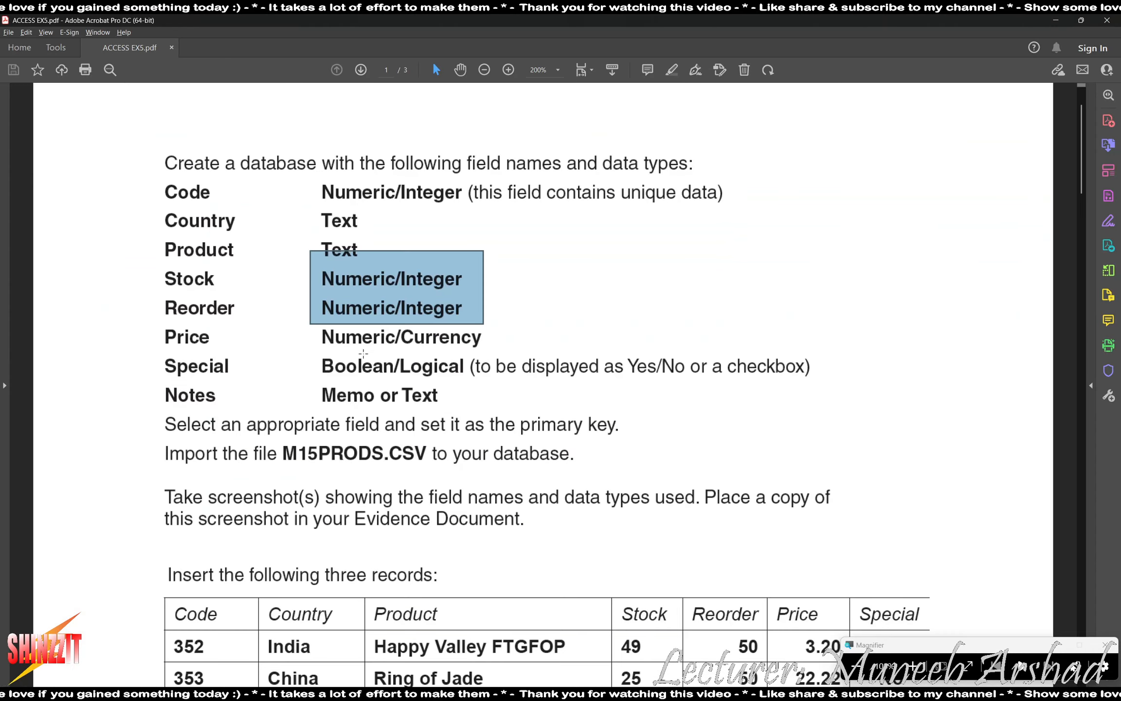
{"action": "left_click_drag", "start_coordinate": [320, 361], "coordinate": [812, 384]}
{"action": "key", "text": "alt+Tab"}
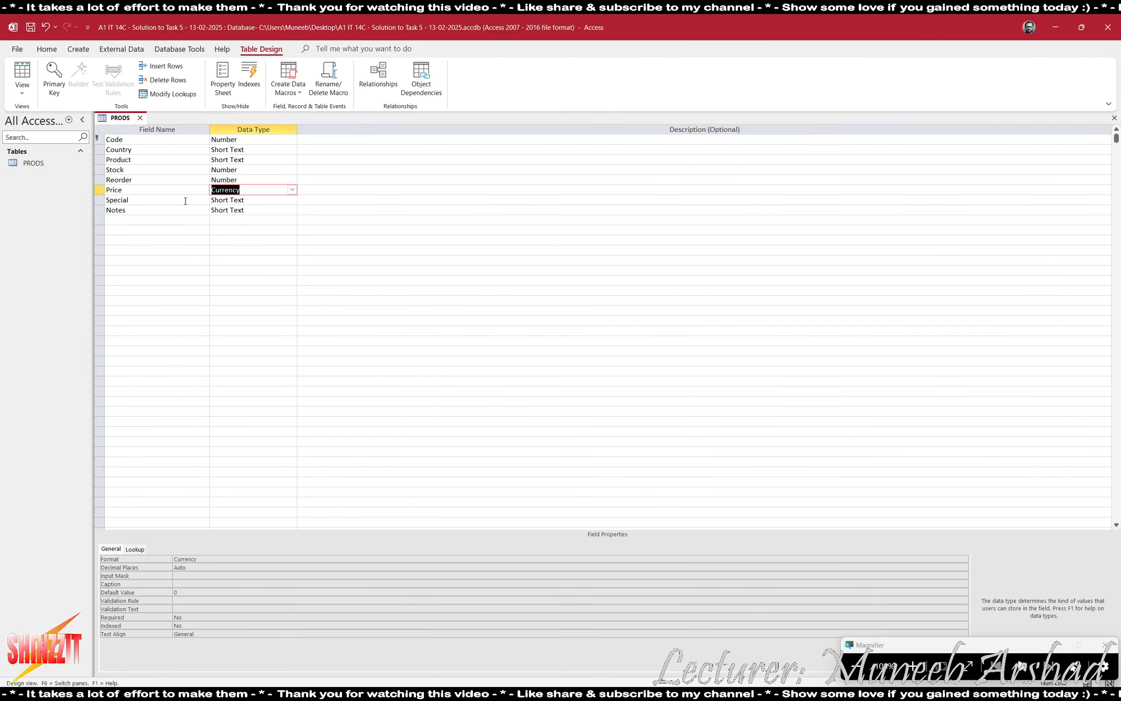
{"action": "left_click", "coordinate": [261, 200]}
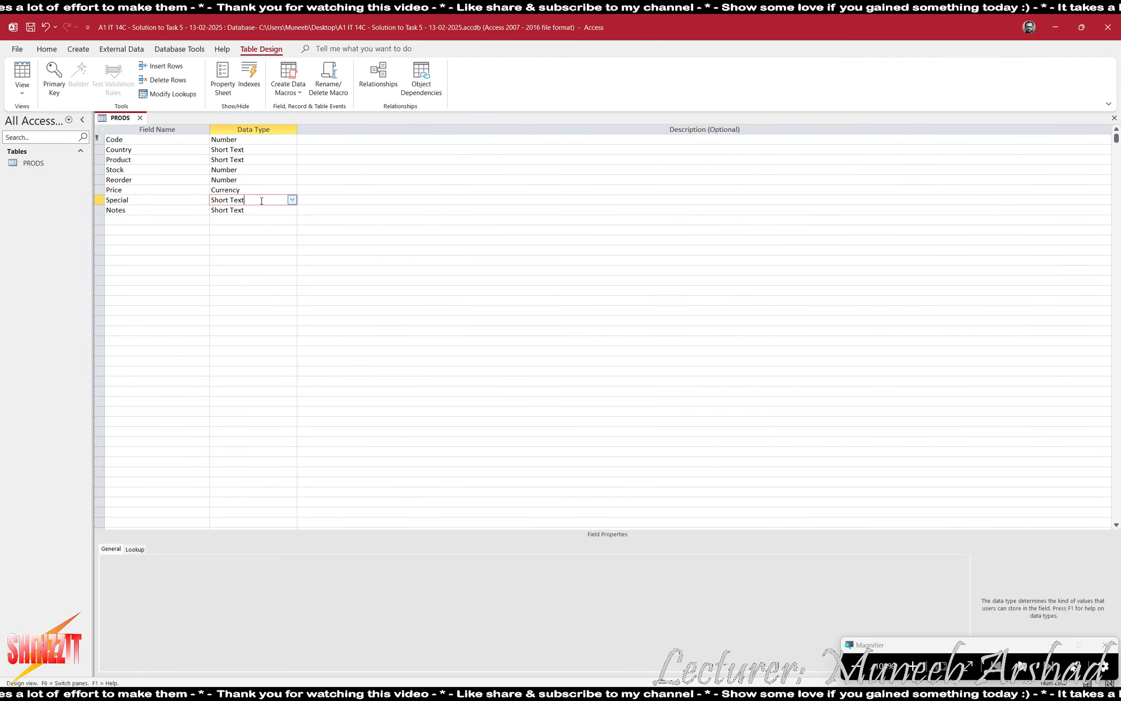
{"action": "left_click", "coordinate": [291, 200]}
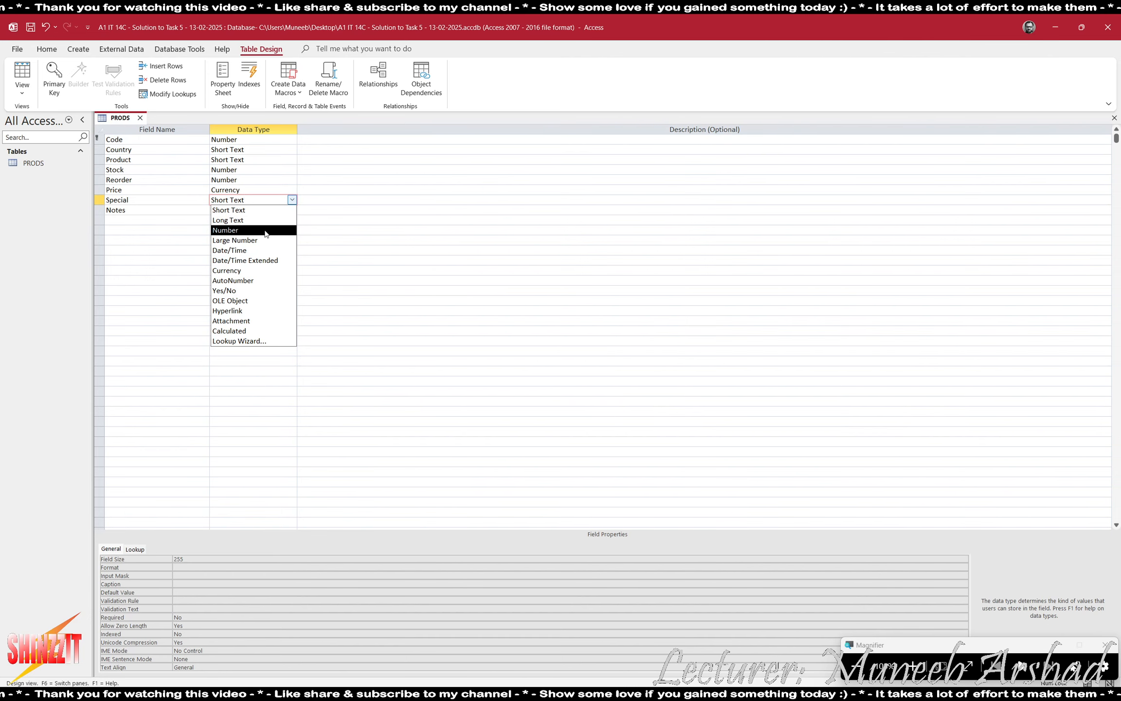
{"action": "left_click", "coordinate": [254, 290]}
{"action": "key", "text": "alt+Tab"}
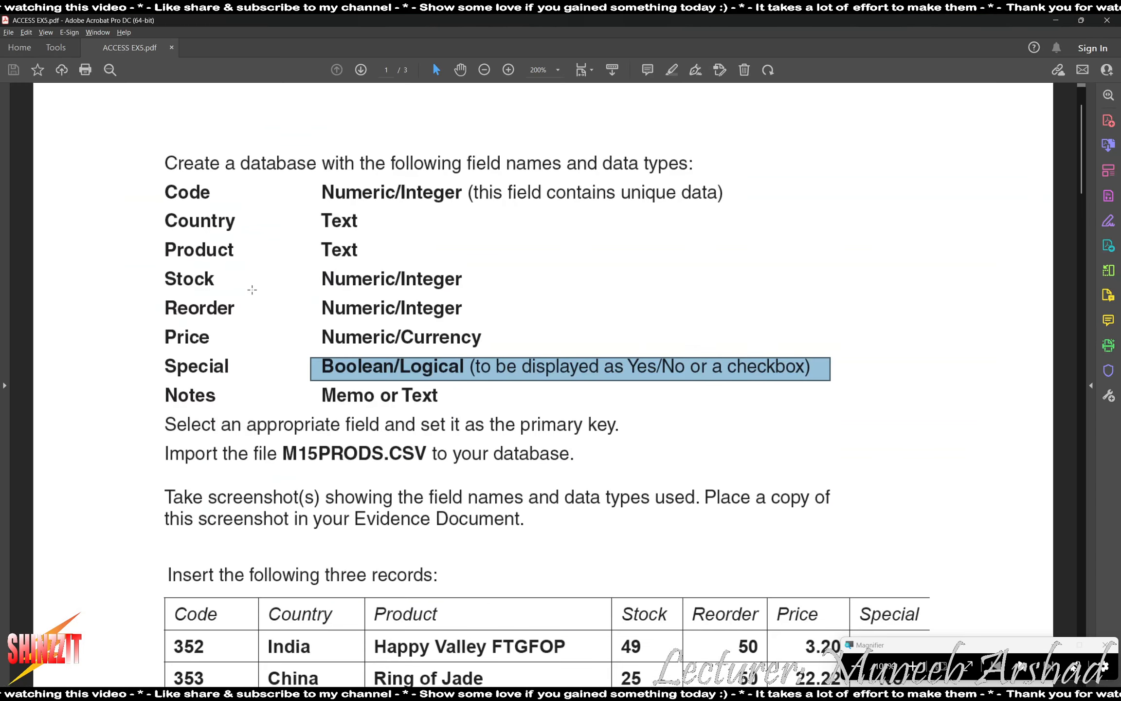
{"action": "key", "text": "alt+Tab"}
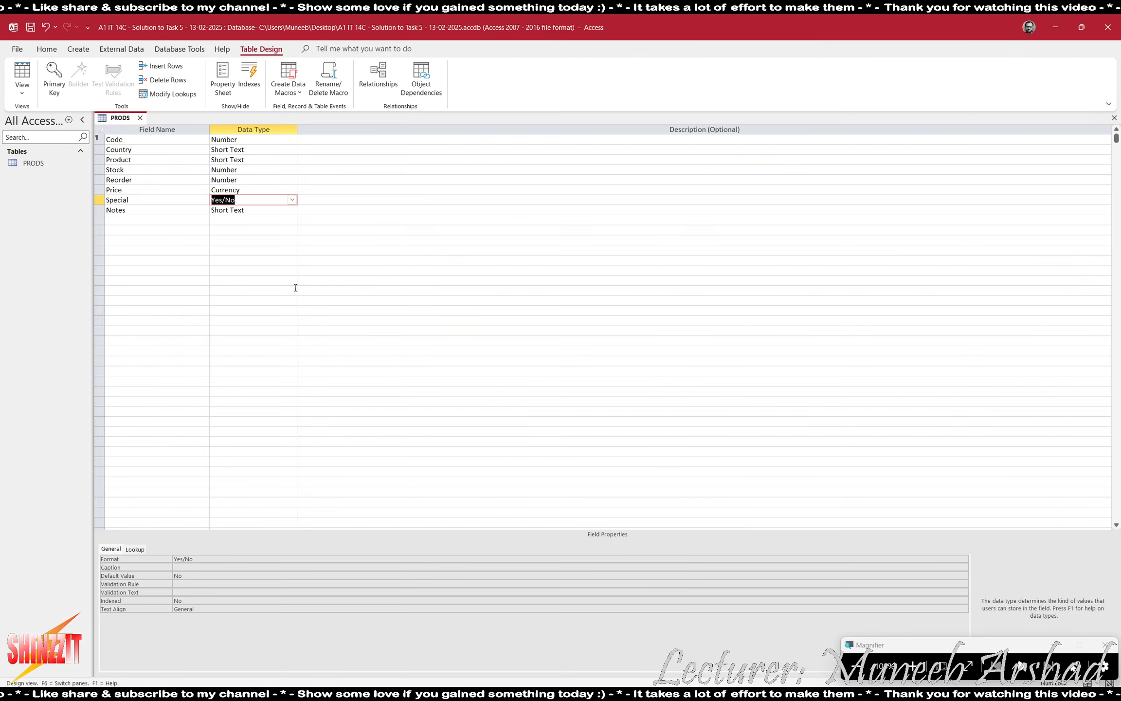
Review the Notes field's data type and reread the display requirement for the Special field in the exercise PDF.
{"action": "left_click", "coordinate": [261, 210]}
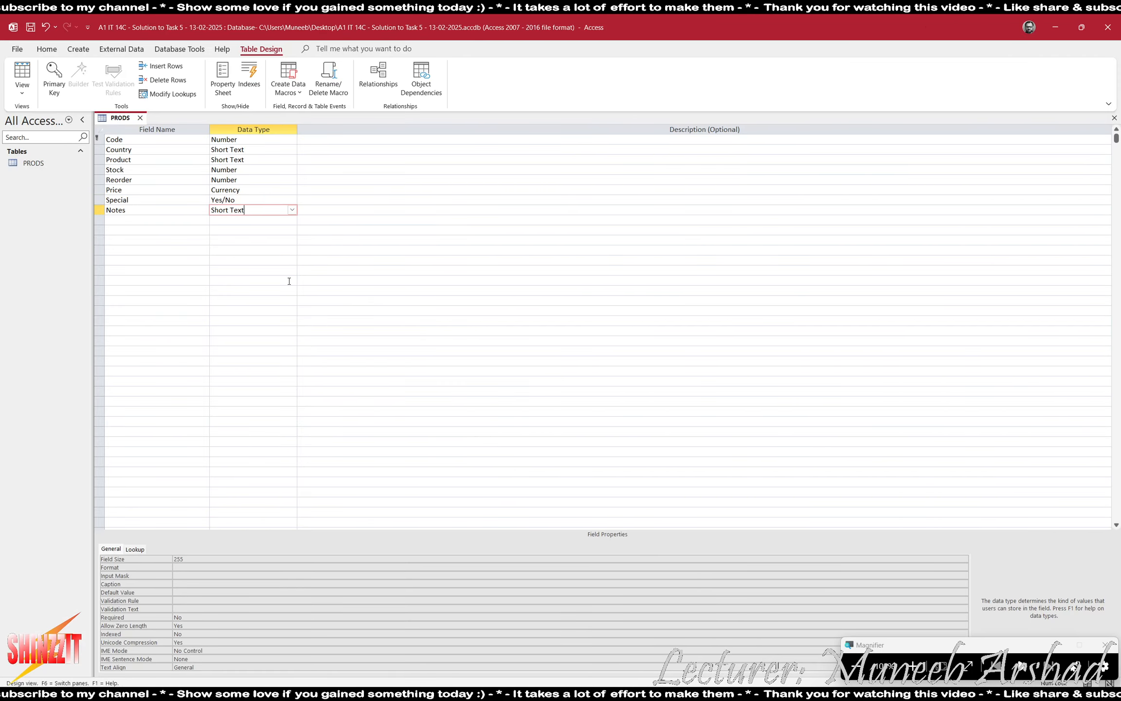
{"action": "key", "text": "alt+Tab"}
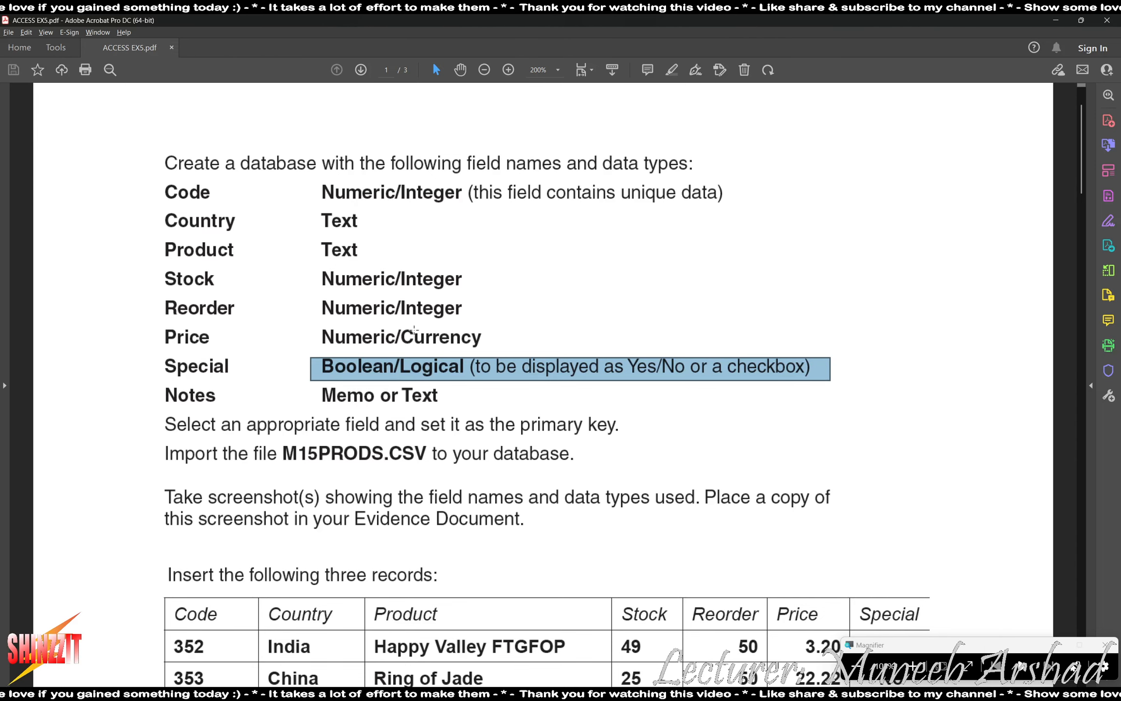
{"action": "left_click_drag", "start_coordinate": [161, 349], "coordinate": [867, 385]}
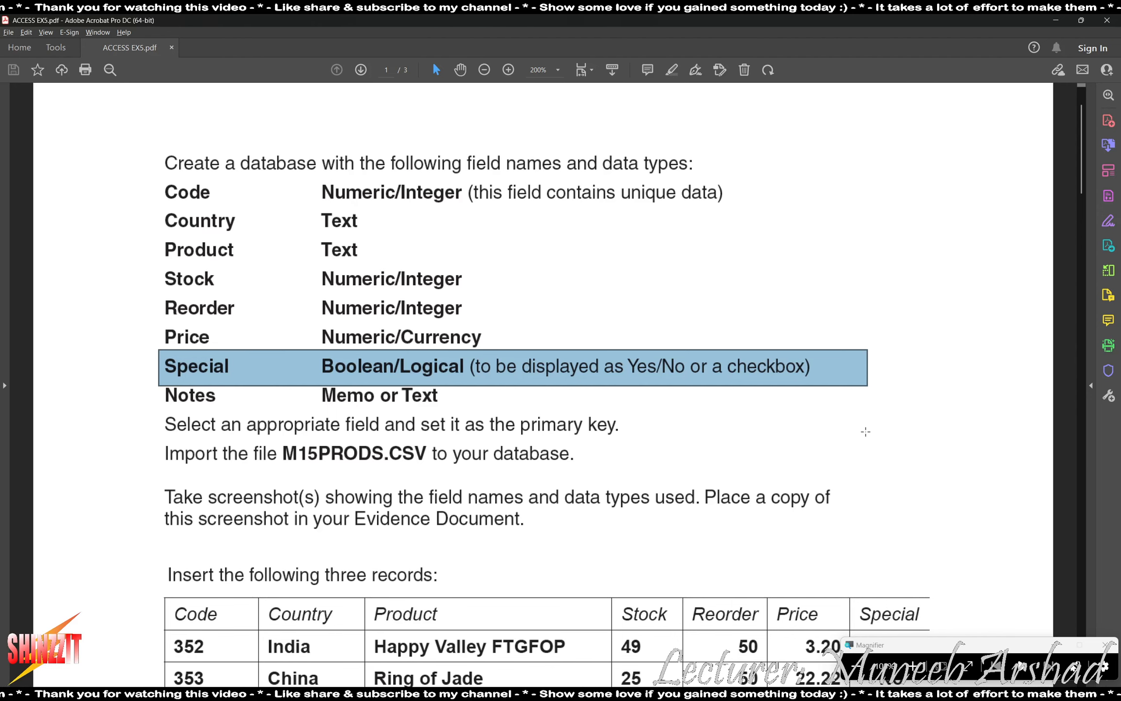
{"action": "key", "text": "alt+Tab"}
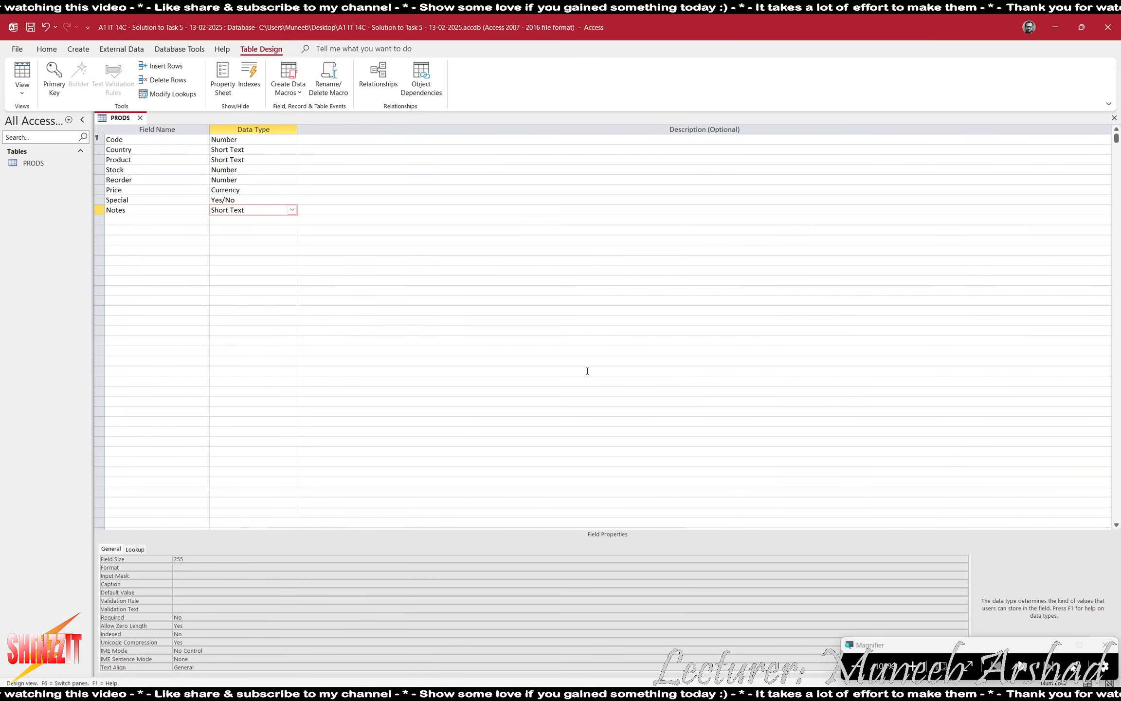
Set the Special field's display control to Text Box and check its Yes/No format.
{"action": "left_click", "coordinate": [243, 198]}
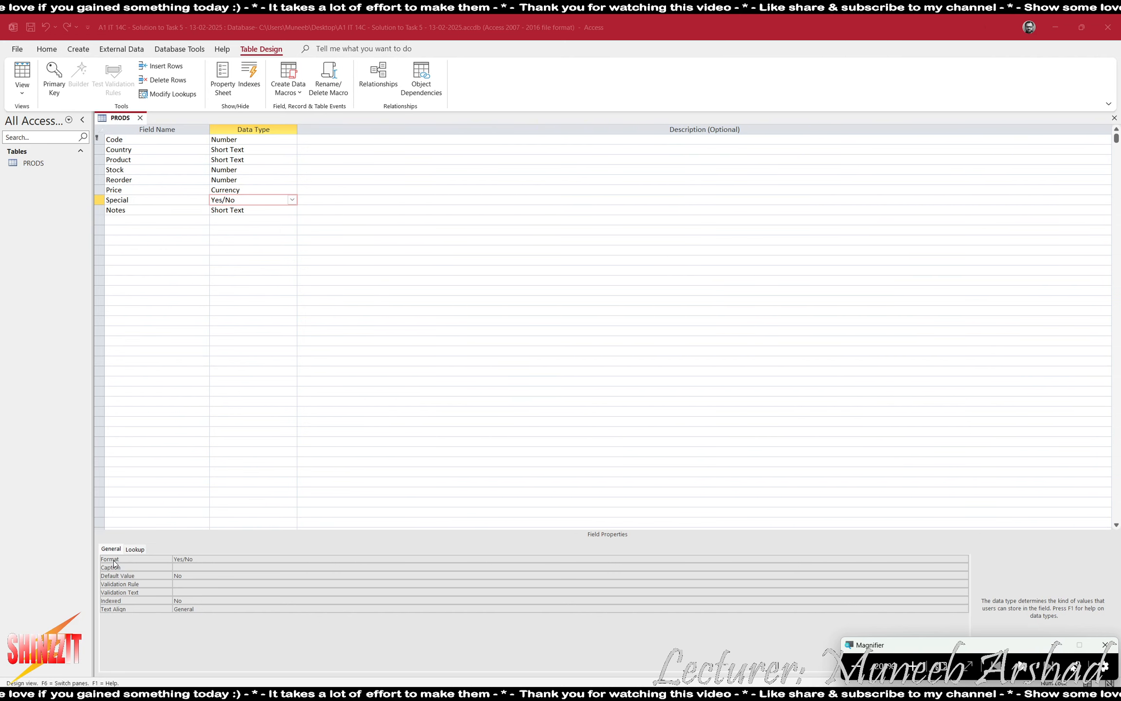
{"action": "left_click", "coordinate": [206, 558]}
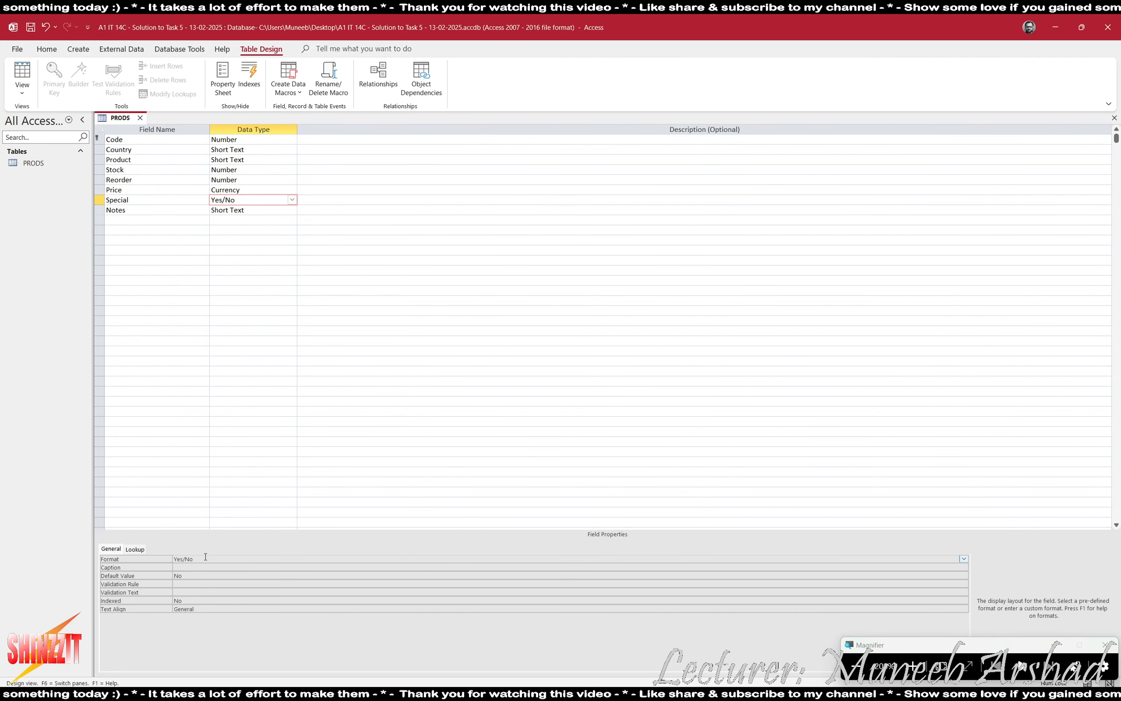
{"action": "left_click", "coordinate": [136, 548]}
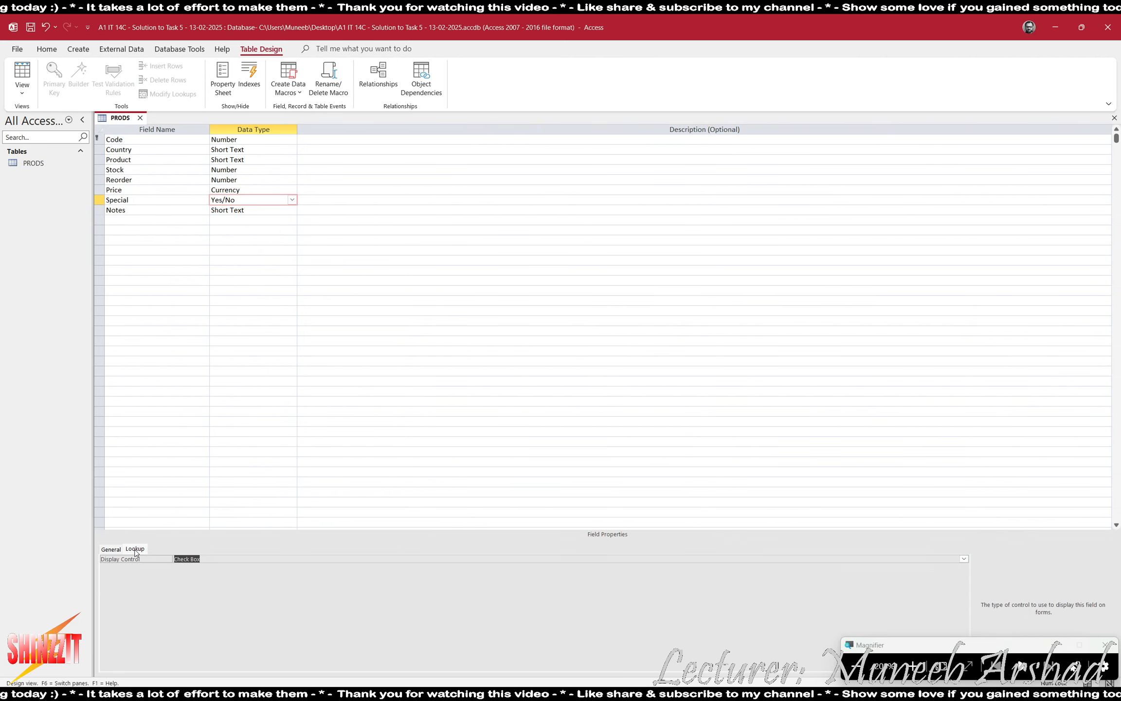
{"action": "left_click", "coordinate": [963, 558]}
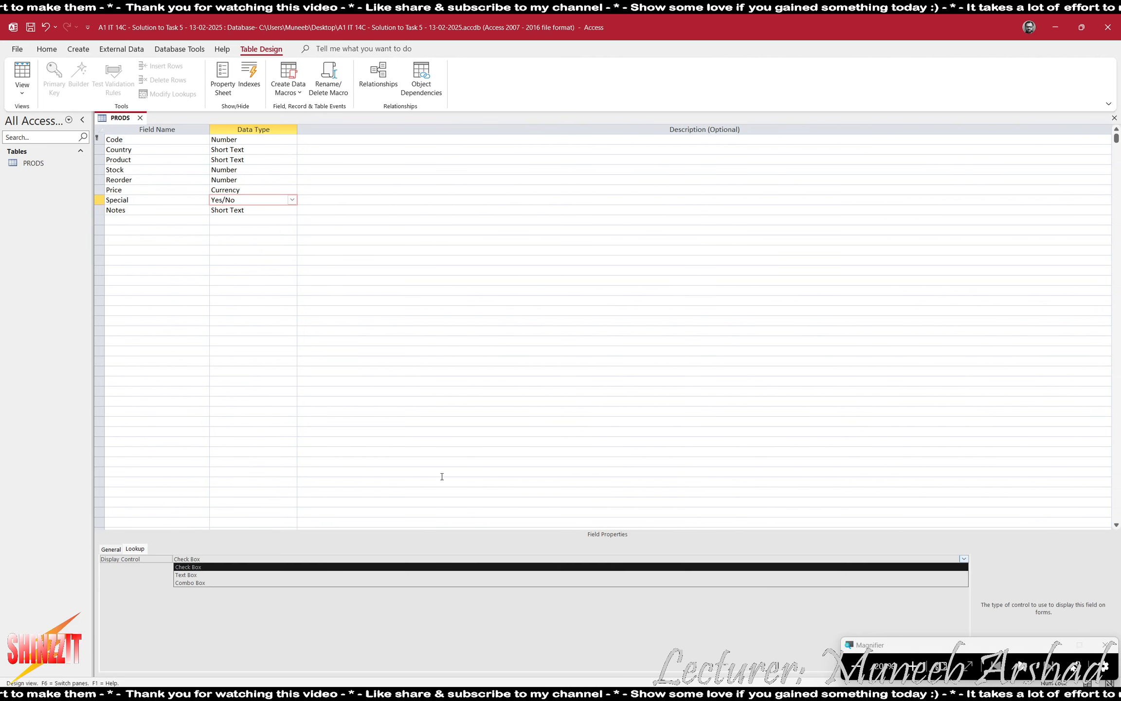
{"action": "left_click", "coordinate": [186, 574]}
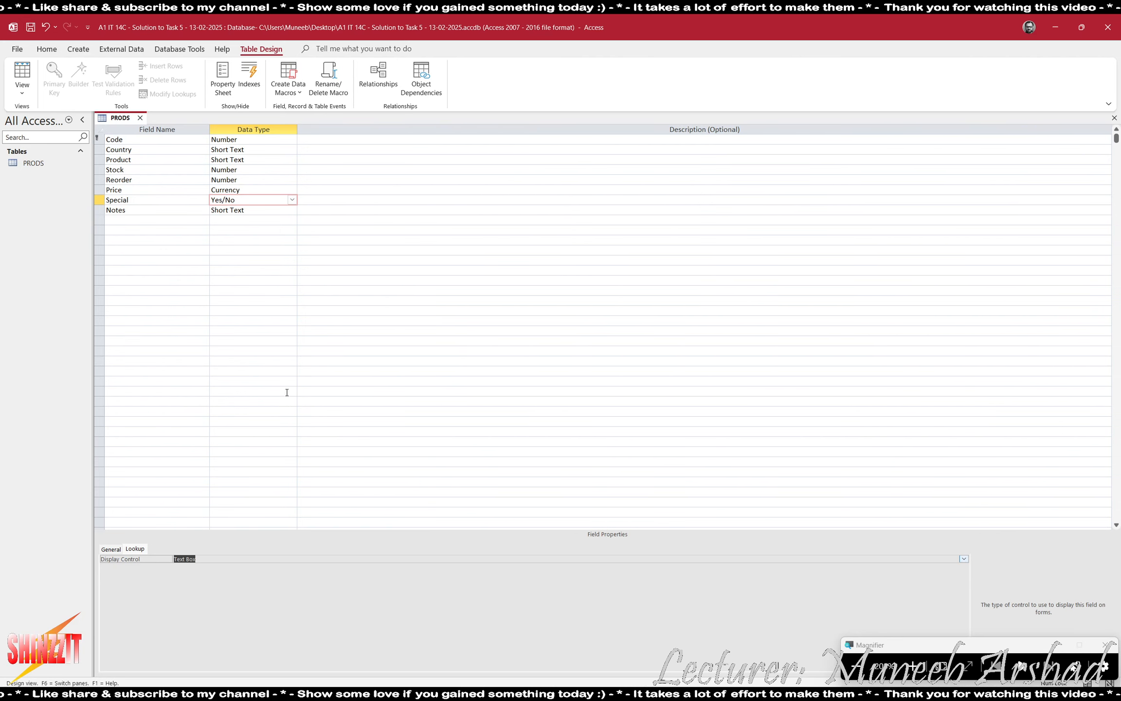
{"action": "left_click", "coordinate": [109, 547]}
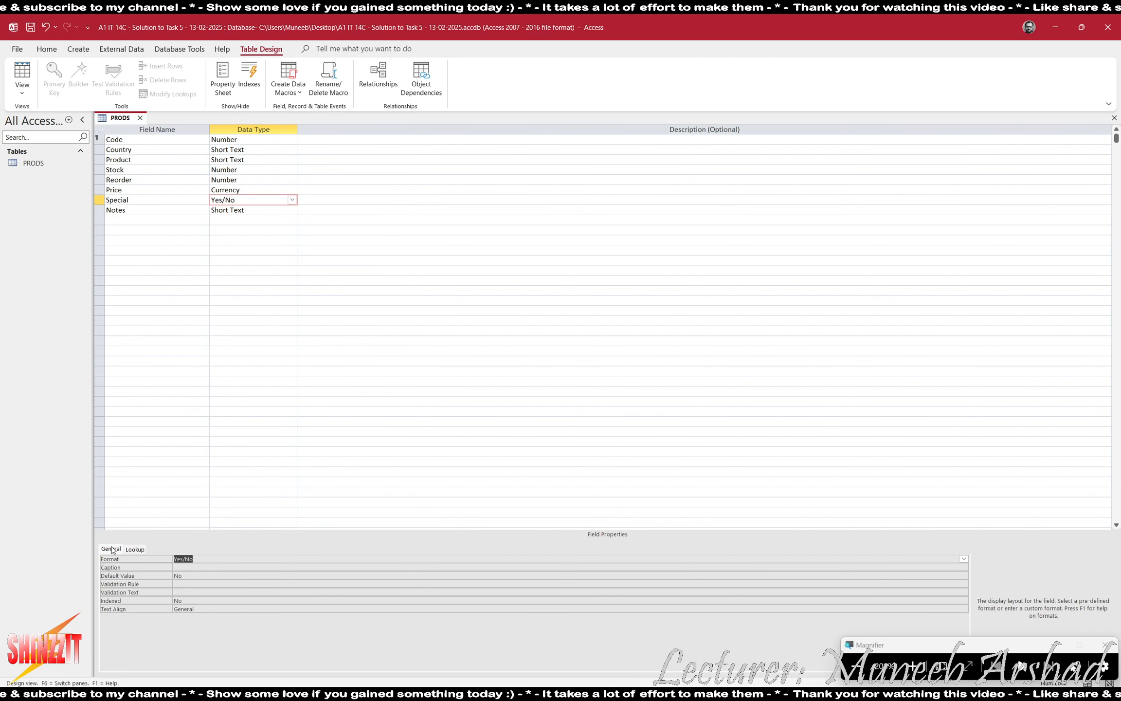
{"action": "left_click", "coordinate": [137, 548]}
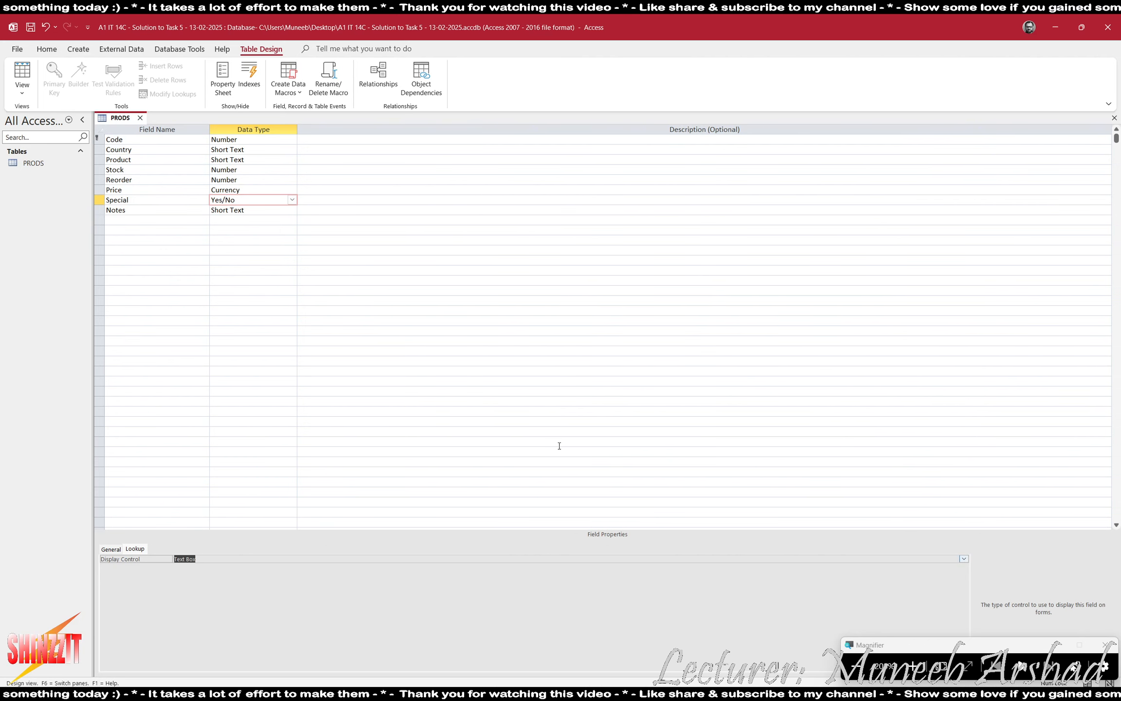
Switch to the exercise PDF and read the M15PRODS.CSV import instruction and the required field names and data types.
{"action": "left_click", "coordinate": [856, 666]}
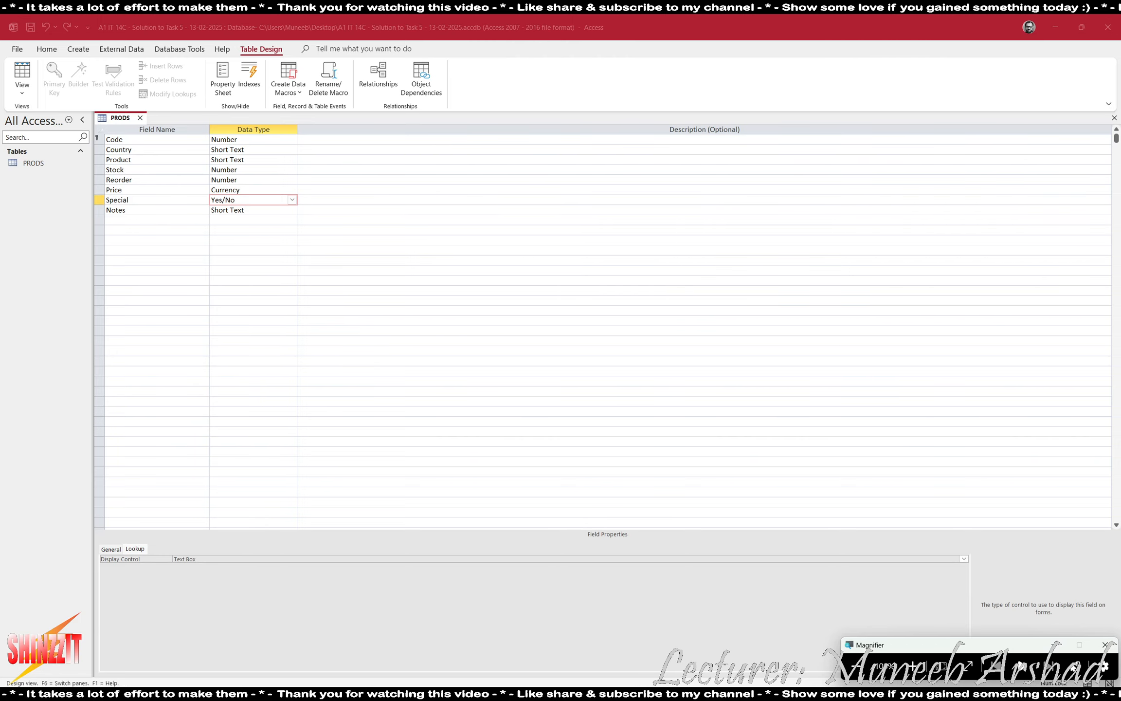
{"action": "key", "text": "alt+Tab"}
{"action": "scroll", "coordinate": [122, 448], "scroll_direction": "down", "scroll_amount": 5}
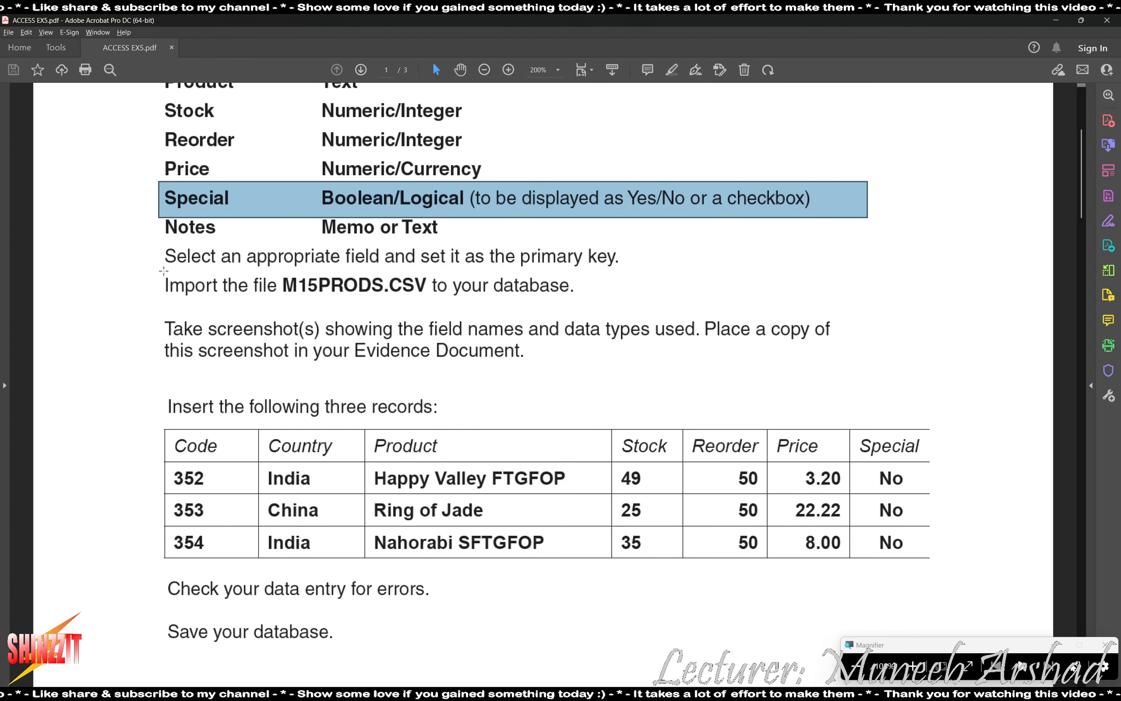
{"action": "left_click_drag", "start_coordinate": [146, 275], "coordinate": [582, 300]}
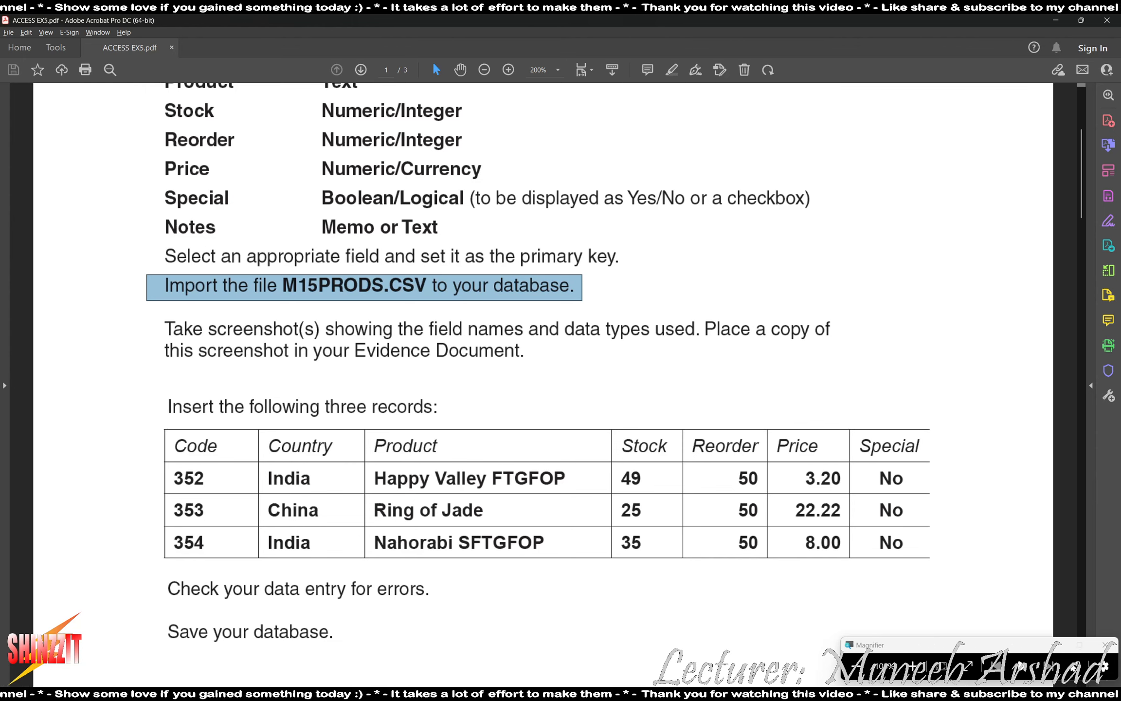
{"action": "scroll", "coordinate": [136, 176], "scroll_direction": "up", "scroll_amount": 3}
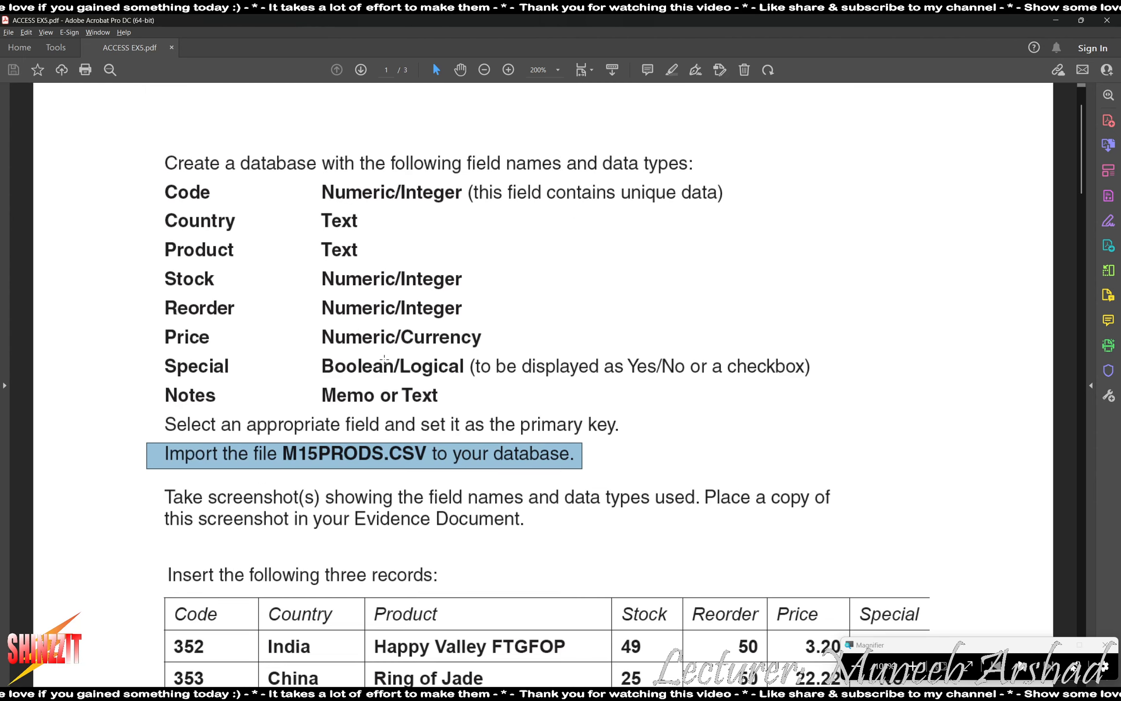
{"action": "left_click_drag", "start_coordinate": [140, 170], "coordinate": [911, 422]}
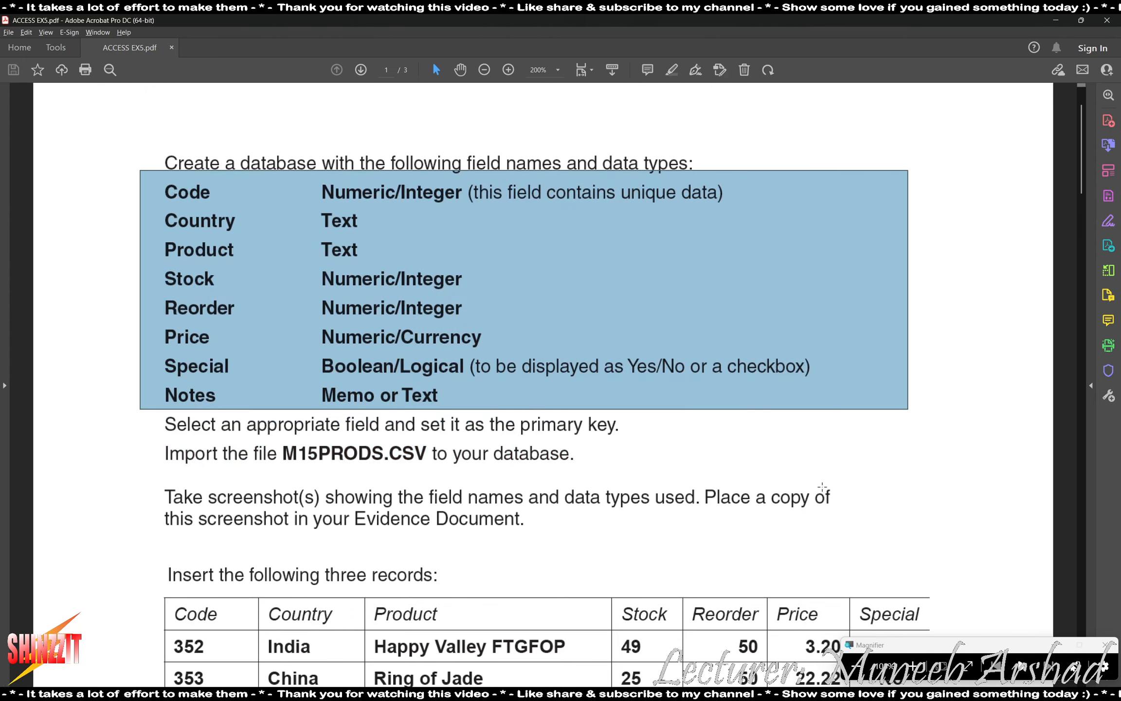
{"action": "key", "text": "alt+Tab"}
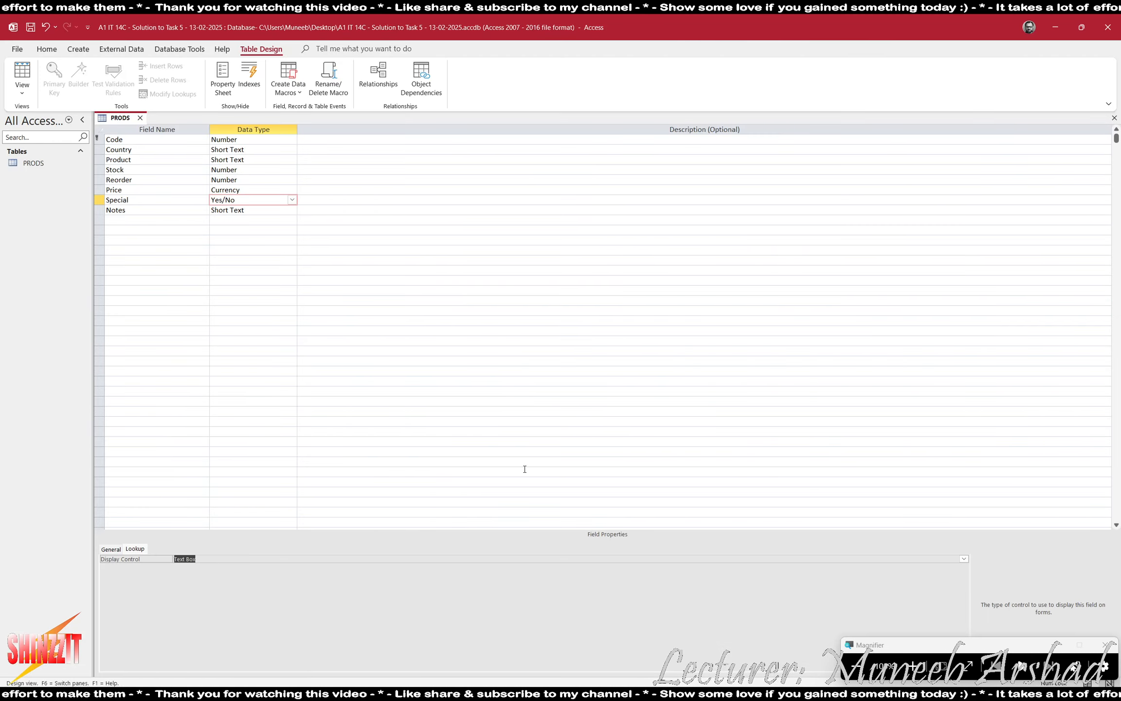
Close the PRODS table design with its changes saved, then open the table's datasheet to check the fields and close it.
{"action": "left_click", "coordinate": [171, 269]}
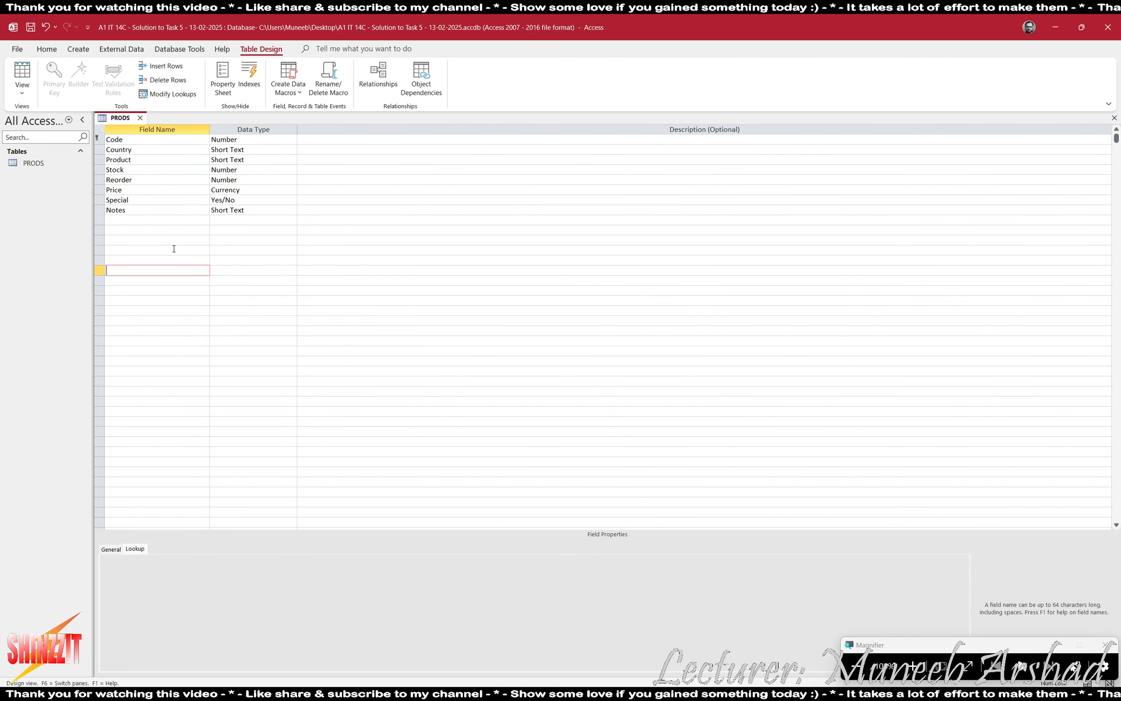
{"action": "left_click", "coordinate": [140, 118]}
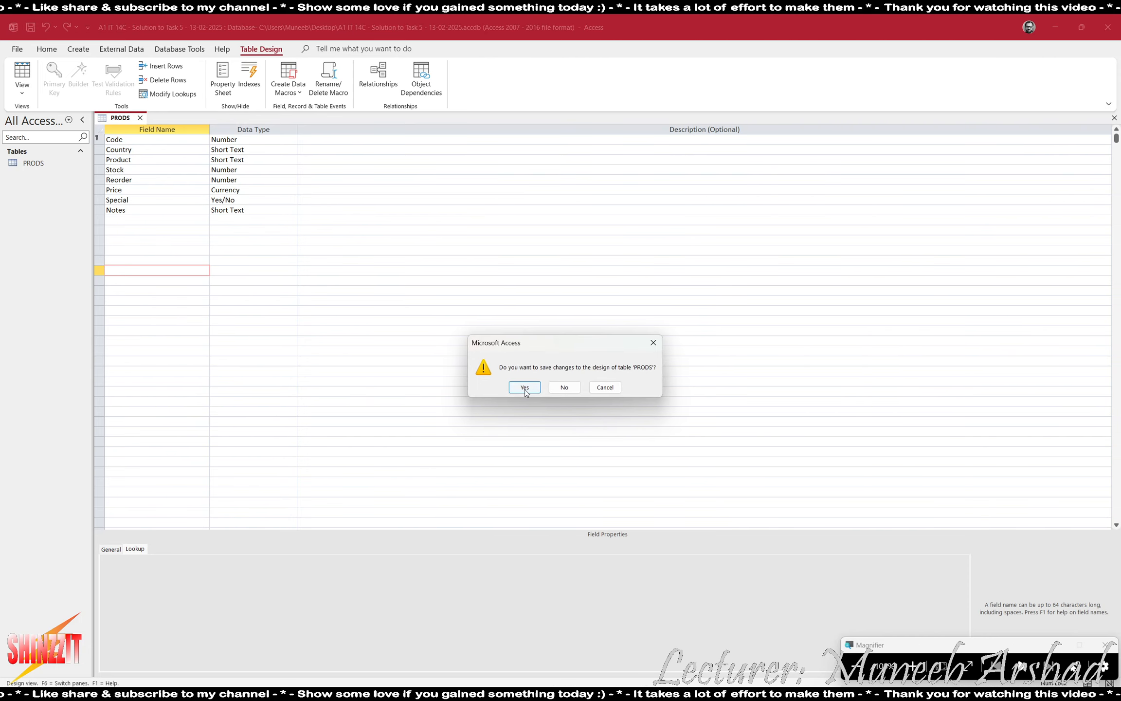
{"action": "left_click", "coordinate": [524, 387]}
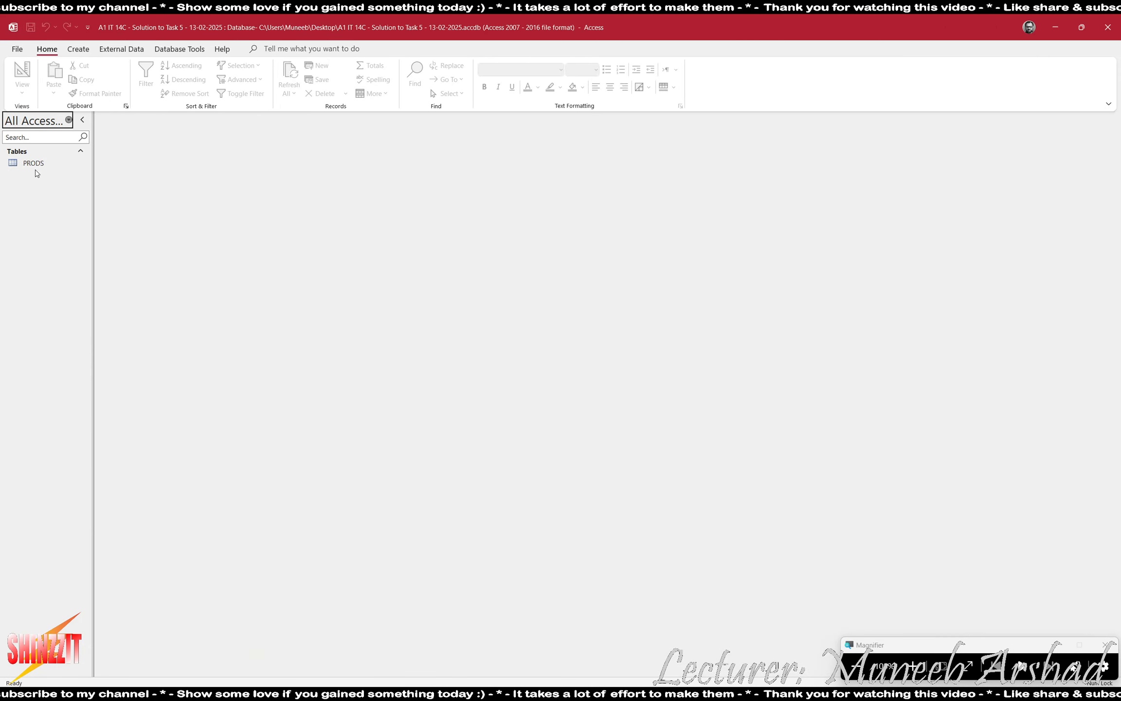
{"action": "double_click", "coordinate": [40, 165]}
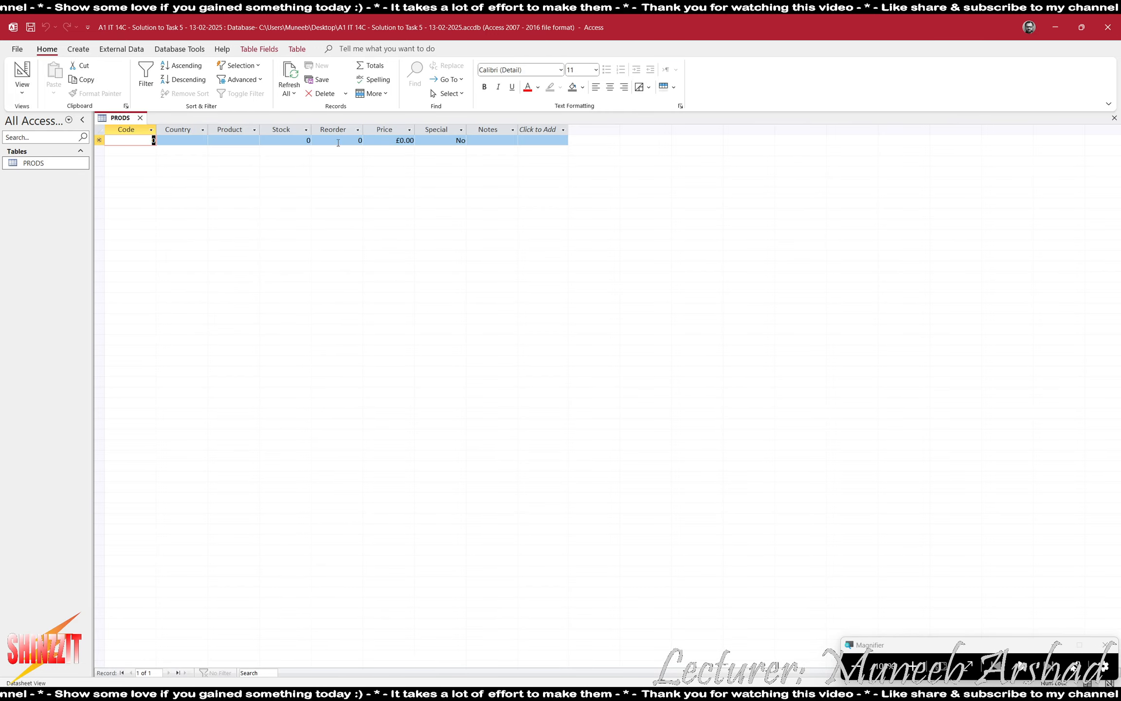
{"action": "key", "text": "ctrl+w"}
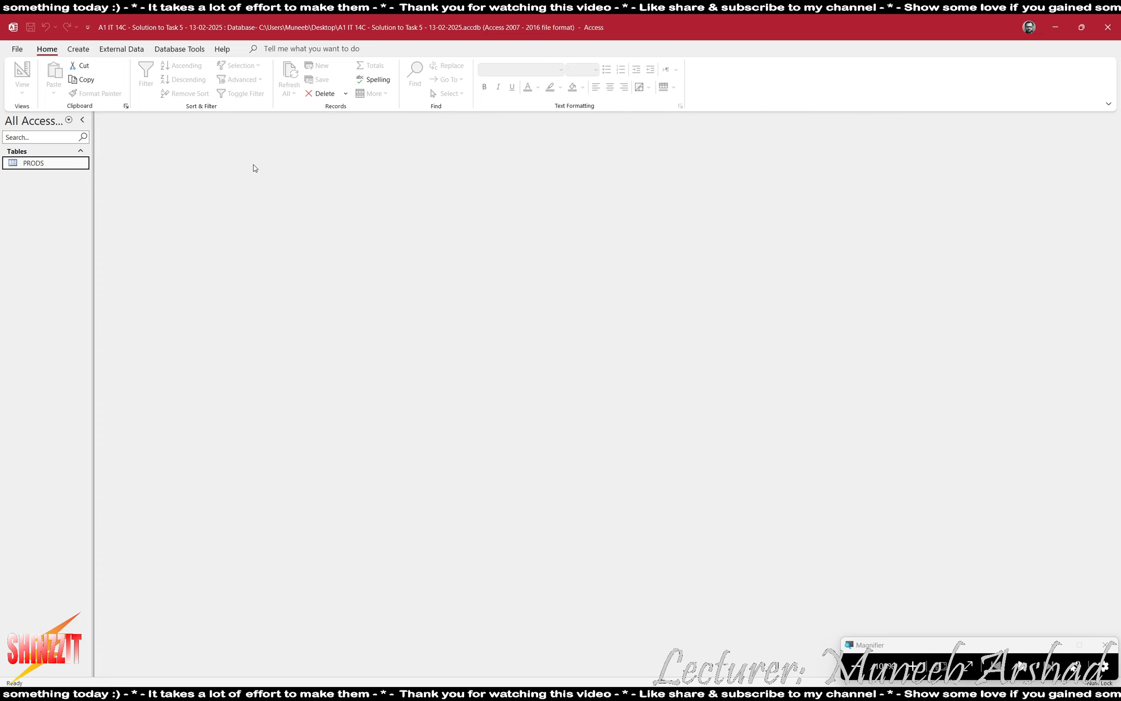
Start a text file import and choose M15PRODS from the ACCESS EX5 folder on the Desktop as the source.
{"action": "left_click", "coordinate": [117, 48]}
{"action": "left_click", "coordinate": [40, 86]}
{"action": "mouse_move", "coordinate": [52, 113]}
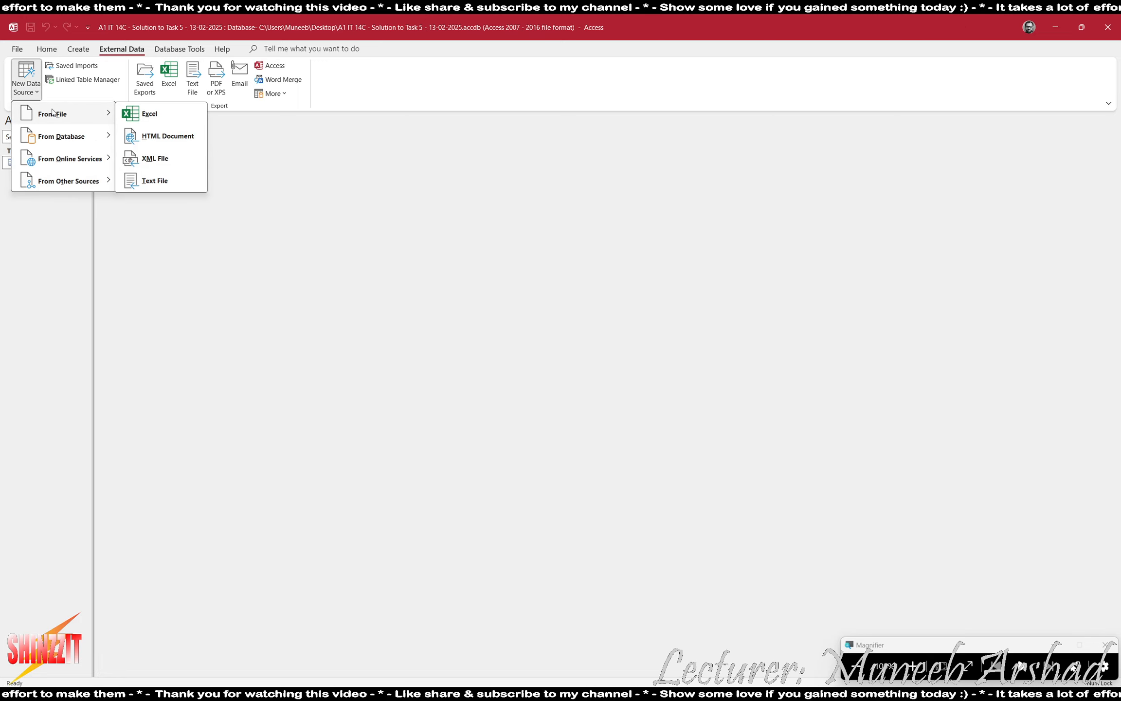
{"action": "left_click", "coordinate": [165, 183]}
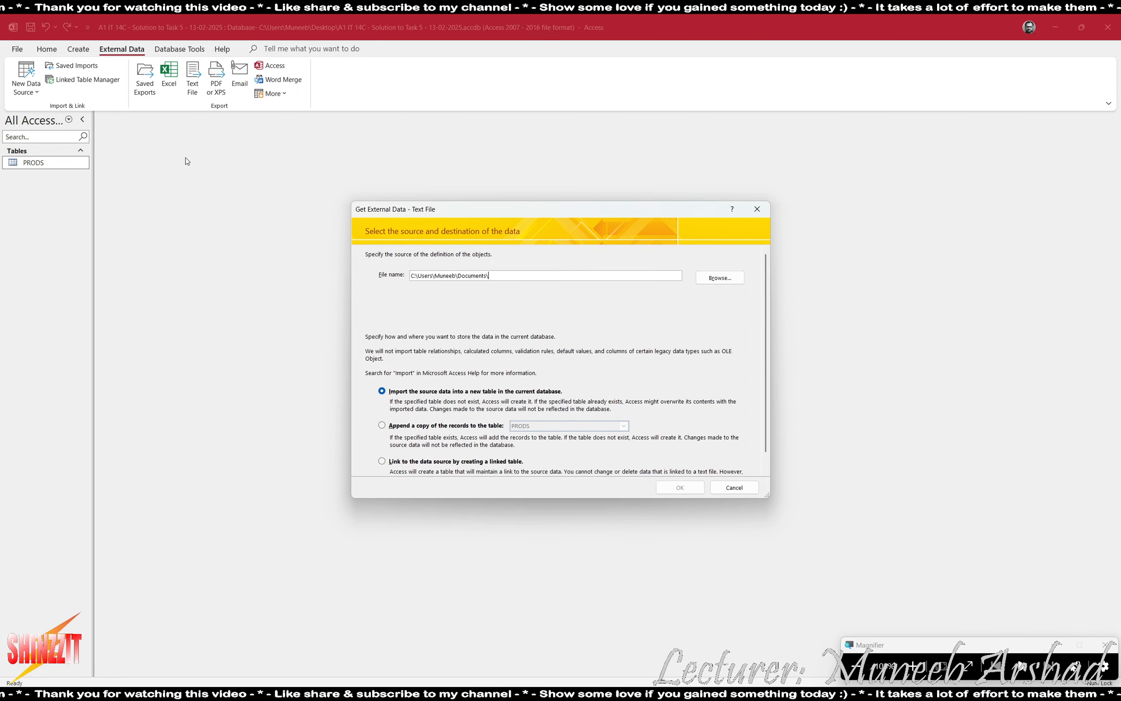
{"action": "left_click", "coordinate": [719, 278]}
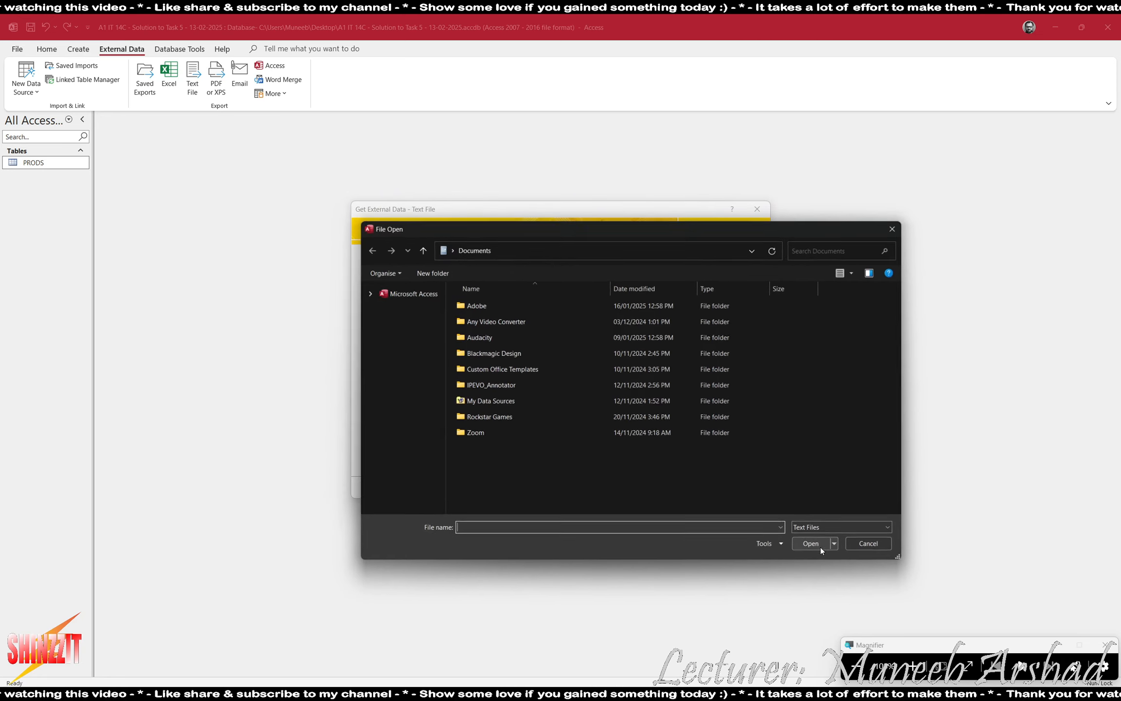
{"action": "left_click", "coordinate": [407, 325]}
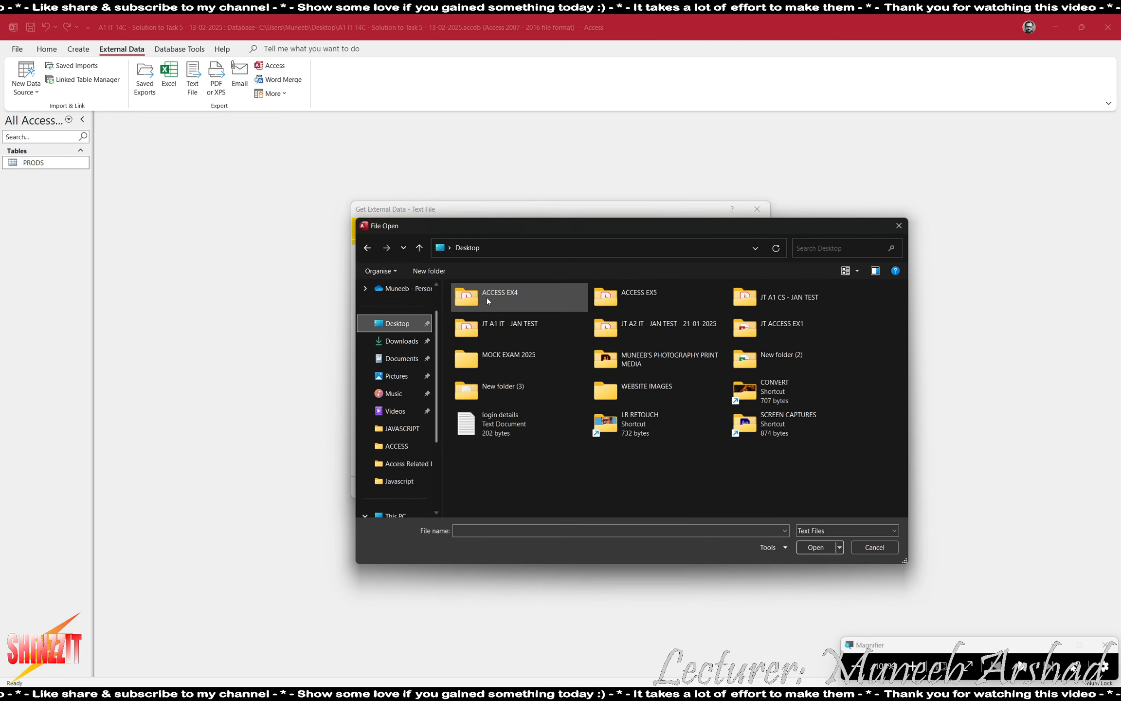
{"action": "double_click", "coordinate": [624, 295]}
{"action": "left_click", "coordinate": [470, 304]}
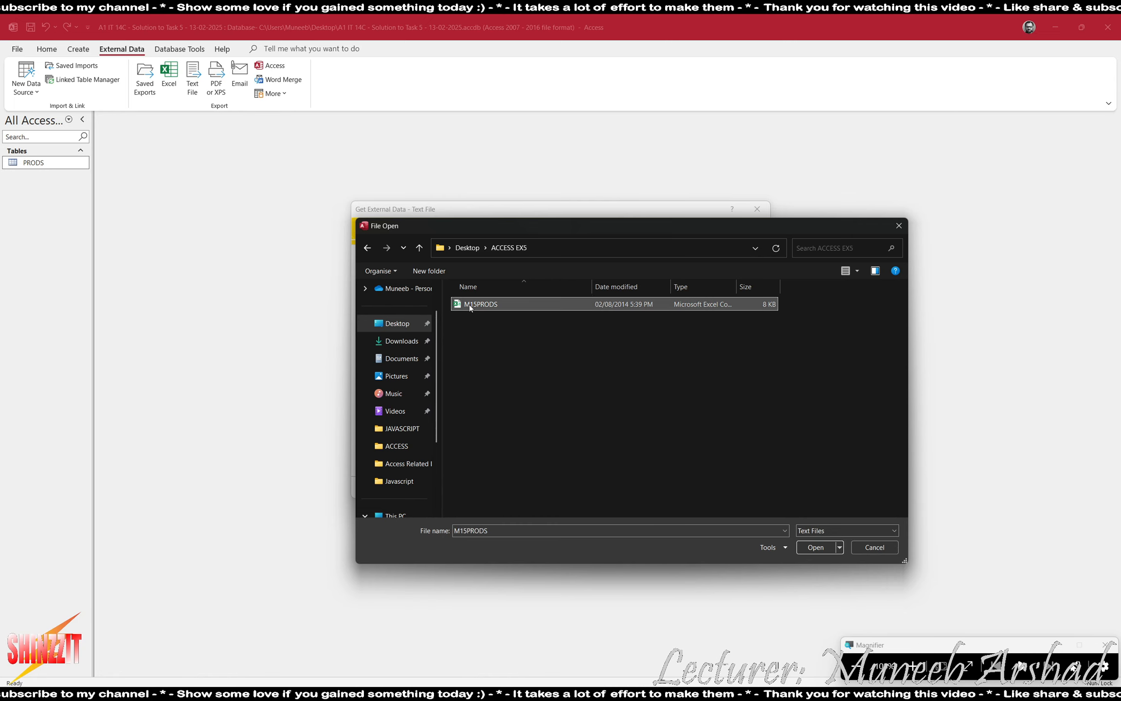
{"action": "left_click", "coordinate": [814, 549]}
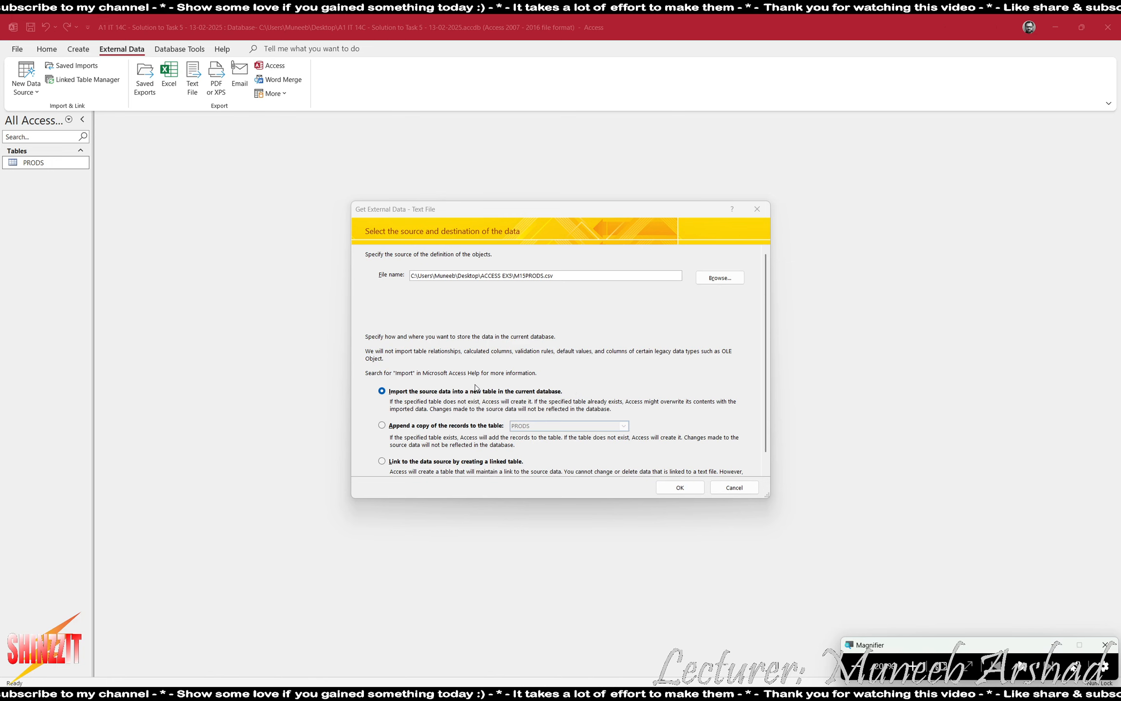
Set the import to append a copy of the records to the PRODS table.
{"action": "left_click", "coordinate": [417, 426]}
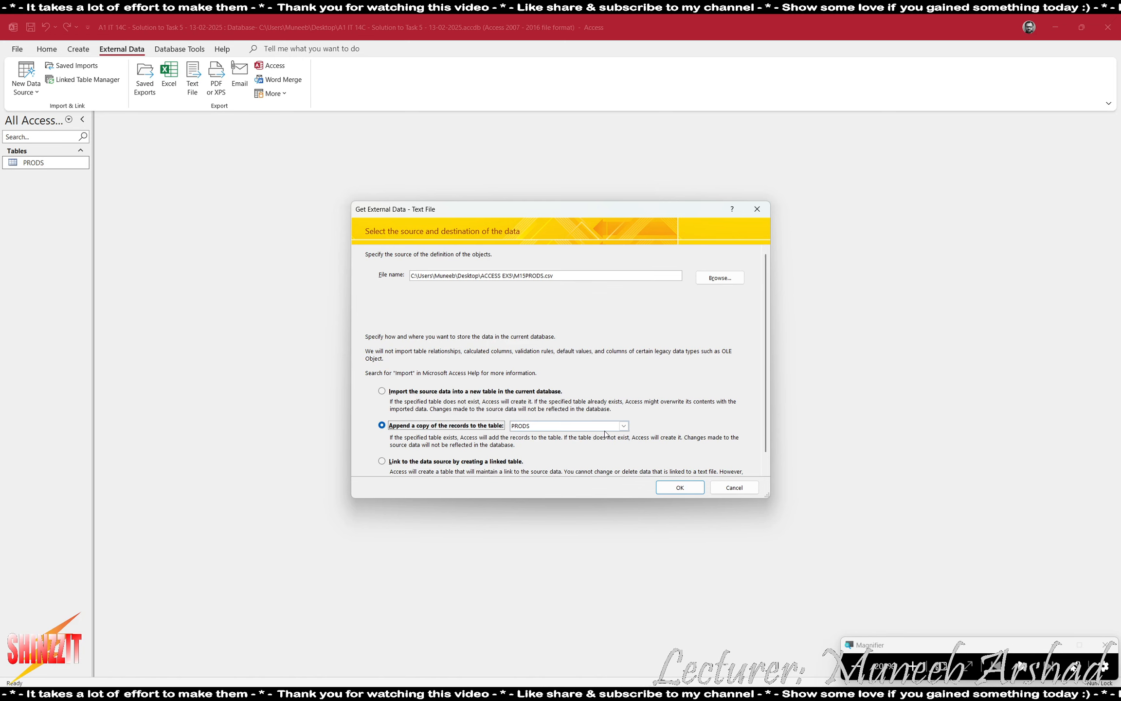
{"action": "left_click", "coordinate": [624, 427]}
{"action": "left_click", "coordinate": [559, 436]}
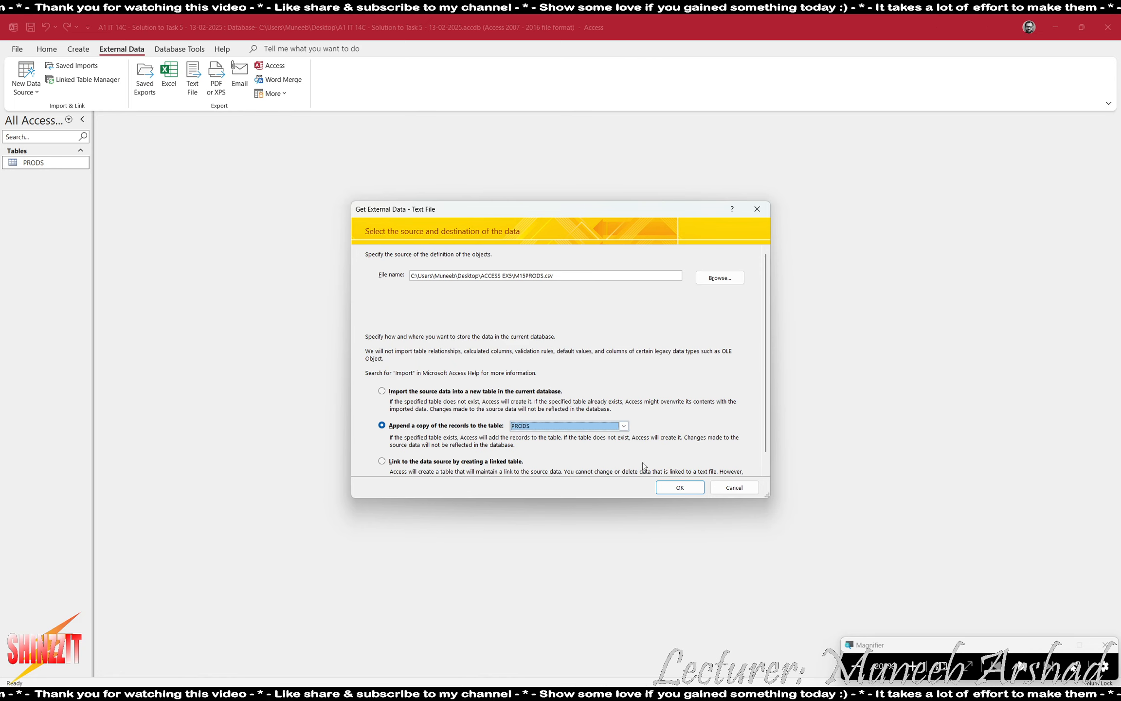
{"action": "left_click", "coordinate": [680, 487]}
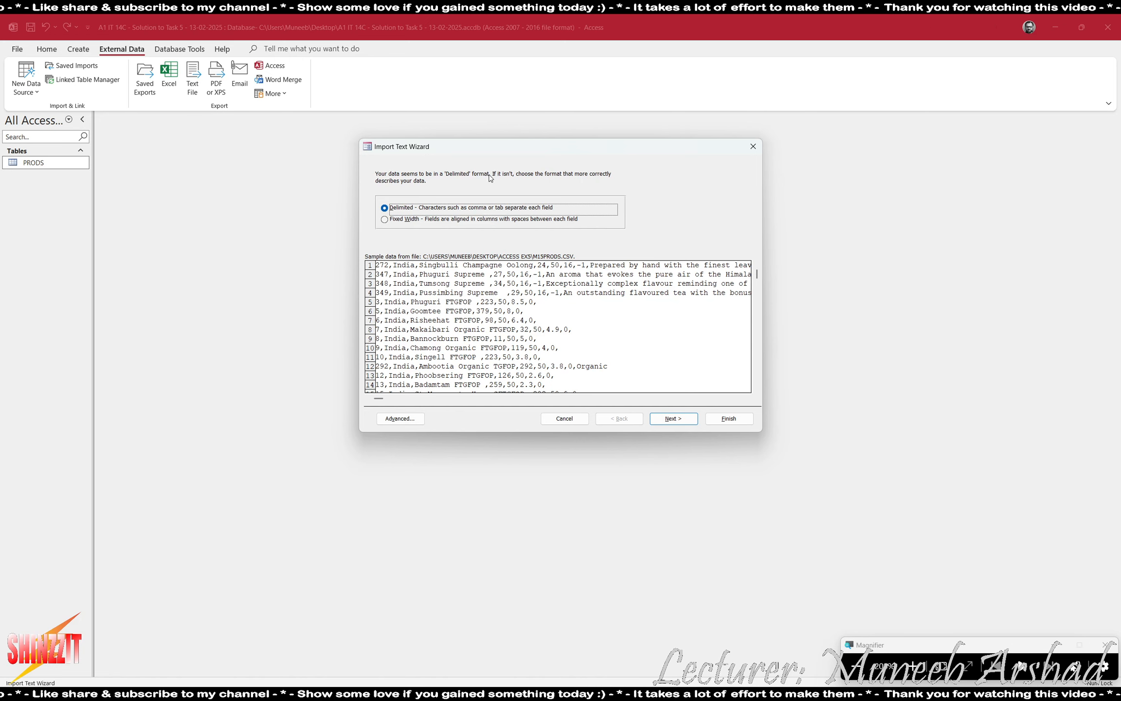
Complete the import as comma-delimited data without field names in the first row, and leave the import steps unsaved.
{"action": "left_click", "coordinate": [684, 419]}
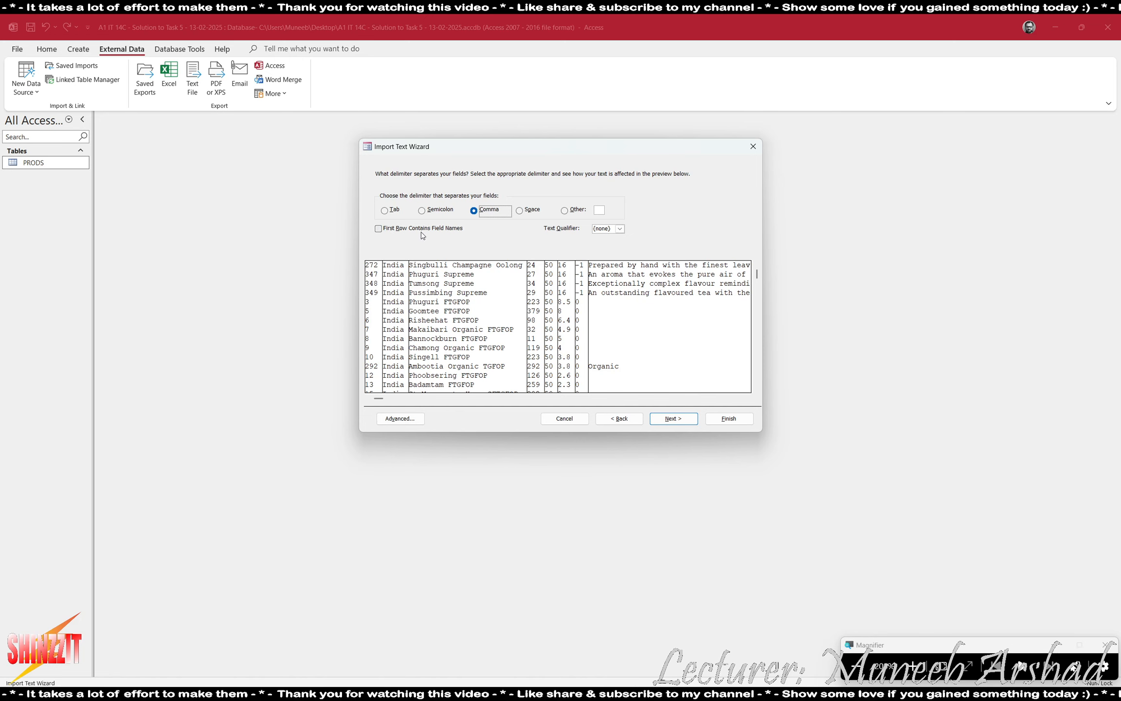
{"action": "left_click", "coordinate": [668, 418]}
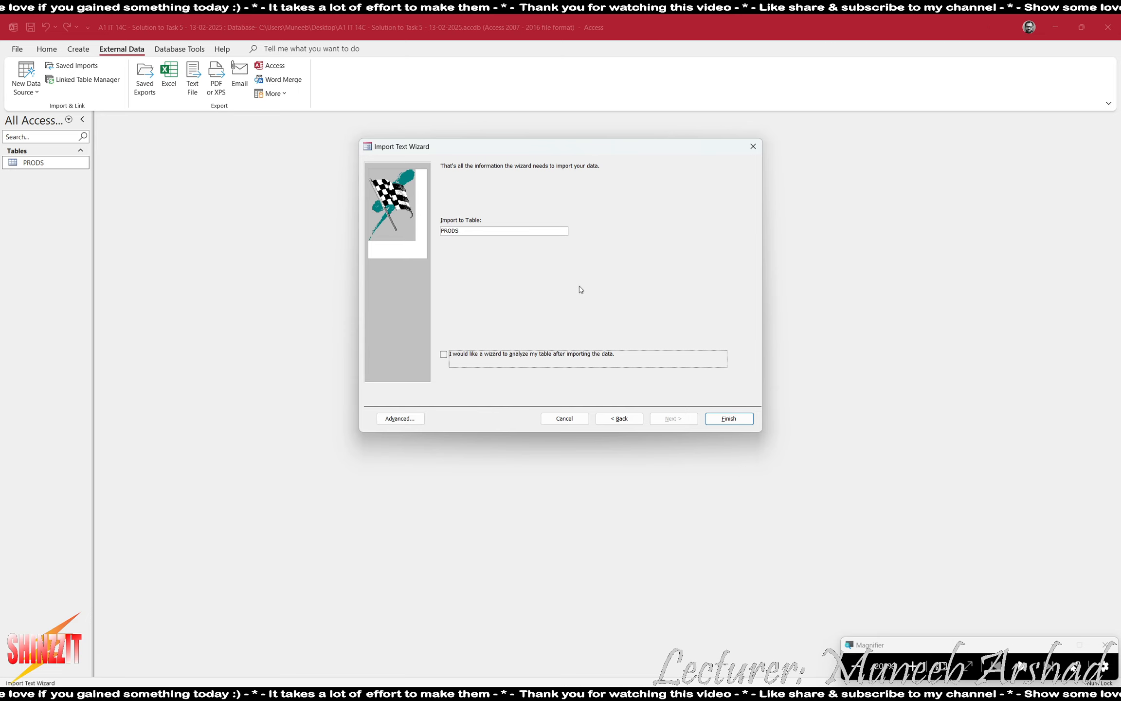
{"action": "left_click", "coordinate": [730, 421]}
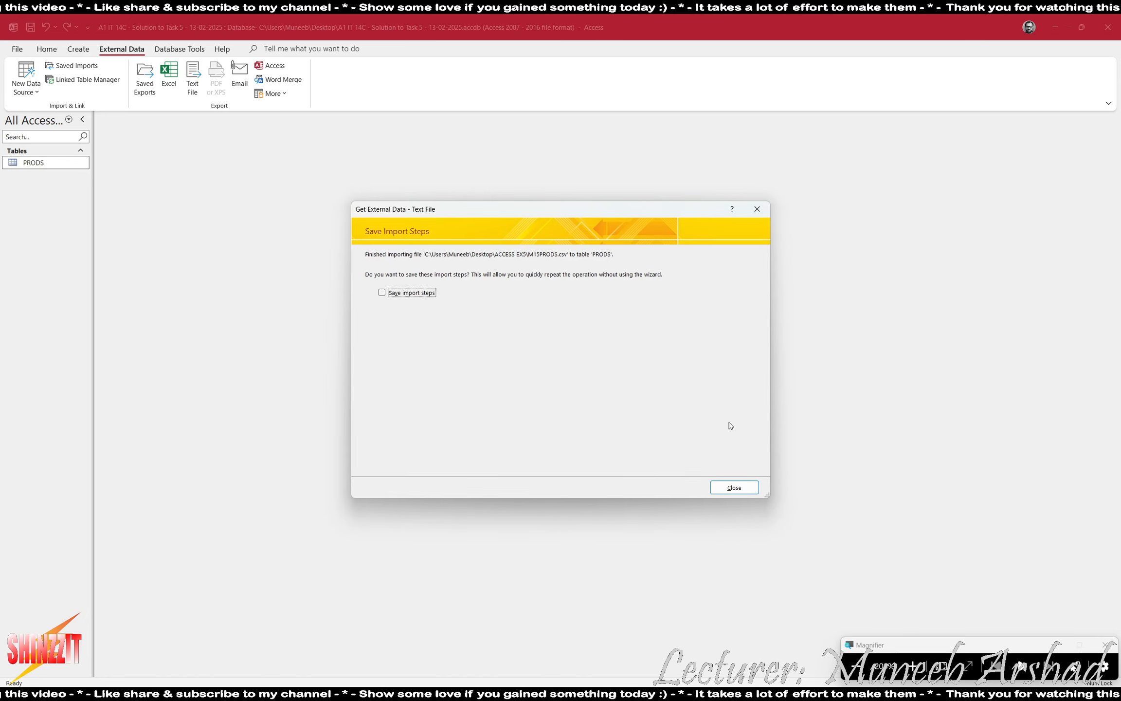
{"action": "left_click", "coordinate": [734, 487]}
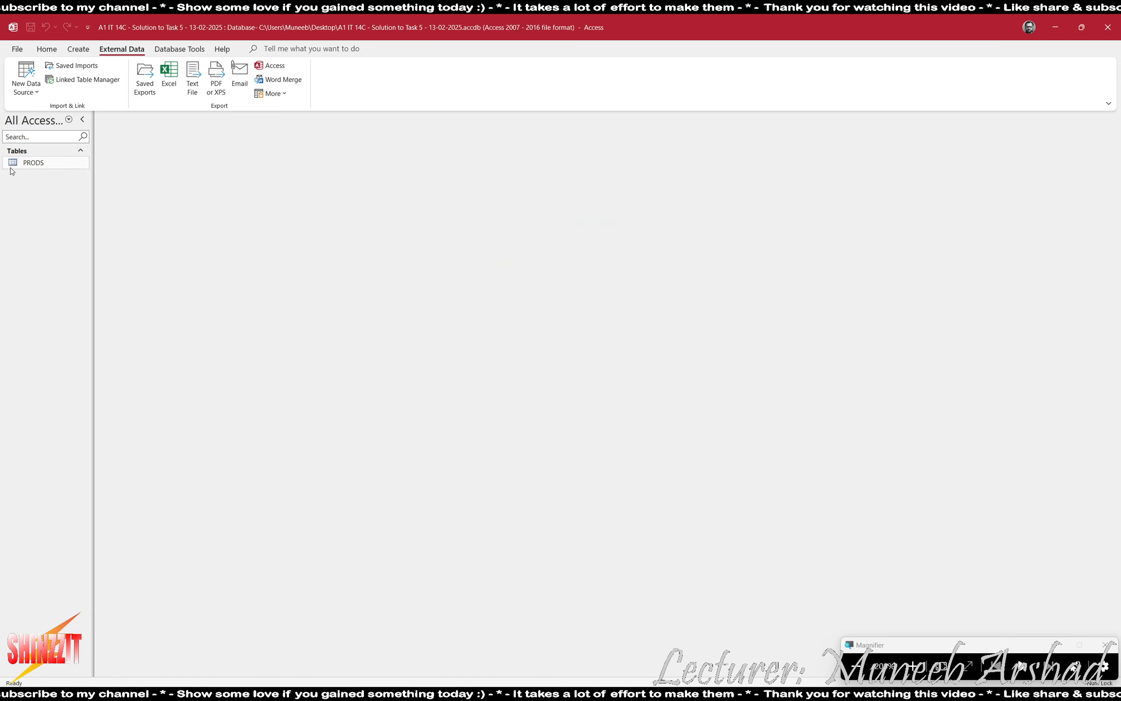
Open the PRODS table and fit all its column widths to their contents.
{"action": "double_click", "coordinate": [34, 163]}
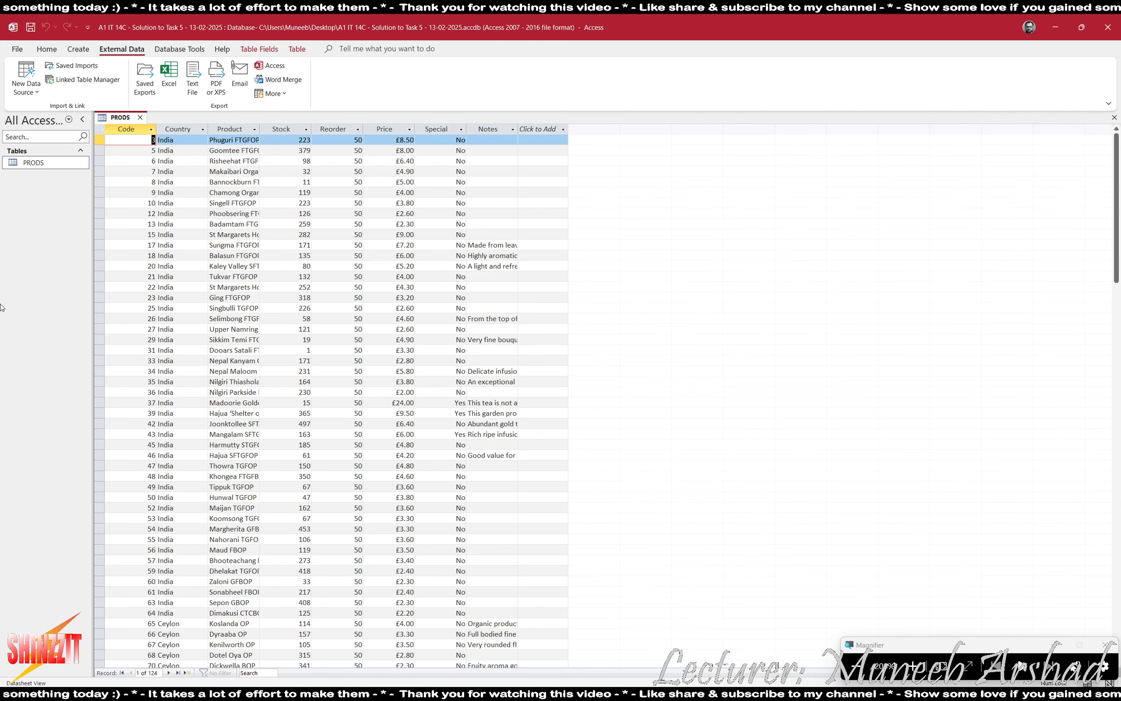
{"action": "left_click", "coordinate": [99, 130]}
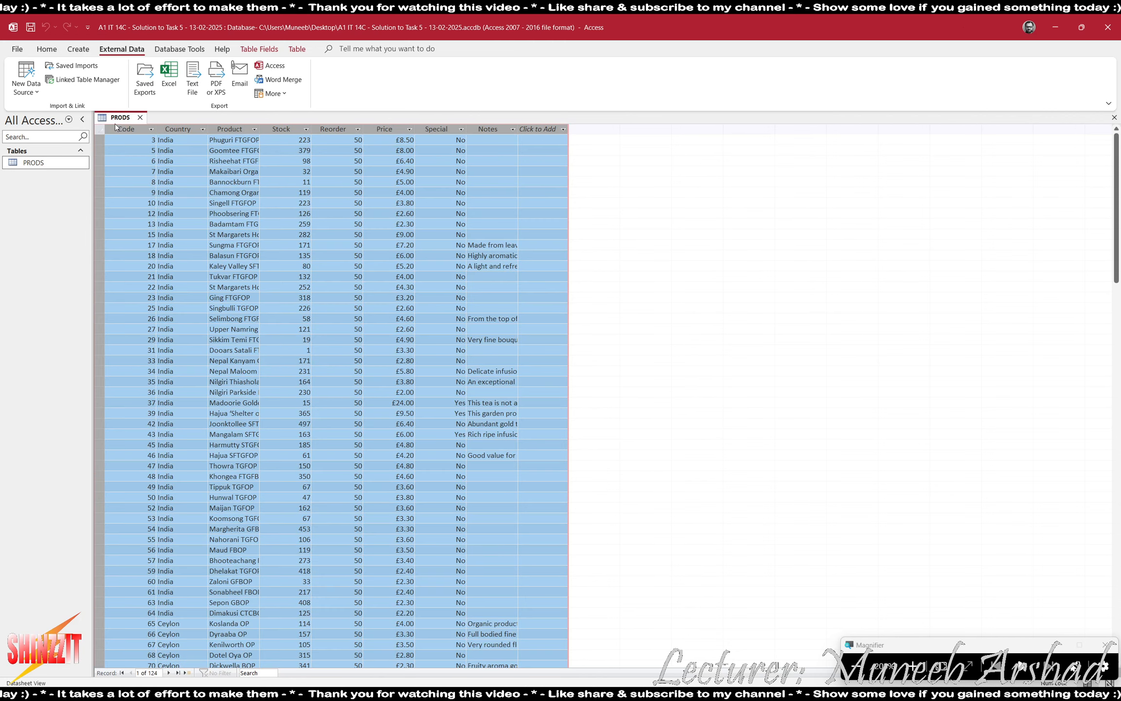
{"action": "double_click", "coordinate": [157, 129]}
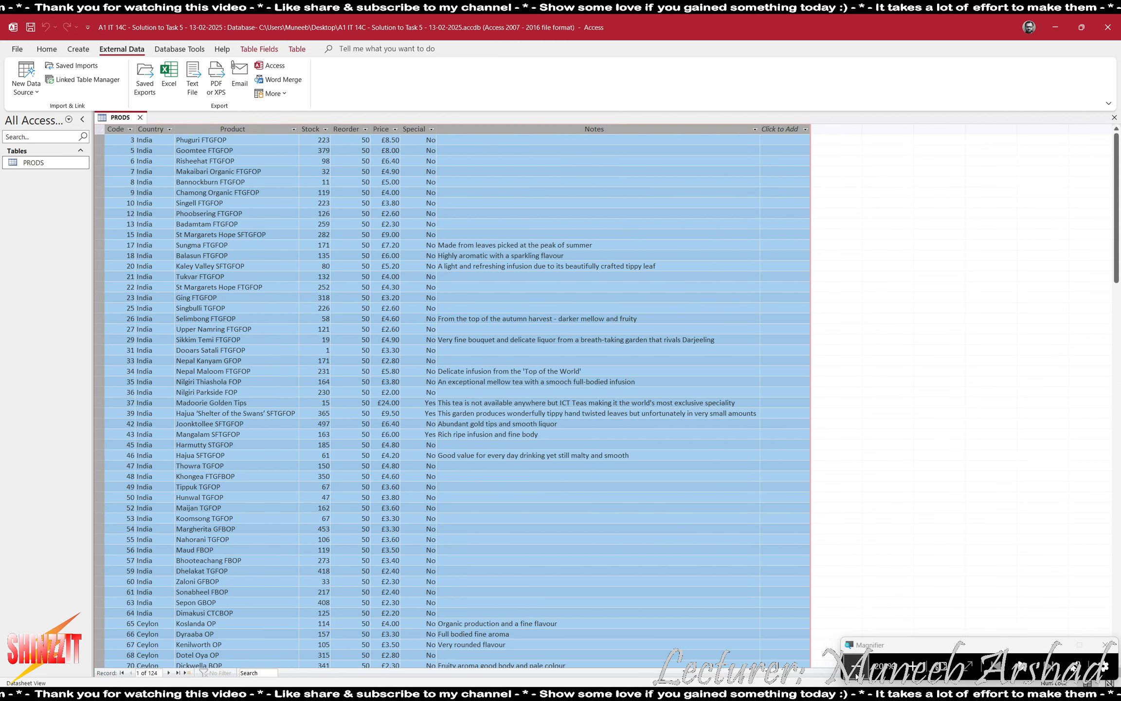
{"action": "key", "text": "super+minus"}
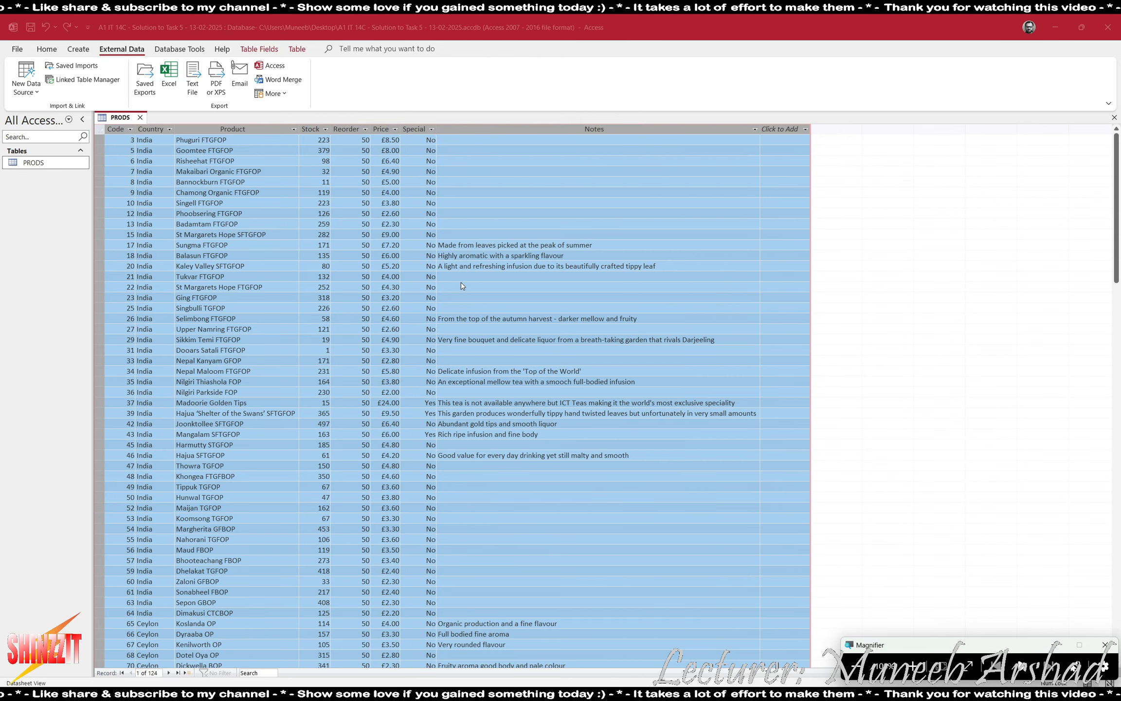
Look through the imported PRODS records and check the exercise PDF's instructions for the evidence screenshot and the three extra records.
{"action": "scroll", "coordinate": [336, 388], "scroll_direction": "down", "scroll_amount": 20}
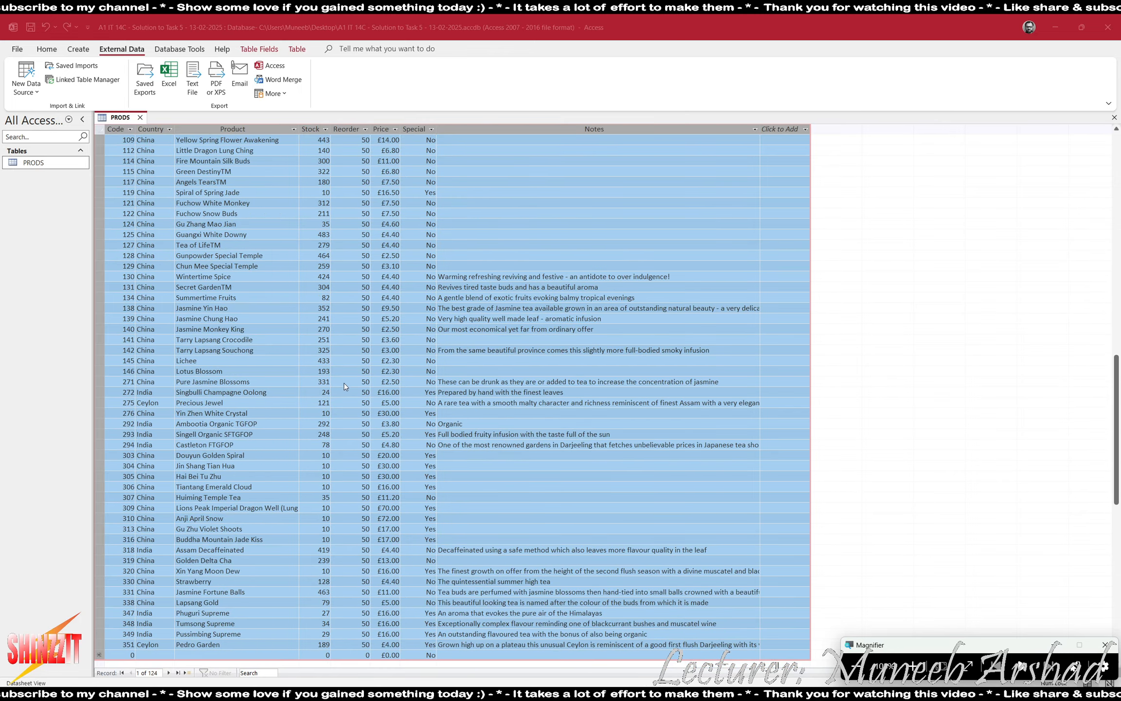
{"action": "scroll", "coordinate": [341, 392], "scroll_direction": "up", "scroll_amount": 5}
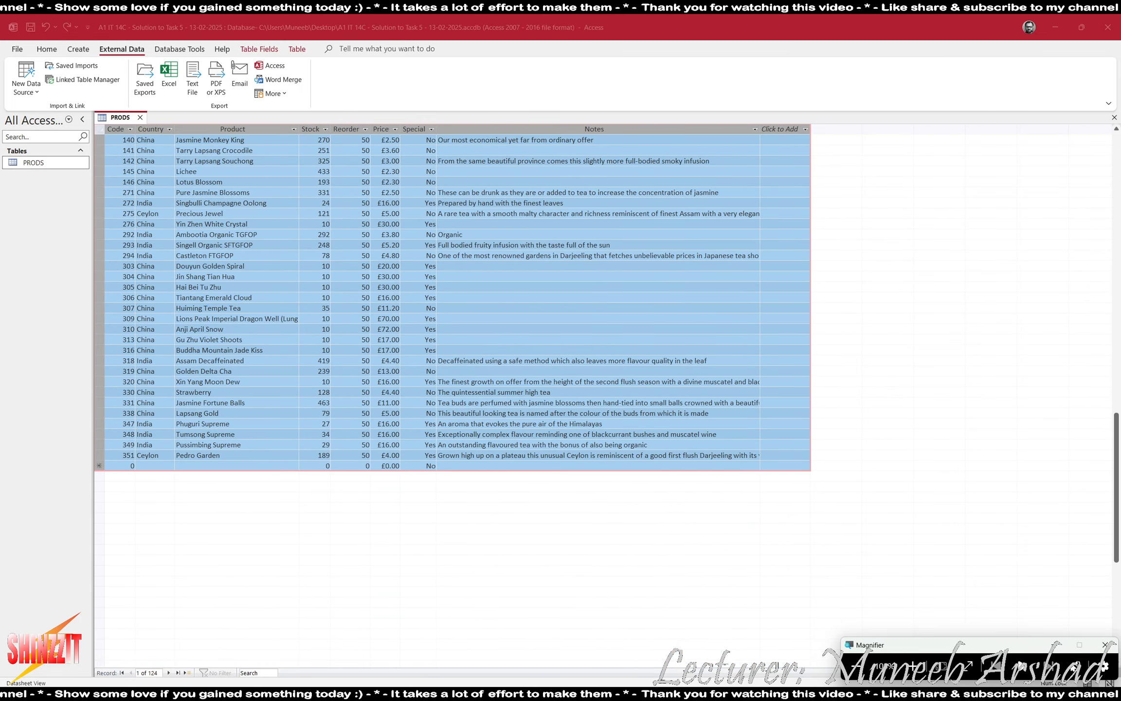
{"action": "key", "text": "alt+Tab"}
{"action": "scroll", "coordinate": [100, 481], "scroll_direction": "down", "scroll_amount": 5}
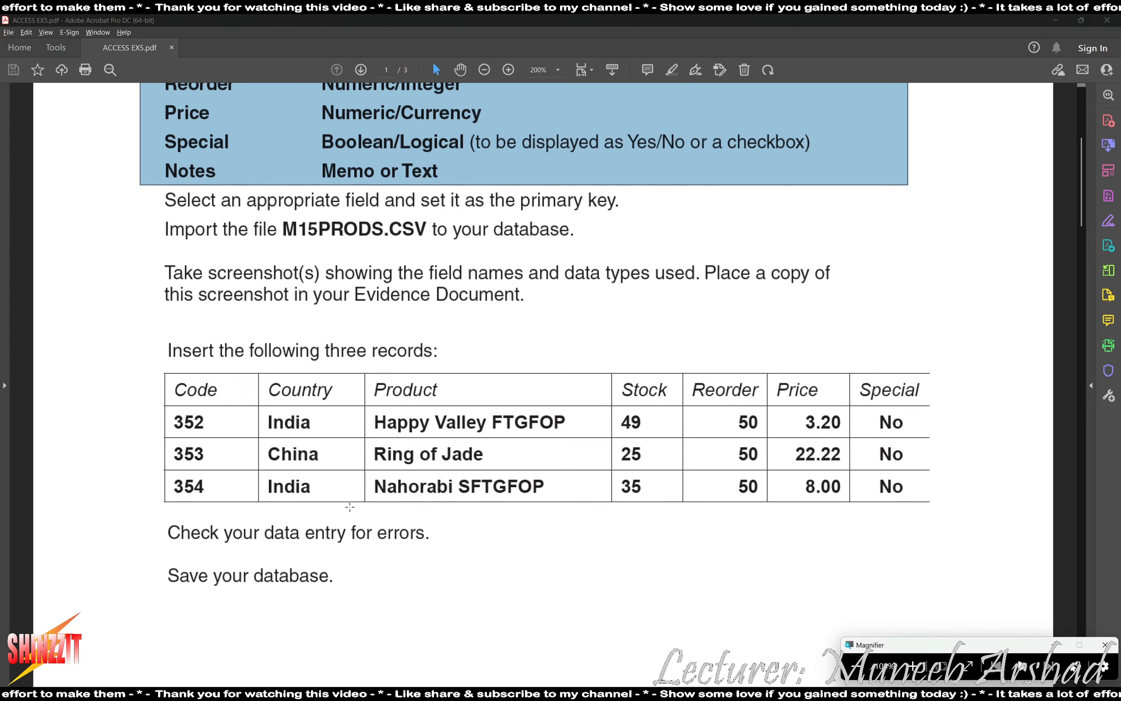
{"action": "key", "text": "alt+Tab"}
{"action": "key", "text": "alt+Tab"}
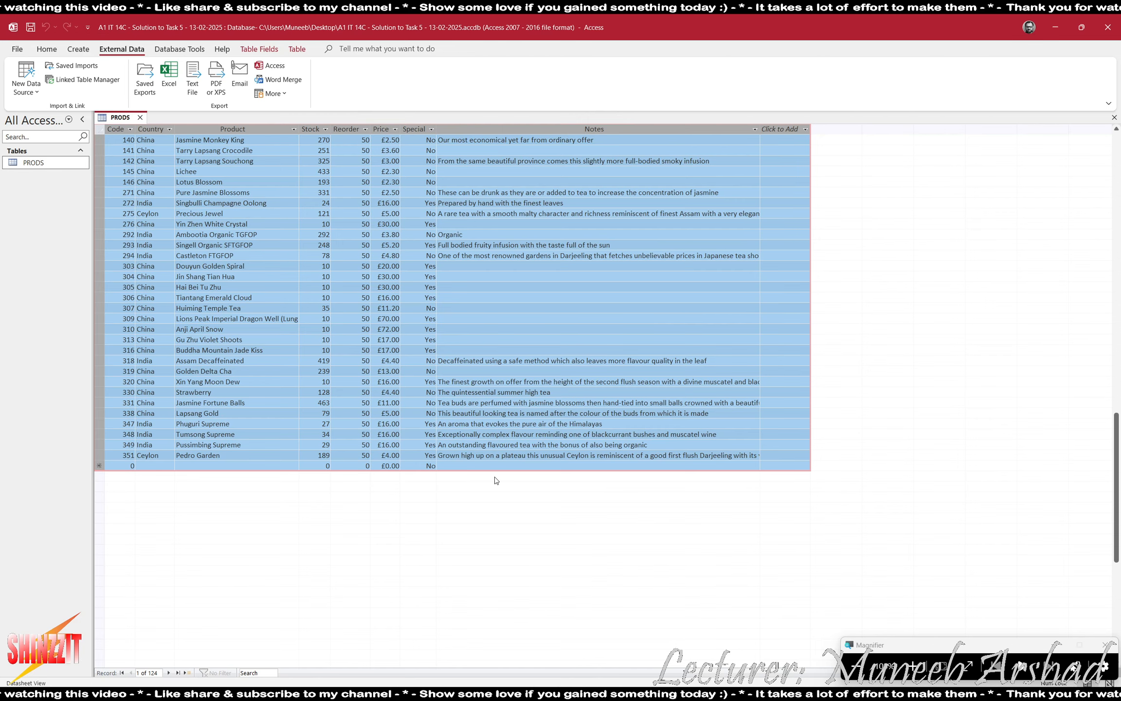
{"action": "scroll", "coordinate": [463, 462], "scroll_direction": "up", "scroll_amount": 20}
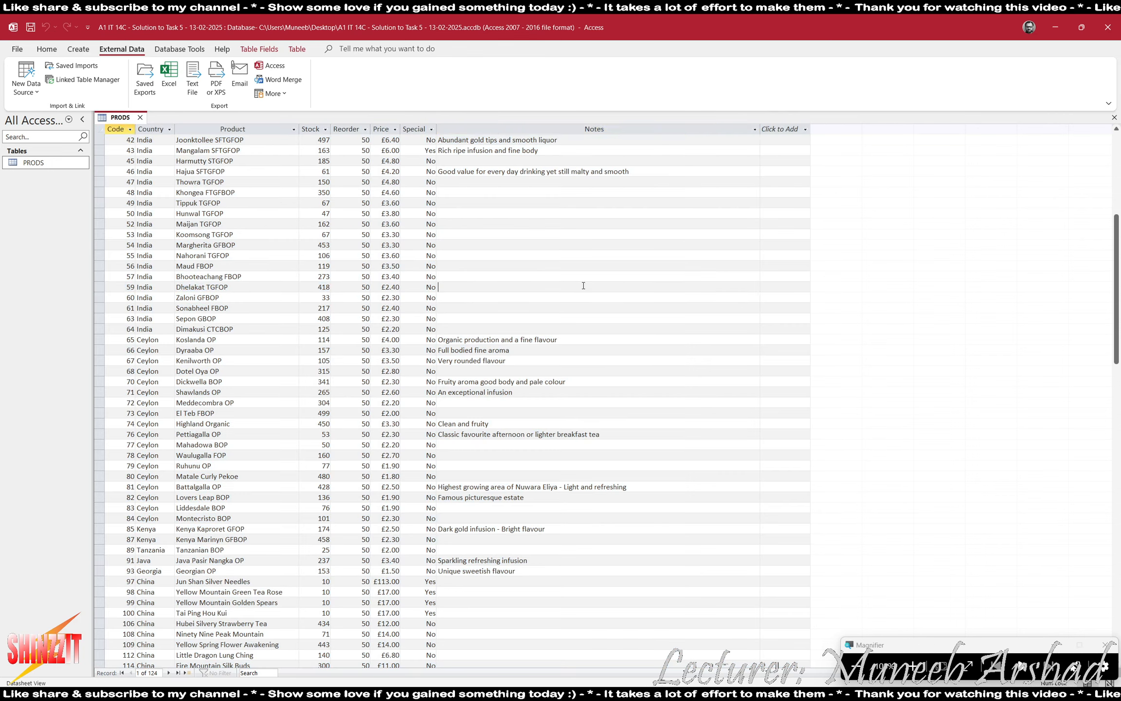
Show the PRODS table in Design view and capture a screen snip of its field names and data types.
{"action": "left_click", "coordinate": [501, 288]}
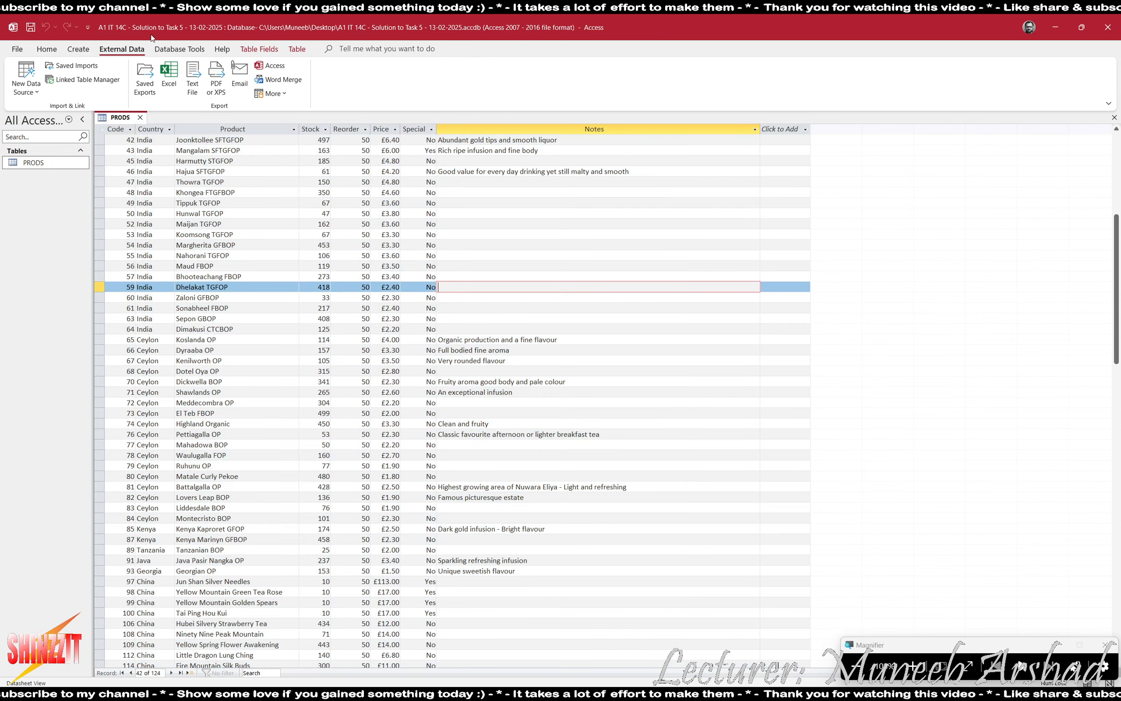
{"action": "left_click", "coordinate": [46, 49]}
{"action": "left_click", "coordinate": [21, 77]}
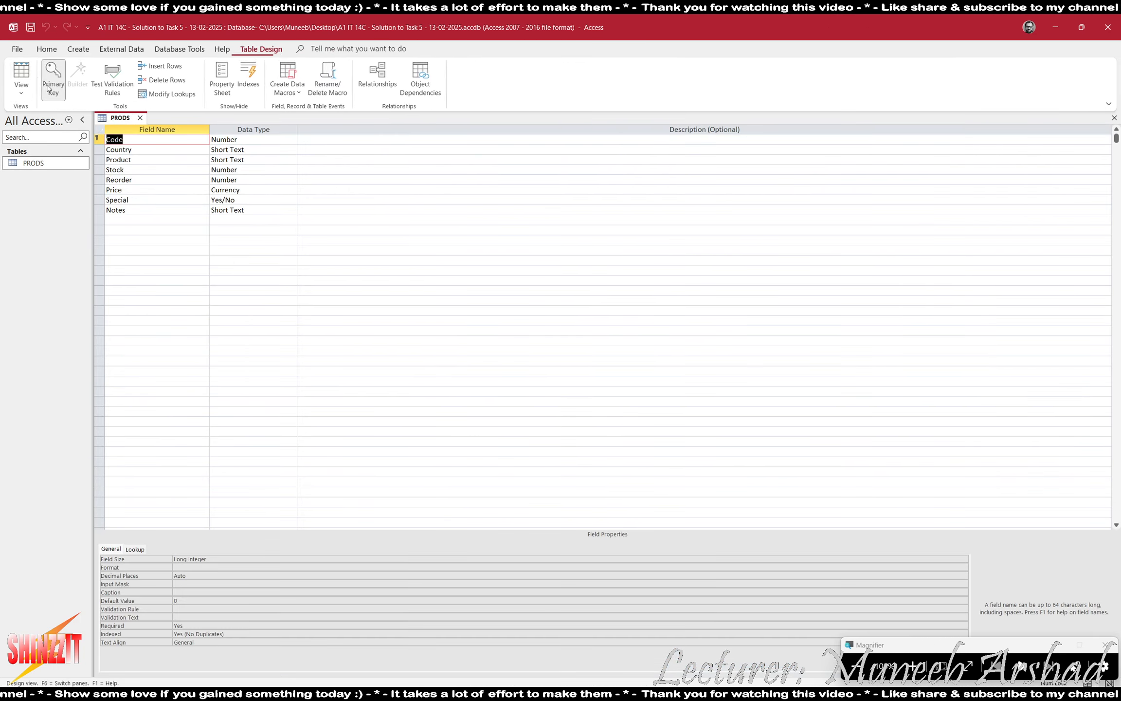
{"action": "left_click", "coordinate": [176, 289]}
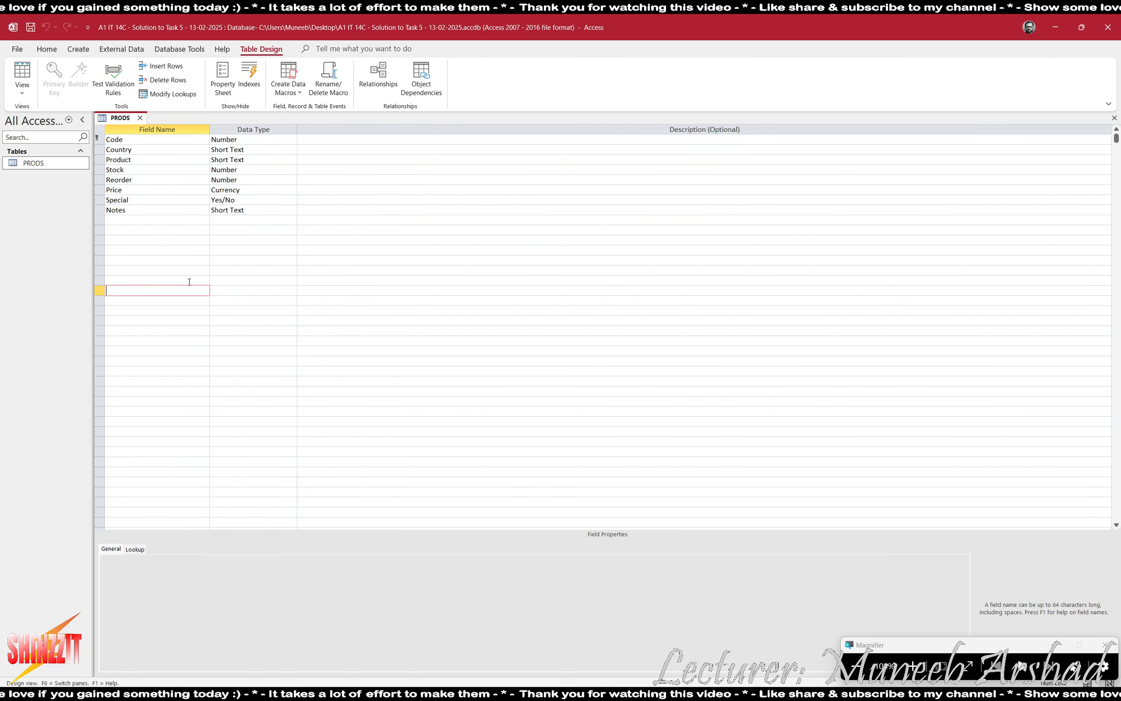
{"action": "key", "text": "super+shift+s"}
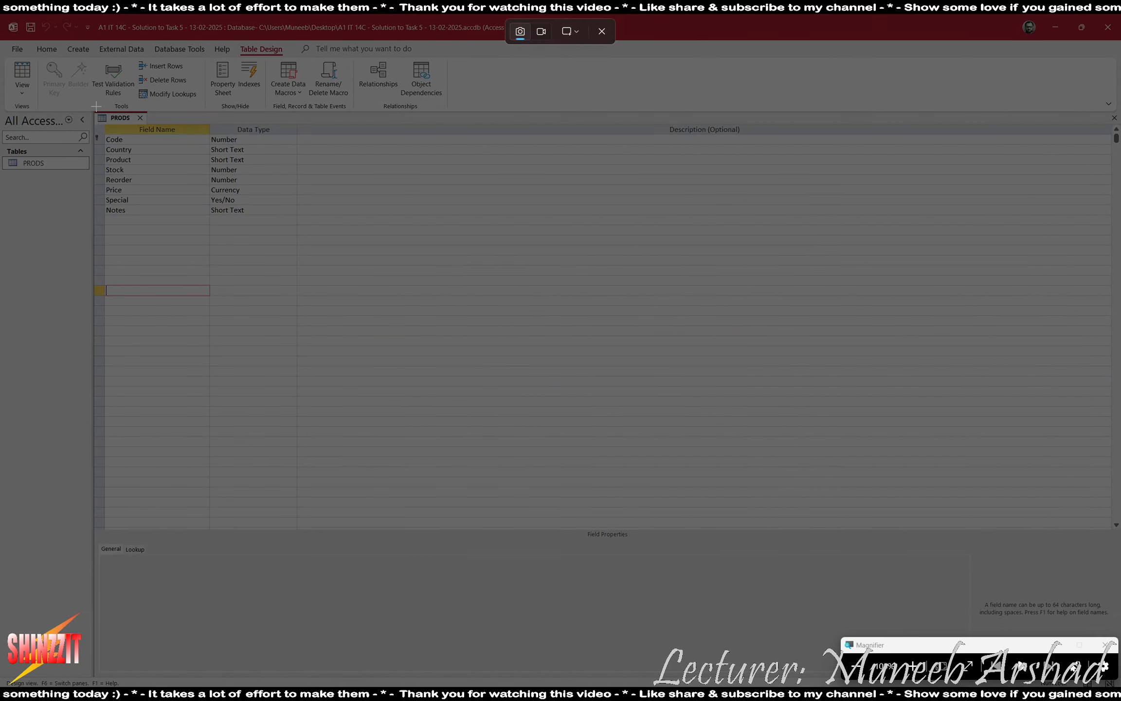
{"action": "left_click_drag", "start_coordinate": [93, 108], "coordinate": [299, 213]}
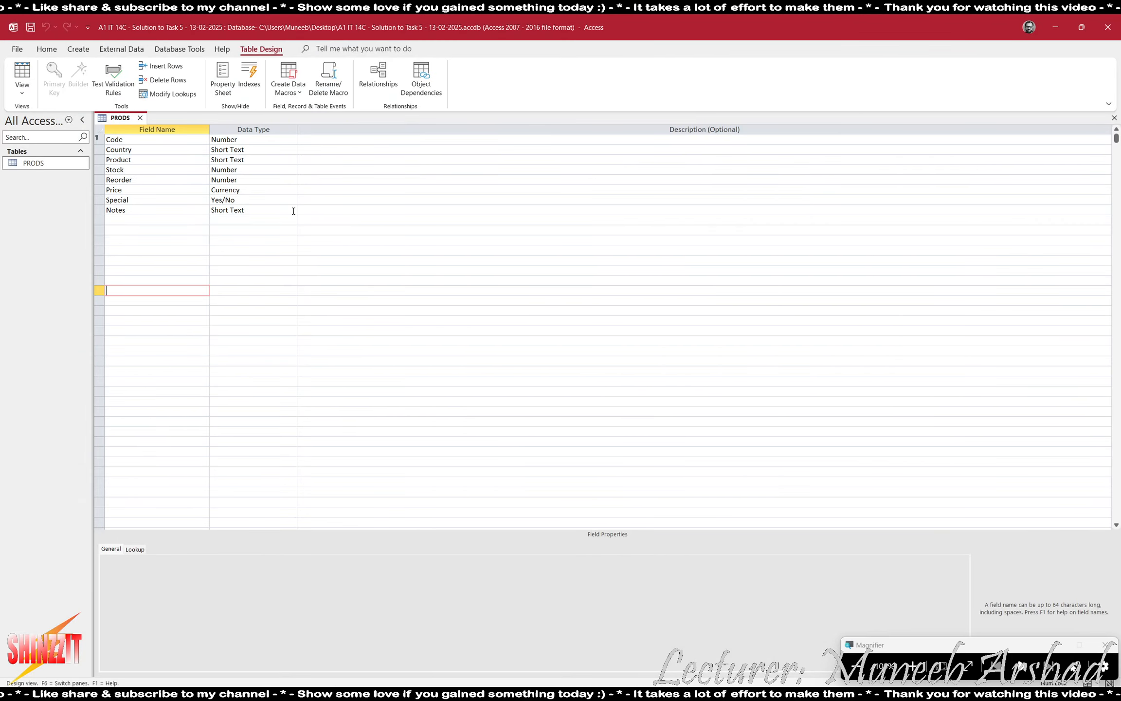
Switch to Word, create a blank document and paste the field-structure screenshot into it.
{"action": "key", "text": "super"}
{"action": "type", "text": "word"}
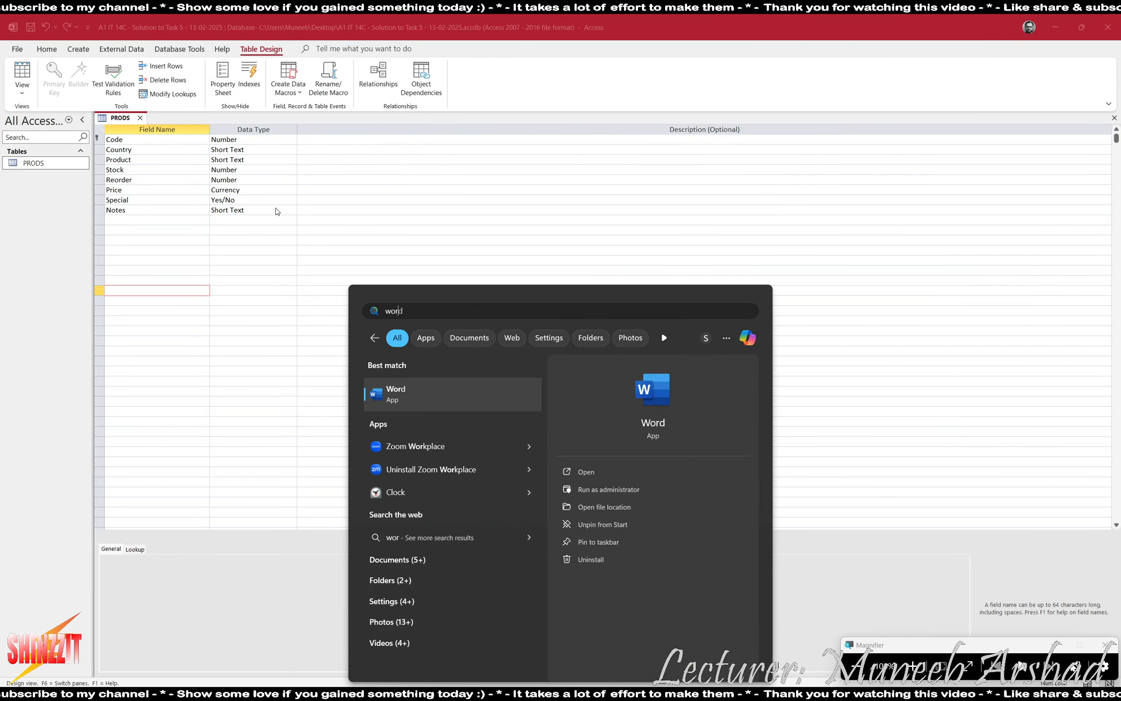
{"action": "key", "text": "Return"}
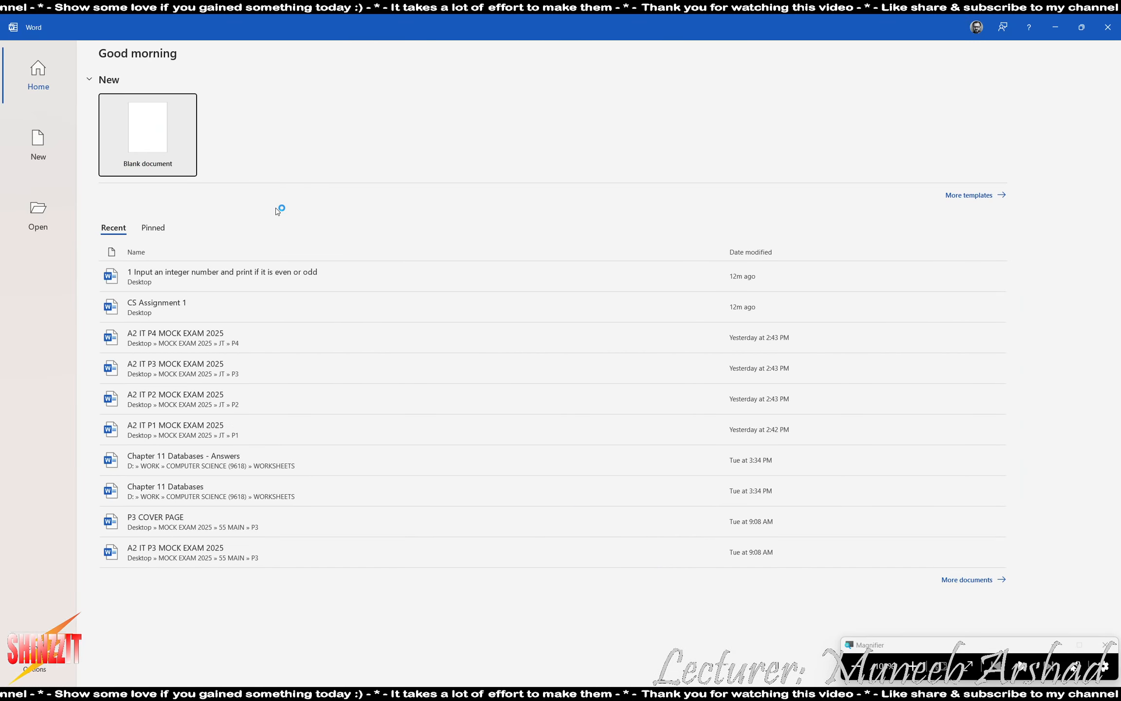
{"action": "key", "text": "Return"}
{"action": "key", "text": "ctrl+v"}
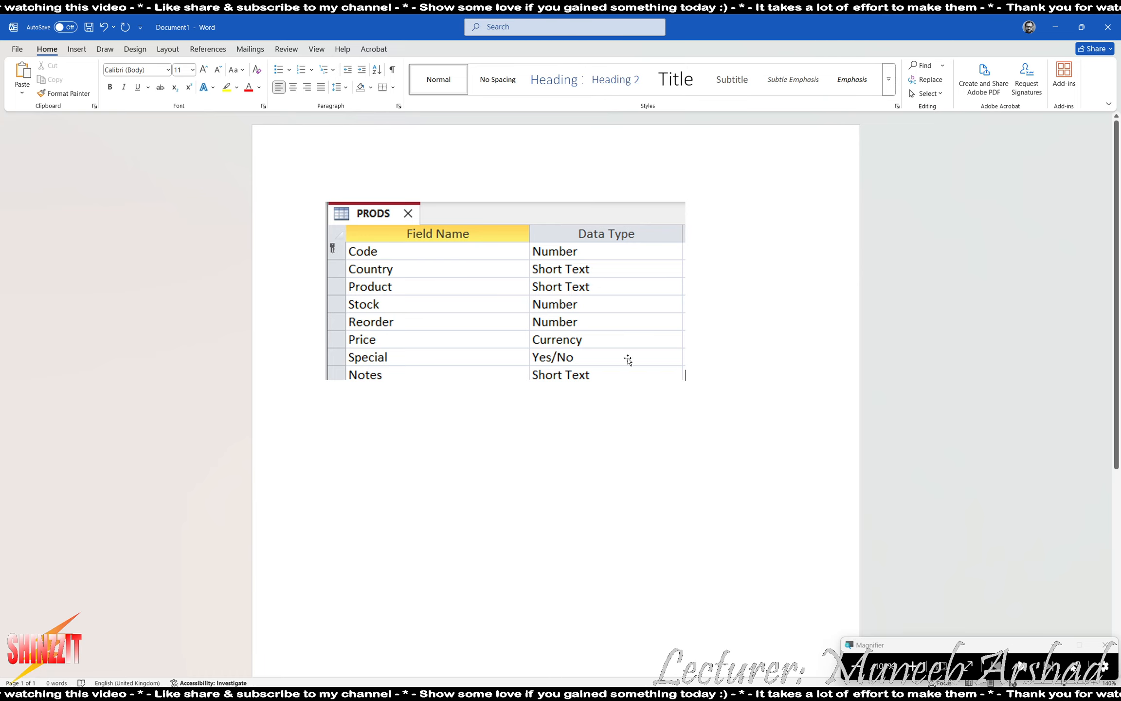
Switch to the exercise PDF and read the three records to insert and the report requirements on page 2.
{"action": "key", "text": "alt+Tab"}
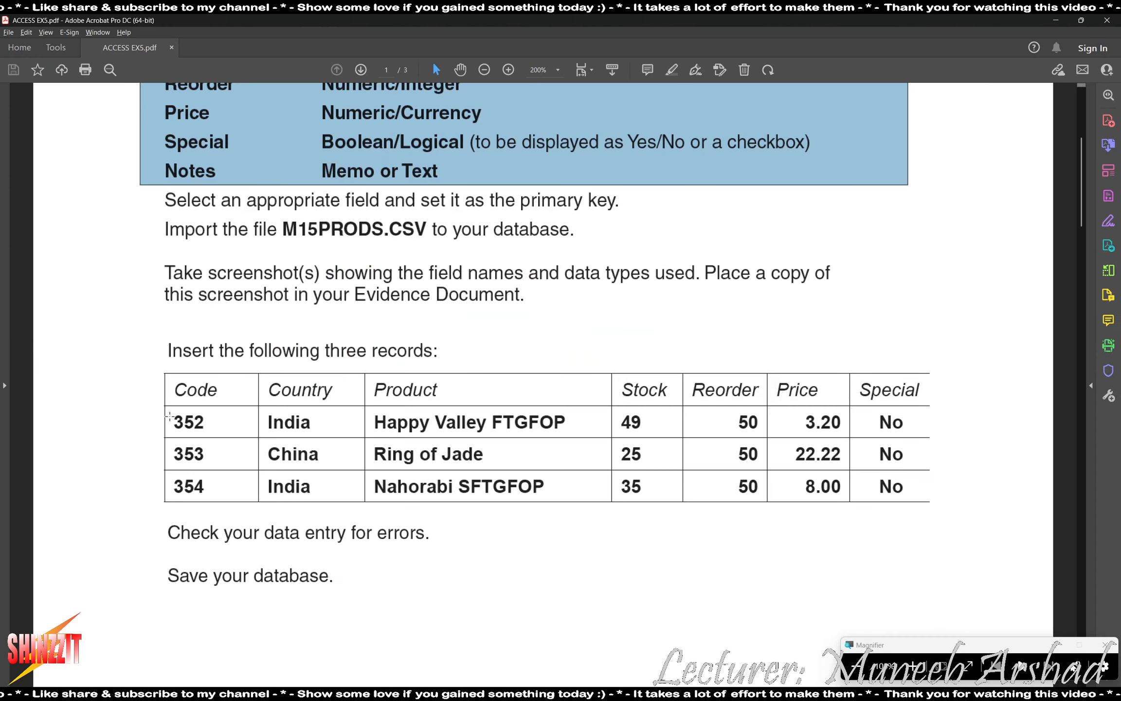
{"action": "scroll", "coordinate": [103, 314], "scroll_direction": "down", "scroll_amount": 3}
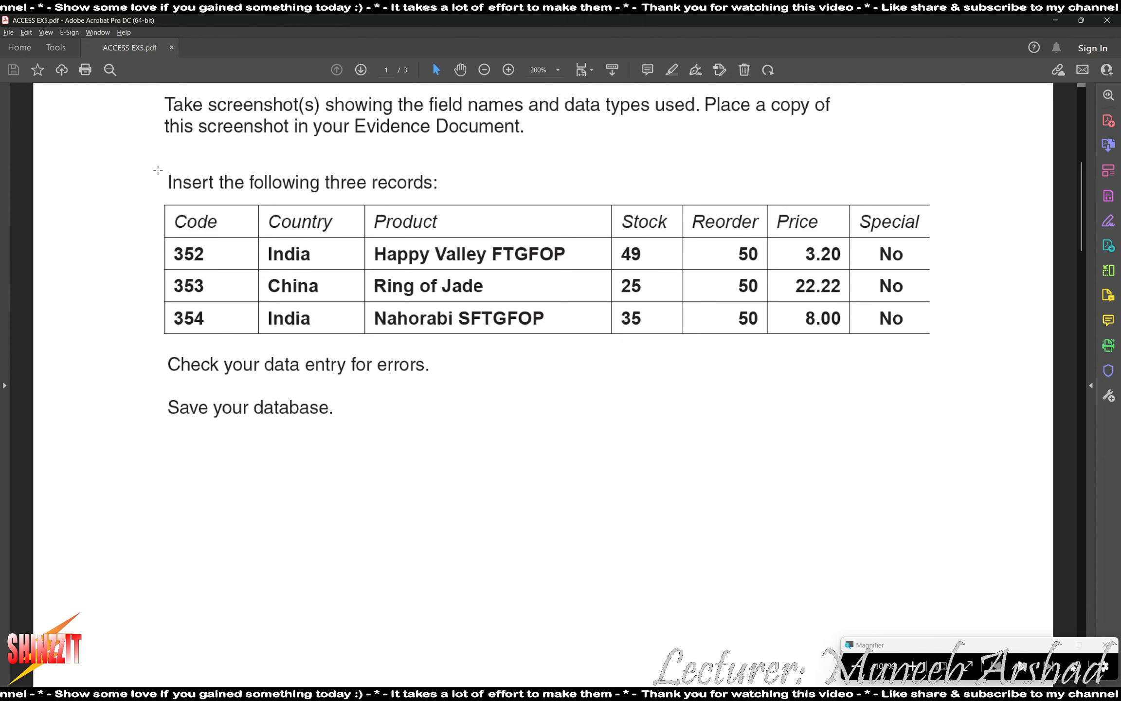
{"action": "left_click_drag", "start_coordinate": [153, 176], "coordinate": [934, 337]}
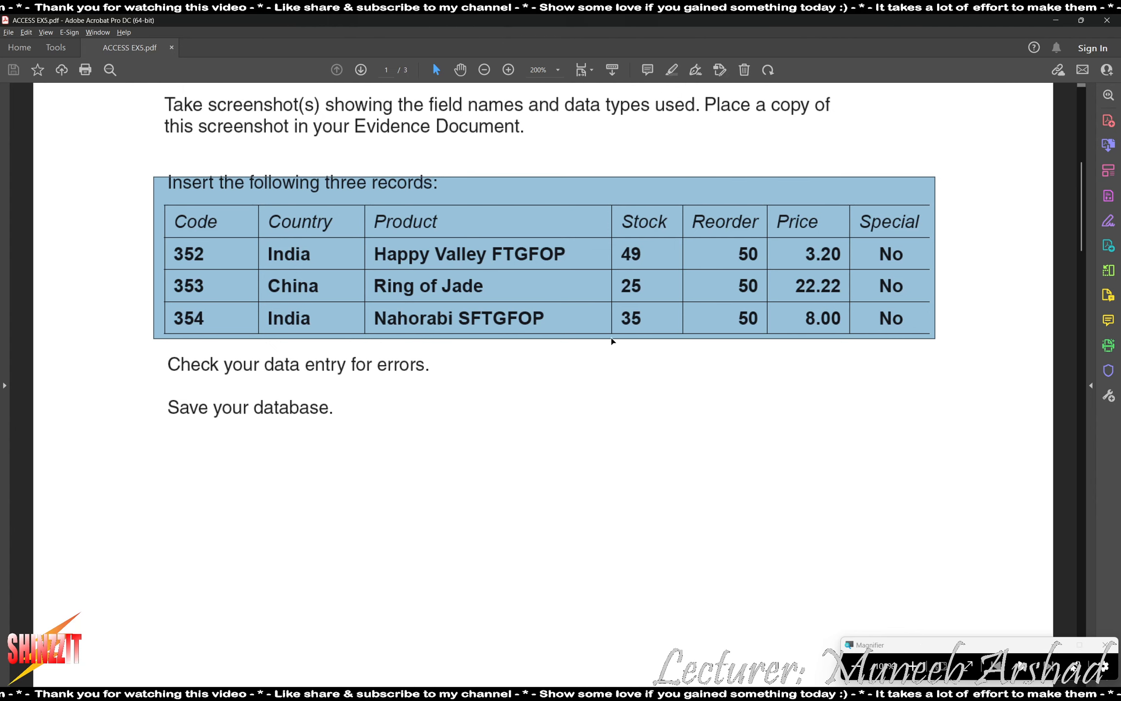
{"action": "scroll", "coordinate": [585, 381], "scroll_direction": "down", "scroll_amount": 15}
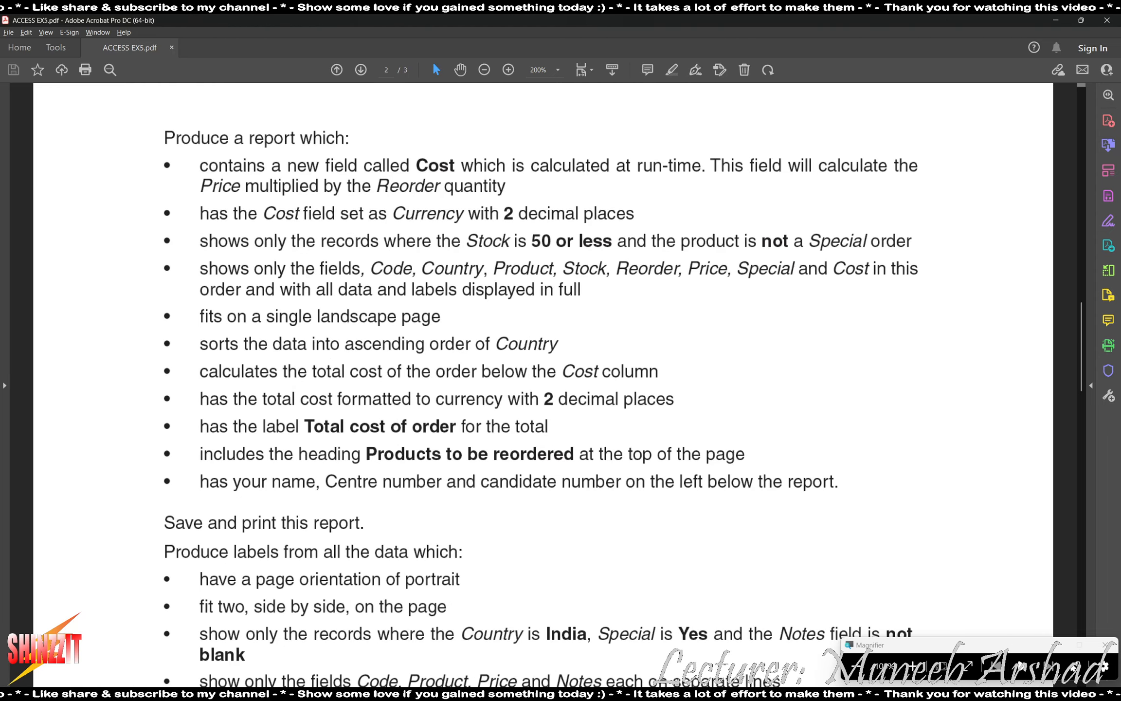
Return to Access, close the PRODS design, and create a query in Design view with PRODS as source, its field list enlarged to show every field.
{"action": "key", "text": "alt+Tab"}
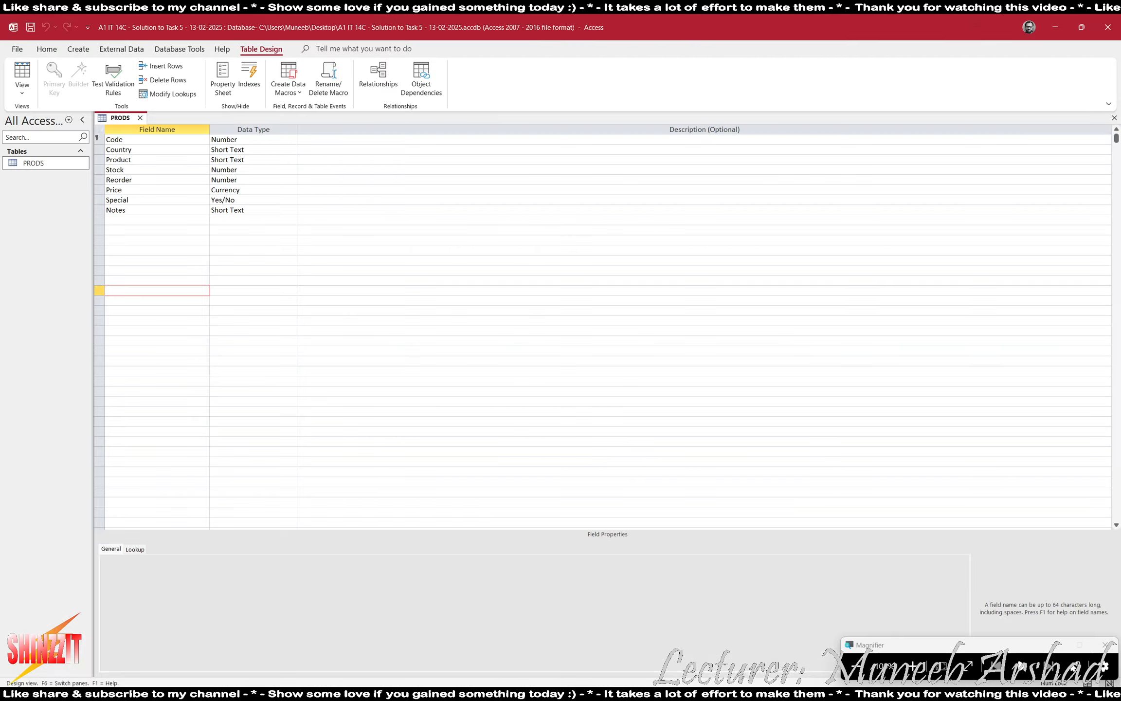
{"action": "left_click", "coordinate": [140, 117]}
{"action": "left_click", "coordinate": [521, 385]}
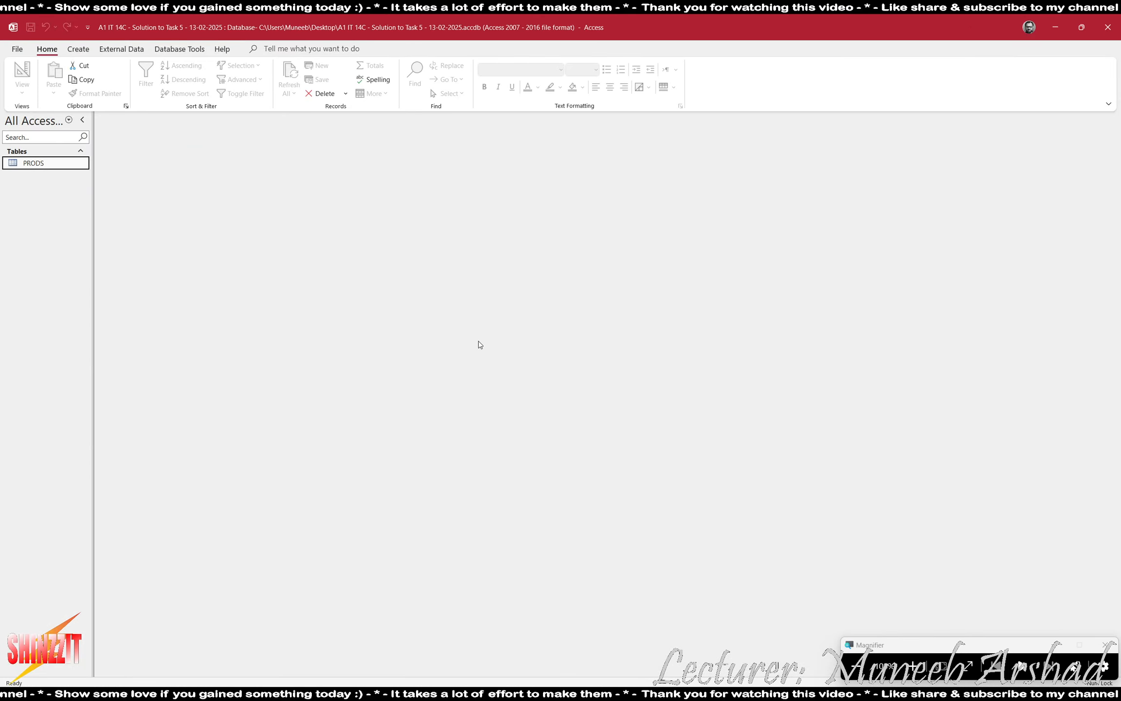
{"action": "left_click", "coordinate": [78, 48]}
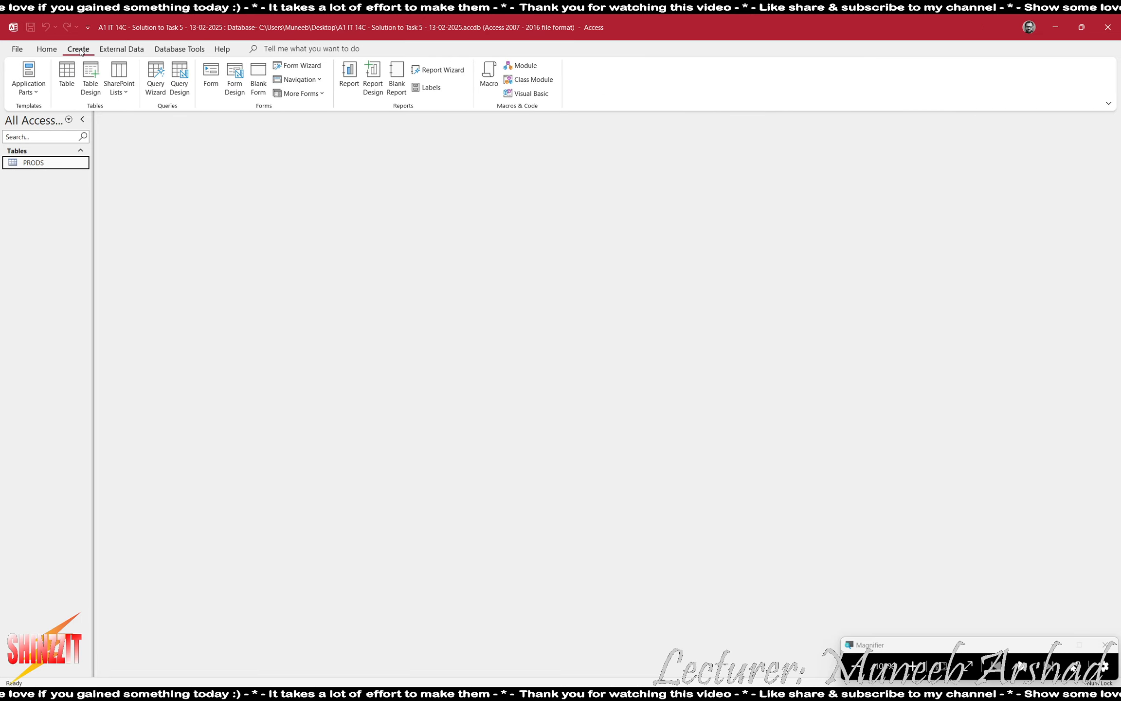
{"action": "left_click", "coordinate": [181, 85]}
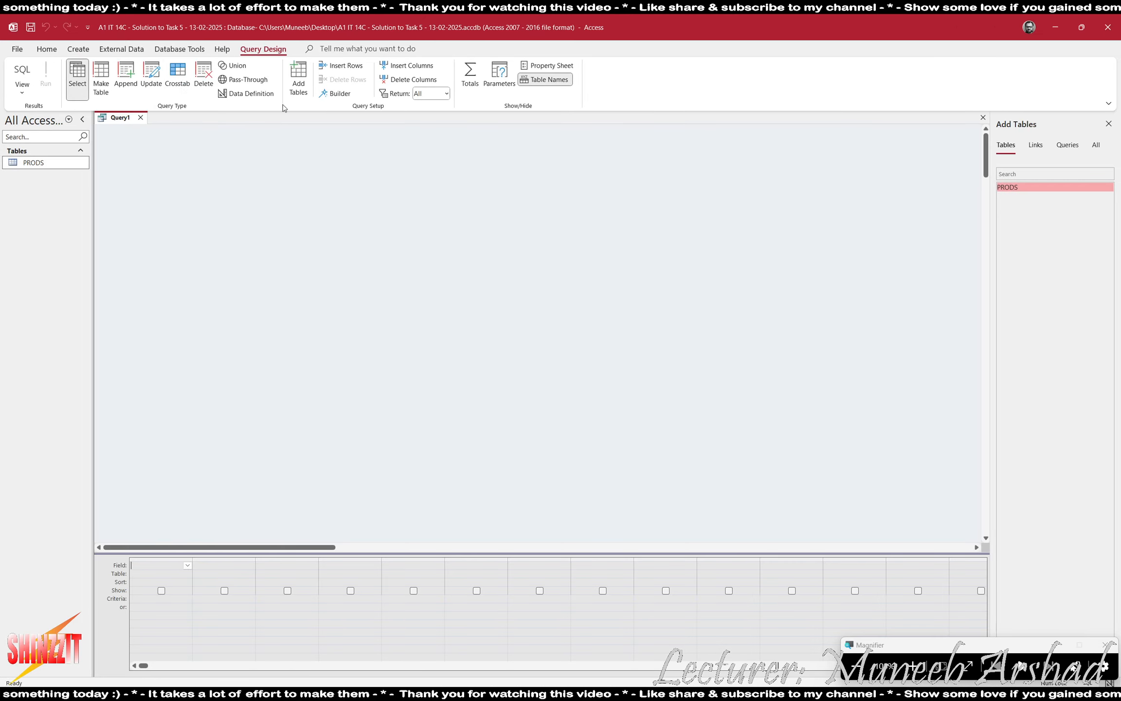
{"action": "double_click", "coordinate": [1020, 186]}
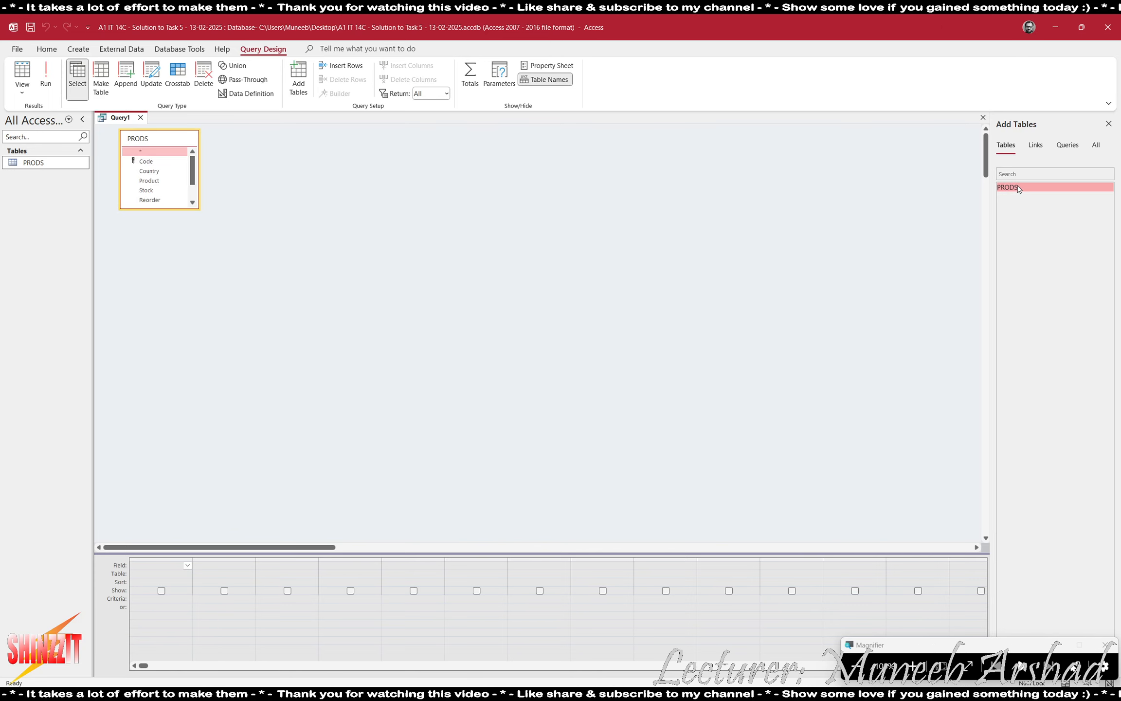
{"action": "left_click_drag", "start_coordinate": [199, 209], "coordinate": [200, 242]}
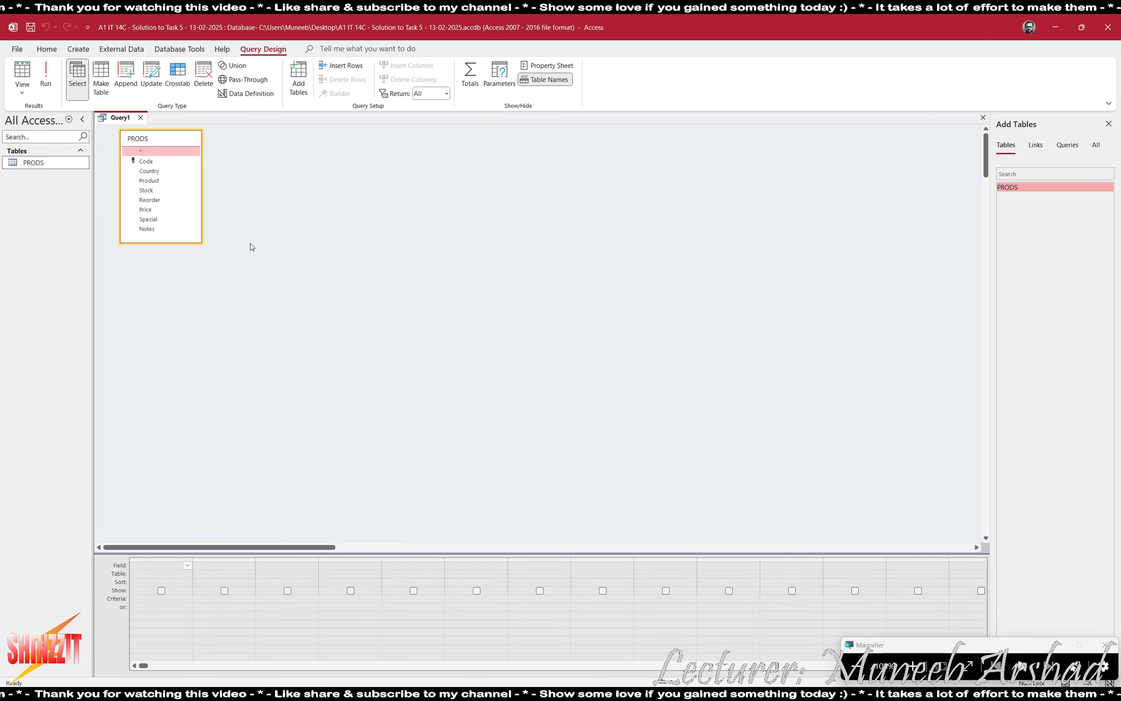
{"action": "left_click_drag", "start_coordinate": [127, 140], "coordinate": [295, 159]}
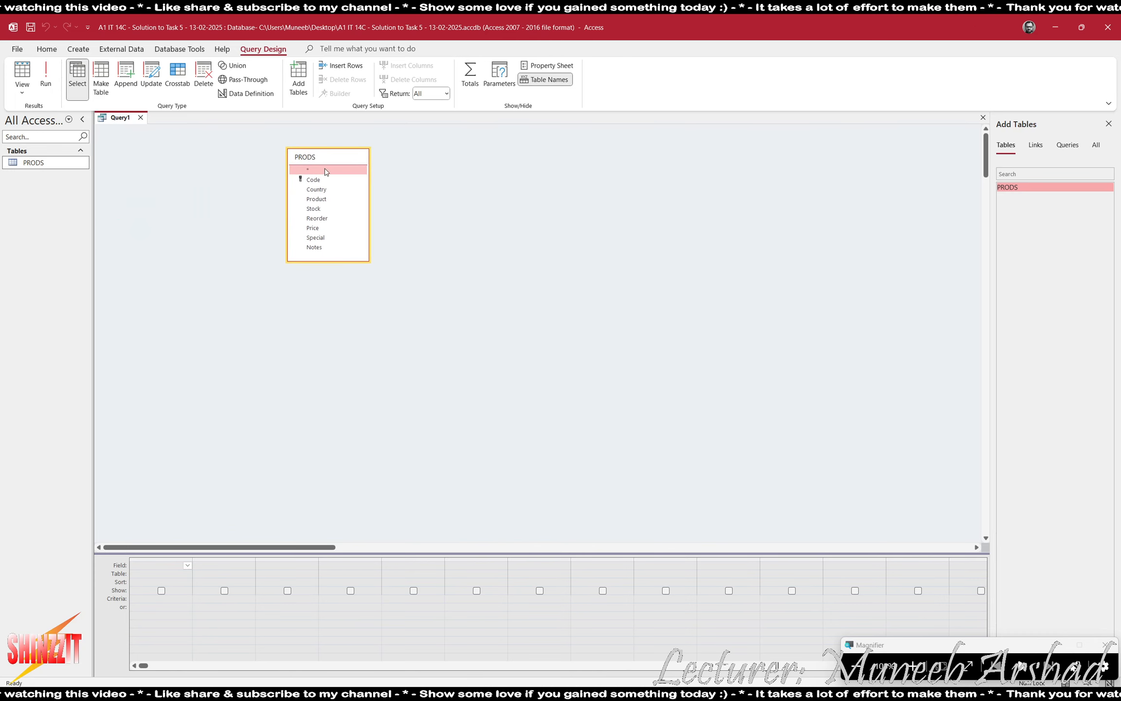
Following the PDF's report requirements, add Code, Country, Product, Stock, Reorder, Price, Special and Notes to the query grid in that order.
{"action": "key", "text": "alt+Tab"}
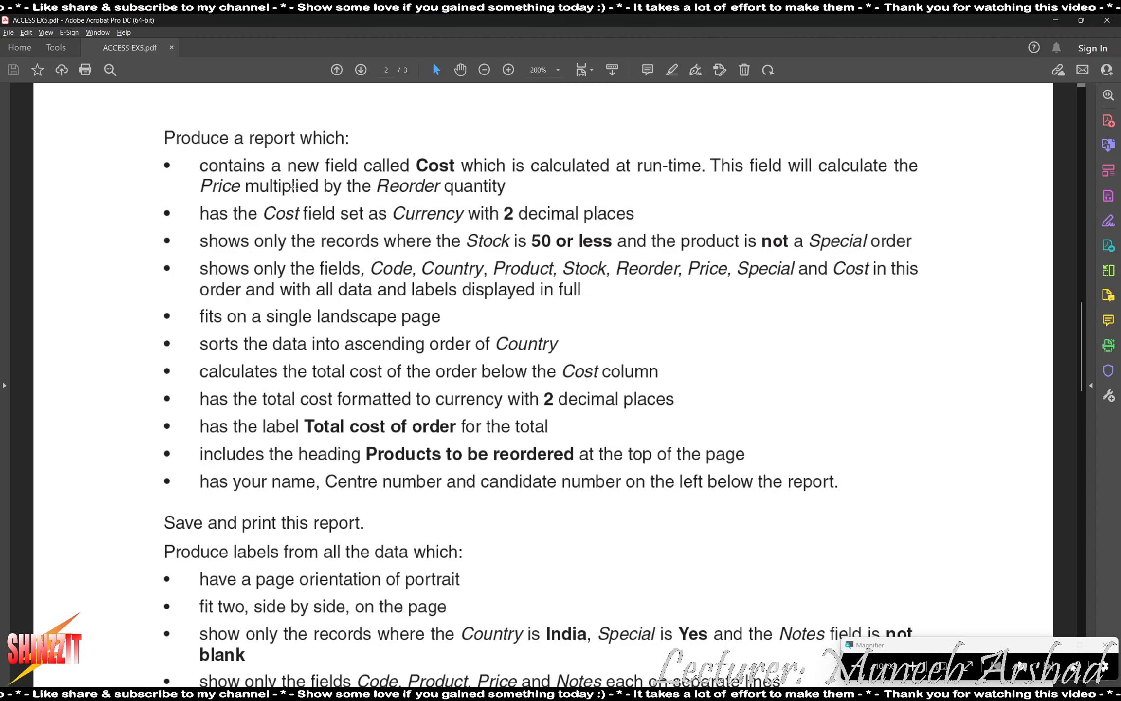
{"action": "left_click_drag", "start_coordinate": [149, 163], "coordinate": [930, 493]}
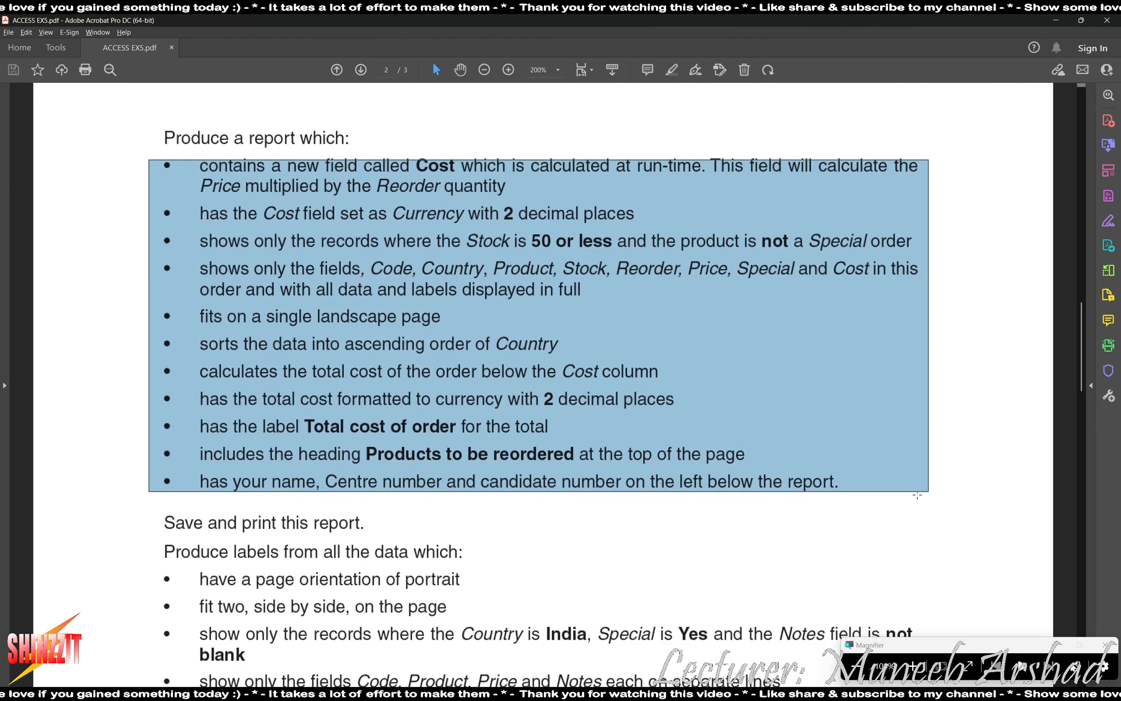
{"action": "key", "text": "alt+Tab"}
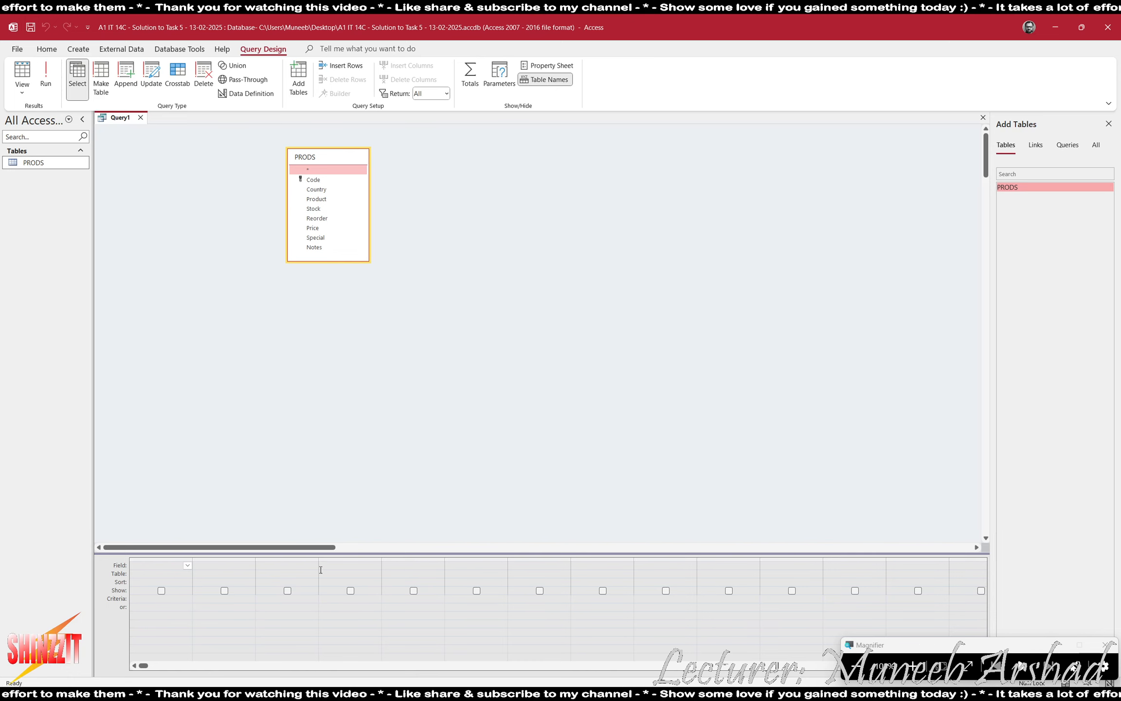
{"action": "double_click", "coordinate": [317, 181]}
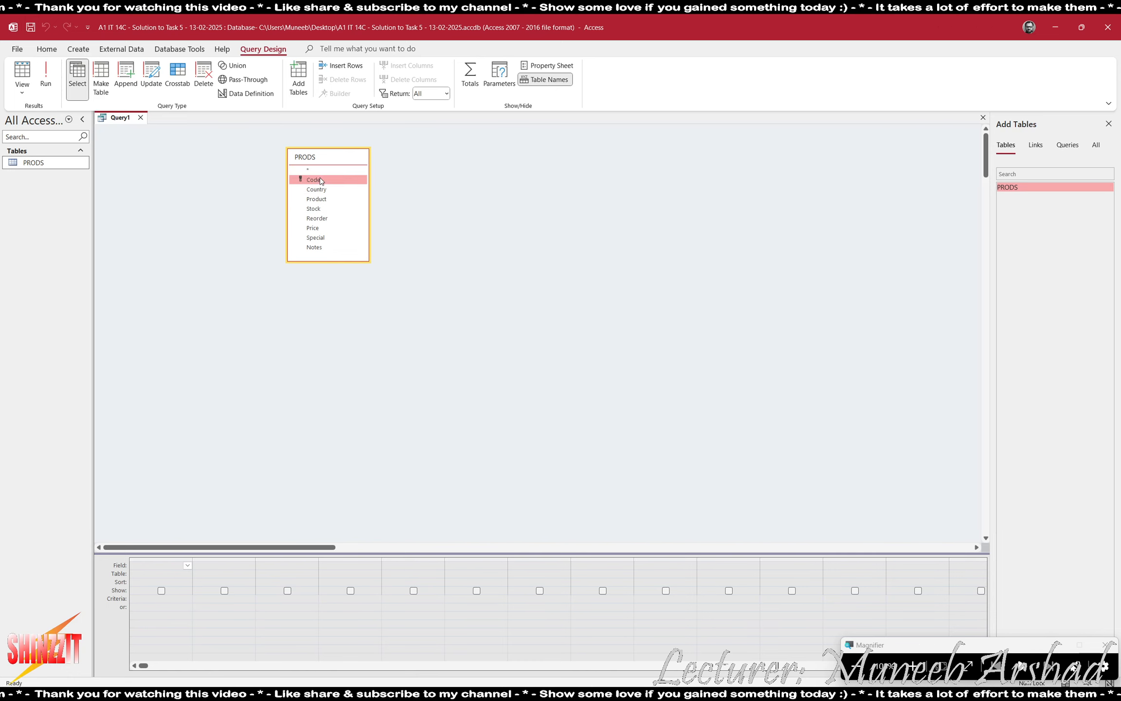
{"action": "double_click", "coordinate": [316, 190]}
{"action": "double_click", "coordinate": [316, 199]}
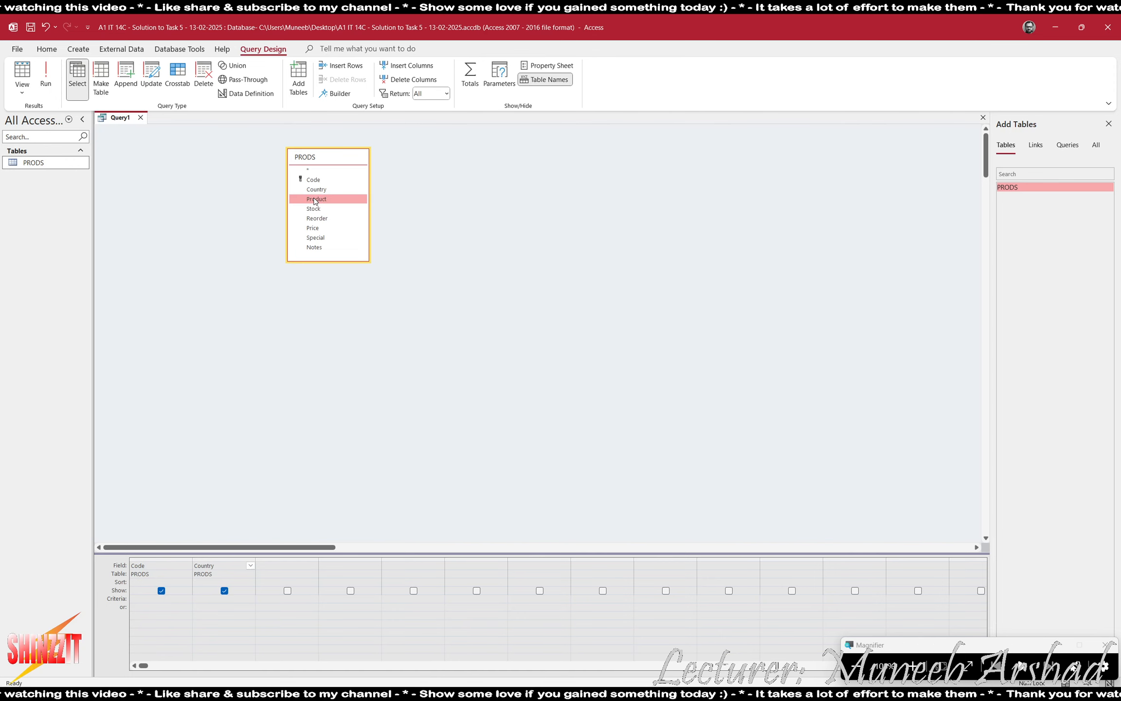
{"action": "double_click", "coordinate": [314, 208]}
{"action": "double_click", "coordinate": [315, 219]}
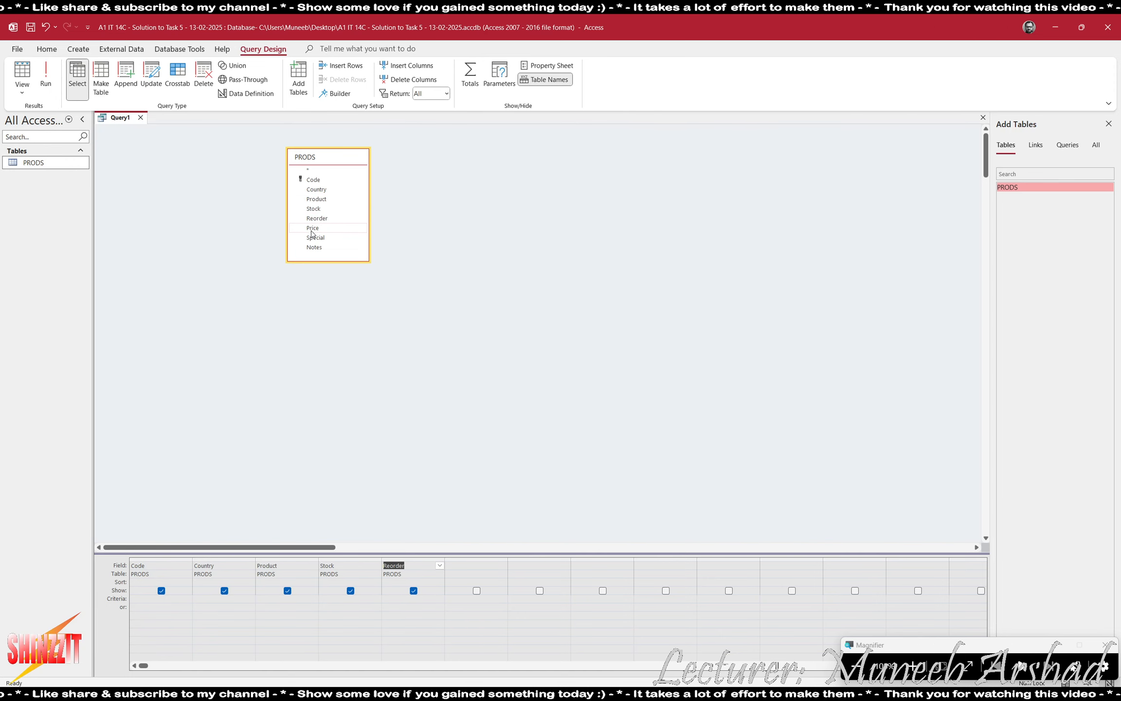
{"action": "double_click", "coordinate": [313, 228]}
{"action": "double_click", "coordinate": [314, 238]}
{"action": "double_click", "coordinate": [312, 248]}
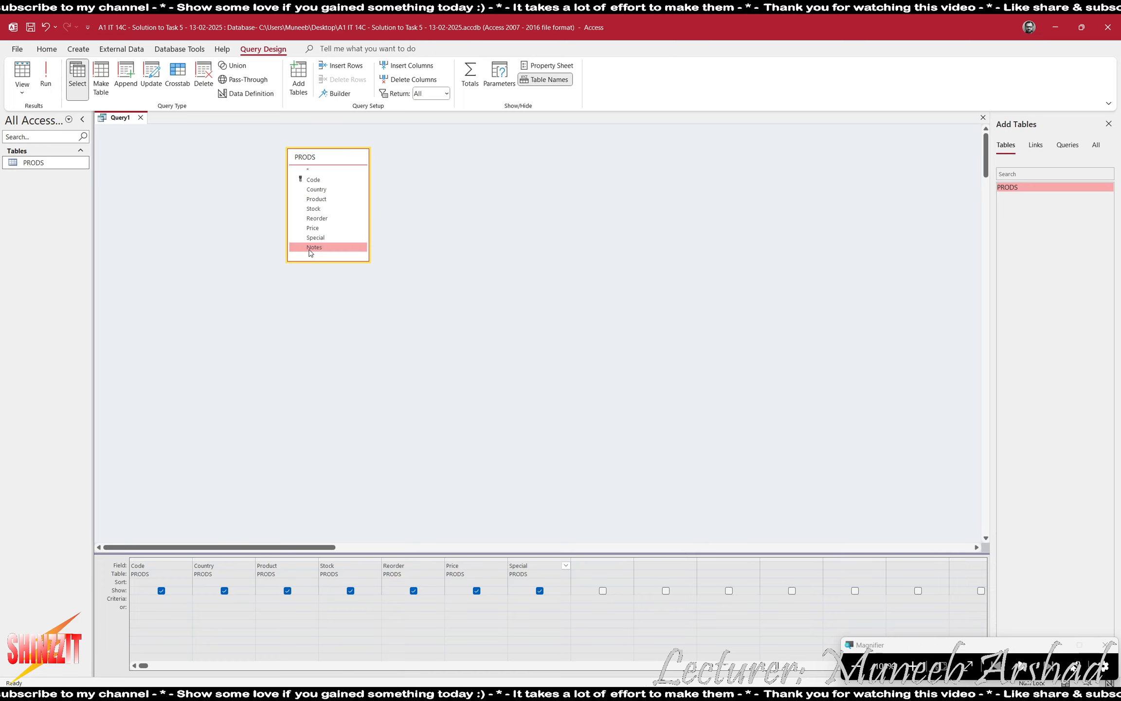
Check the PDF's Cost requirement, switch back to Access and add the calculated field Cost: [Price]*[Reorder] after Notes in the query grid.
{"action": "key", "text": "alt+Tab"}
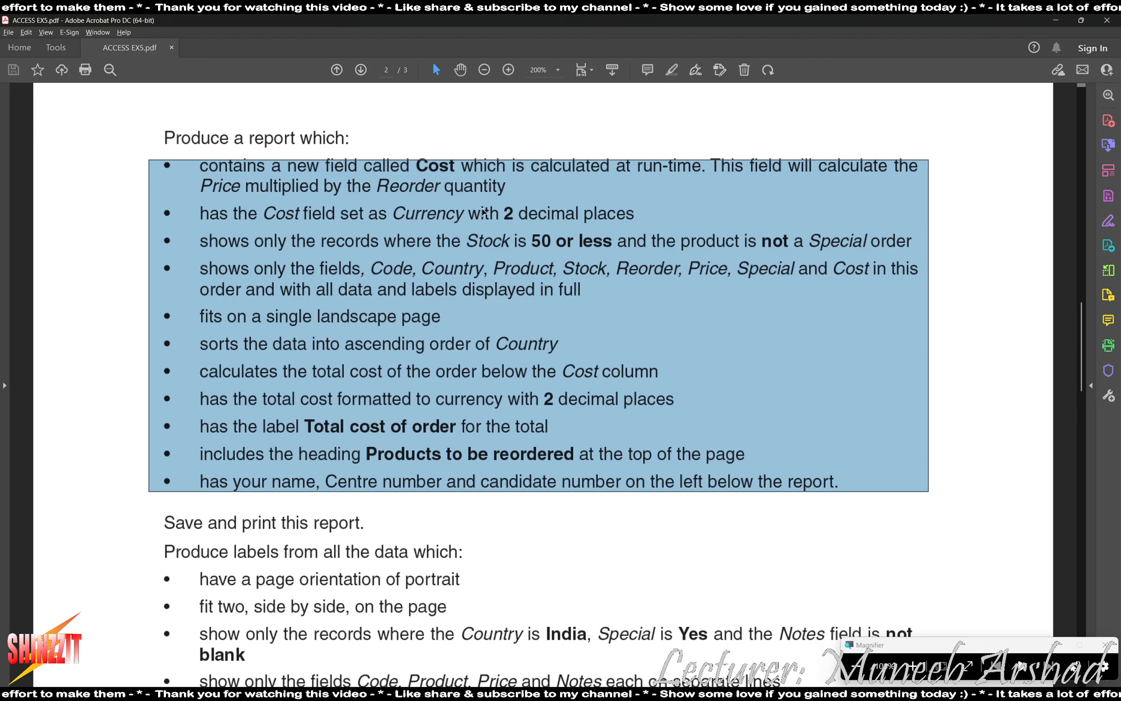
{"action": "key", "text": "alt+Tab"}
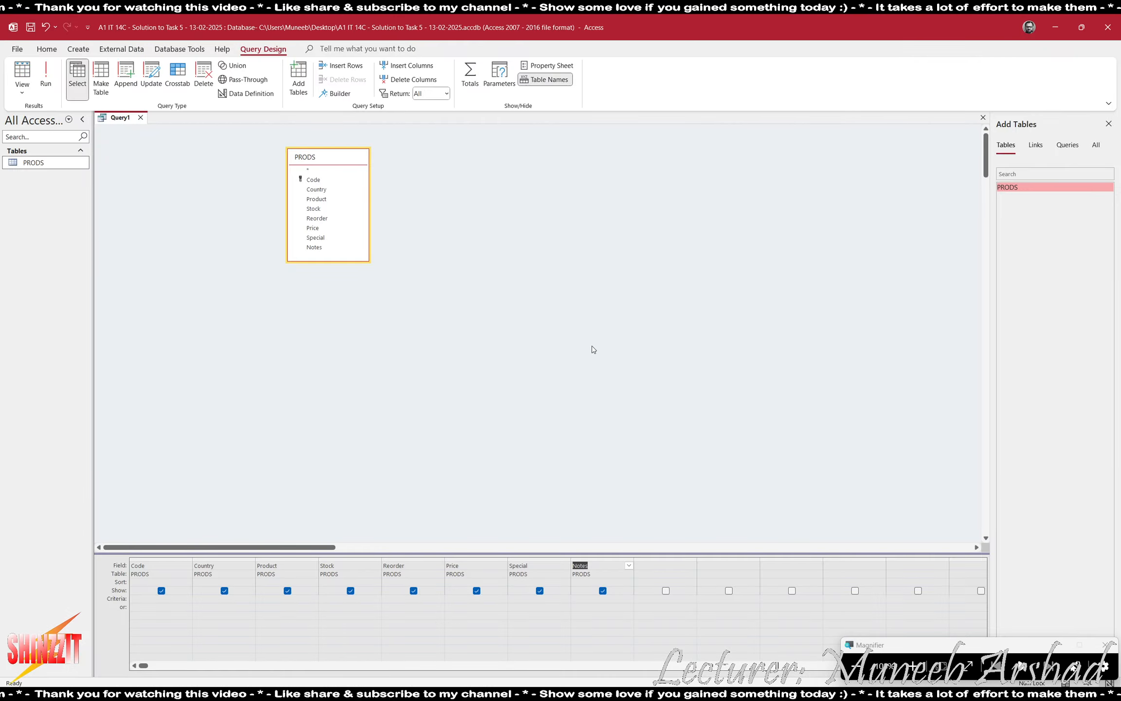
{"action": "left_click", "coordinate": [918, 666]}
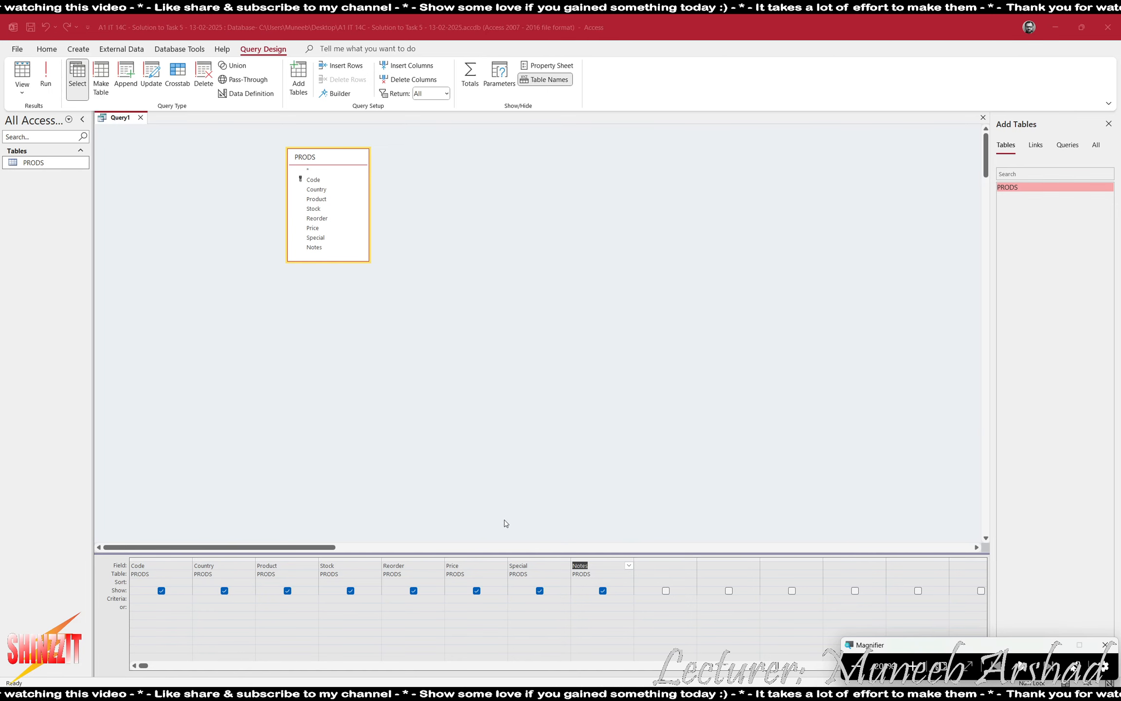
{"action": "left_click", "coordinate": [668, 566]}
{"action": "type", "text": "Pri"}
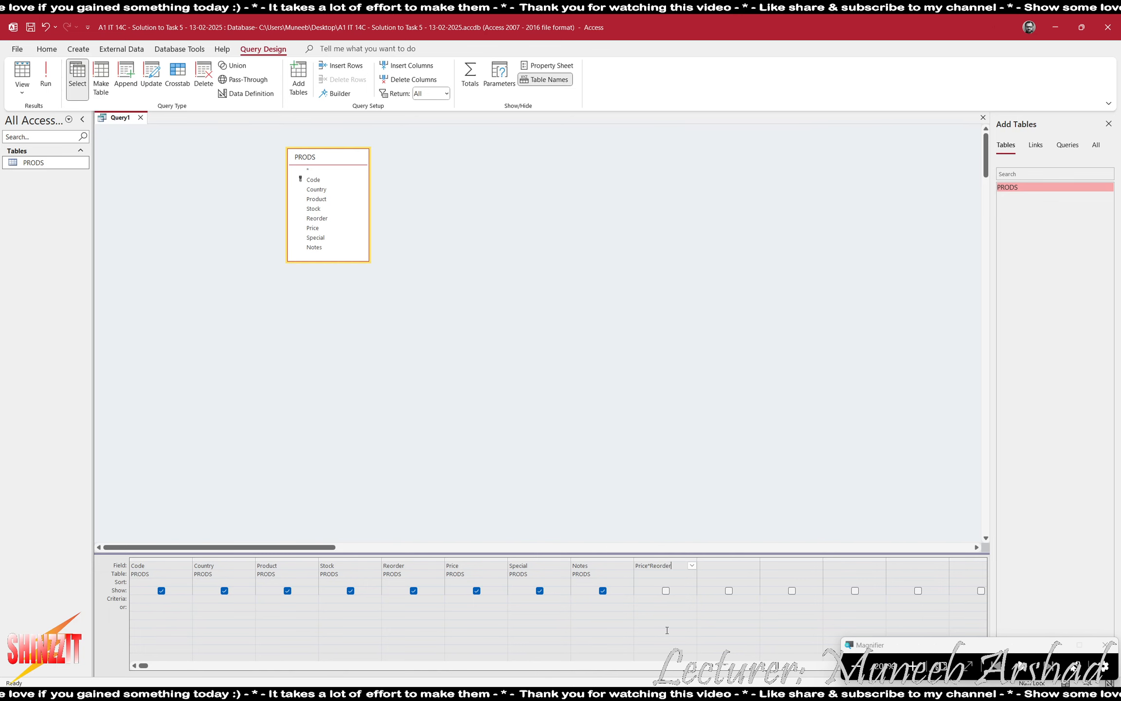
{"action": "type", "text": "ce*Reorder"}
{"action": "key", "text": "Tab"}
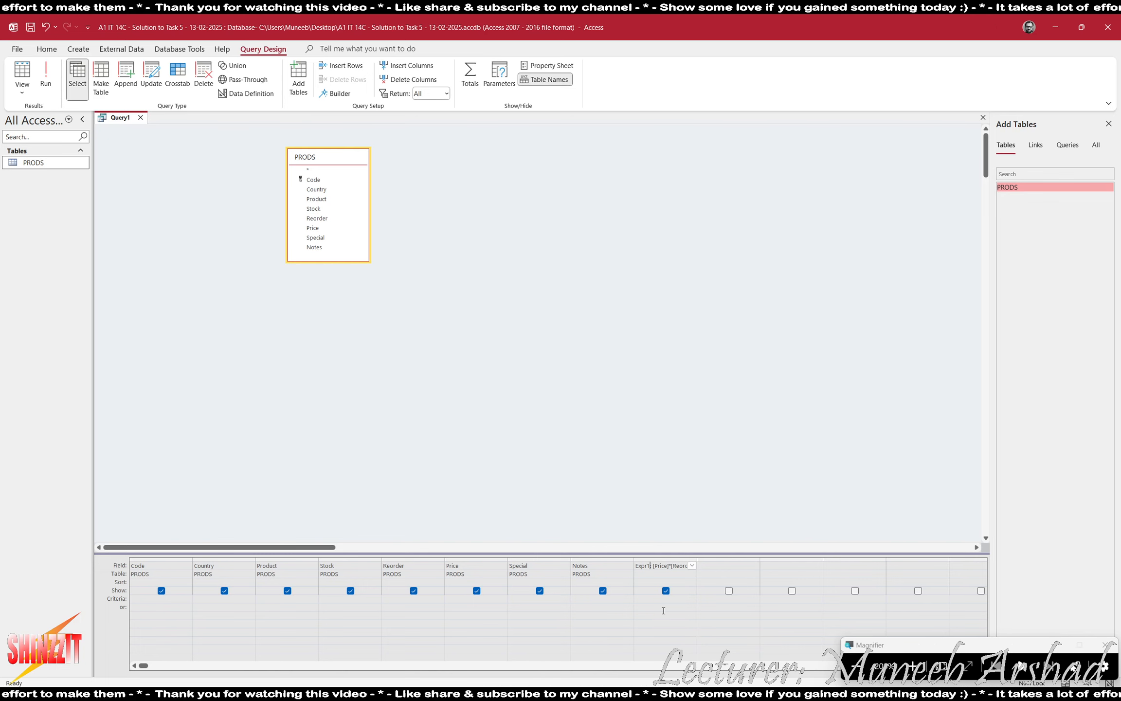
{"action": "key", "text": "shift+Tab"}
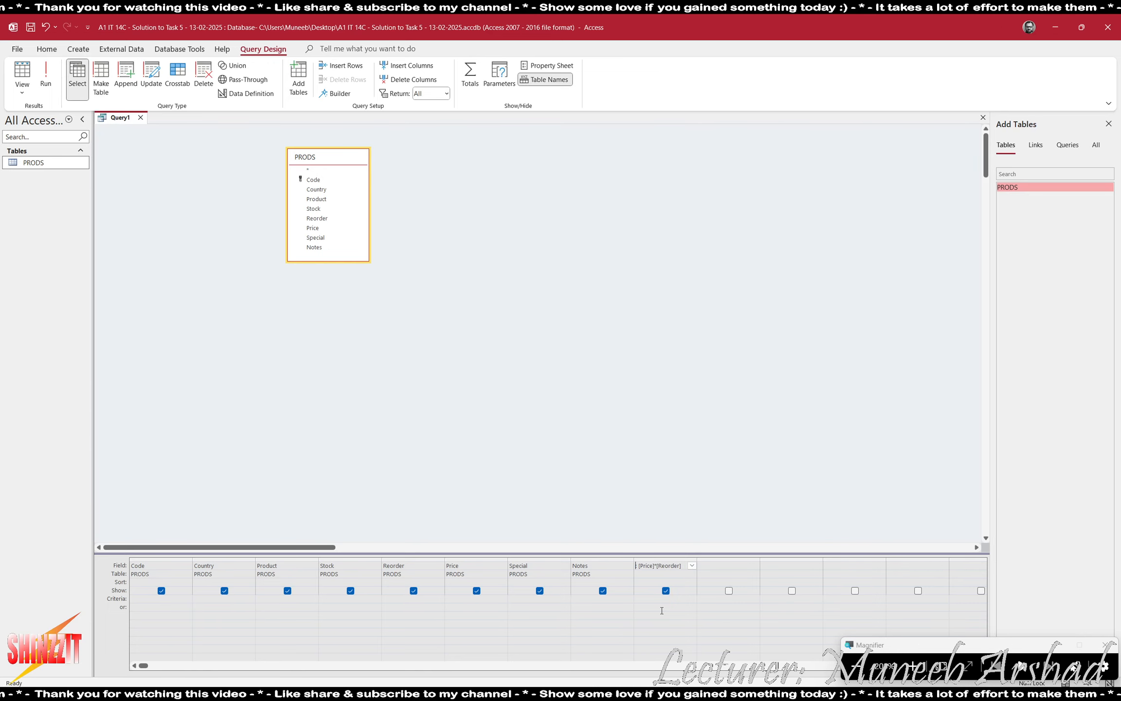
{"action": "type", "text": "Cost:"}
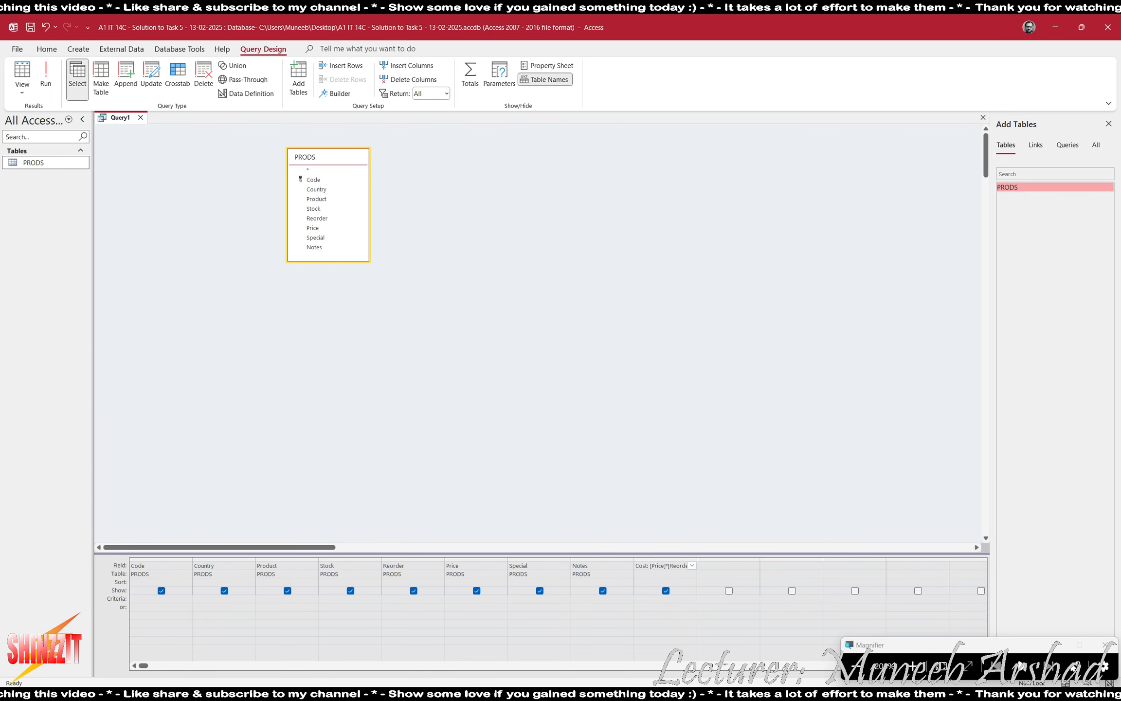
Recheck the PDF, run the Access query to compare the first record's Cost with its Reorder and Price, and return to Design view.
{"action": "key", "text": "alt+Tab"}
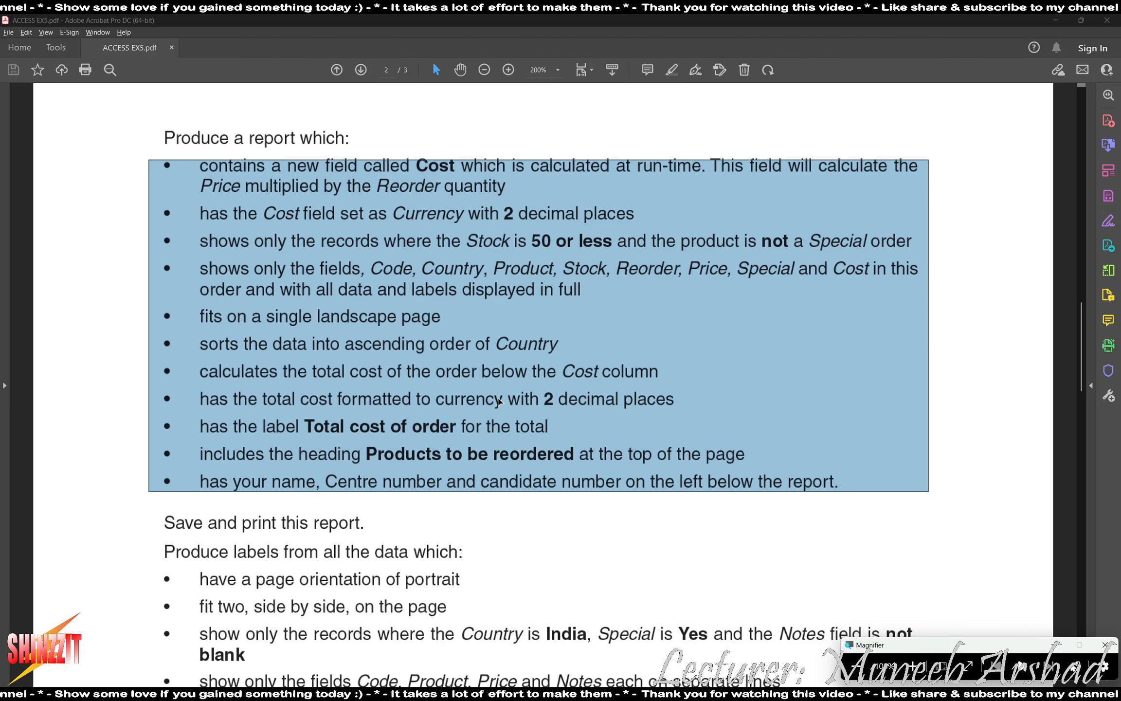
{"action": "key", "text": "alt+Tab"}
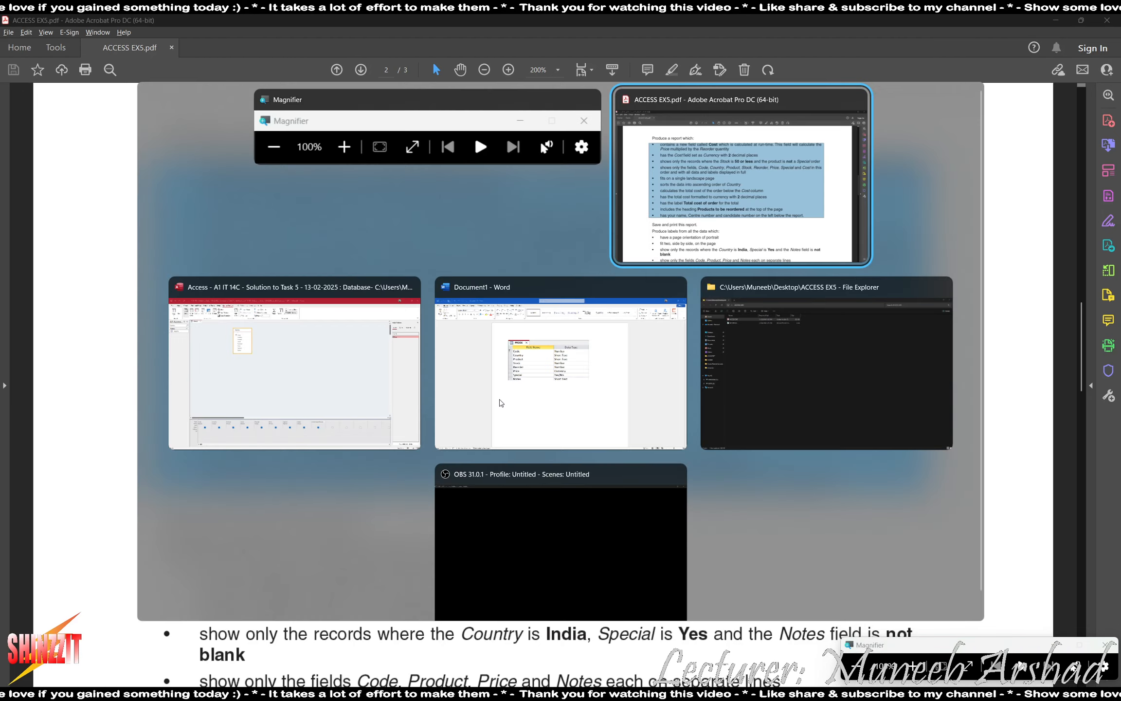
{"action": "key", "text": "Tab"}
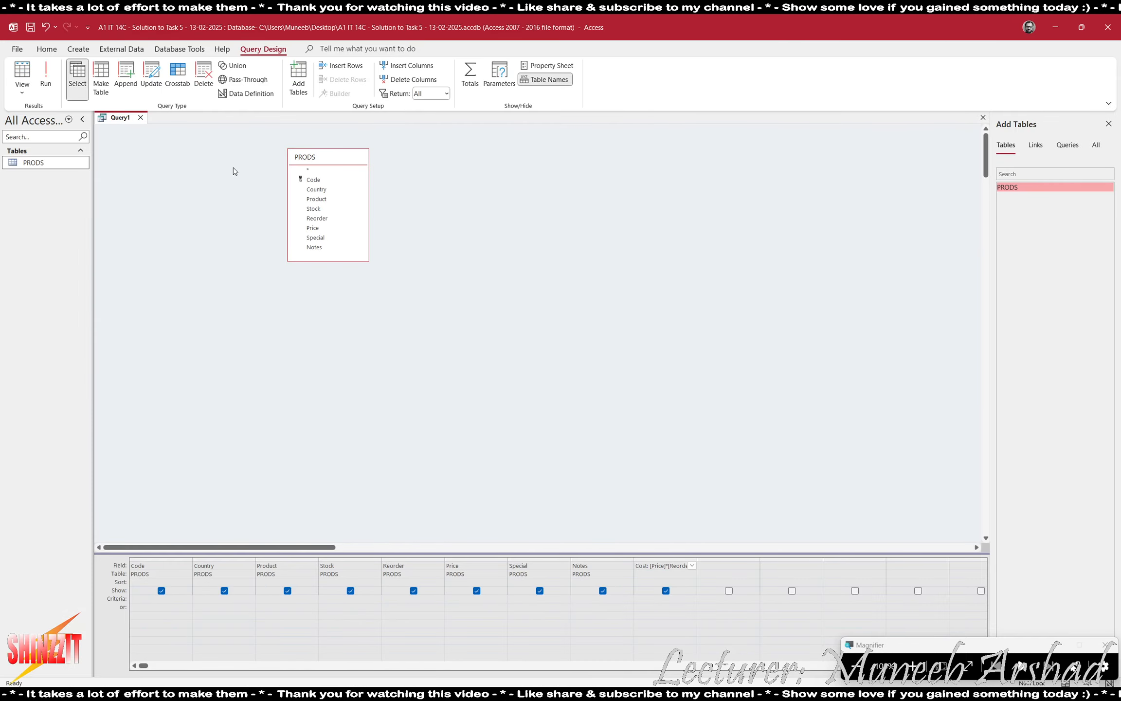
{"action": "left_click", "coordinate": [55, 77]}
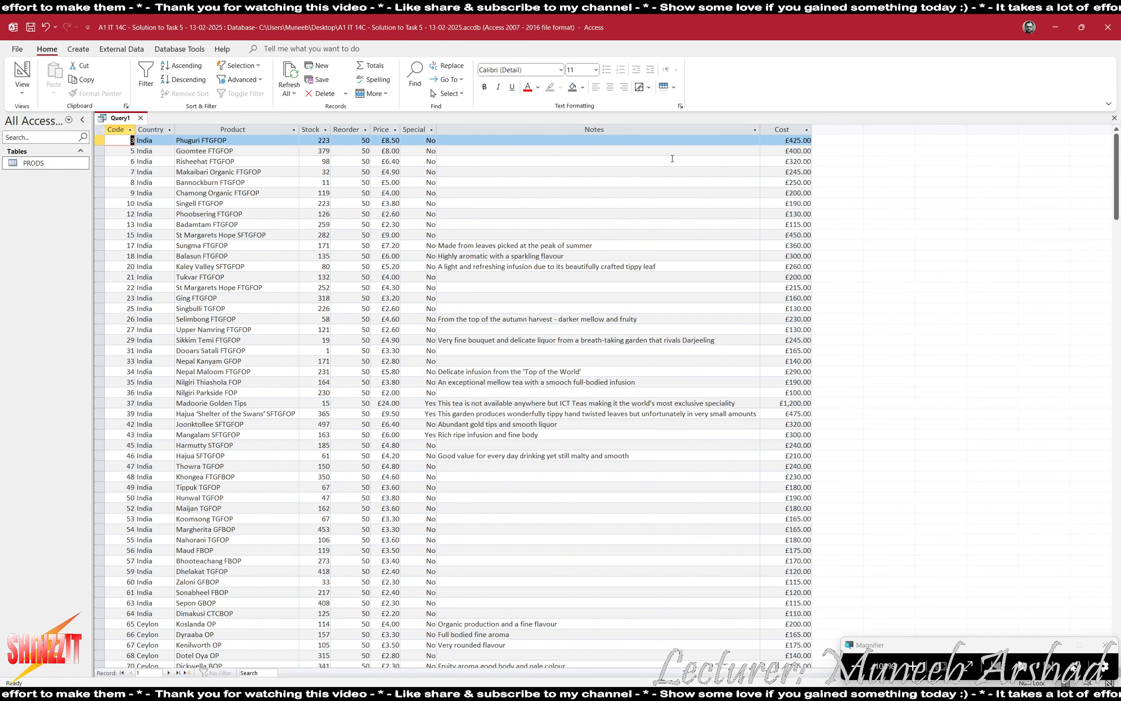
{"action": "left_click", "coordinate": [793, 129]}
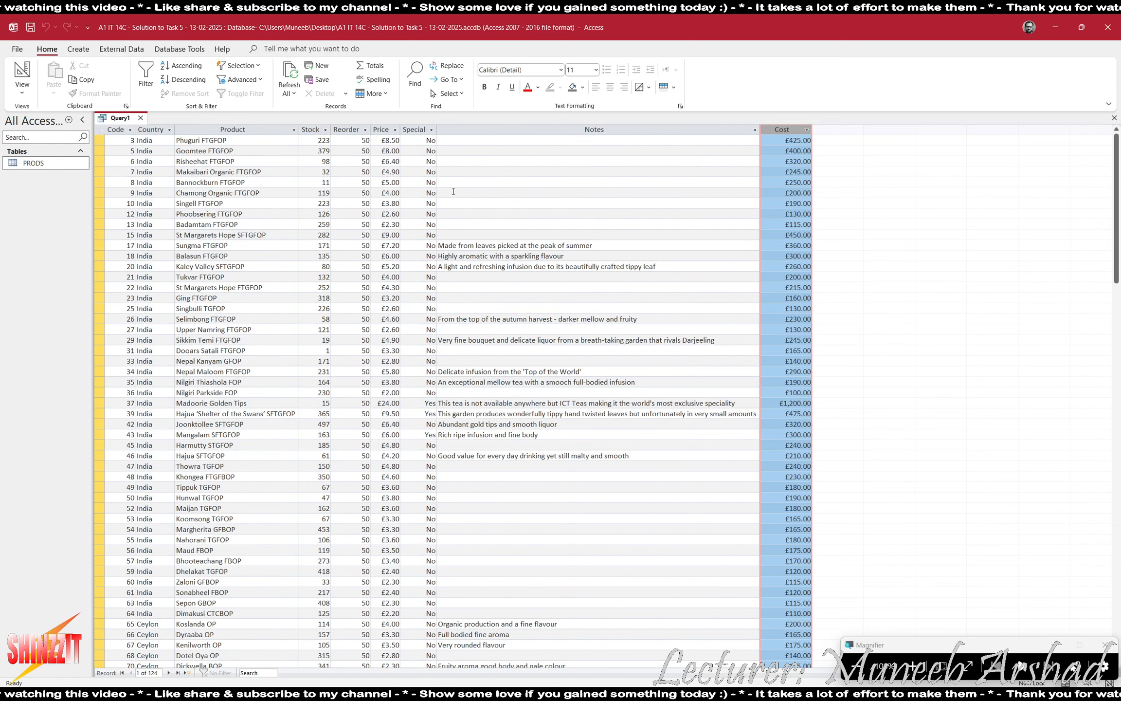
{"action": "left_click_drag", "start_coordinate": [363, 140], "coordinate": [406, 142]}
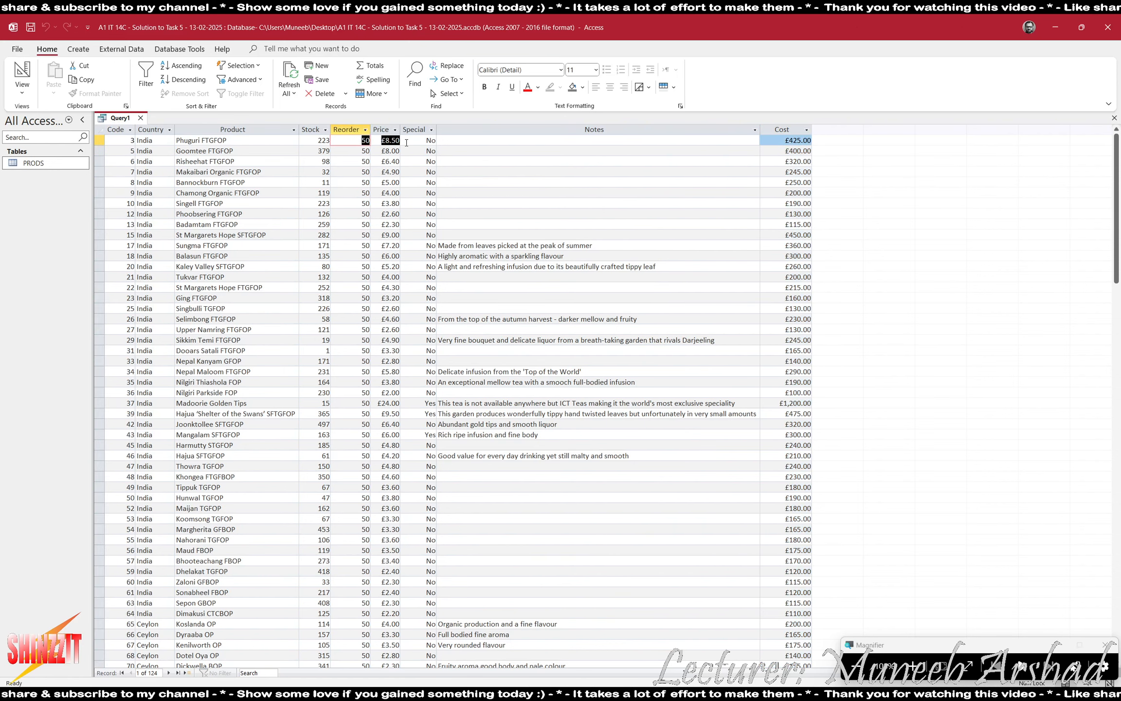
{"action": "left_click", "coordinate": [798, 140]}
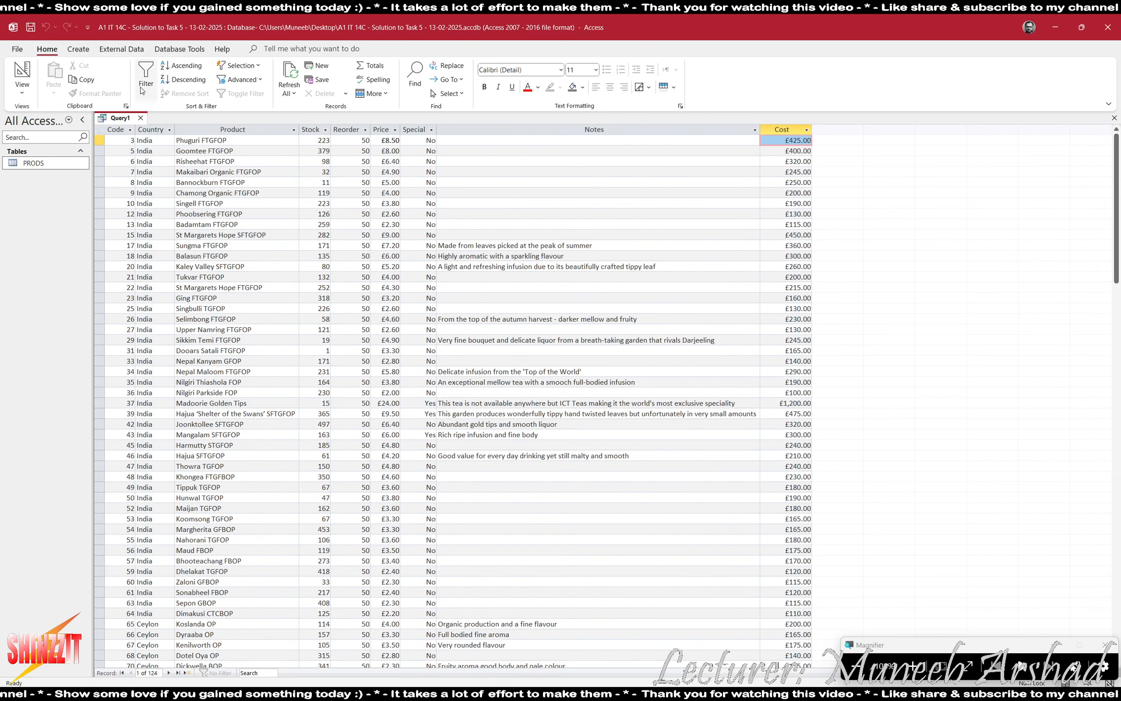
{"action": "left_click", "coordinate": [21, 71]}
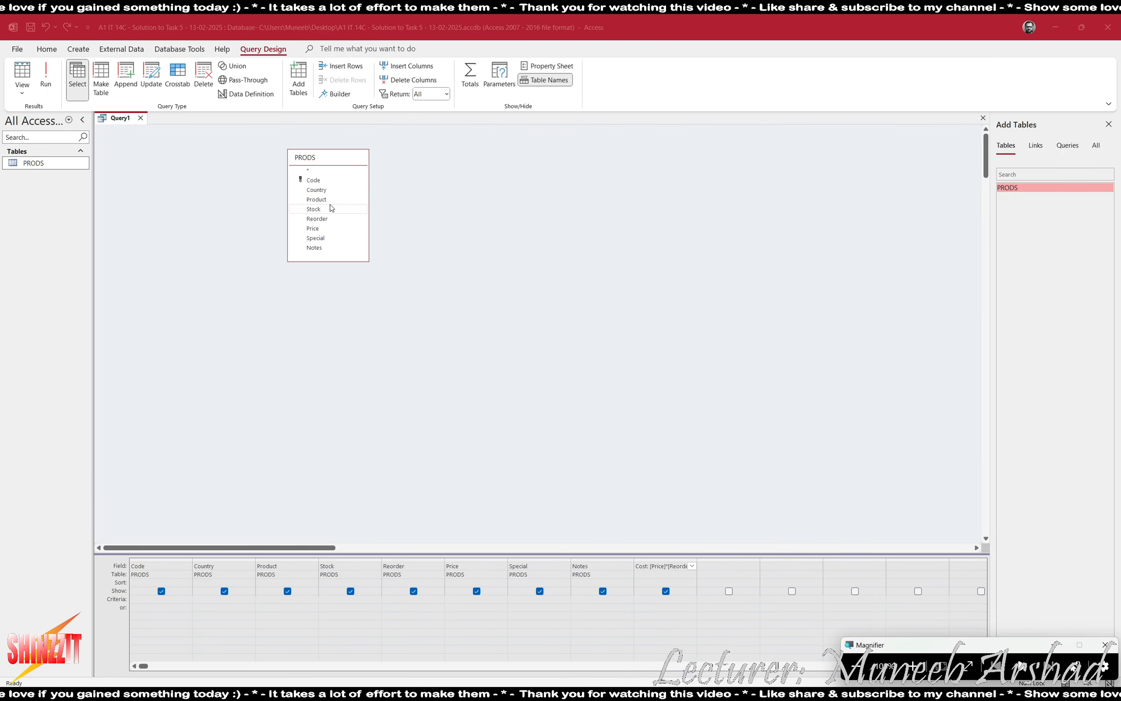
Switch to the exercise PDF and highlight the first report requirement, about the run-time Cost field multiplying Price by Reorder quantity.
{"action": "key", "text": "alt+Tab"}
{"action": "key", "text": "alt+Tab"}
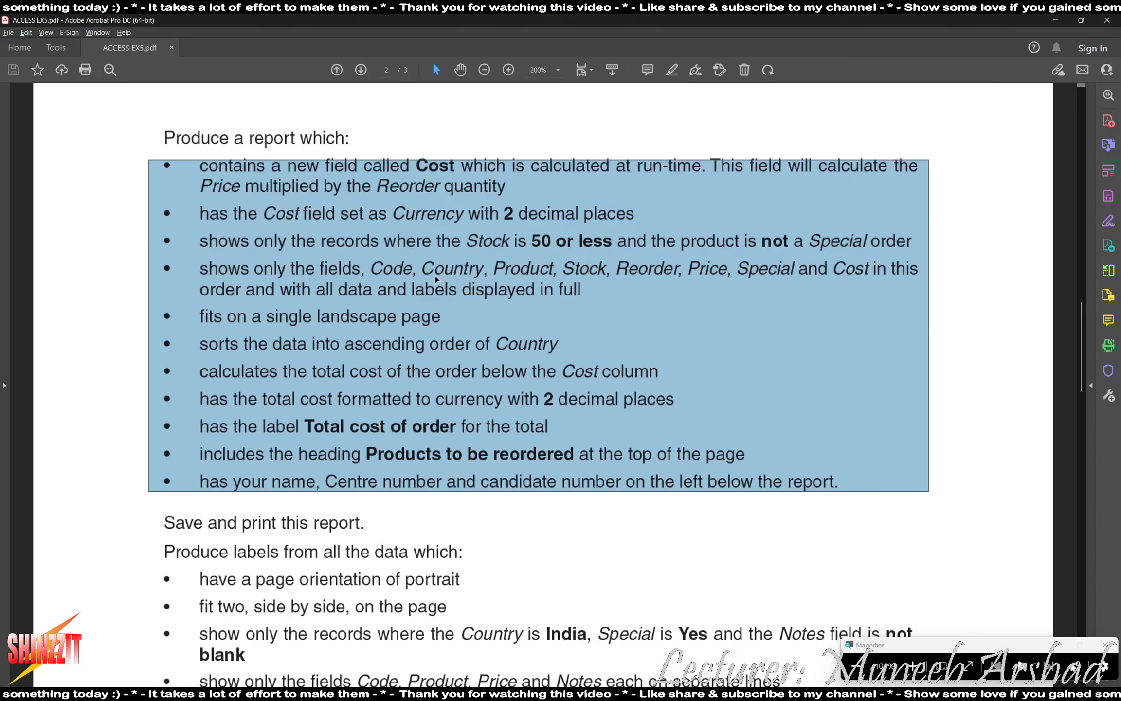
{"action": "left_click", "coordinate": [280, 120]}
{"action": "left_click", "coordinate": [672, 70]}
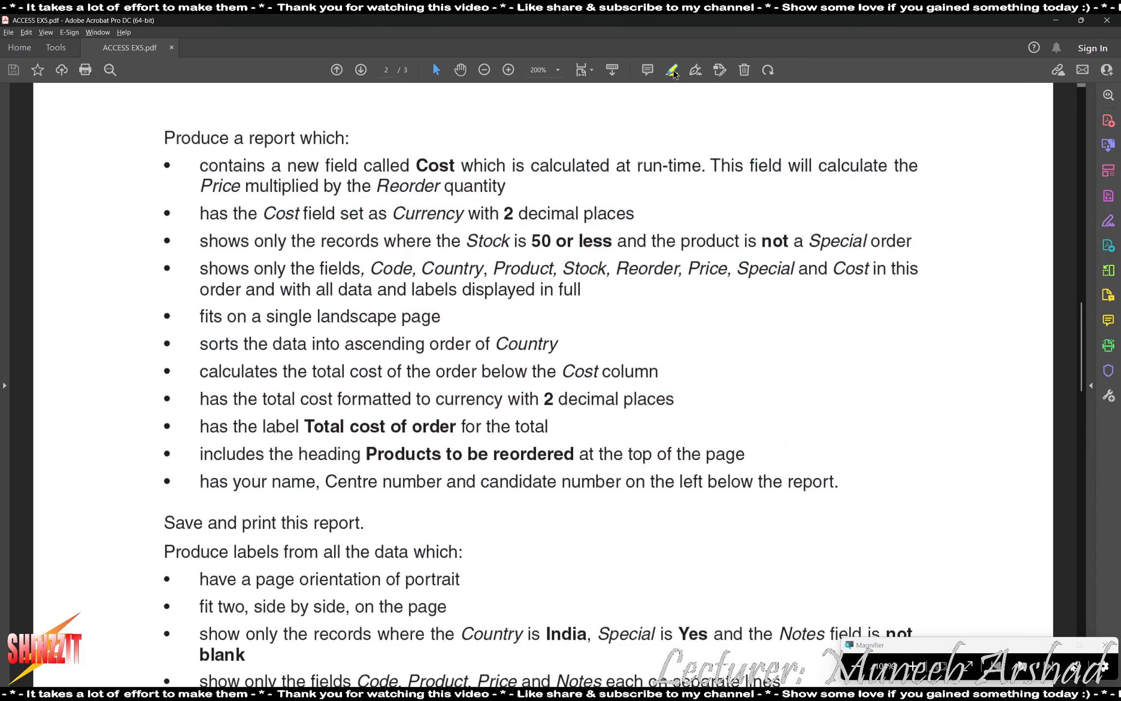
{"action": "left_click_drag", "start_coordinate": [199, 166], "coordinate": [920, 154]}
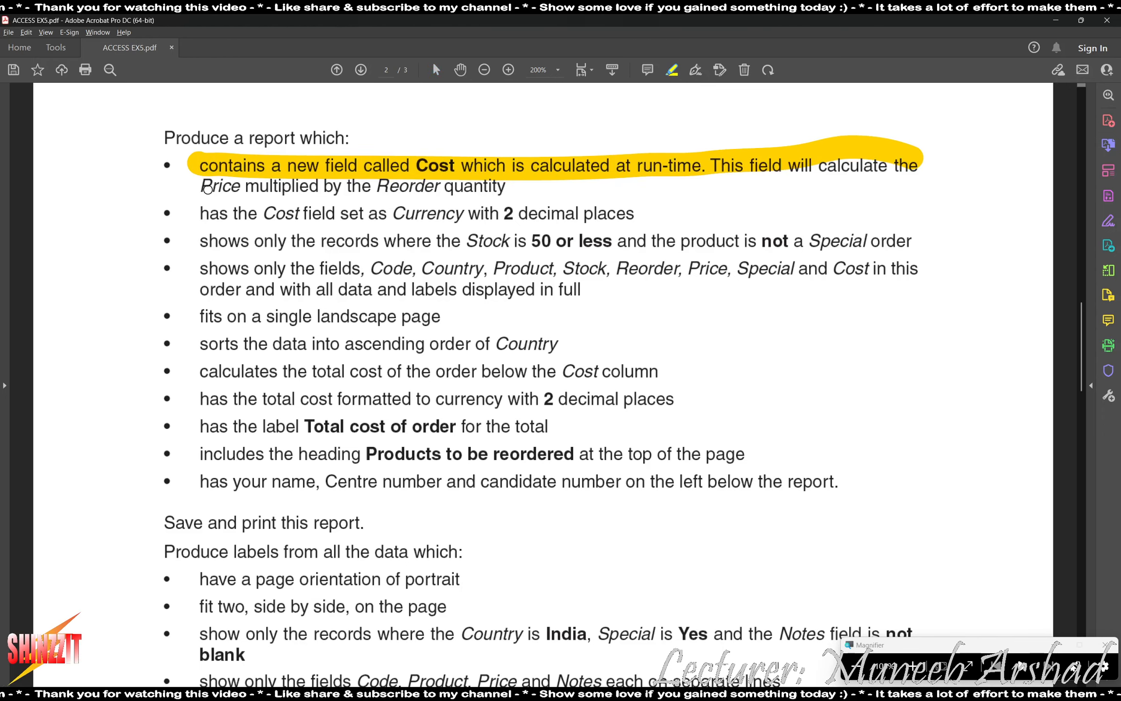
{"action": "left_click_drag", "start_coordinate": [192, 187], "coordinate": [511, 187]}
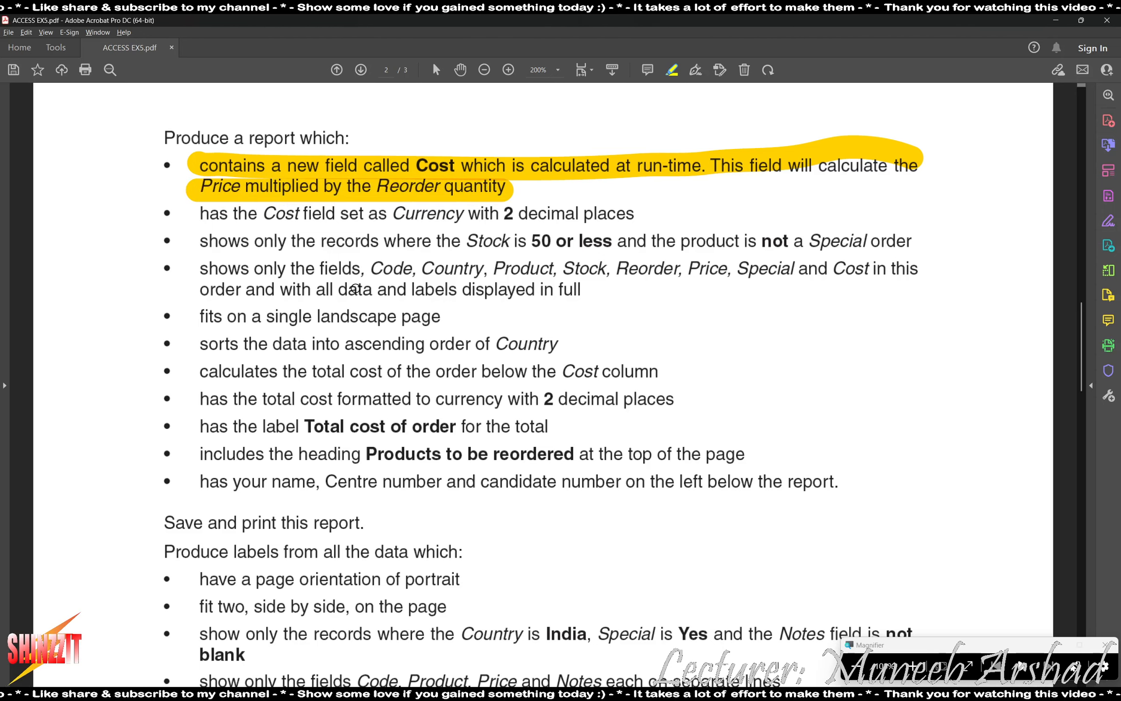
Return to Access and set the Cost field's properties to Currency format with 2 decimal places.
{"action": "key", "text": "alt+Tab"}
{"action": "left_click", "coordinate": [356, 291]}
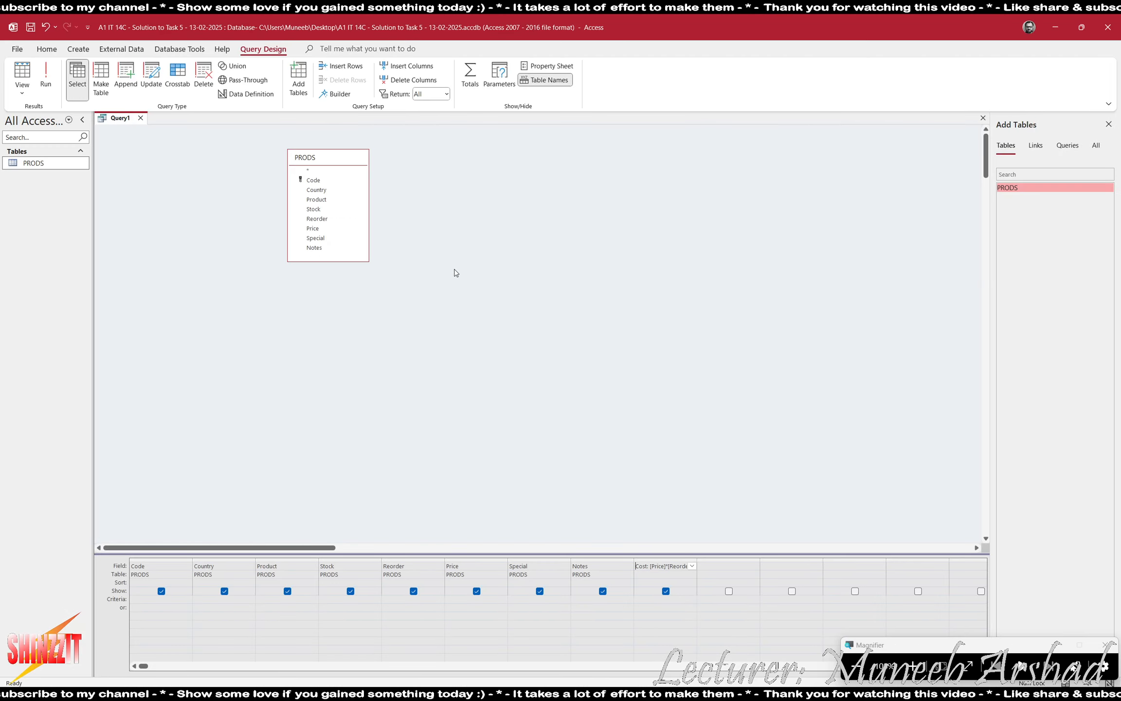
{"action": "right_click", "coordinate": [662, 642]}
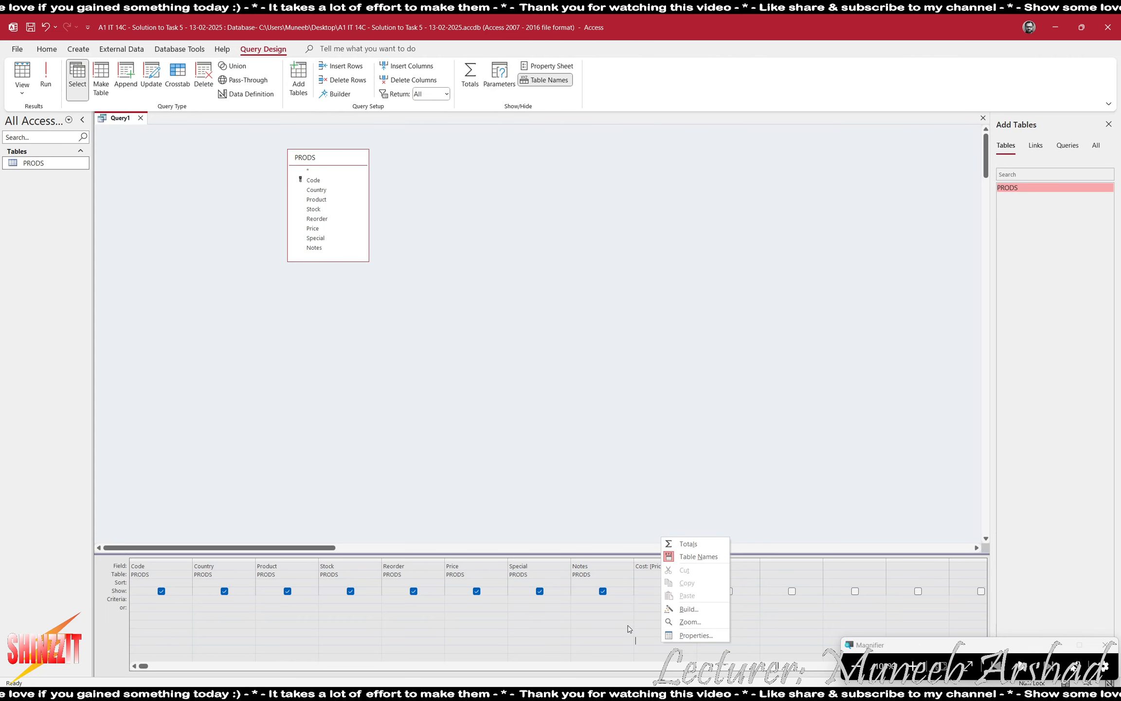
{"action": "left_click", "coordinate": [683, 635]}
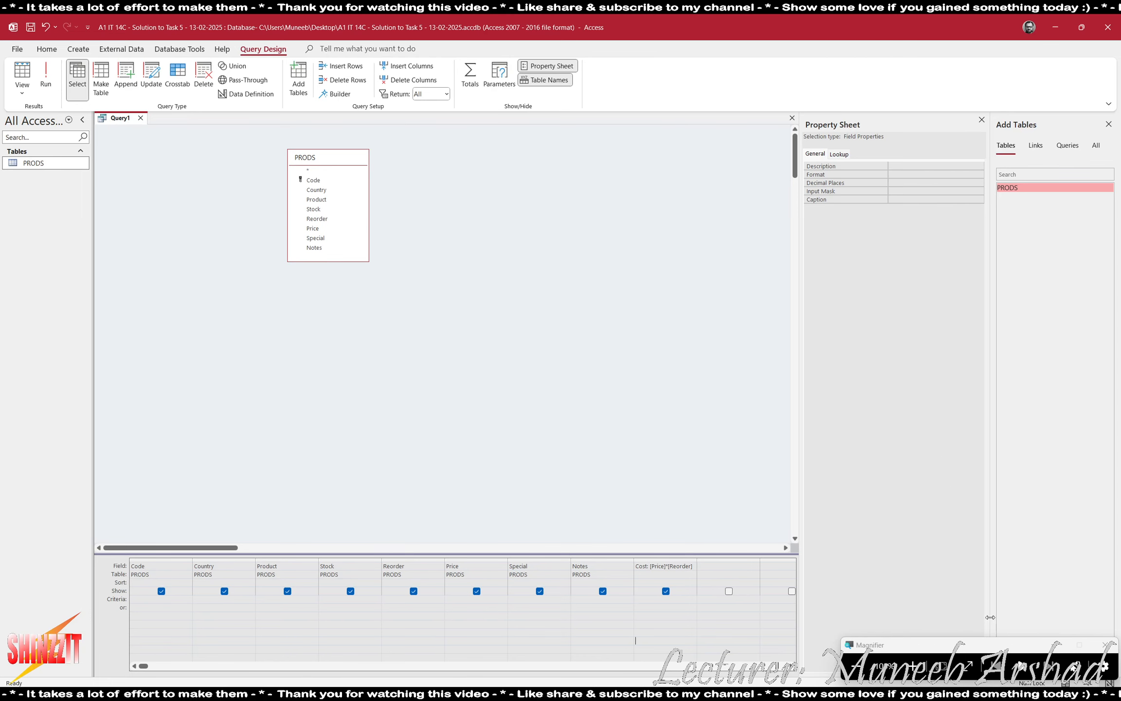
{"action": "left_click", "coordinate": [913, 665]}
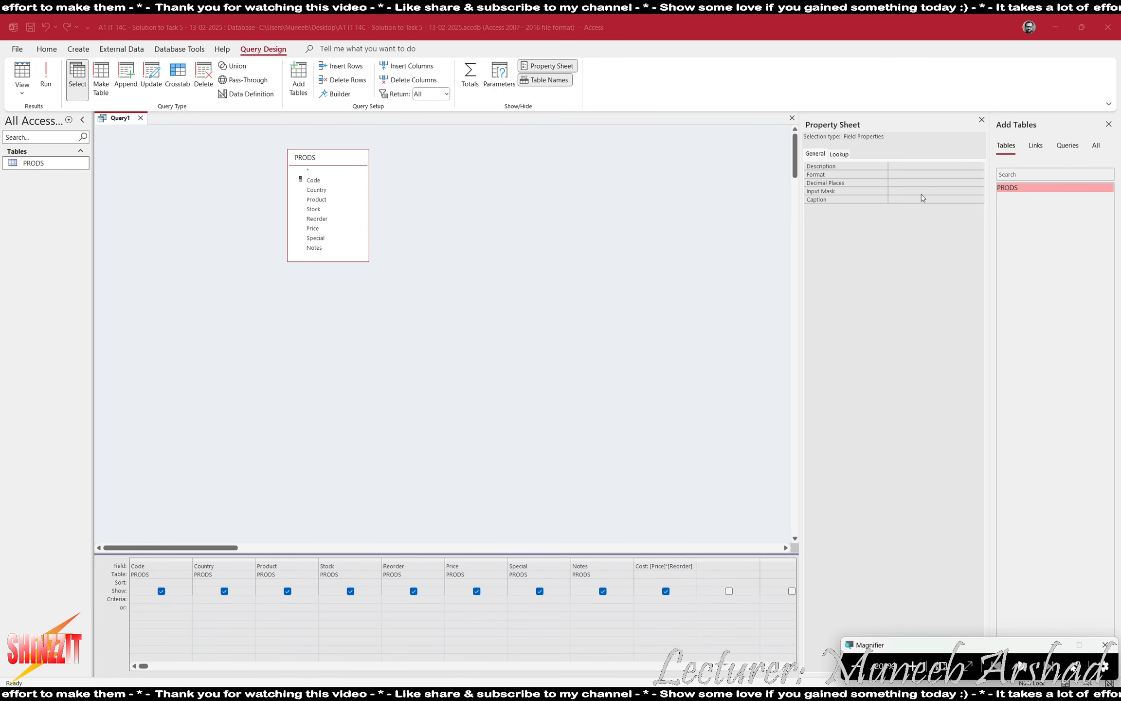
{"action": "left_click", "coordinate": [979, 182]}
{"action": "left_click", "coordinate": [980, 182]}
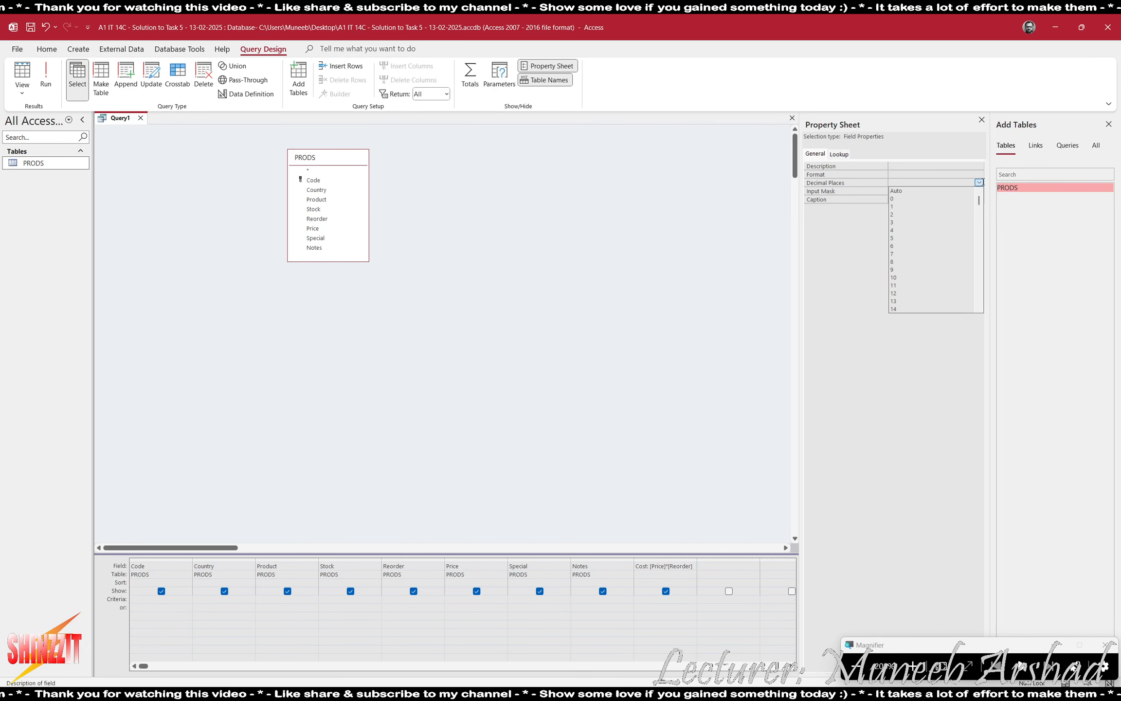
{"action": "left_click", "coordinate": [939, 217]}
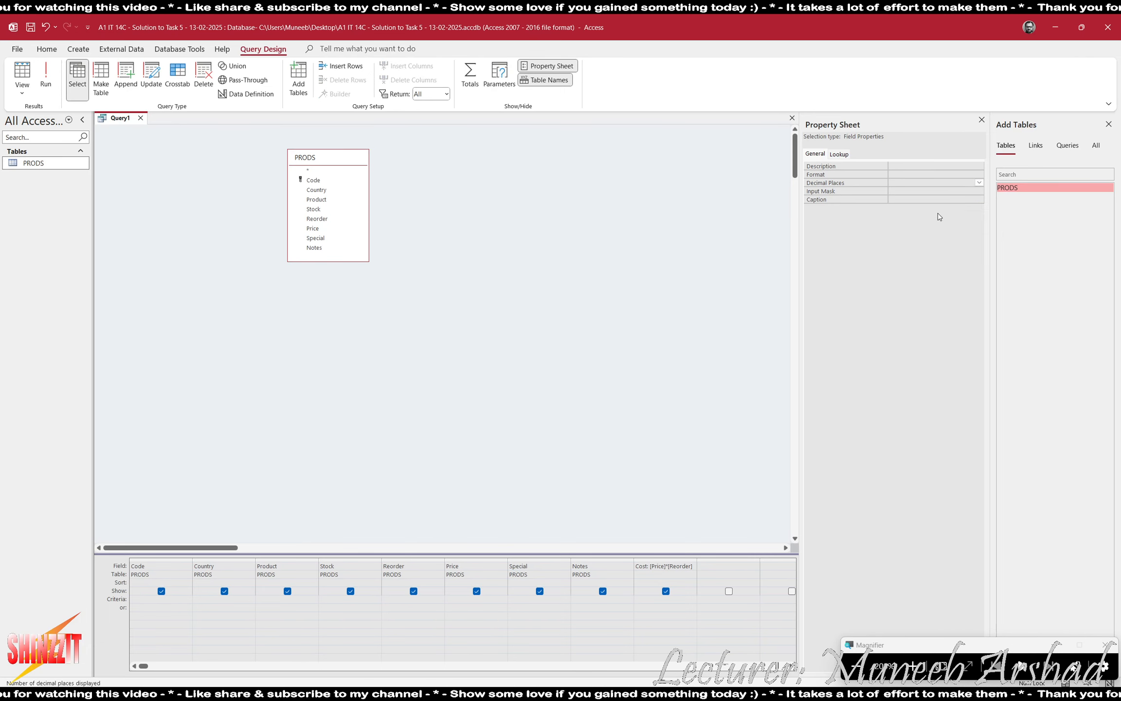
{"action": "left_click", "coordinate": [979, 174]}
{"action": "left_click", "coordinate": [952, 190]}
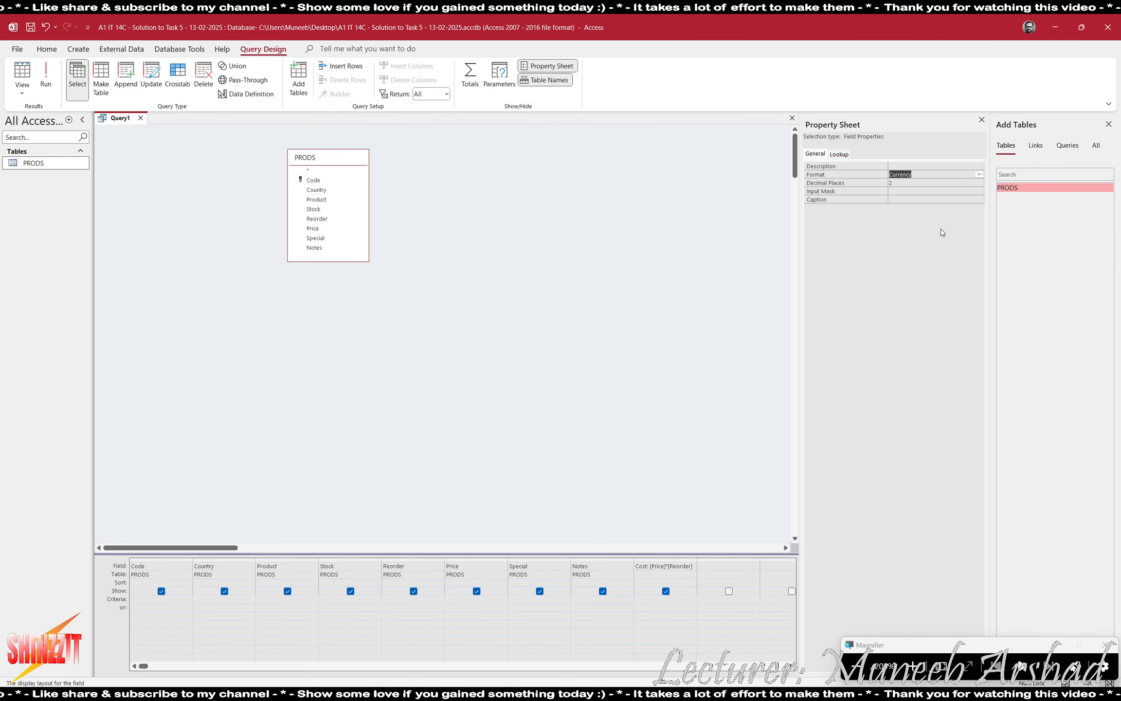
Run the query to check the Cost formatting, return to Design view, and close the Property Sheet and Add Tables panes.
{"action": "left_click", "coordinate": [850, 662]}
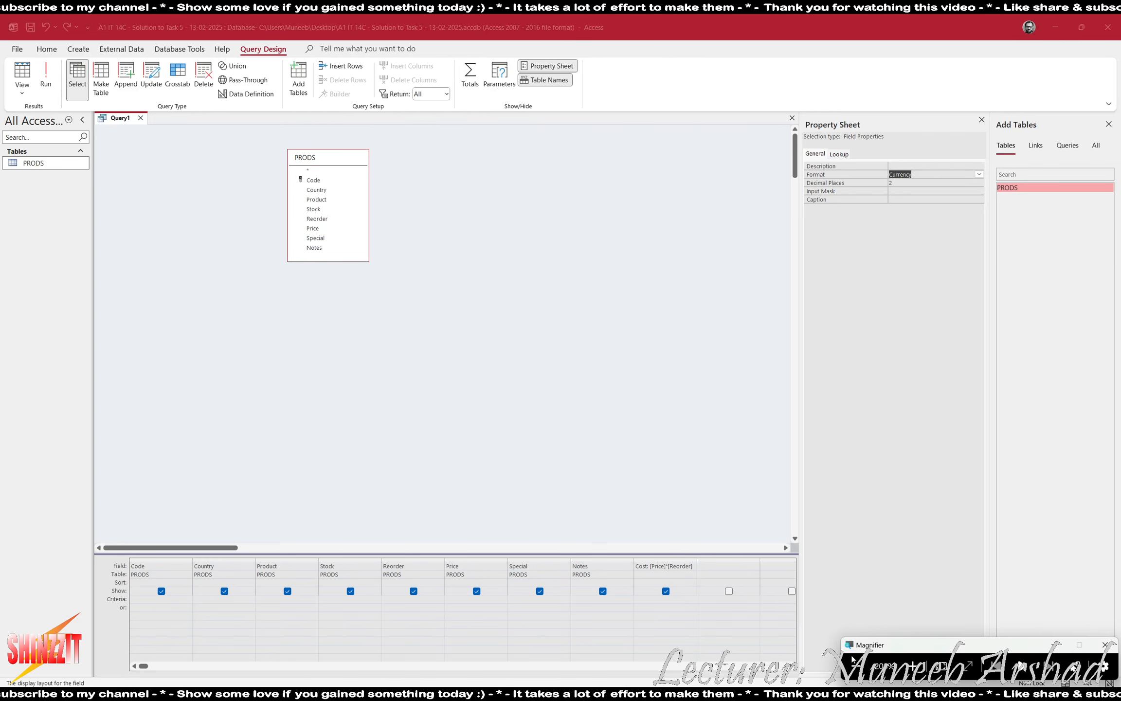
{"action": "left_click", "coordinate": [45, 76]}
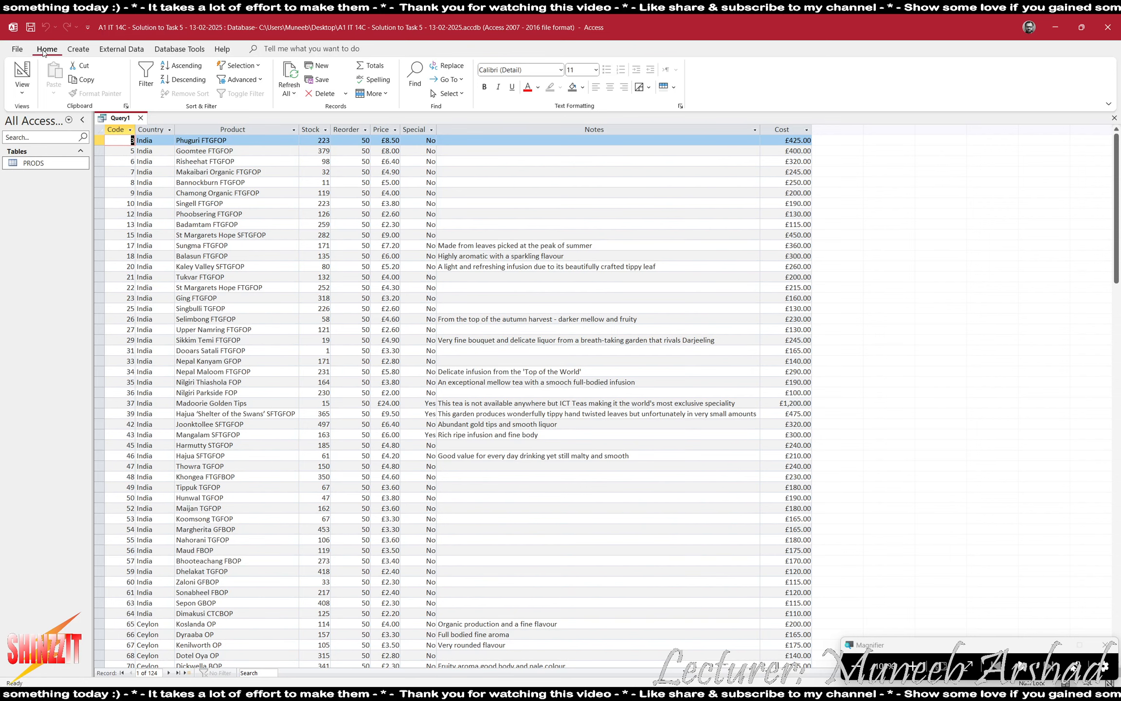
{"action": "left_click", "coordinate": [22, 73]}
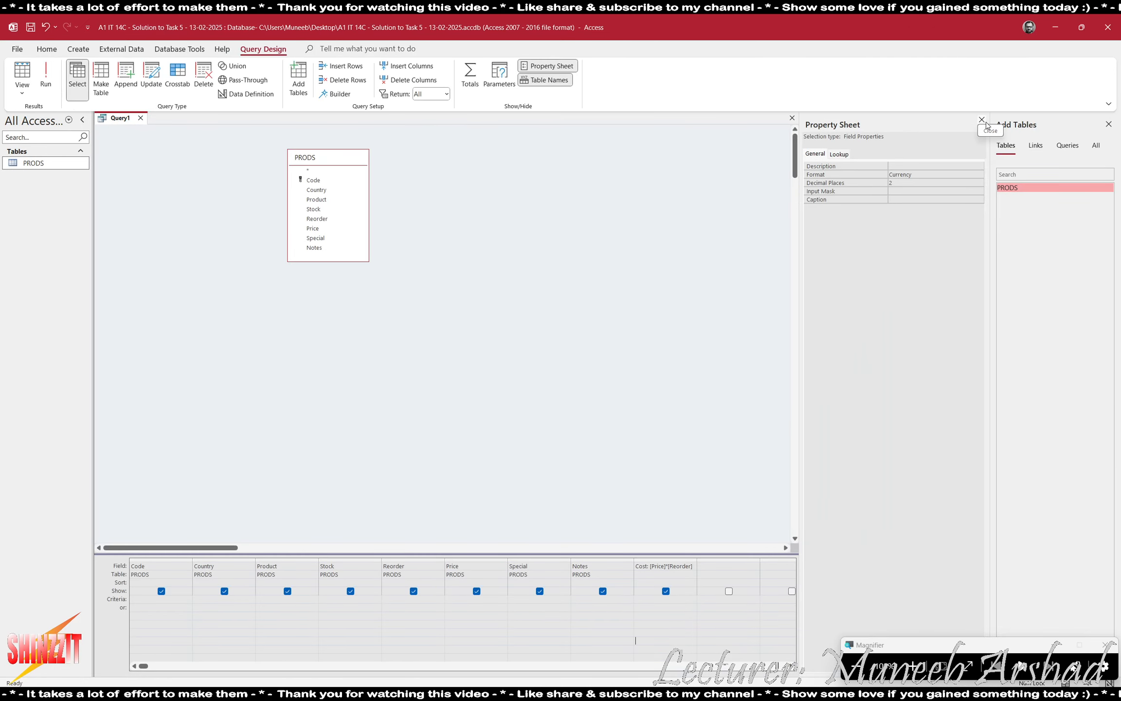
{"action": "left_click", "coordinate": [984, 122]}
{"action": "left_click", "coordinate": [1108, 124]}
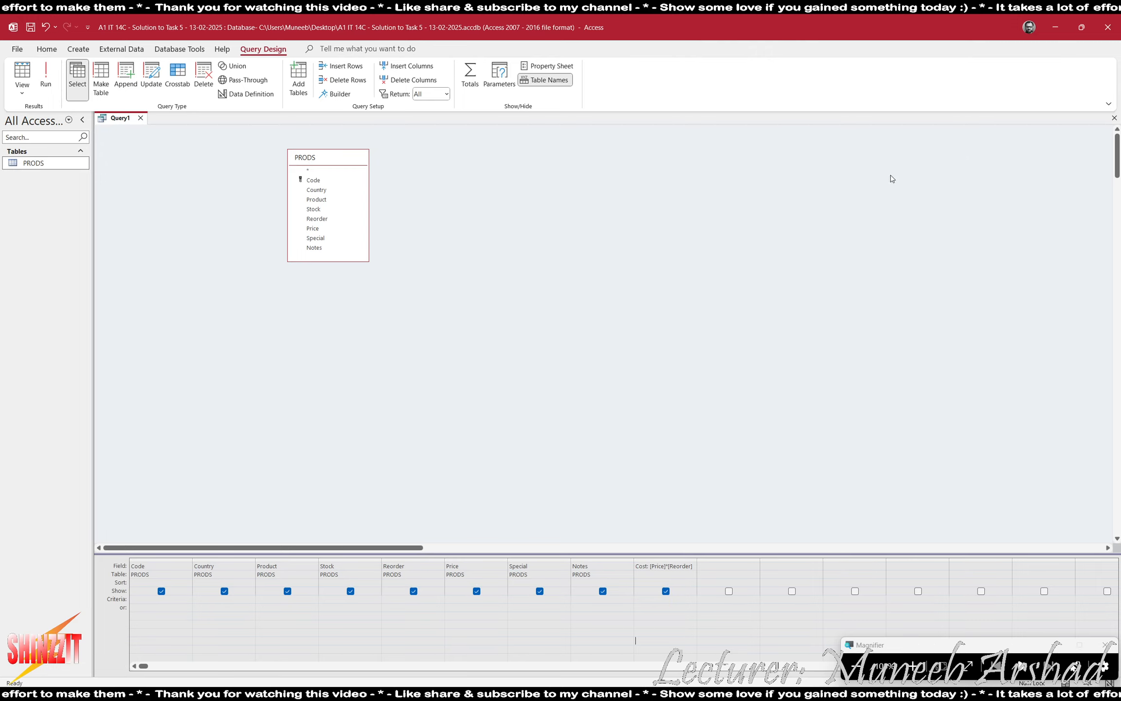
Highlight the PDF requirement for Cost as Currency with 2 decimal places, and switch back to the Access query design.
{"action": "key", "text": "alt+Tab"}
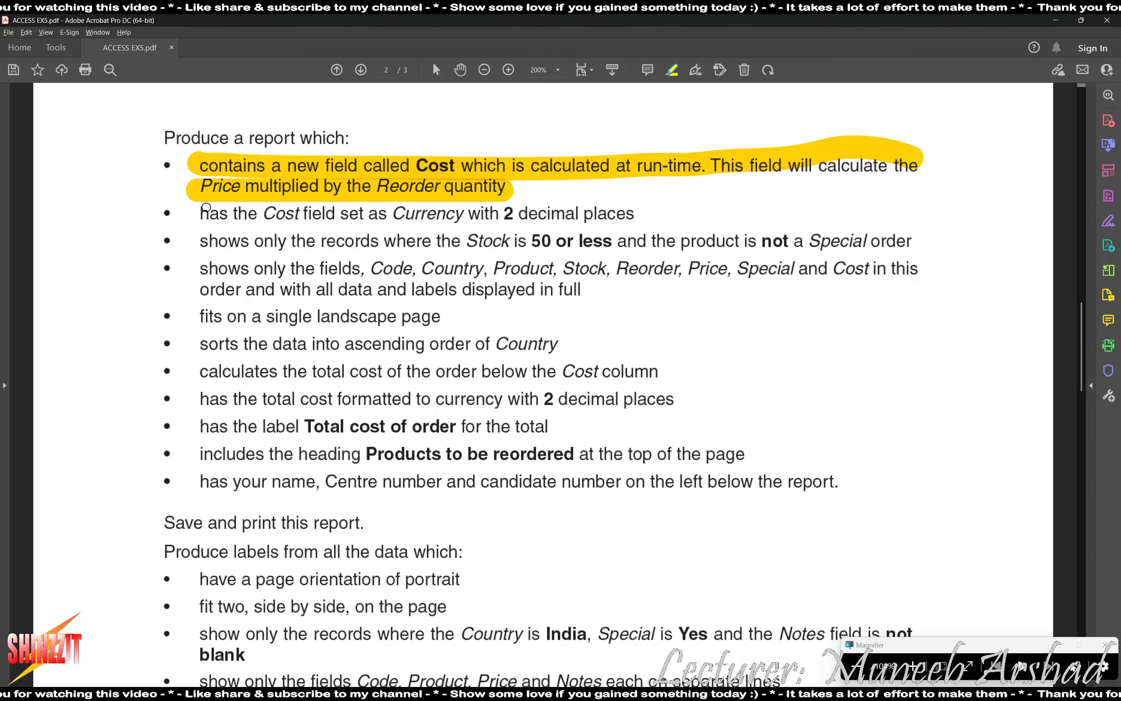
{"action": "left_click", "coordinate": [202, 213]}
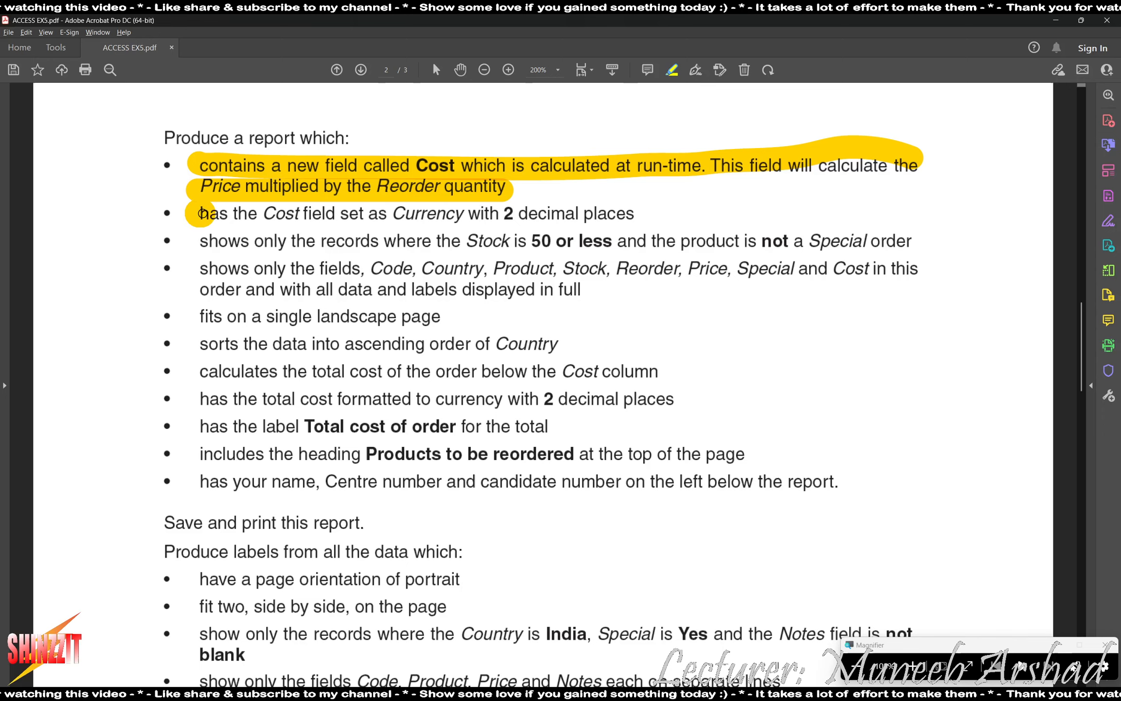
{"action": "left_click_drag", "start_coordinate": [202, 213], "coordinate": [633, 214]}
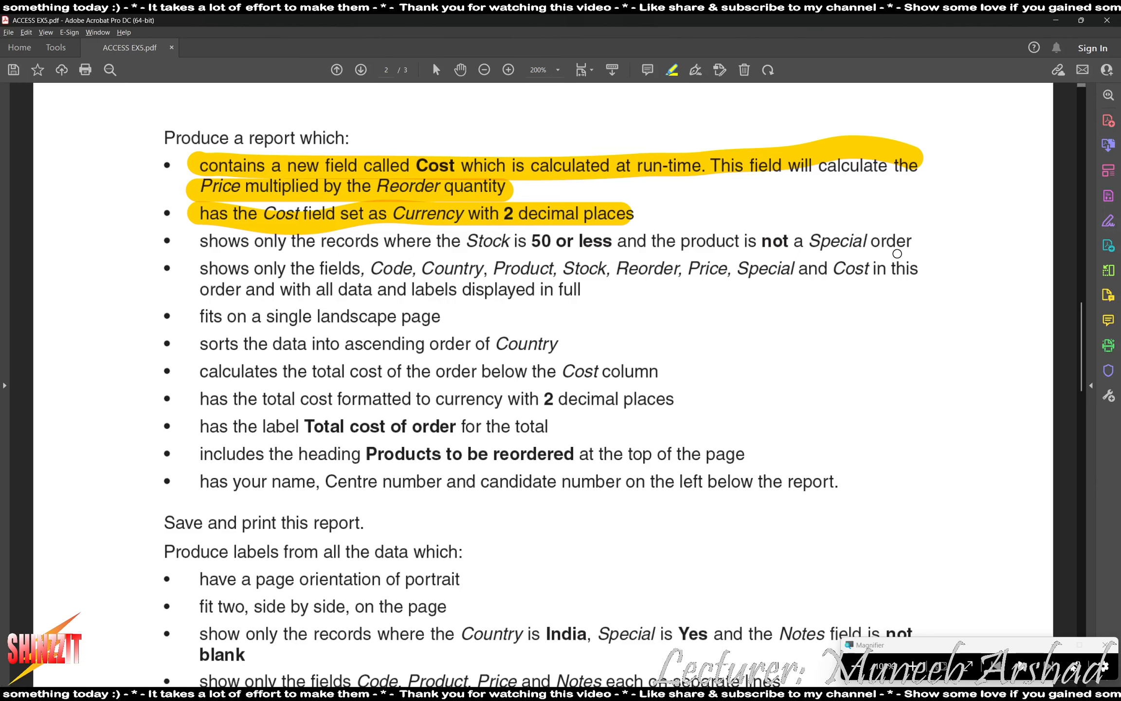
{"action": "key", "text": "alt+Tab"}
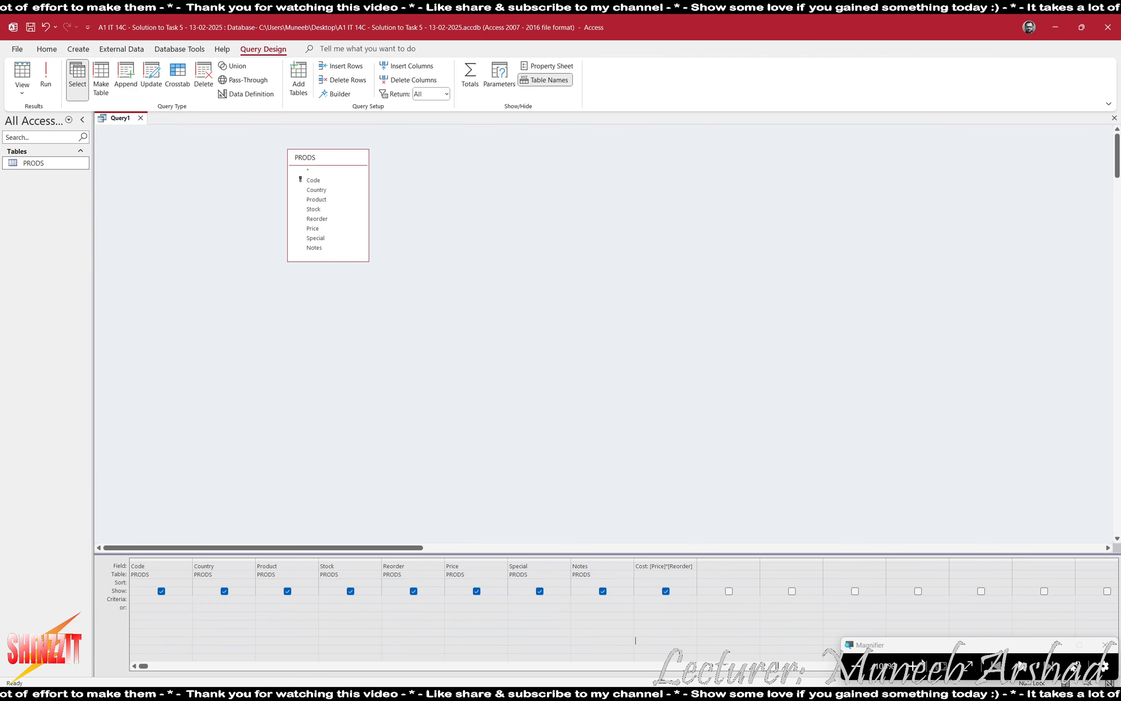
{"action": "left_click", "coordinate": [911, 665]}
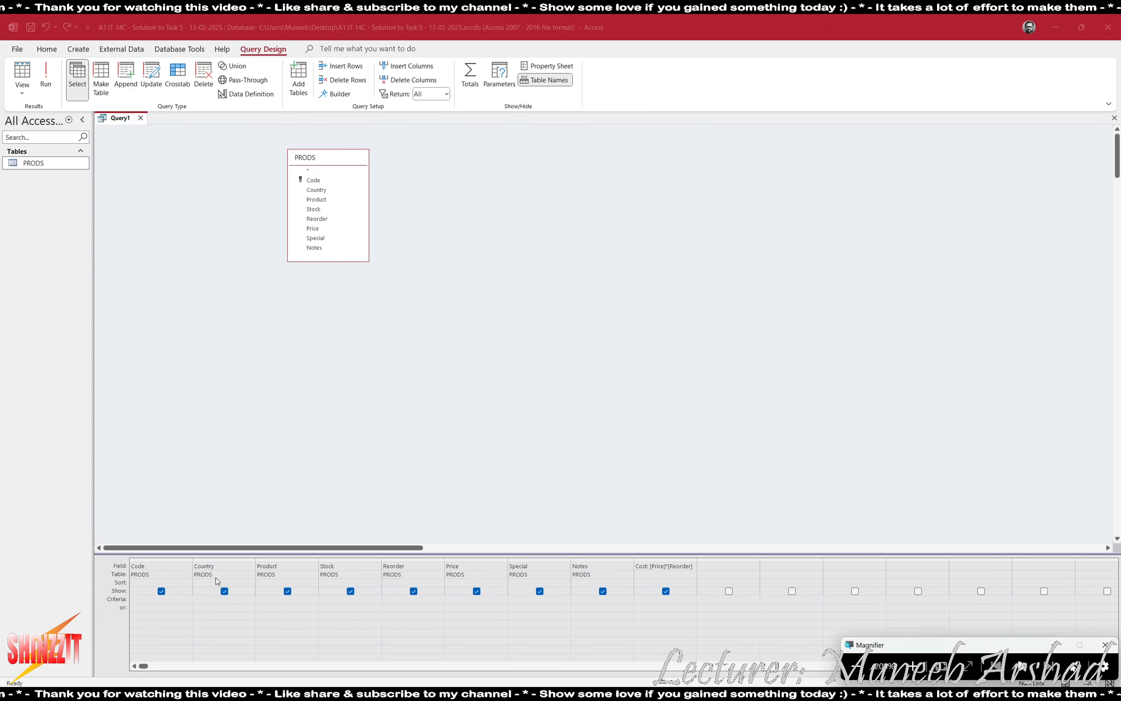
Set the query criteria to <=50 for the Stock field and No for the Special field.
{"action": "left_click", "coordinate": [362, 601]}
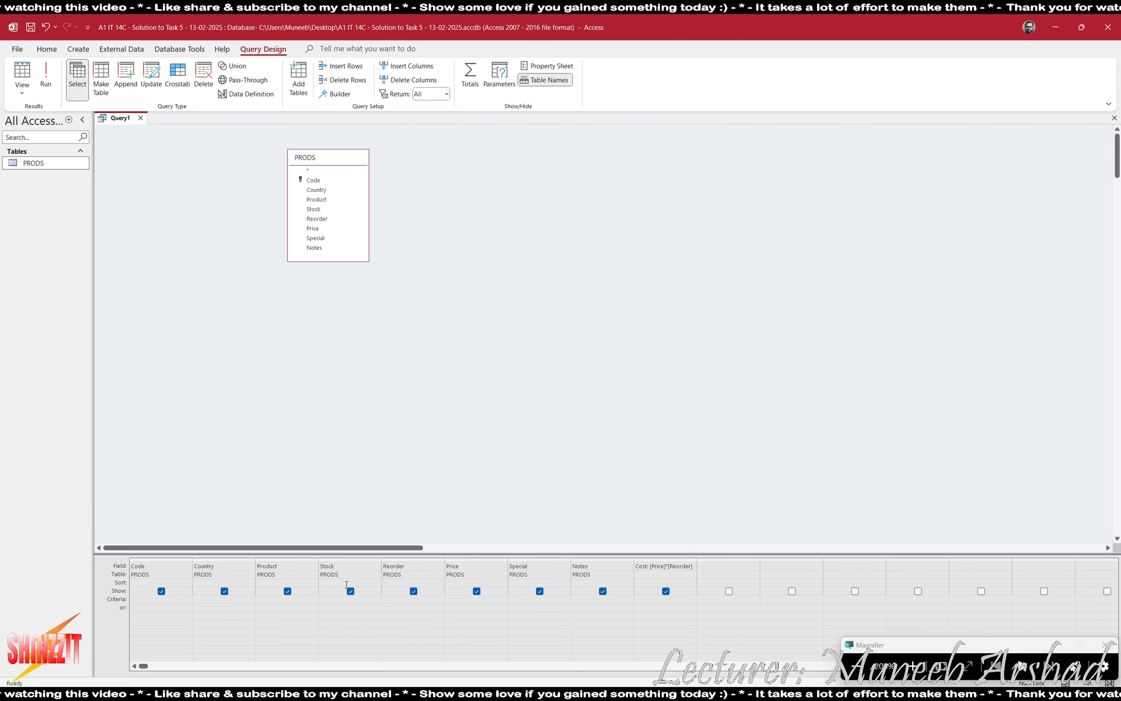
{"action": "type", "text": "<=50"}
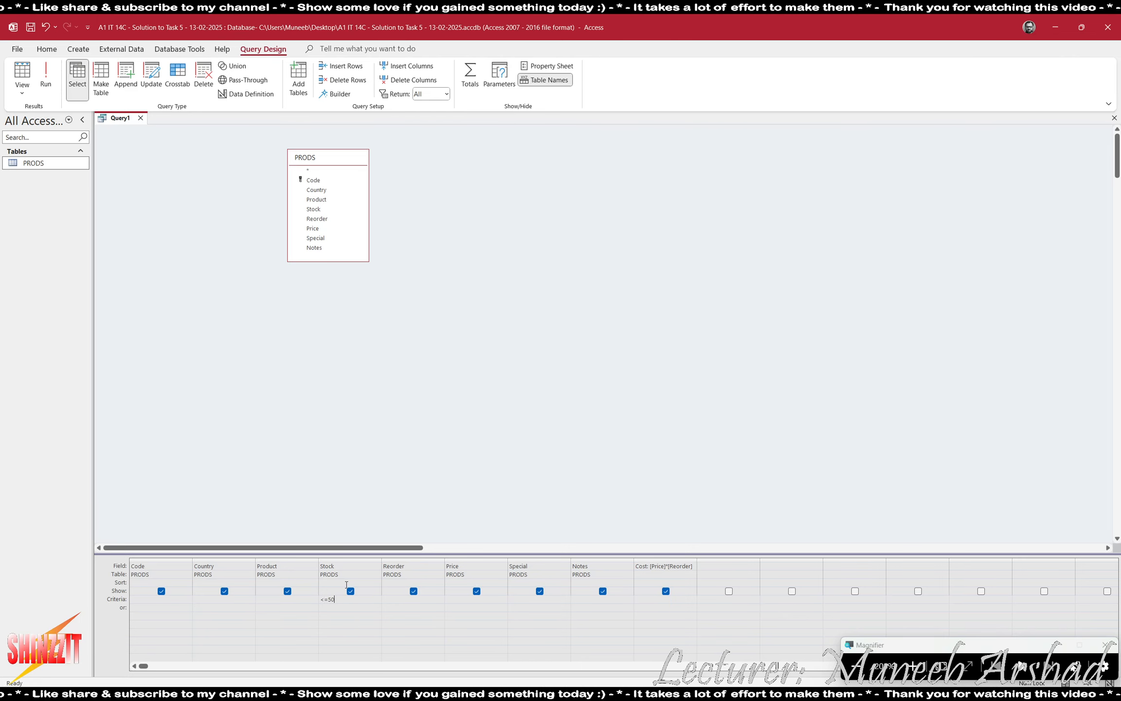
{"action": "left_click", "coordinate": [408, 647]}
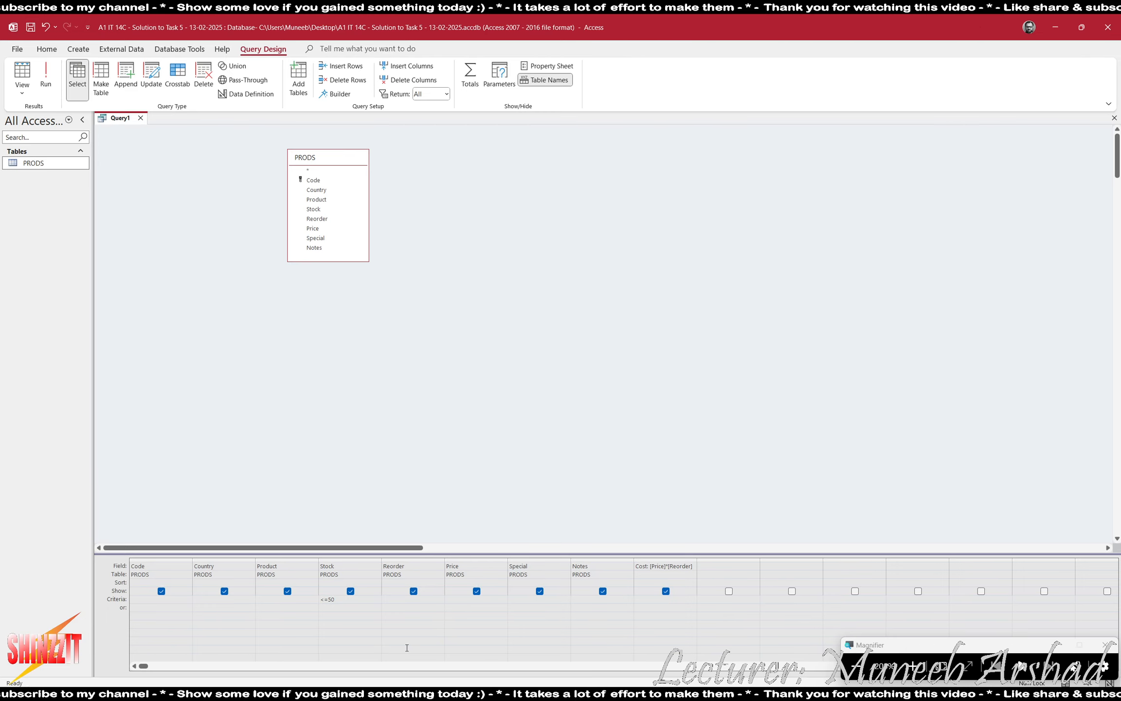
{"action": "left_click", "coordinate": [517, 602]}
{"action": "type", "text": "no"}
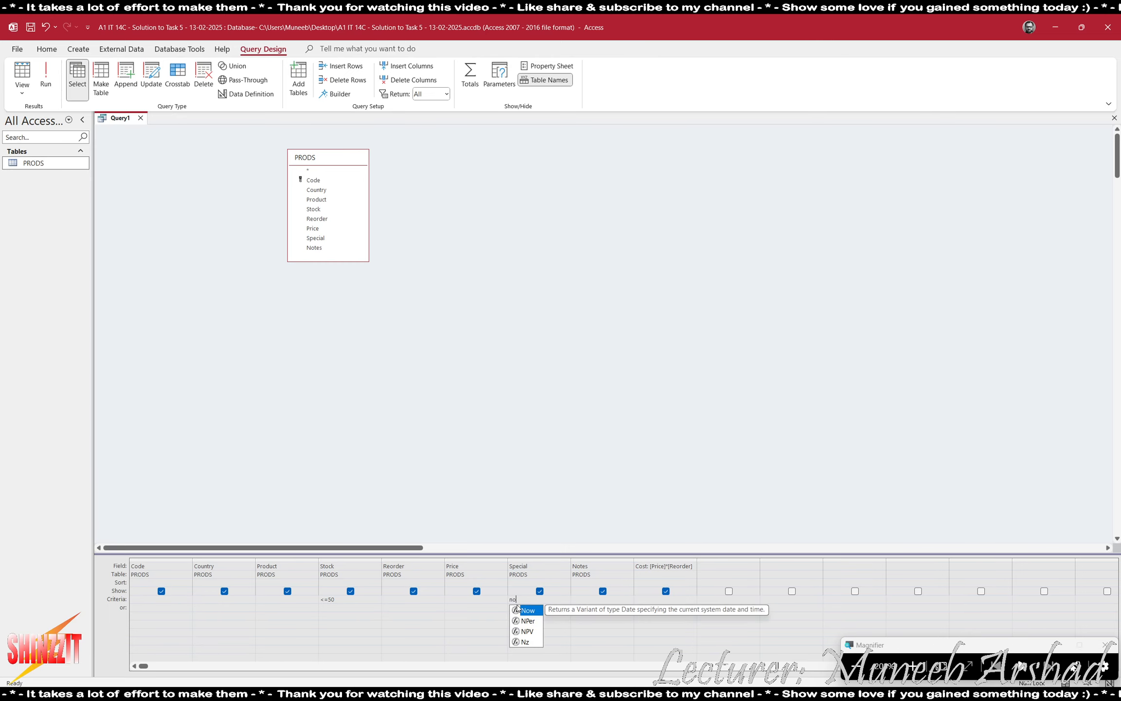
{"action": "left_click", "coordinate": [456, 621]}
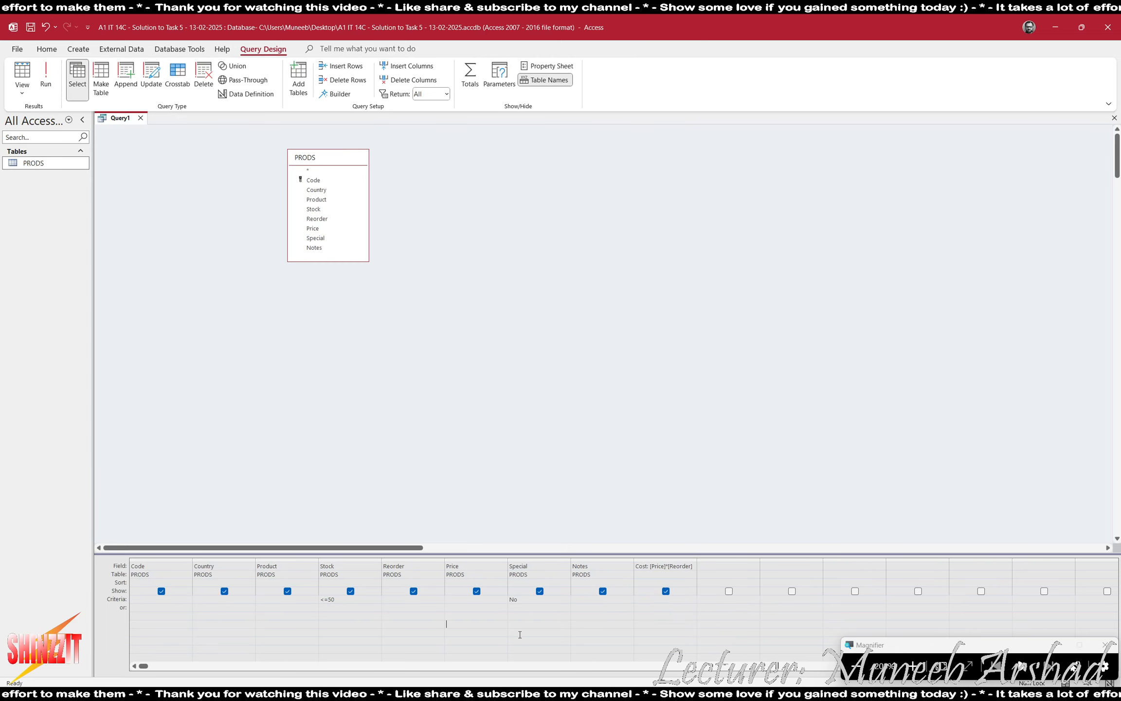
Run the query to check the Stock and Special columns against the criteria, and return to Design view.
{"action": "left_click", "coordinate": [45, 77]}
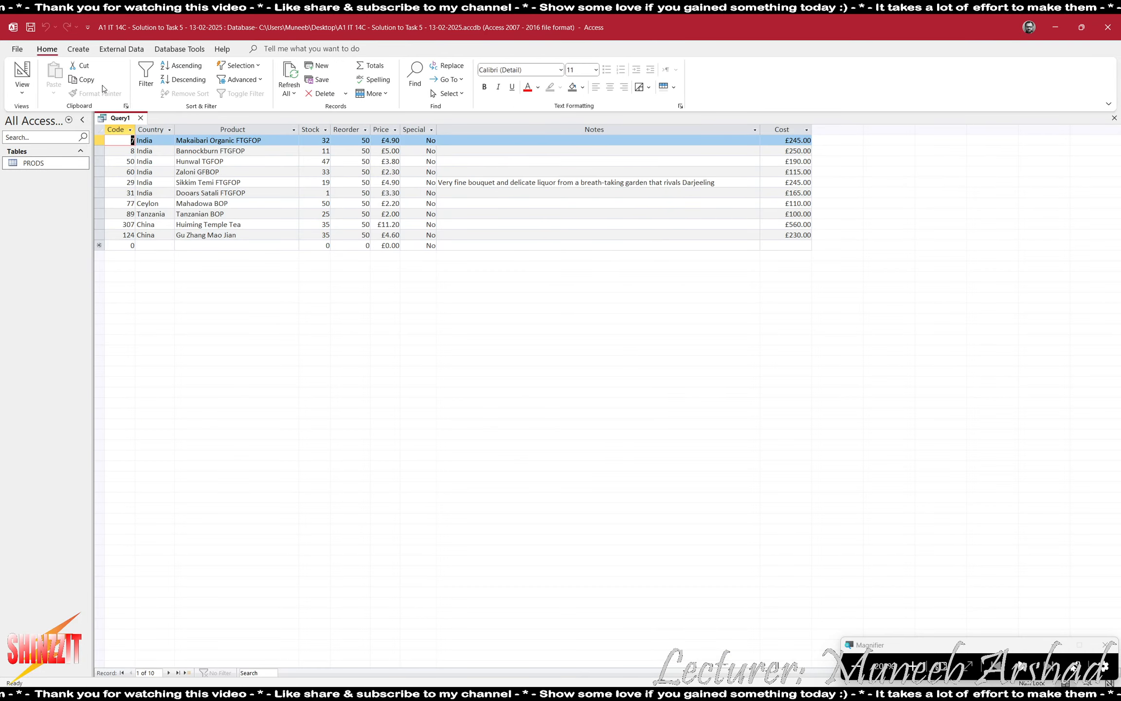
{"action": "left_click", "coordinate": [317, 128]}
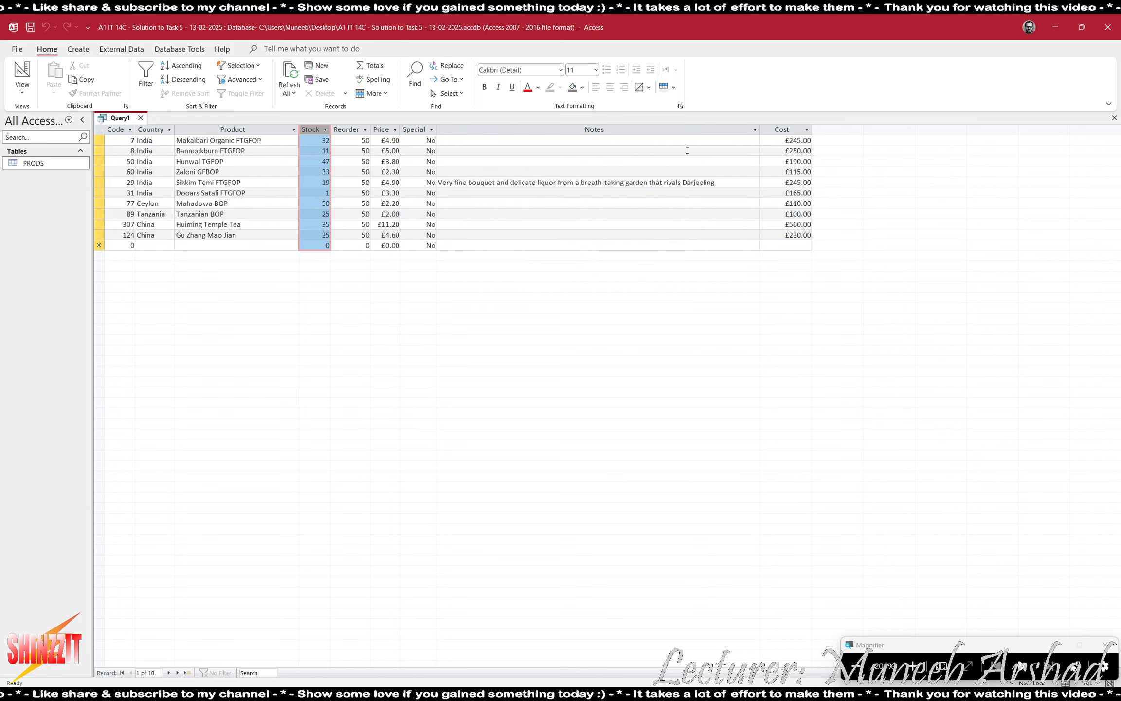
{"action": "left_click", "coordinate": [414, 129]}
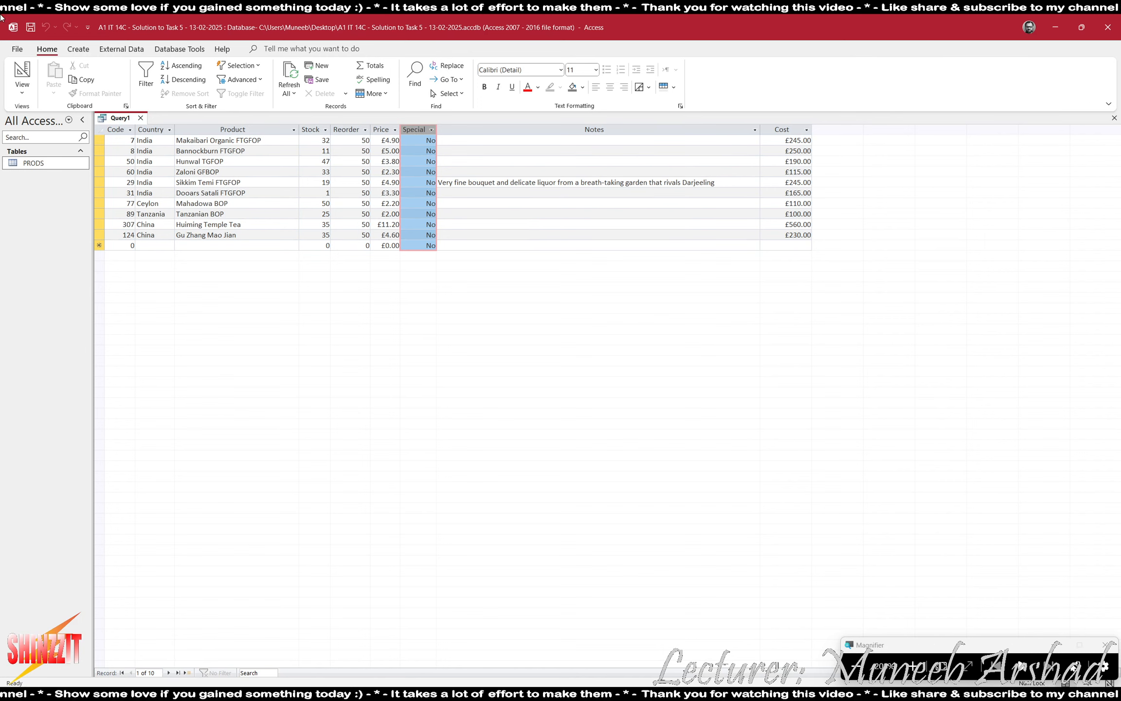
{"action": "left_click", "coordinate": [22, 73]}
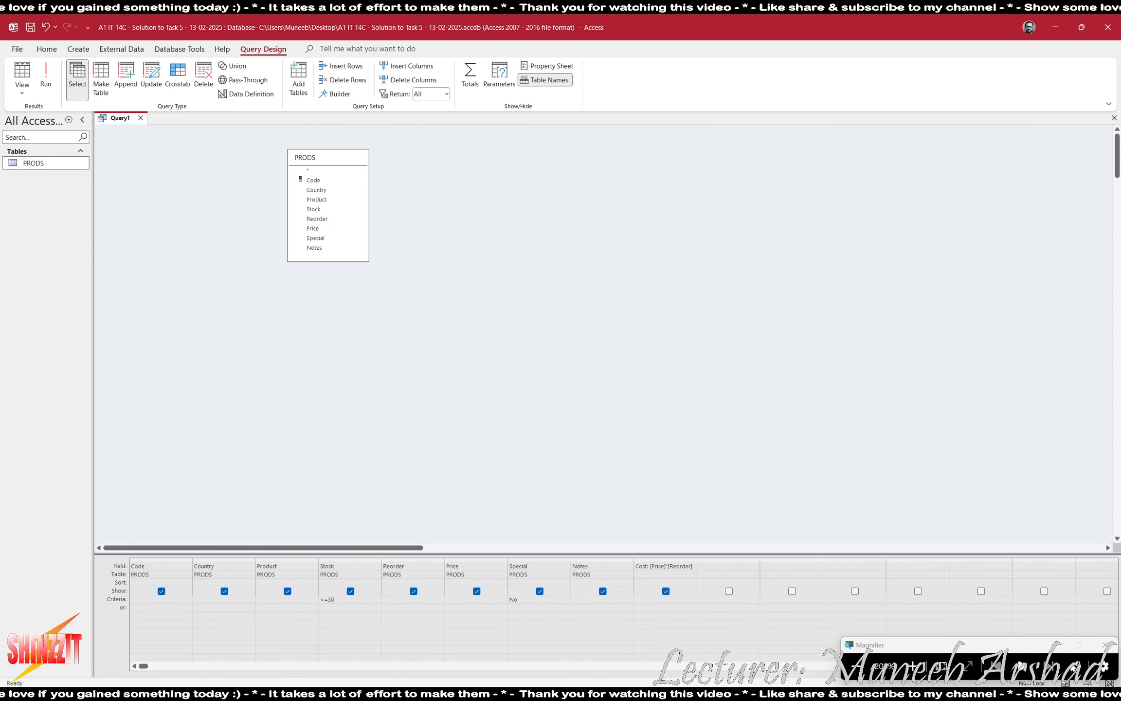
In the exercise PDF, highlight the requirement for Stock of 50 or less and non-Special products, and switch back to Access.
{"action": "key", "text": "alt+Tab"}
{"action": "key", "text": "Tab"}
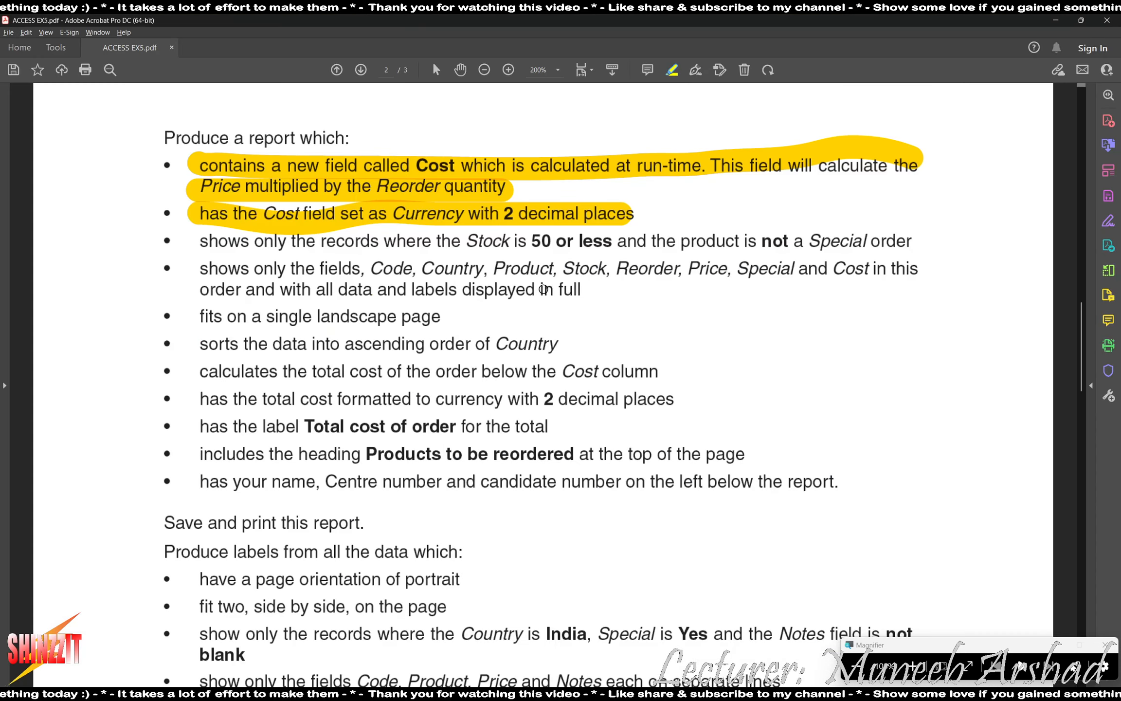
{"action": "left_click_drag", "start_coordinate": [197, 240], "coordinate": [931, 240]}
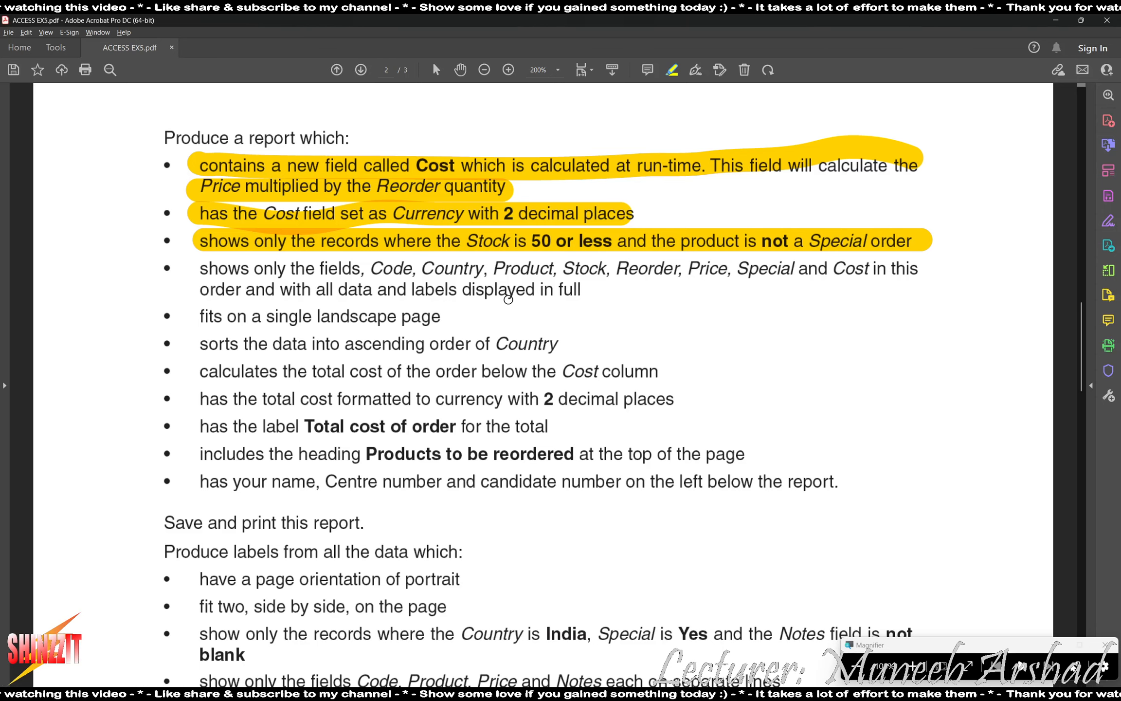
{"action": "key", "text": "alt+Tab"}
{"action": "key", "text": "Tab"}
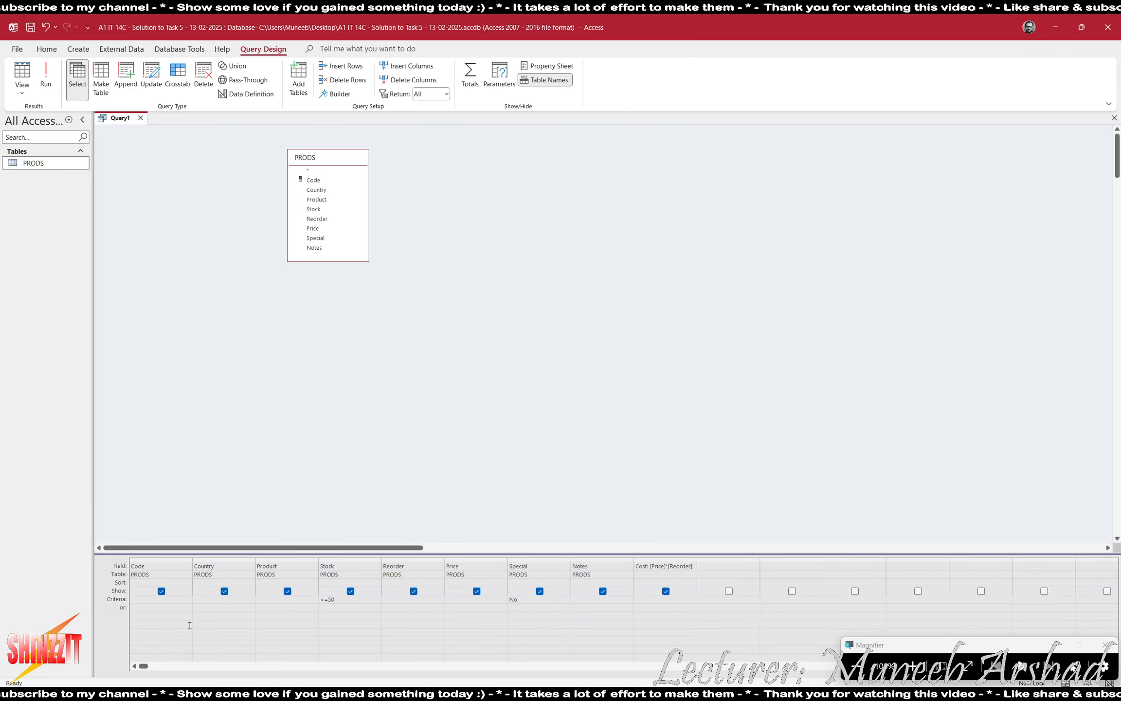
Compare the query's columns with the PDF's required field list and hide the Notes field from the query output.
{"action": "key", "text": "alt+Tab"}
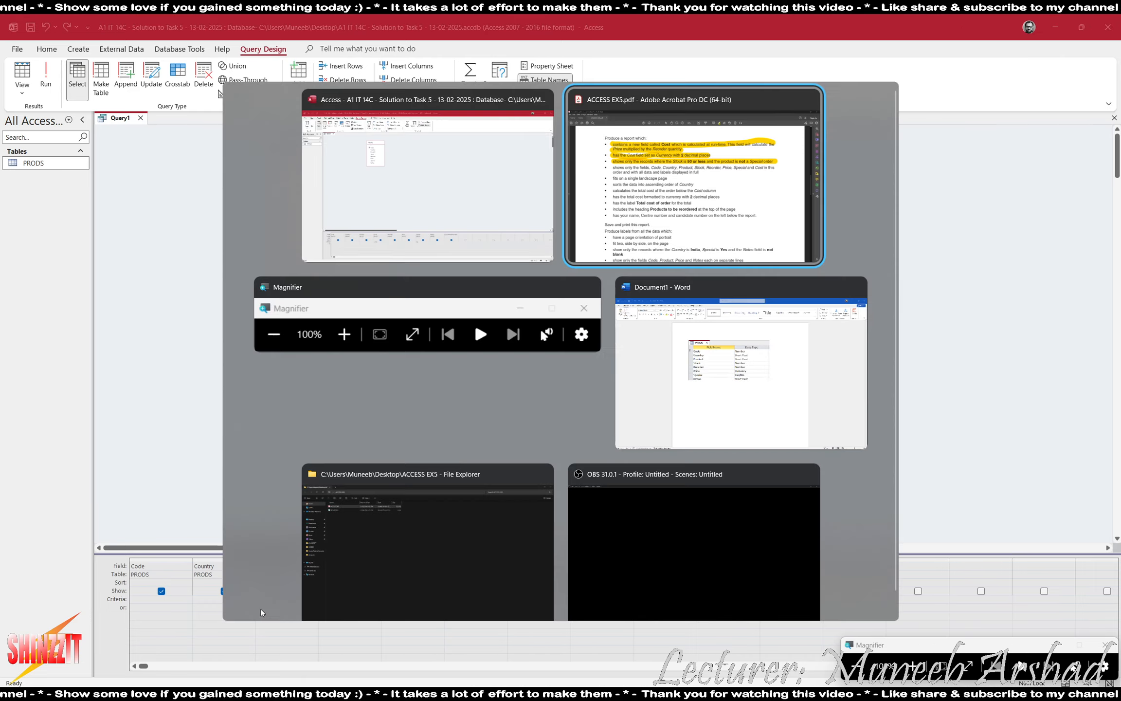
{"action": "key", "text": "alt+Tab"}
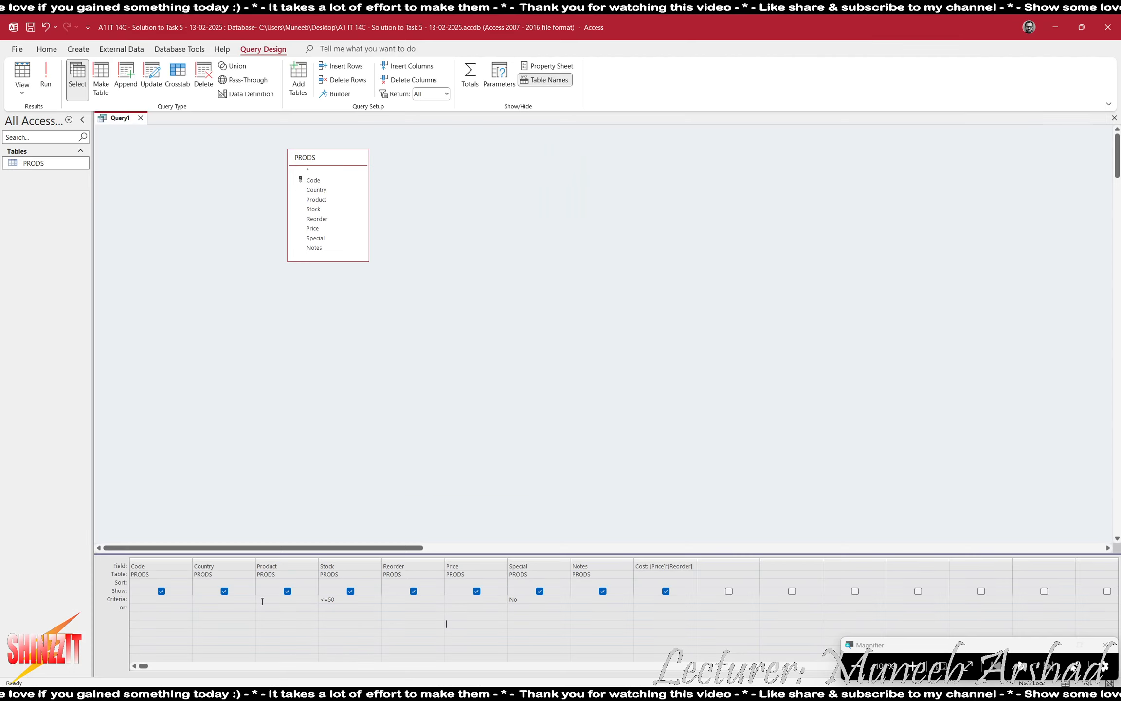
{"action": "key", "text": "alt+Tab"}
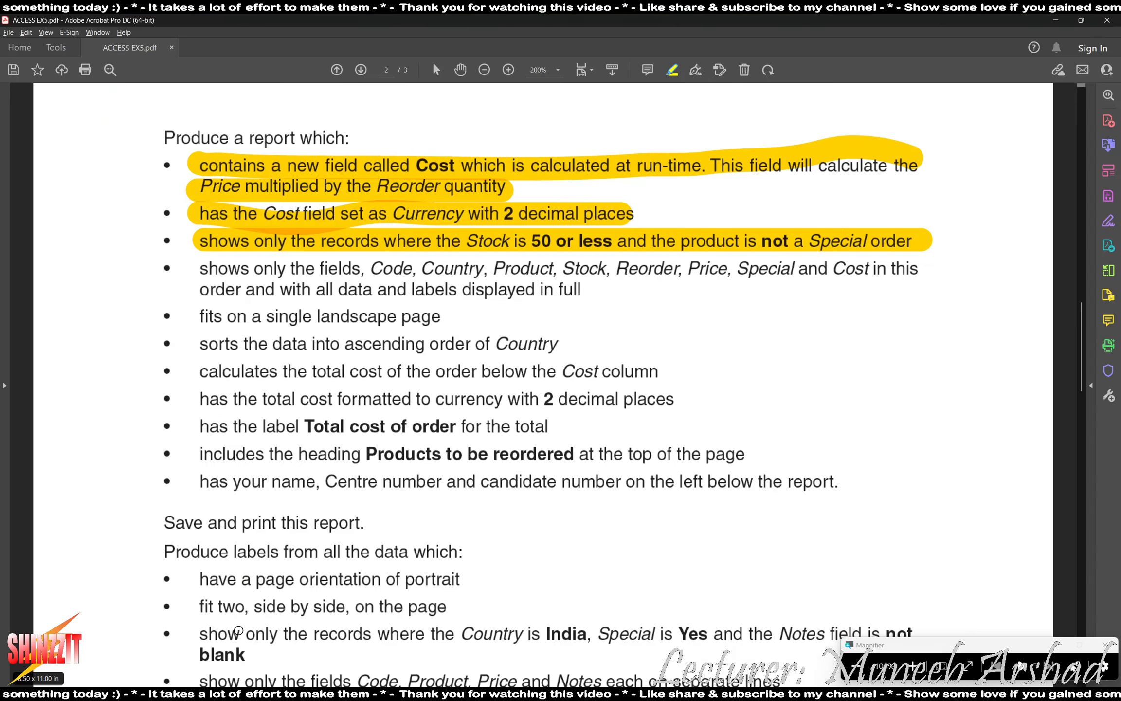
{"action": "key", "text": "alt+Tab"}
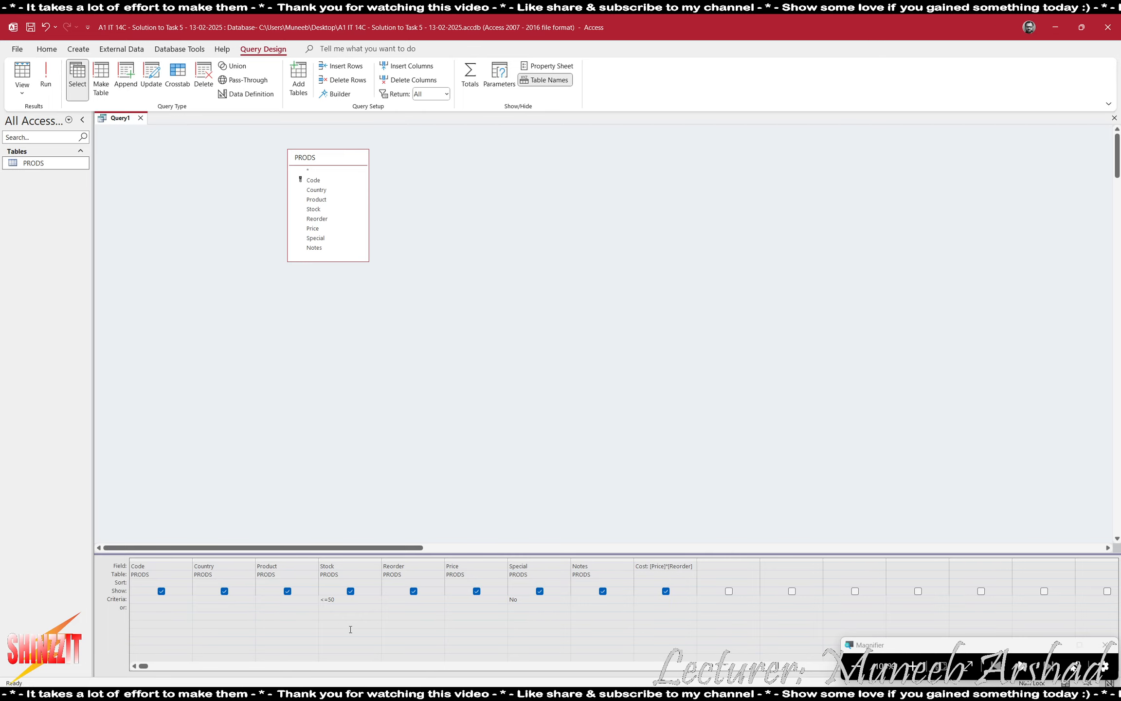
{"action": "key", "text": "alt+Tab"}
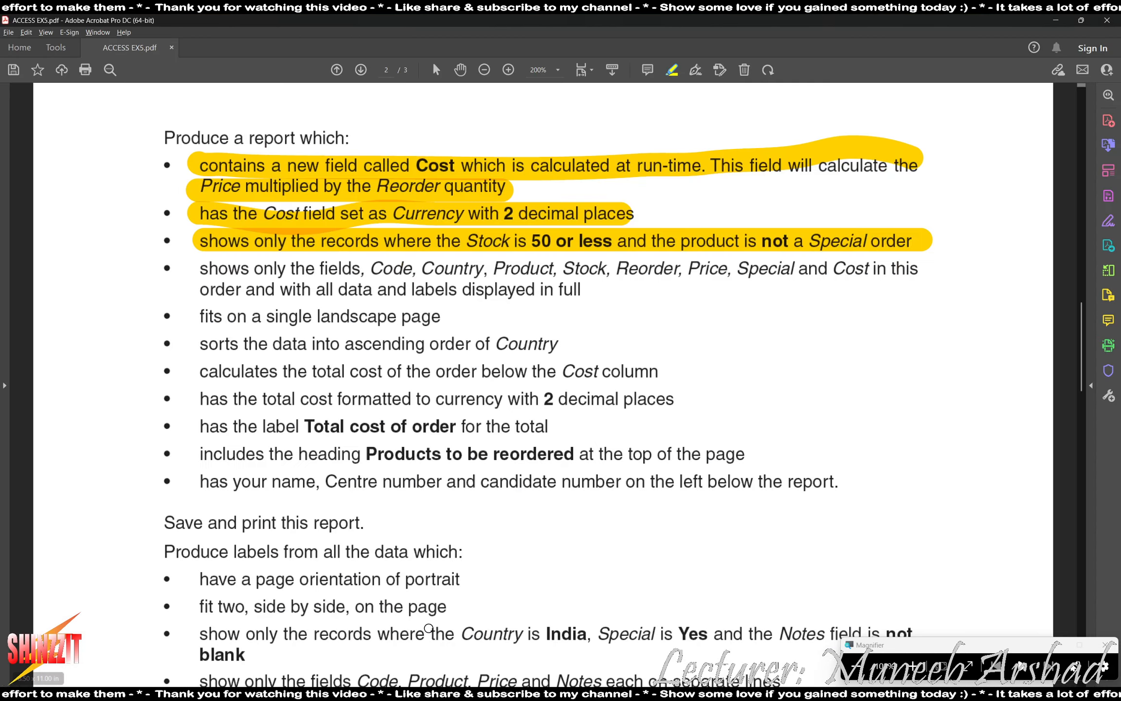
{"action": "key", "text": "alt+Tab"}
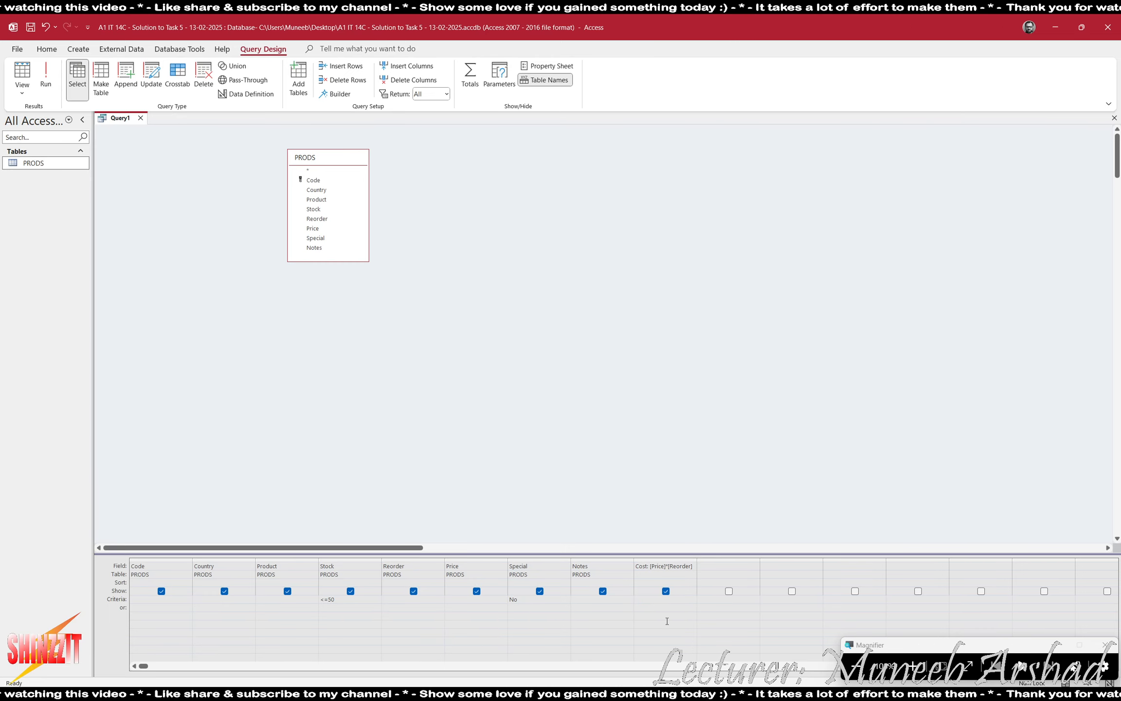
{"action": "left_click", "coordinate": [603, 590]}
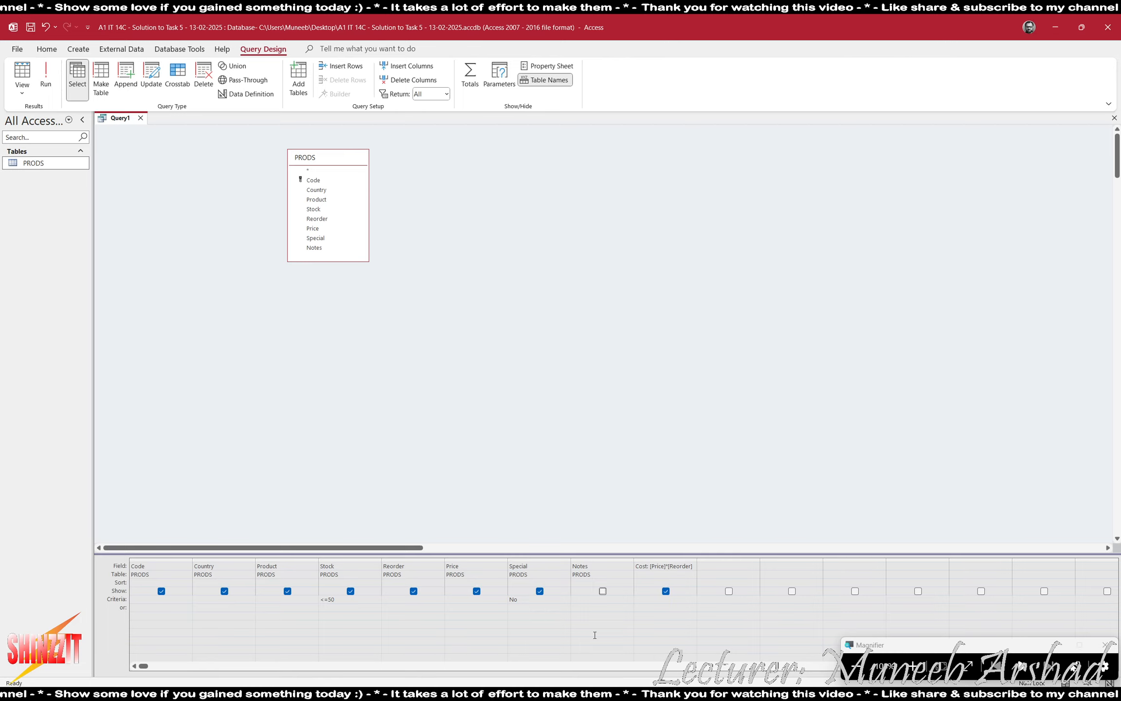
Switch to the exercise PDF and highlight the requirements for the displayed fields and the ascending order of Country.
{"action": "key", "text": "alt+Tab"}
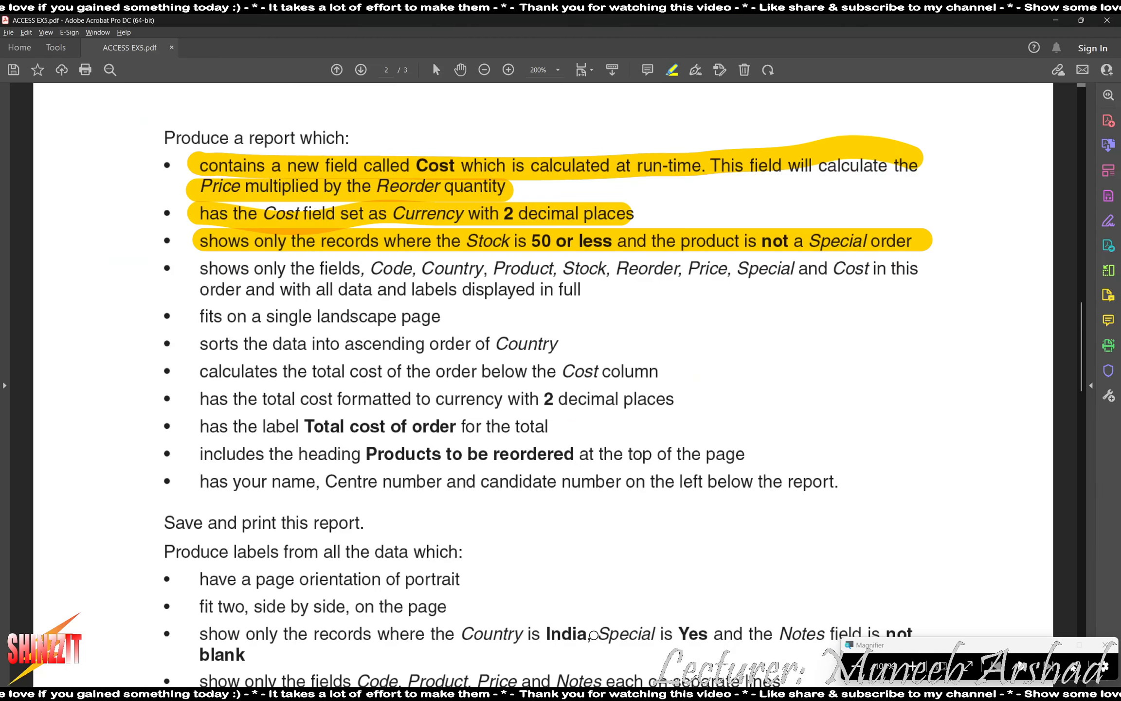
{"action": "left_click_drag", "start_coordinate": [197, 267], "coordinate": [907, 276]}
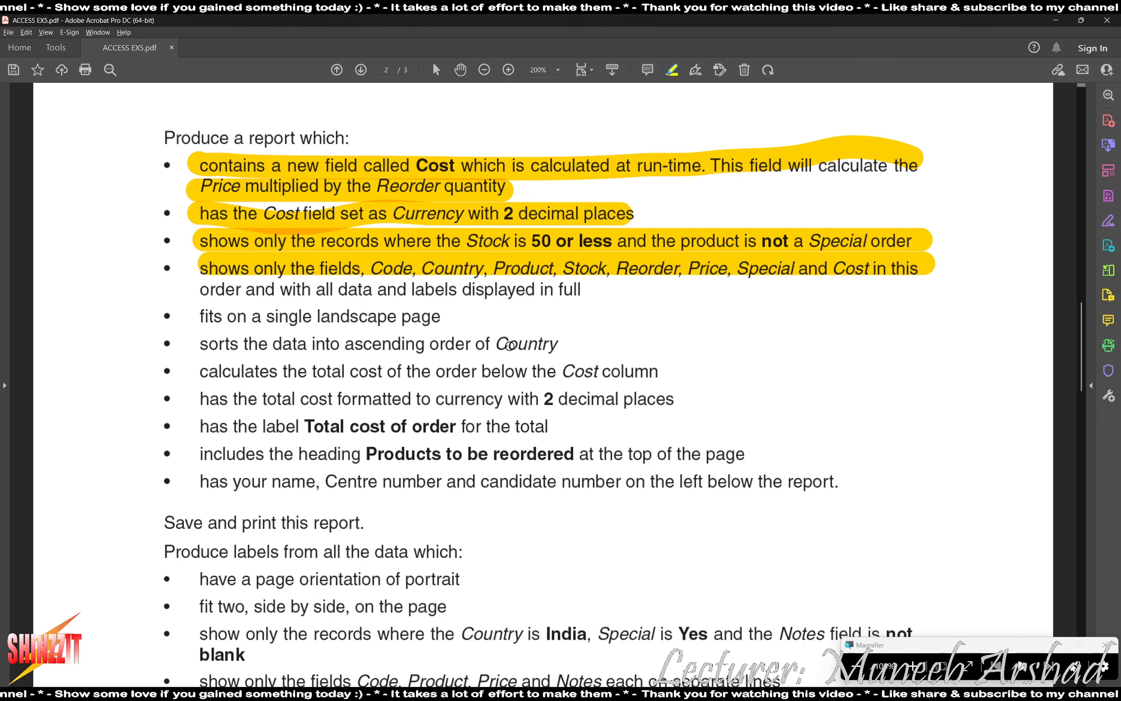
{"action": "left_click_drag", "start_coordinate": [206, 346], "coordinate": [531, 343]}
Return to the Access query design and sort the Country field in ascending order.
{"action": "key", "text": "alt+Tab"}
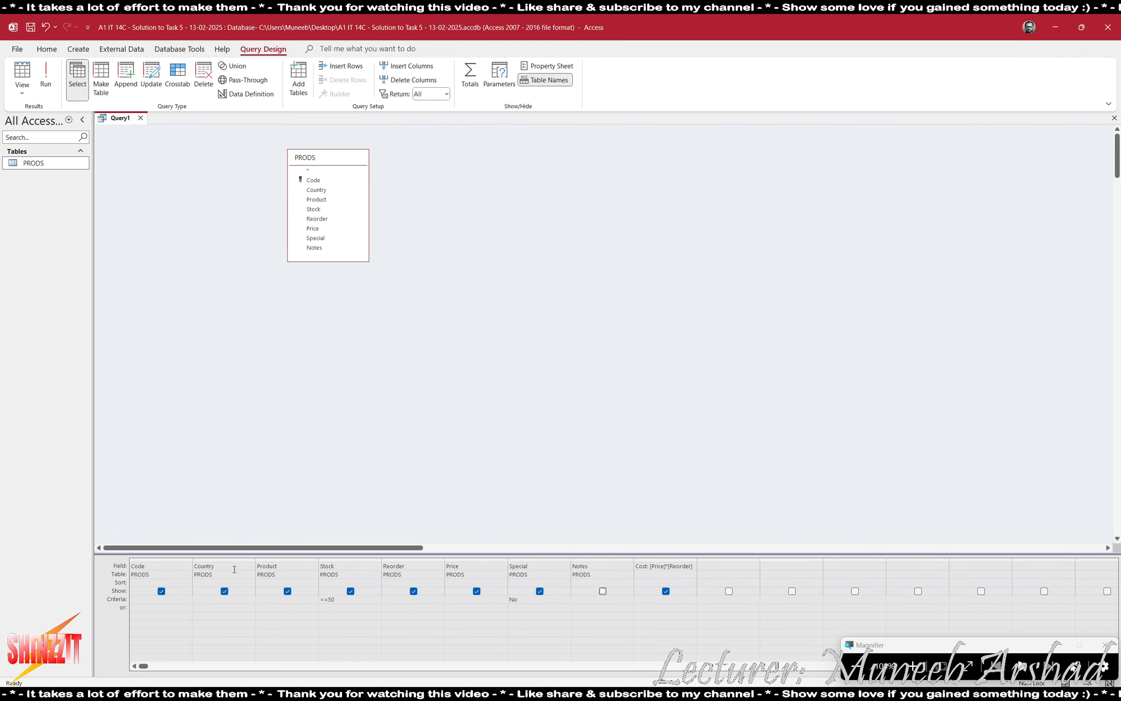
{"action": "left_click", "coordinate": [250, 582]}
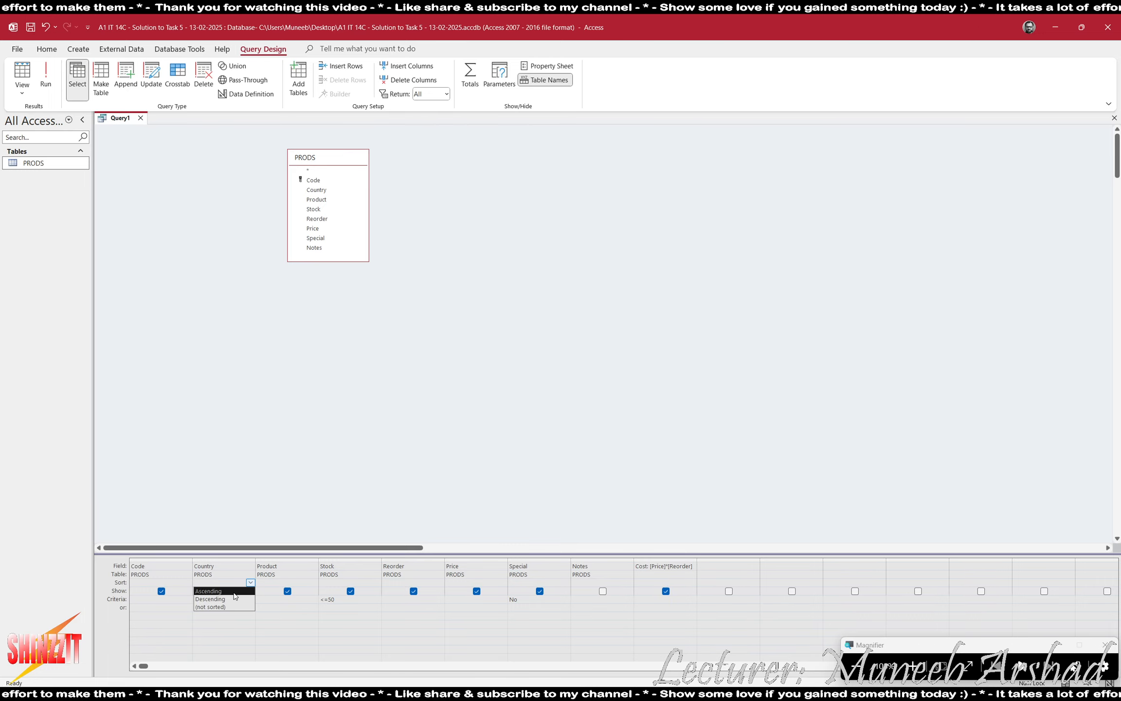
{"action": "left_click", "coordinate": [214, 590]}
Highlight the PDF requirement for the heading Products to be reordered, and switch back to Access.
{"action": "key", "text": "alt+Tab"}
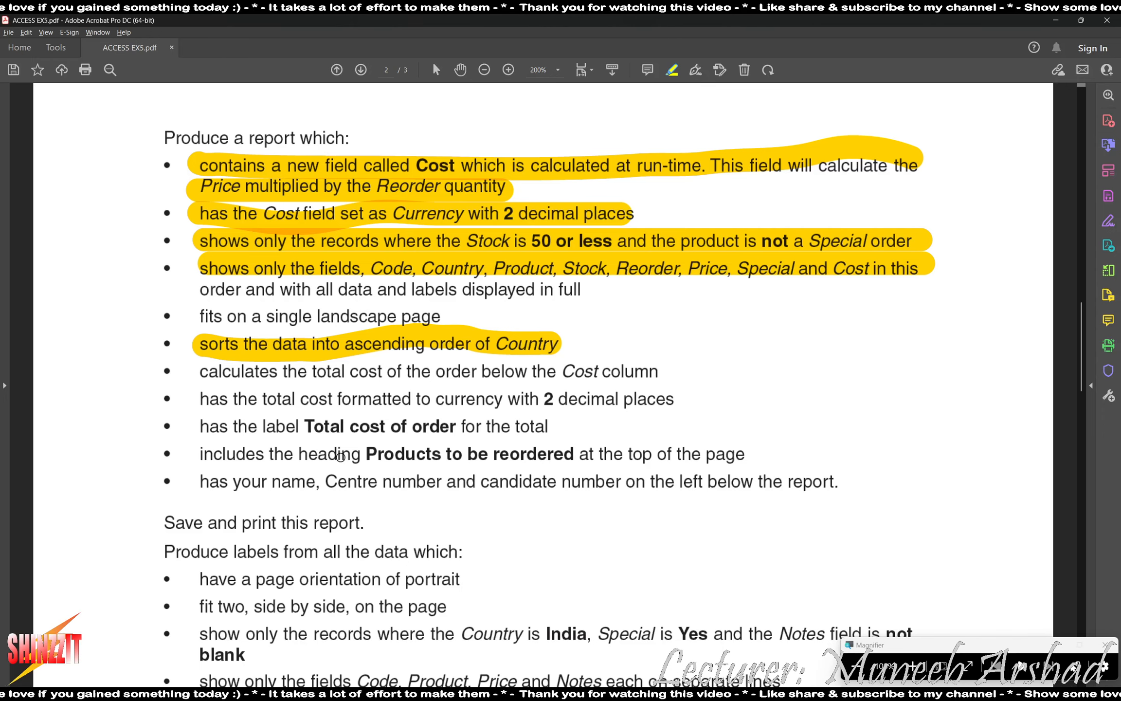
{"action": "left_click_drag", "start_coordinate": [194, 455], "coordinate": [746, 455]}
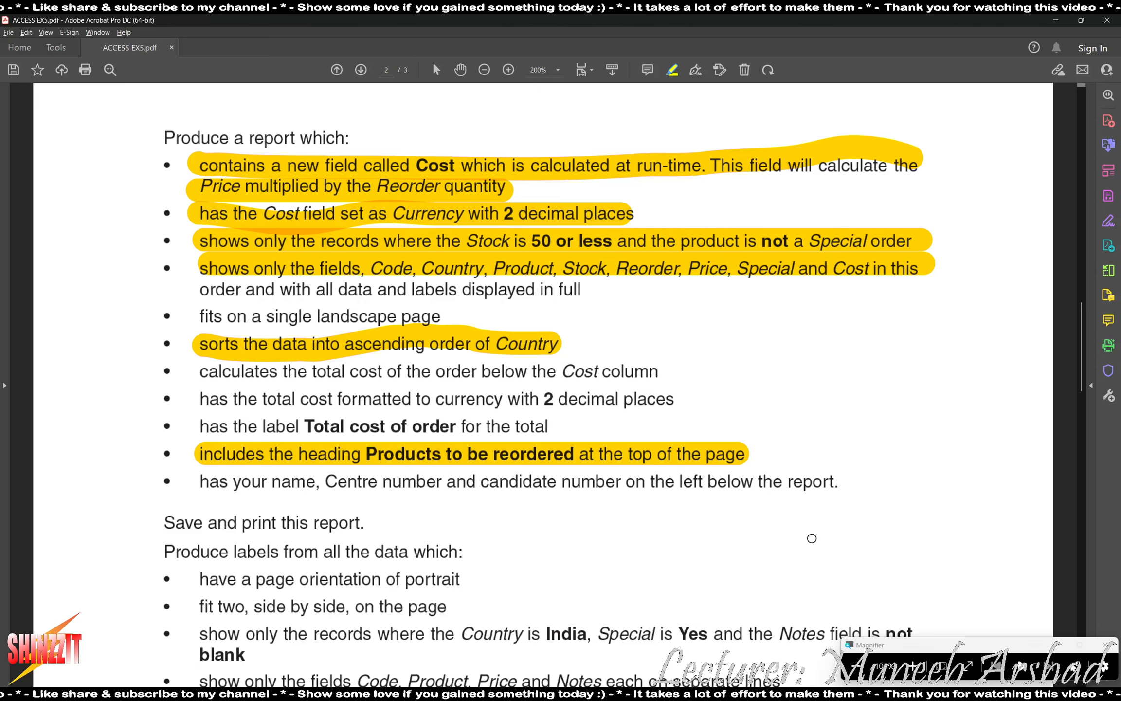
{"action": "key", "text": "alt+Tab"}
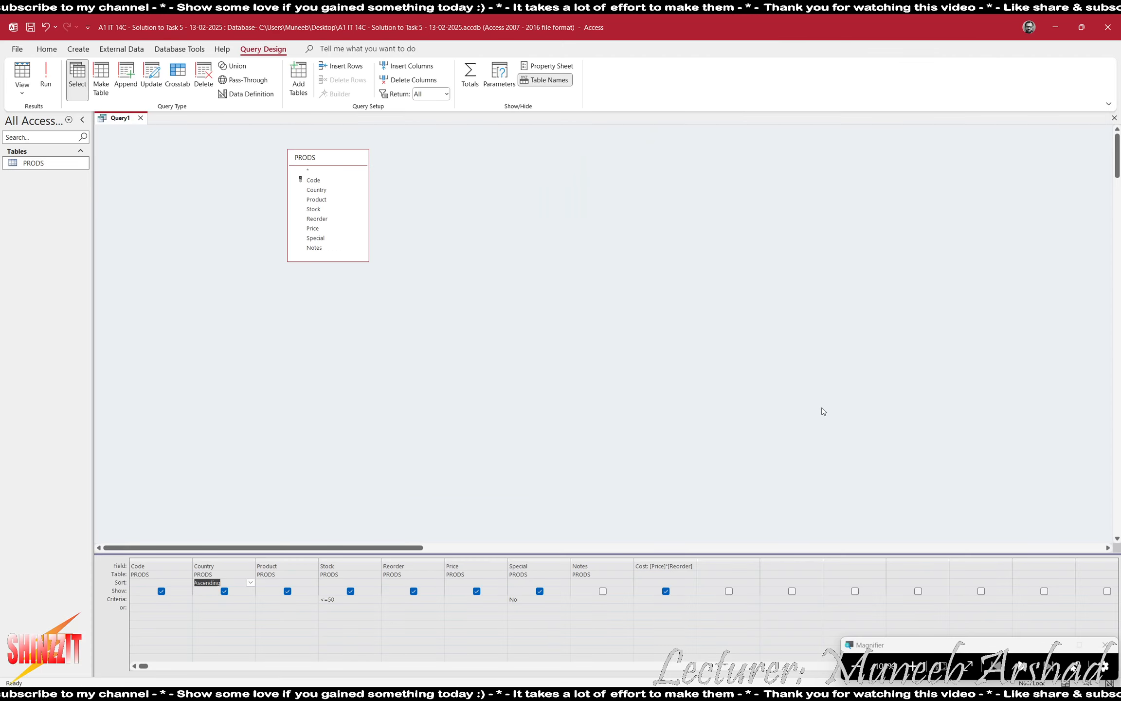
Close the query and save it under the name "Products to be reordered", checking the wording in the PDF.
{"action": "left_click", "coordinate": [1115, 118]}
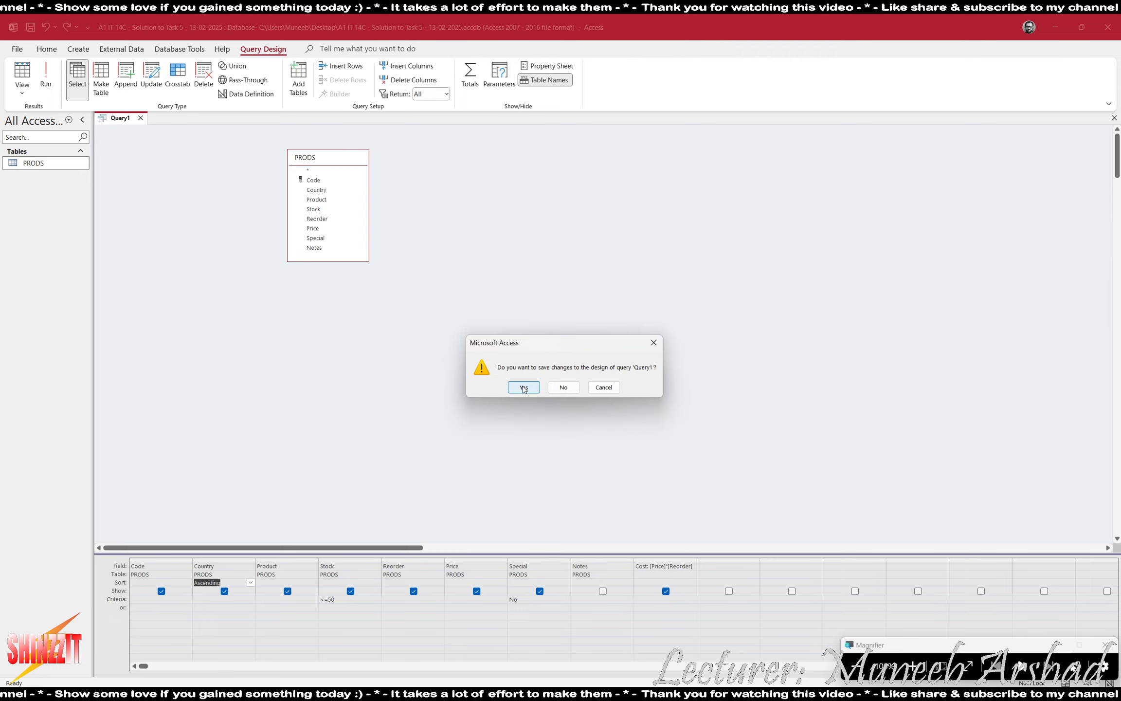
{"action": "left_click", "coordinate": [524, 388]}
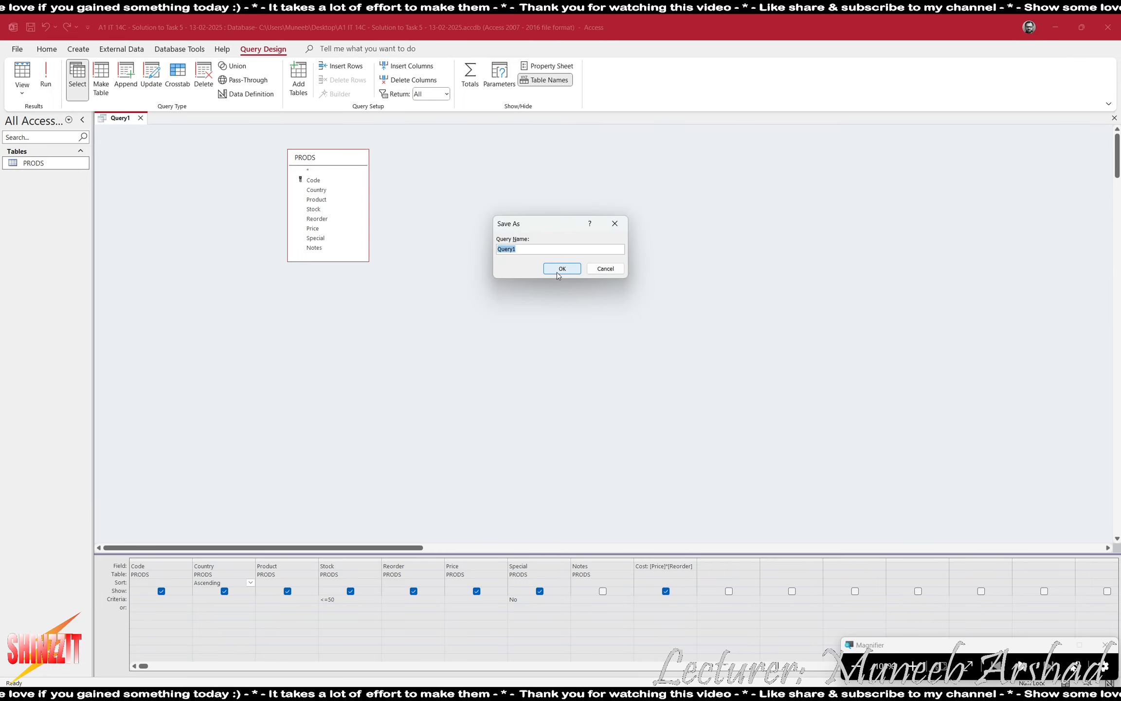
{"action": "key", "text": "alt+Tab"}
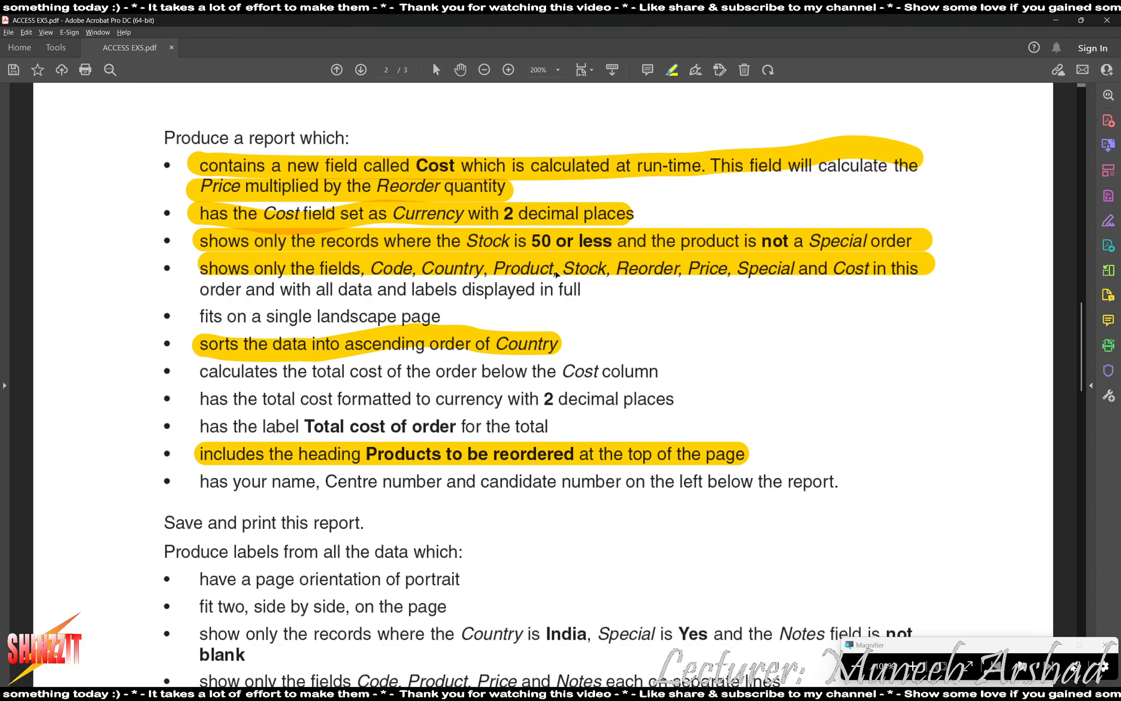
{"action": "key", "text": "alt+Tab"}
{"action": "type", "text": "pro"}
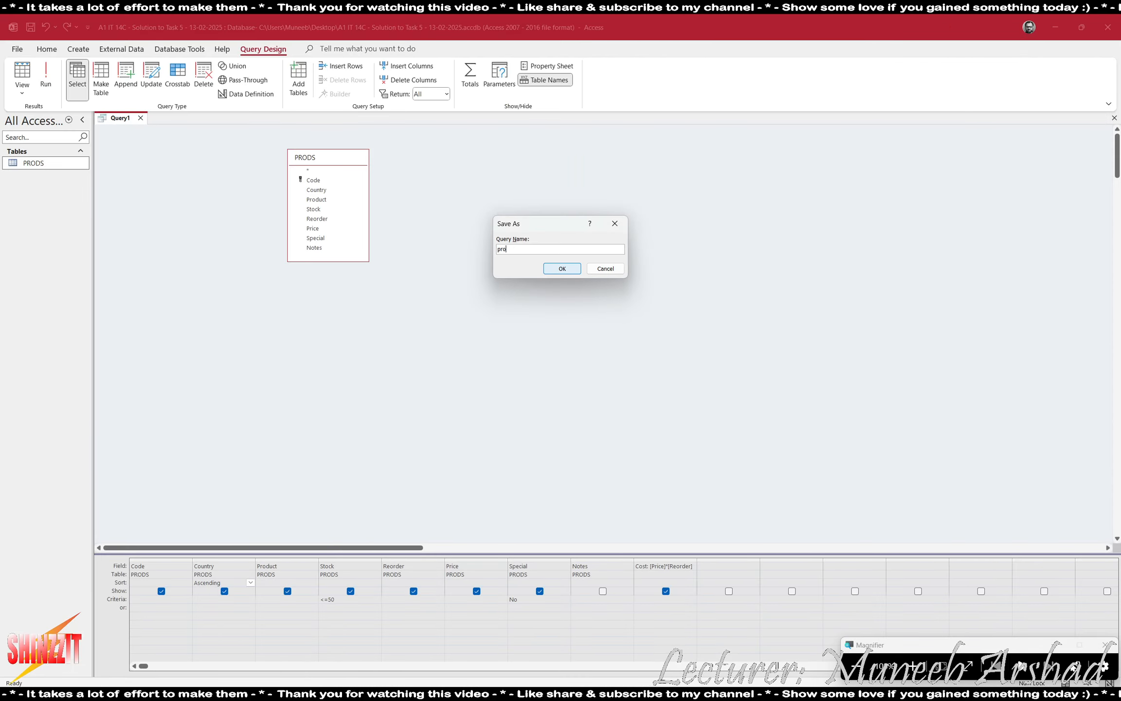
{"action": "type", "text": "duc"}
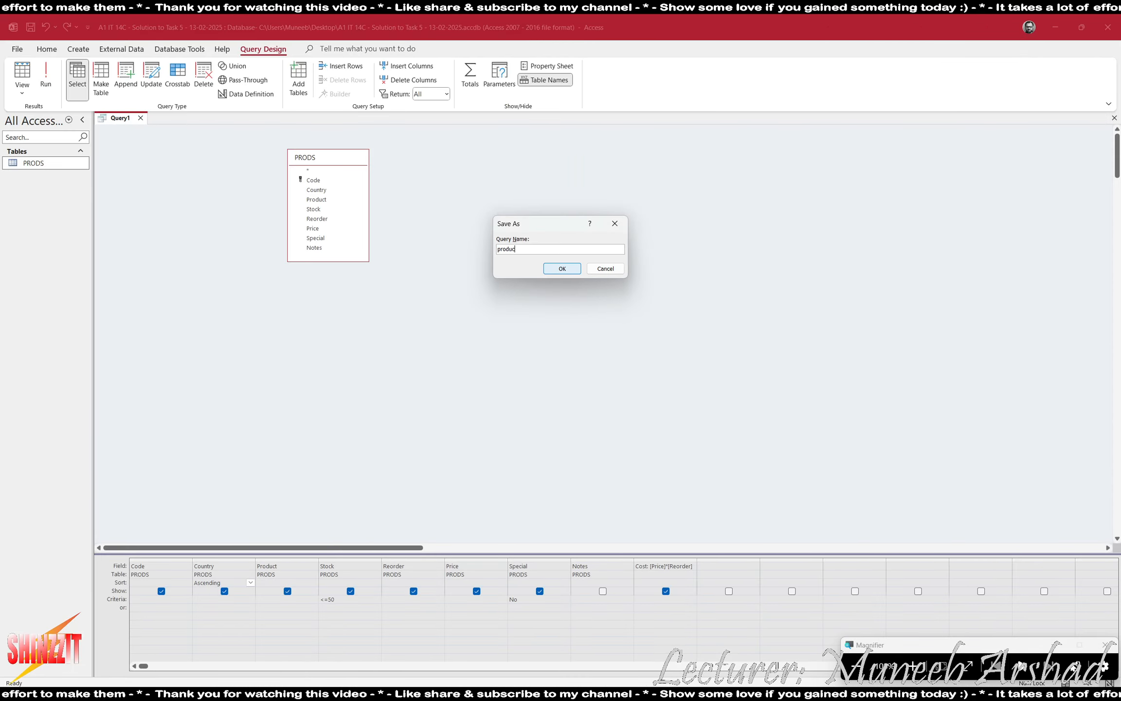
{"action": "key", "text": "BackSpace"}
{"action": "key", "text": "BackSpace"}
{"action": "key", "text": "BackSpace"}
{"action": "key", "text": "BackSpace"}
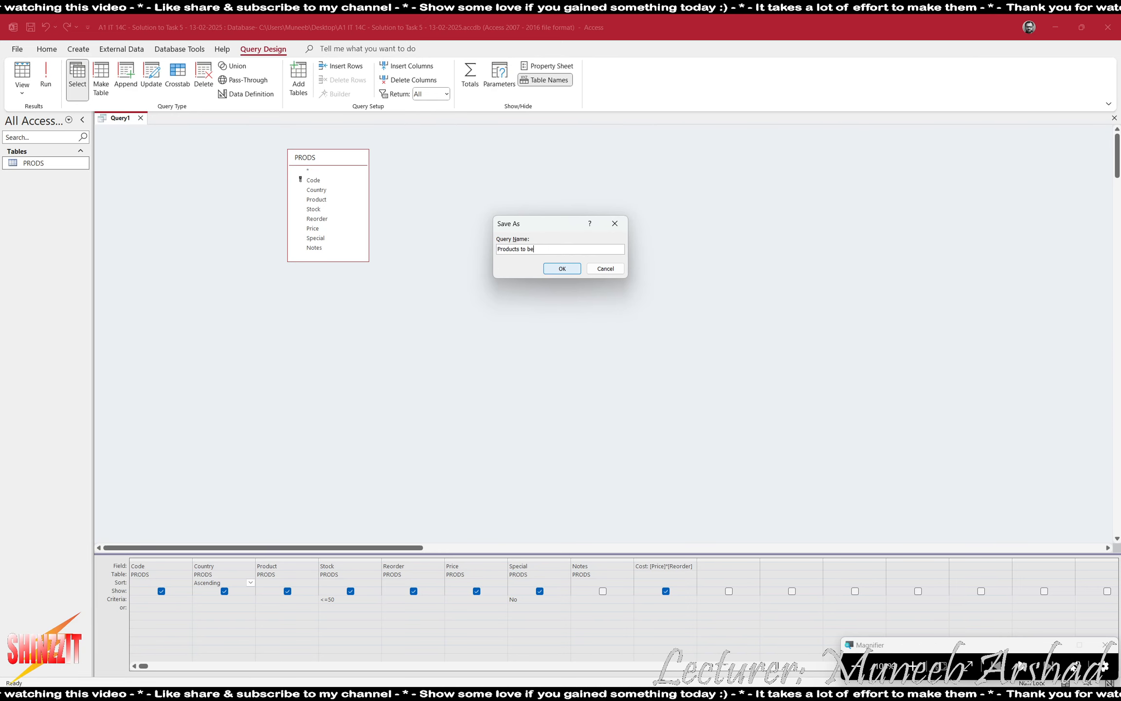
{"action": "type", "text": "Products to be reordered"}
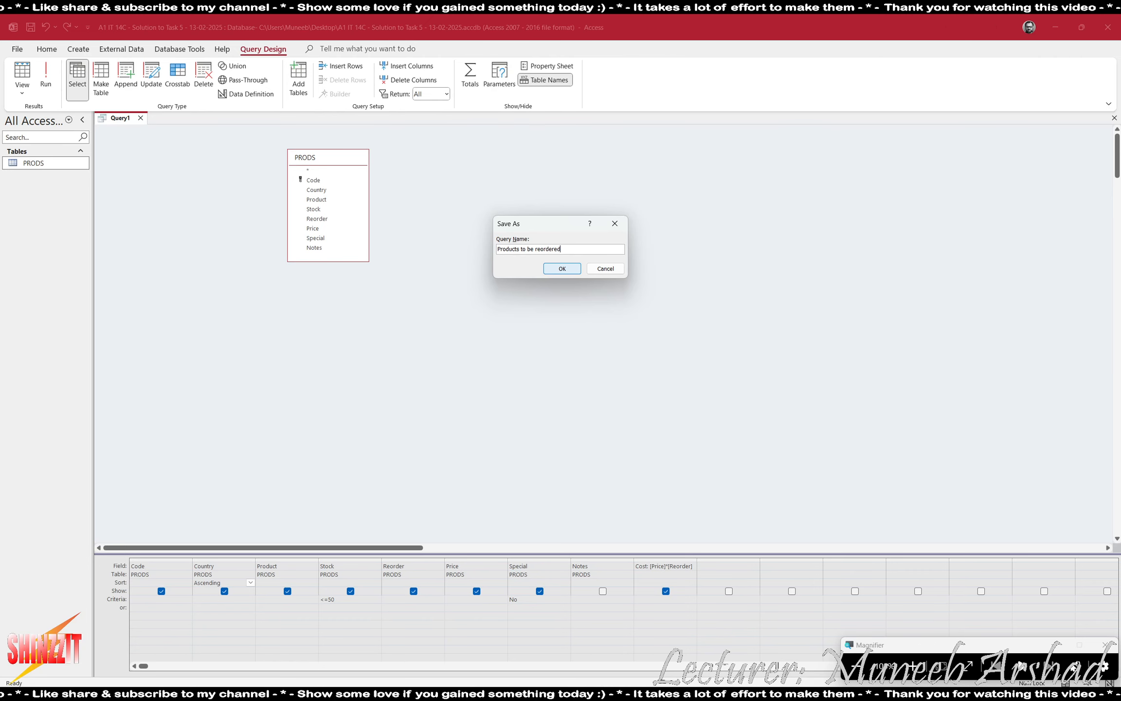
{"action": "left_click", "coordinate": [559, 269]}
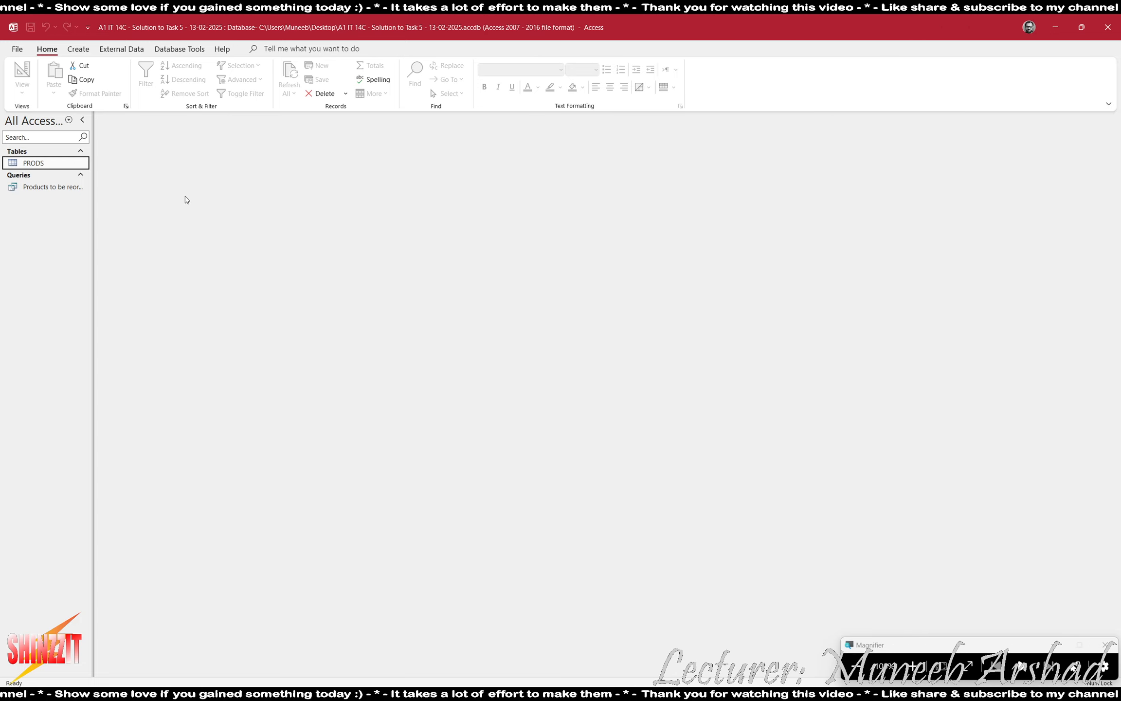
Start the Report Wizard on the Products to be reordered query with all its fields, without any grouping or sorting.
{"action": "left_click", "coordinate": [58, 188]}
{"action": "left_click", "coordinate": [85, 53]}
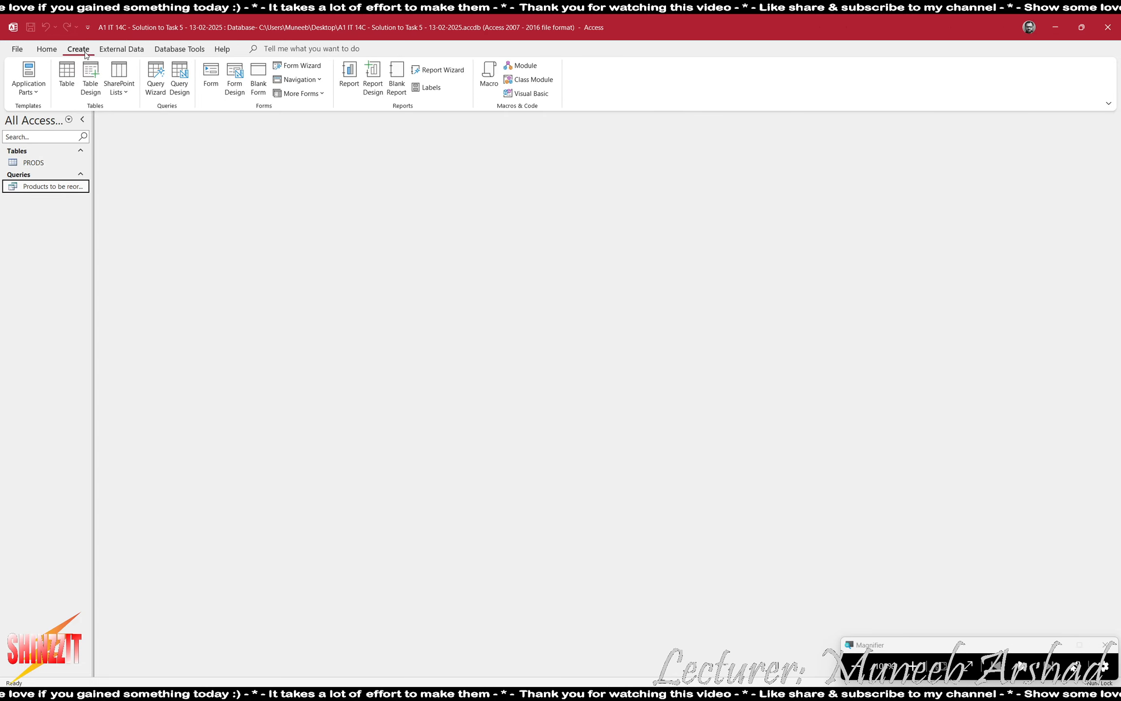
{"action": "left_click", "coordinate": [446, 69]}
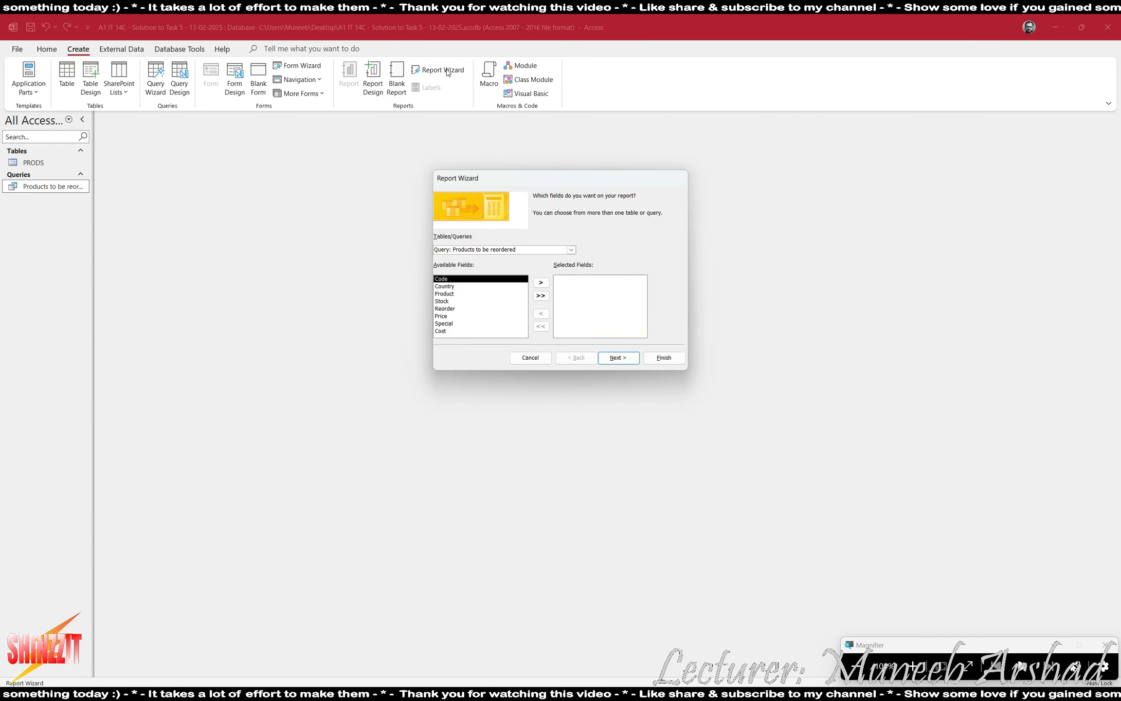
{"action": "left_click", "coordinate": [540, 296]}
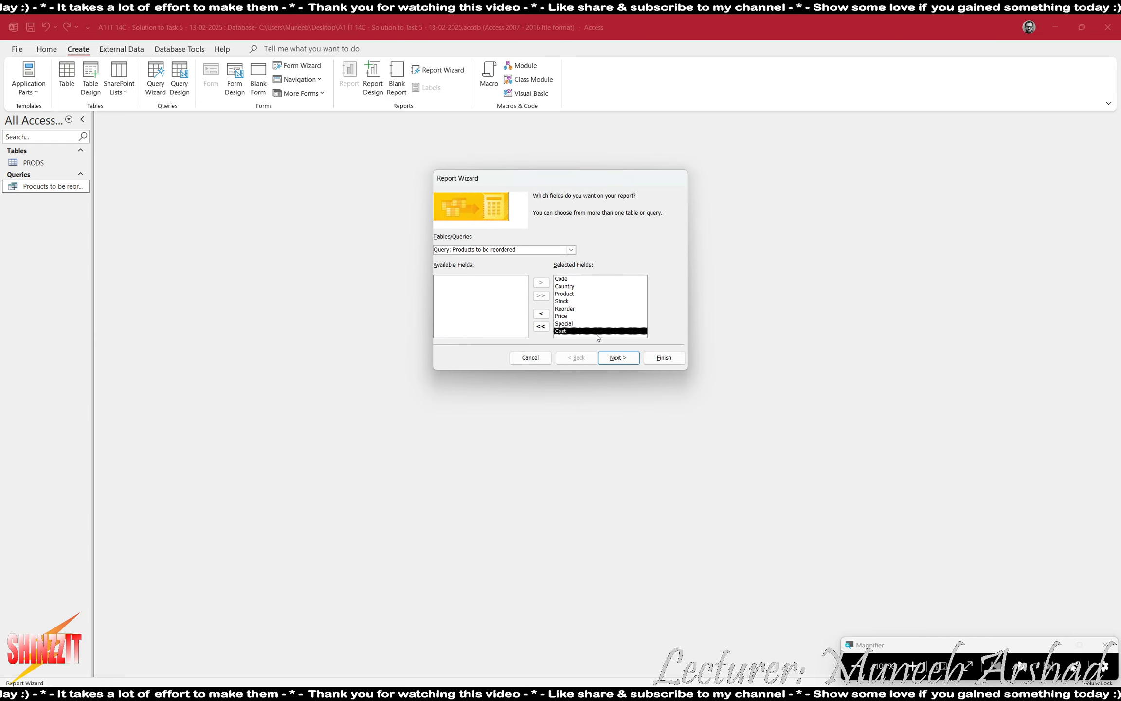
{"action": "left_click", "coordinate": [626, 360]}
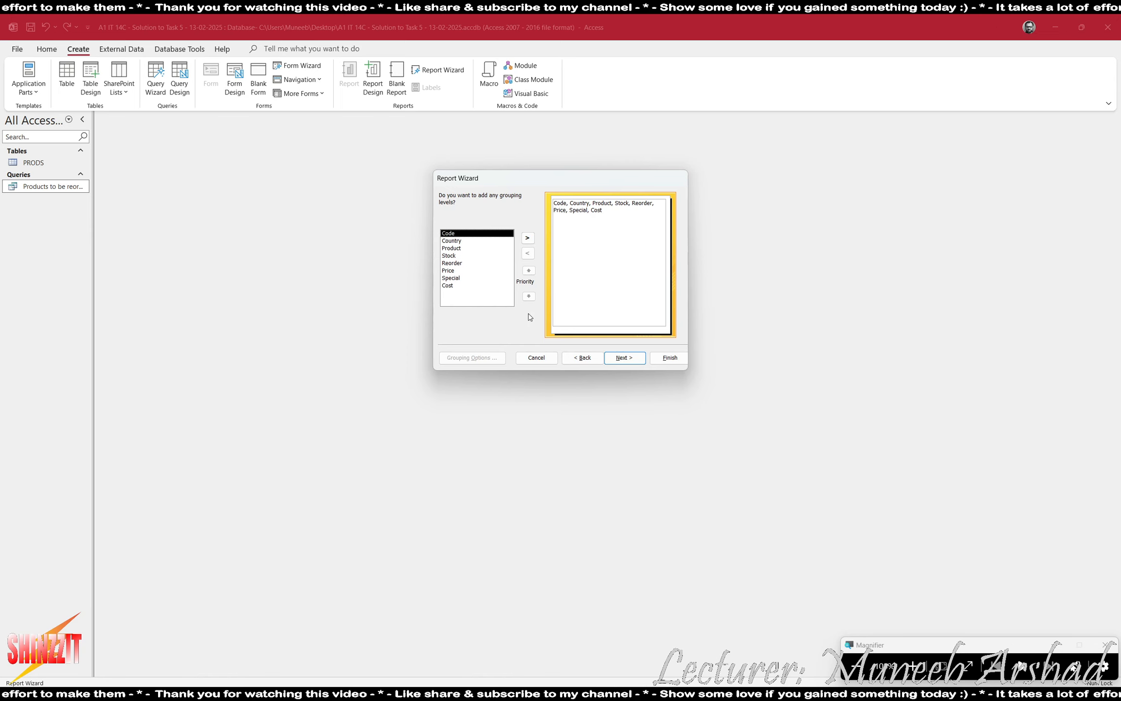
{"action": "left_click", "coordinate": [618, 357]}
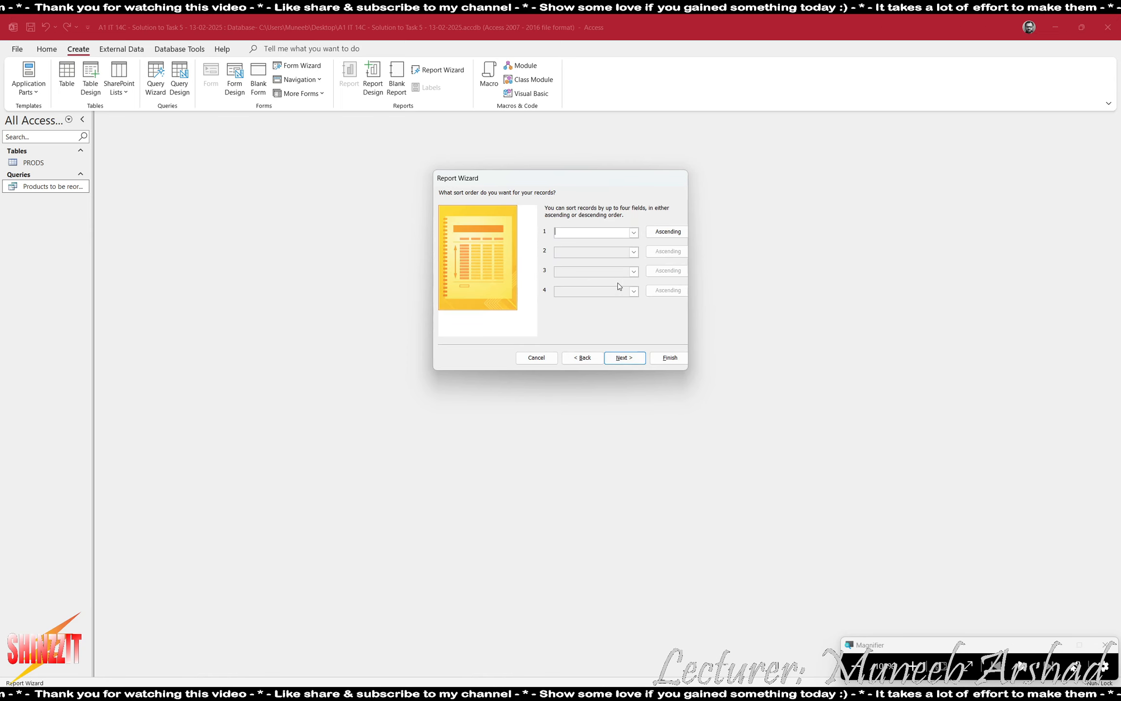
{"action": "left_click", "coordinate": [628, 358]}
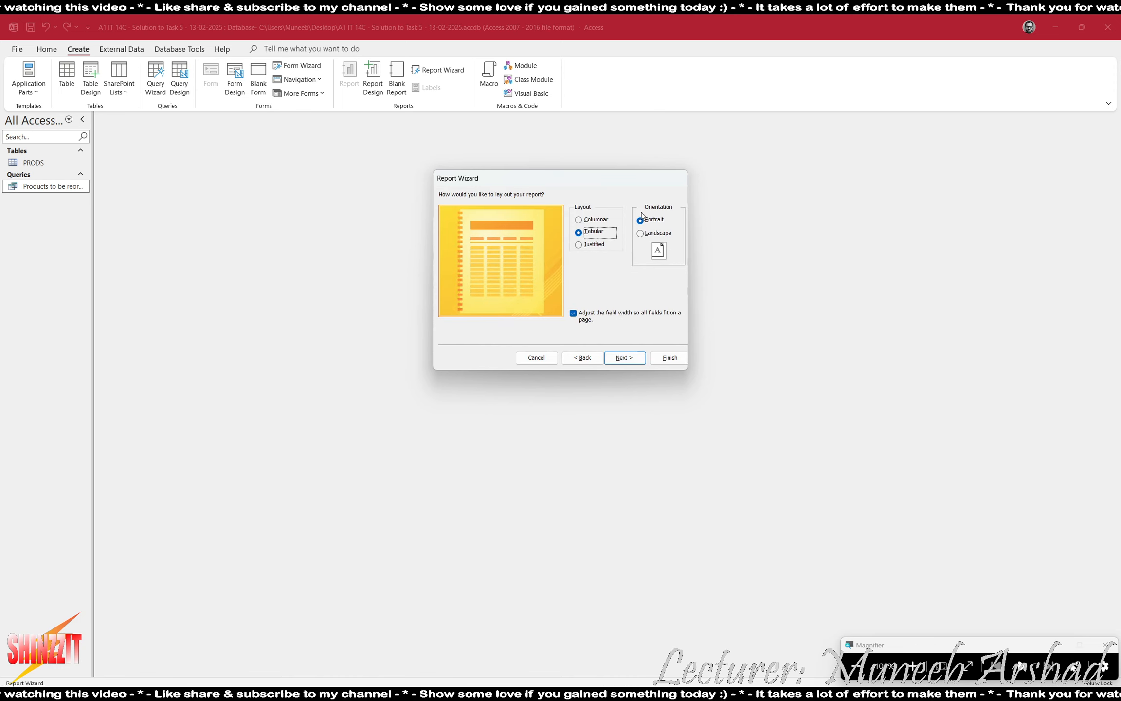
Set the report to landscape orientation without automatic field width adjustment, and finish it with the title Products to be reordered.
{"action": "left_click", "coordinate": [657, 234]}
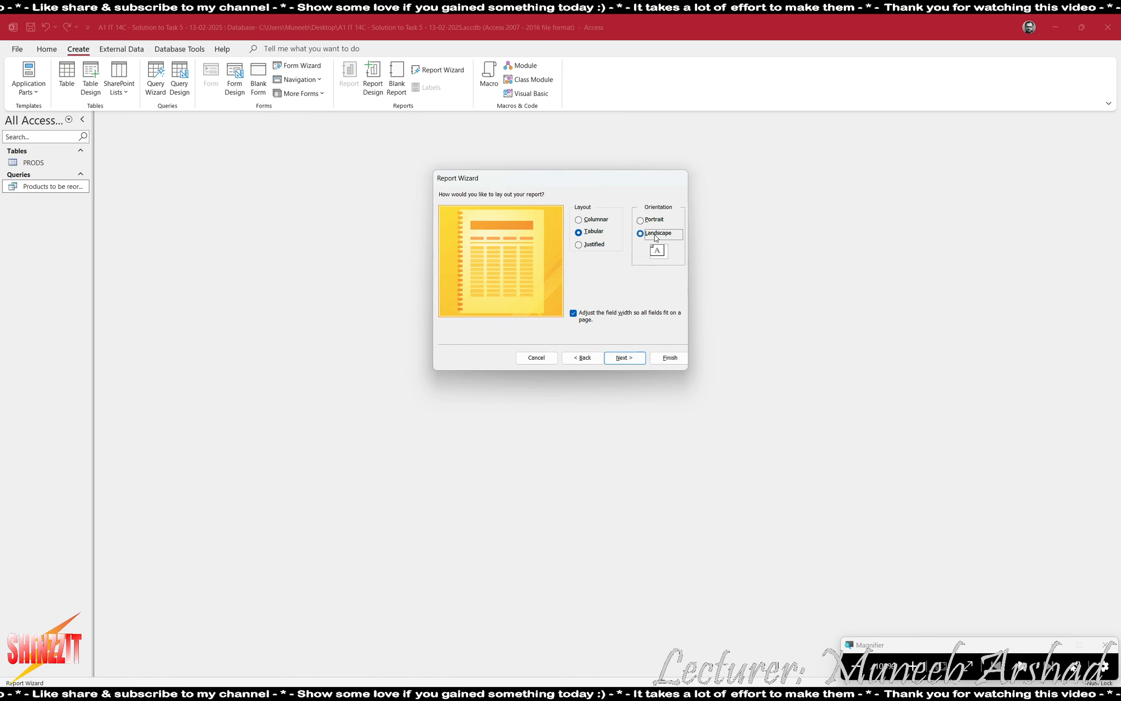
{"action": "left_click", "coordinate": [573, 316]}
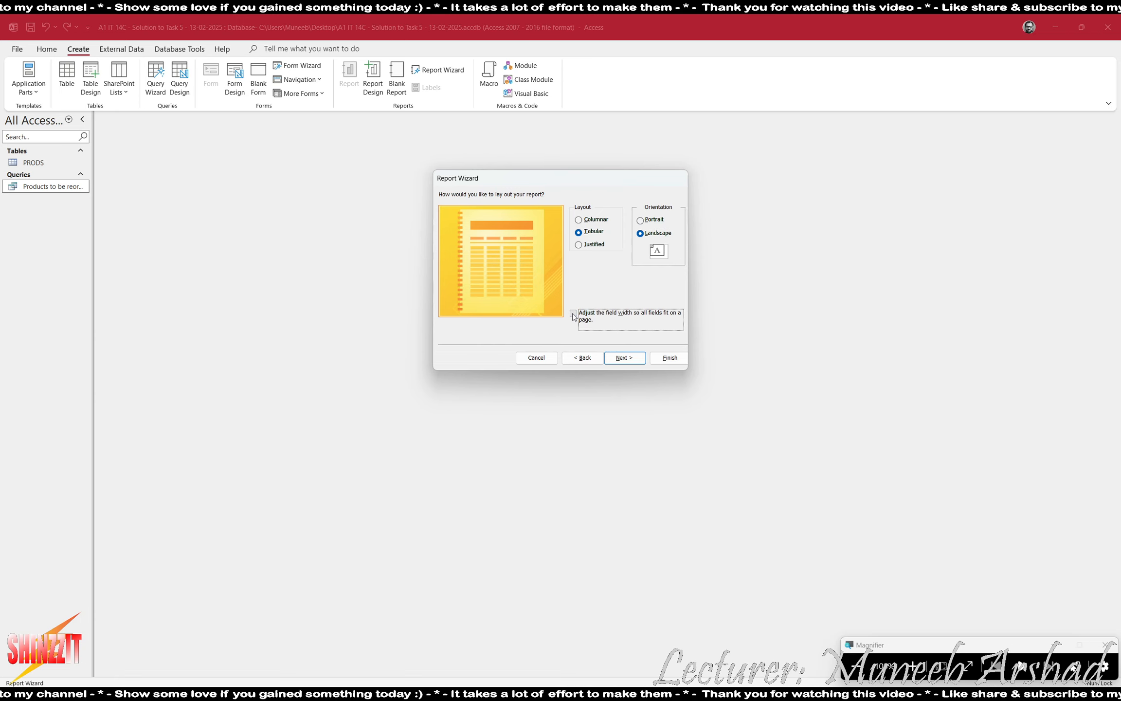
{"action": "left_click", "coordinate": [626, 358]}
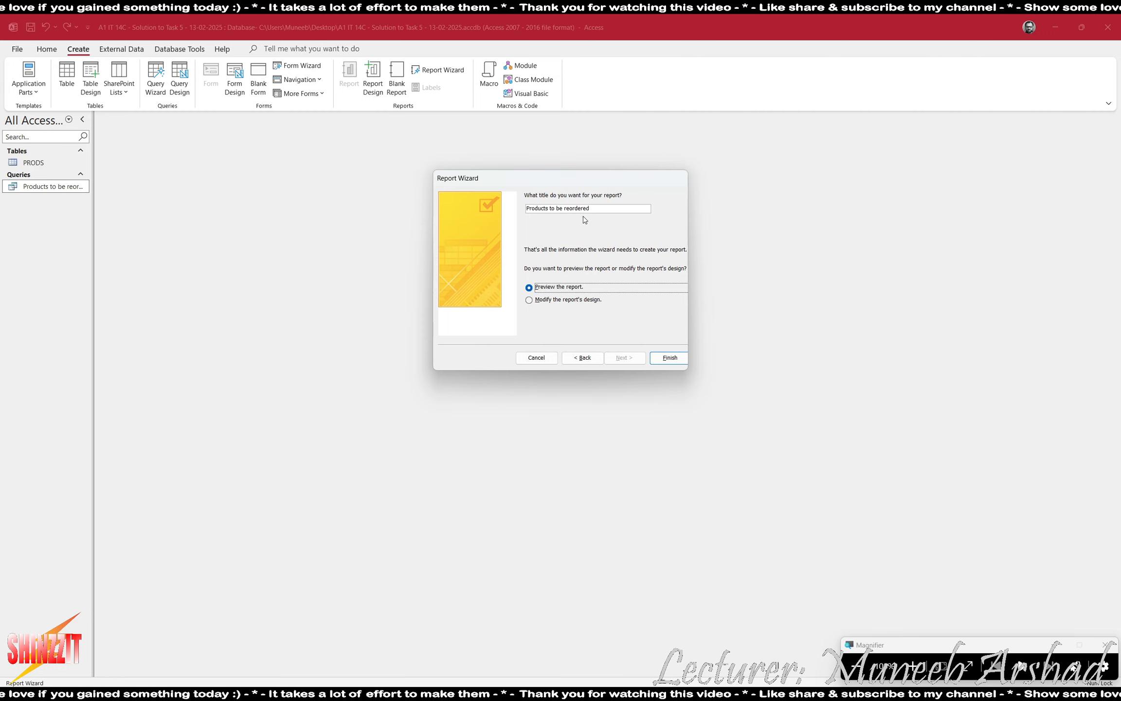
{"action": "left_click", "coordinate": [664, 358]}
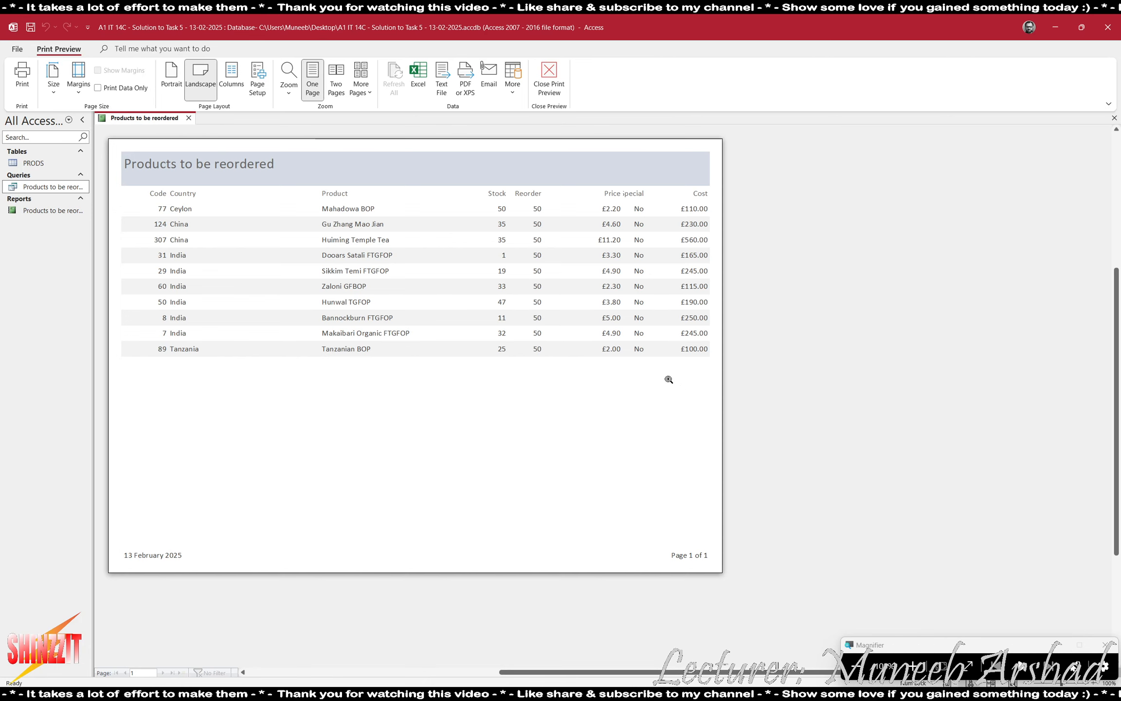
Close the print preview, show the report in Layout View and narrow the Country column, including its heading, to fit the entries.
{"action": "left_click", "coordinate": [548, 90]}
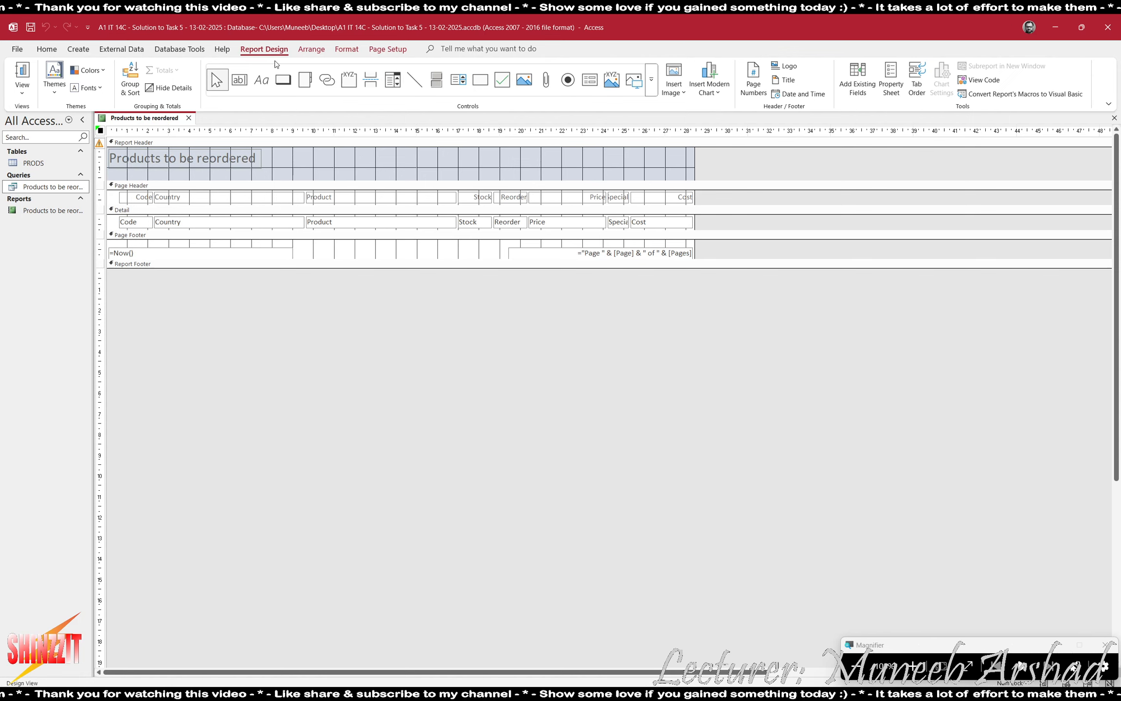
{"action": "left_click", "coordinate": [23, 82]}
{"action": "left_click", "coordinate": [47, 157]}
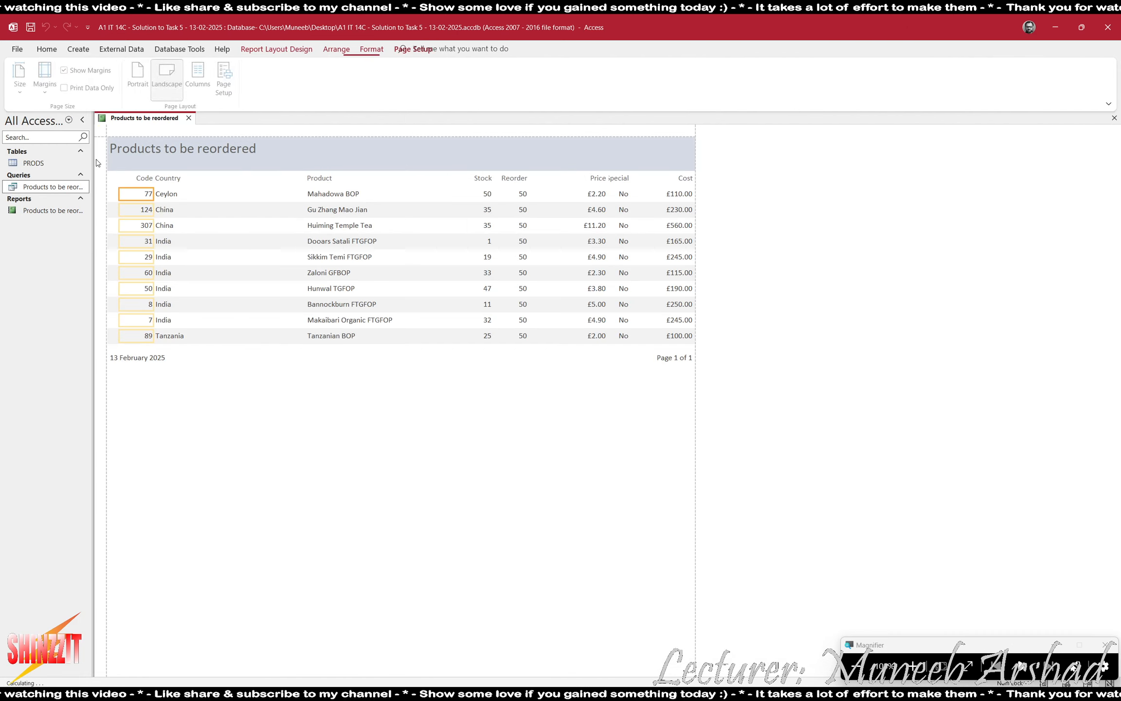
{"action": "left_click", "coordinate": [138, 179]}
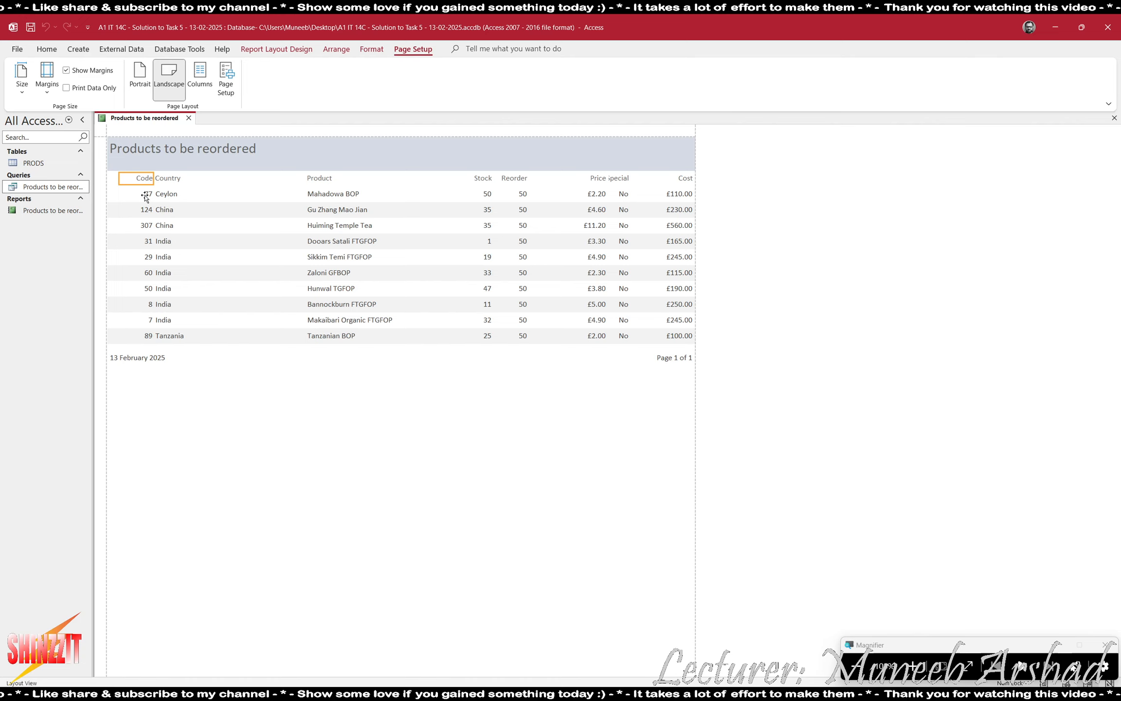
{"action": "left_click", "coordinate": [145, 196]}
{"action": "left_click", "coordinate": [170, 179]}
{"action": "left_click", "coordinate": [177, 195]}
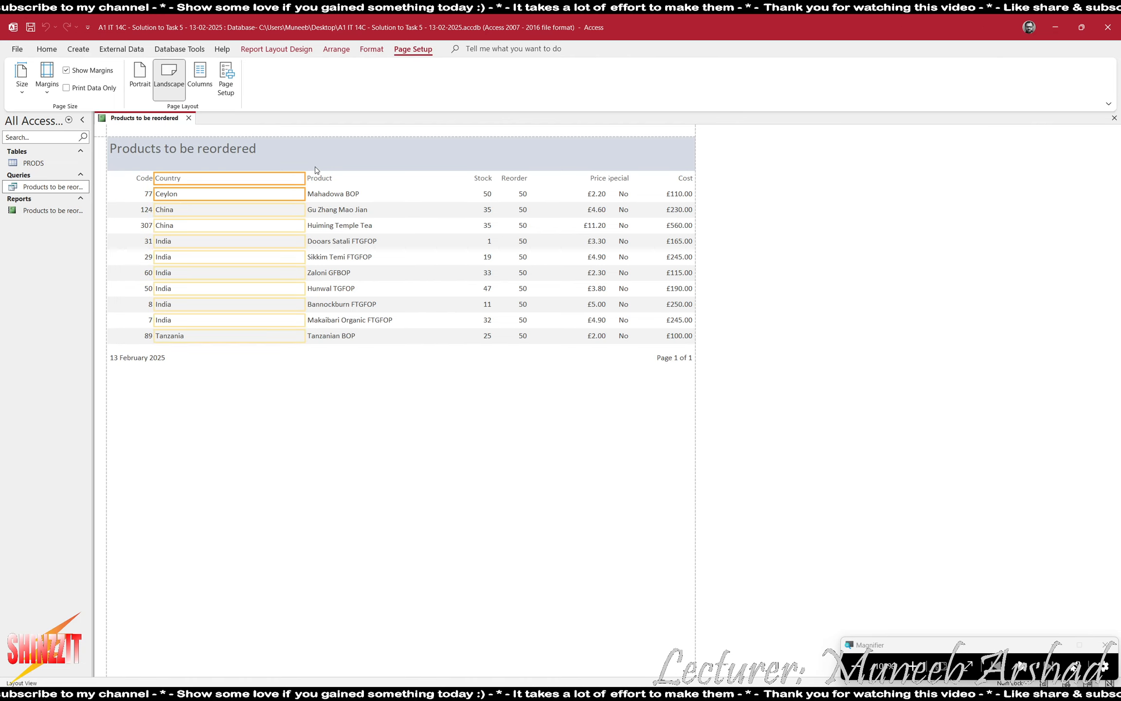
{"action": "left_click_drag", "start_coordinate": [302, 181], "coordinate": [190, 182]}
{"action": "left_click", "coordinate": [178, 181]}
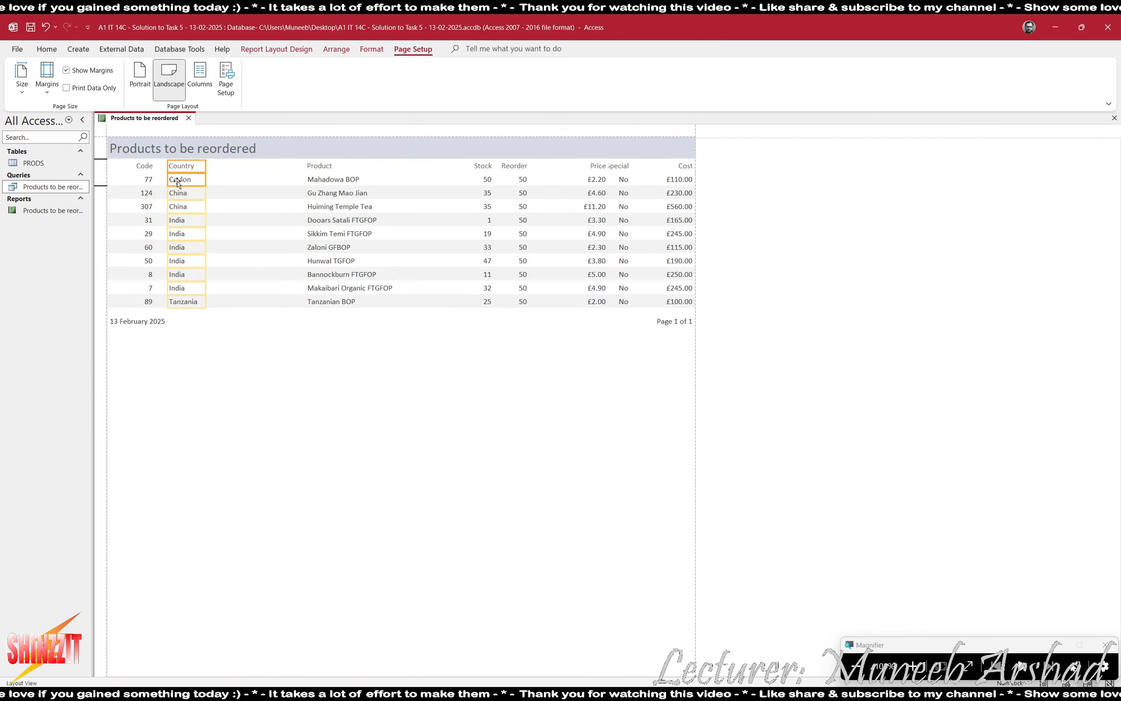
Move the Country heading and values to the right to leave a clear gap after the Code column.
{"action": "key", "text": "Right"}
{"action": "key", "text": "Right"}
{"action": "key", "text": "Right"}
{"action": "key", "text": "Right"}
{"action": "key", "text": "Right"}
{"action": "key", "text": "Right"}
{"action": "key", "text": "Right"}
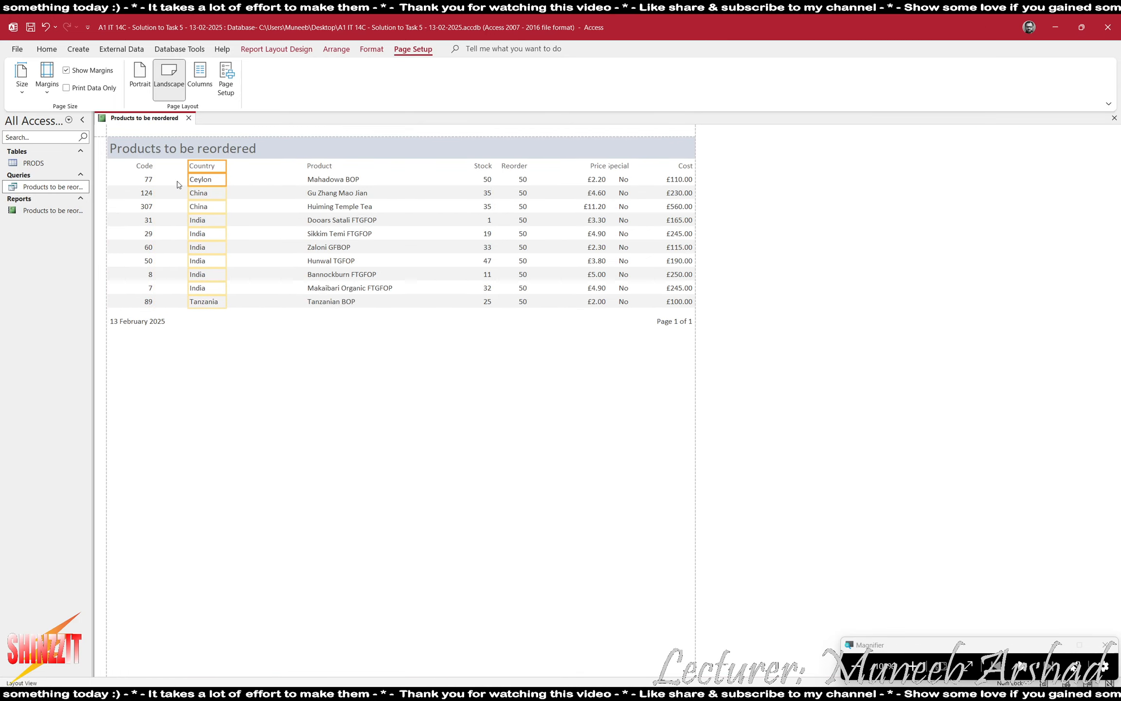
{"action": "key", "text": "Right"}
{"action": "key", "text": "Right"}
{"action": "key", "text": "Right"}
{"action": "key", "text": "Right"}
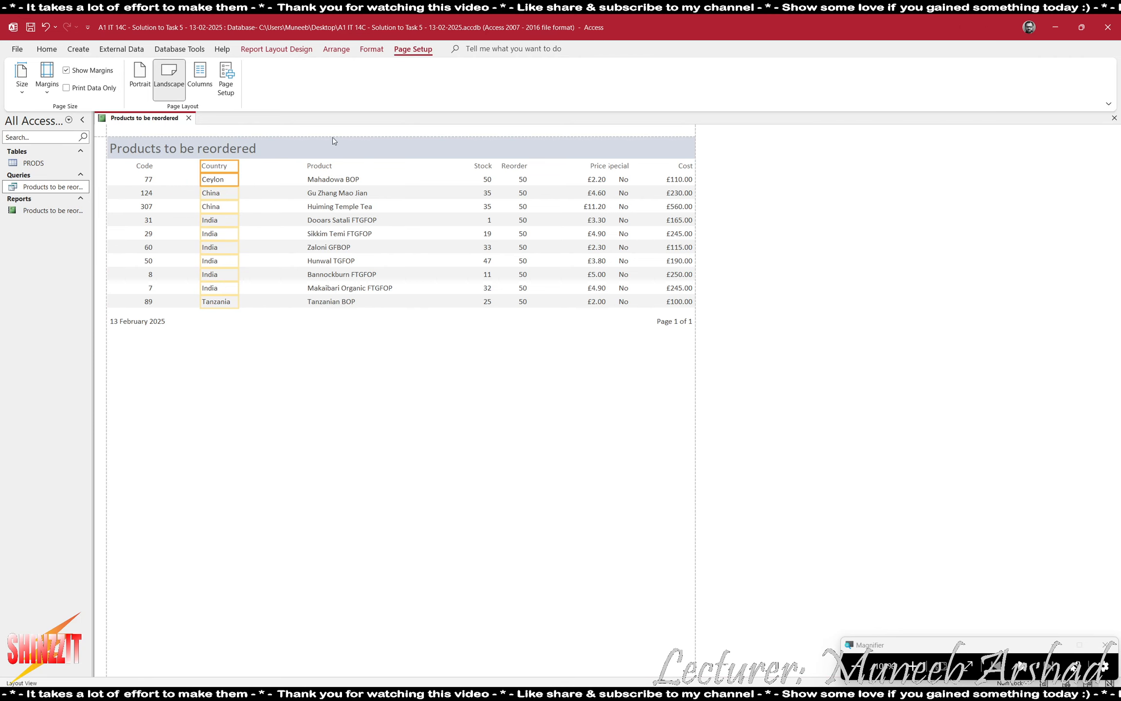
Narrow the Product column to fit its longest entry and place it closer to the Country column.
{"action": "left_click", "coordinate": [325, 168]}
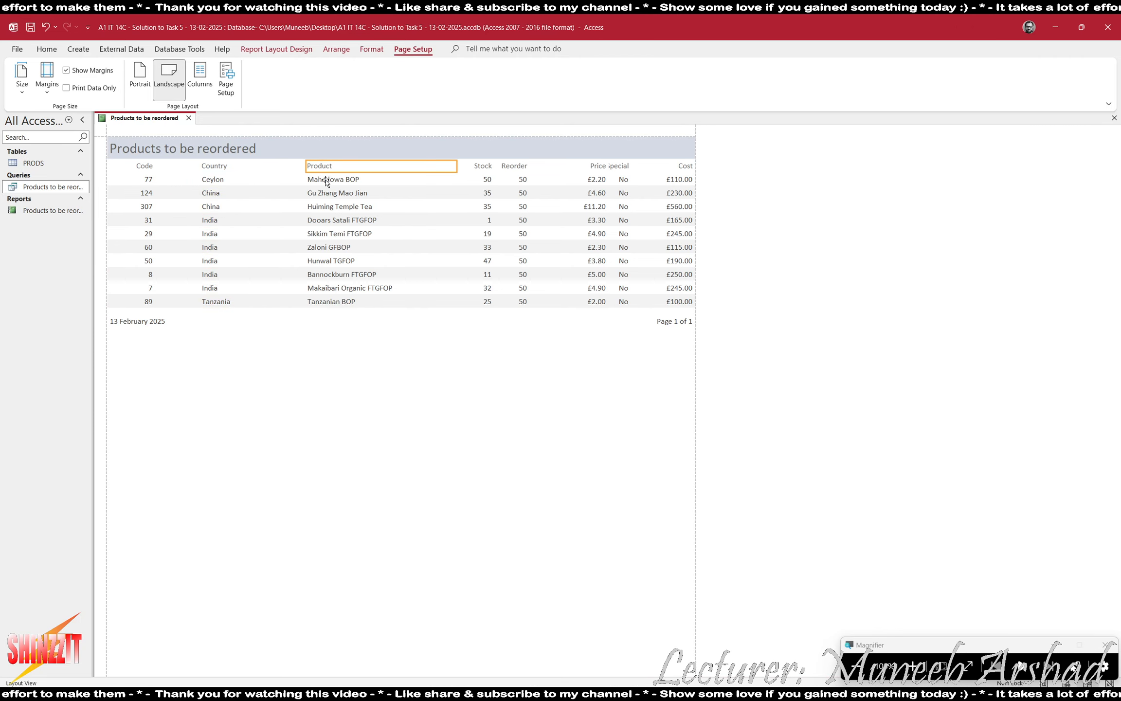
{"action": "left_click", "coordinate": [325, 181], "text": "shift"}
{"action": "left_click_drag", "start_coordinate": [456, 167], "coordinate": [400, 168]}
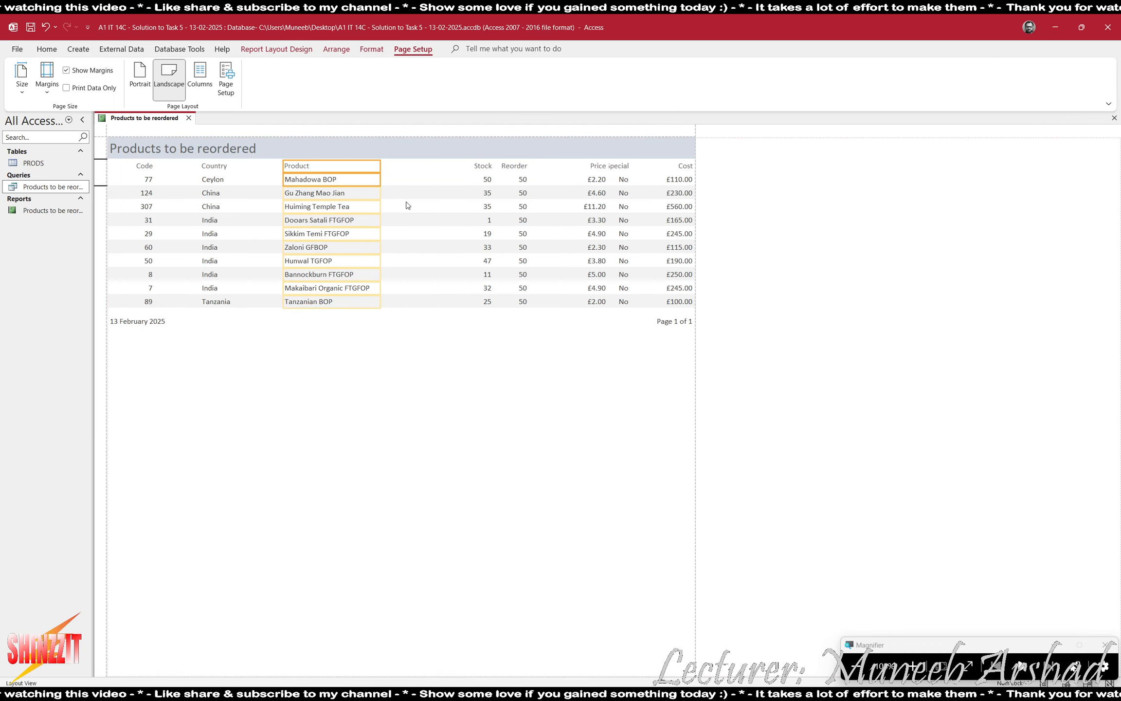
Move the Stock heading and values left, closer to the Product column.
{"action": "left_click", "coordinate": [487, 164]}
{"action": "left_click", "coordinate": [489, 181], "text": "shift"}
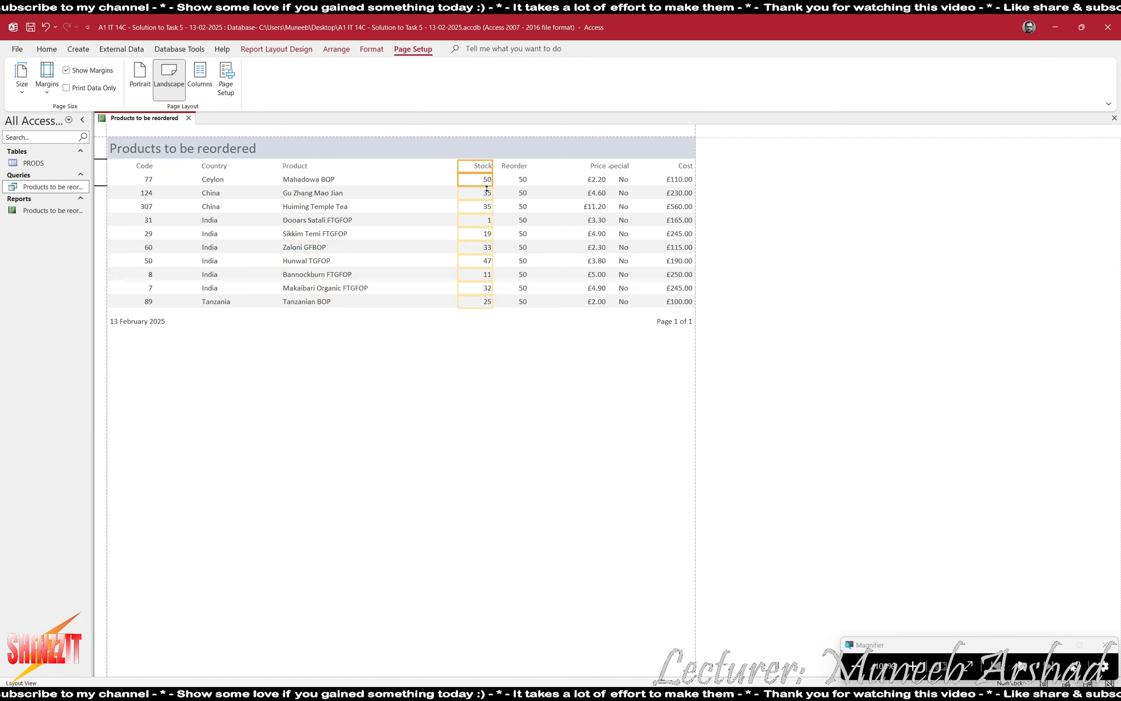
{"action": "key", "text": "Left"}
{"action": "key", "text": "Left"}
{"action": "key", "text": "Left"}
{"action": "key", "text": "Left"}
{"action": "key", "text": "Left"}
{"action": "key", "text": "Left"}
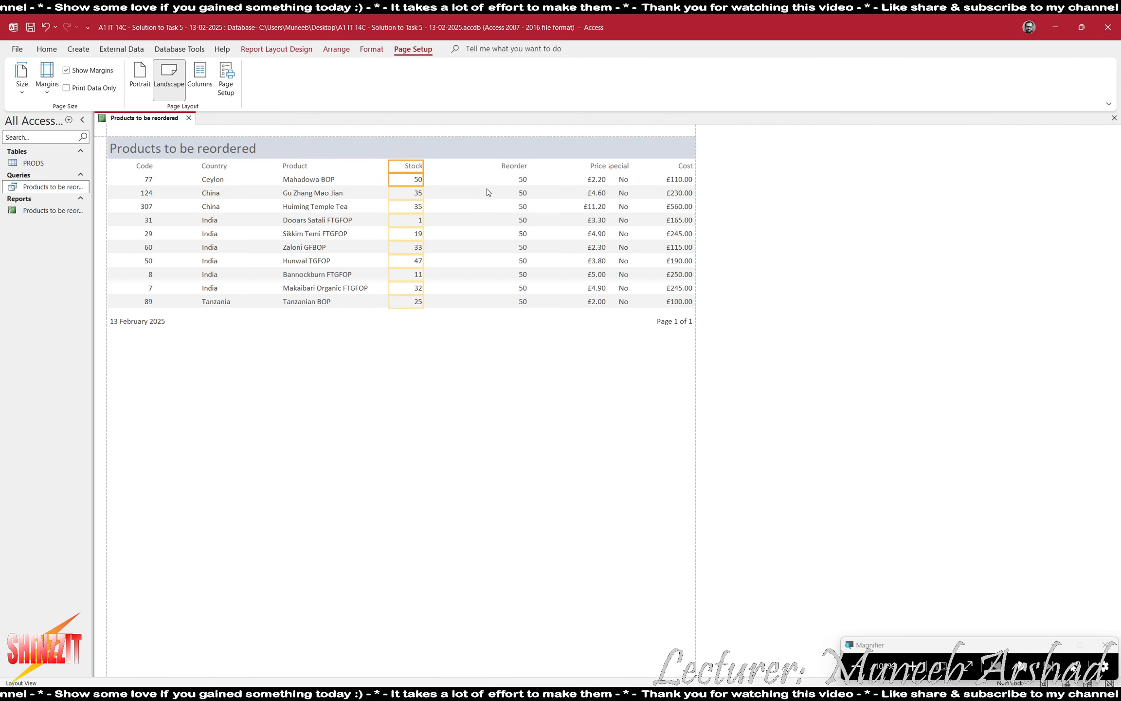
{"action": "key", "text": "Right"}
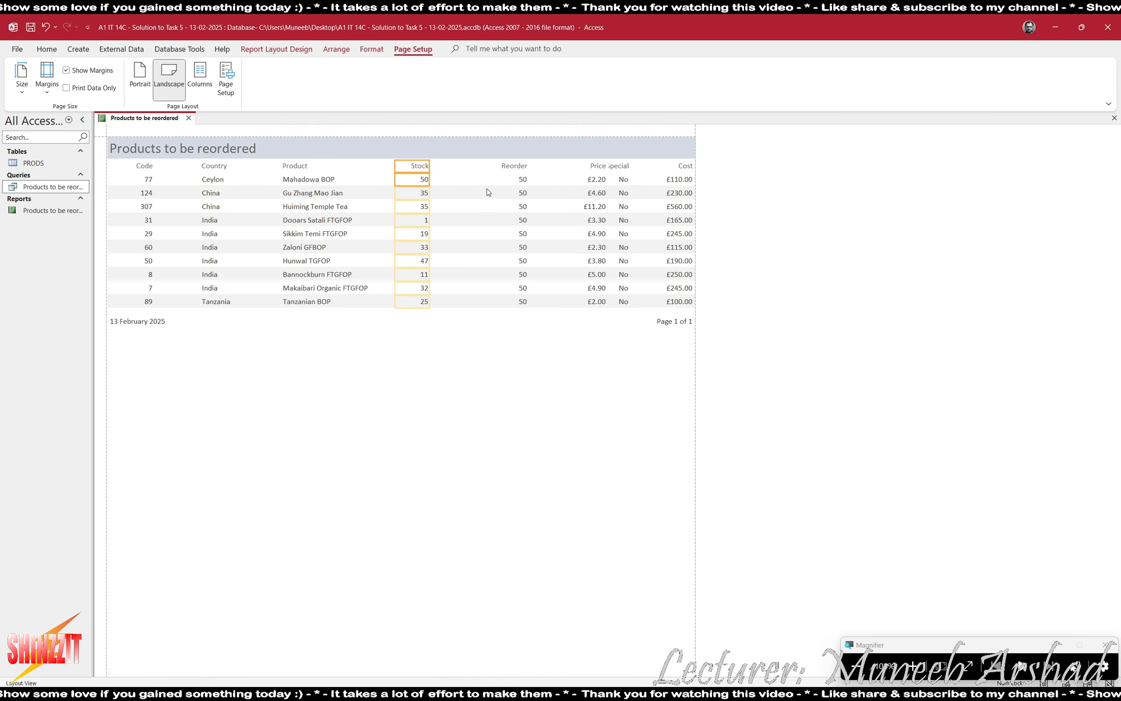
Move the Reorder heading and values left to space them evenly between the Stock and Price columns.
{"action": "left_click", "coordinate": [517, 164]}
{"action": "key", "text": "Left"}
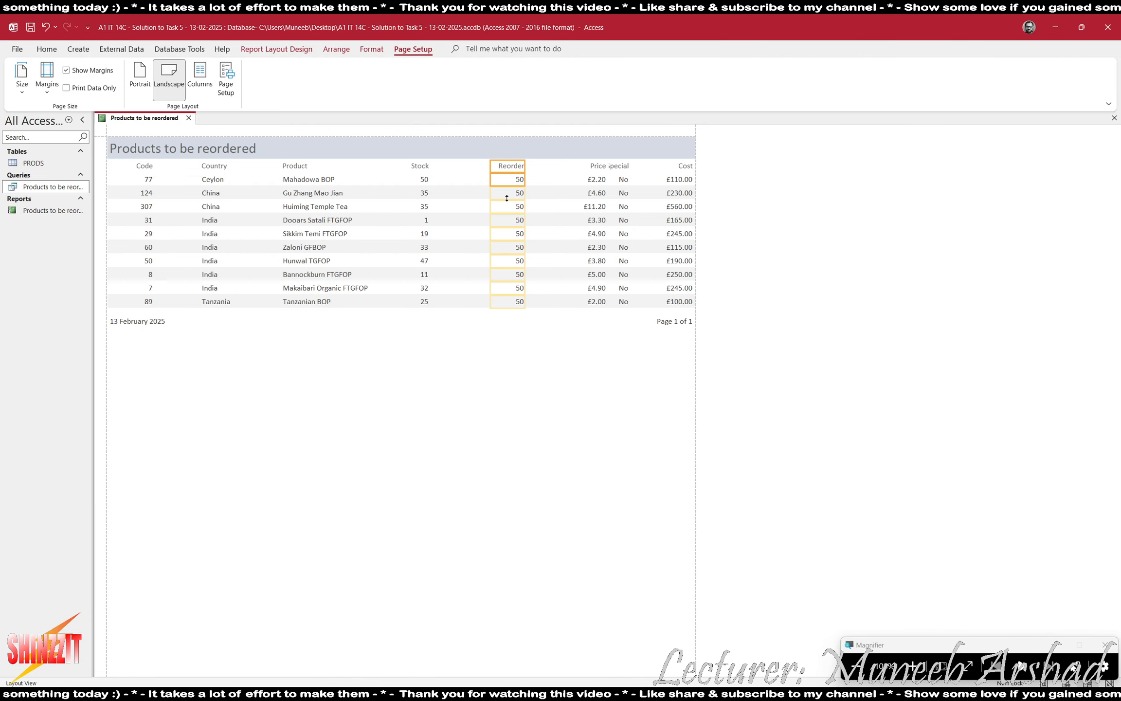
{"action": "key", "text": "Left"}
{"action": "key", "text": "Left"}
{"action": "key", "text": "Left"}
{"action": "key", "text": "Left"}
{"action": "key", "text": "Left"}
{"action": "key", "text": "Left"}
{"action": "key", "text": "Left"}
{"action": "key", "text": "Left"}
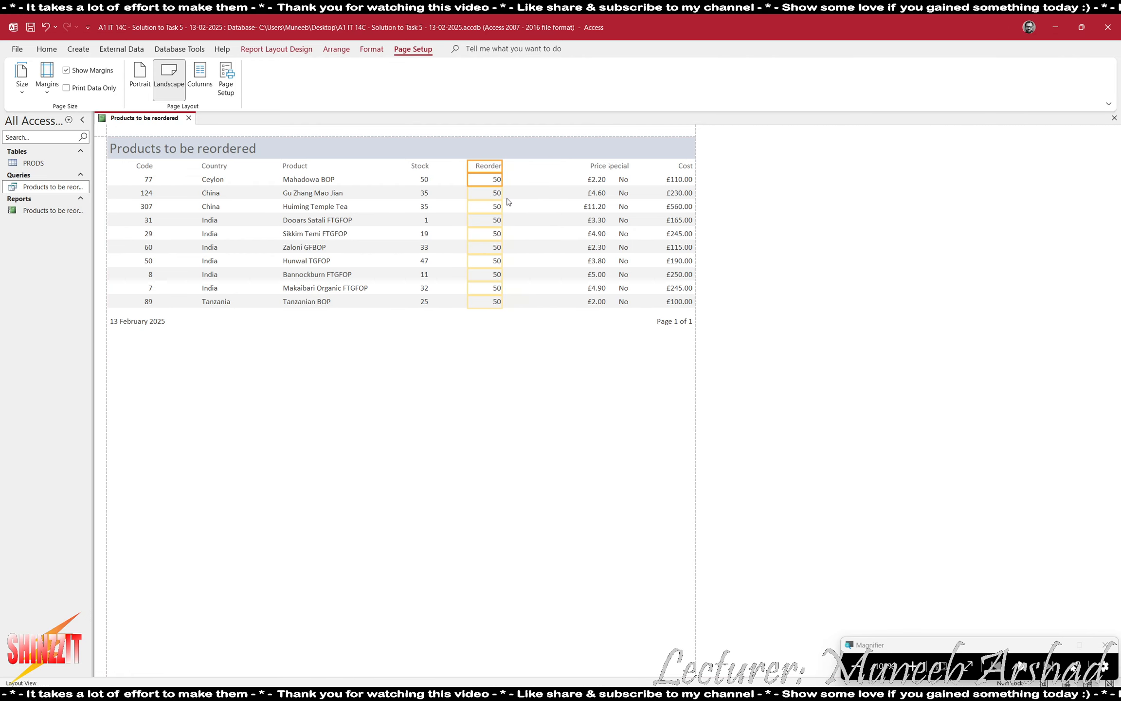
Narrow the Price column from its left edge and move it left, away from the Special column.
{"action": "left_click", "coordinate": [599, 165]}
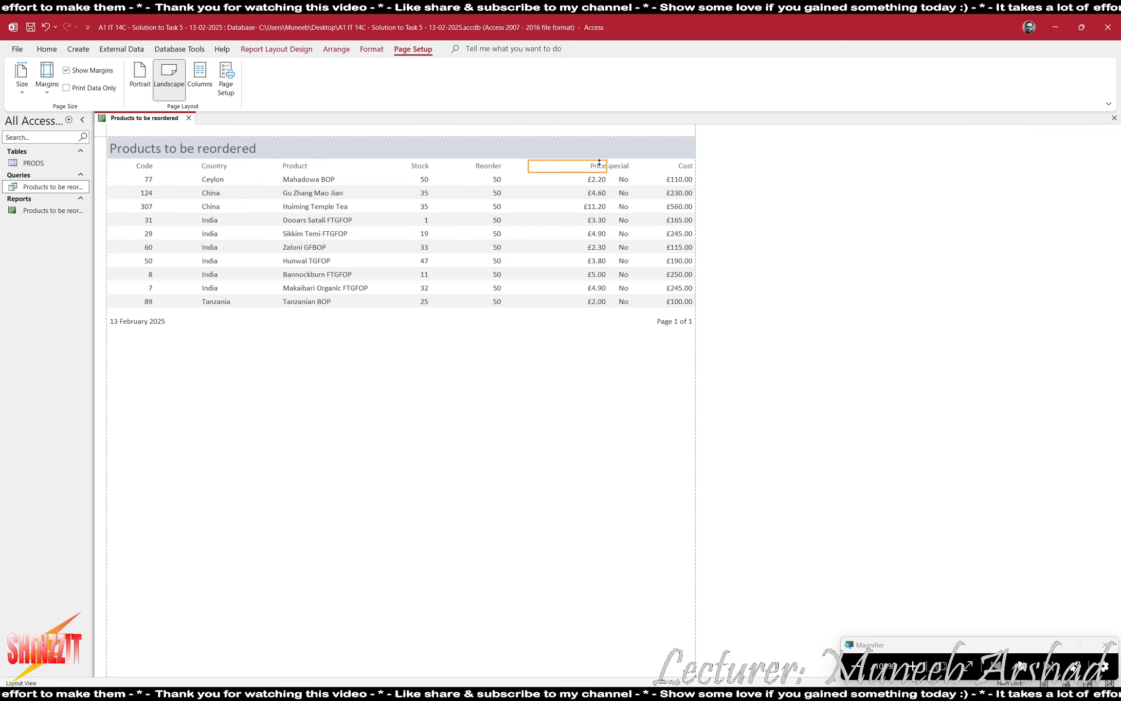
{"action": "left_click", "coordinate": [593, 181], "text": "shift"}
{"action": "left_click_drag", "start_coordinate": [529, 166], "coordinate": [578, 161]}
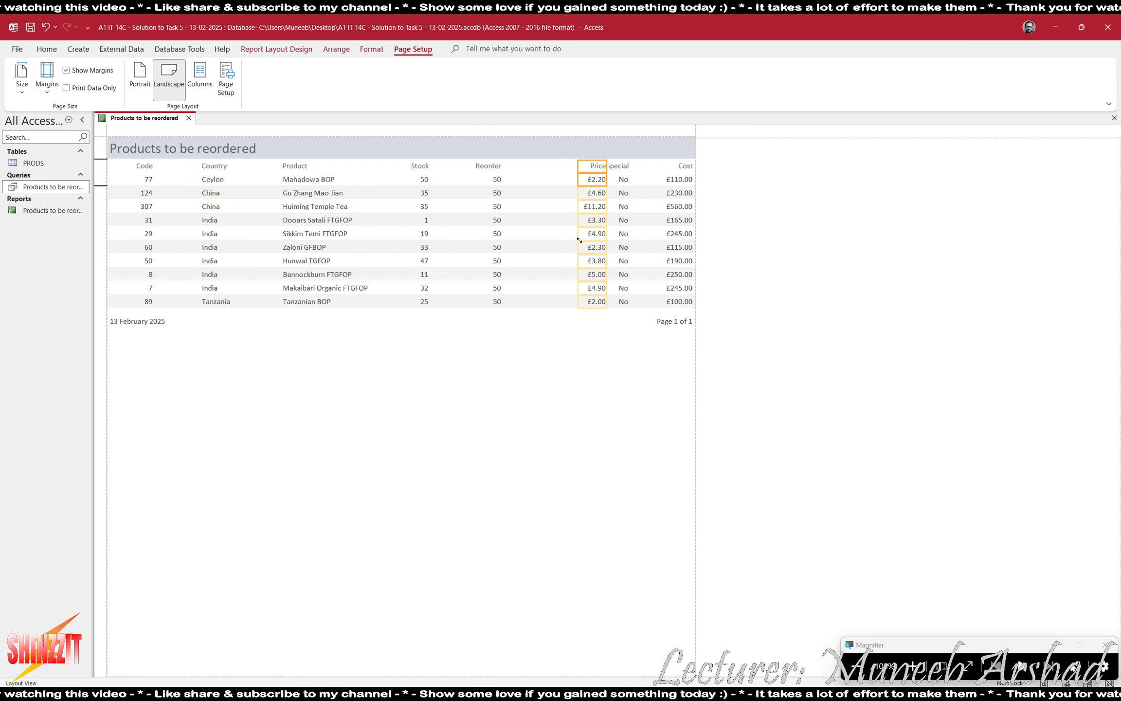
{"action": "left_click_drag", "start_coordinate": [579, 239], "coordinate": [539, 241]}
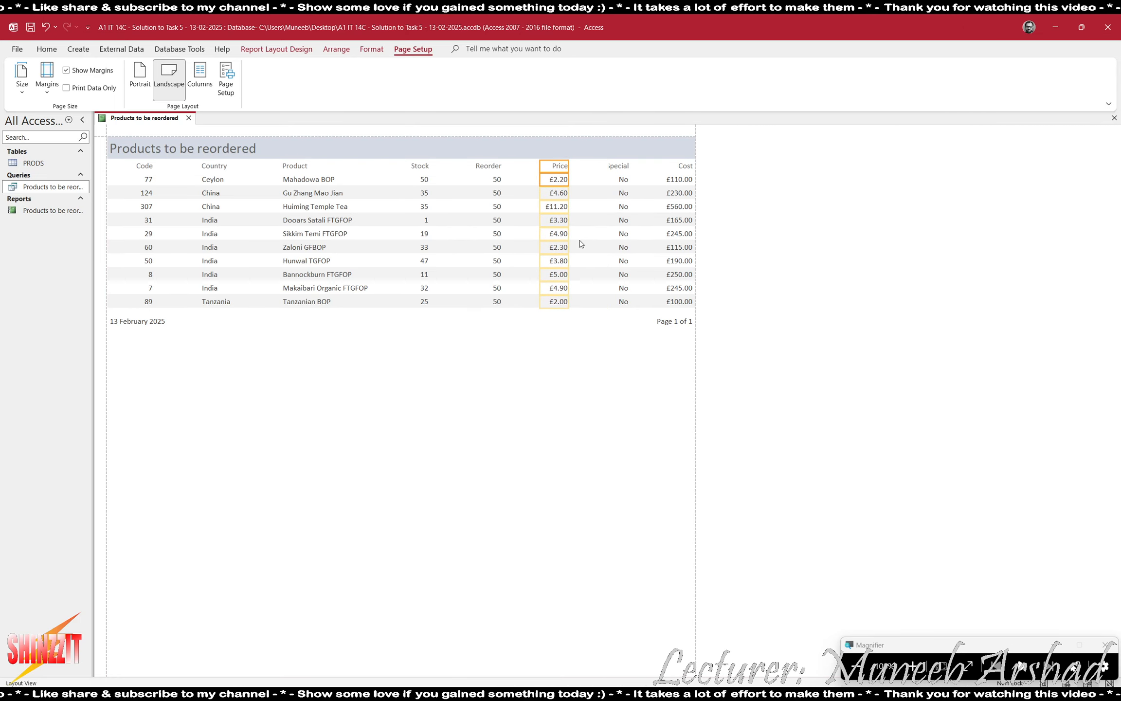
Widen the Special heading to show its full text and shift the Special values left beneath it.
{"action": "left_click", "coordinate": [615, 165]}
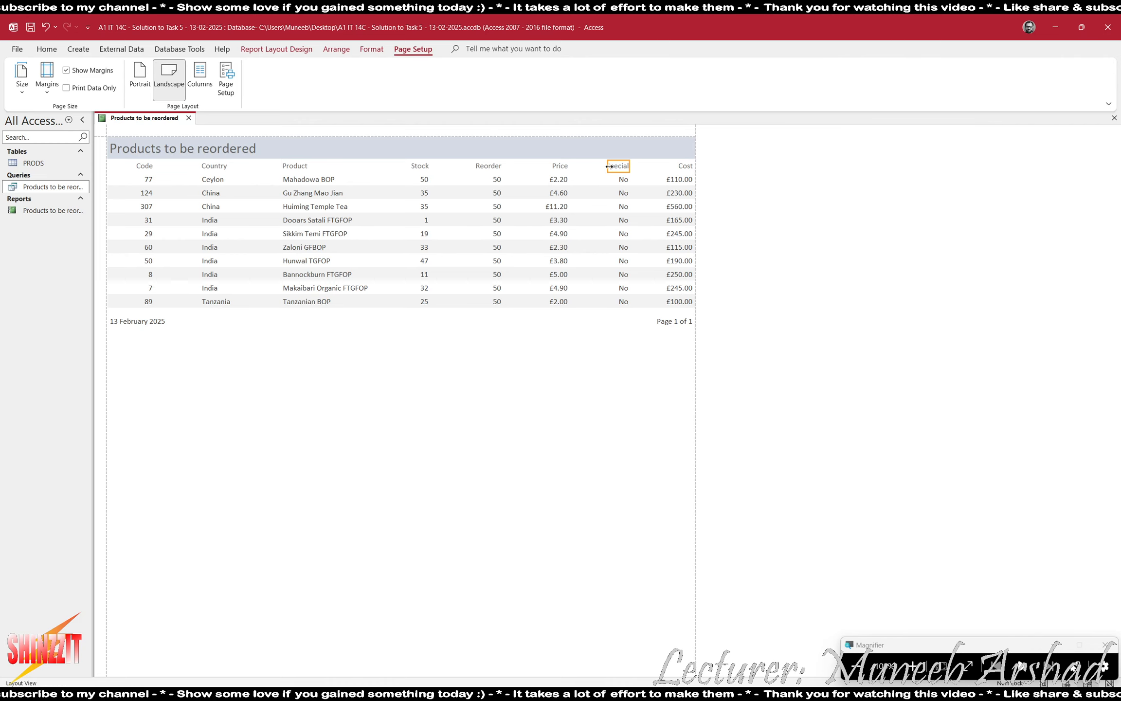
{"action": "left_click", "coordinate": [620, 178]}
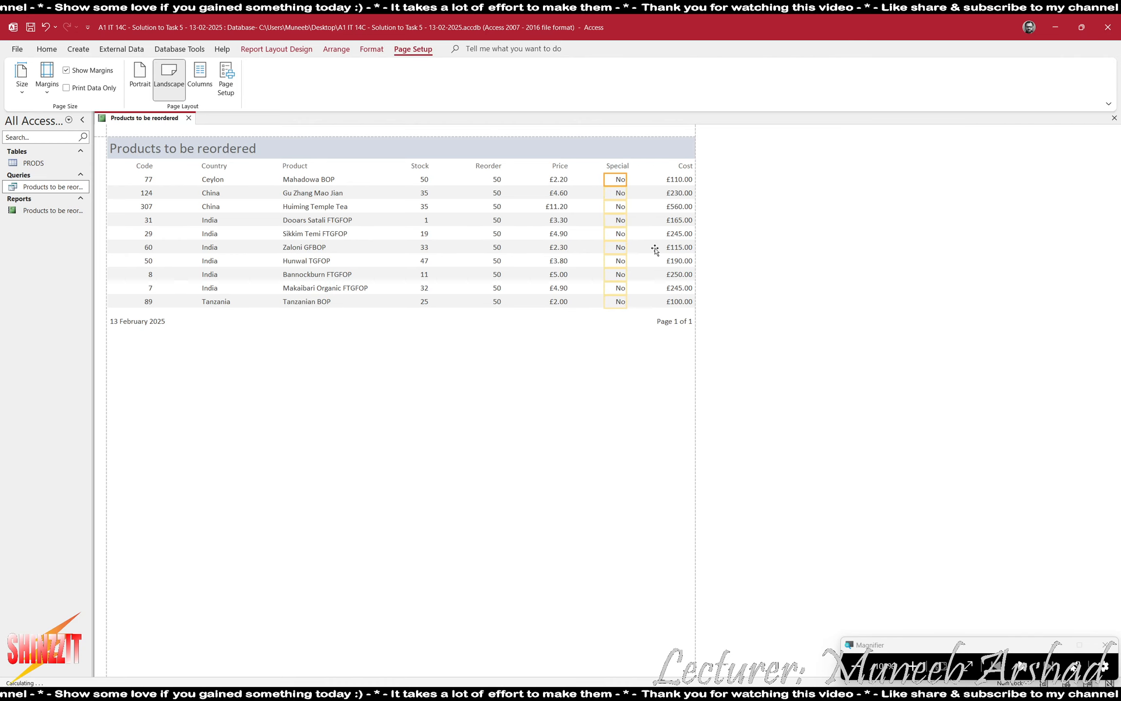
{"action": "key", "text": "Left"}
{"action": "key", "text": "Left"}
{"action": "left_click", "coordinate": [611, 414]}
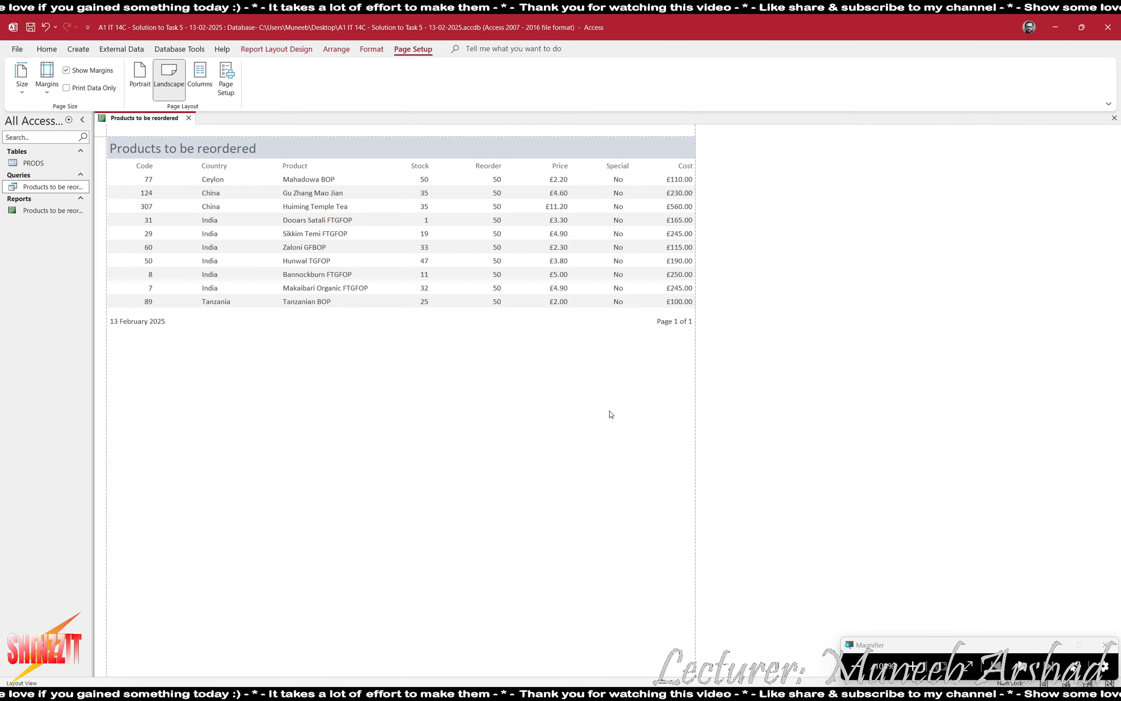
Highlight the exercise PDF's requirements for data and labels displayed in full and a single landscape page, and return to the Access report's layout design.
{"action": "key", "text": "alt+Tab"}
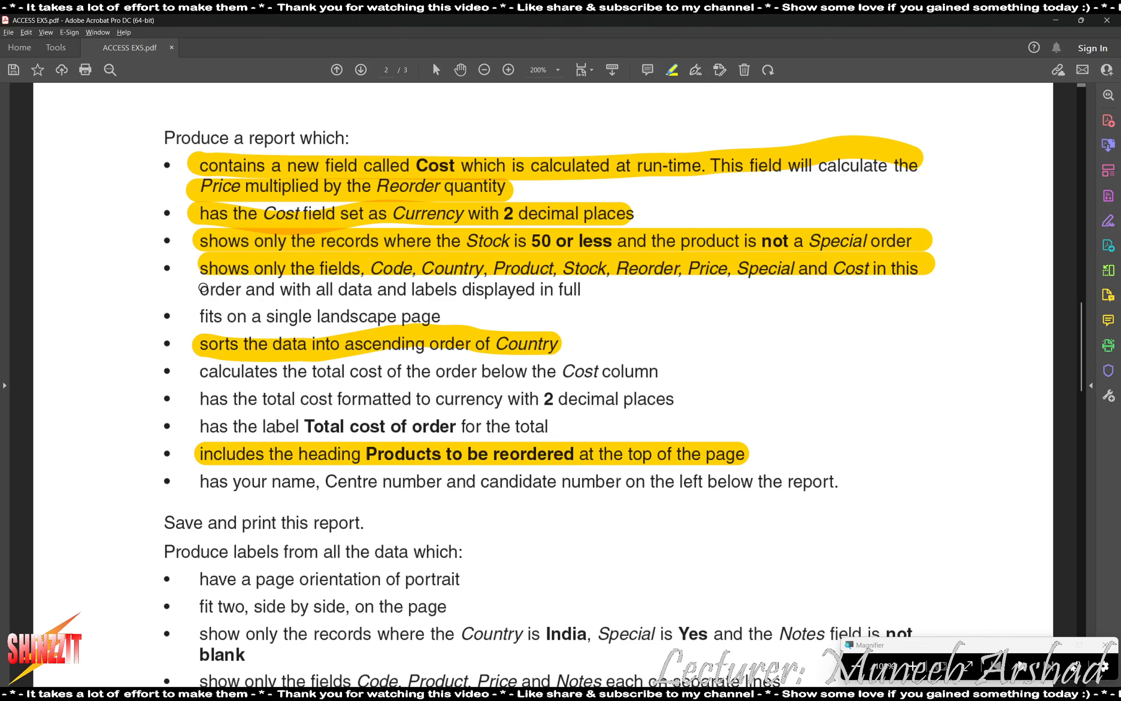
{"action": "mouse_move", "coordinate": [194, 288]}
{"action": "left_mouse_down"}
{"action": "mouse_move", "coordinate": [579, 289]}
{"action": "mouse_move", "coordinate": [567, 291]}
{"action": "left_mouse_up"}
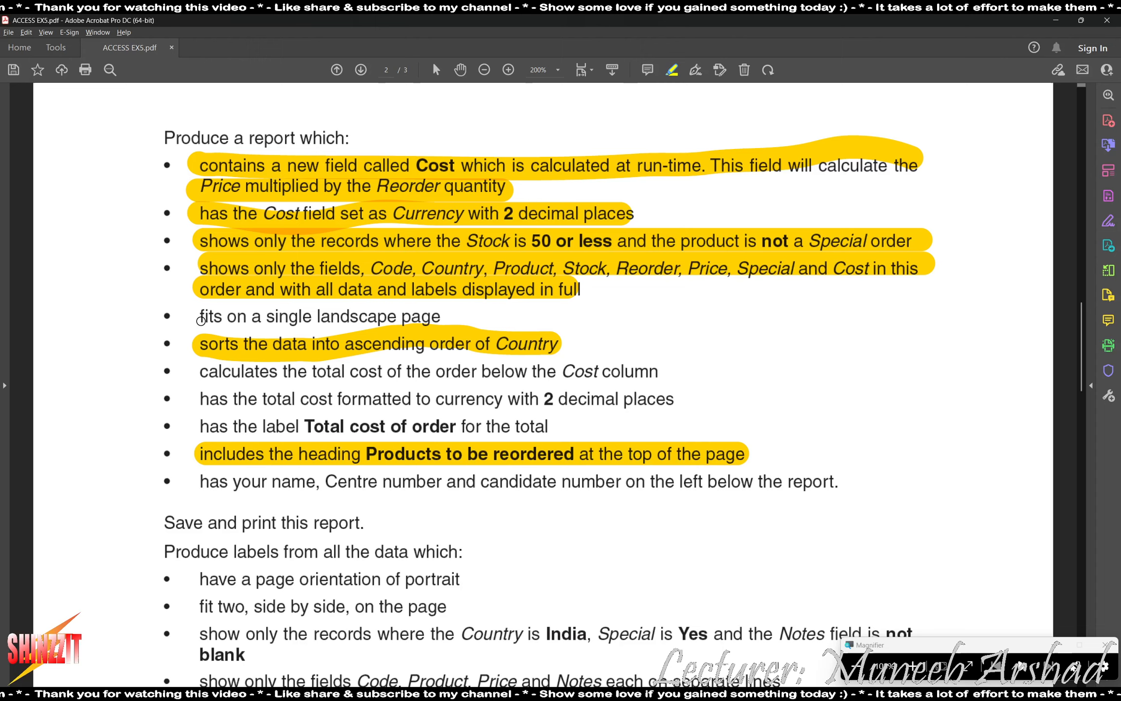
{"action": "left_click_drag", "start_coordinate": [195, 314], "coordinate": [449, 312]}
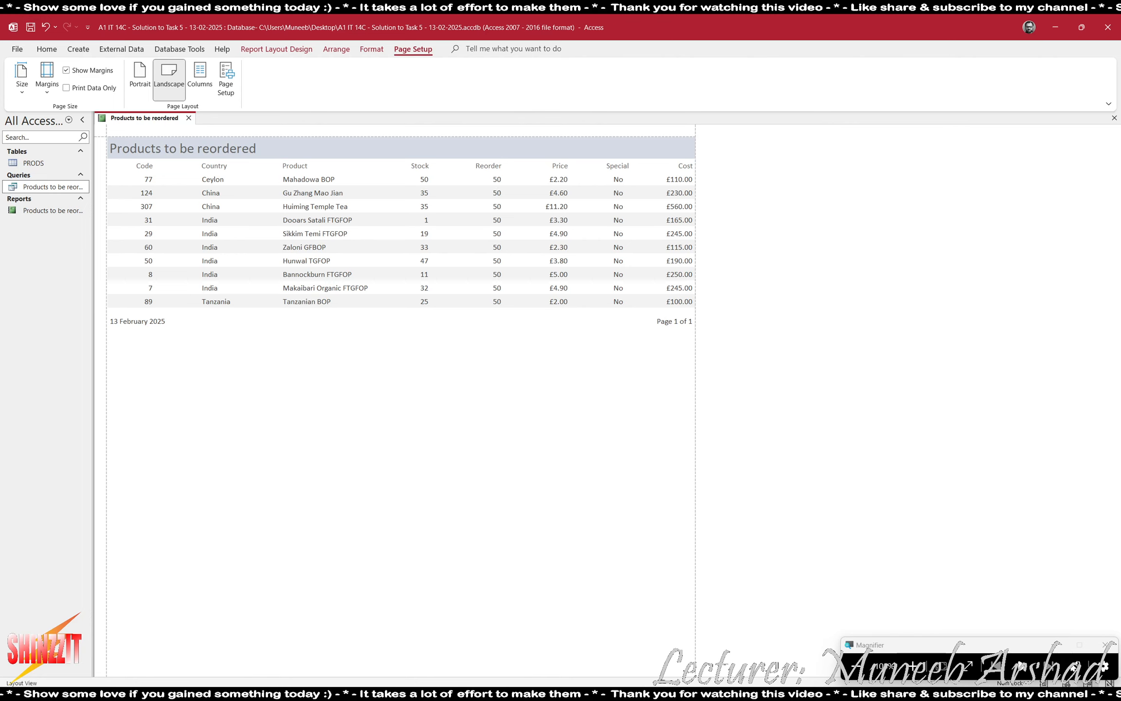
{"action": "left_click", "coordinate": [753, 690]}
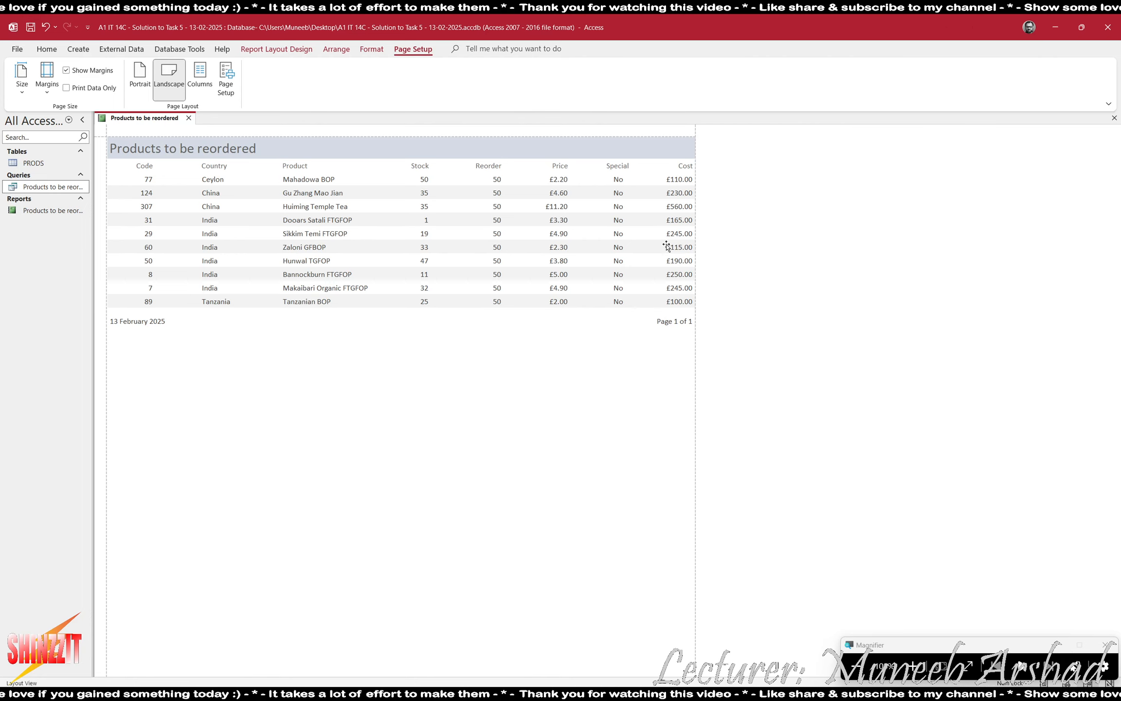
{"action": "left_click", "coordinate": [292, 50]}
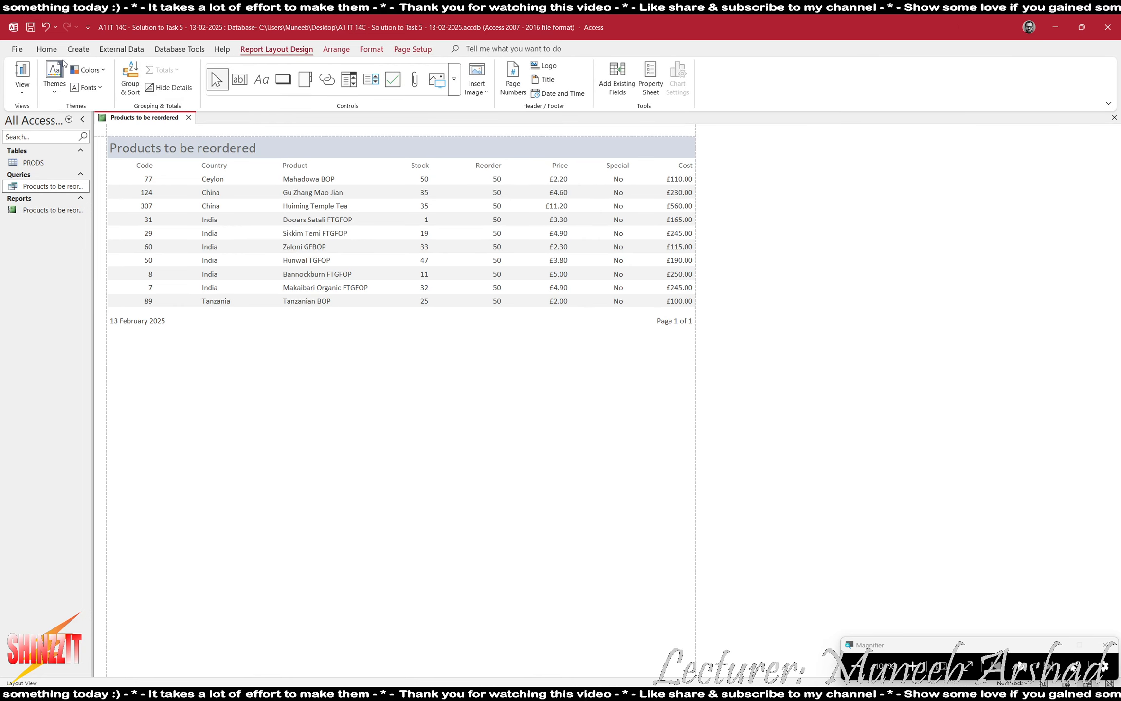
Add a Sum total beneath the Cost column in the report's Layout View.
{"action": "left_click", "coordinate": [22, 90]}
{"action": "left_click", "coordinate": [35, 157]}
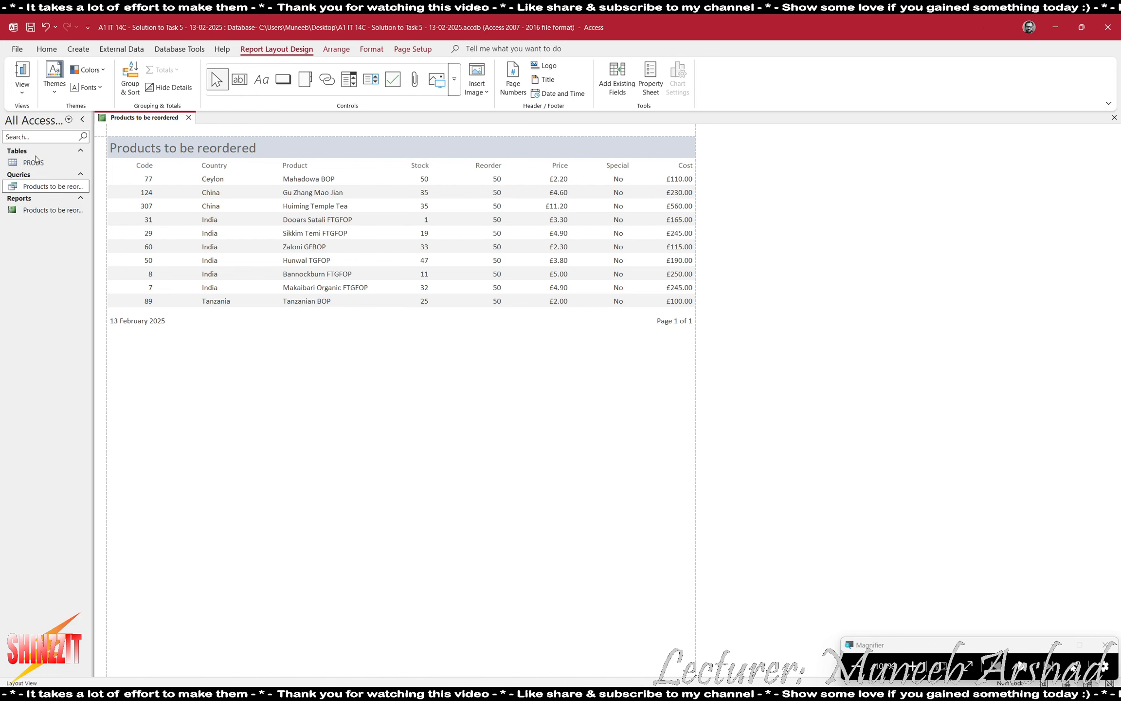
{"action": "left_click", "coordinate": [679, 181]}
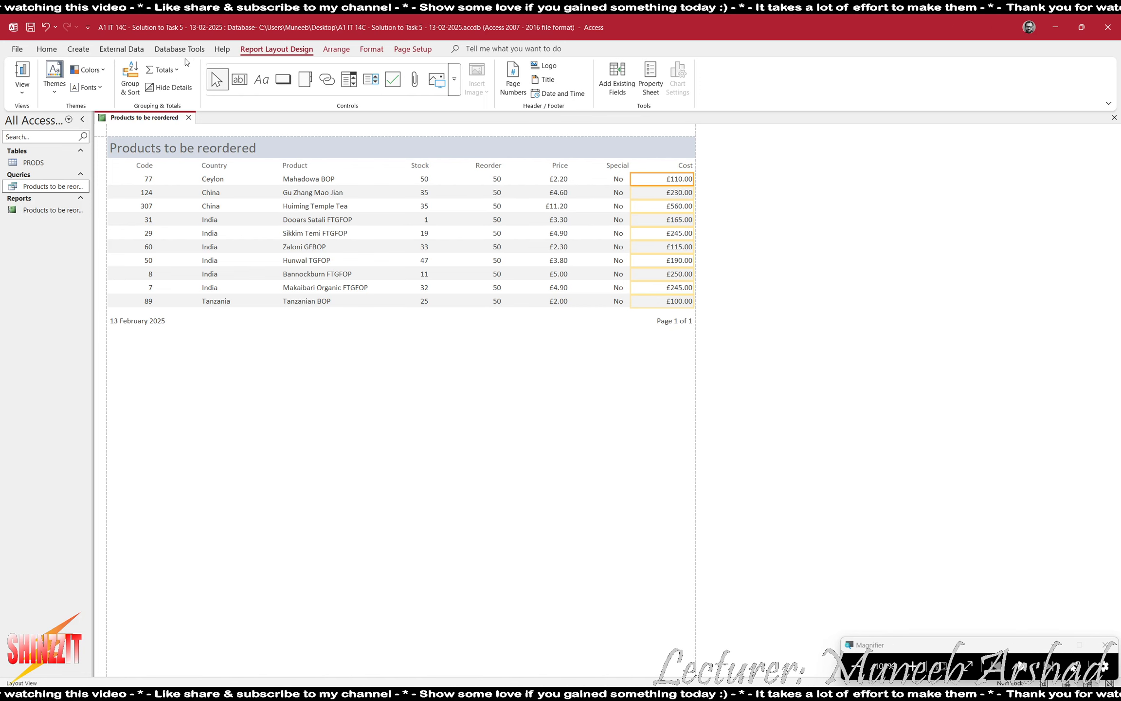
{"action": "left_click", "coordinate": [168, 74]}
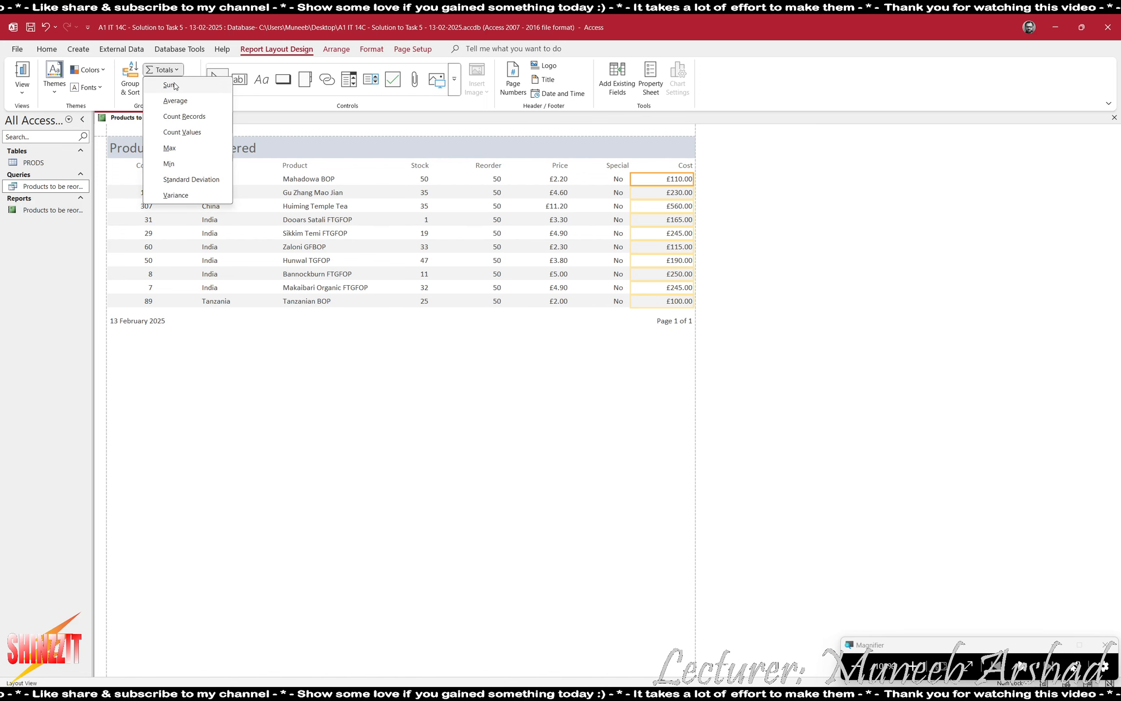
{"action": "left_click", "coordinate": [170, 85]}
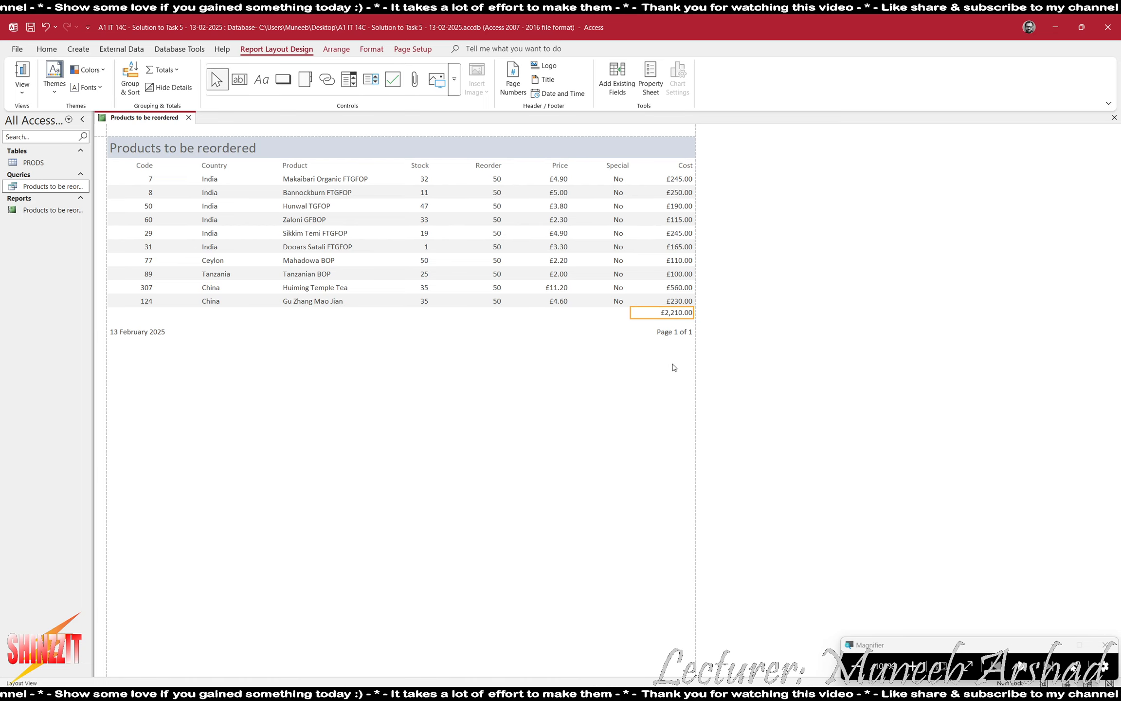
Highlight the exercise PDF's requirement to calculate the total cost below the Cost column, and return to the Access report.
{"action": "key", "text": "alt+Tab"}
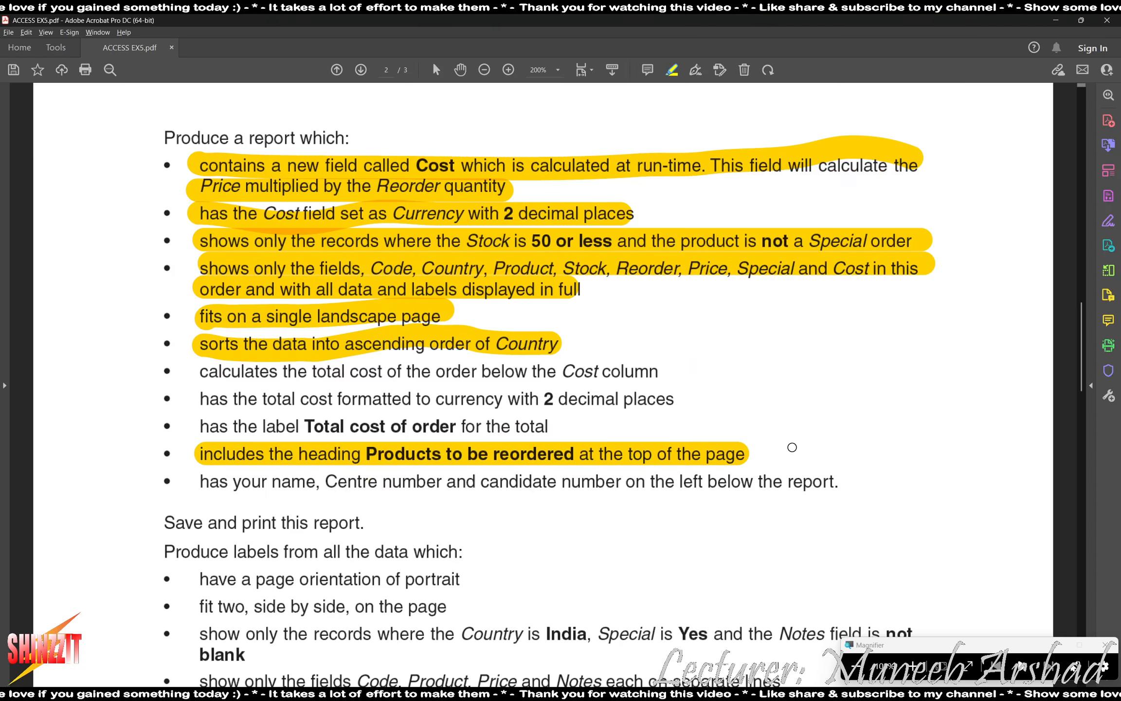
{"action": "left_click_drag", "start_coordinate": [178, 368], "coordinate": [642, 368]}
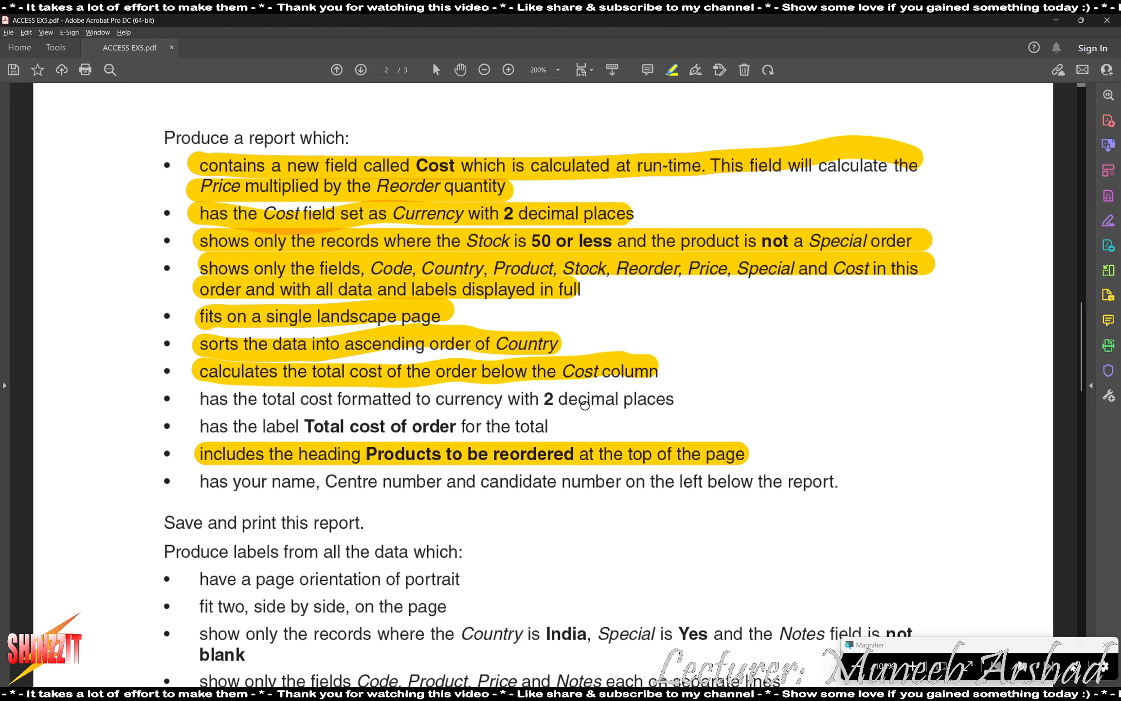
{"action": "key", "text": "alt+Tab"}
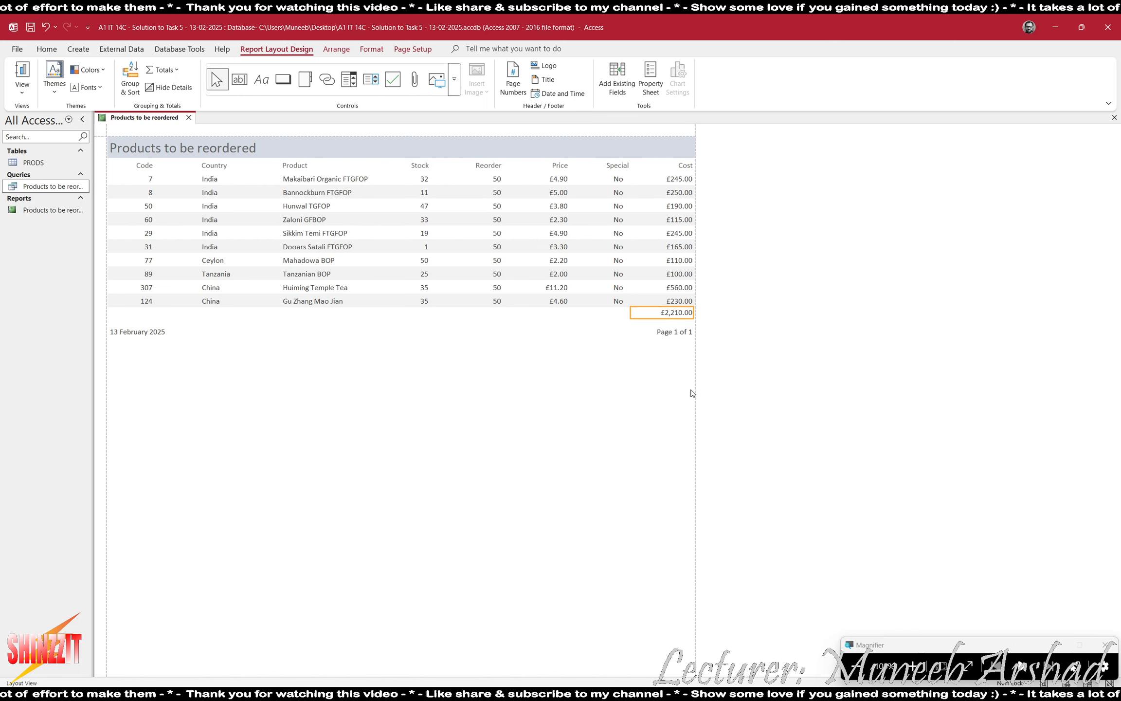
Check the Format and Decimal Places properties of the total below the Cost column, and close the property sheet.
{"action": "right_click", "coordinate": [680, 316]}
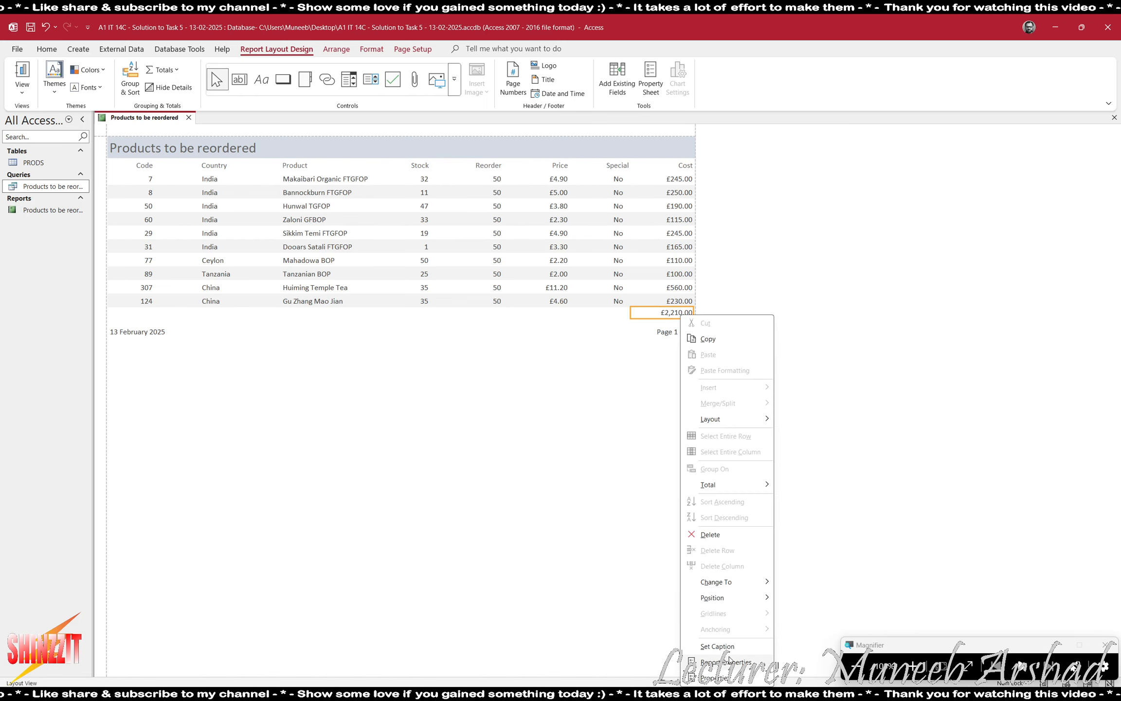
{"action": "left_click", "coordinate": [729, 678]}
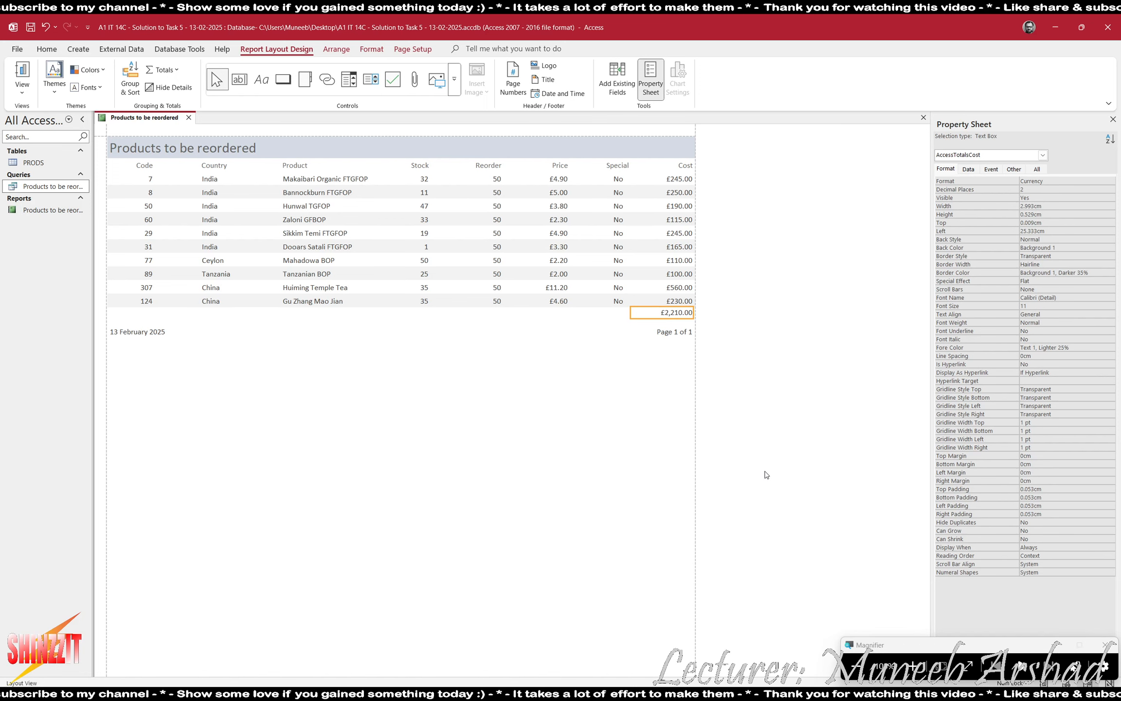
{"action": "key", "text": "super+plus"}
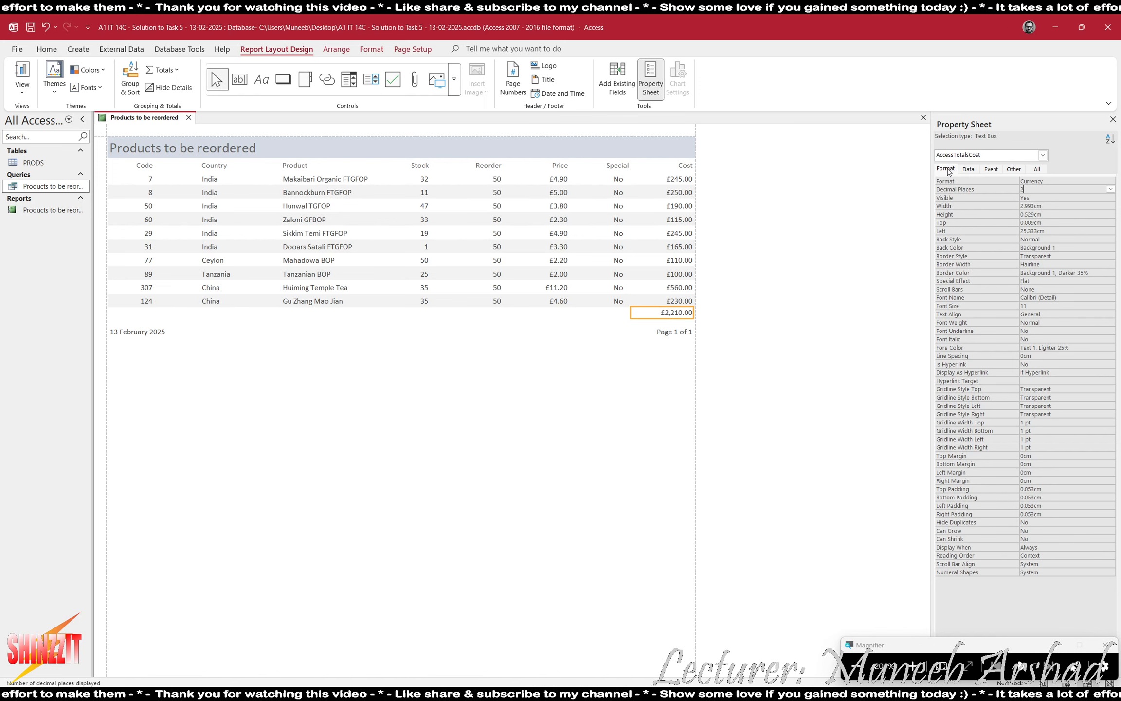
{"action": "left_click", "coordinate": [1113, 120]}
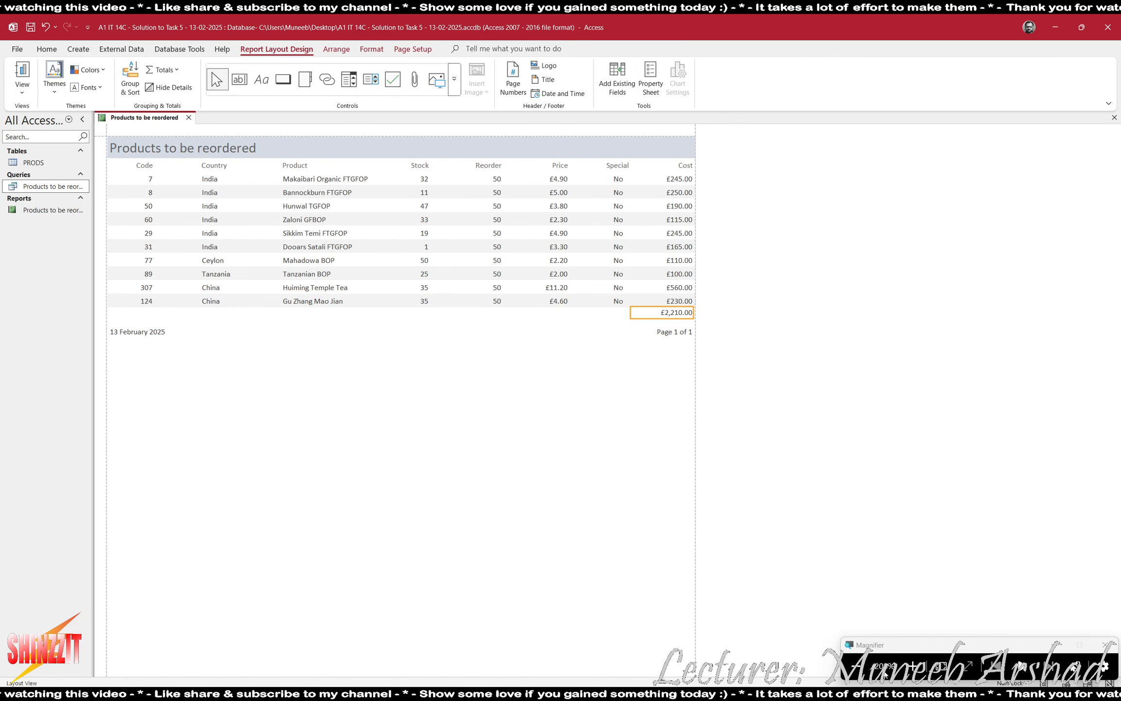
{"action": "left_click", "coordinate": [864, 673]}
Highlight the exercise PDF's requirements for the total's currency format and Total cost of order label, and return to the Access report.
{"action": "key", "text": "alt+Tab"}
{"action": "key", "text": "Tab"}
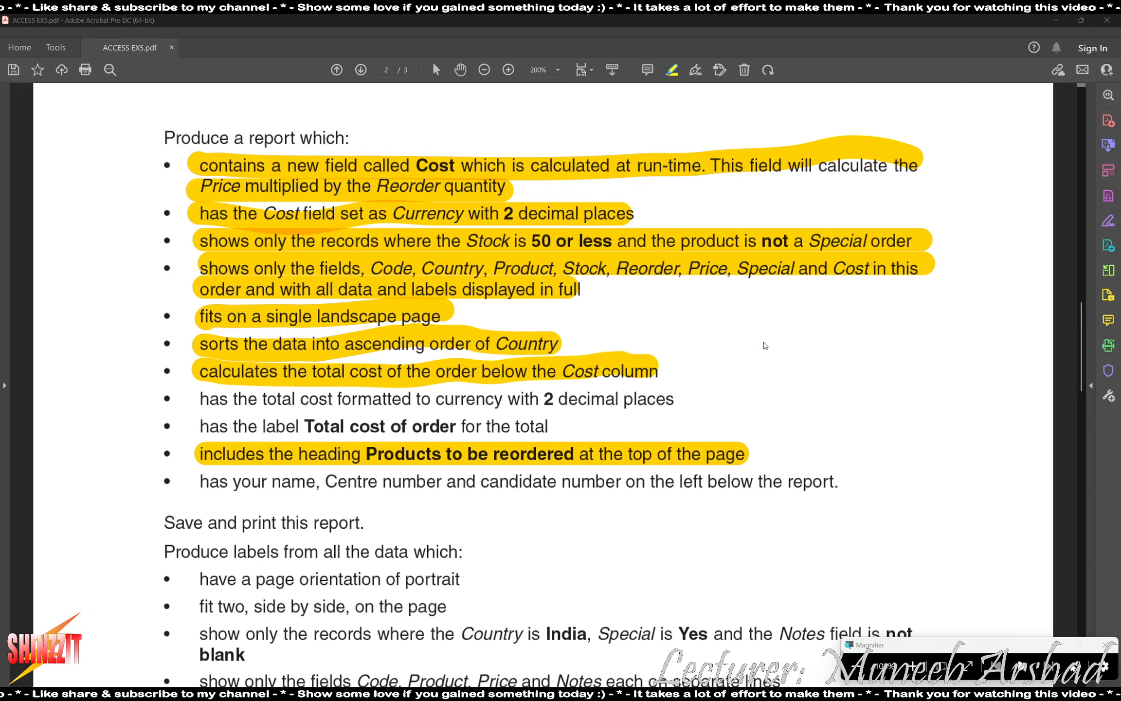
{"action": "left_click_drag", "start_coordinate": [198, 400], "coordinate": [676, 388]}
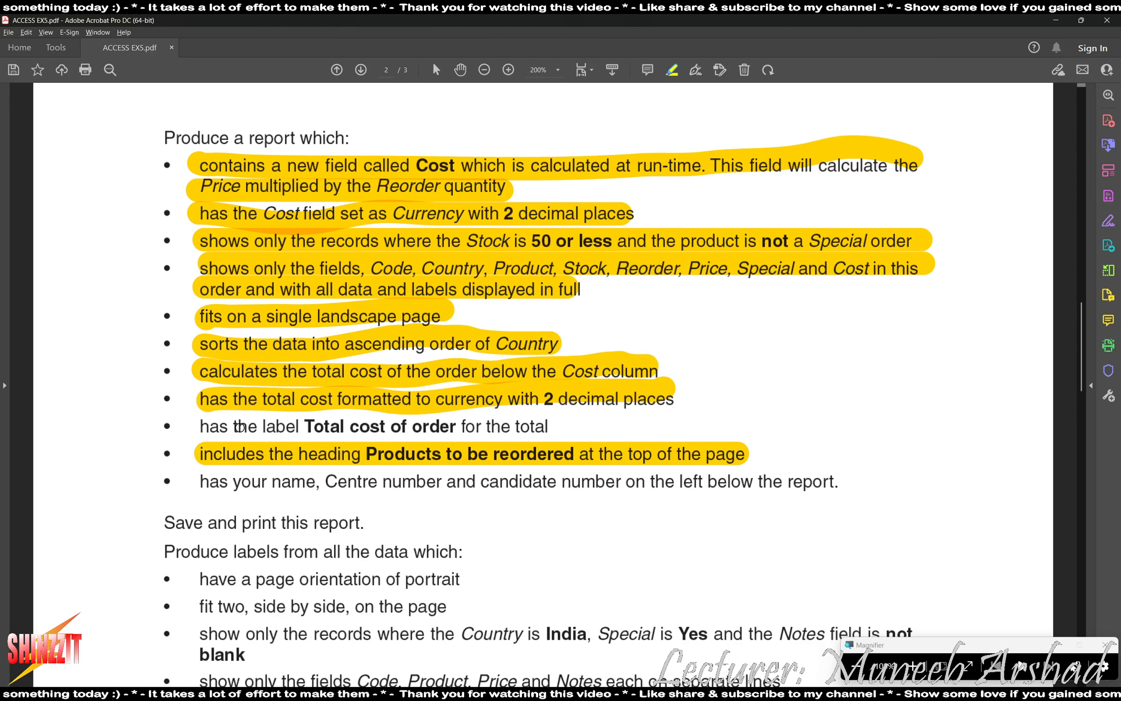
{"action": "left_click_drag", "start_coordinate": [200, 428], "coordinate": [562, 428]}
{"action": "key", "text": "alt+Tab"}
{"action": "key", "text": "alt+Tab"}
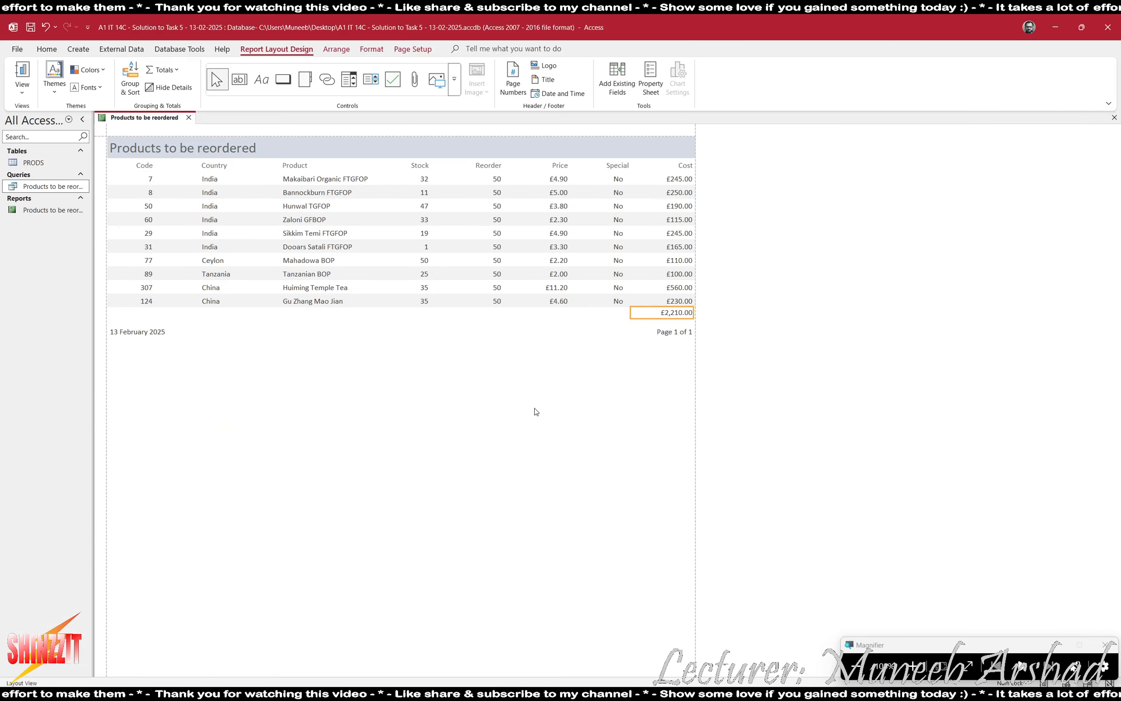
Switch the report to Design View and draw a label in the Report Footer to the left of the Cost sum.
{"action": "left_click", "coordinate": [22, 88]}
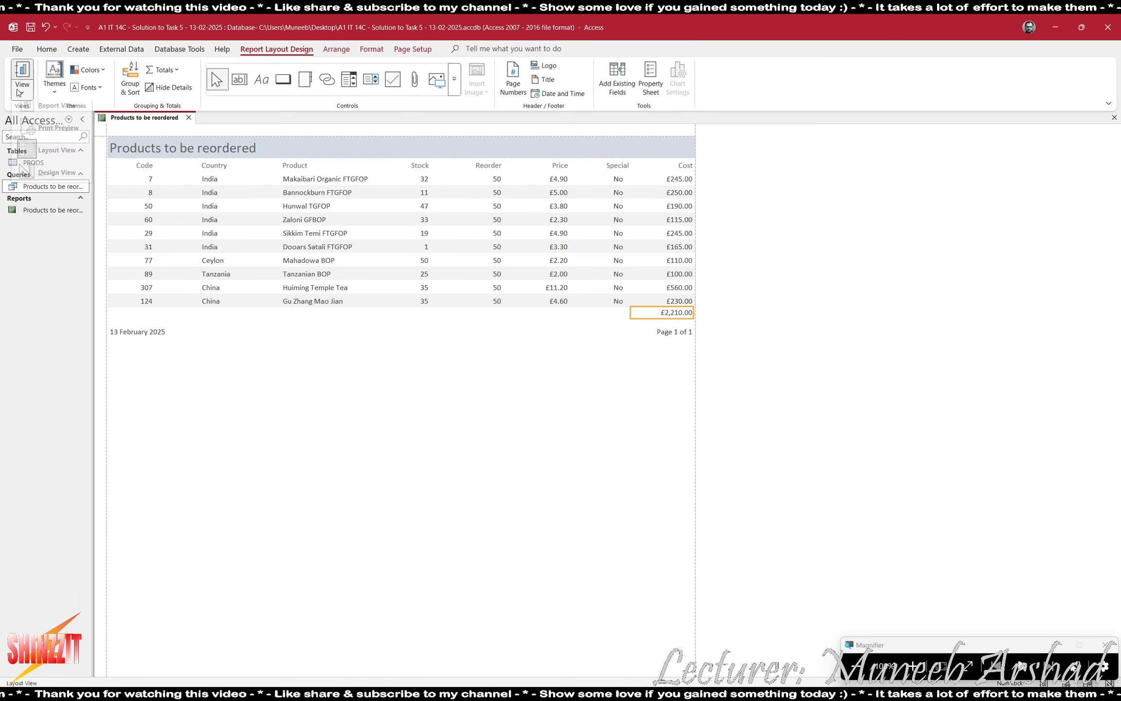
{"action": "left_click", "coordinate": [49, 181]}
{"action": "left_click", "coordinate": [388, 48]}
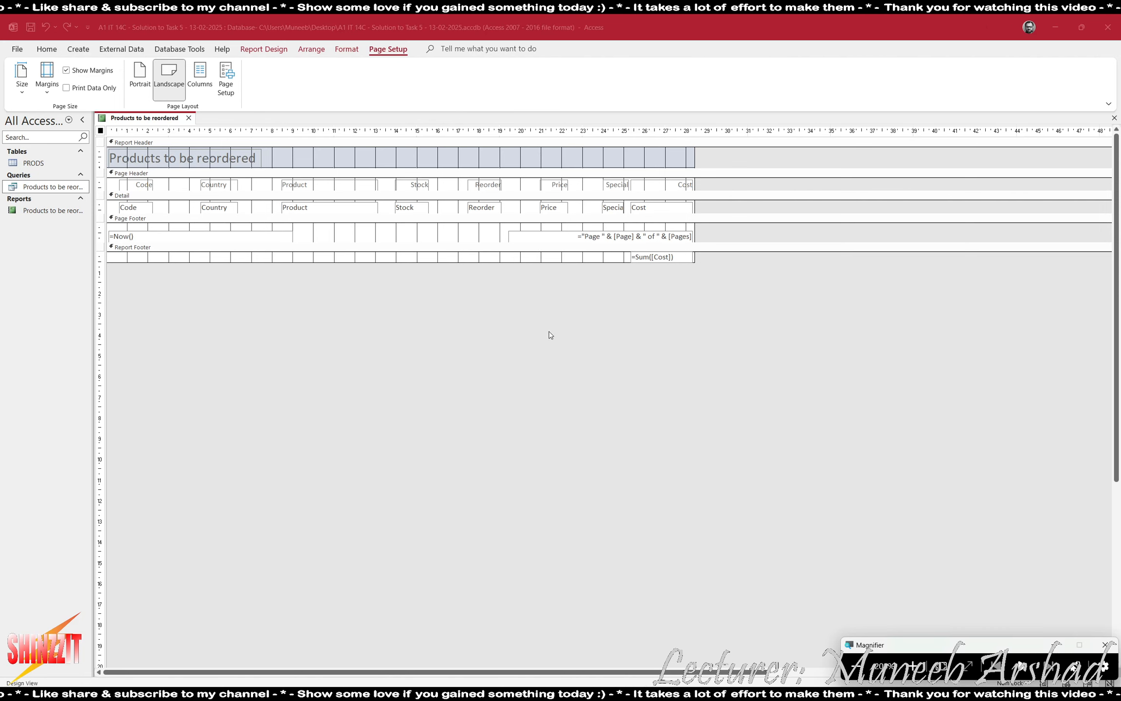
{"action": "key", "text": "super+plus"}
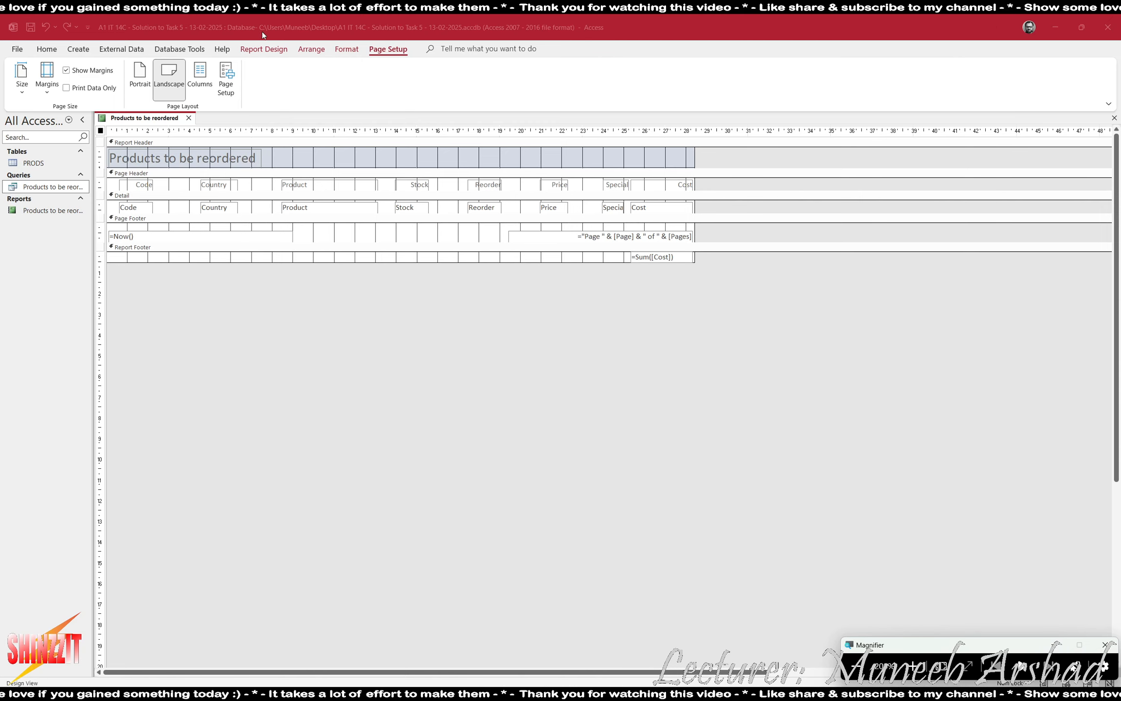
{"action": "left_click", "coordinate": [256, 48]}
{"action": "left_click", "coordinate": [256, 50]}
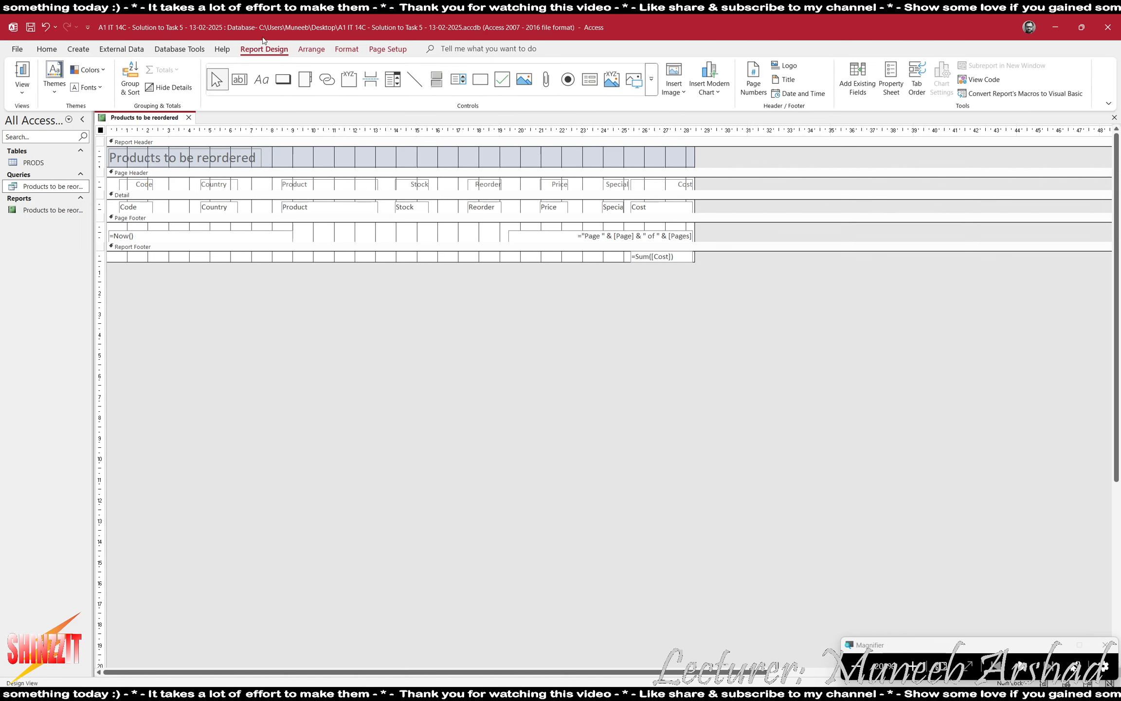
{"action": "left_click", "coordinate": [261, 79]}
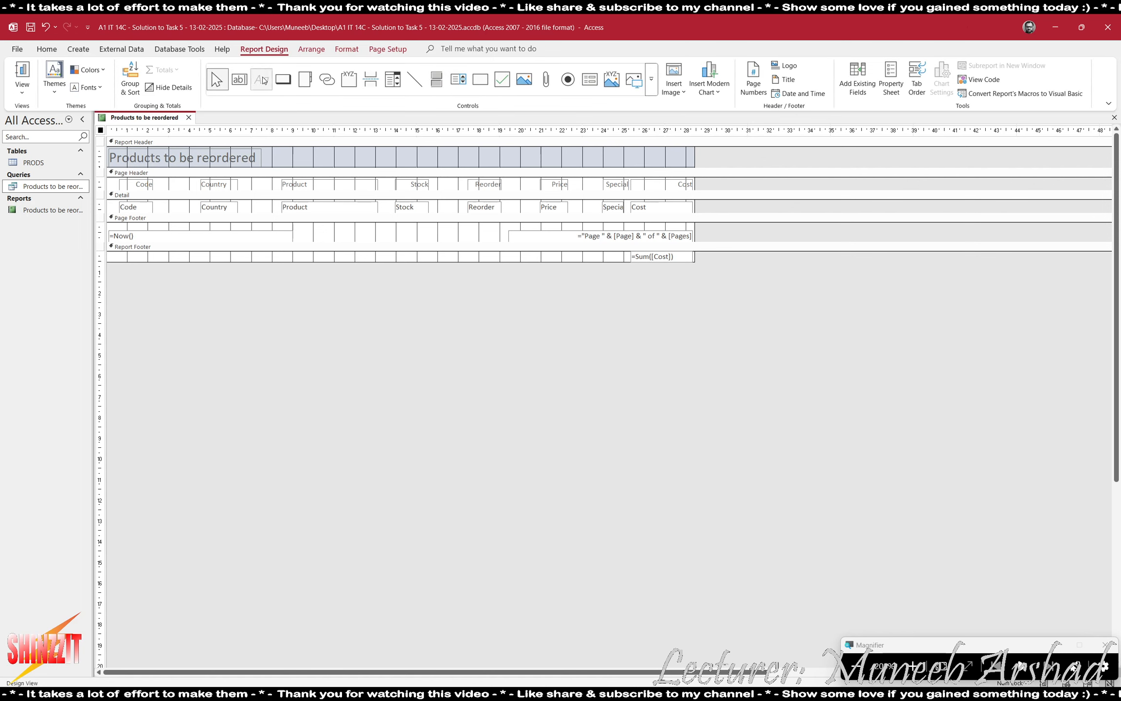
{"action": "left_click_drag", "start_coordinate": [537, 251], "coordinate": [622, 263]}
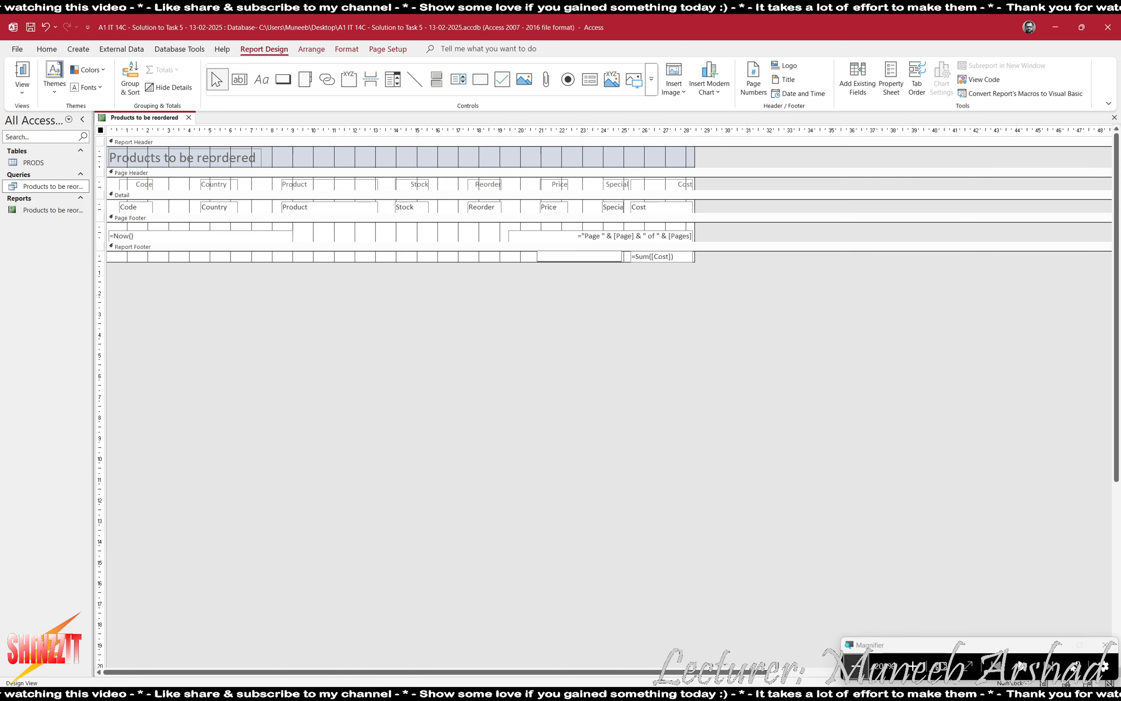
Check the label wording in the exercise PDF and enter Total cost of order as the new footer label's text.
{"action": "key", "text": "alt+Tab"}
{"action": "key", "text": "alt+Tab"}
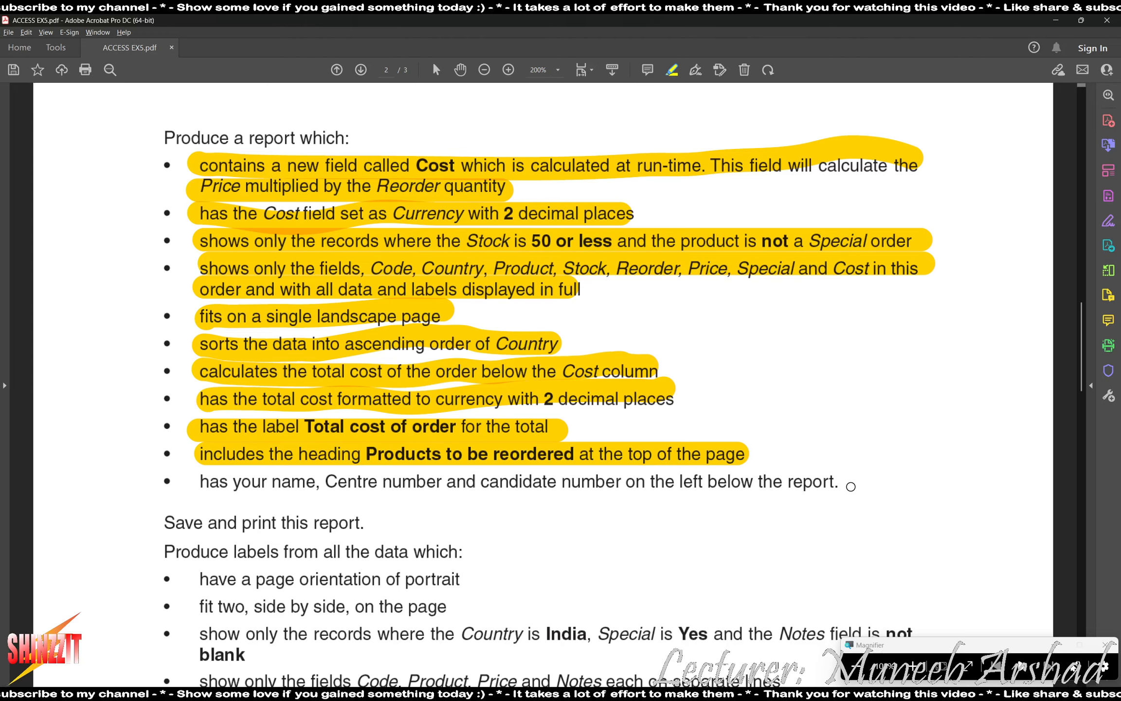
{"action": "key", "text": "alt+Tab"}
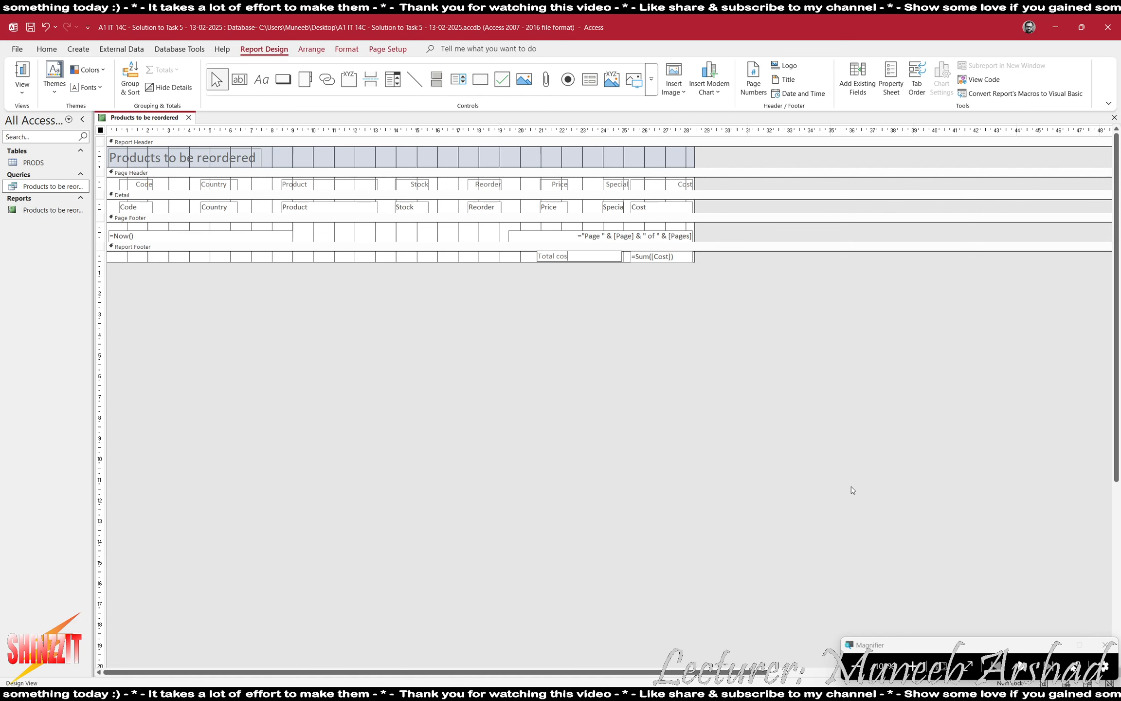
{"action": "type", "text": "order"}
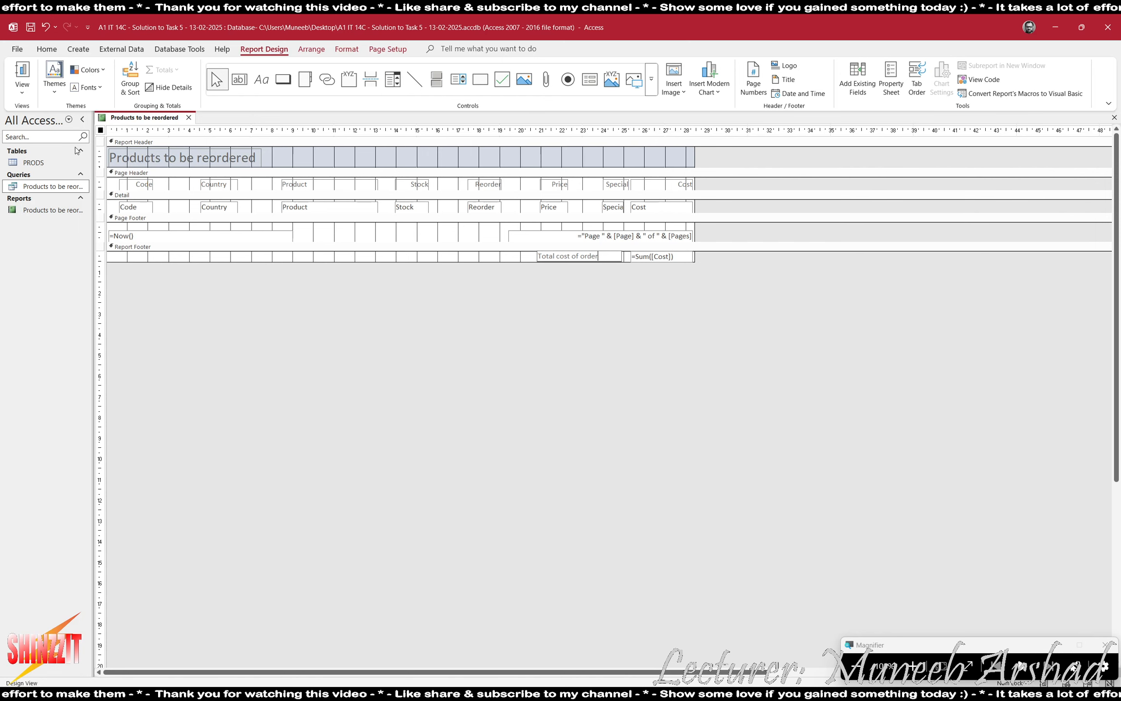
In Layout View, narrow the Total cost of order label to fit its text and move it right, next to the total.
{"action": "left_click", "coordinate": [22, 85]}
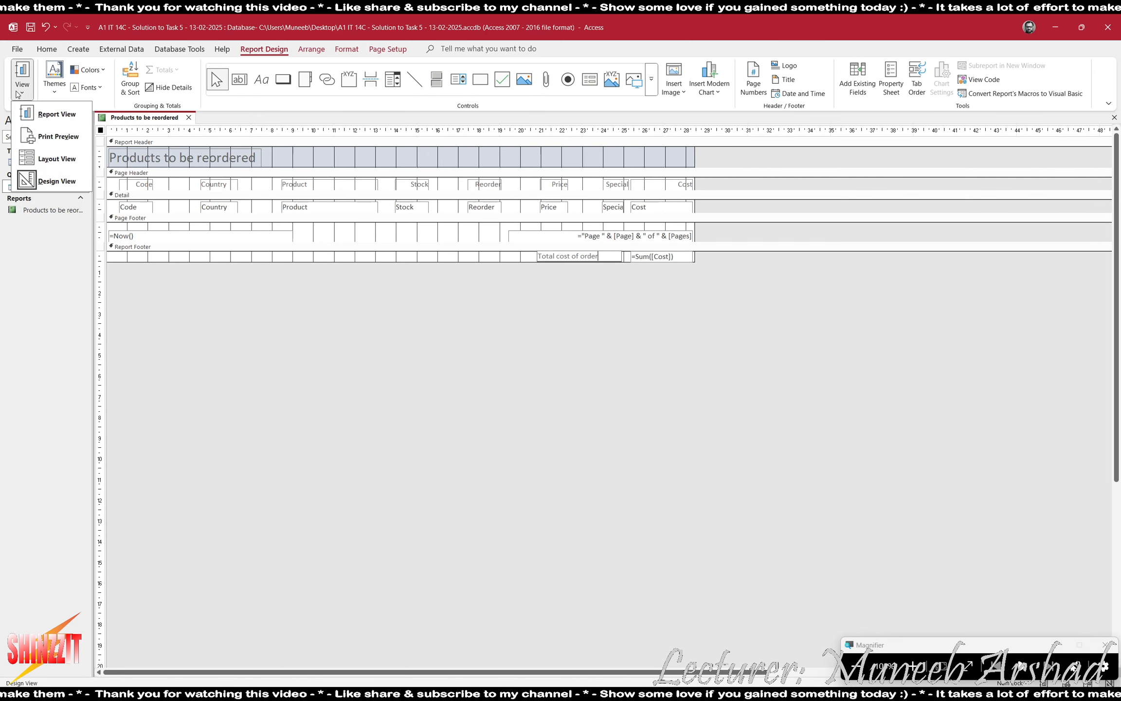
{"action": "left_click", "coordinate": [55, 159]}
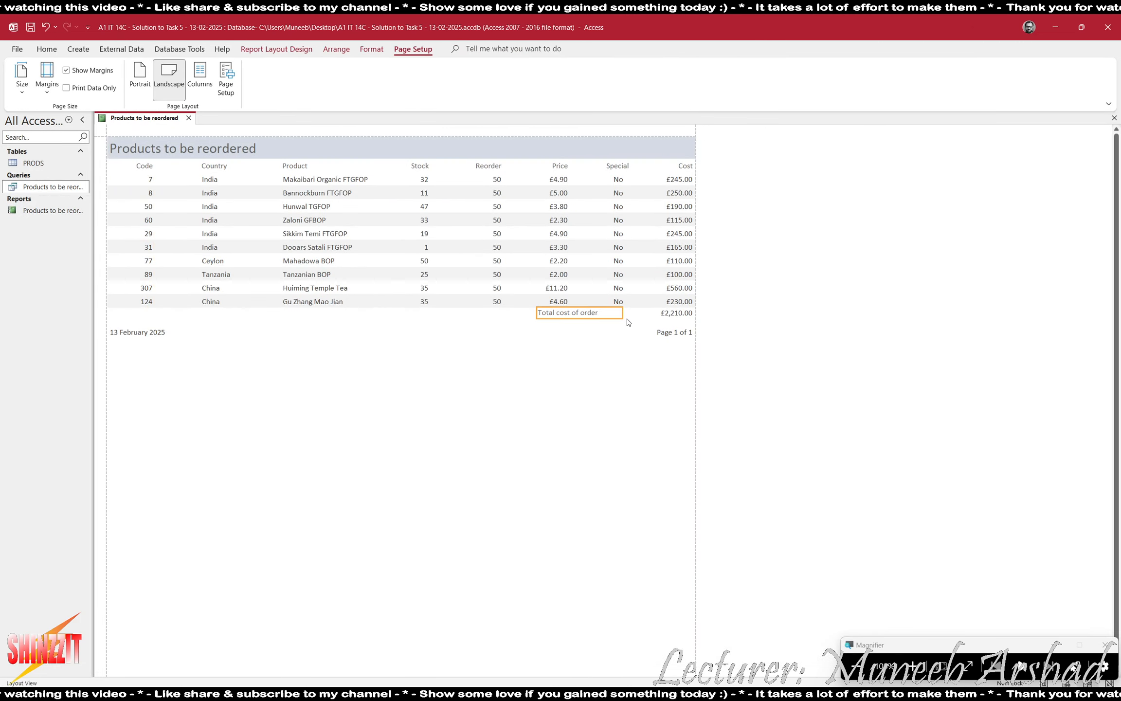
{"action": "left_click_drag", "start_coordinate": [622, 314], "coordinate": [602, 314]}
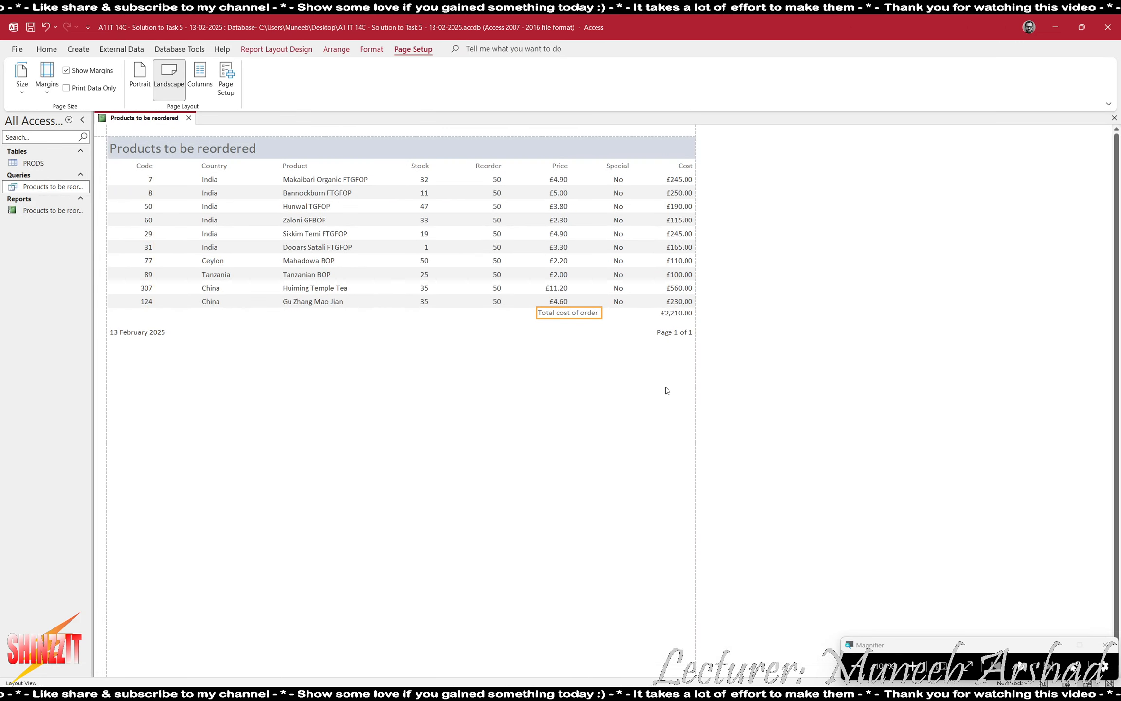
{"action": "key", "text": "Right"}
{"action": "key", "text": "Right"}
{"action": "key", "text": "Right"}
{"action": "key", "text": "Right"}
{"action": "key", "text": "Right"}
{"action": "key", "text": "Right"}
{"action": "key", "text": "Right"}
{"action": "key", "text": "Right"}
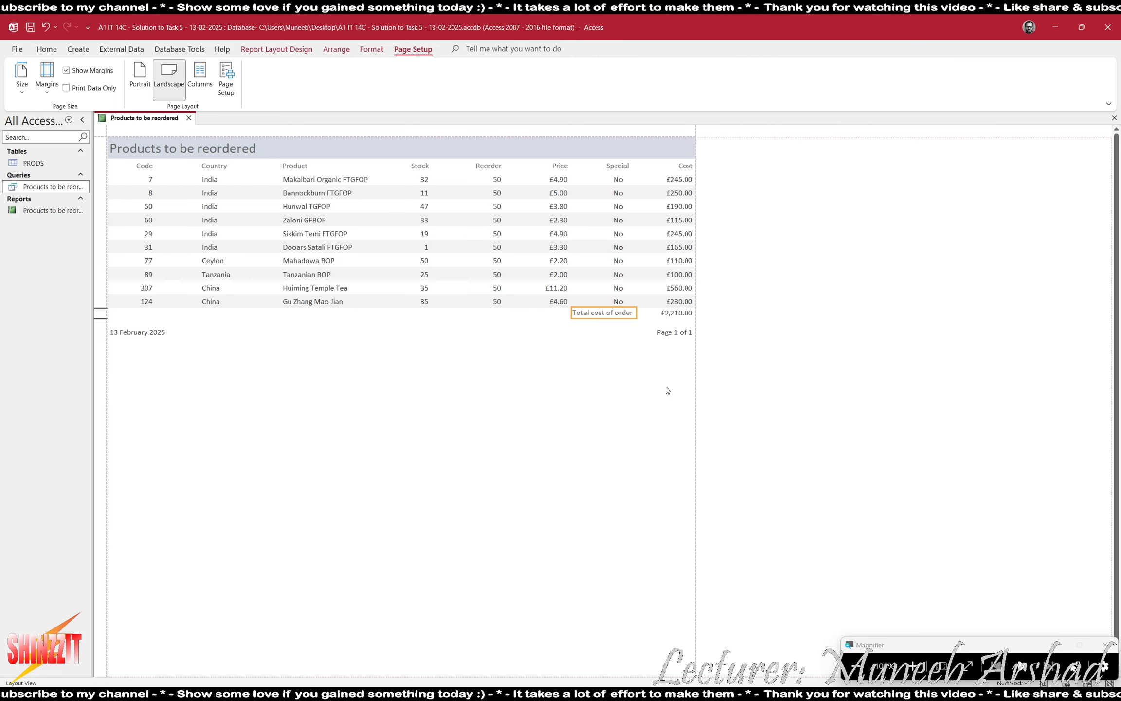
{"action": "key", "text": "Right"}
{"action": "key", "text": "Right"}
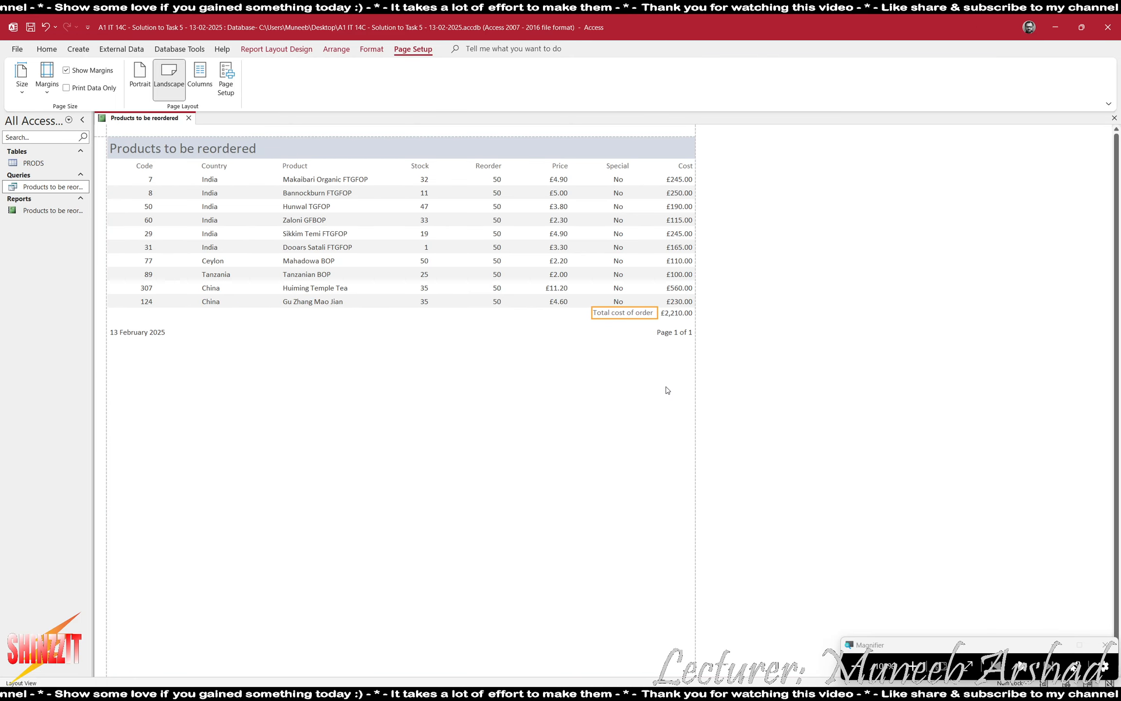
Make the Total cost of order label bold and deselect it.
{"action": "left_click", "coordinate": [372, 49]}
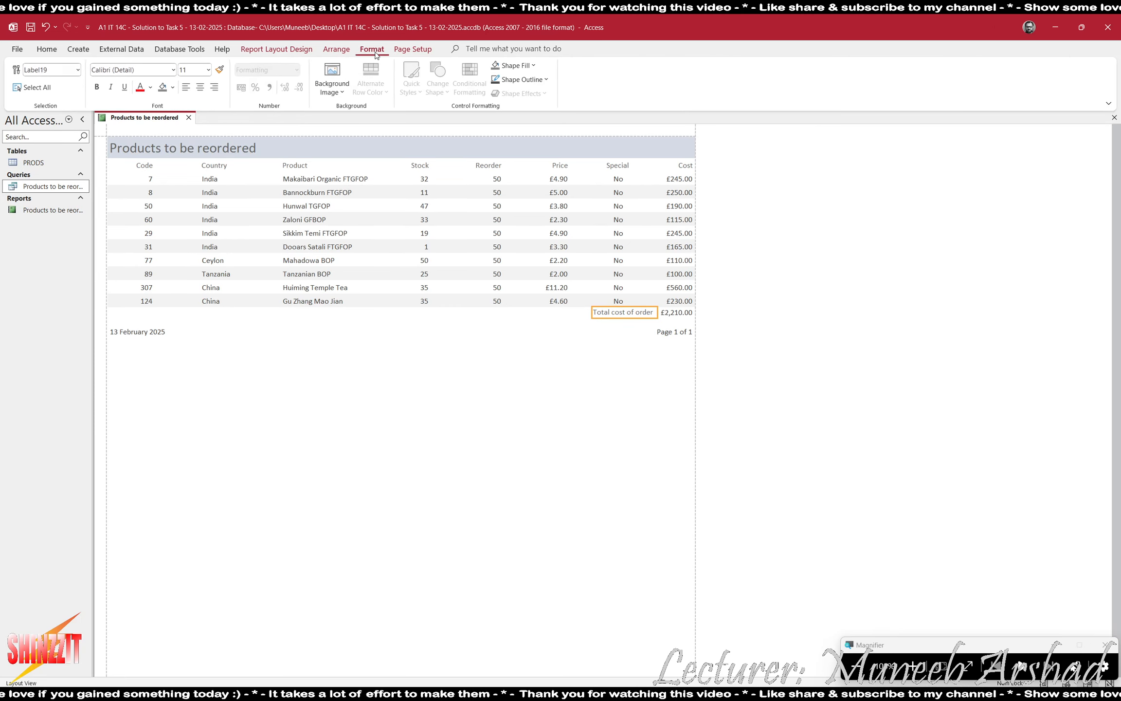
{"action": "left_click", "coordinate": [97, 86]}
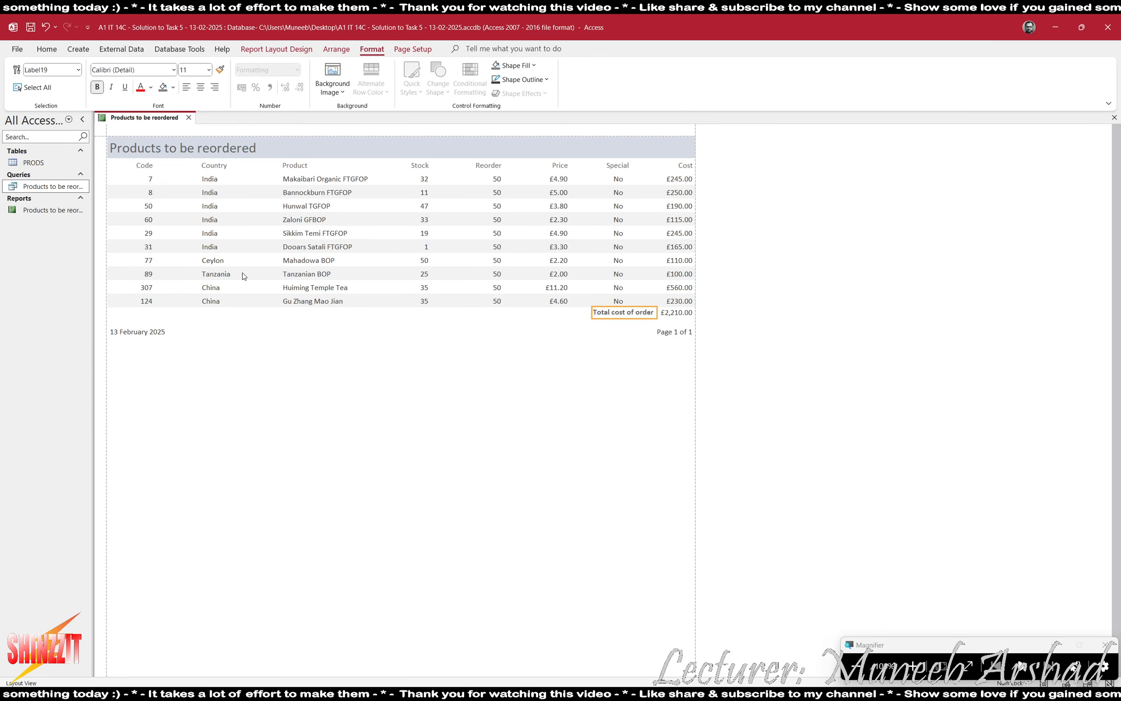
{"action": "left_click", "coordinate": [467, 489]}
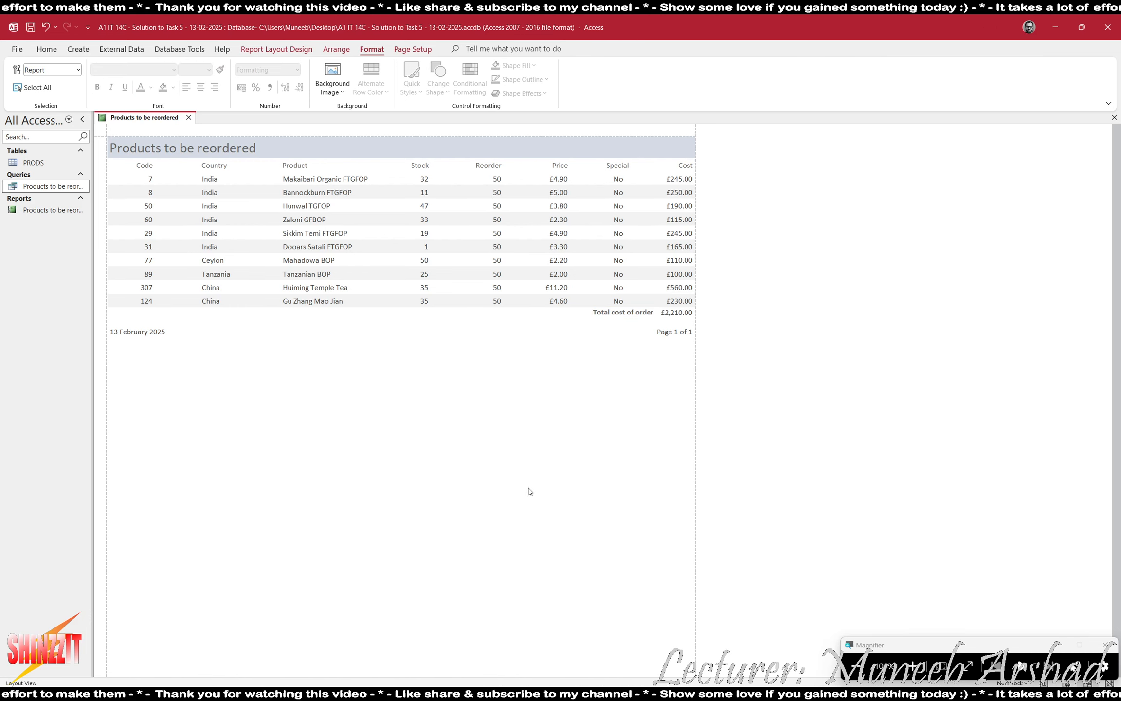
Highlight the exercise PDF's requirement for name, Centre number and candidate number below the report, and return to the Access report.
{"action": "key", "text": "alt+Tab"}
{"action": "key", "text": "alt+Tab"}
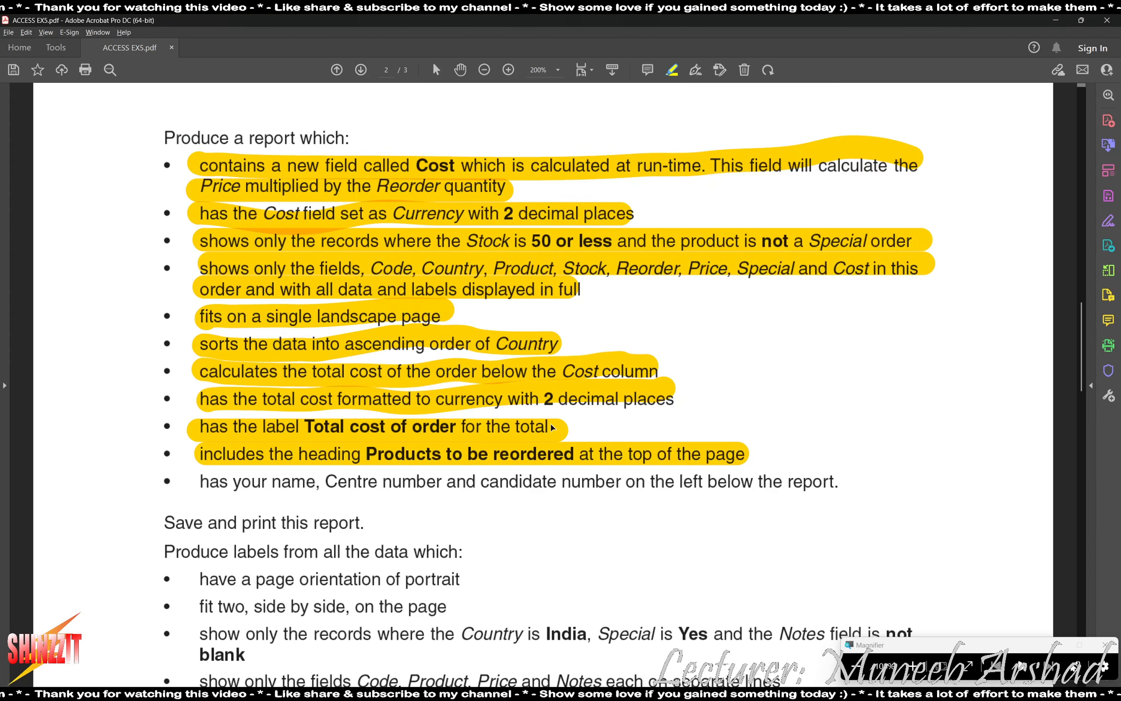
{"action": "left_click_drag", "start_coordinate": [201, 484], "coordinate": [841, 481]}
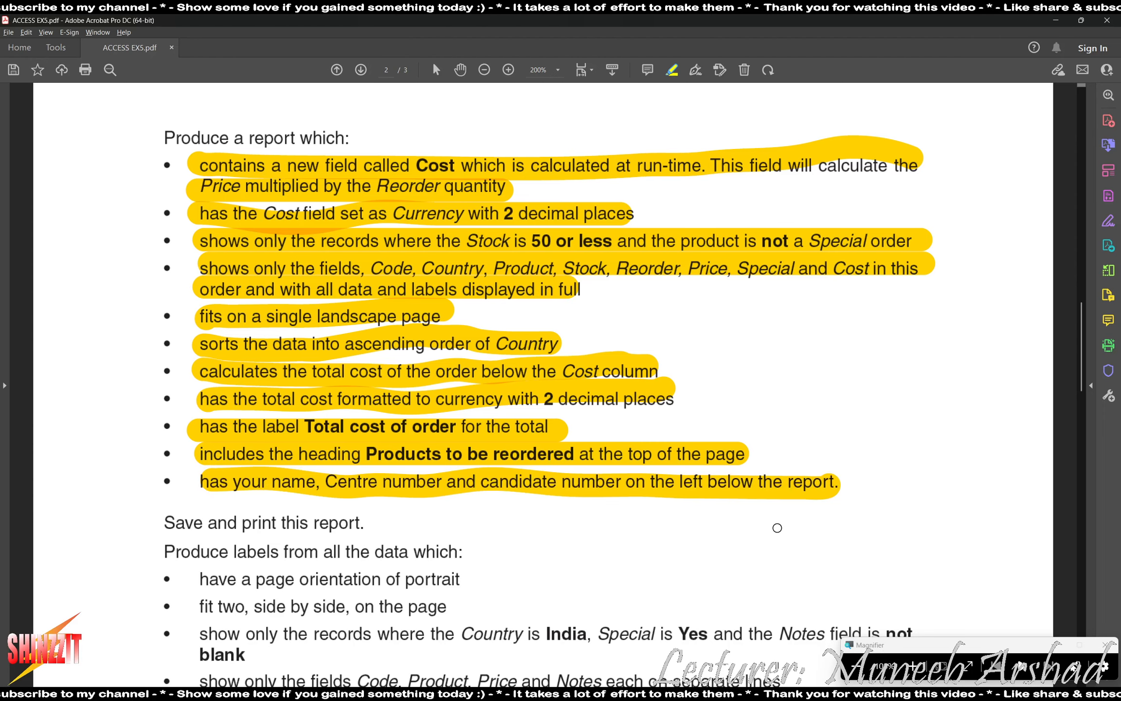
{"action": "key", "text": "alt+Tab"}
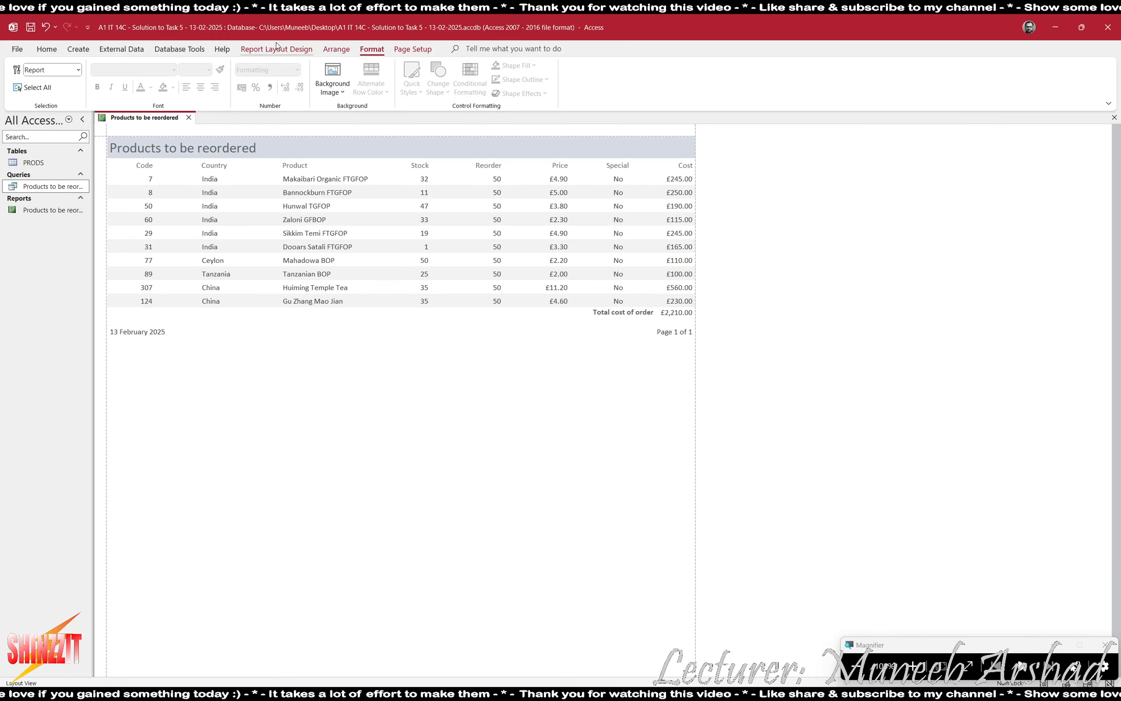
In Design View, add a label at the left of the Report Footer with the candidate's name, centre number and candidate number.
{"action": "left_click", "coordinate": [276, 47]}
{"action": "left_click", "coordinate": [49, 181]}
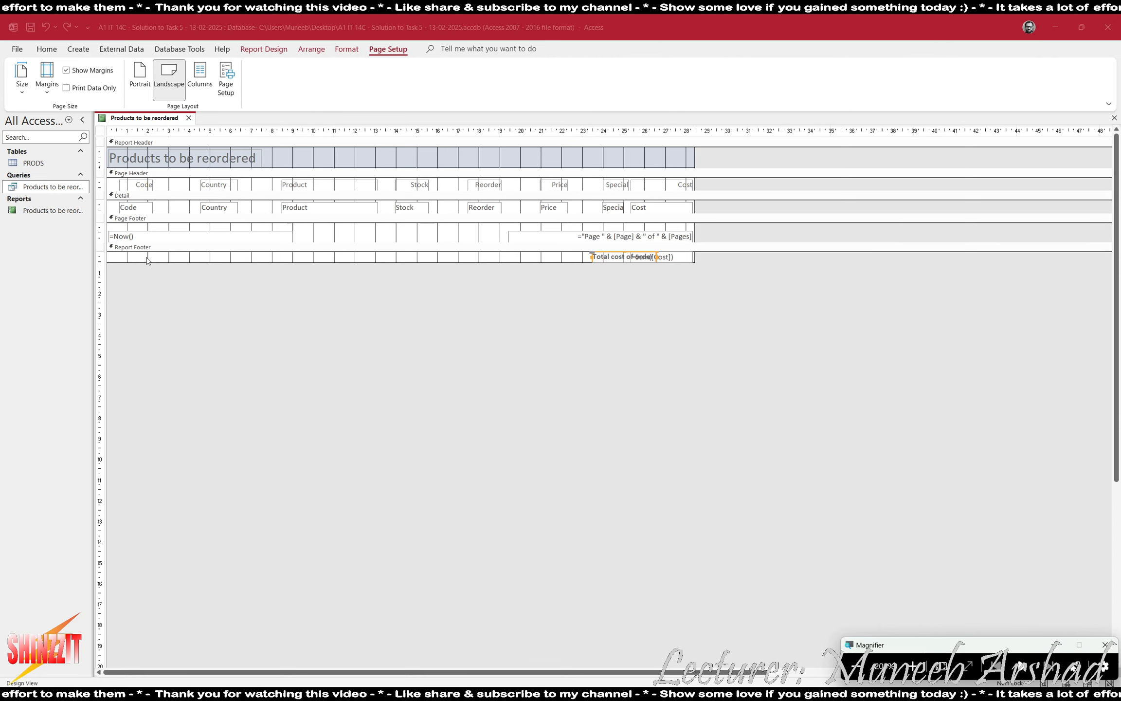
{"action": "left_click", "coordinate": [258, 49]}
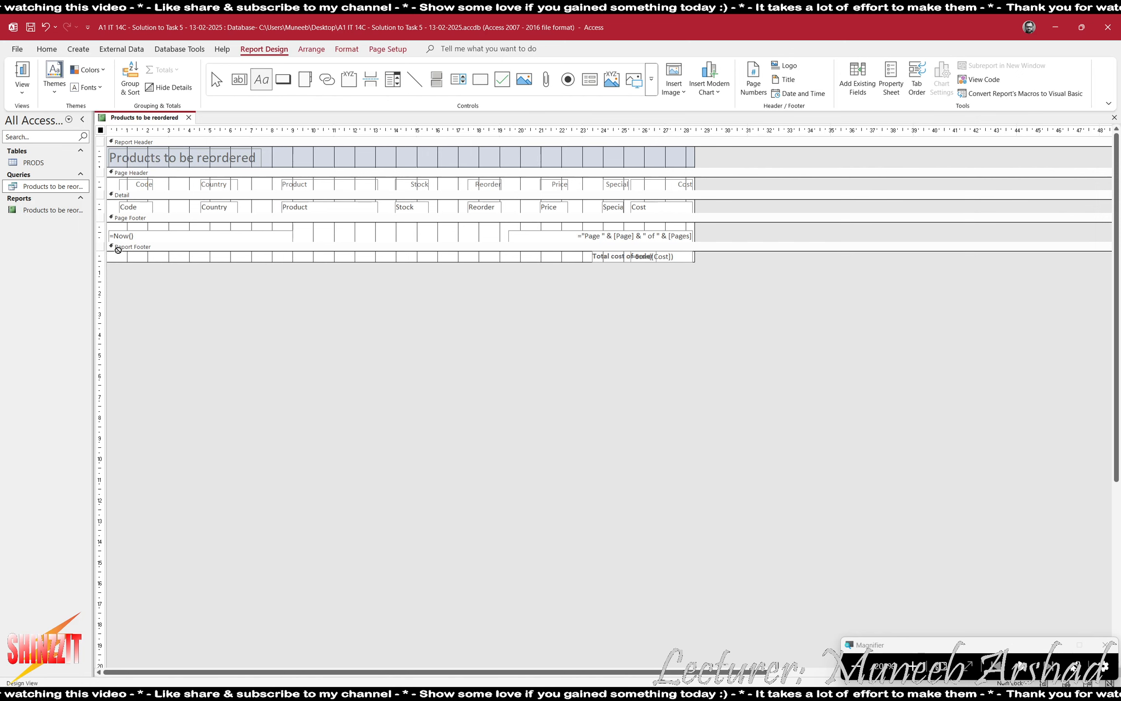
{"action": "left_click_drag", "start_coordinate": [120, 251], "coordinate": [301, 261]}
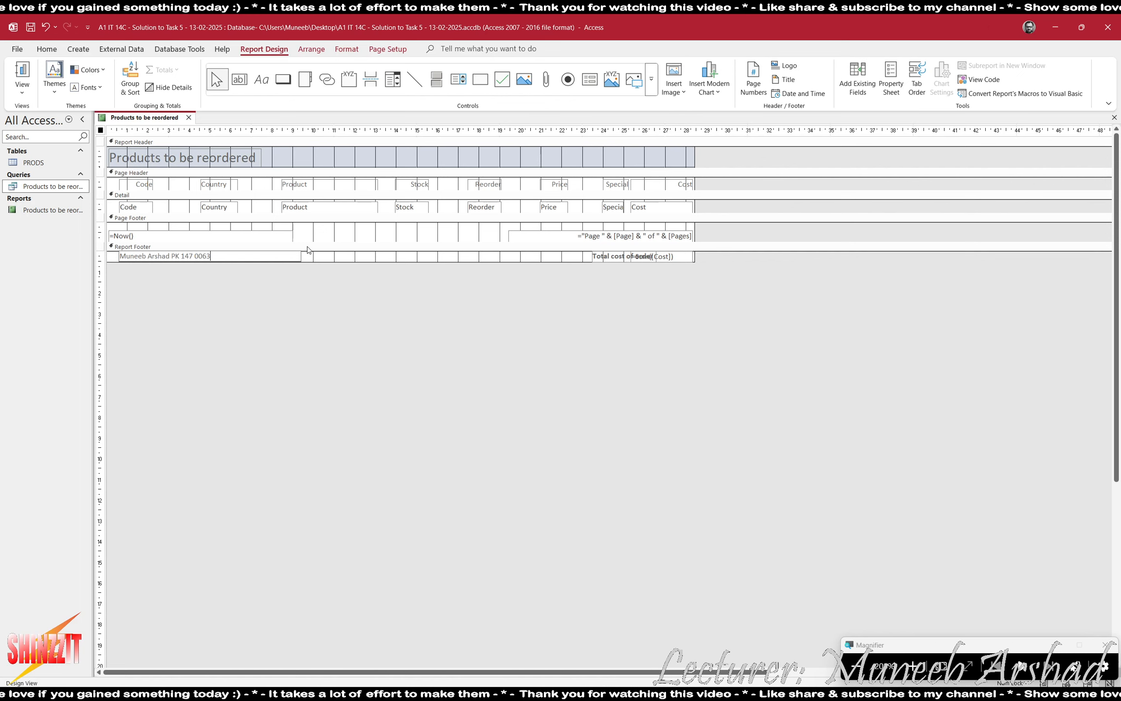
In Layout View, narrow the candidate details label below the report to fit its text.
{"action": "left_click", "coordinate": [18, 82]}
{"action": "left_click", "coordinate": [49, 114]}
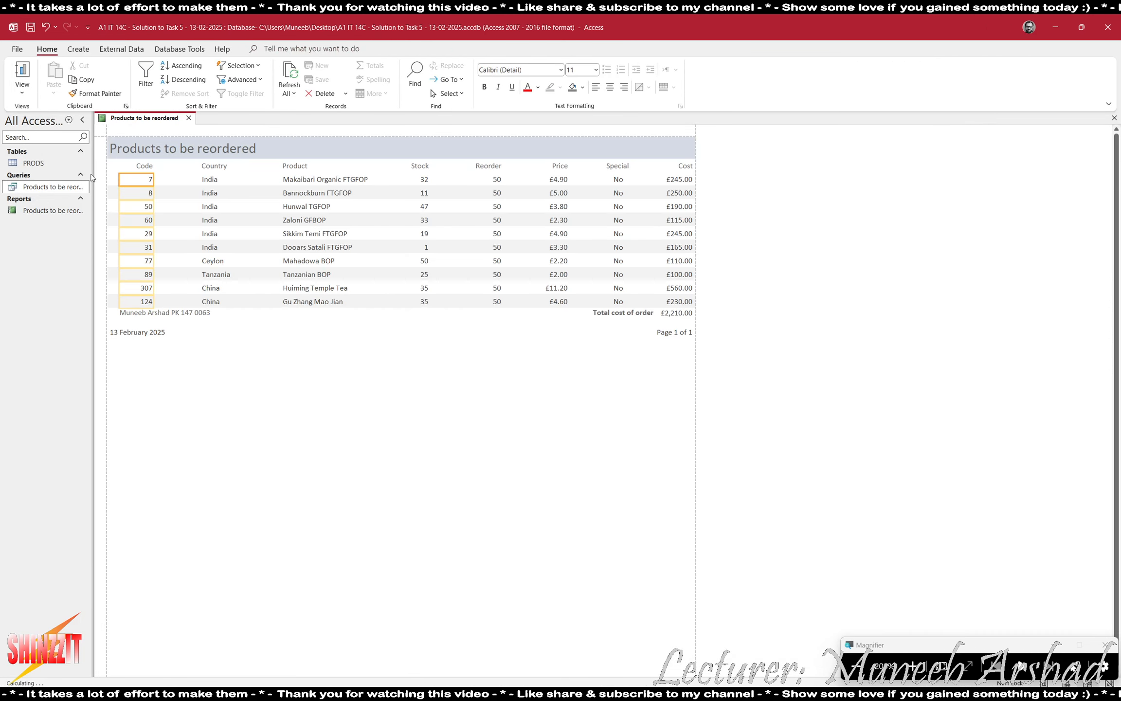
{"action": "left_click", "coordinate": [172, 313]}
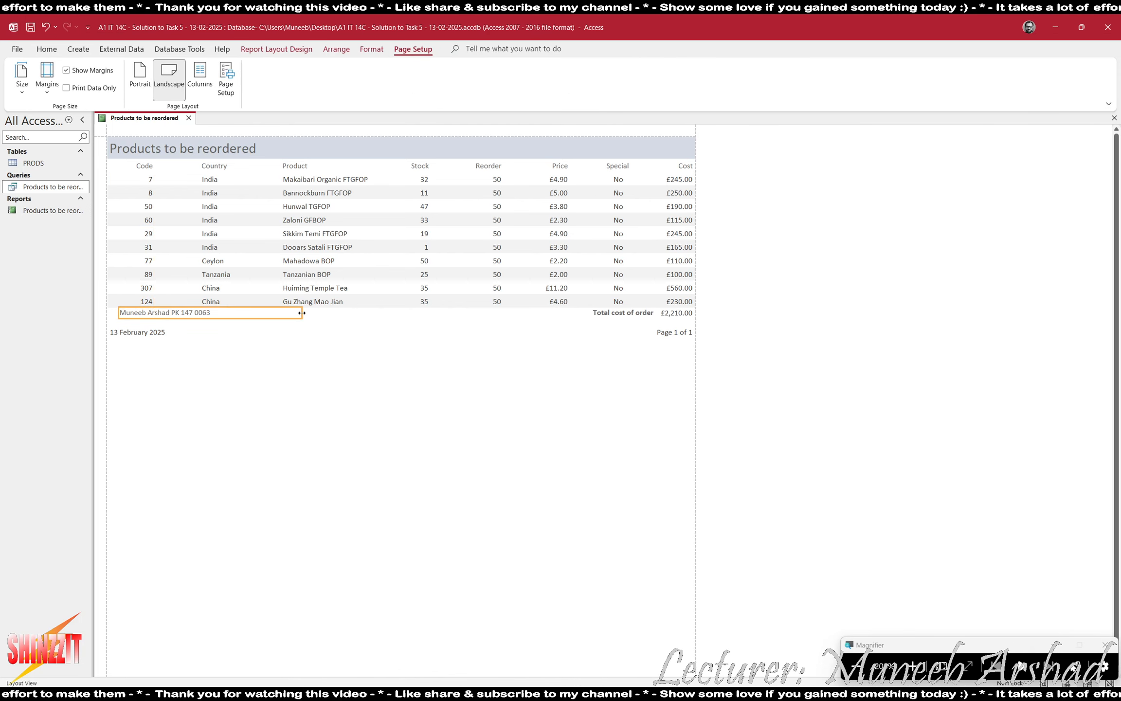
{"action": "left_click_drag", "start_coordinate": [217, 317], "coordinate": [217, 317]}
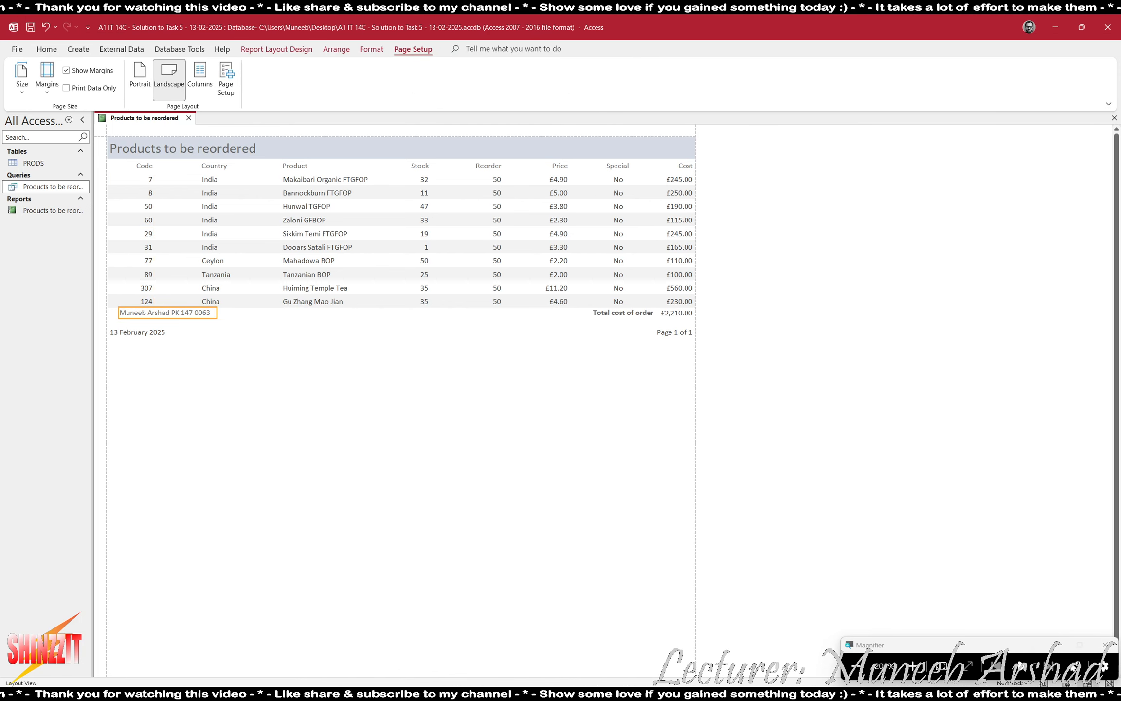
{"action": "key", "text": "super+minus"}
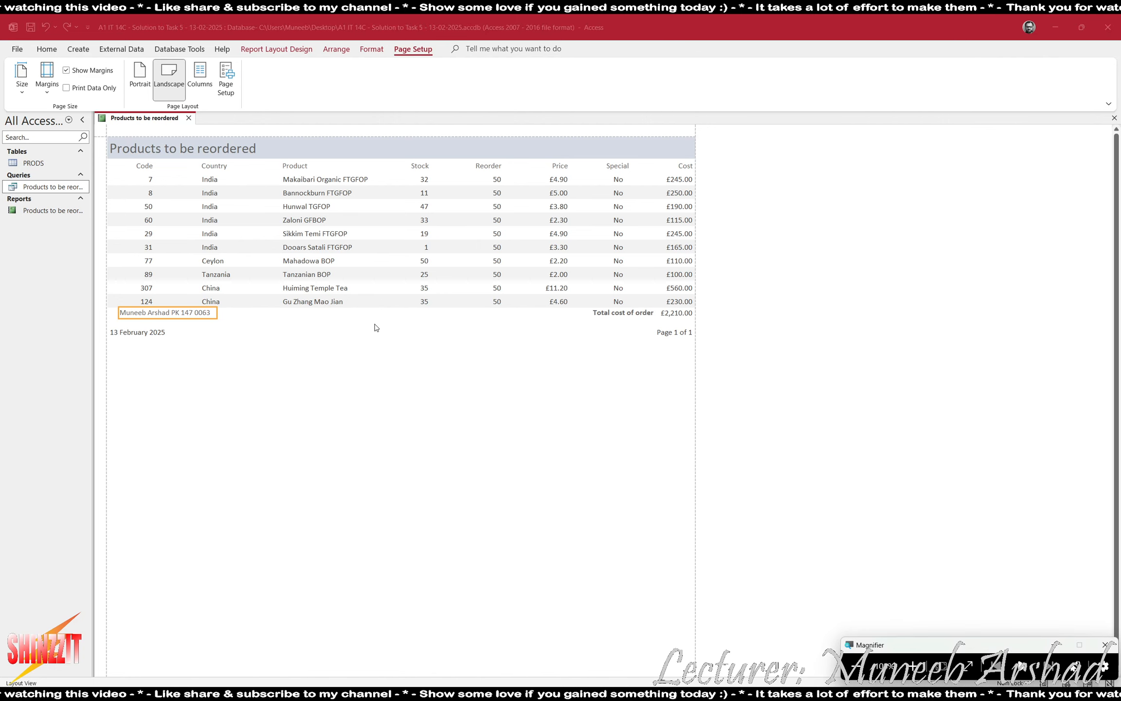
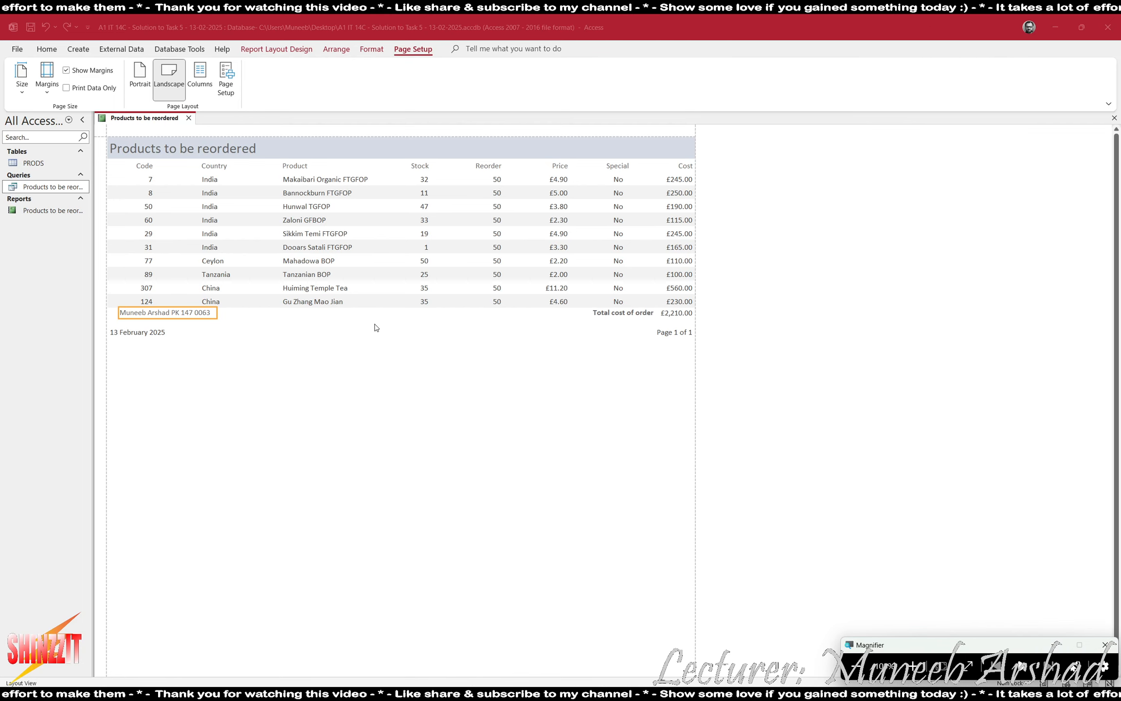
Show the Products to be reordered report in Print Preview.
{"action": "left_click", "coordinate": [276, 49]}
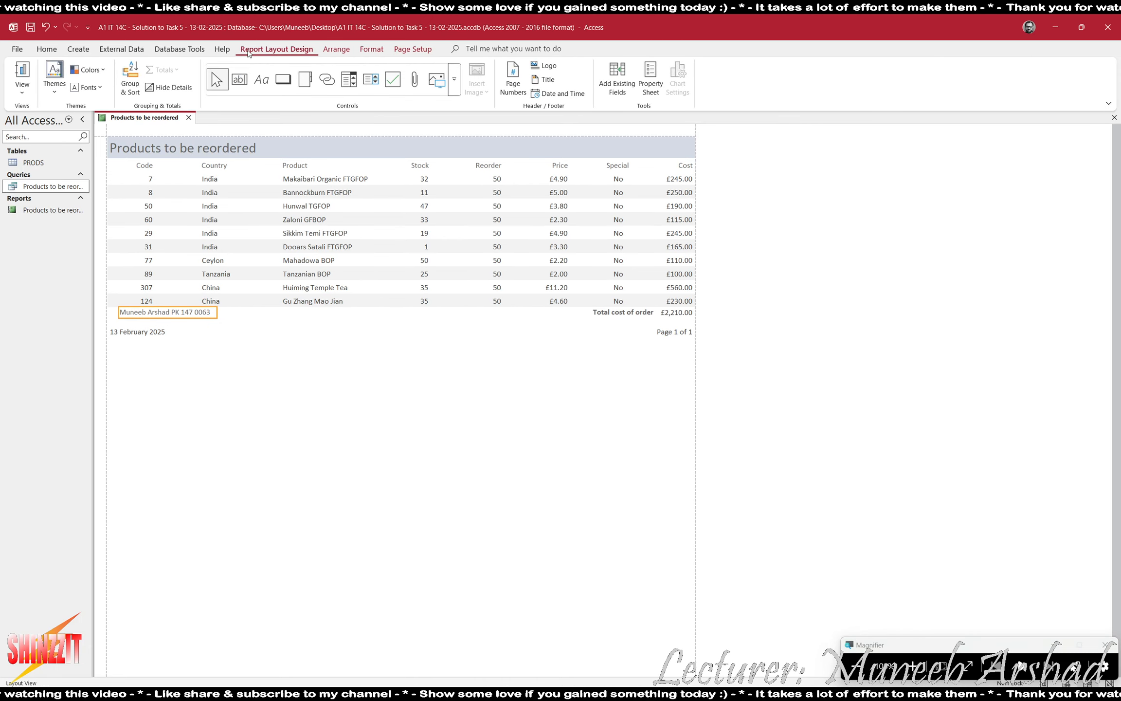
{"action": "left_click", "coordinate": [22, 87]}
{"action": "left_click", "coordinate": [41, 135]}
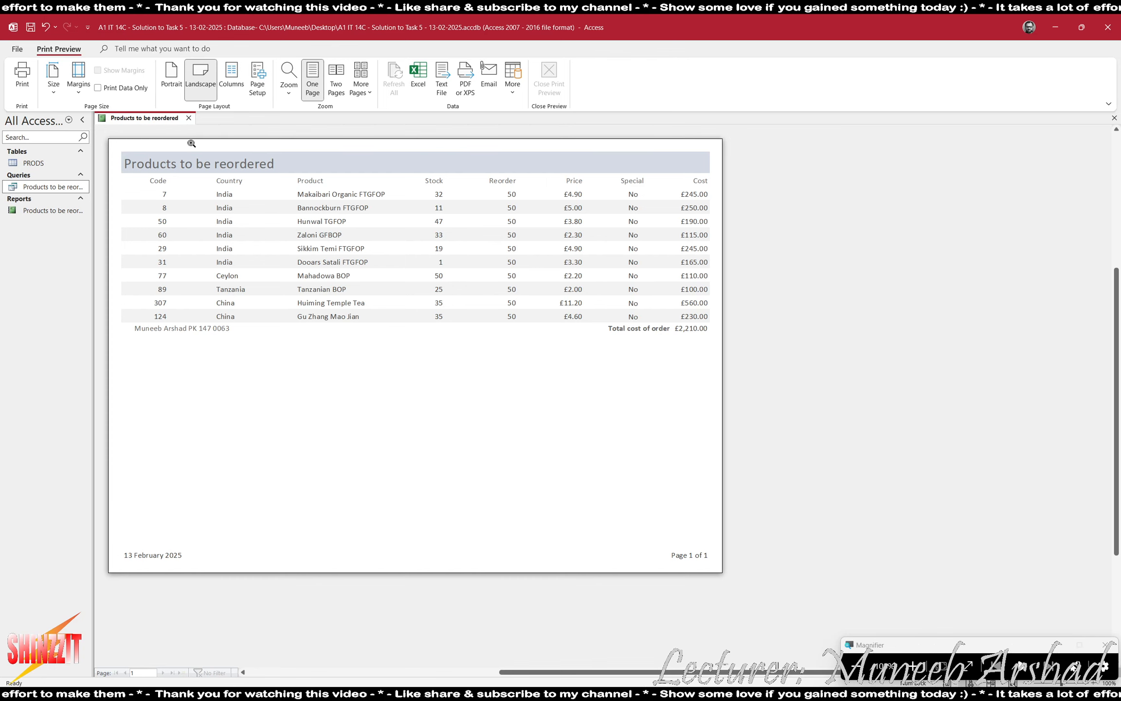
Print the report with Microsoft Print to PDF, saving it as Report1 in the ACCESS EX5 folder.
{"action": "left_click", "coordinate": [15, 74]}
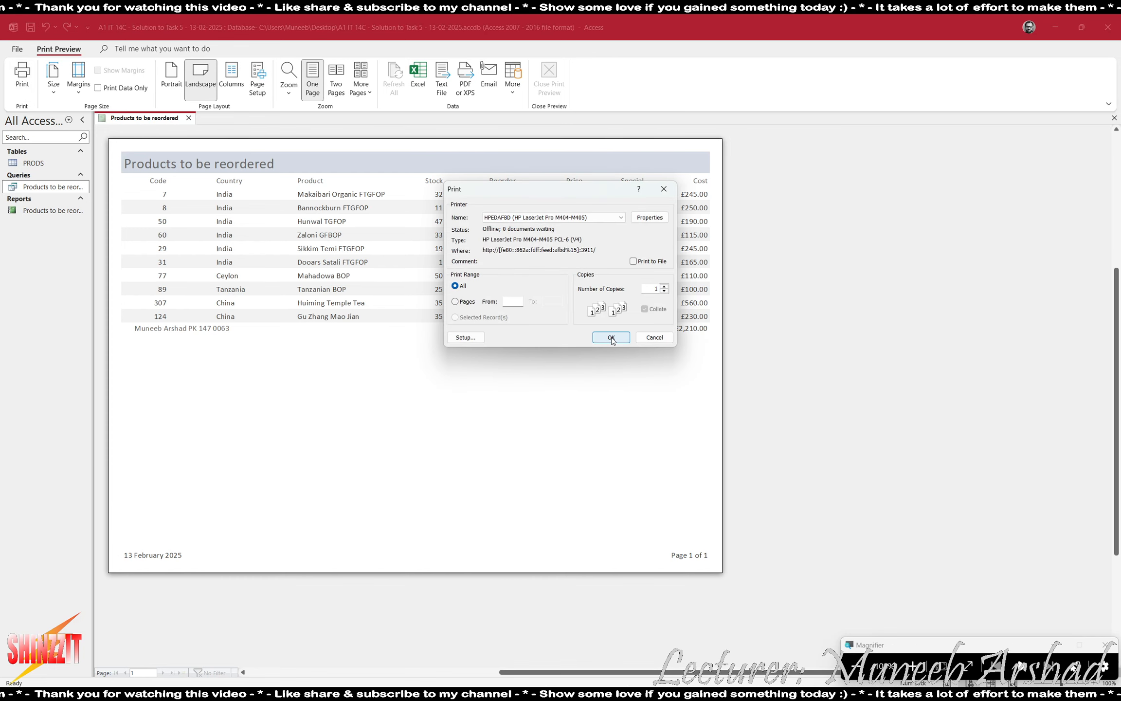
{"action": "left_click", "coordinate": [622, 221]}
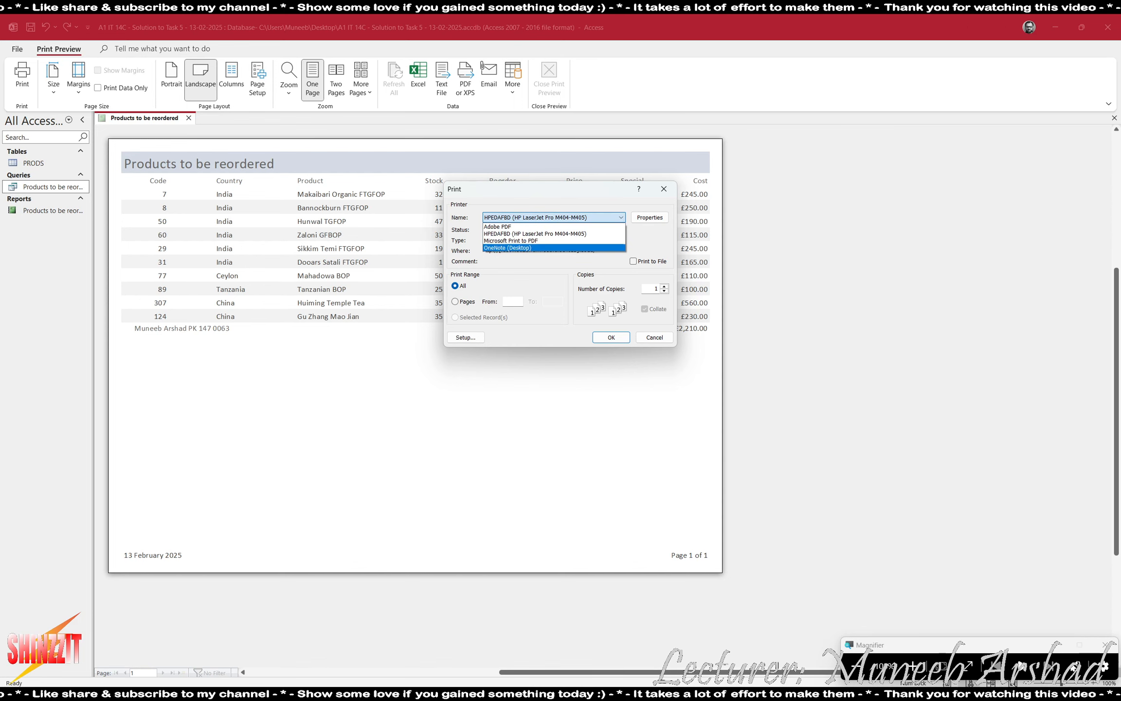
{"action": "key", "text": "super+plus"}
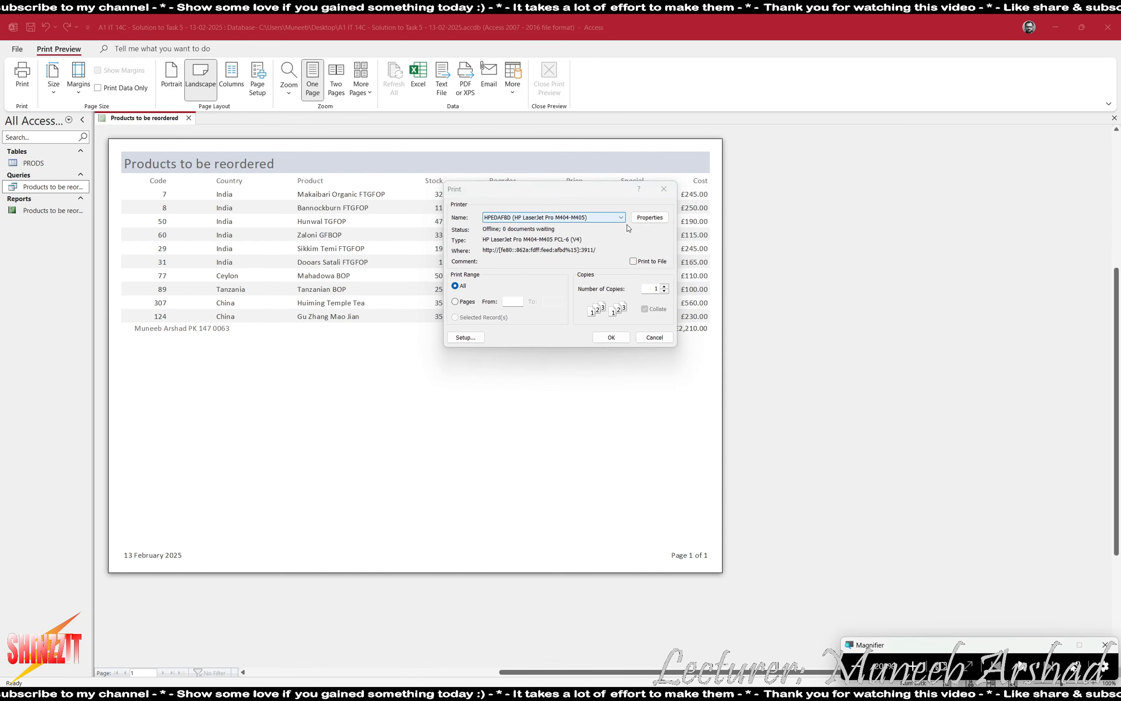
{"action": "left_click", "coordinate": [601, 218]}
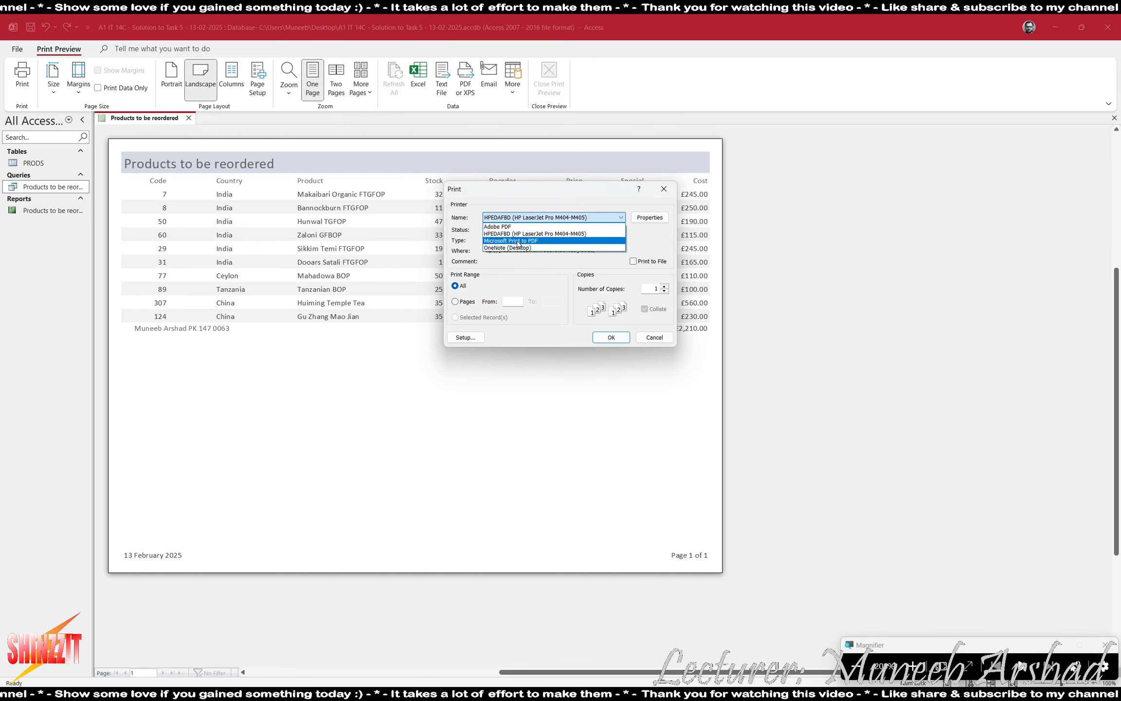
{"action": "left_click", "coordinate": [522, 241]}
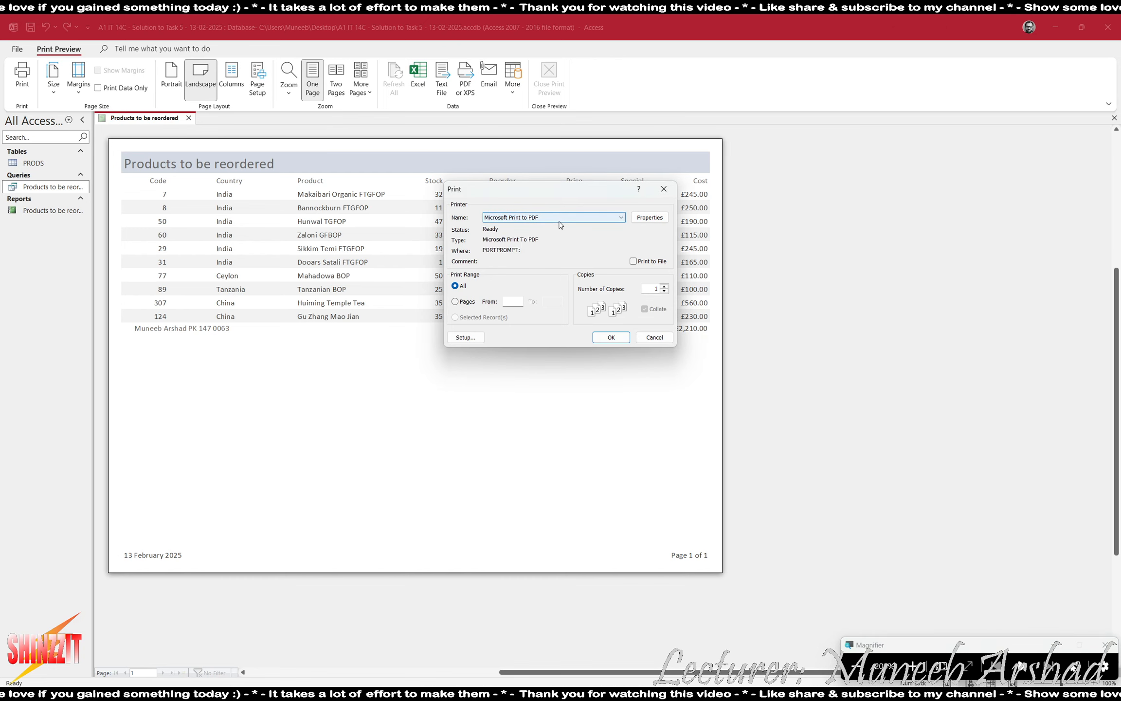
{"action": "left_click", "coordinate": [611, 337]}
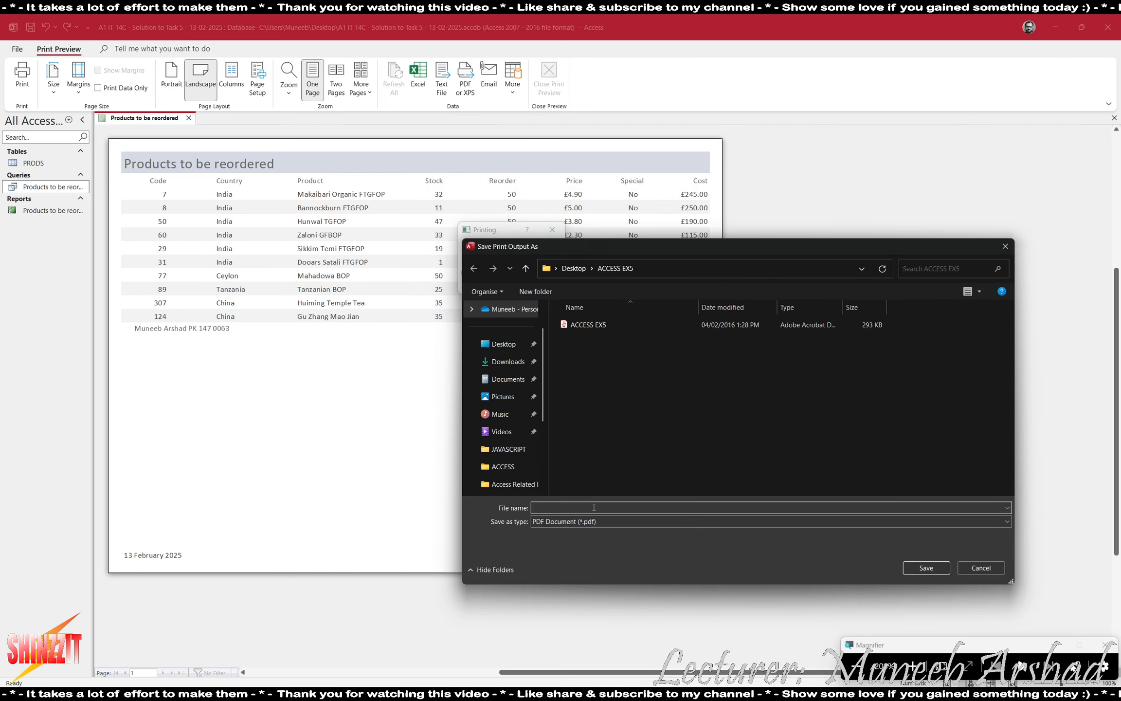
{"action": "type", "text": "Report"}
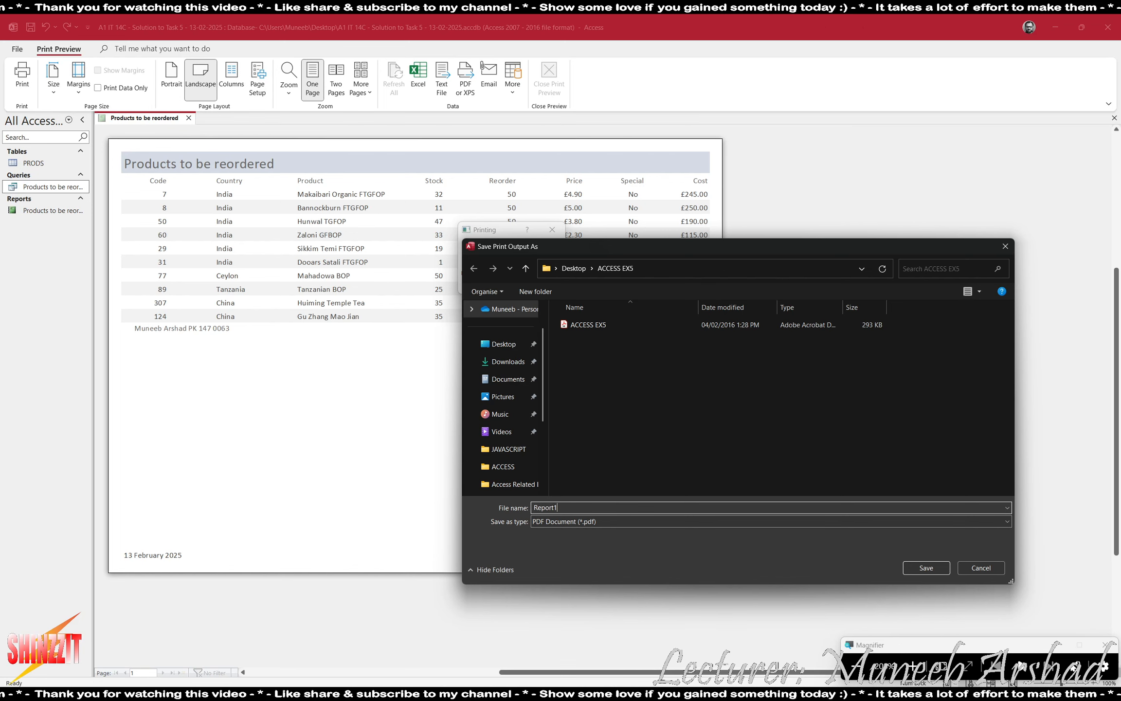
{"action": "type", "text": "1"}
{"action": "left_click", "coordinate": [926, 568]}
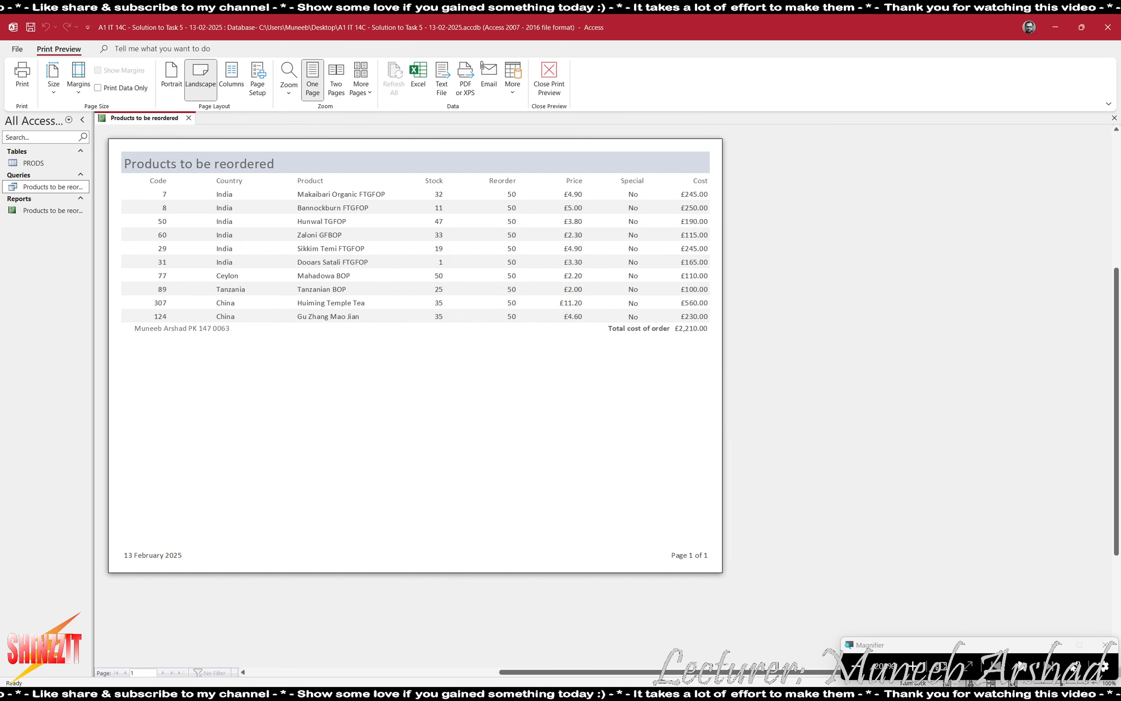
Open Report1 from the ACCESS EX5 folder on the desktop, check the printed report and close the PDF.
{"action": "left_click", "coordinate": [857, 667]}
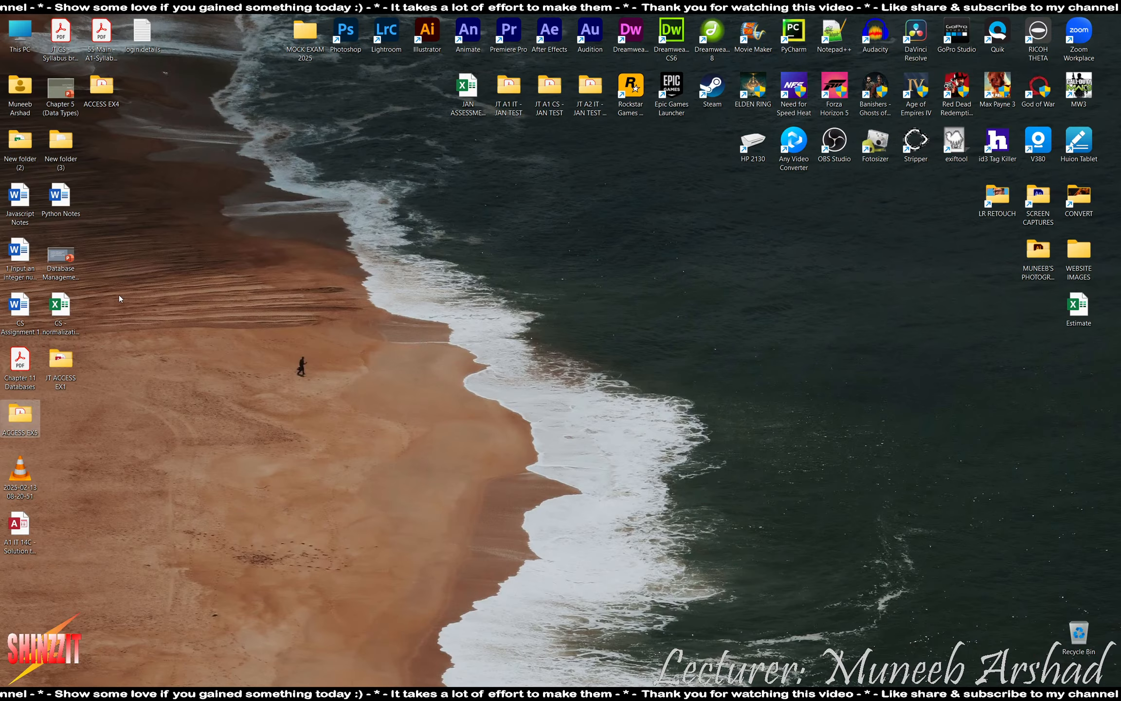
{"action": "double_click", "coordinate": [64, 367]}
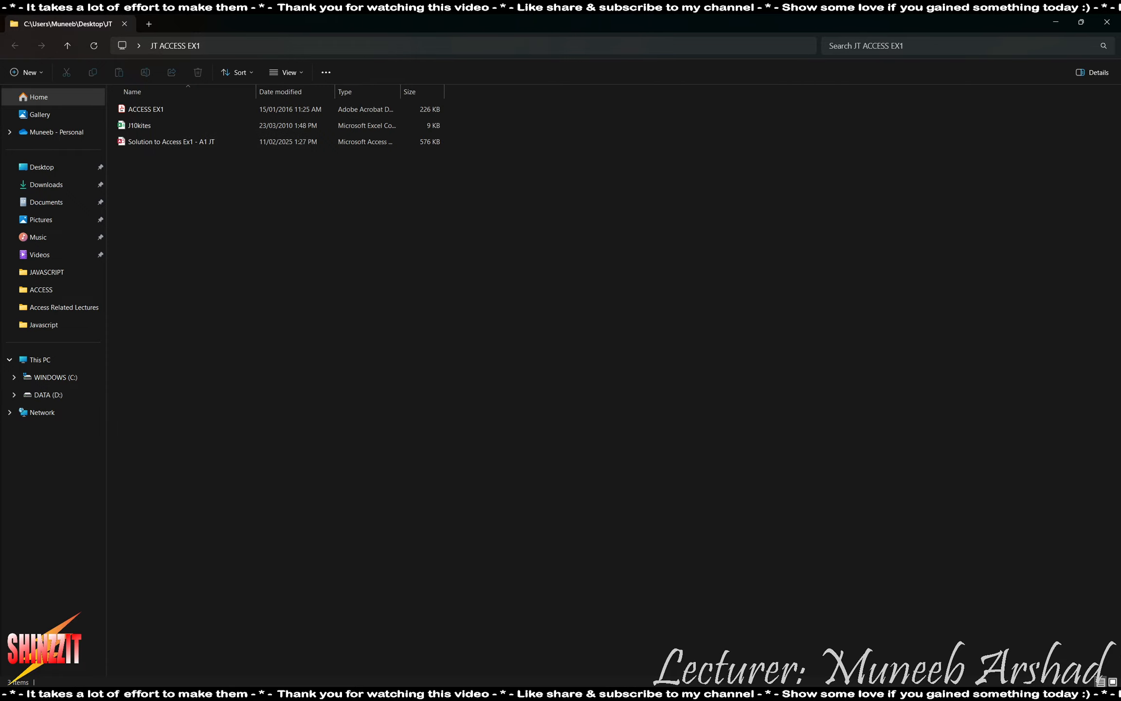
{"action": "key", "text": "alt+F4"}
{"action": "double_click", "coordinate": [25, 419]}
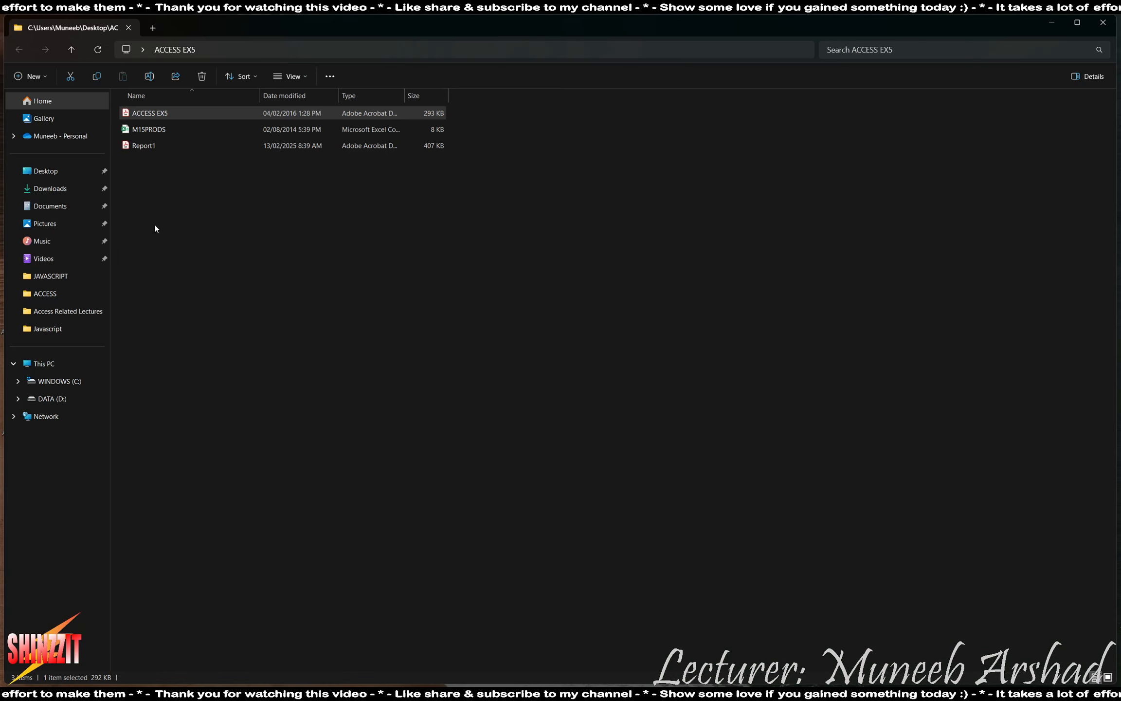
{"action": "left_click", "coordinate": [147, 146]}
{"action": "double_click", "coordinate": [147, 147]}
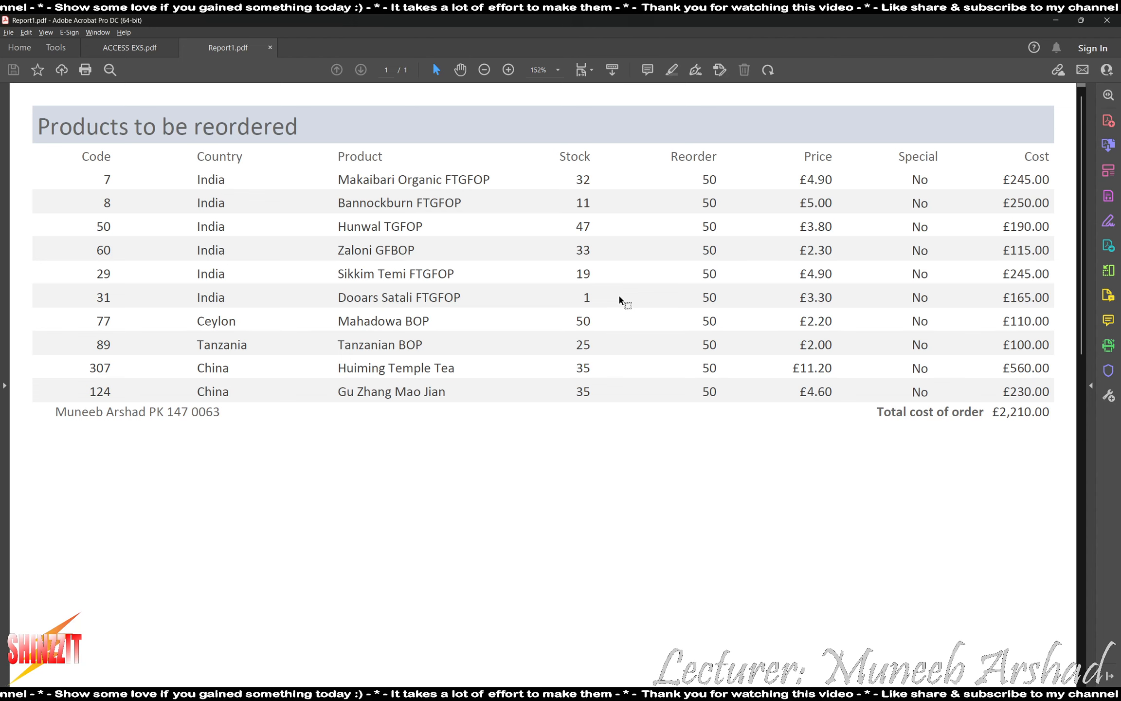
{"action": "left_click", "coordinate": [270, 48]}
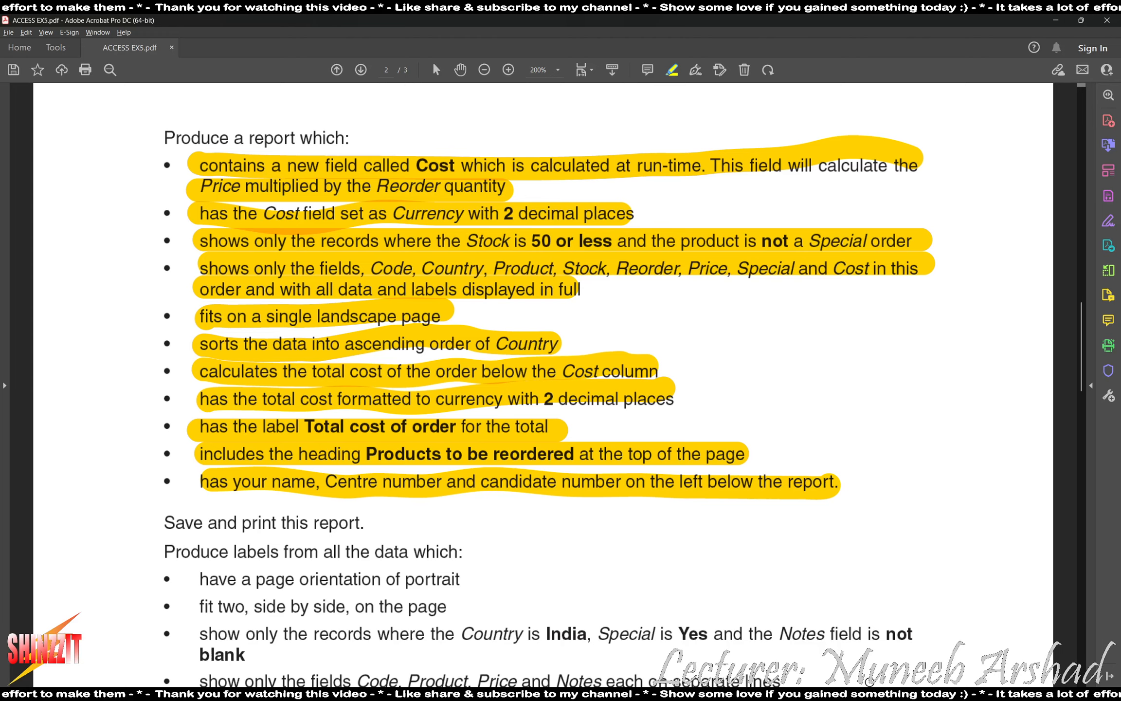
Switch to Access and publish the report as a PDF named Report1new in the ACCESS EX5 folder.
{"action": "key", "text": "alt+Tab"}
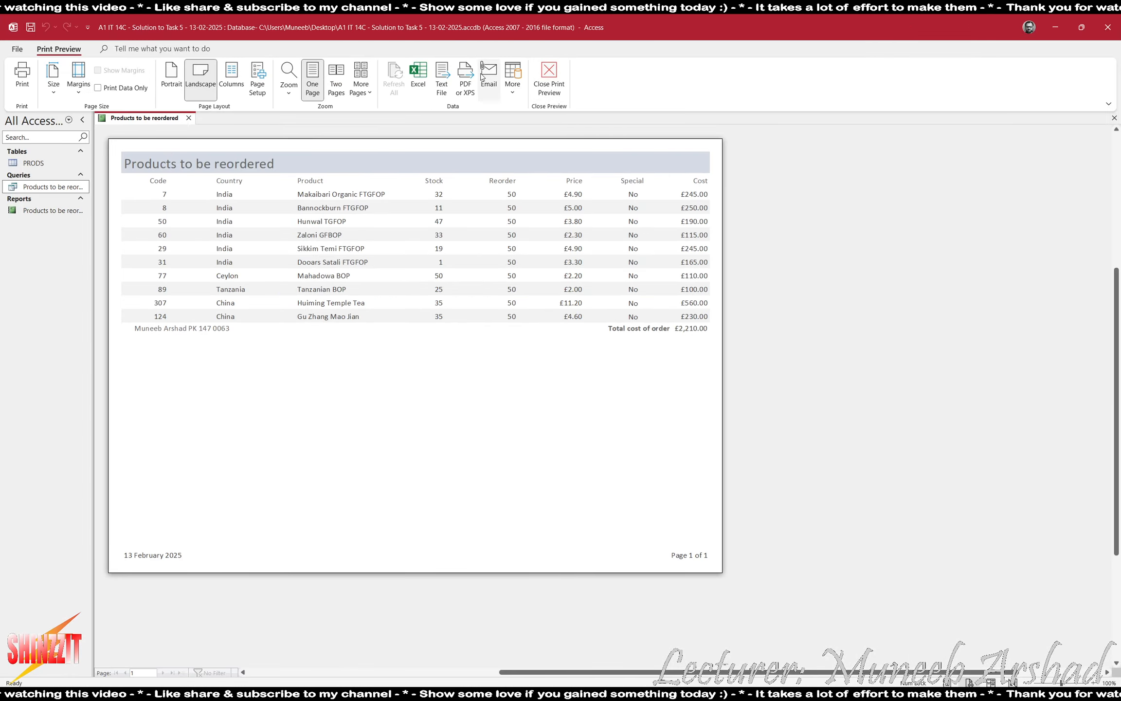
{"action": "left_click", "coordinate": [465, 78]}
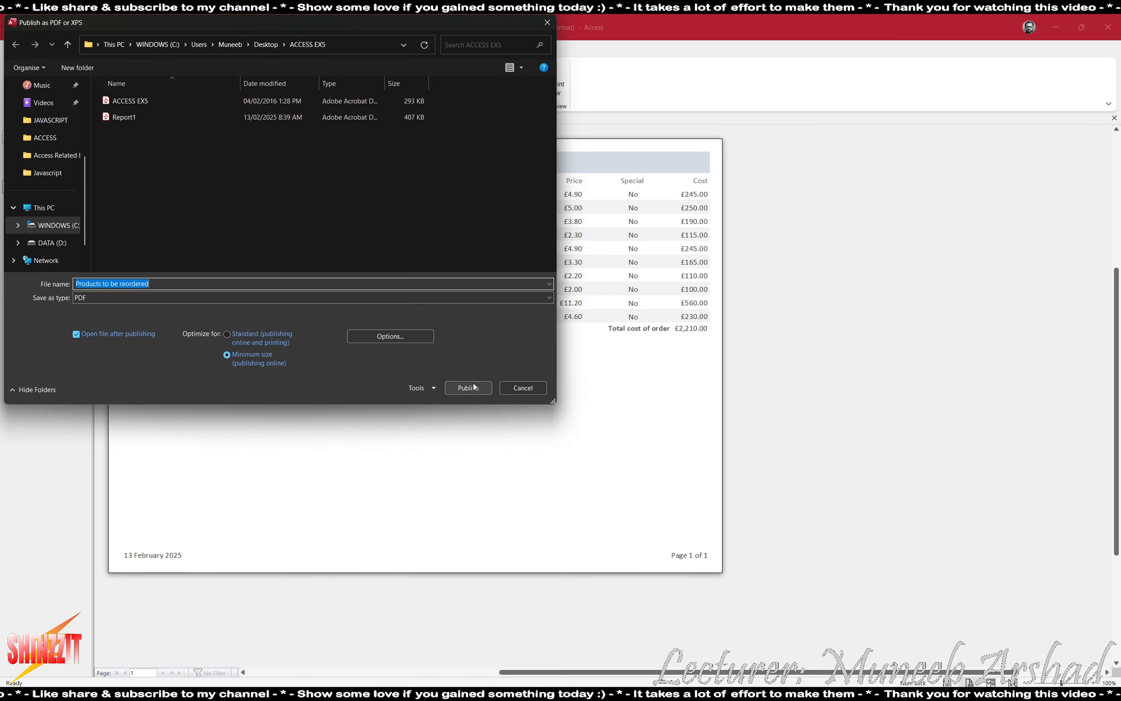
{"action": "left_click", "coordinate": [530, 392]}
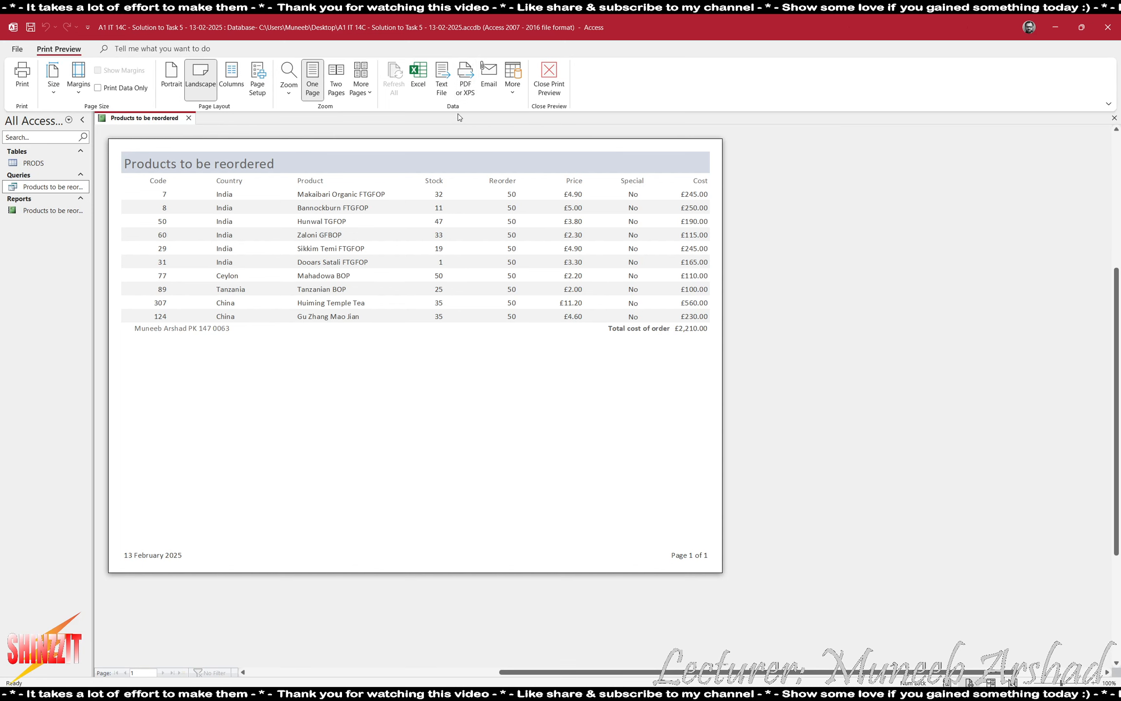
{"action": "left_click", "coordinate": [465, 77]}
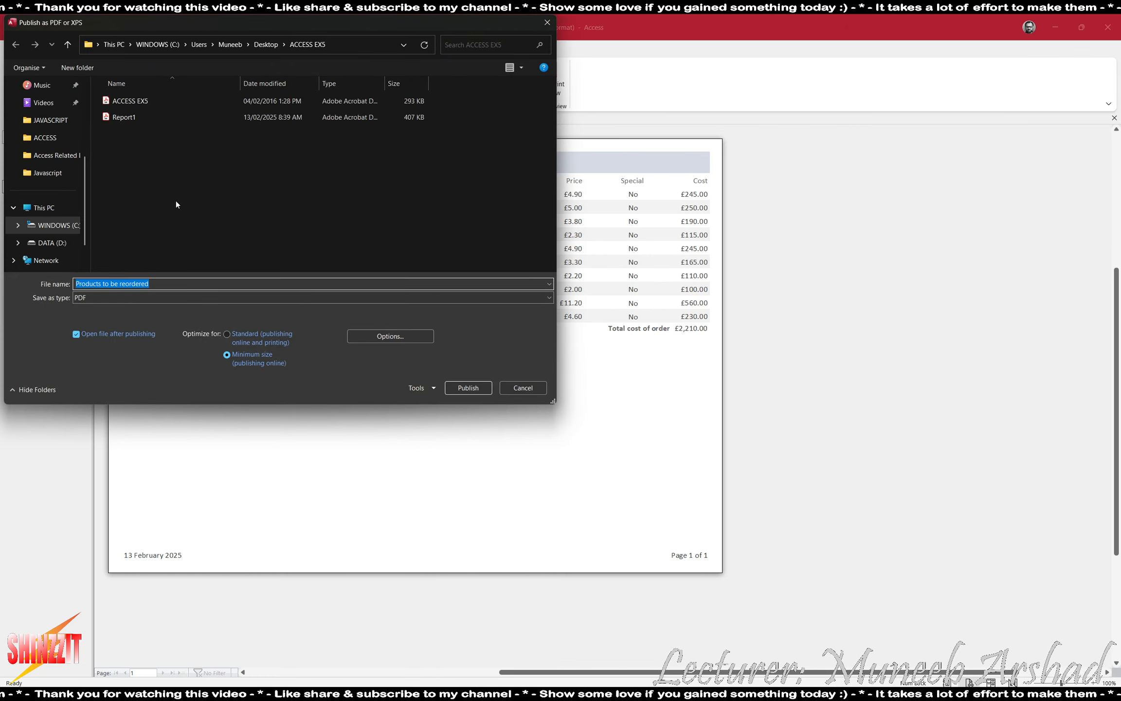
{"action": "type", "text": "Rep"}
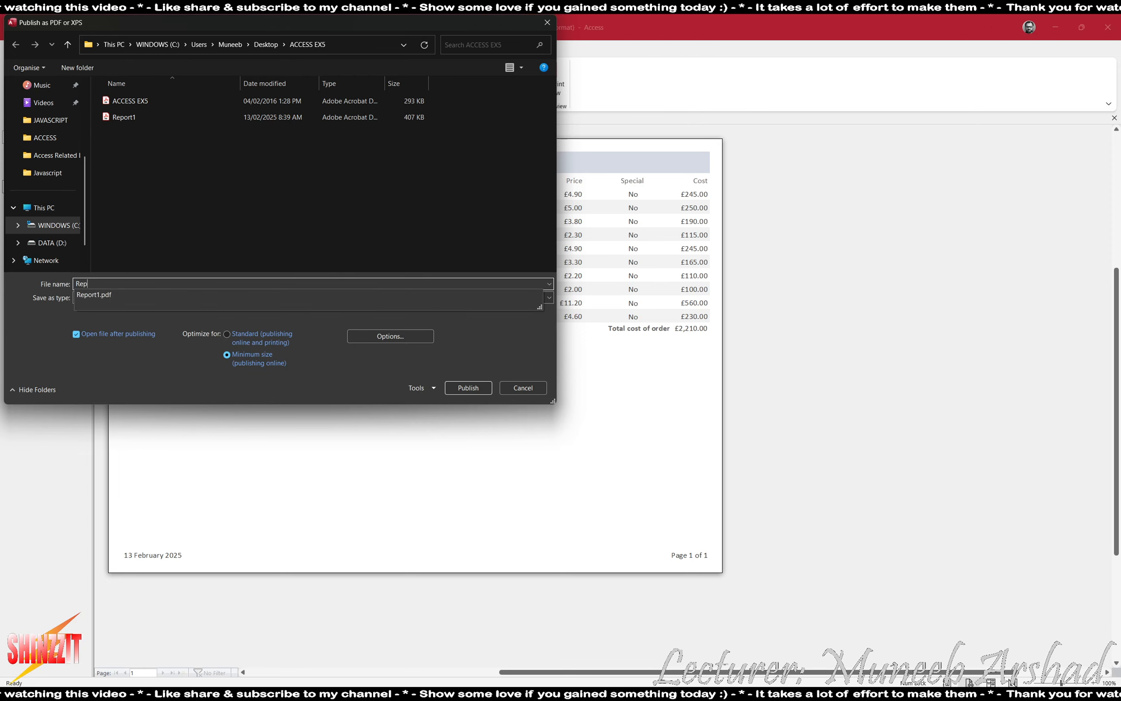
{"action": "type", "text": "ort1"}
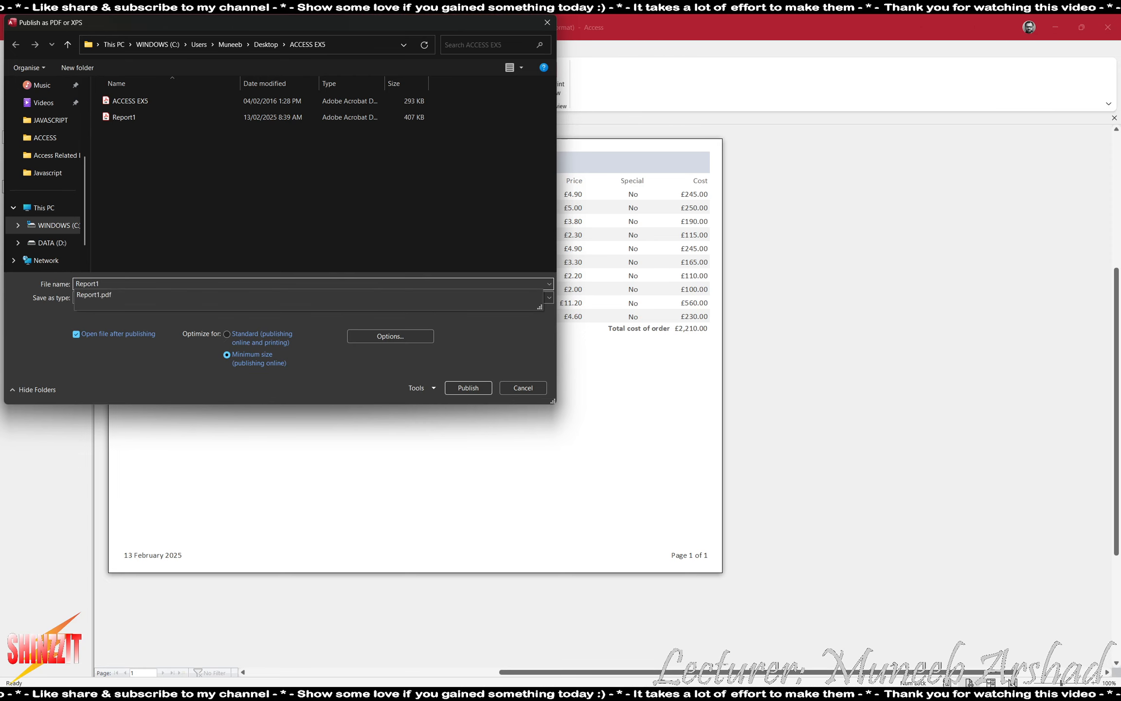
{"action": "type", "text": "new"}
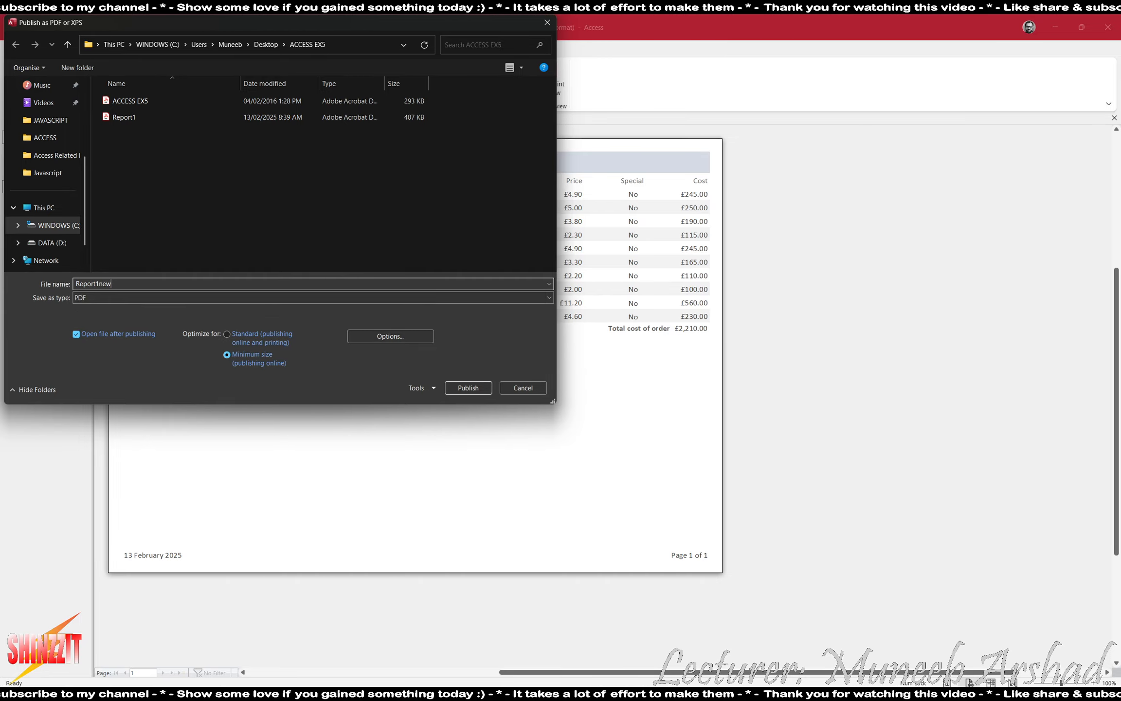
{"action": "key", "text": "Return"}
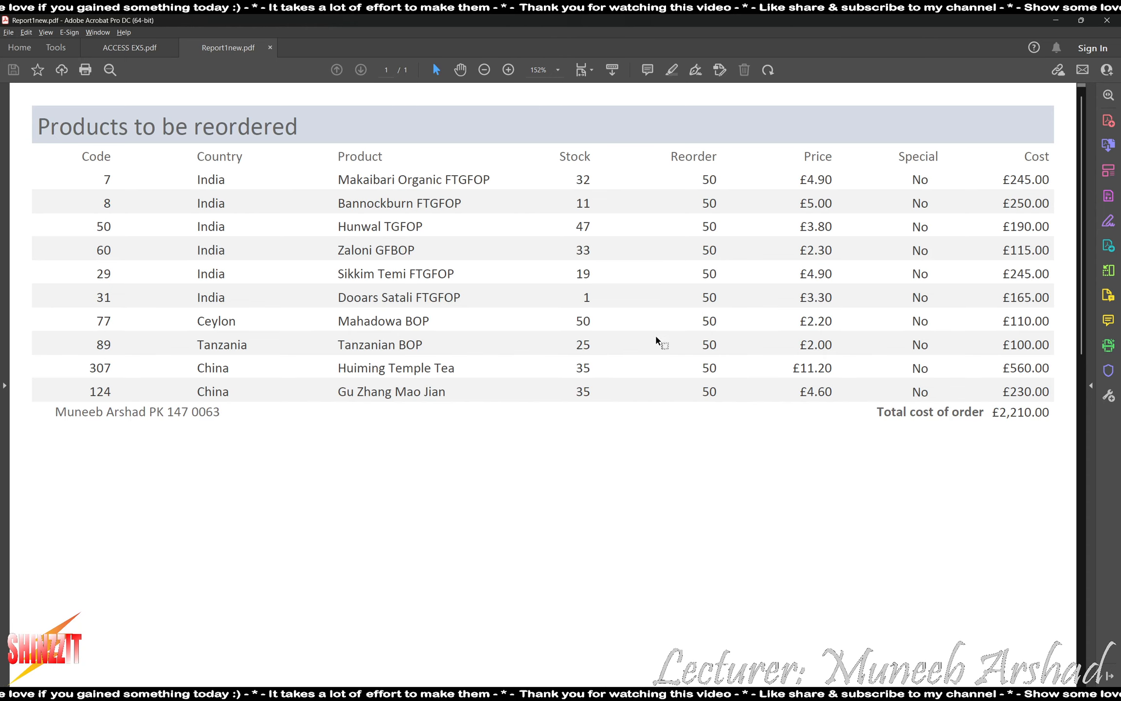
Check and close Report1new.pdf, and read the label requirements in ACCESS EX5.pdf.
{"action": "scroll", "coordinate": [447, 372], "scroll_direction": "down", "scroll_amount": 1}
{"action": "scroll", "coordinate": [446, 372], "scroll_direction": "up", "scroll_amount": 1}
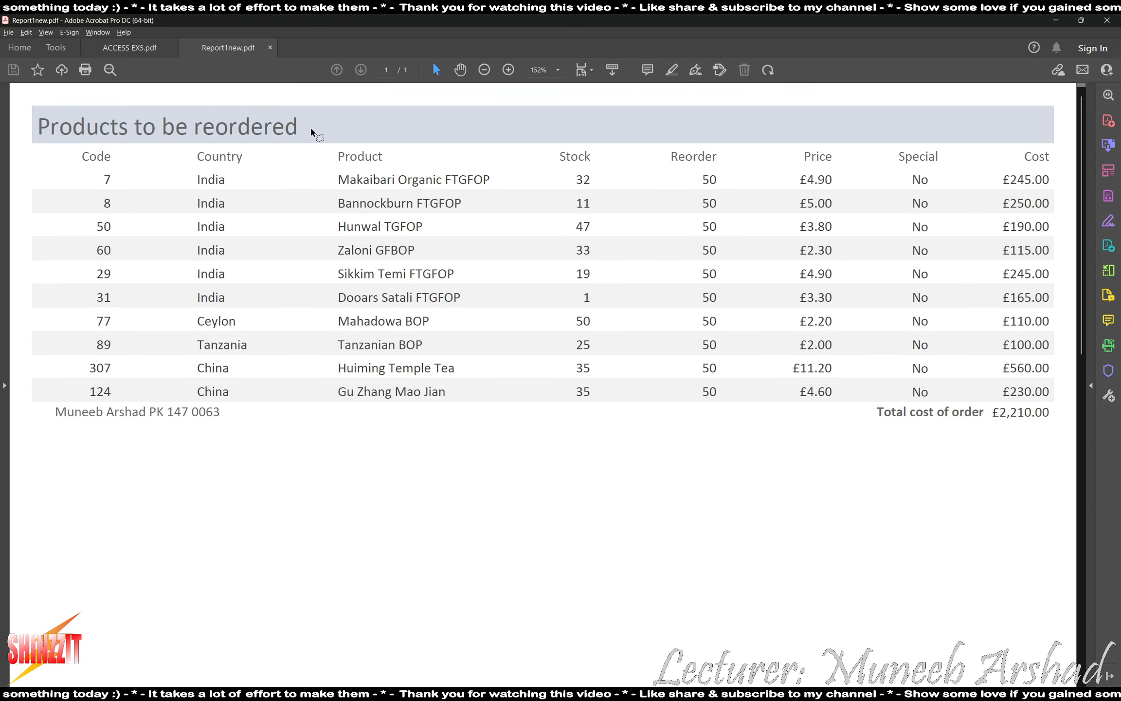
{"action": "left_click", "coordinate": [270, 47]}
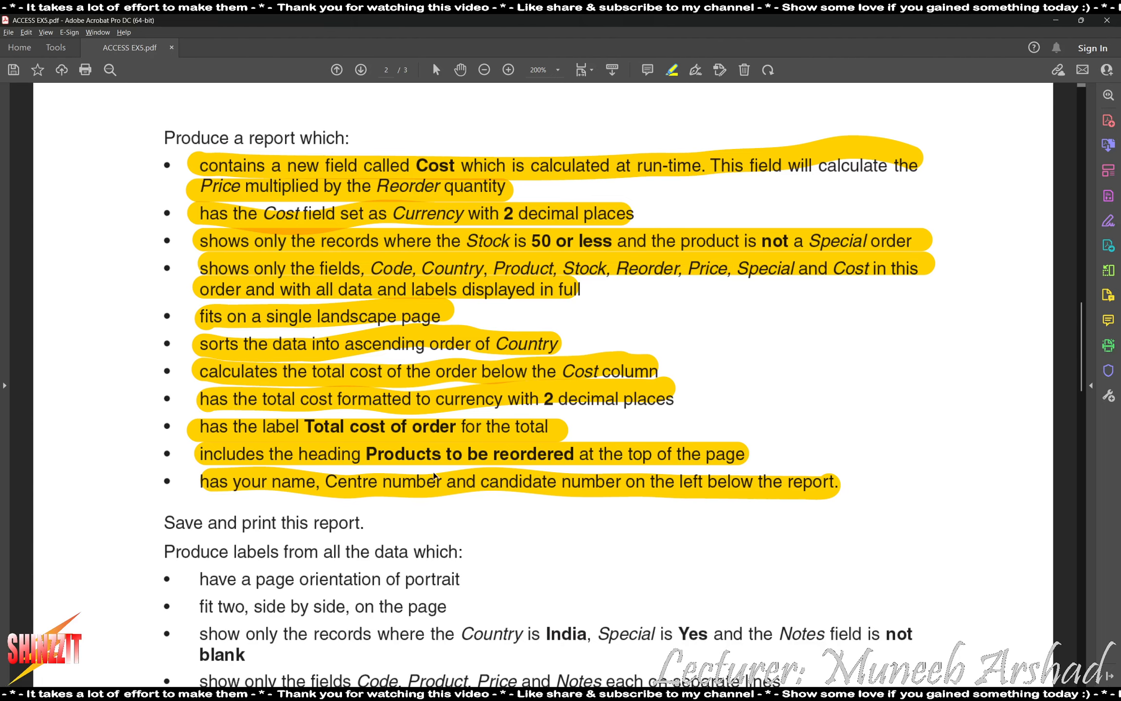
{"action": "scroll", "coordinate": [433, 402], "scroll_direction": "up", "scroll_amount": 3}
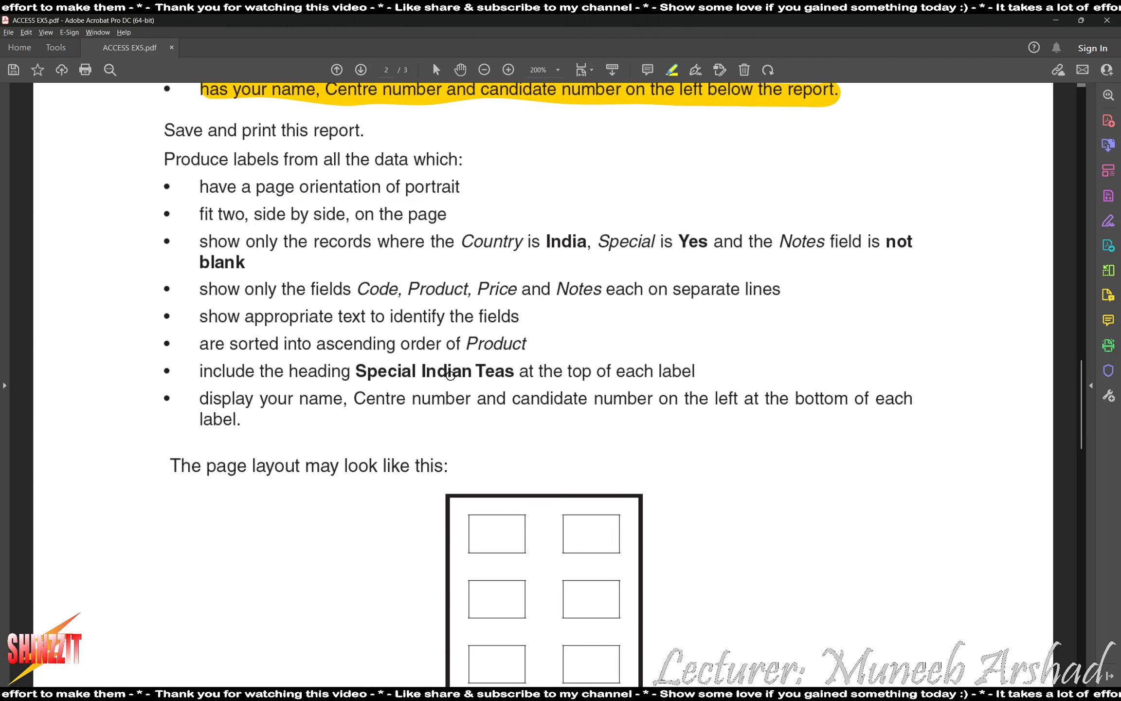
{"action": "scroll", "coordinate": [454, 372], "scroll_direction": "down", "scroll_amount": 1}
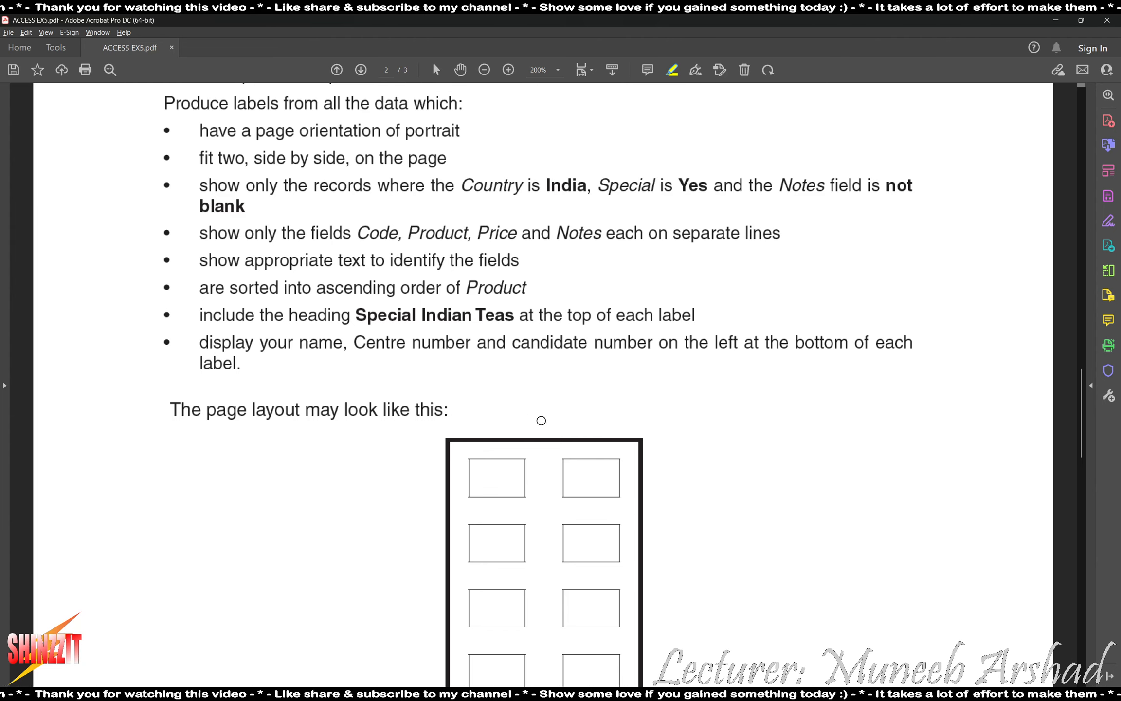
Switch to Access, dismiss the export confirmation without saving the export steps, and close the Products to be reordered report, saving its design changes.
{"action": "key", "text": "alt+Tab"}
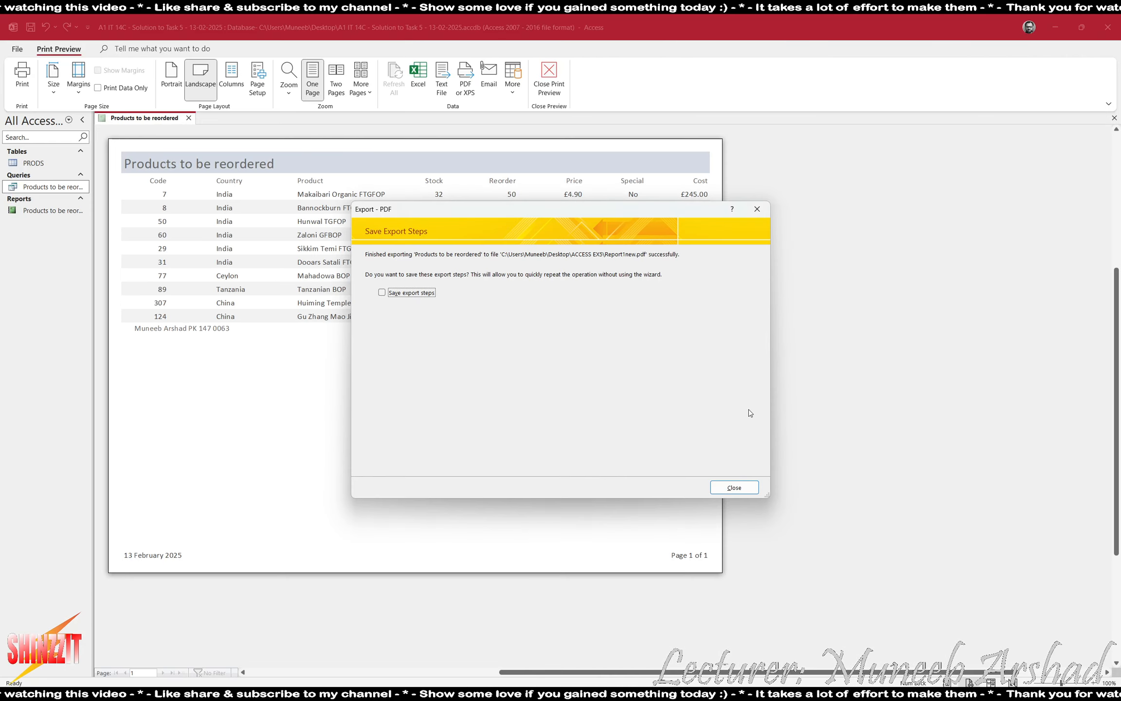
{"action": "left_click", "coordinate": [735, 487]}
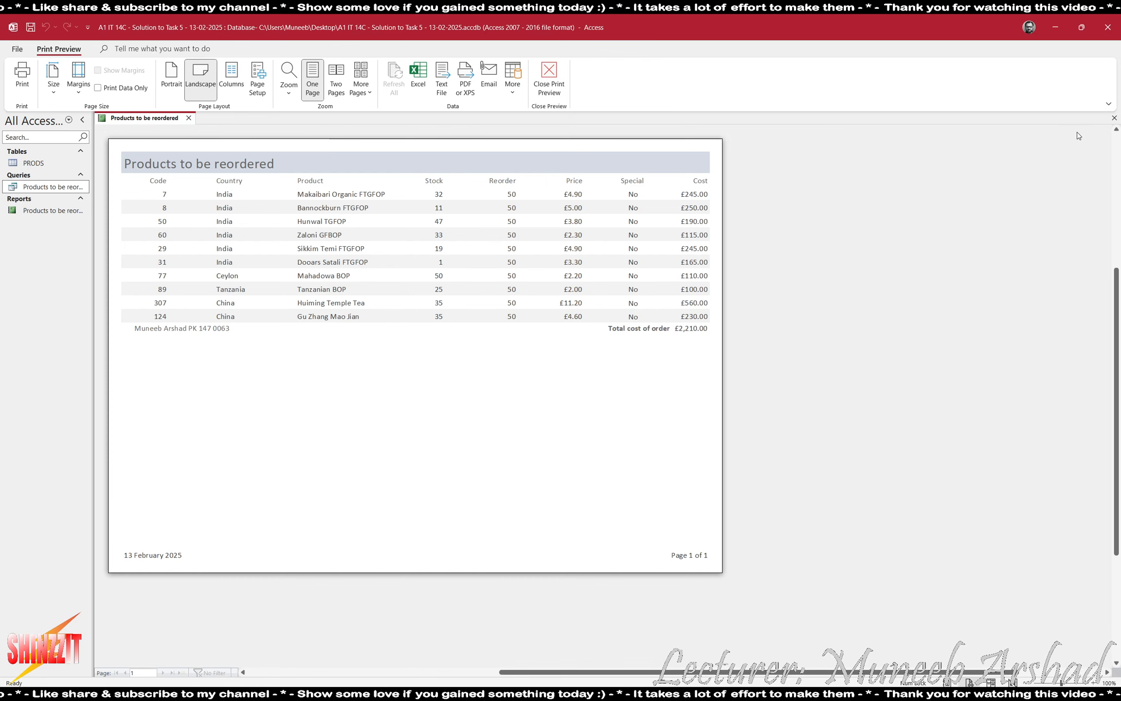
{"action": "left_click", "coordinate": [1112, 118]}
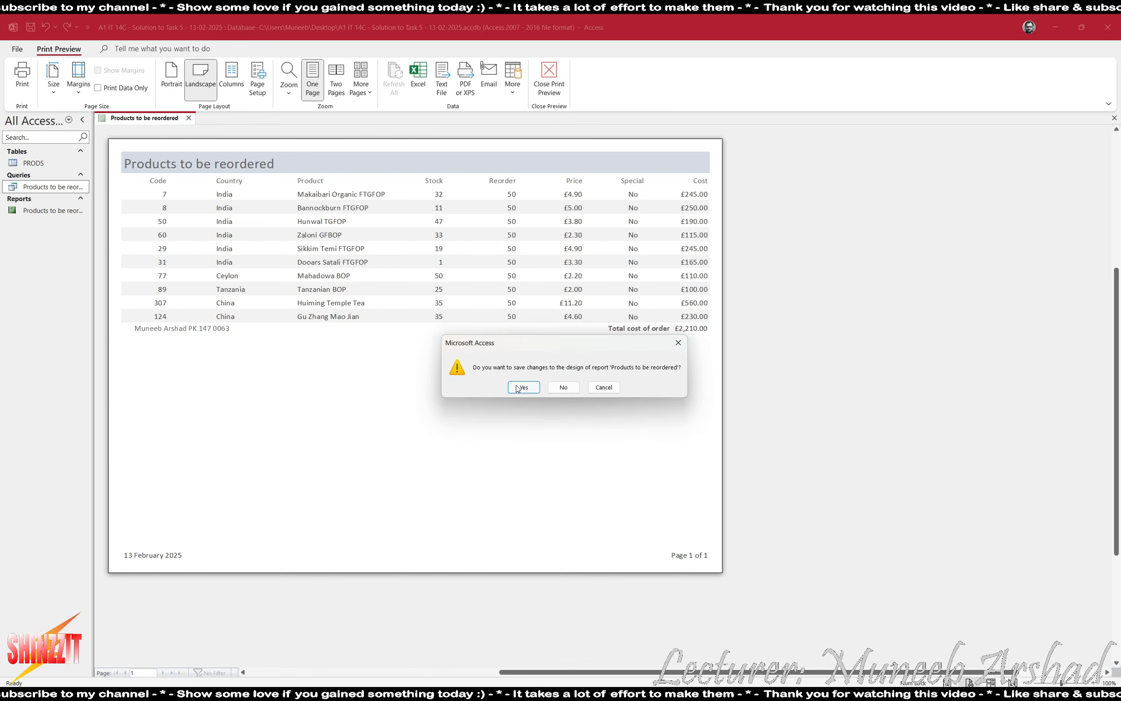
{"action": "left_click", "coordinate": [523, 387]}
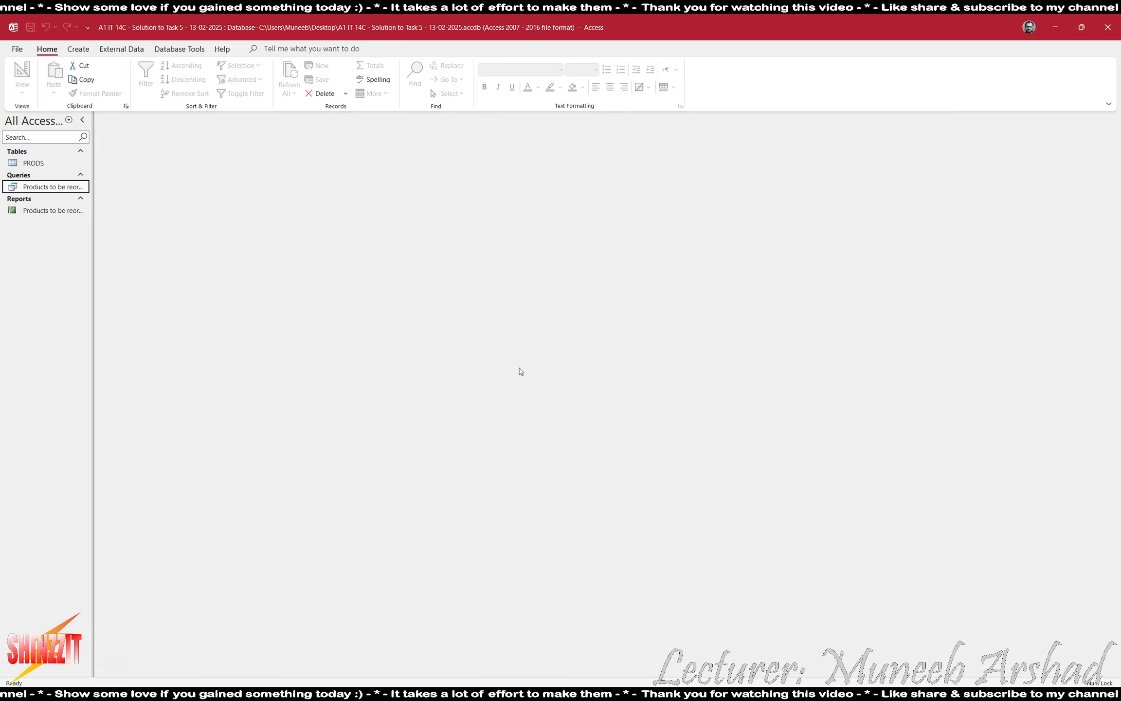
Create a new query in design view from the PRODS table, and enlarge and reposition its field list so all fields show.
{"action": "left_click", "coordinate": [41, 212]}
{"action": "left_click", "coordinate": [33, 163]}
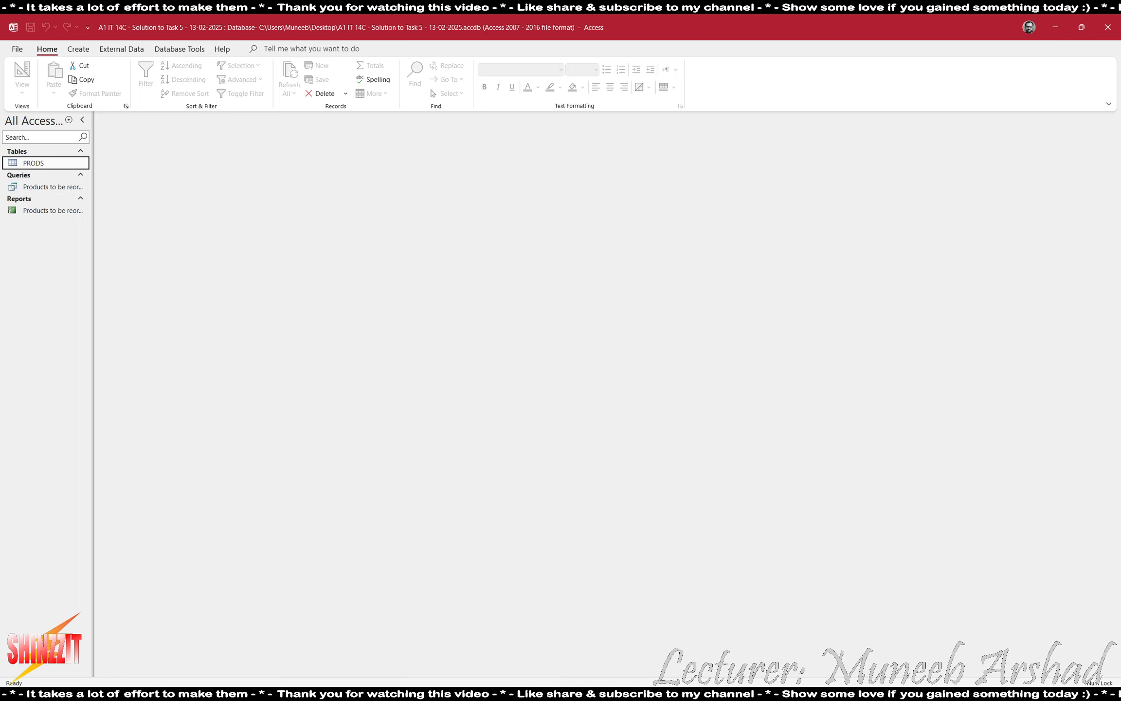
{"action": "key", "text": "alt+Tab"}
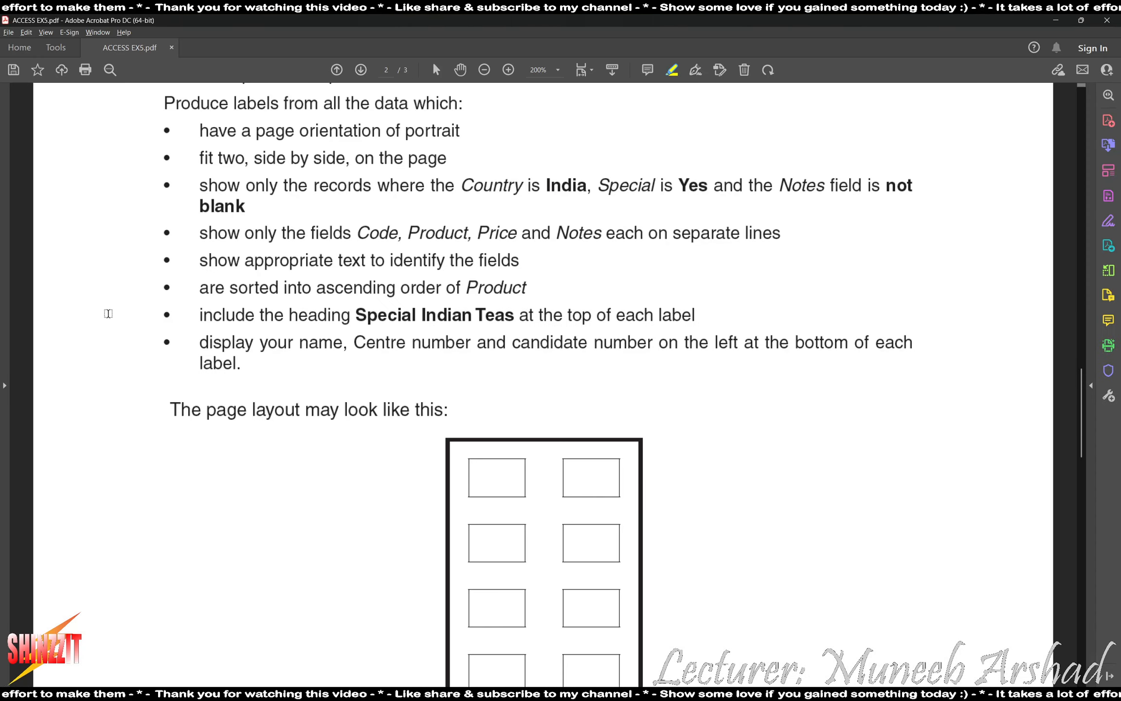
{"action": "key", "text": "alt+Tab"}
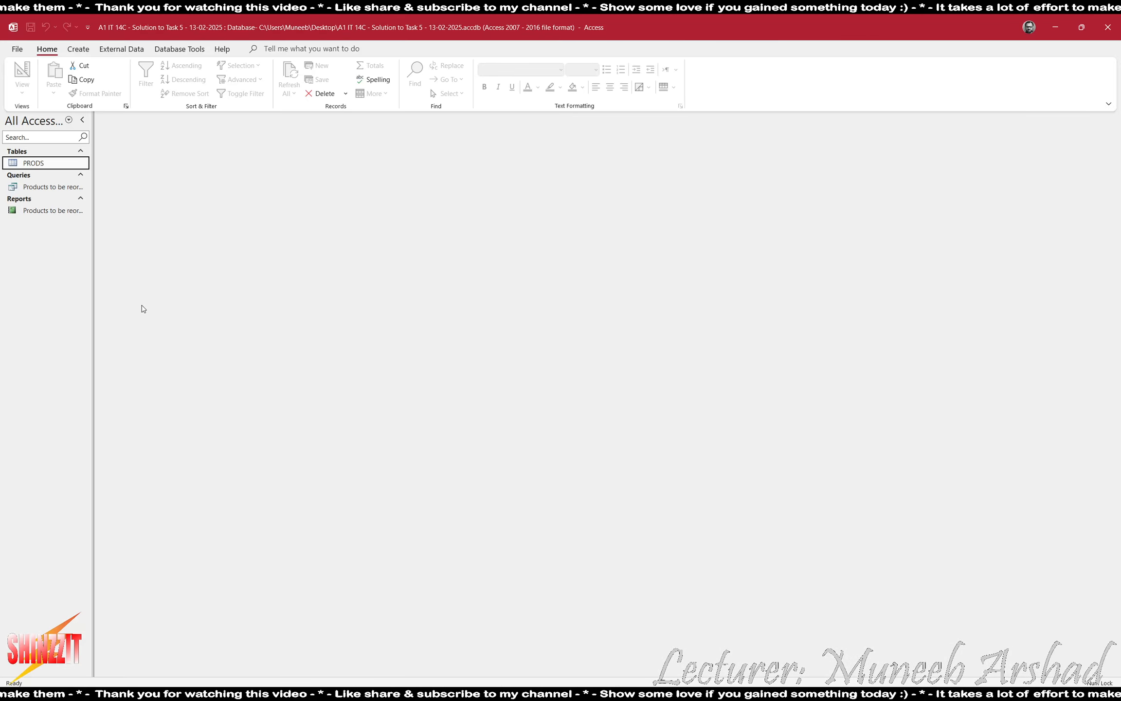
{"action": "left_click", "coordinate": [89, 53]}
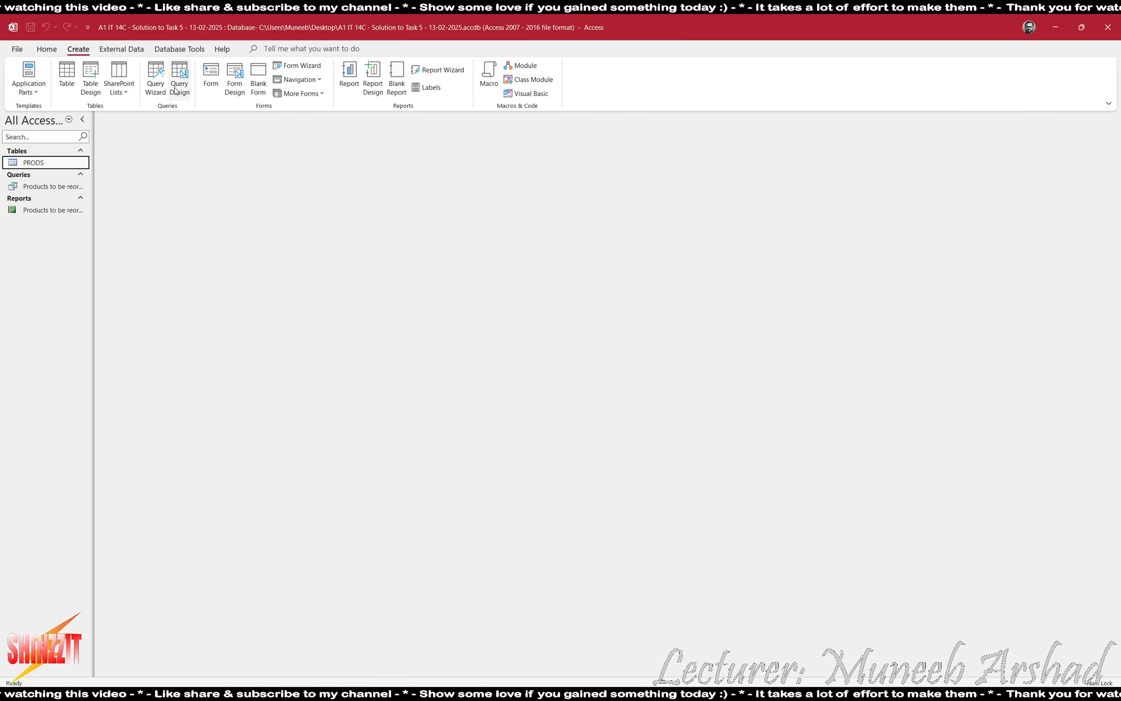
{"action": "left_click", "coordinate": [180, 86]}
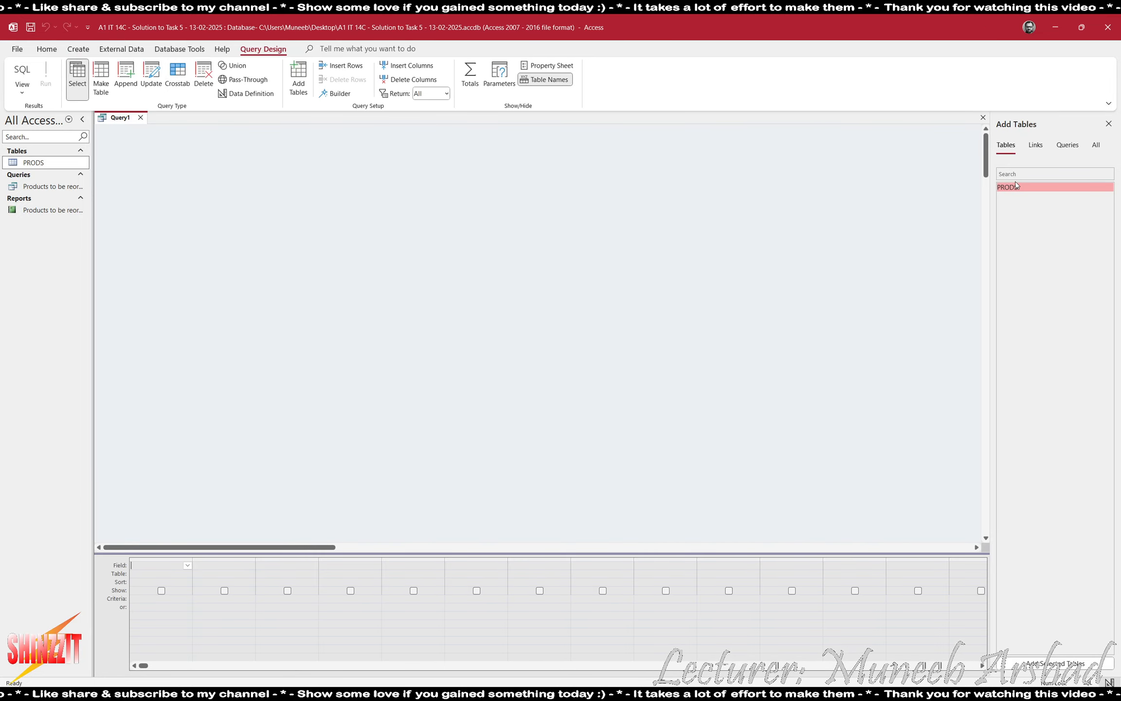
{"action": "double_click", "coordinate": [1002, 188]}
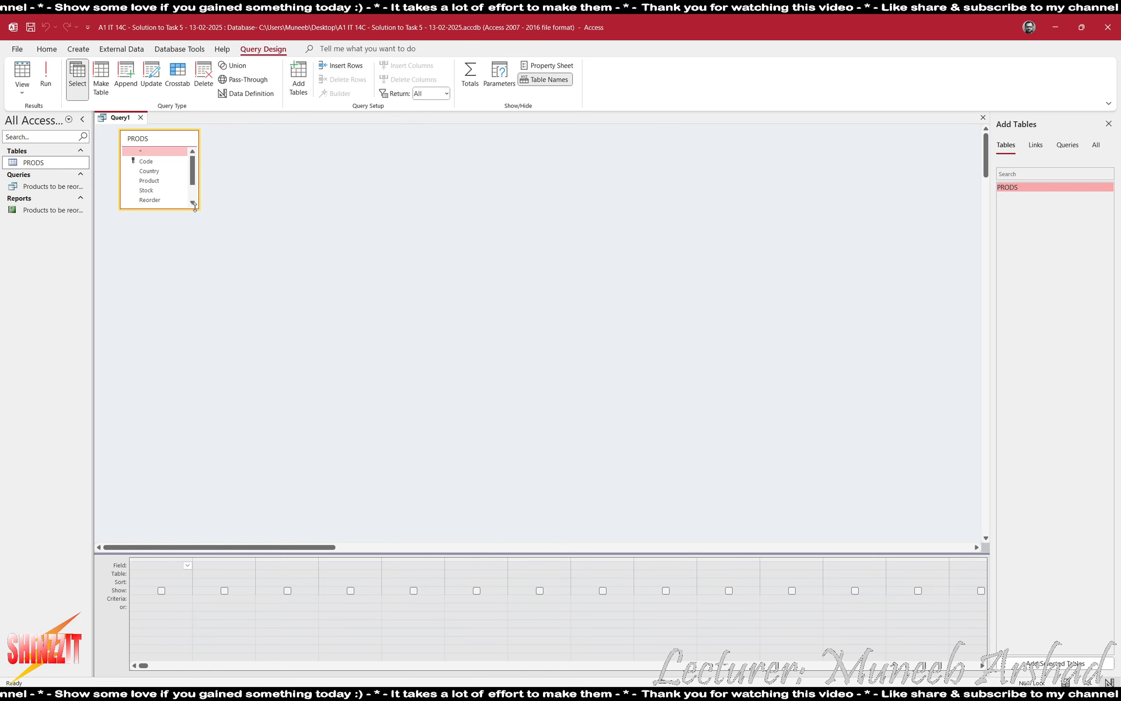
{"action": "left_click_drag", "start_coordinate": [194, 209], "coordinate": [195, 244]}
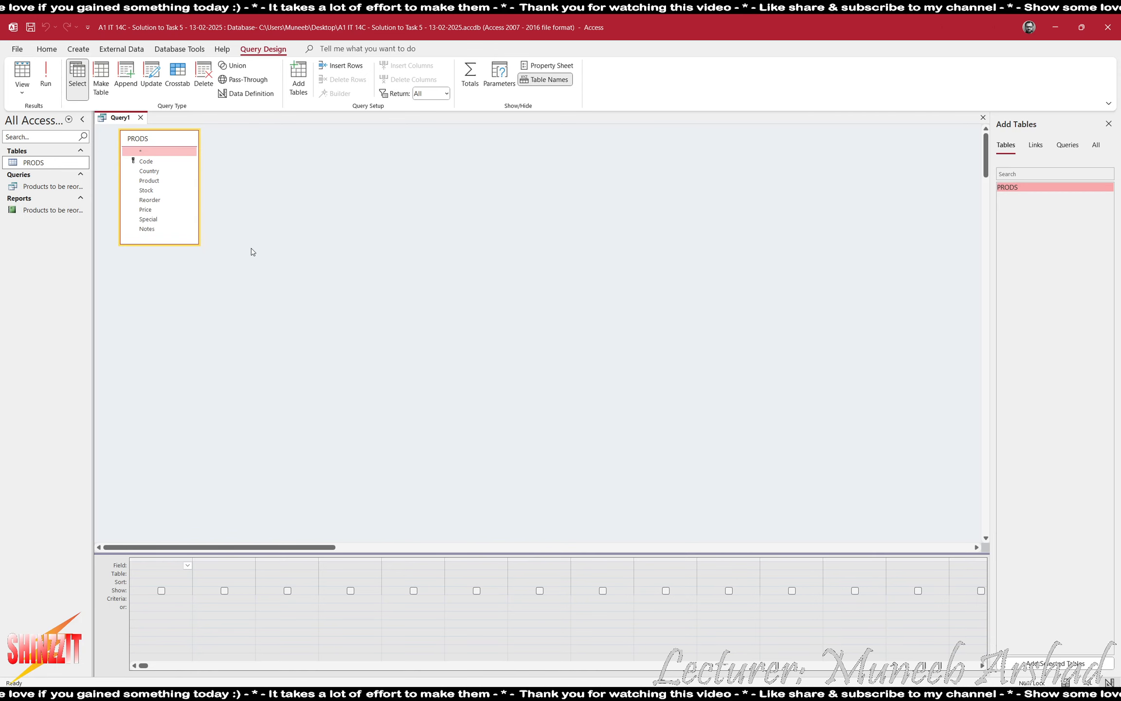
{"action": "left_click_drag", "start_coordinate": [171, 142], "coordinate": [306, 173]}
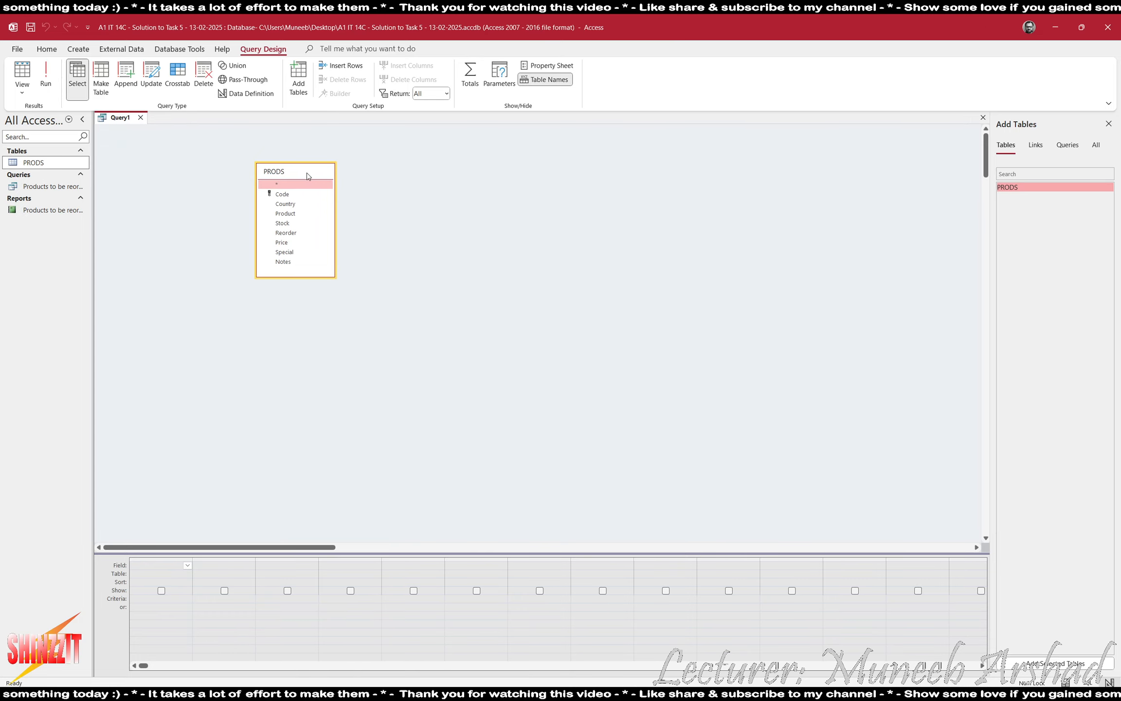
Switch to ACCESS EX5.pdf, highlight the "Country is India" condition in the label requirements, and return to Access.
{"action": "key", "text": "alt+Tab"}
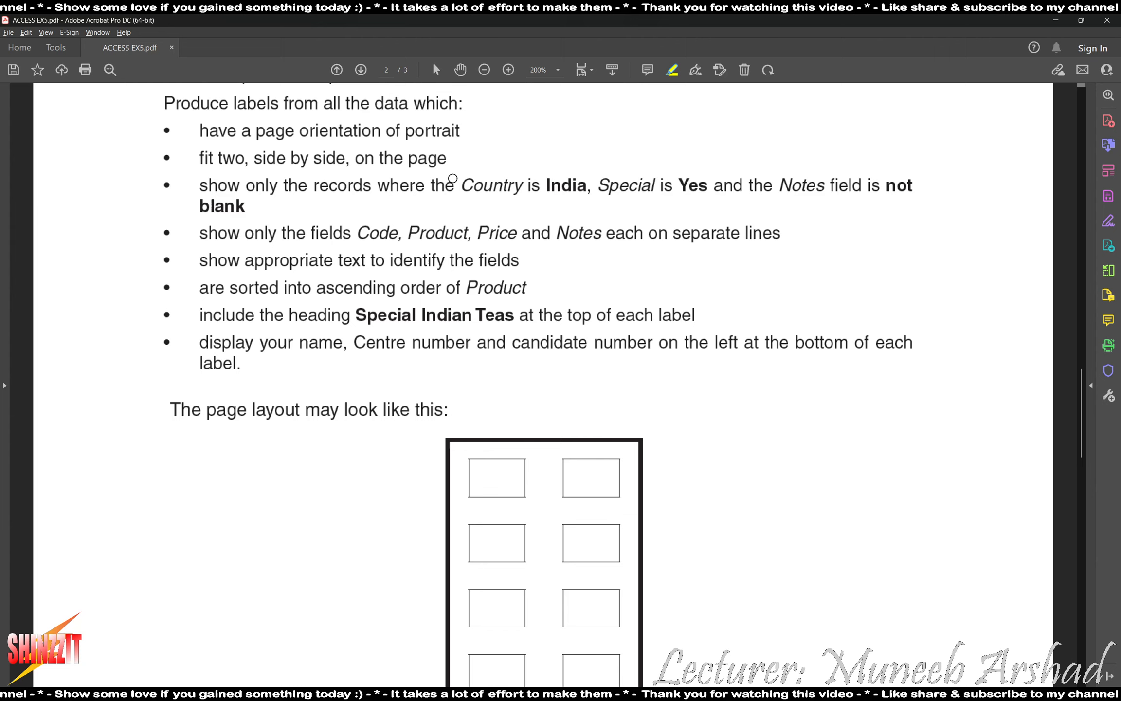
{"action": "left_click_drag", "start_coordinate": [466, 186], "coordinate": [582, 189]}
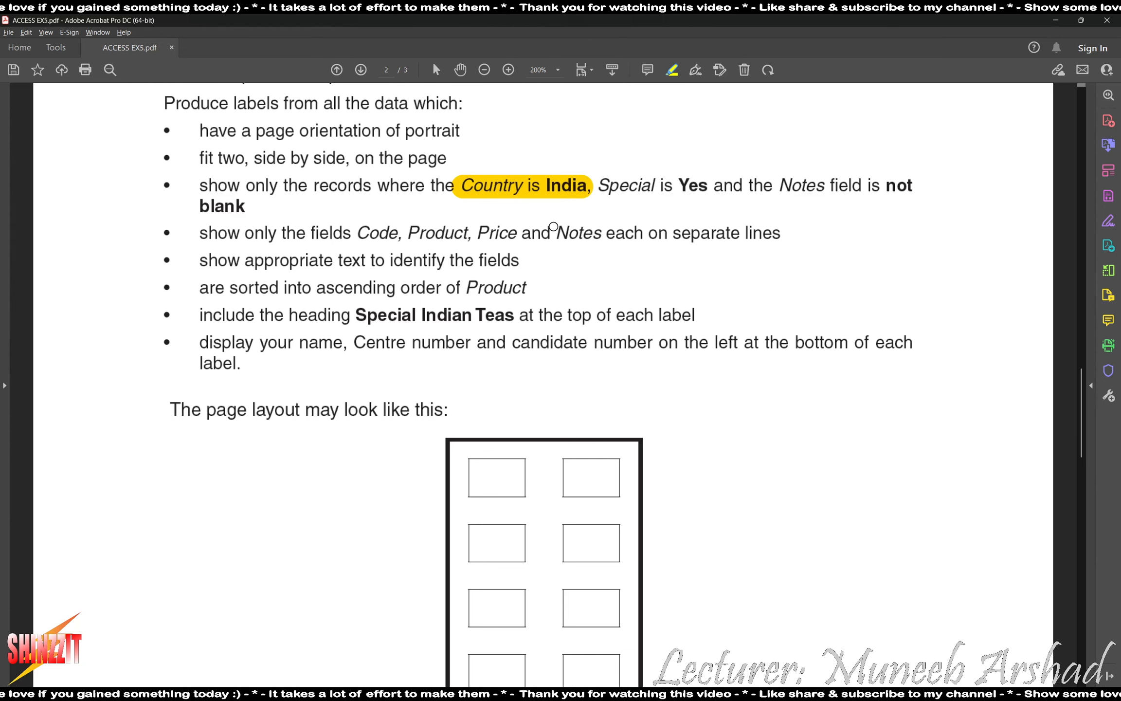
{"action": "key", "text": "alt+Tab"}
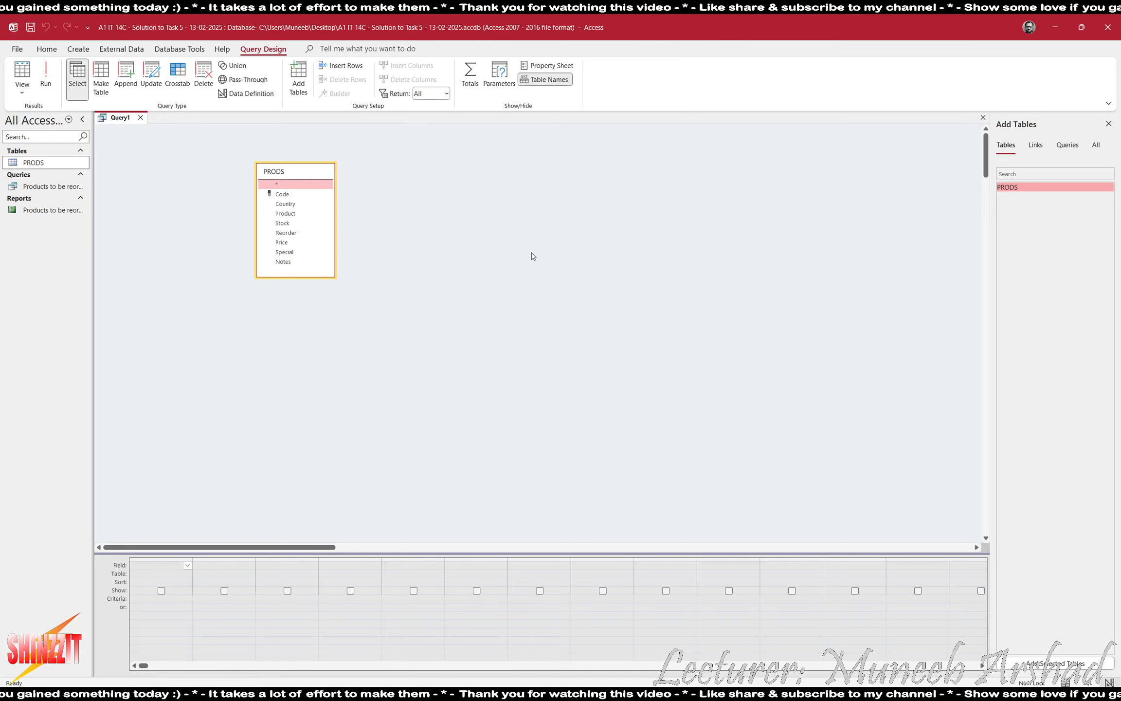
Add the Country field to the query, run it to look through the records, and return to design view.
{"action": "left_click", "coordinate": [285, 205]}
{"action": "double_click", "coordinate": [285, 205]}
{"action": "left_click", "coordinate": [46, 75]}
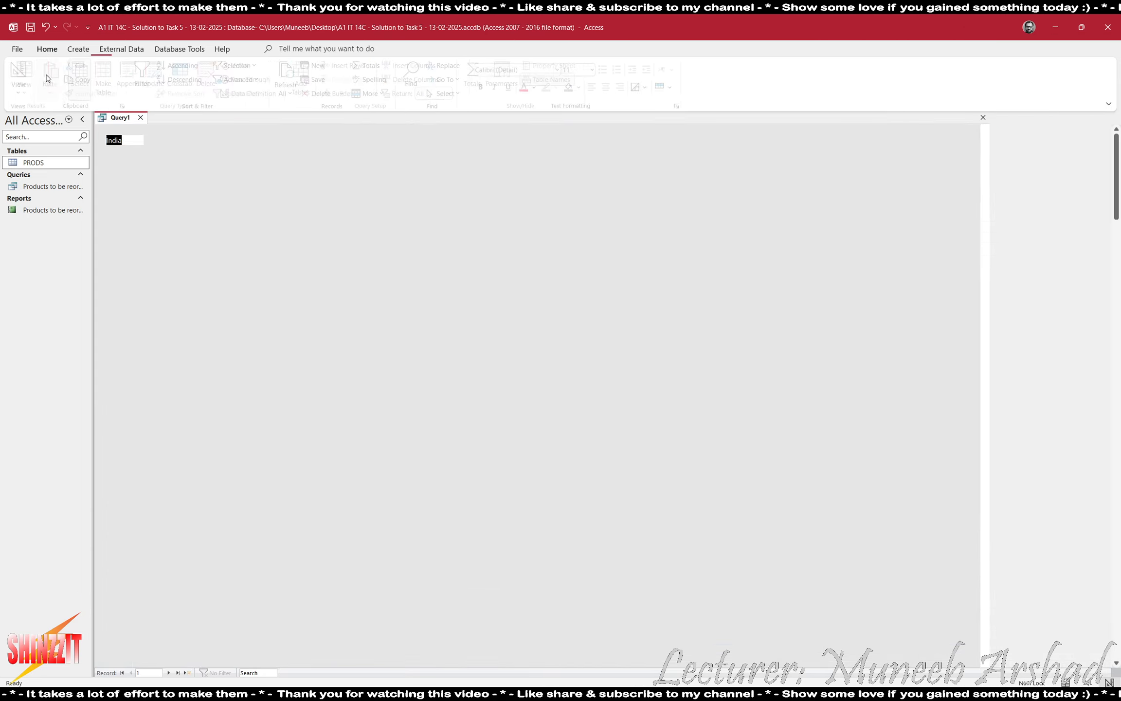
{"action": "scroll", "coordinate": [129, 388], "scroll_direction": "down", "scroll_amount": 13}
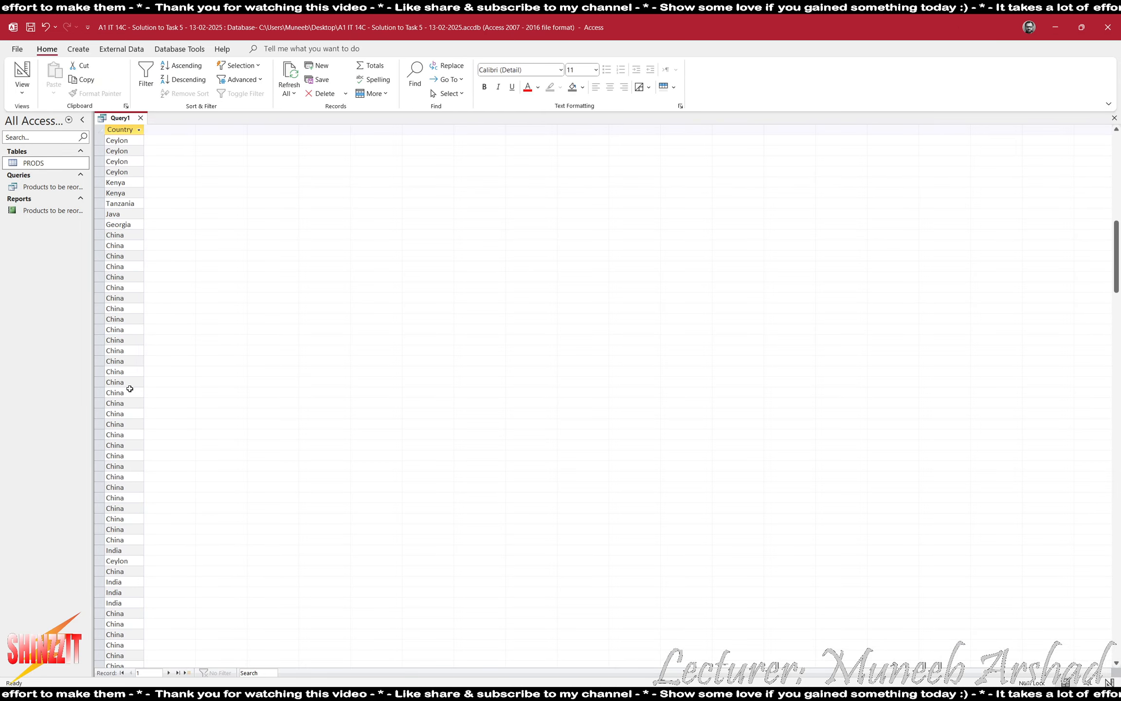
{"action": "scroll", "coordinate": [129, 388], "scroll_direction": "up", "scroll_amount": 13}
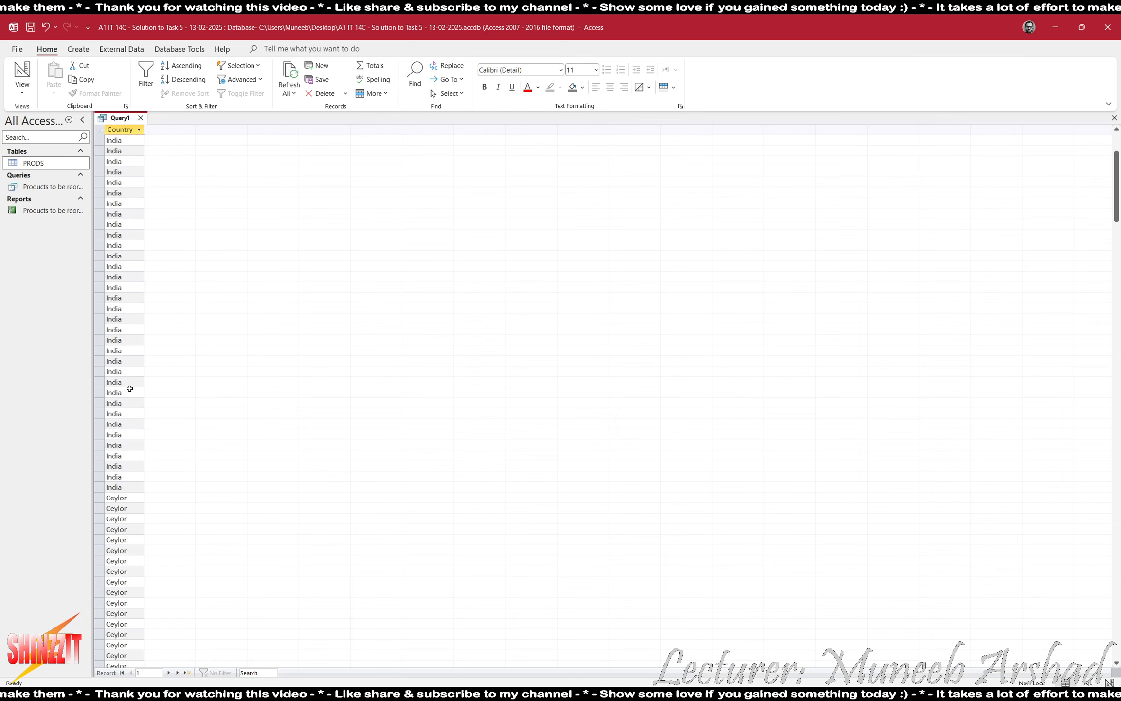
{"action": "left_click", "coordinate": [11, 91]}
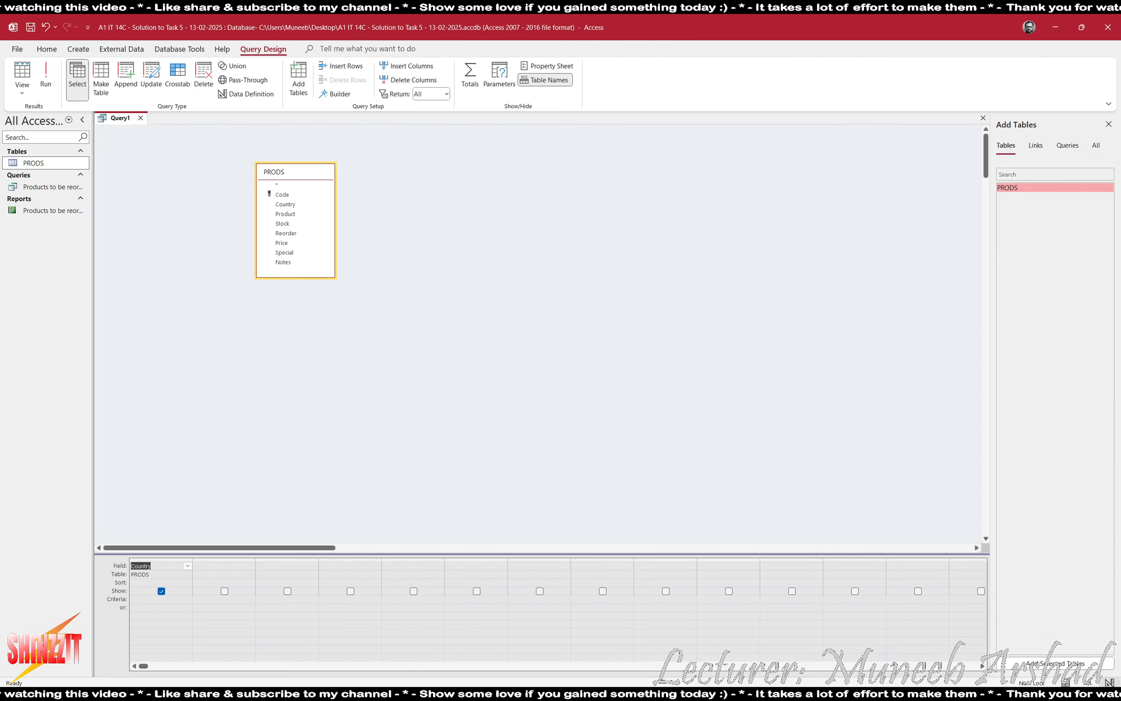
Set the Country criterion to India, run the query to check the records, and return to design view.
{"action": "key", "text": "super+plus"}
{"action": "key", "text": "super+plus"}
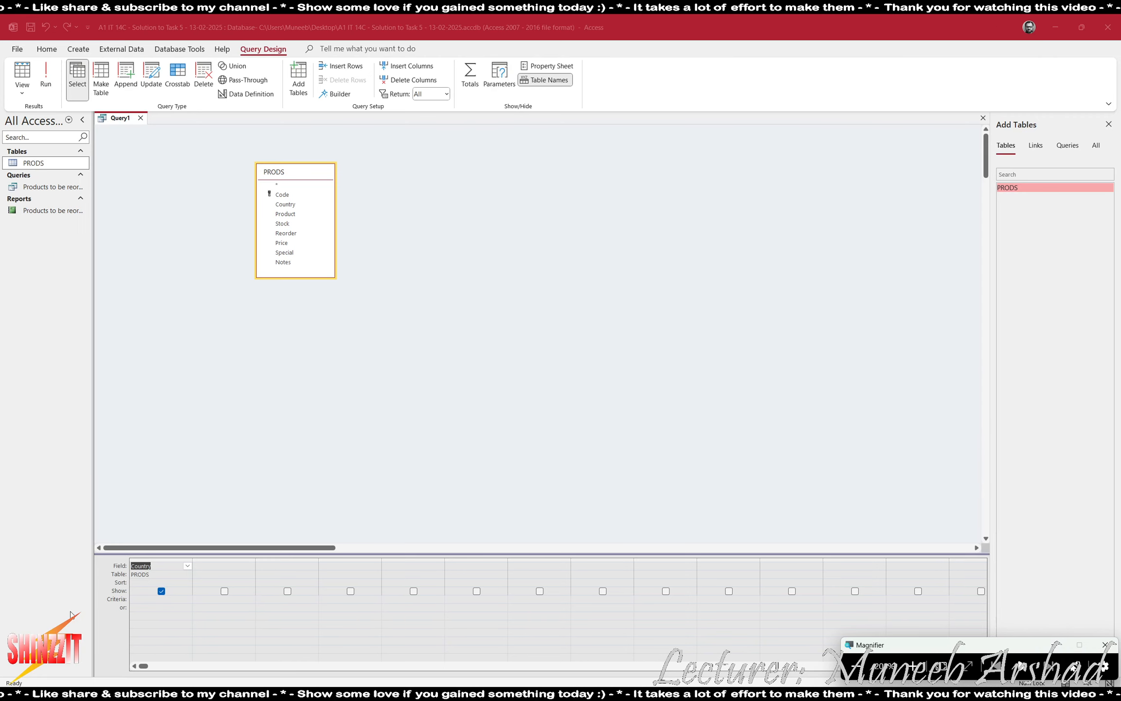
{"action": "left_click", "coordinate": [156, 599]}
{"action": "type", "text": "In"}
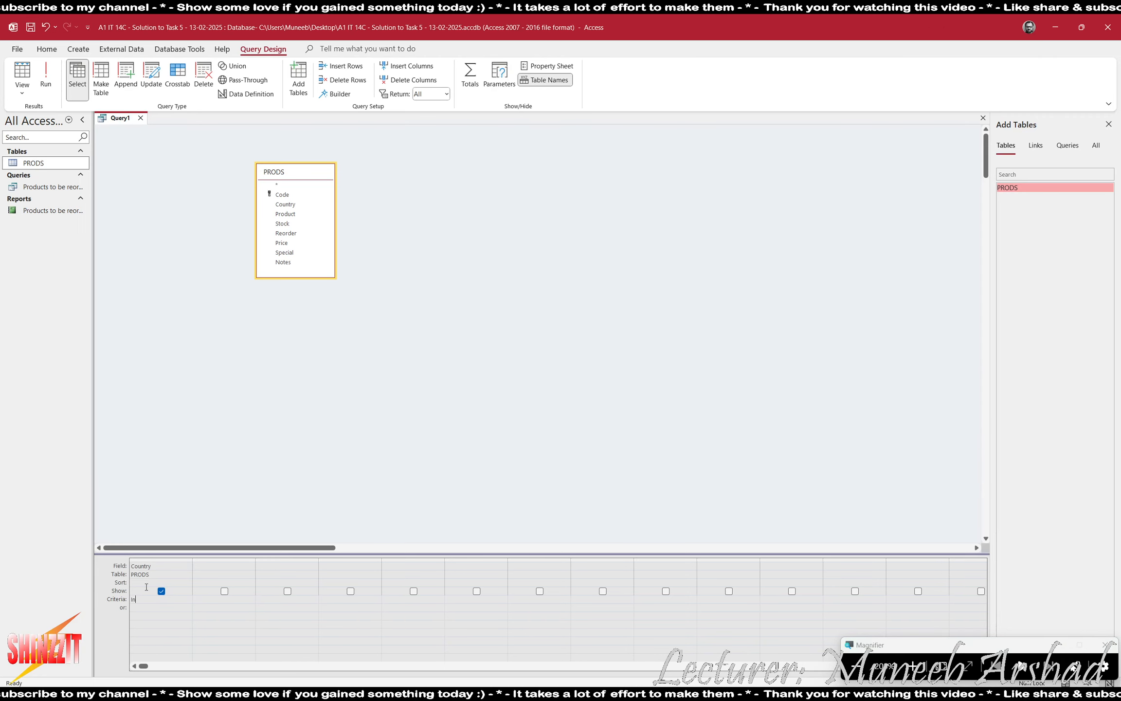
{"action": "type", "text": "dia"}
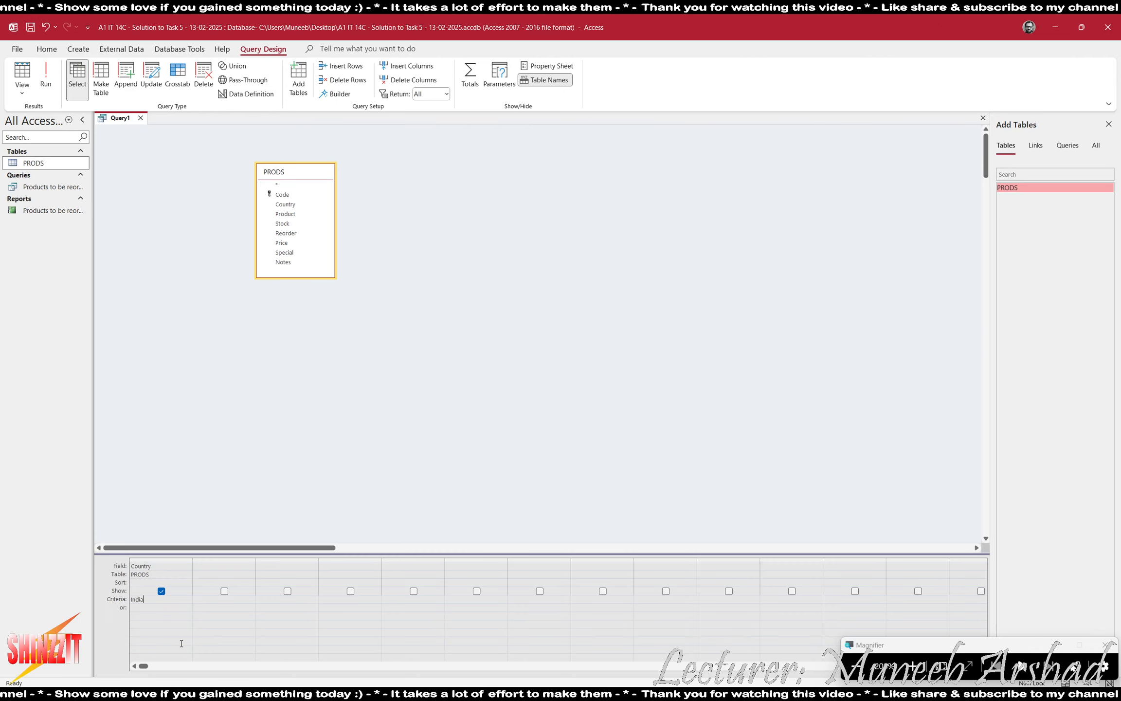
{"action": "left_click", "coordinate": [46, 78]}
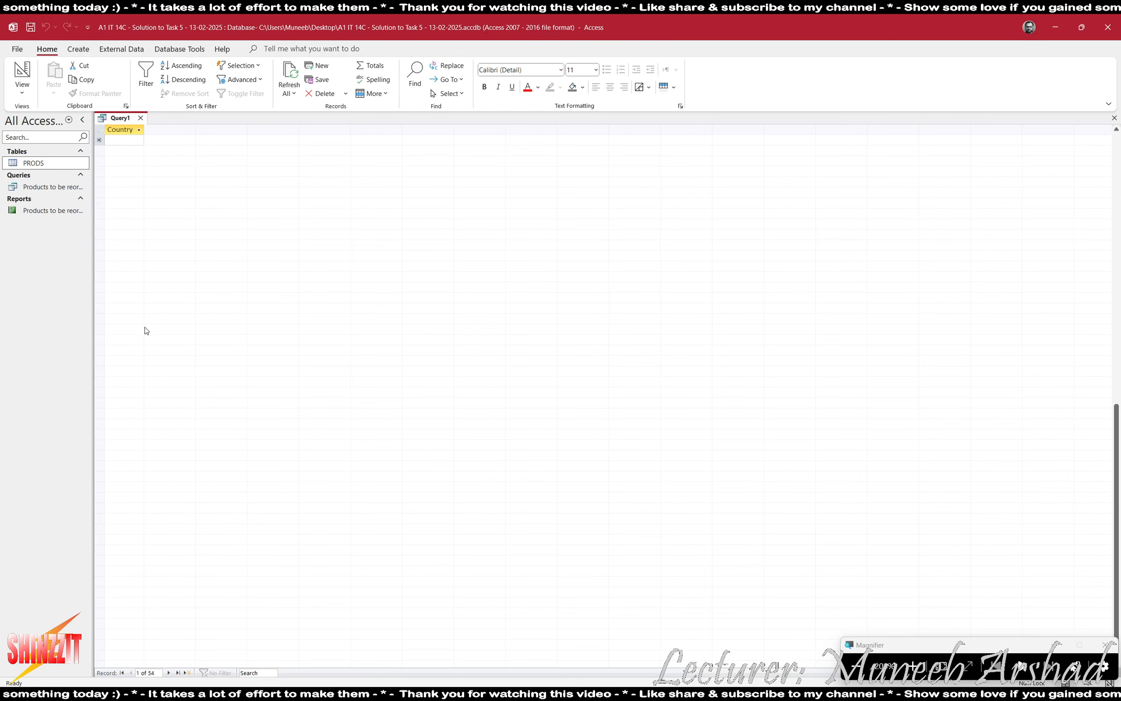
{"action": "left_click", "coordinate": [22, 71]}
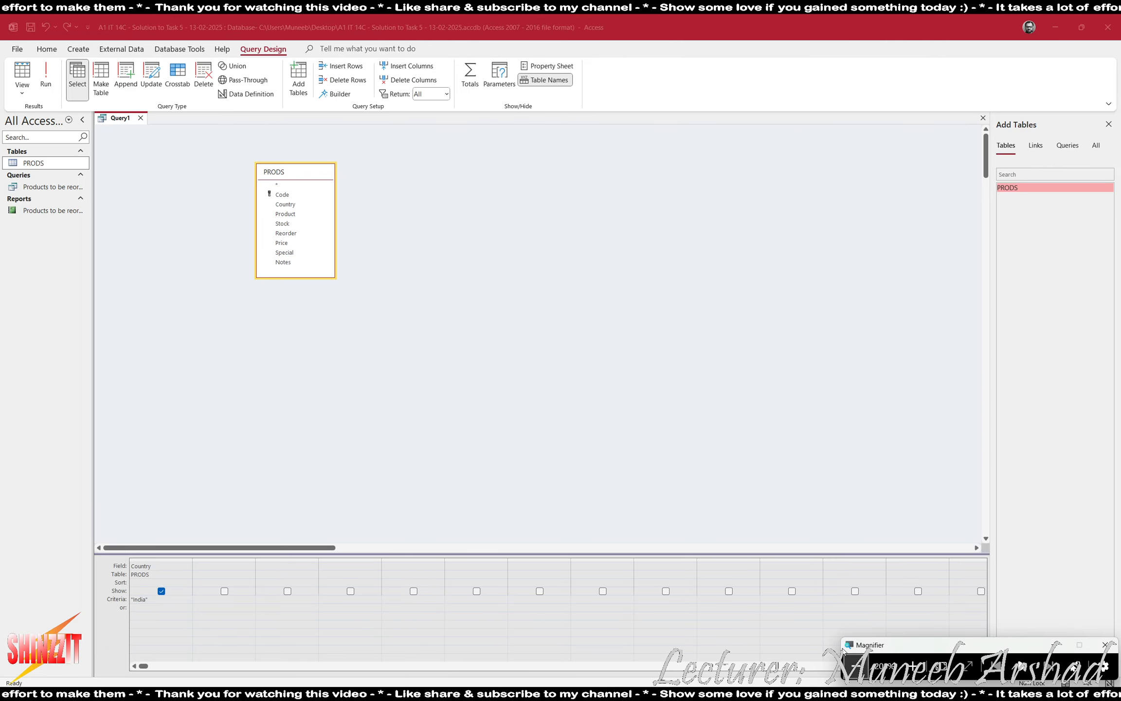
Switch to ACCESS EX5.pdf, highlight the "Special is Yes" condition in the label requirements, and return to Access.
{"action": "key", "text": "alt+Tab"}
{"action": "key", "text": "alt+Tab"}
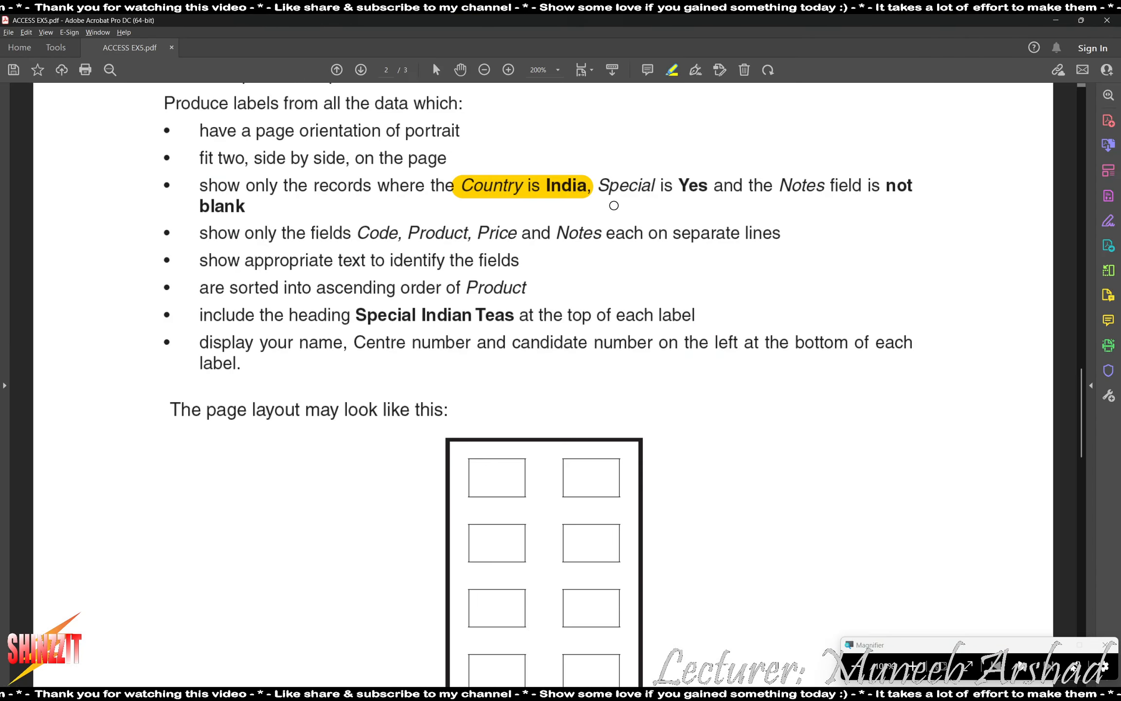
{"action": "left_click_drag", "start_coordinate": [600, 186], "coordinate": [706, 190]}
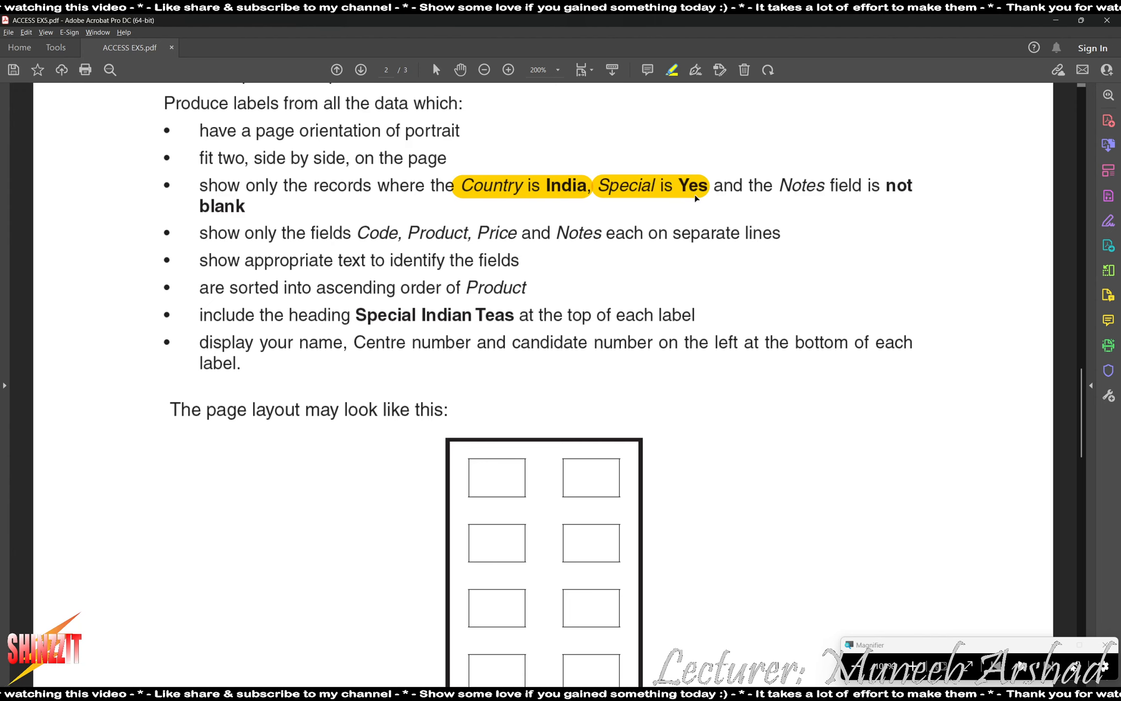
{"action": "key", "text": "alt+Tab"}
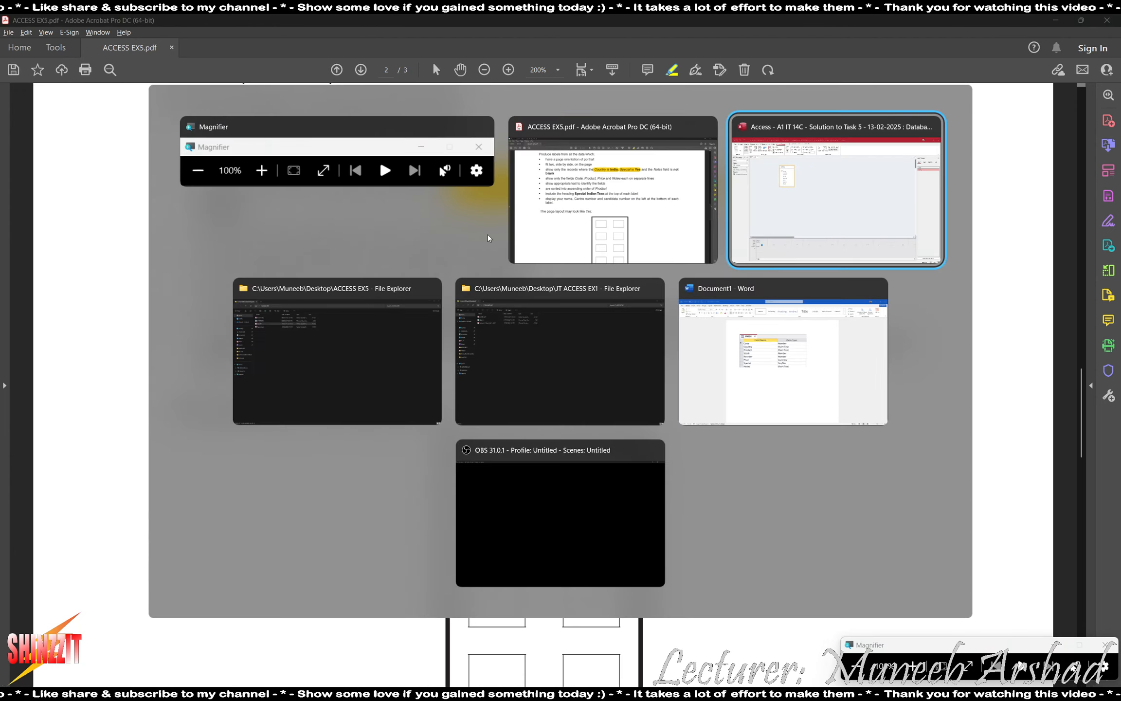
Add the Special field with the criterion Yes, run the query to check the records, and return to design view.
{"action": "double_click", "coordinate": [284, 252]}
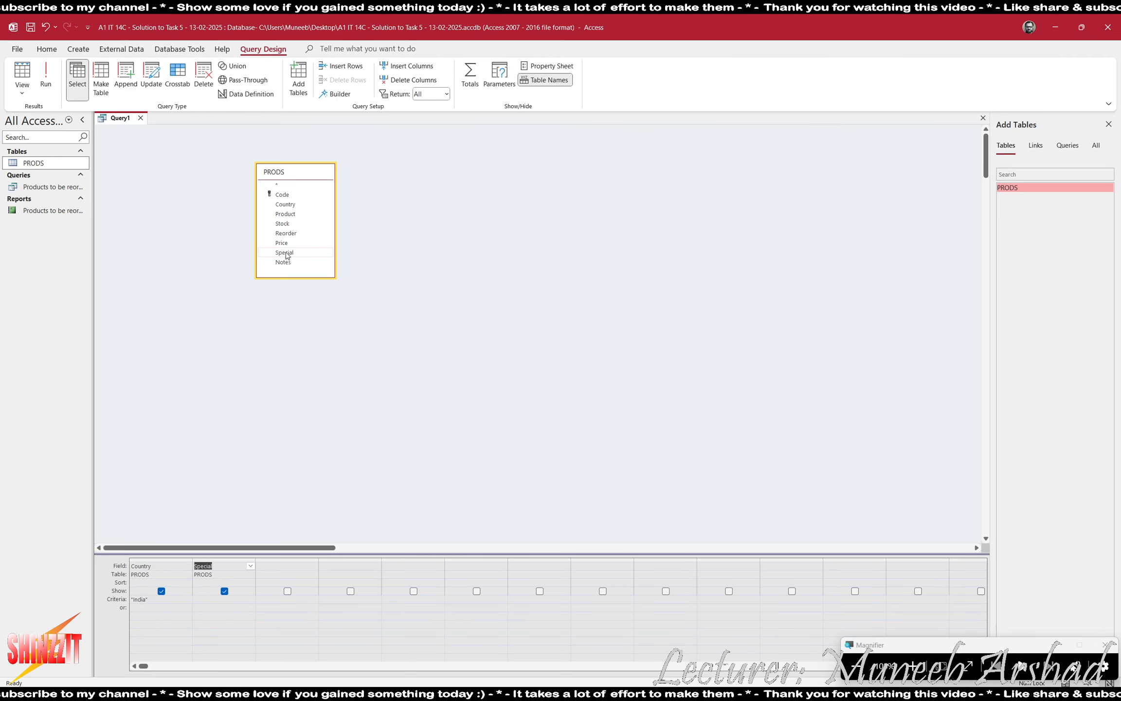
{"action": "left_click", "coordinate": [205, 602]}
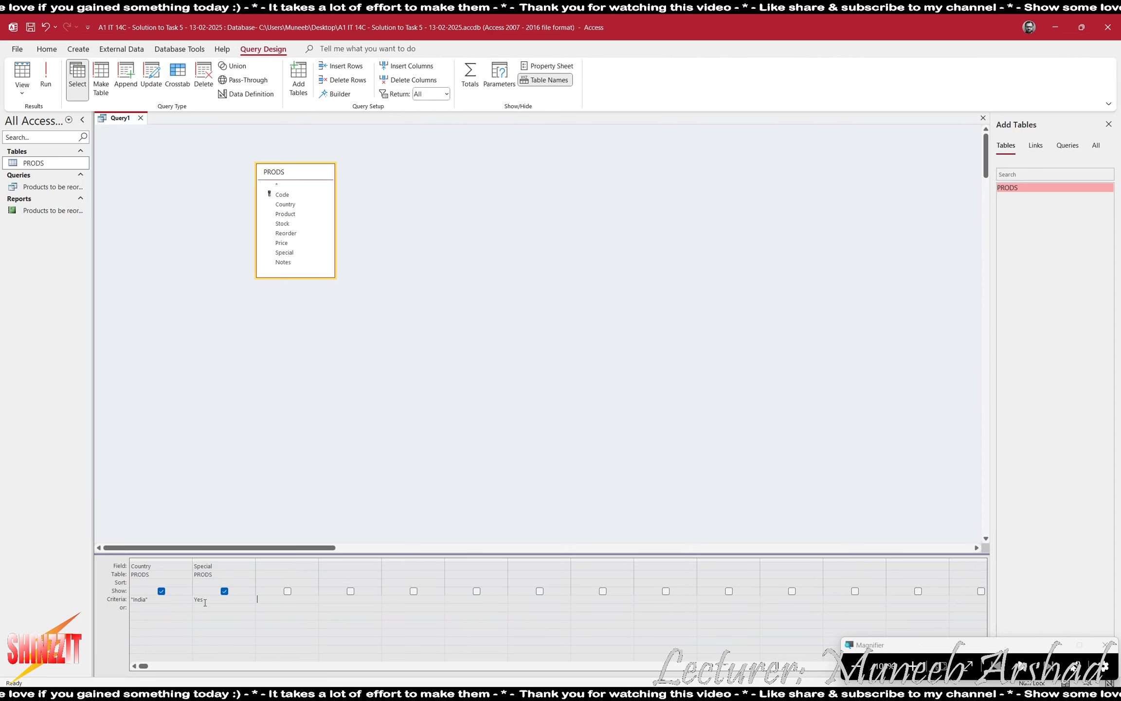
{"action": "left_click", "coordinate": [46, 74]}
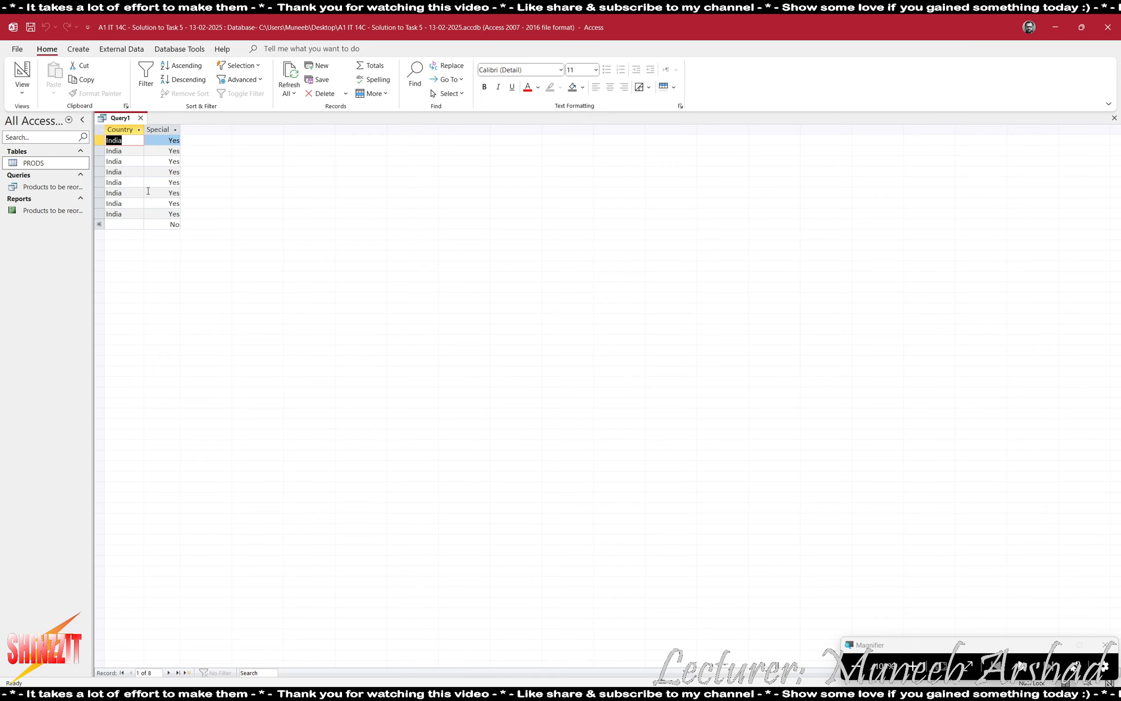
{"action": "left_click", "coordinate": [22, 73]}
Switch to ACCESS EX5.pdf, highlight the condition that the Notes field is not blank, and return to the query in Access.
{"action": "key", "text": "alt+Tab"}
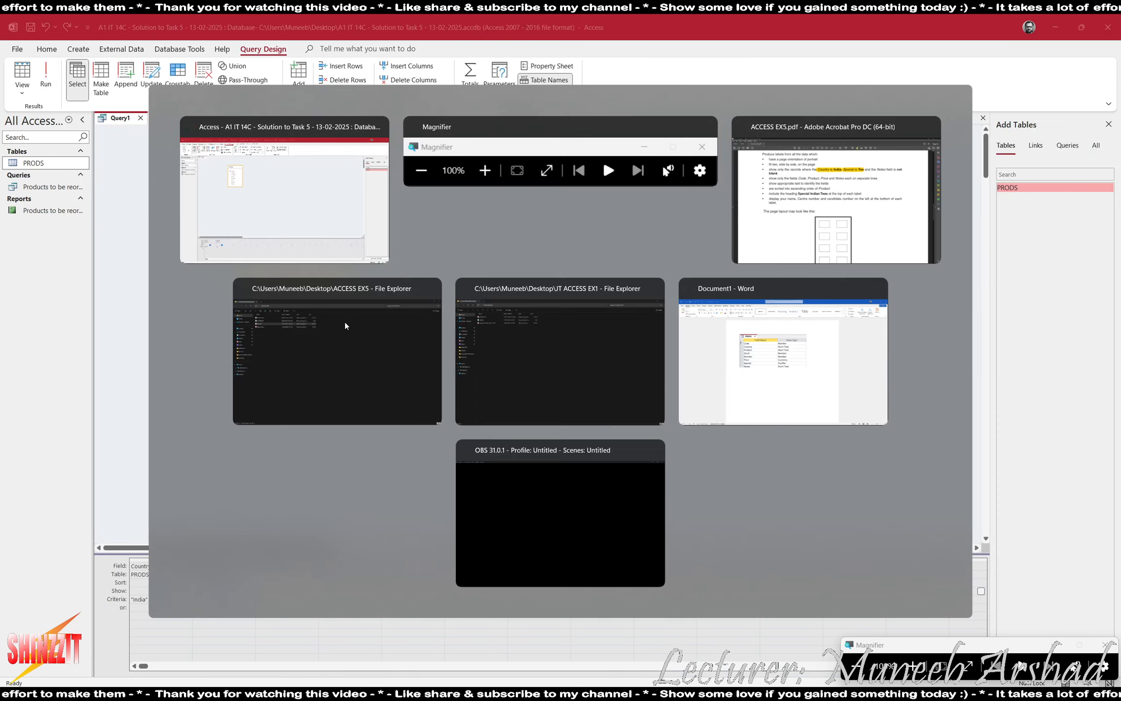
{"action": "key", "text": "alt+Tab"}
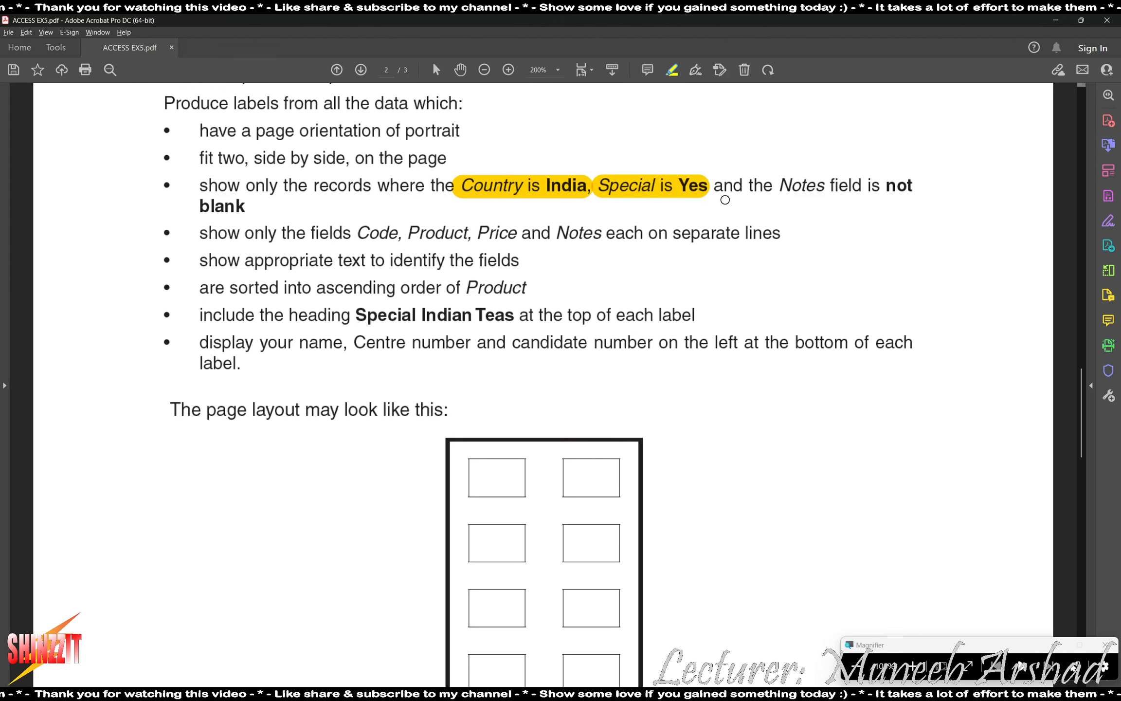
{"action": "left_click_drag", "start_coordinate": [715, 189], "coordinate": [904, 186]}
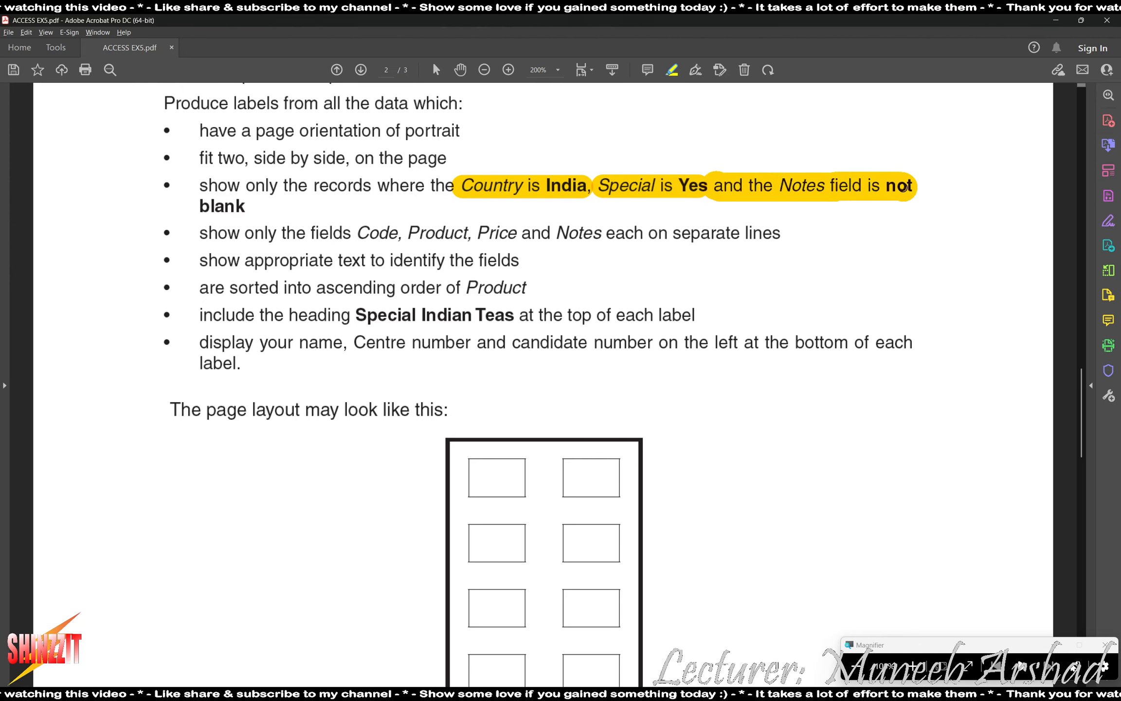
{"action": "left_click_drag", "start_coordinate": [204, 206], "coordinate": [232, 206]}
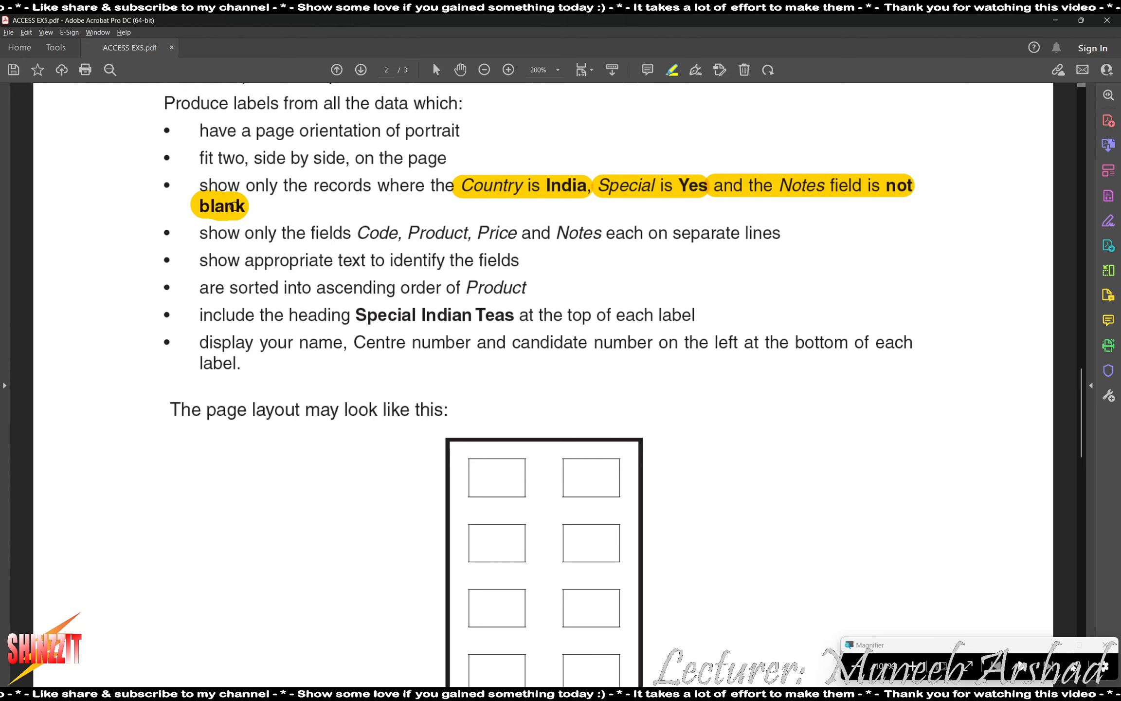
{"action": "key", "text": "alt+Tab"}
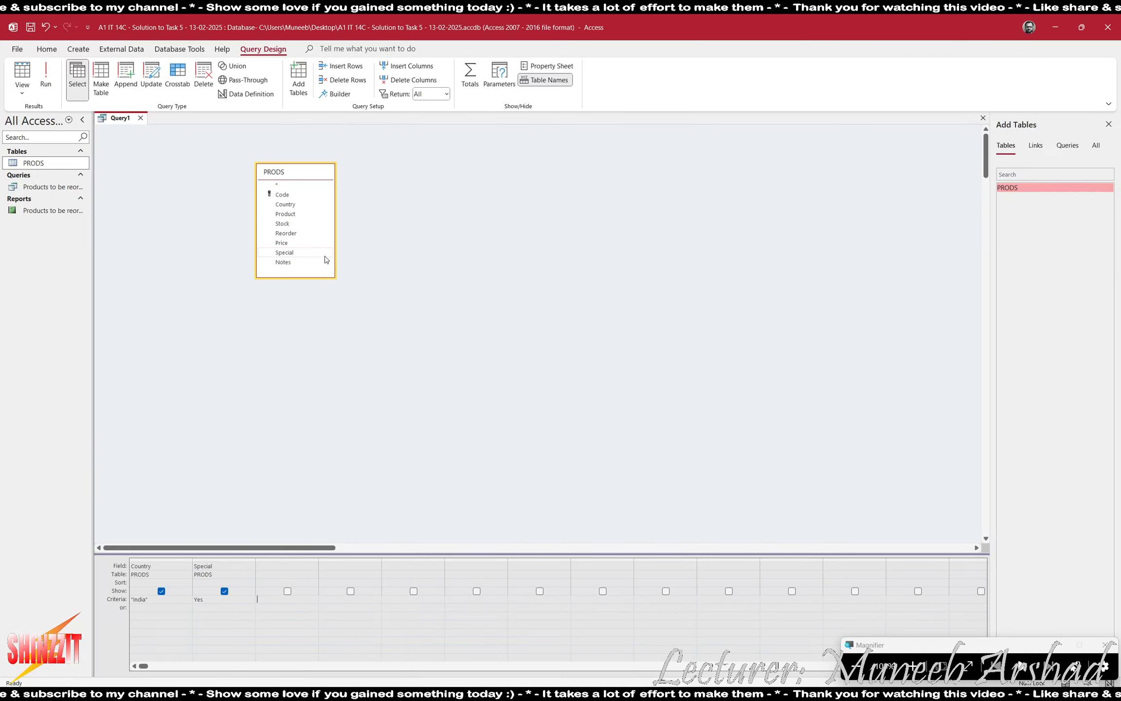
Add the Notes field with the criterion Not "blank", run the query to check the records, and return to design view.
{"action": "double_click", "coordinate": [282, 262]}
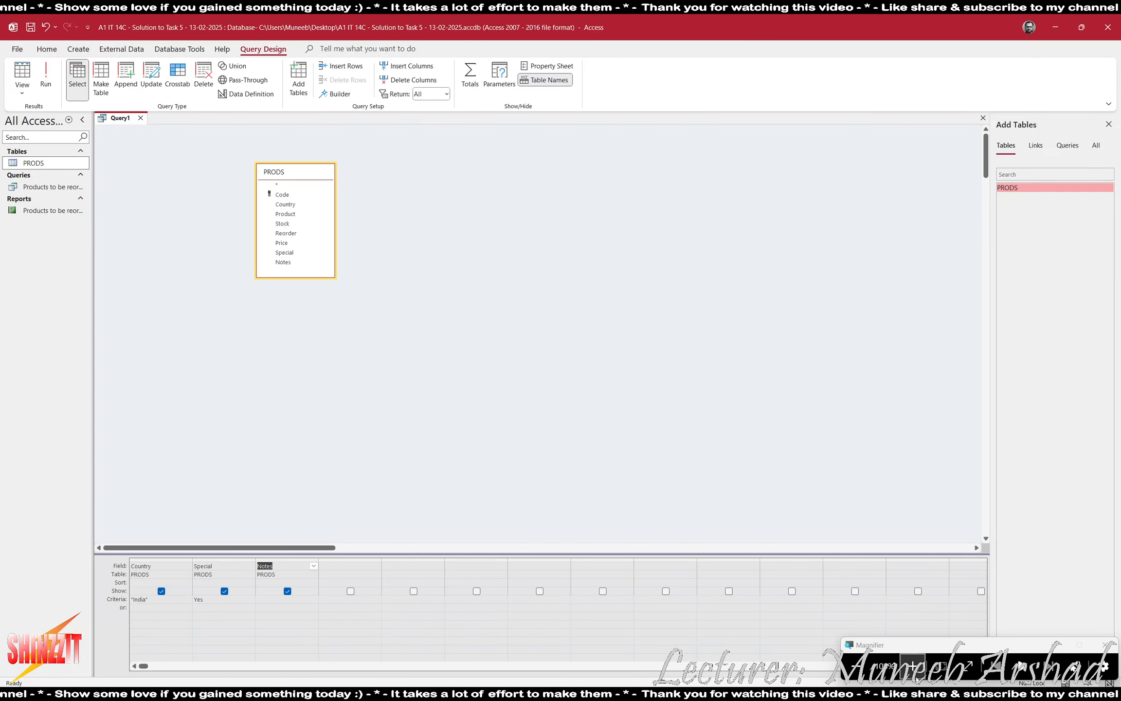
{"action": "left_click", "coordinate": [905, 668]}
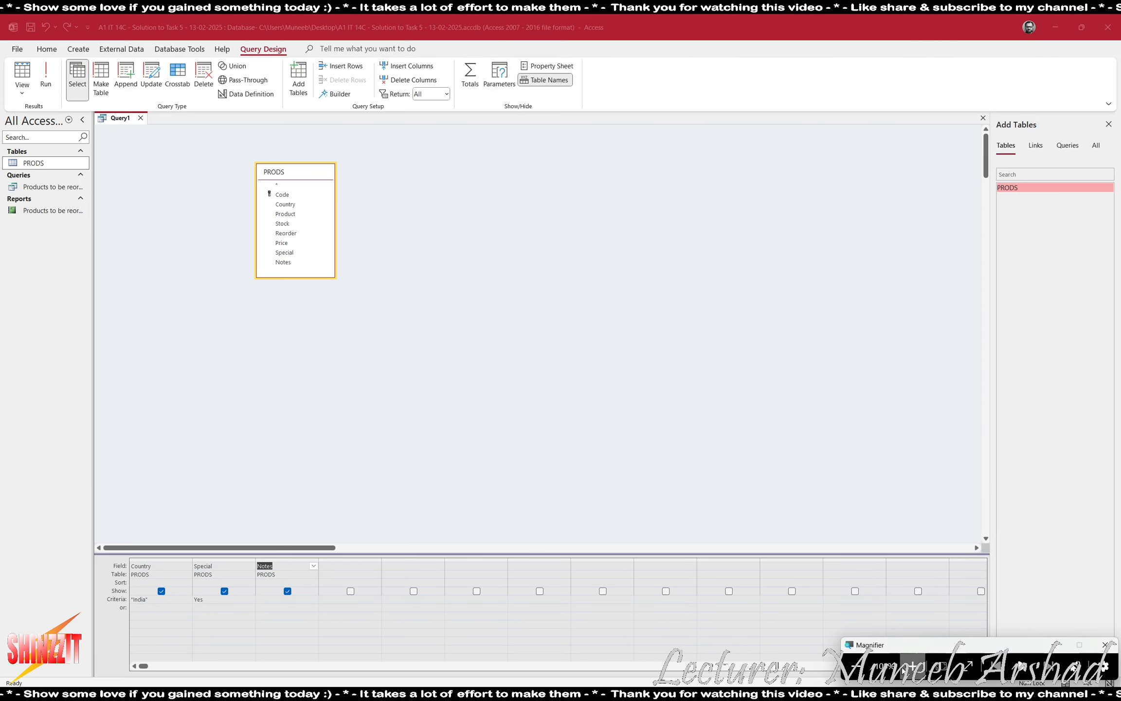
{"action": "left_click", "coordinate": [275, 601]}
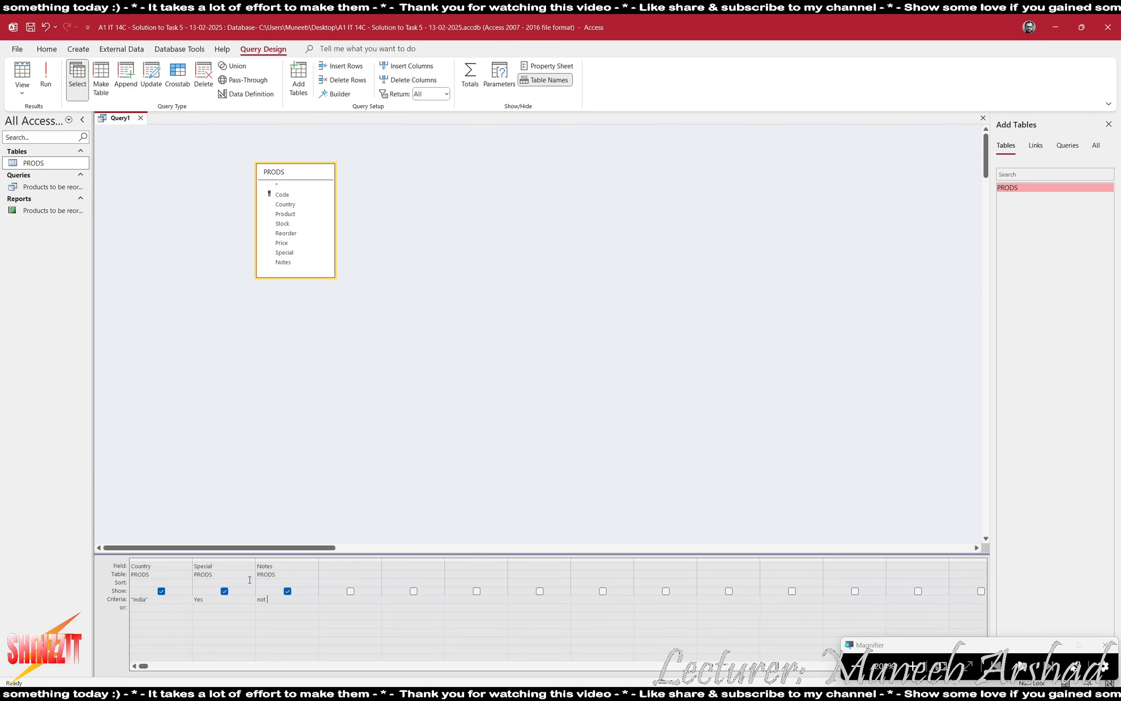
{"action": "key", "text": "Tab"}
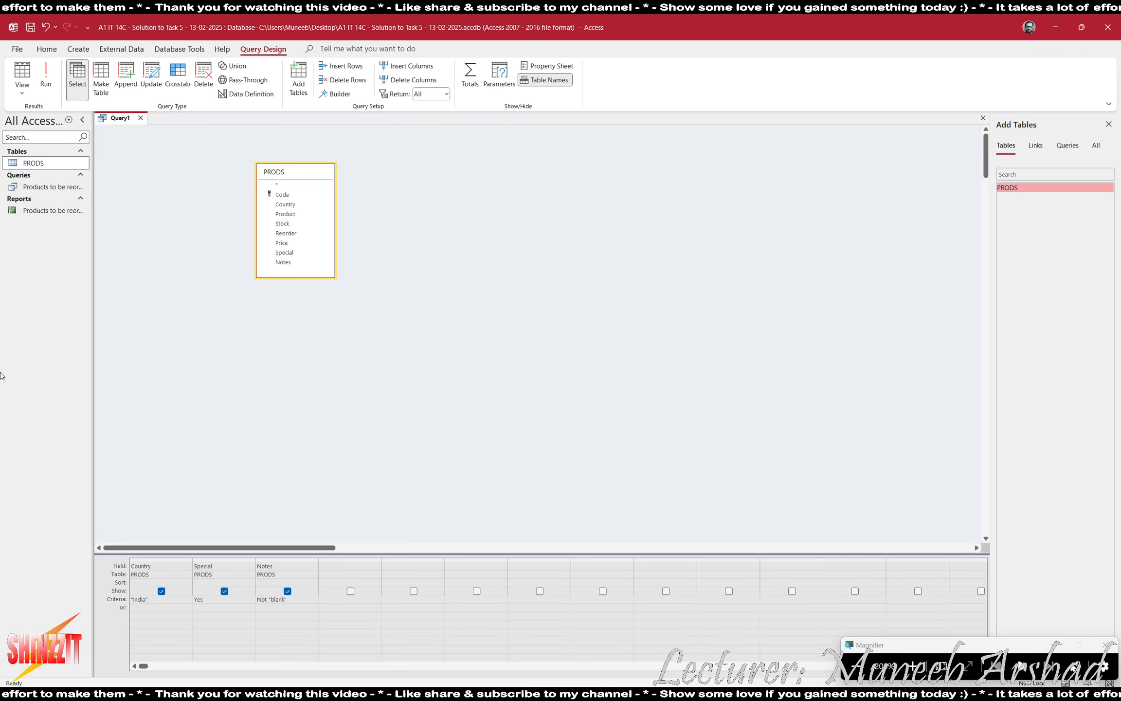
{"action": "left_click", "coordinate": [46, 78]}
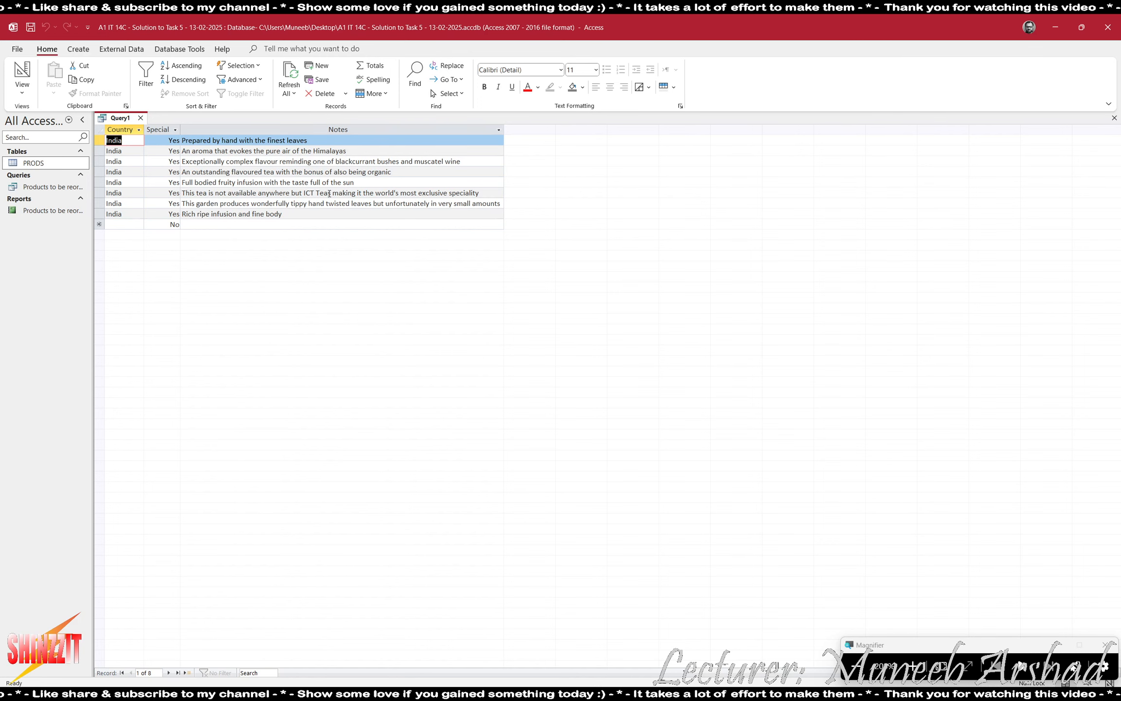
{"action": "left_click", "coordinate": [22, 73]}
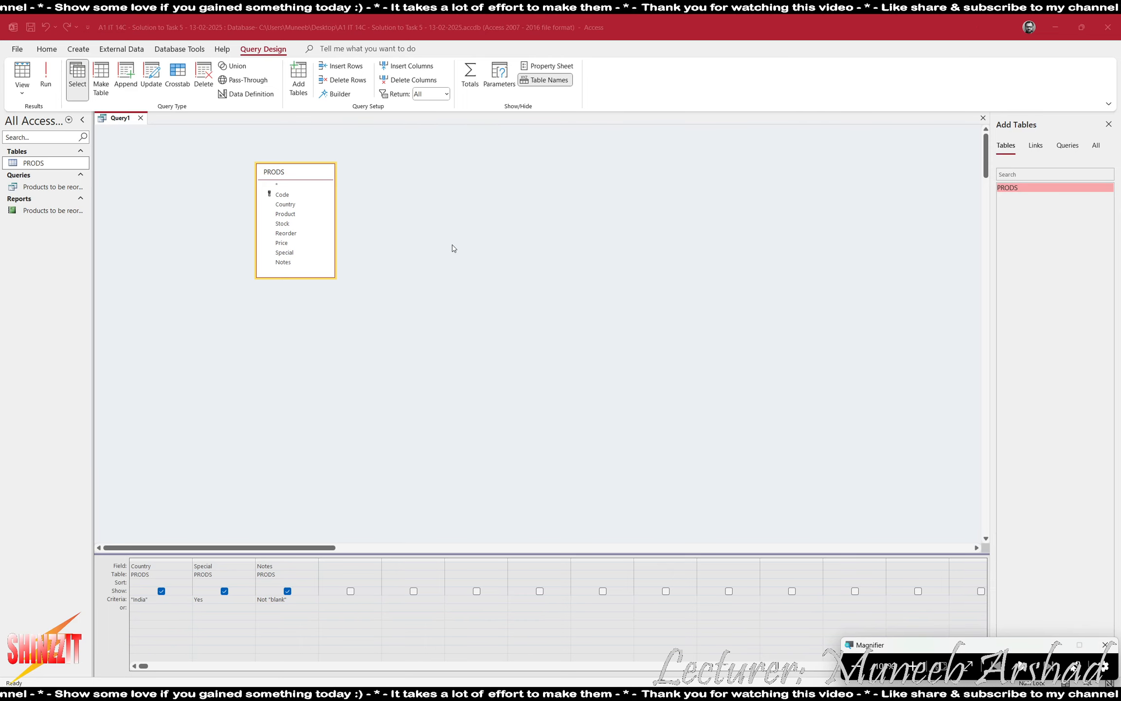
Check the required label fields in ACCESS EX5.pdf, add Code, Product and Price to the query in Access, and move the Notes column after Price.
{"action": "key", "text": "alt+Tab"}
{"action": "key", "text": "Tab"}
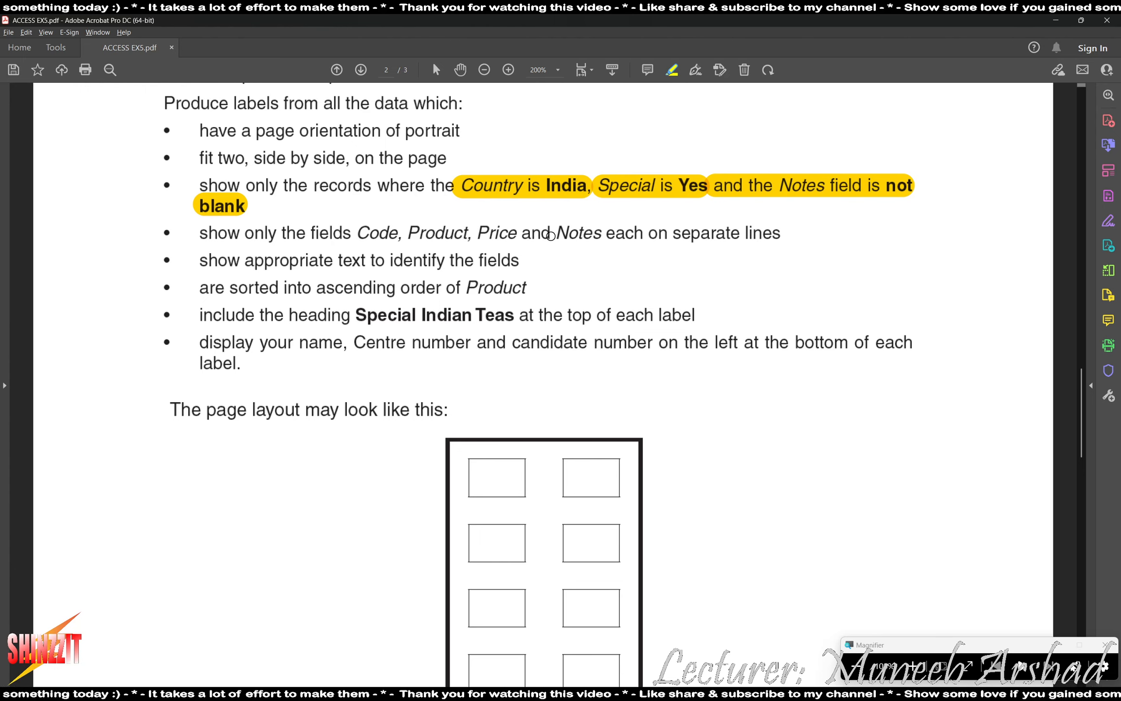
{"action": "key", "text": "alt+Tab"}
{"action": "key", "text": "alt+Tab"}
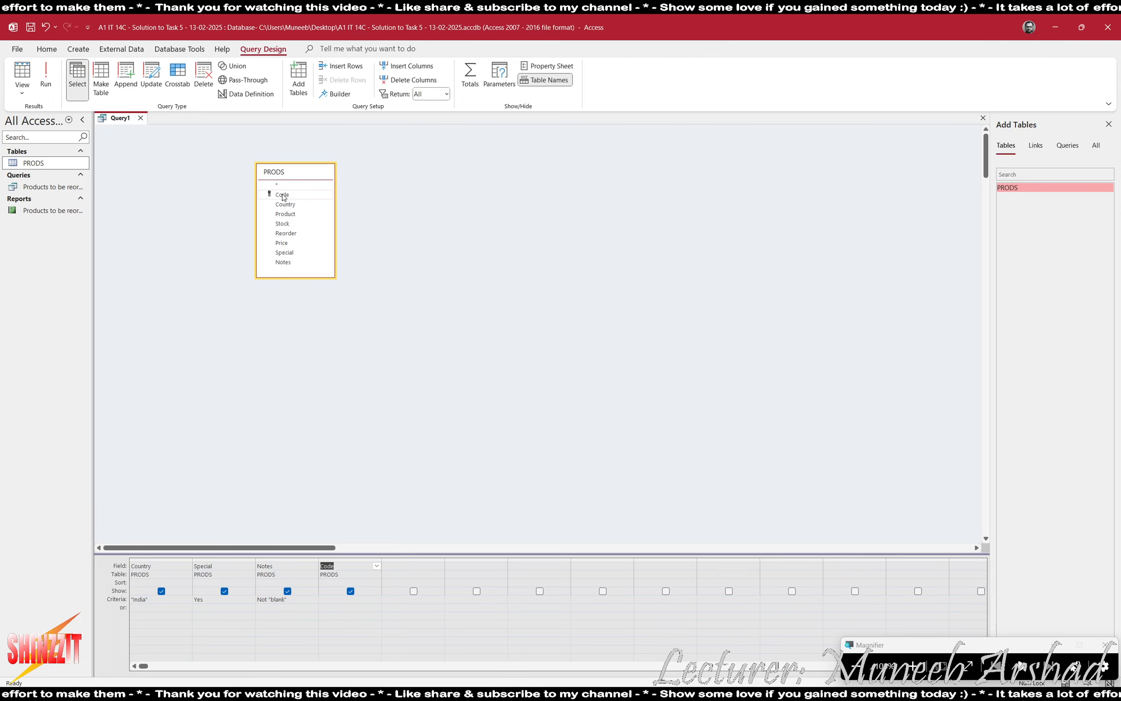
{"action": "key", "text": "alt+Tab"}
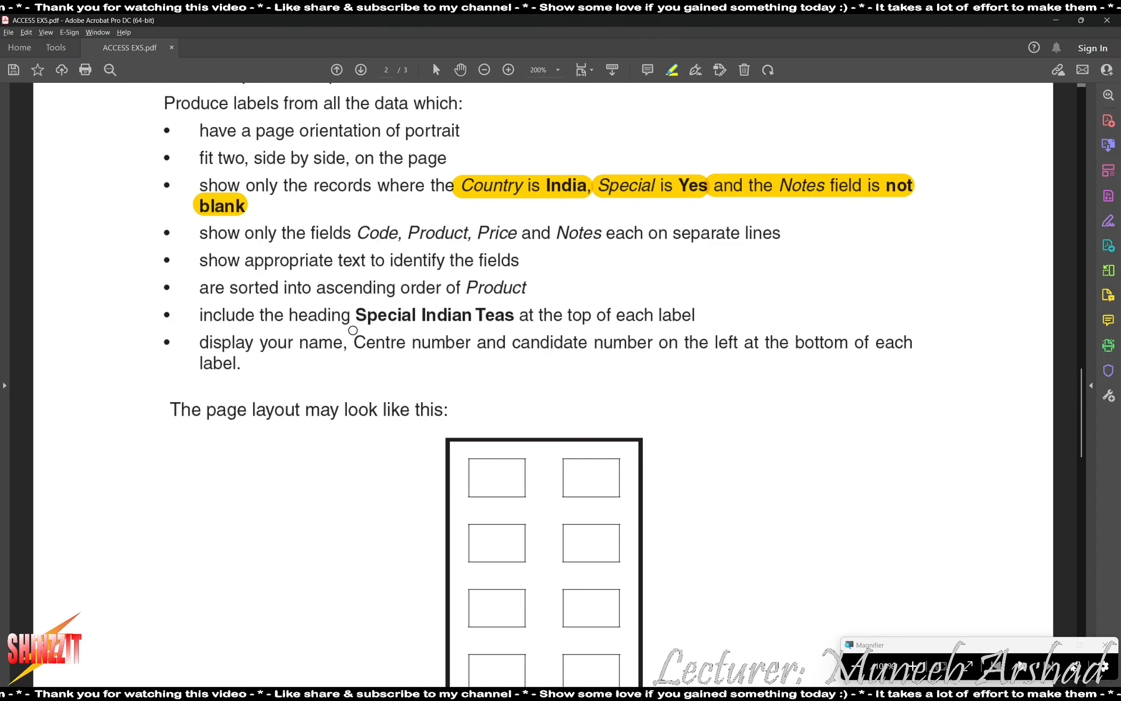
{"action": "key", "text": "alt+Tab"}
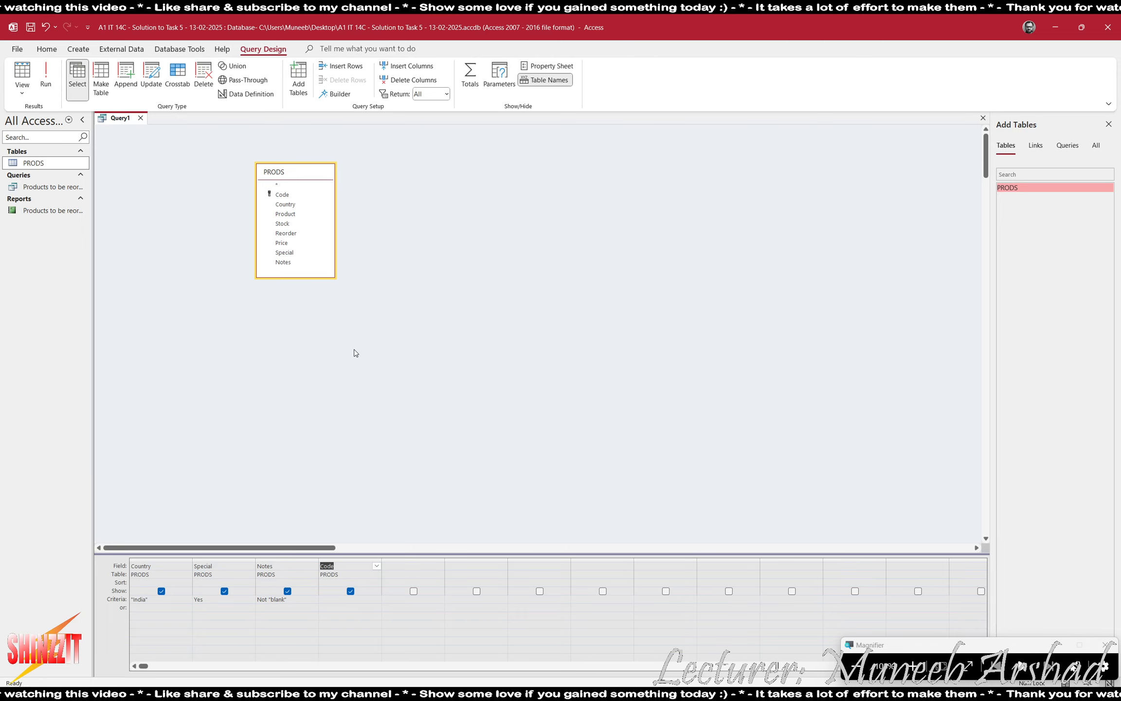
{"action": "left_click", "coordinate": [287, 215]}
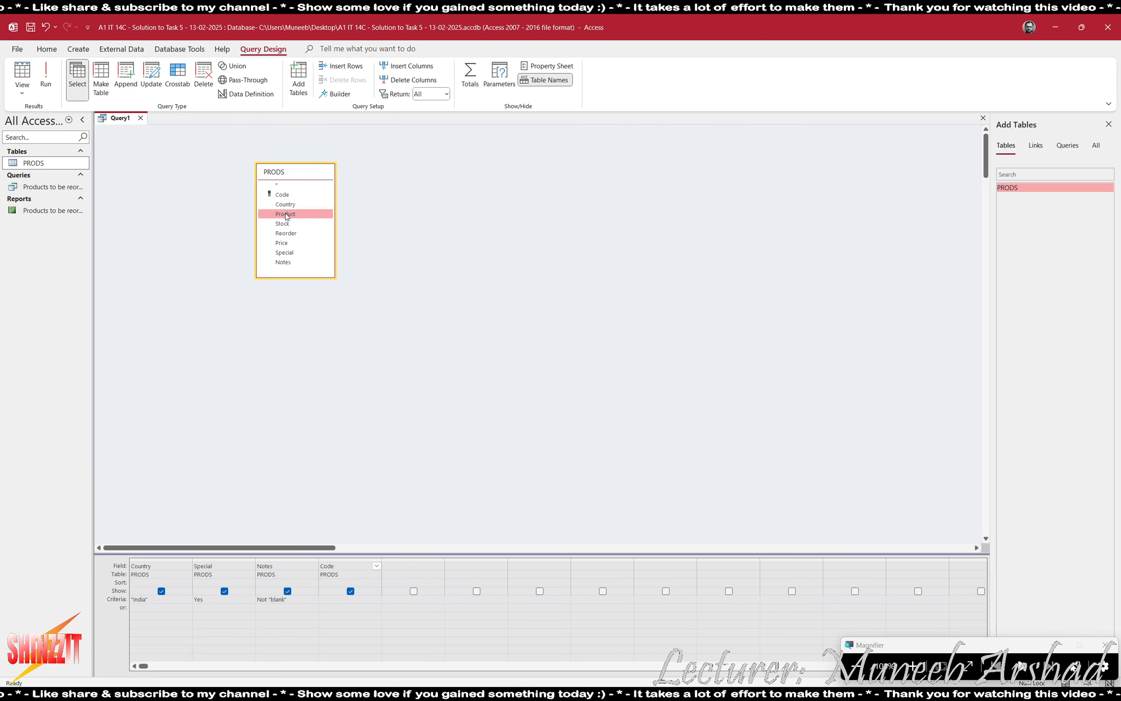
{"action": "double_click", "coordinate": [286, 215]}
{"action": "key", "text": "alt+Tab"}
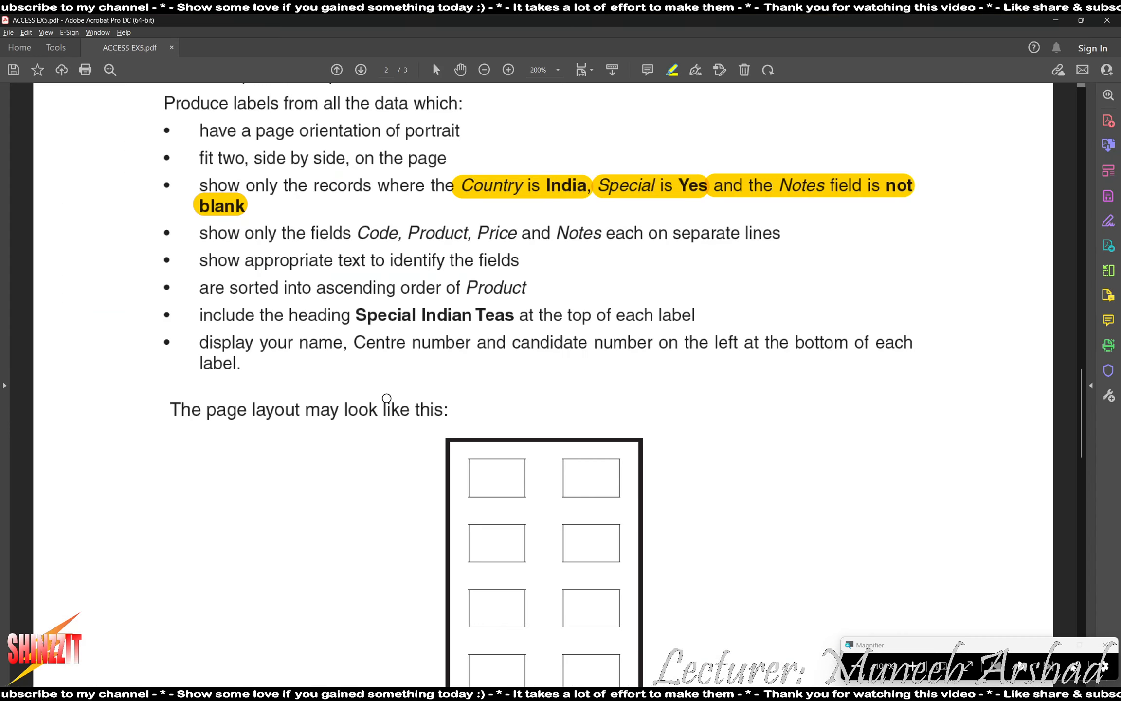
{"action": "key", "text": "alt+Tab"}
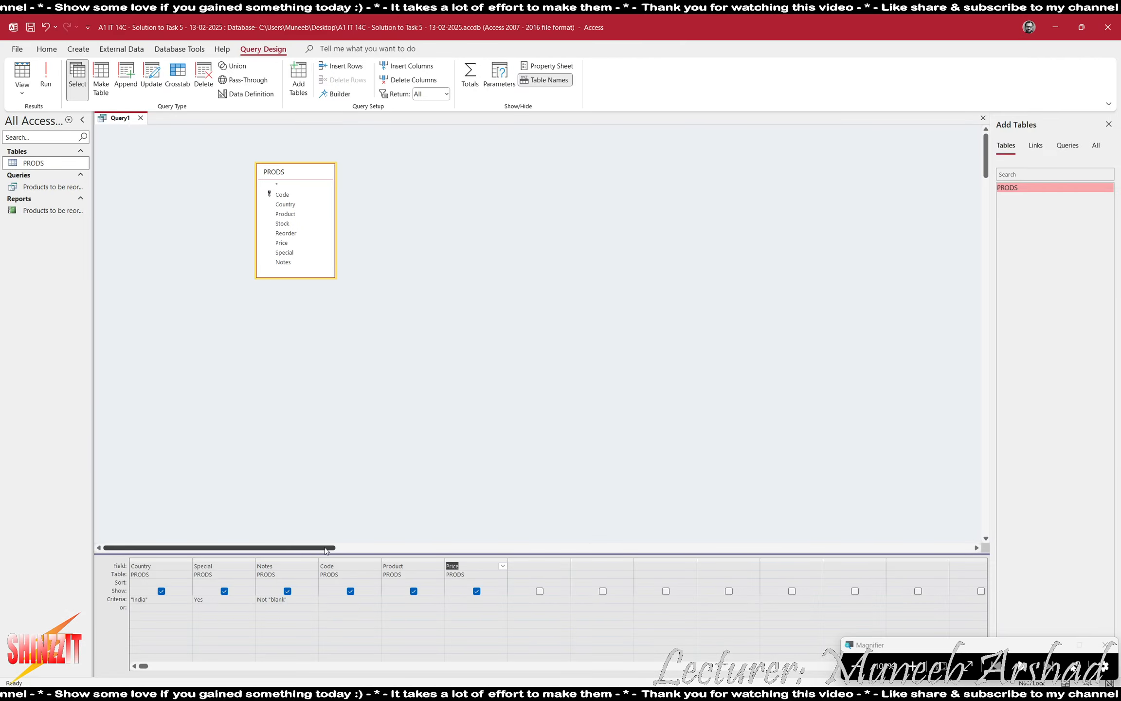
{"action": "left_click", "coordinate": [302, 558]}
{"action": "left_click_drag", "start_coordinate": [295, 561], "coordinate": [505, 567]}
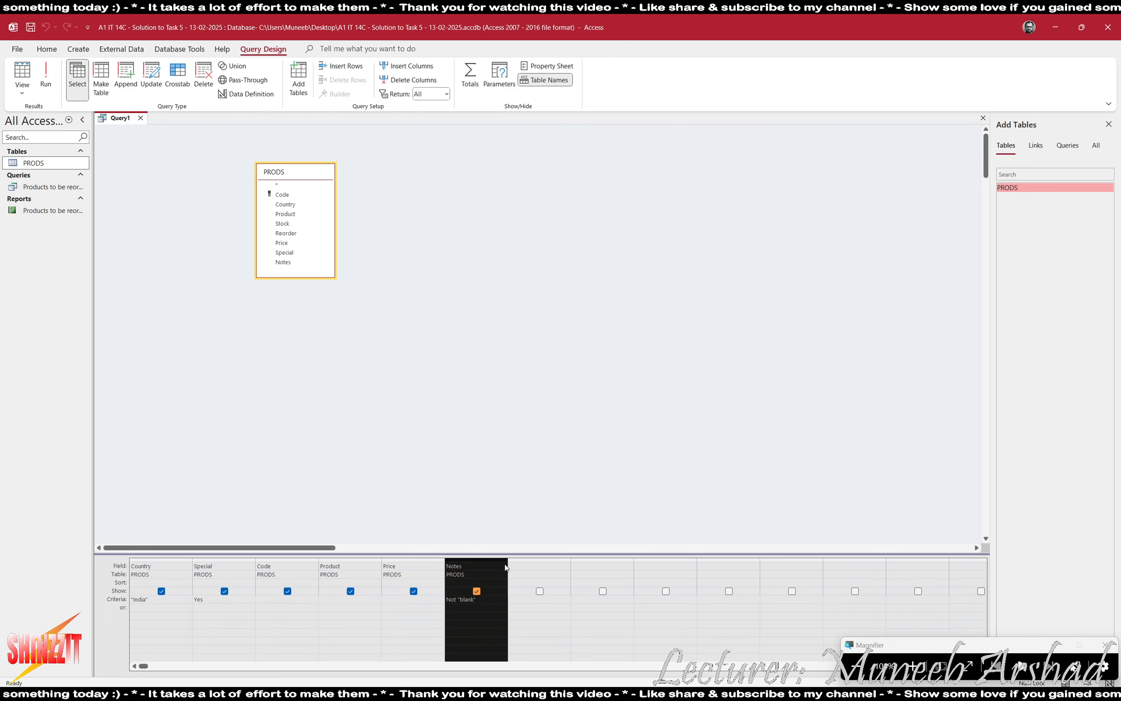
Hide the Country and Special fields from the query output, run the query to check it, and return to design view.
{"action": "left_click", "coordinate": [161, 592]}
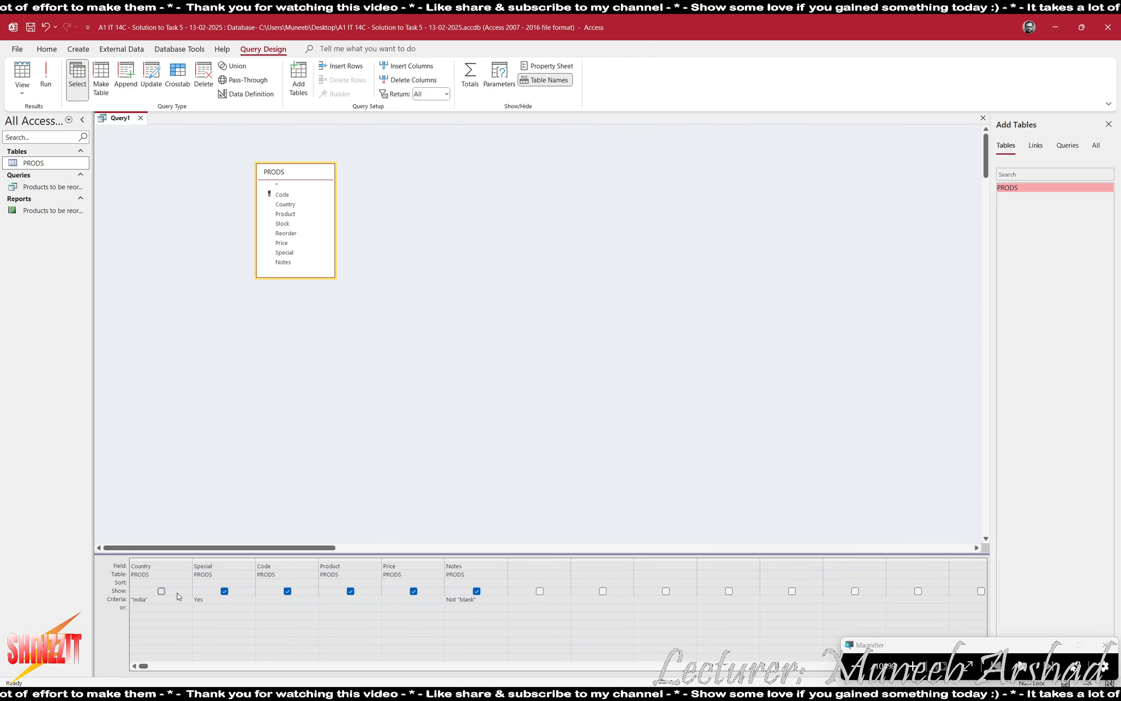
{"action": "left_click", "coordinate": [224, 591]}
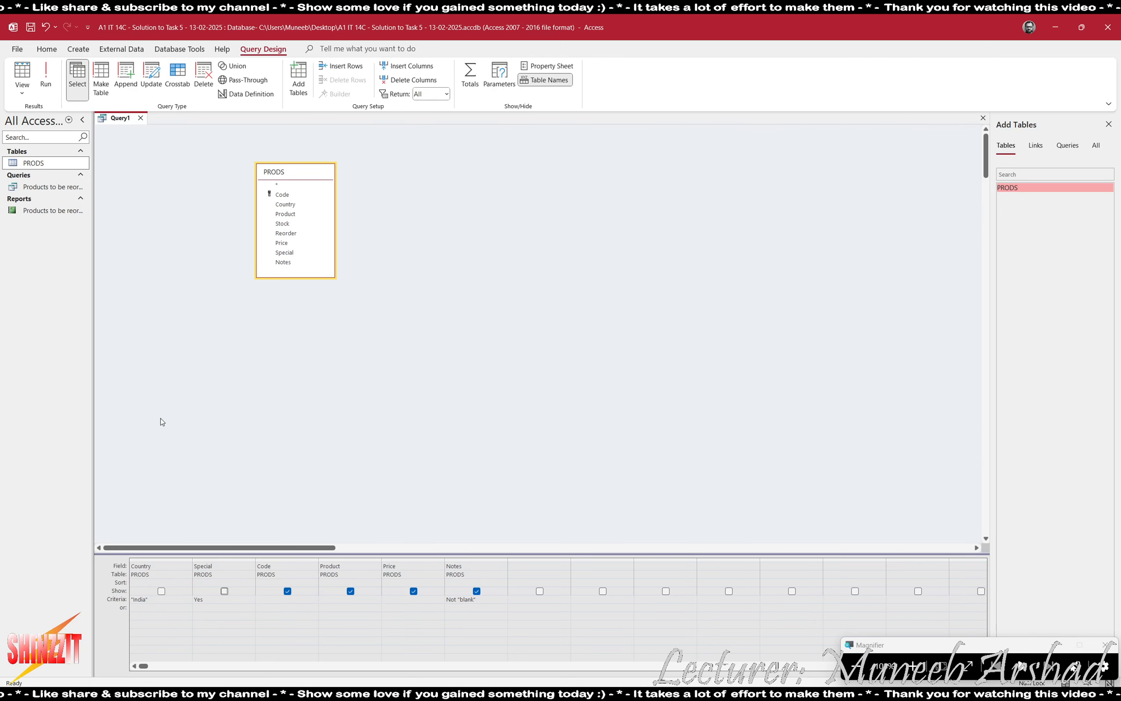
{"action": "left_click", "coordinate": [46, 75]}
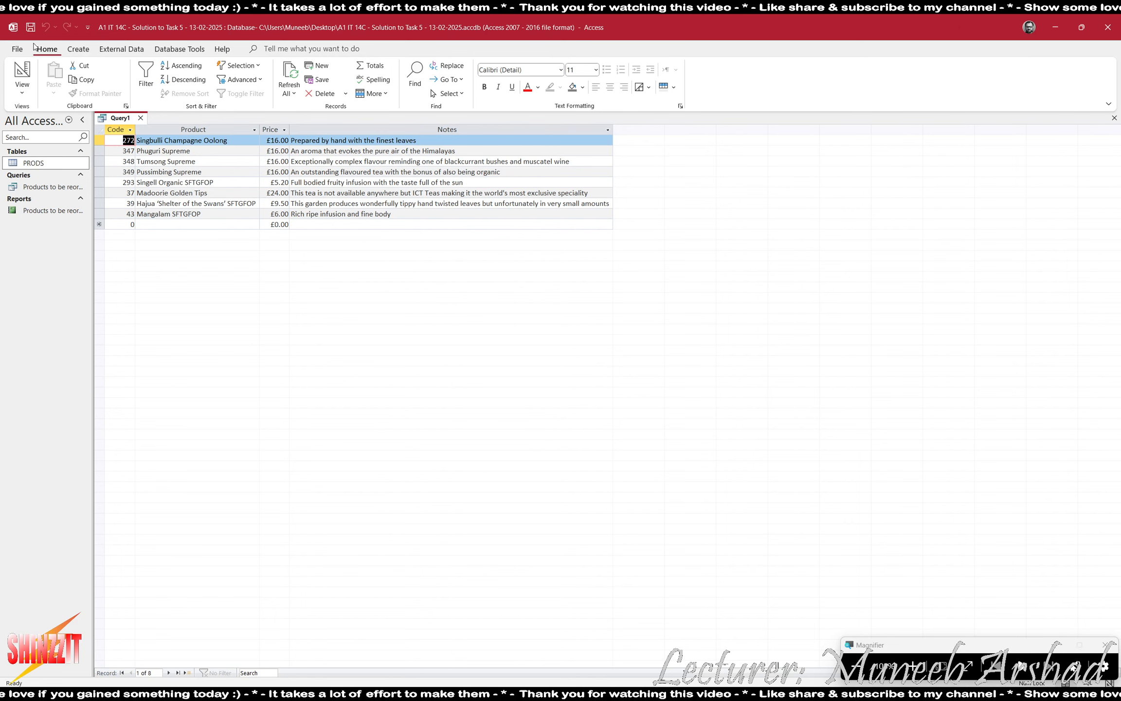
{"action": "left_click", "coordinate": [22, 73]}
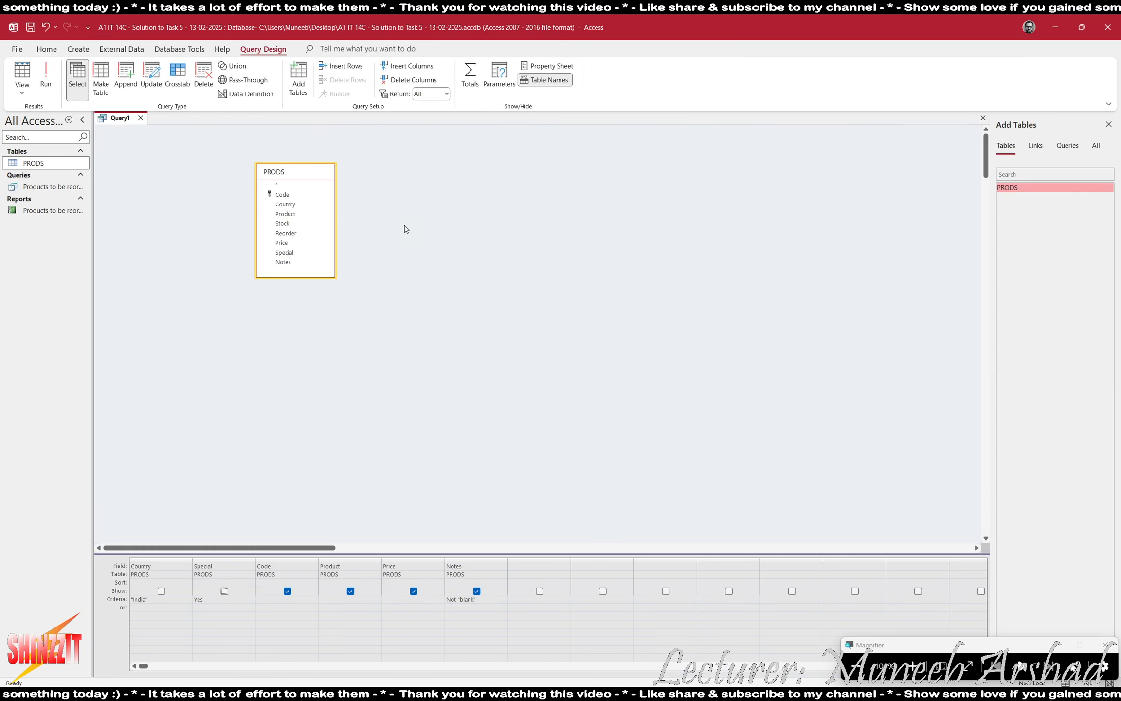
Switch to ACCESS EX5.pdf, highlight the requirements for the fields shown and the ascending order of Product, and return to Access.
{"action": "key", "text": "alt+Tab"}
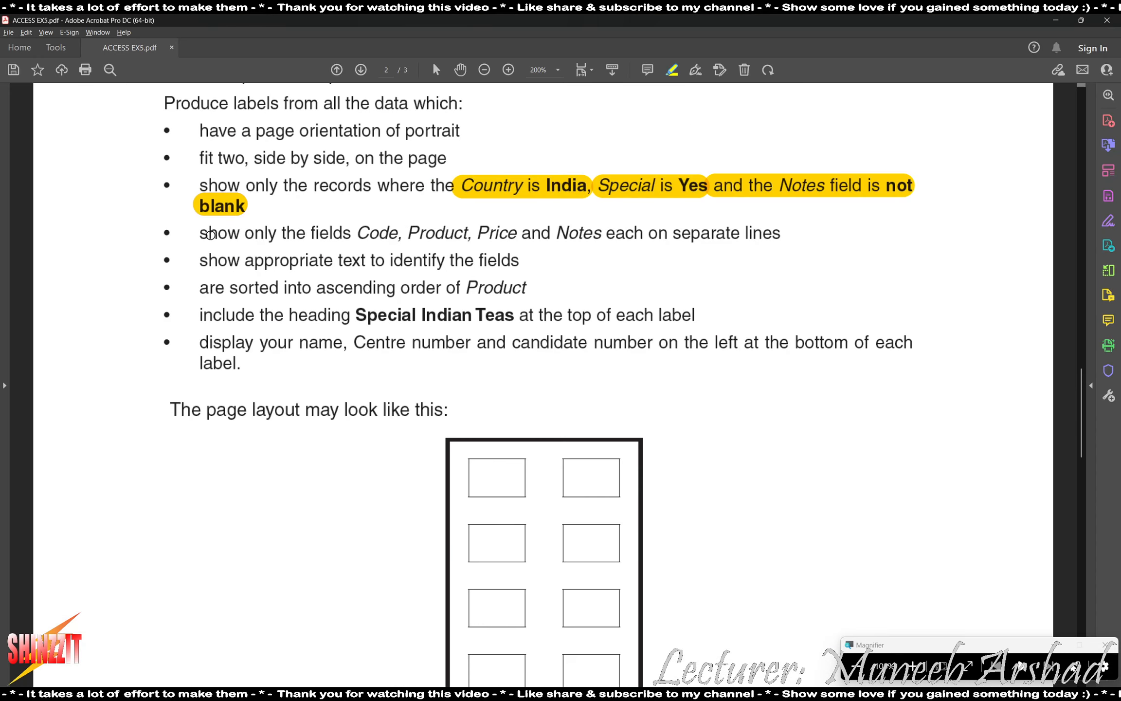
{"action": "left_click_drag", "start_coordinate": [211, 235], "coordinate": [779, 237]}
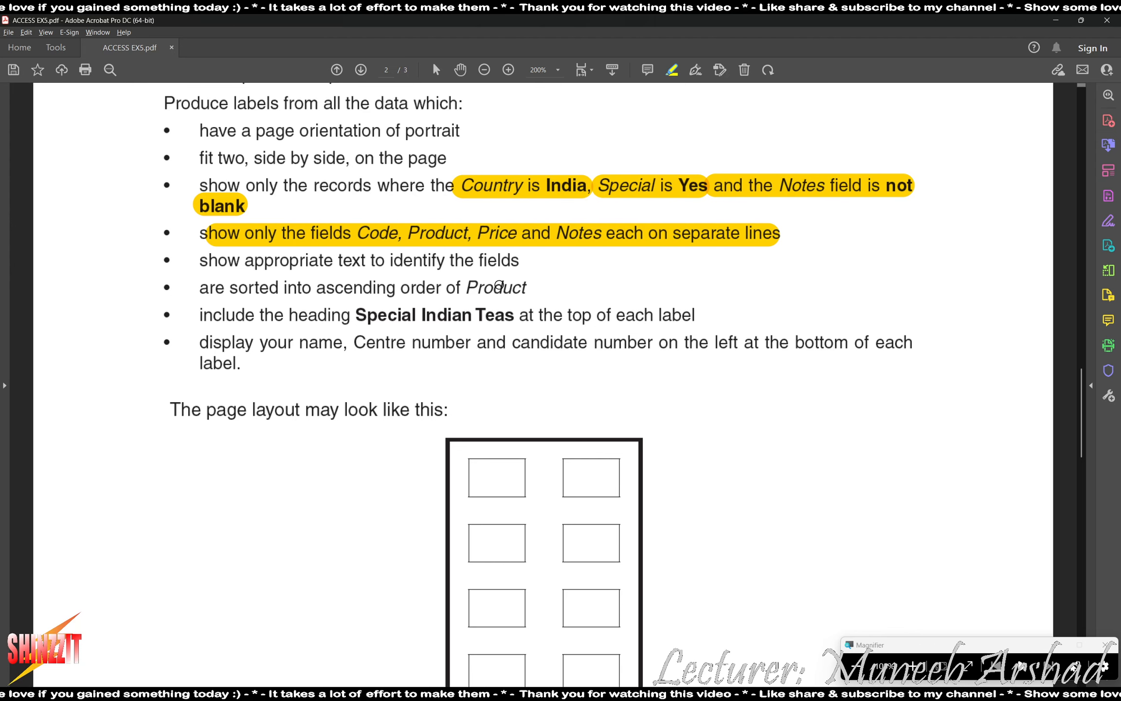
{"action": "left_click_drag", "start_coordinate": [196, 291], "coordinate": [528, 287]}
{"action": "key", "text": "alt+Tab"}
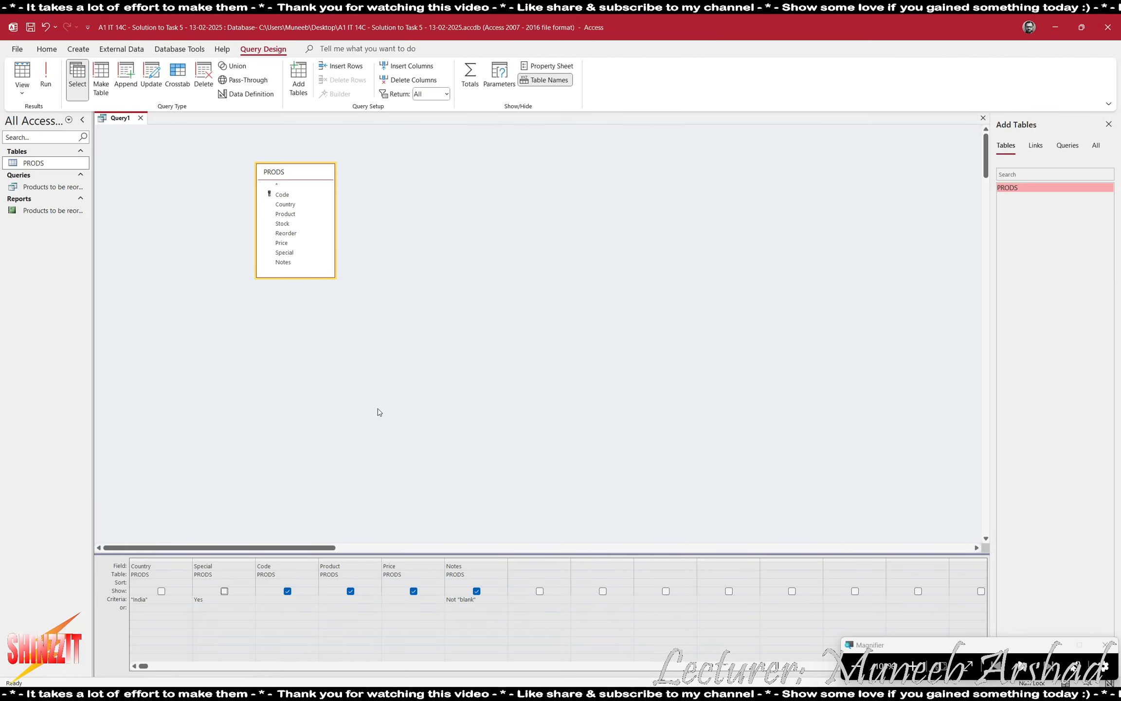
Set the Product field's sort order to Ascending in the query design and take a closer look at the setting.
{"action": "left_click", "coordinate": [372, 583]}
{"action": "left_click", "coordinate": [377, 583]}
{"action": "left_click", "coordinate": [364, 591]}
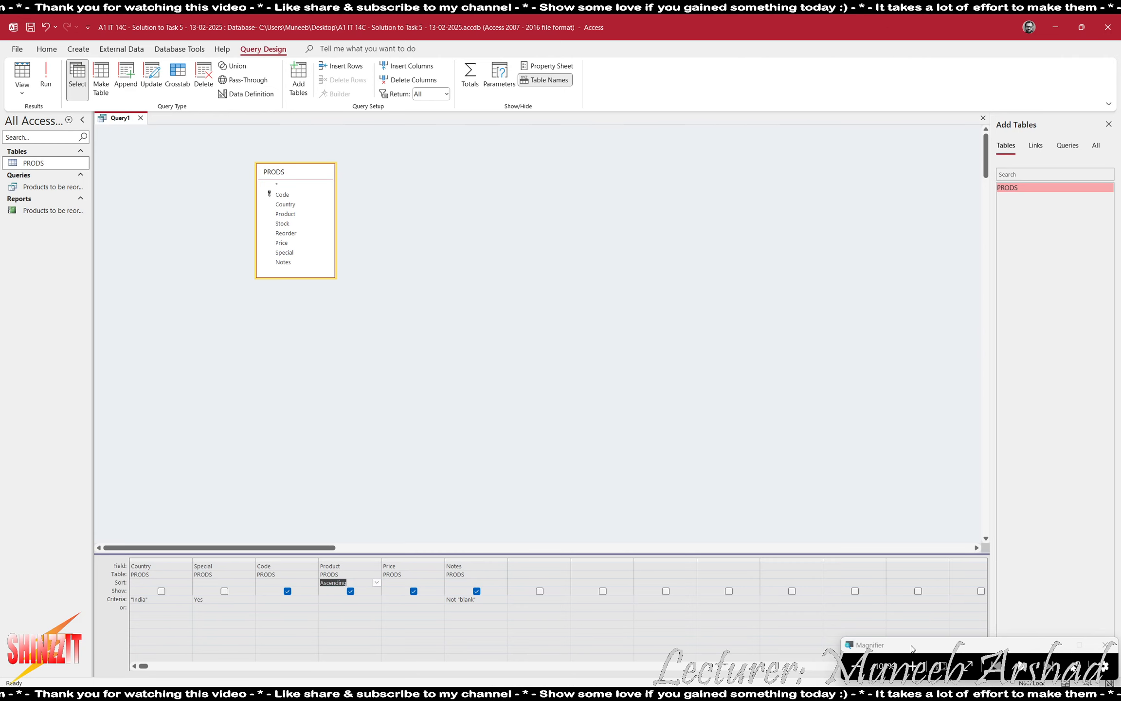
{"action": "left_click", "coordinate": [904, 666]}
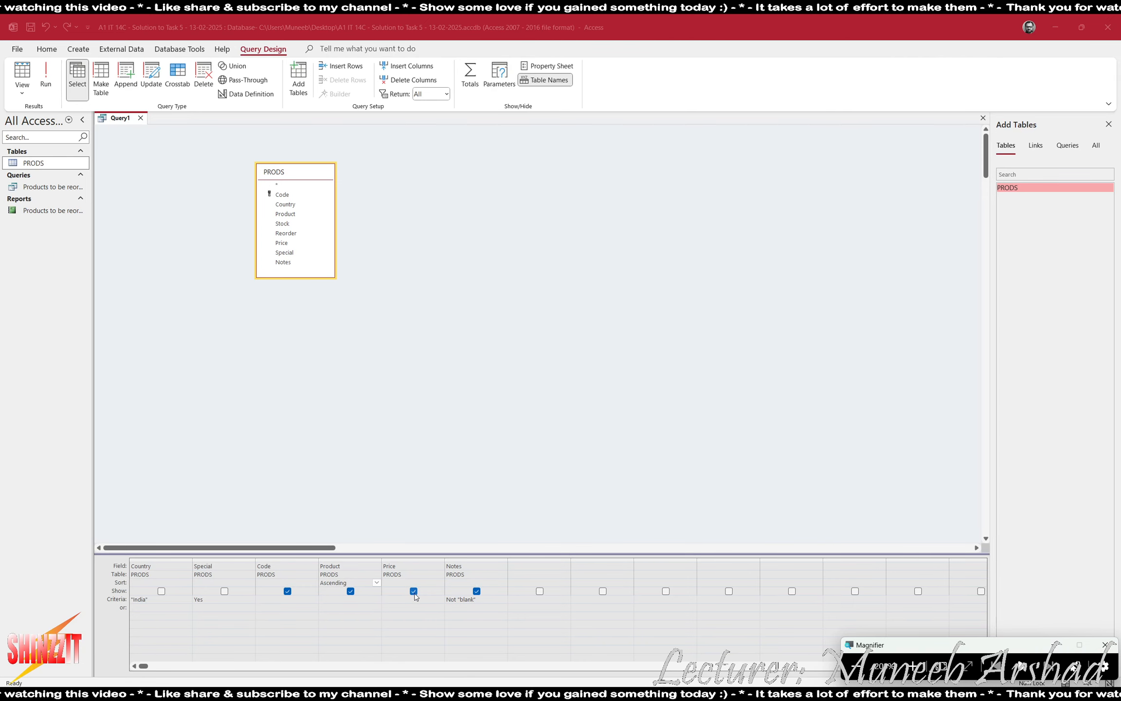
{"action": "left_click", "coordinate": [374, 580]}
{"action": "left_click", "coordinate": [374, 581]}
{"action": "left_click", "coordinate": [381, 576]}
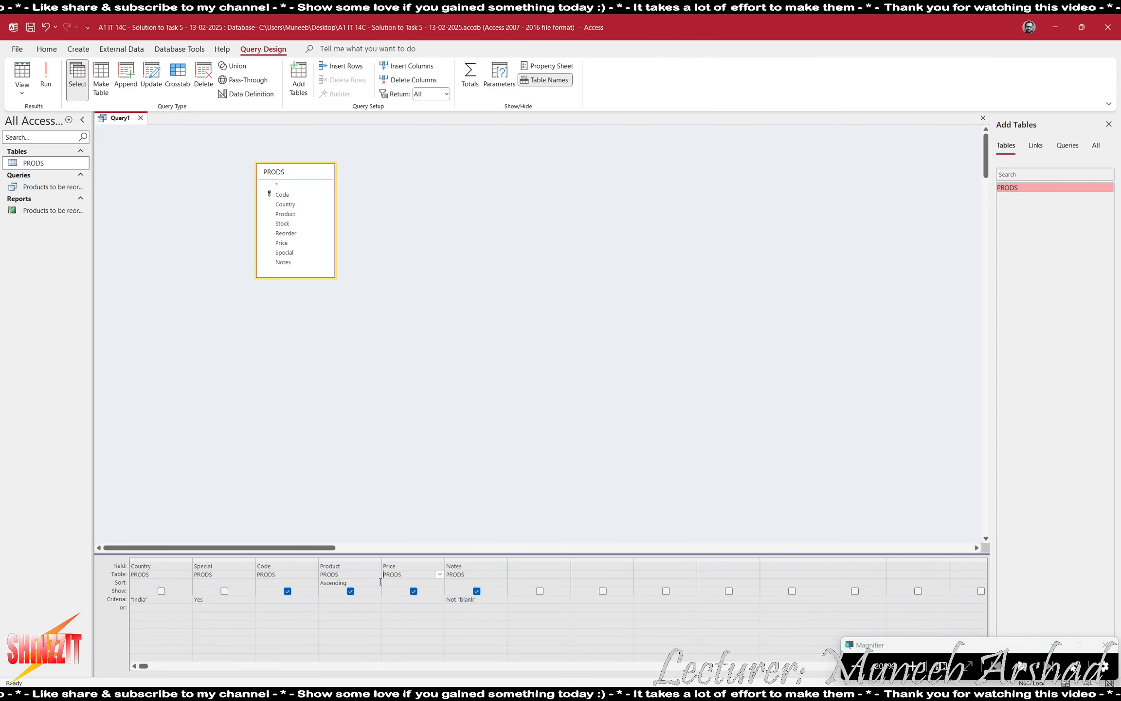
{"action": "left_click", "coordinate": [373, 584]}
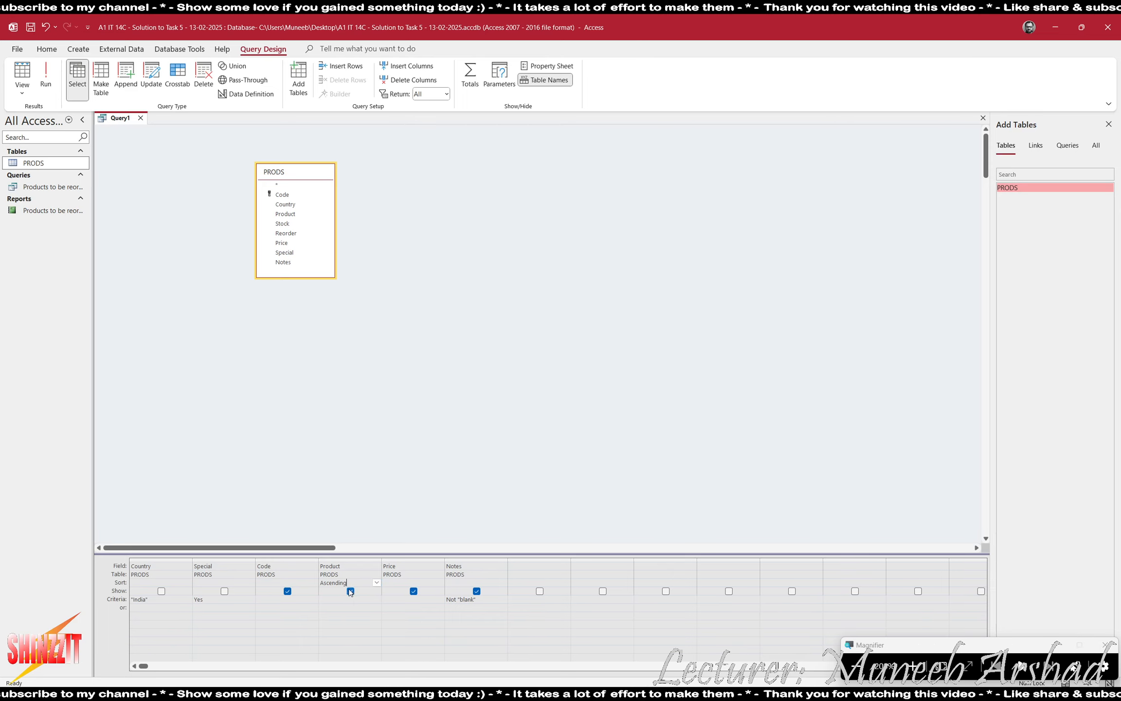
{"action": "left_click", "coordinate": [856, 668]}
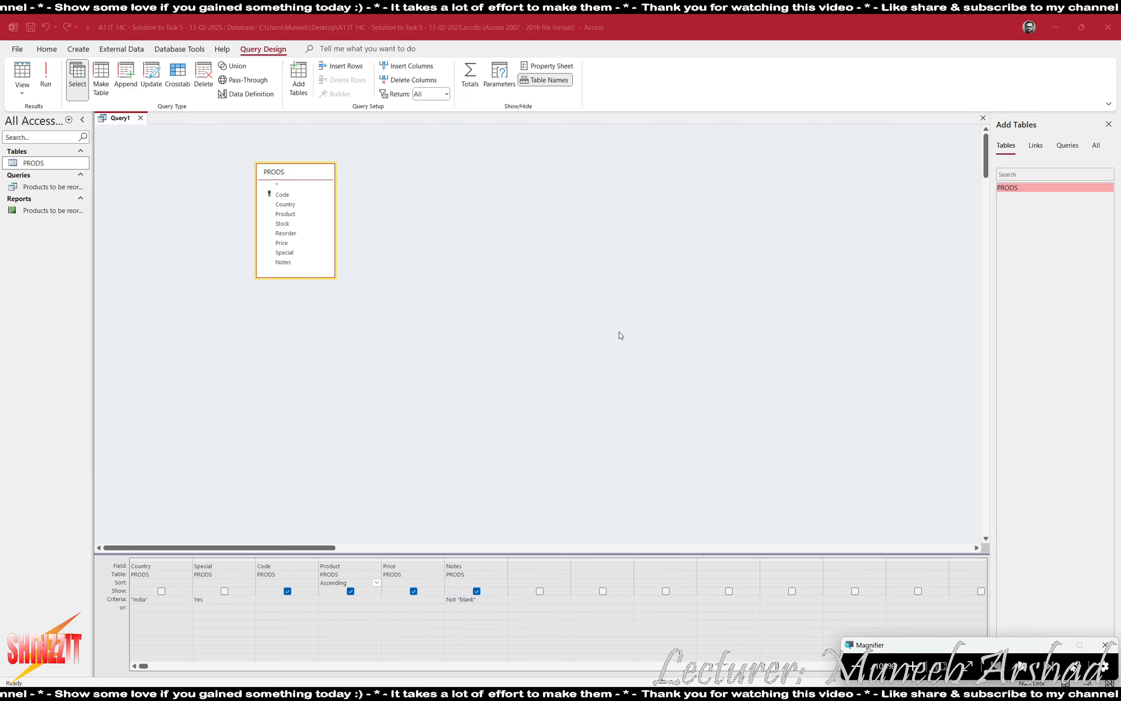
Switch to ACCESS EX5.pdf, highlight the requirement for the heading Special Indian Teas on each label, and return to the query in Access.
{"action": "key", "text": "alt+Tab"}
{"action": "key", "text": "alt+Tab"}
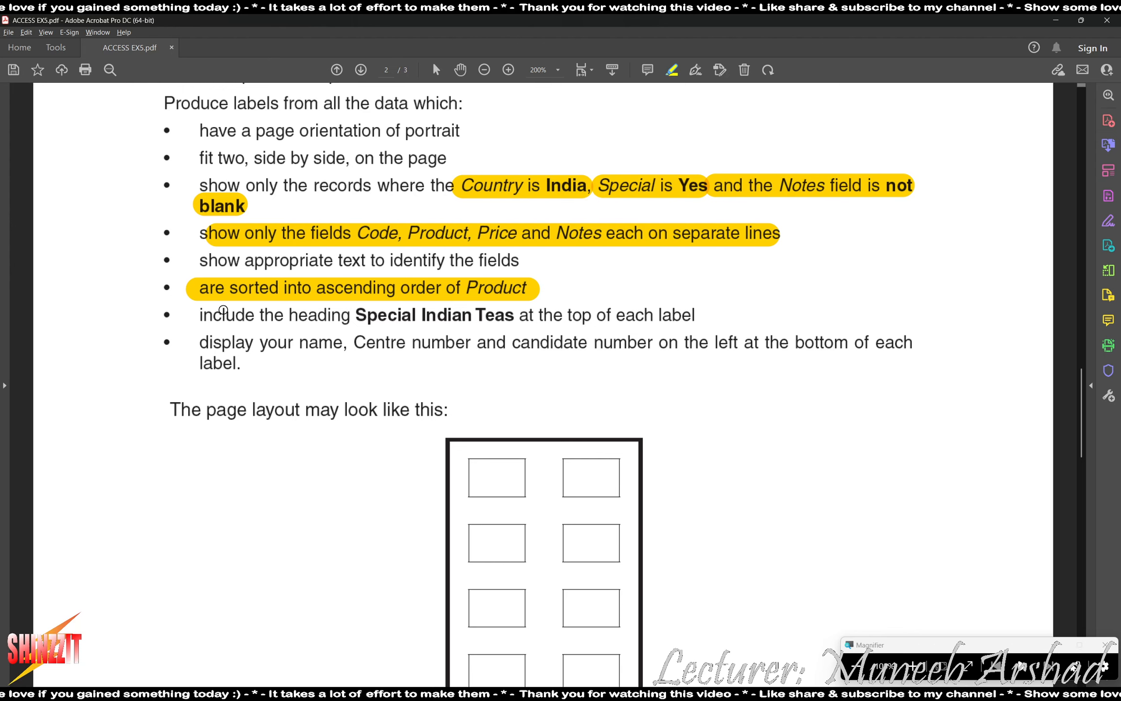
{"action": "left_click_drag", "start_coordinate": [195, 314], "coordinate": [680, 316]}
{"action": "key", "text": "alt+Tab"}
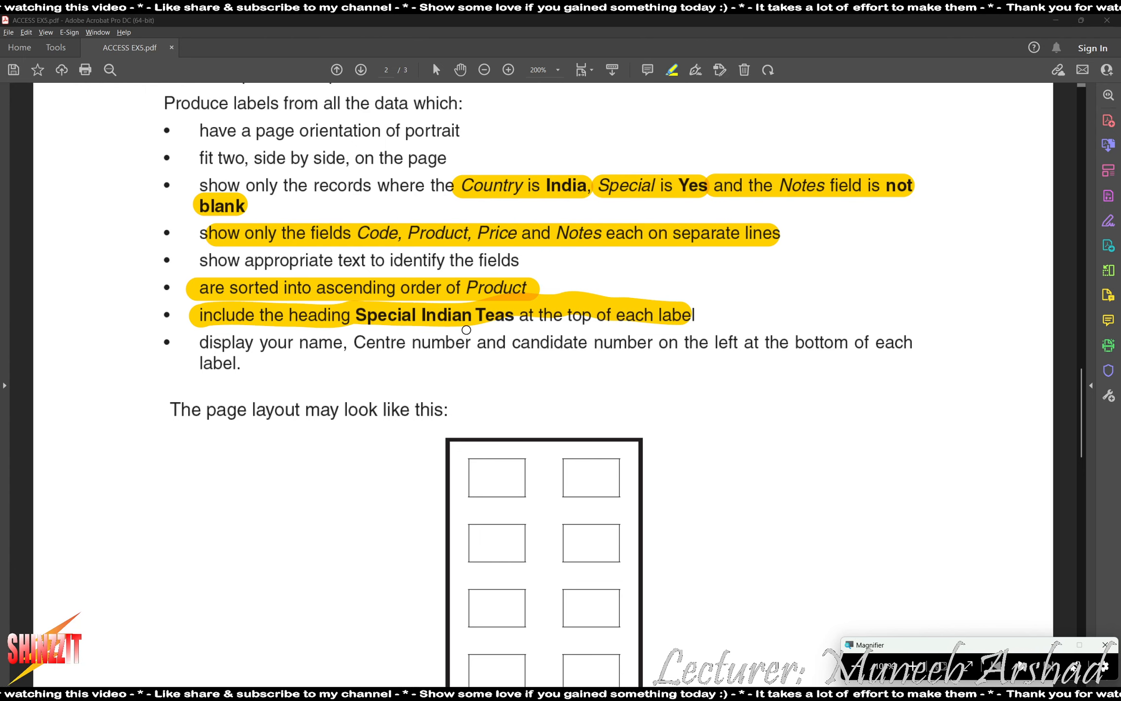
{"action": "key", "text": "alt+Tab"}
{"action": "key", "text": "alt+Tab"}
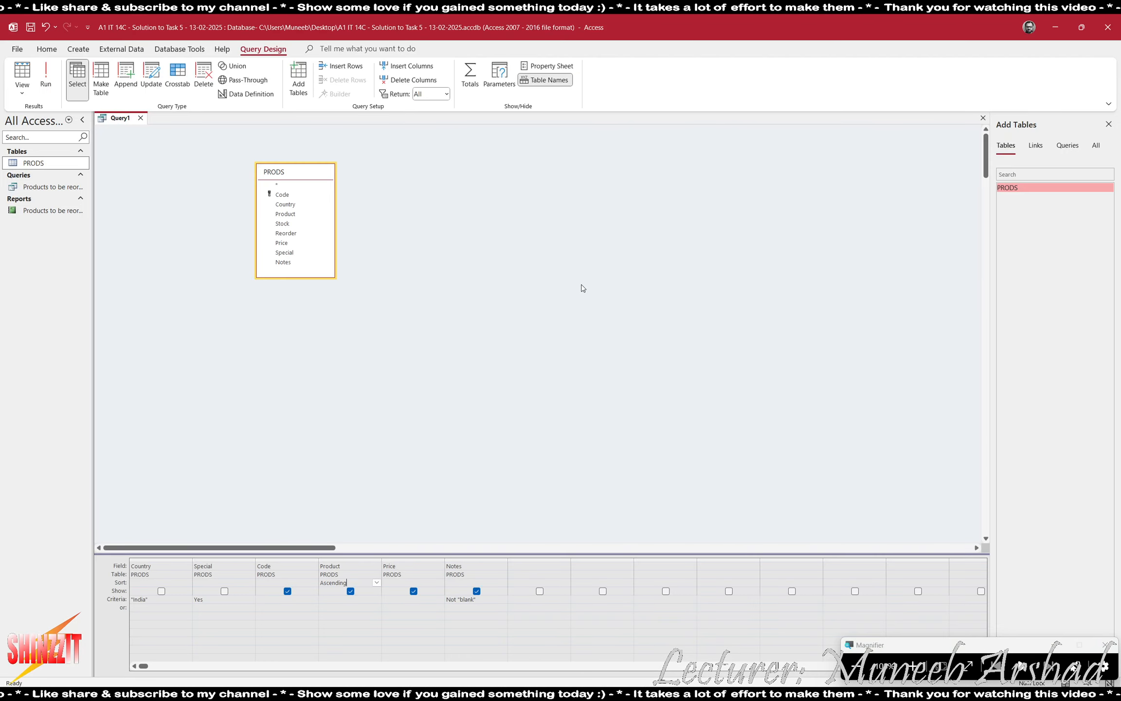
Close the query, saving it as "Special indian Teas", and open the saved query to check its records before closing it.
{"action": "left_click", "coordinate": [982, 118]}
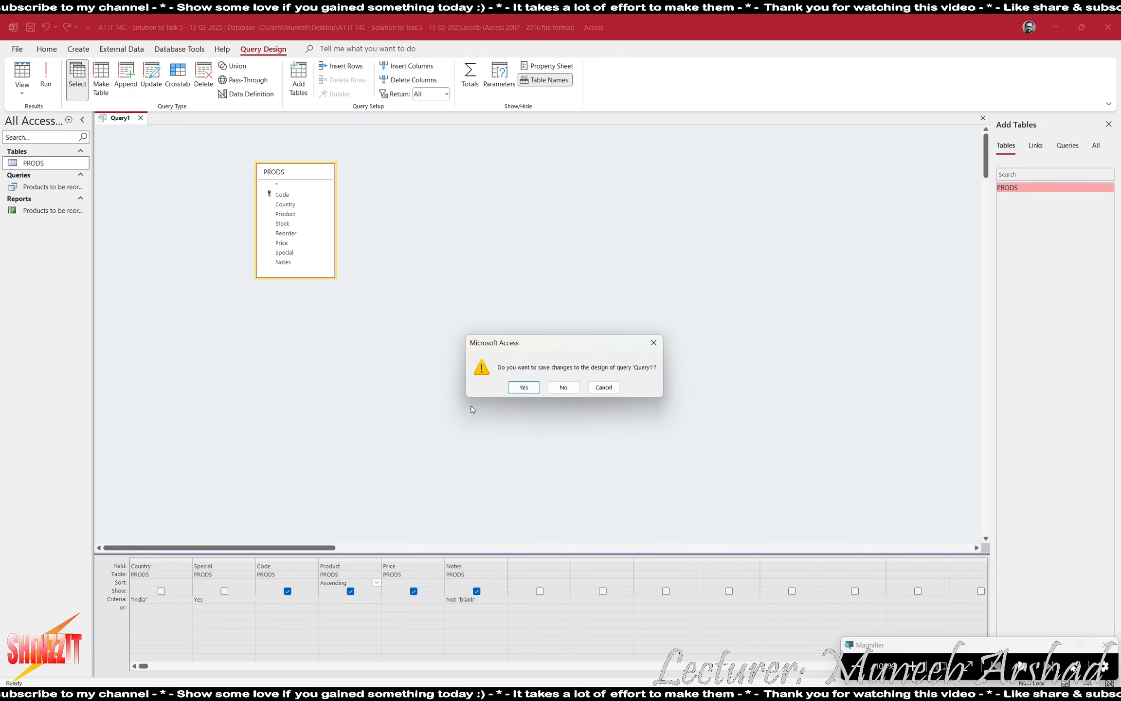
{"action": "left_click", "coordinate": [525, 389]}
{"action": "type", "text": "Special indian Teas"}
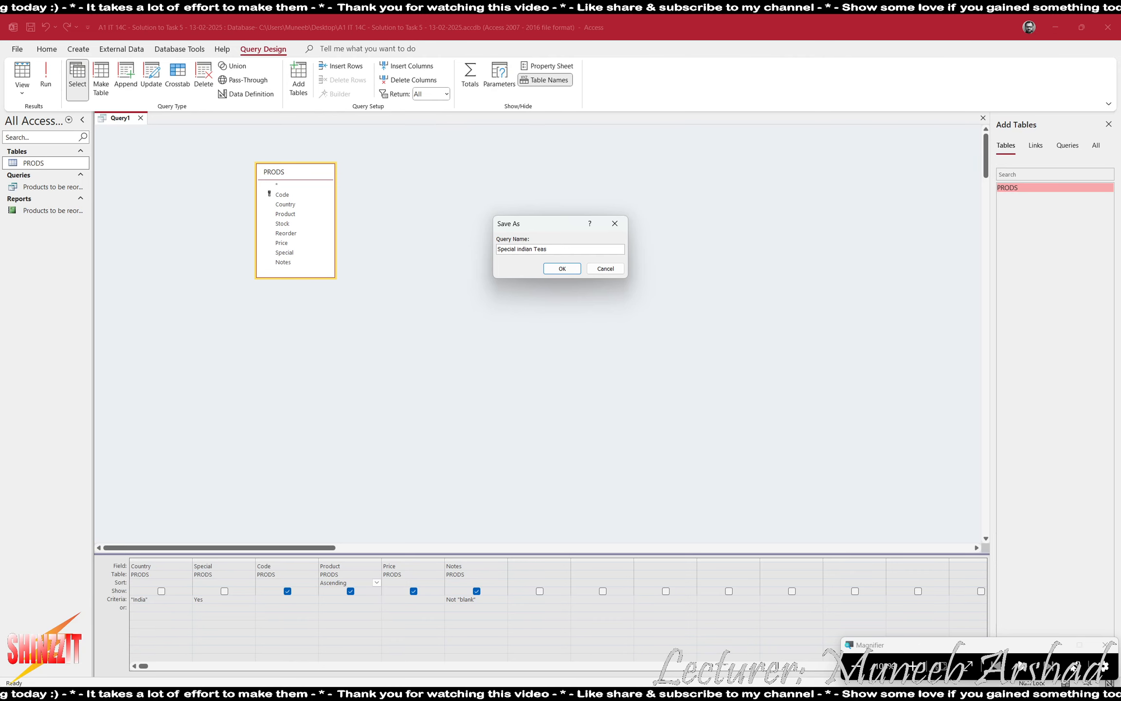
{"action": "left_click", "coordinate": [560, 268]}
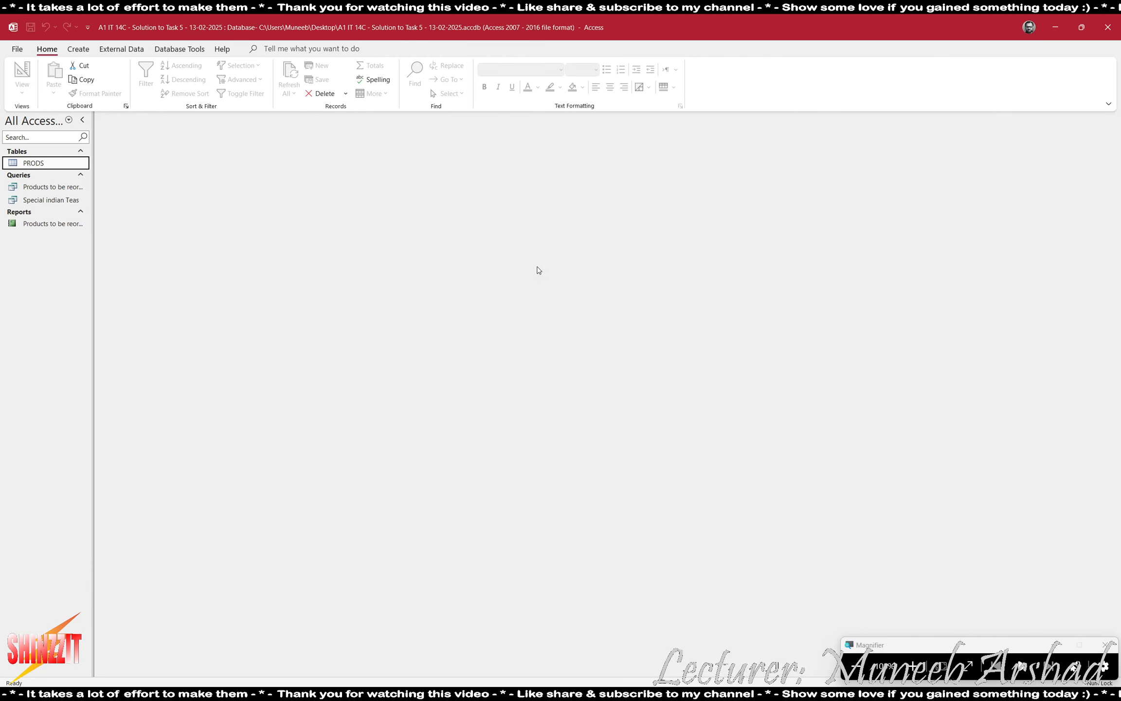
{"action": "double_click", "coordinate": [59, 199]}
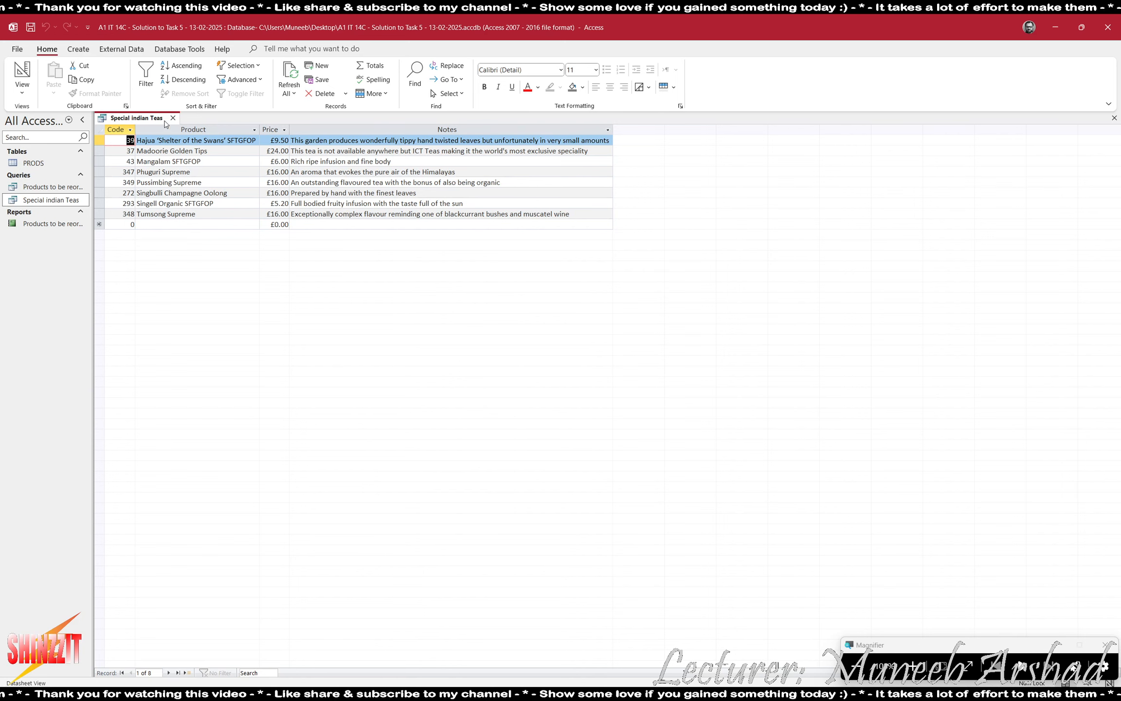
{"action": "left_click", "coordinate": [173, 117]}
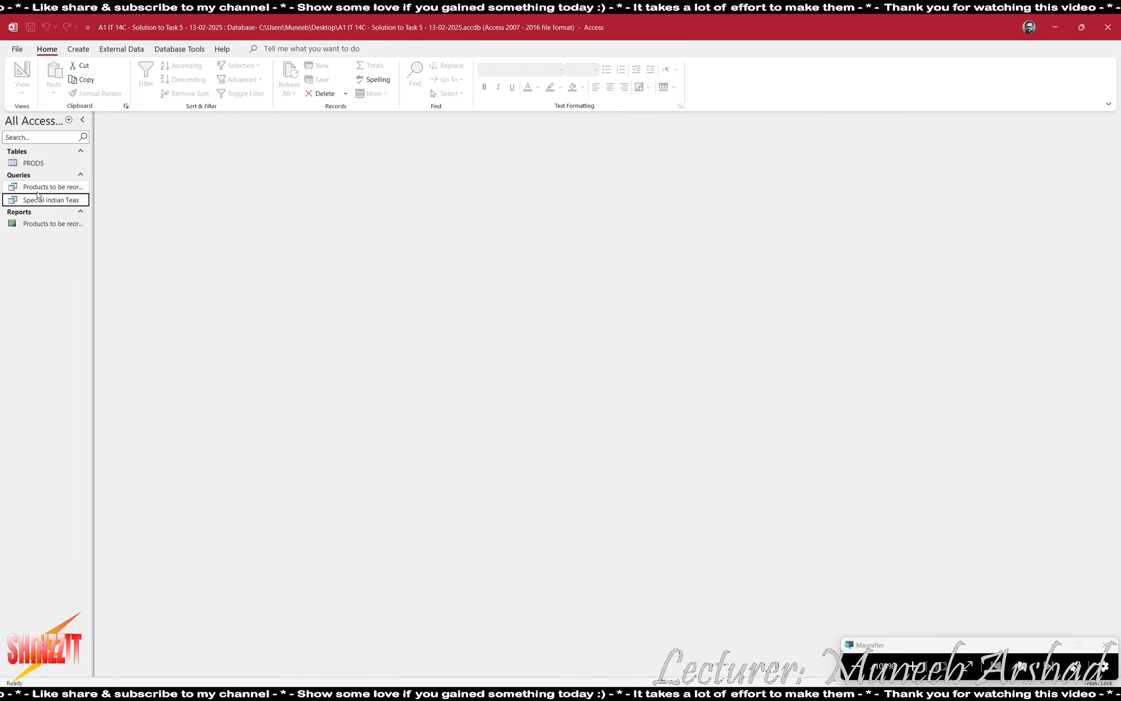
Start the Label Wizard for the Special indian Teas query, highlight the name, Centre number and candidate number requirement in ACCESS EX5.pdf, and return to Access.
{"action": "left_click", "coordinate": [70, 48]}
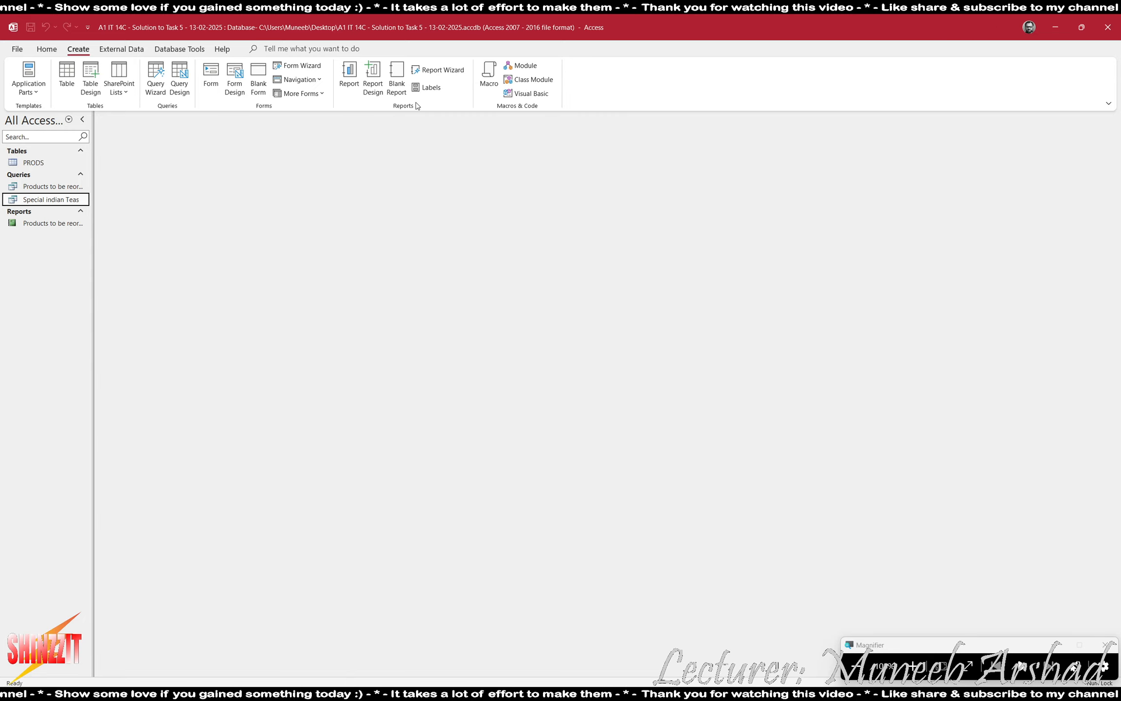
{"action": "left_click", "coordinate": [426, 88]}
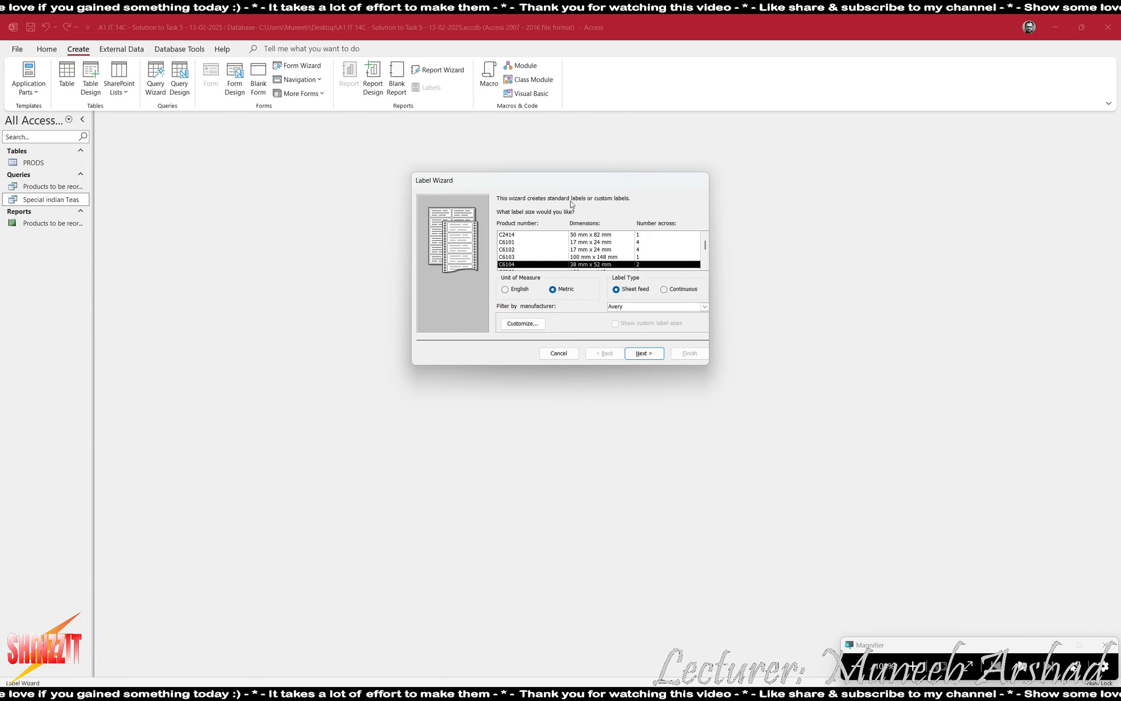
{"action": "key", "text": "alt+Tab"}
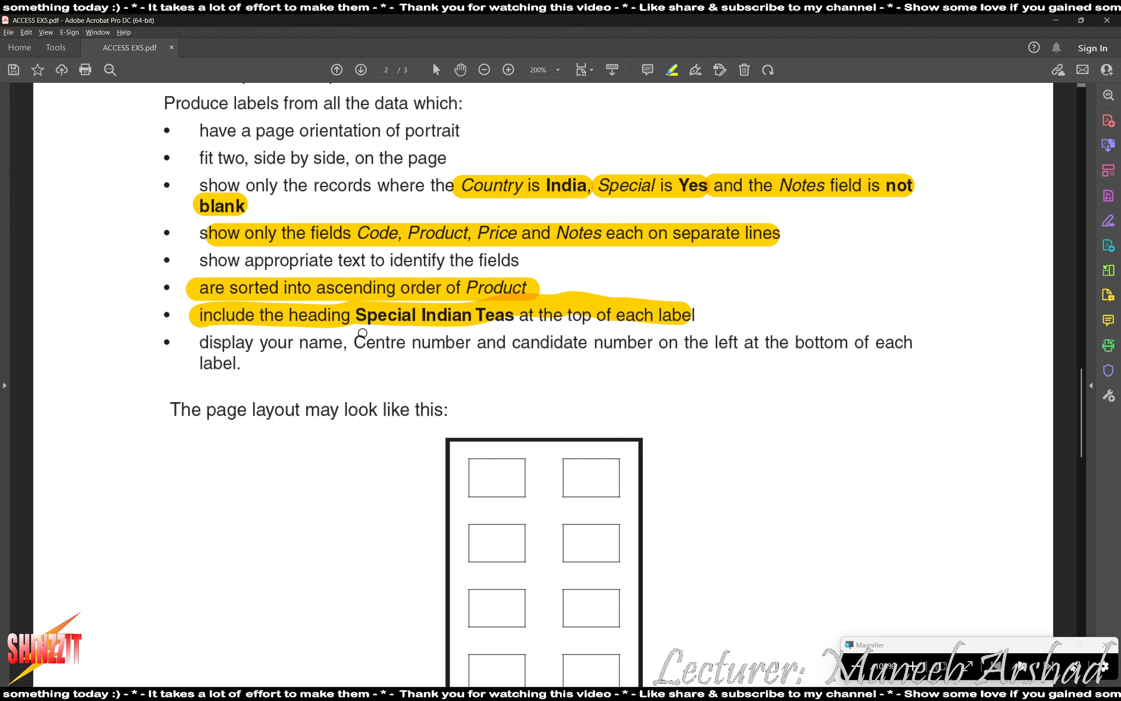
{"action": "mouse_move", "coordinate": [199, 344]}
{"action": "left_mouse_down"}
{"action": "mouse_move", "coordinate": [344, 357]}
{"action": "mouse_move", "coordinate": [930, 346]}
{"action": "left_mouse_up"}
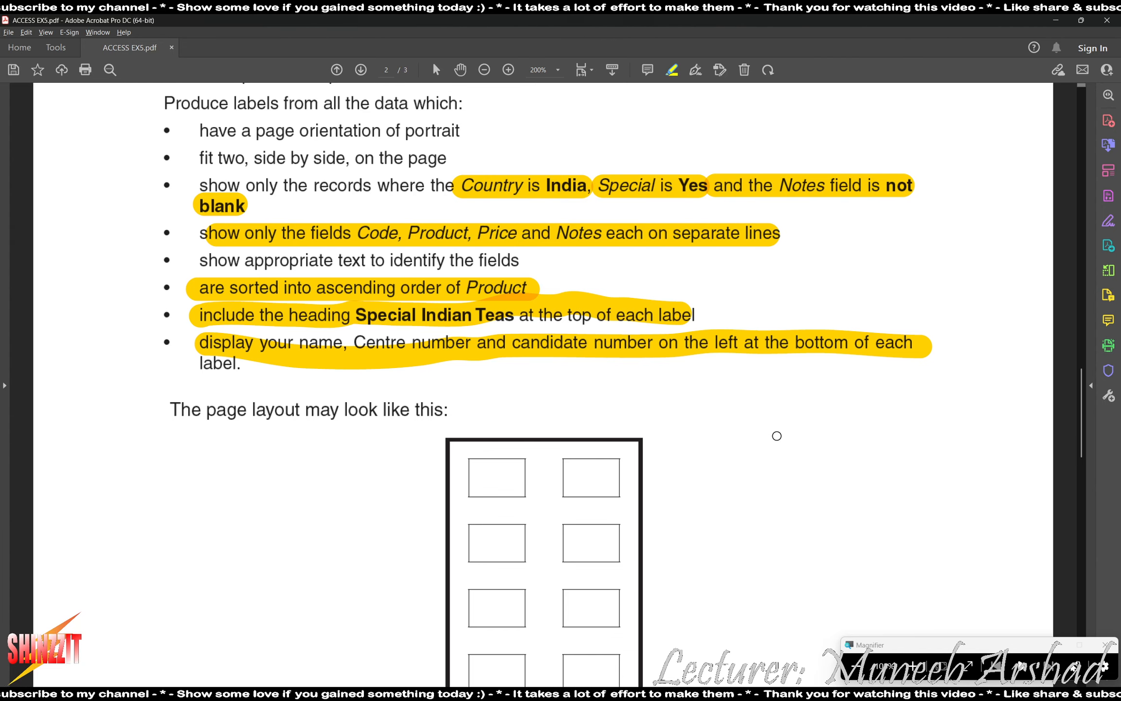
{"action": "key", "text": "alt+Tab"}
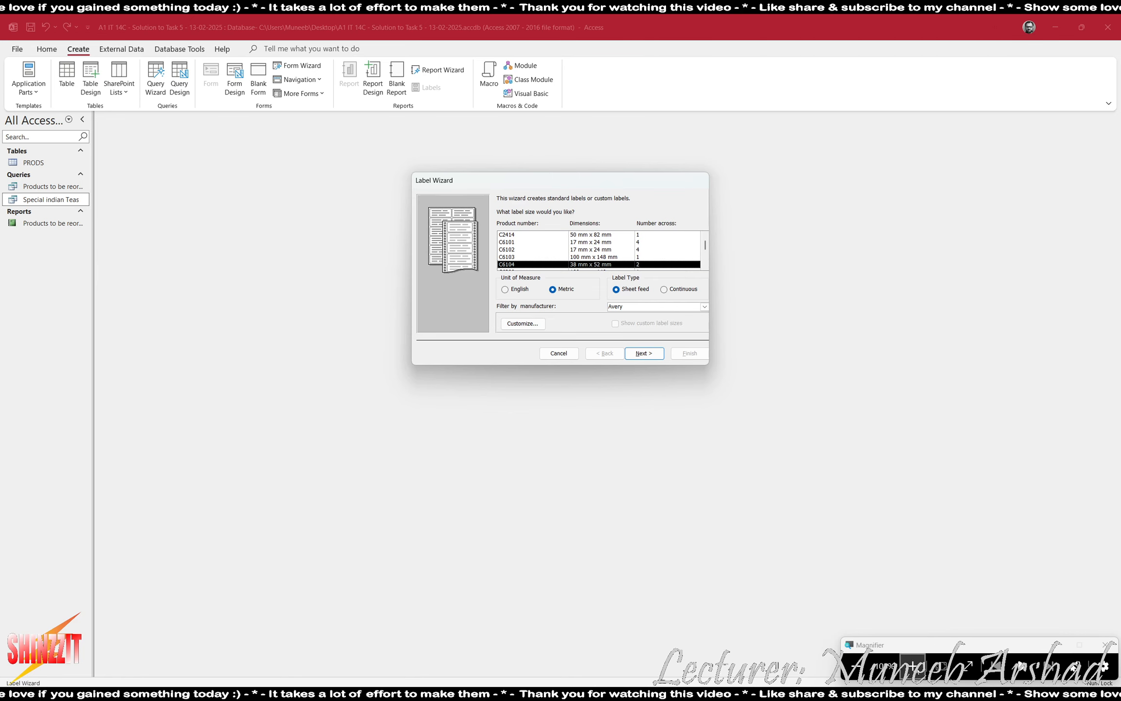
Choose the English-unit Avery sheet-feed label C2163, 1 1/2" x 3 9/10" with two across, and continue to the label contents with the default text appearance.
{"action": "left_click", "coordinate": [909, 664]}
{"action": "scroll", "coordinate": [532, 244], "scroll_direction": "up", "scroll_amount": 2}
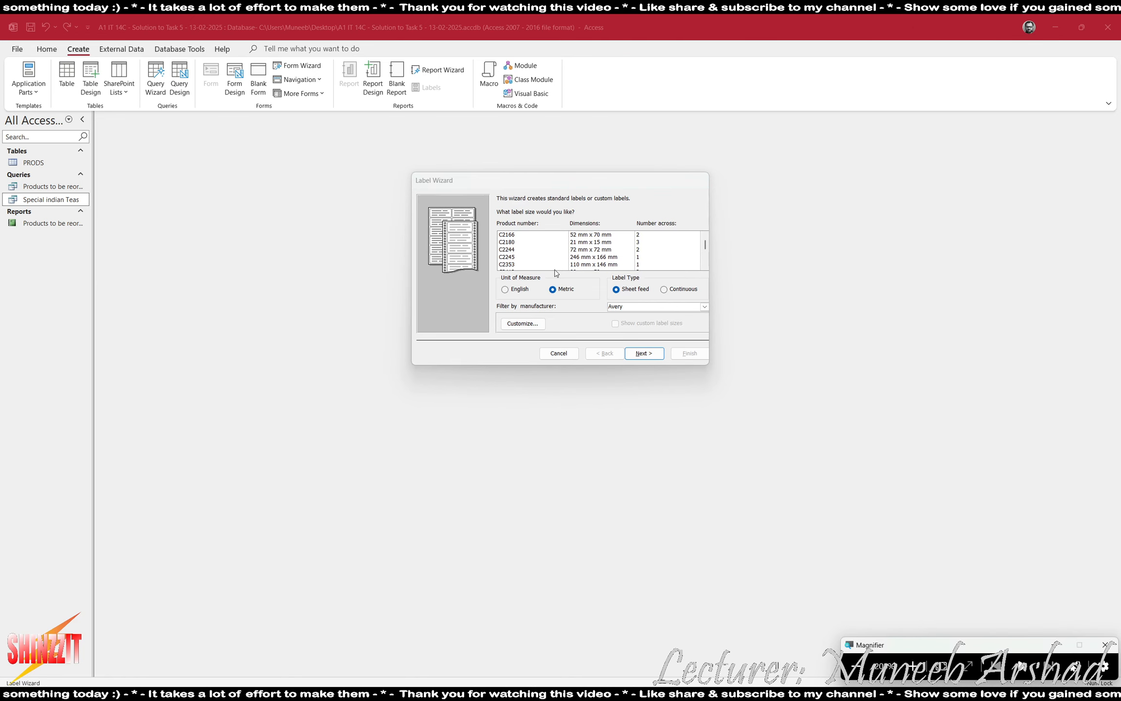
{"action": "left_click", "coordinate": [706, 255]}
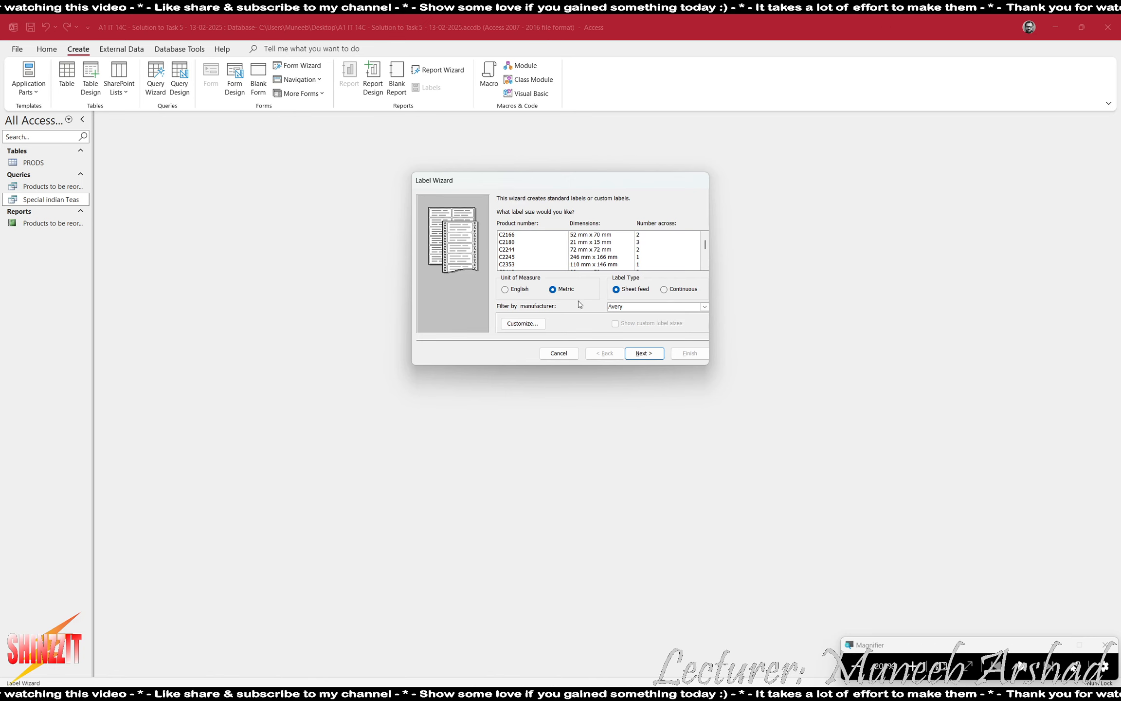
{"action": "left_click", "coordinate": [608, 235]}
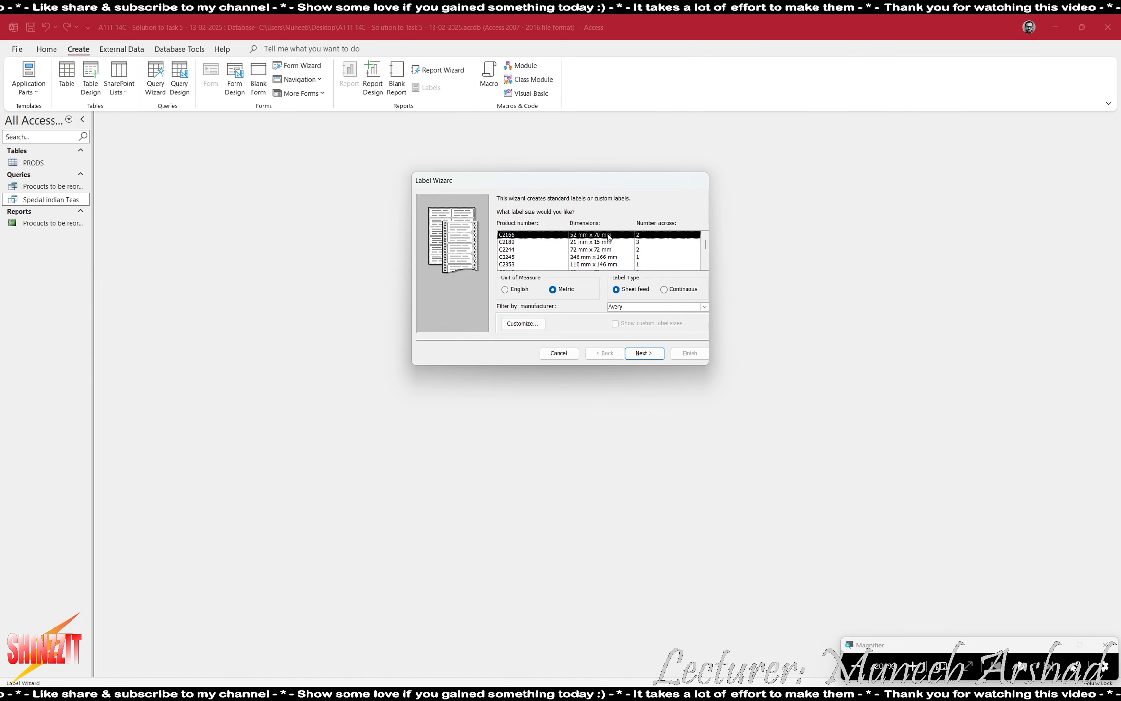
{"action": "left_click", "coordinate": [520, 290]}
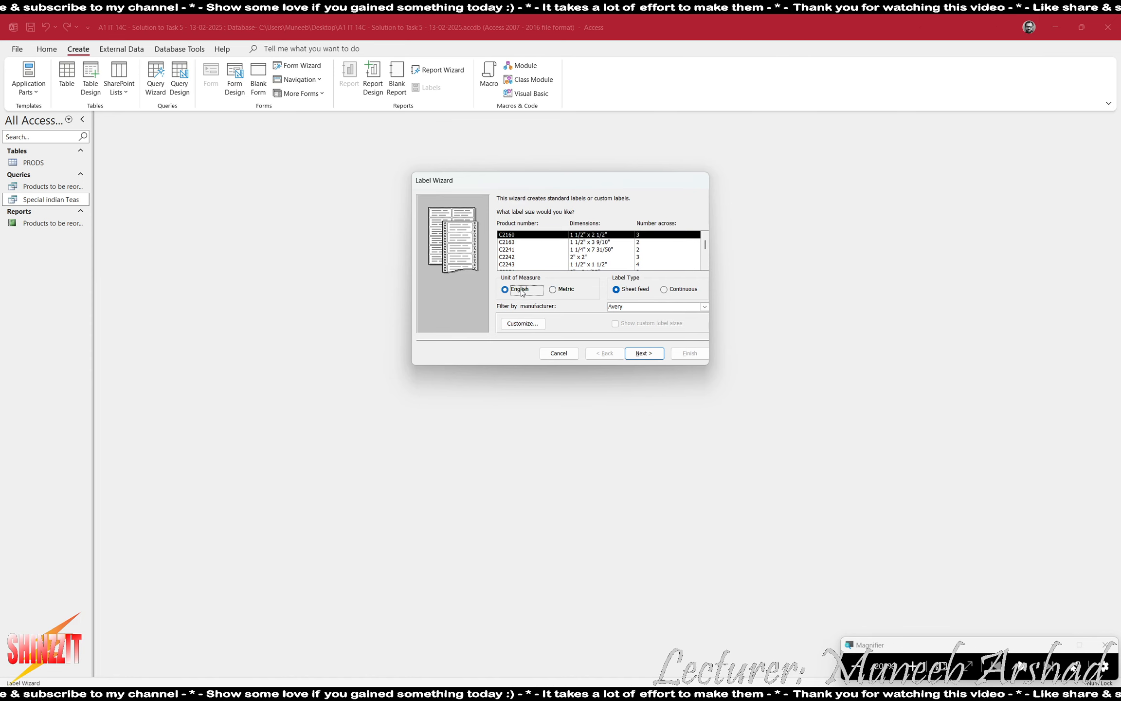
{"action": "left_click", "coordinate": [619, 249]}
{"action": "left_click", "coordinate": [620, 242]}
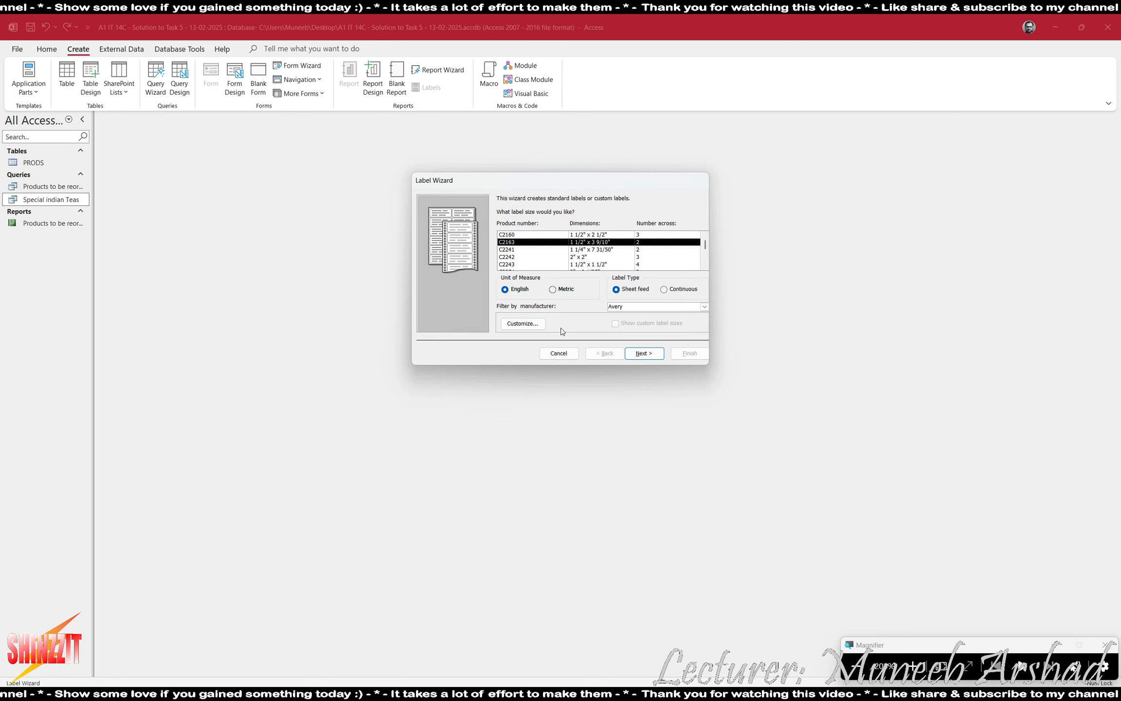
{"action": "left_click", "coordinate": [658, 359]}
{"action": "left_click", "coordinate": [657, 358]}
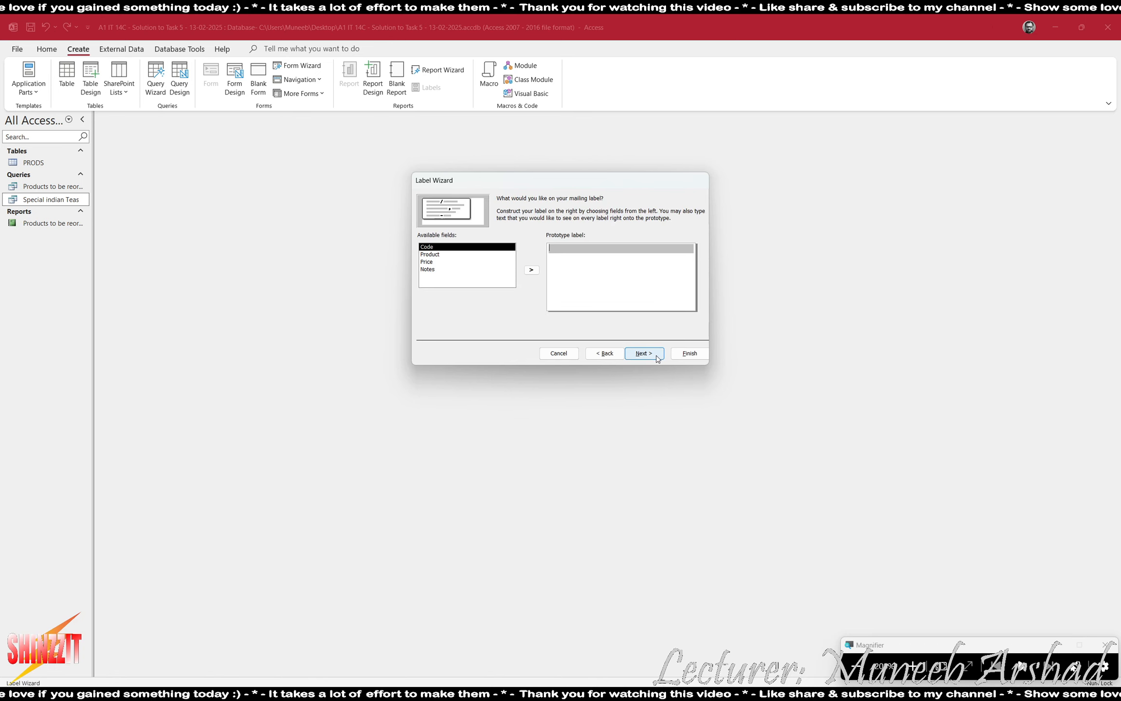
Go through the available lines of the empty prototype label and check the label requirements in ACCESS EX5.pdf before returning to Access.
{"action": "left_click", "coordinate": [614, 258]}
{"action": "left_click", "coordinate": [616, 267]}
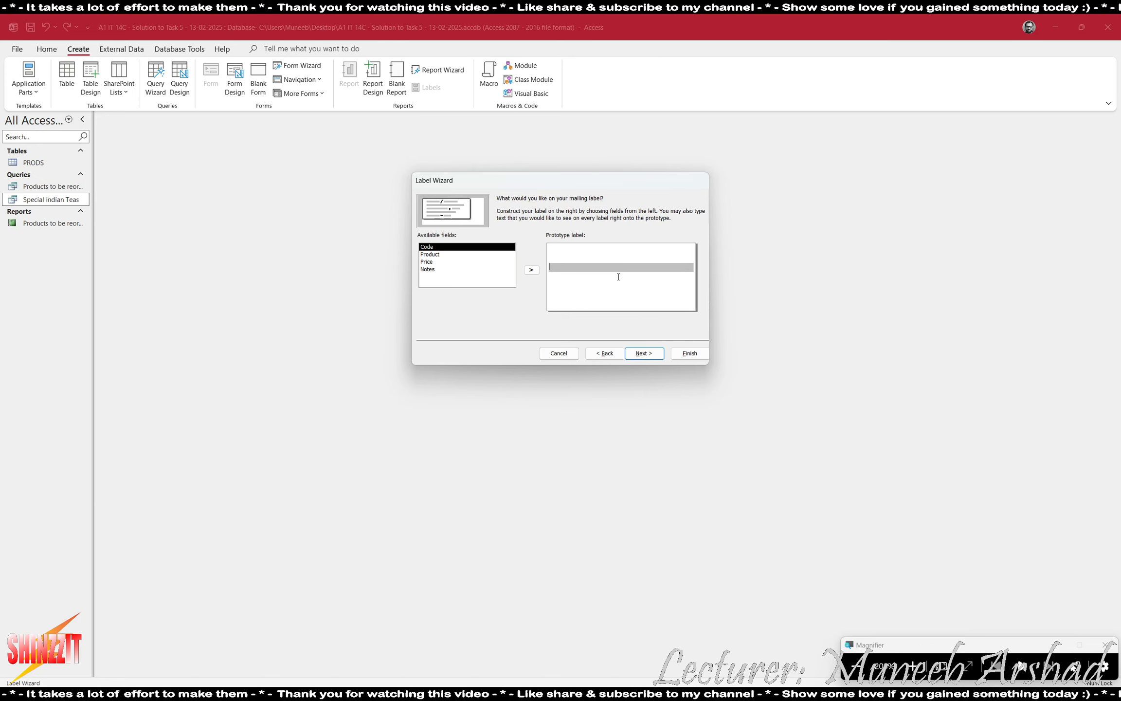
{"action": "left_click", "coordinate": [619, 276]}
{"action": "left_click", "coordinate": [623, 286]}
{"action": "left_click", "coordinate": [620, 295]}
{"action": "left_click", "coordinate": [624, 305]}
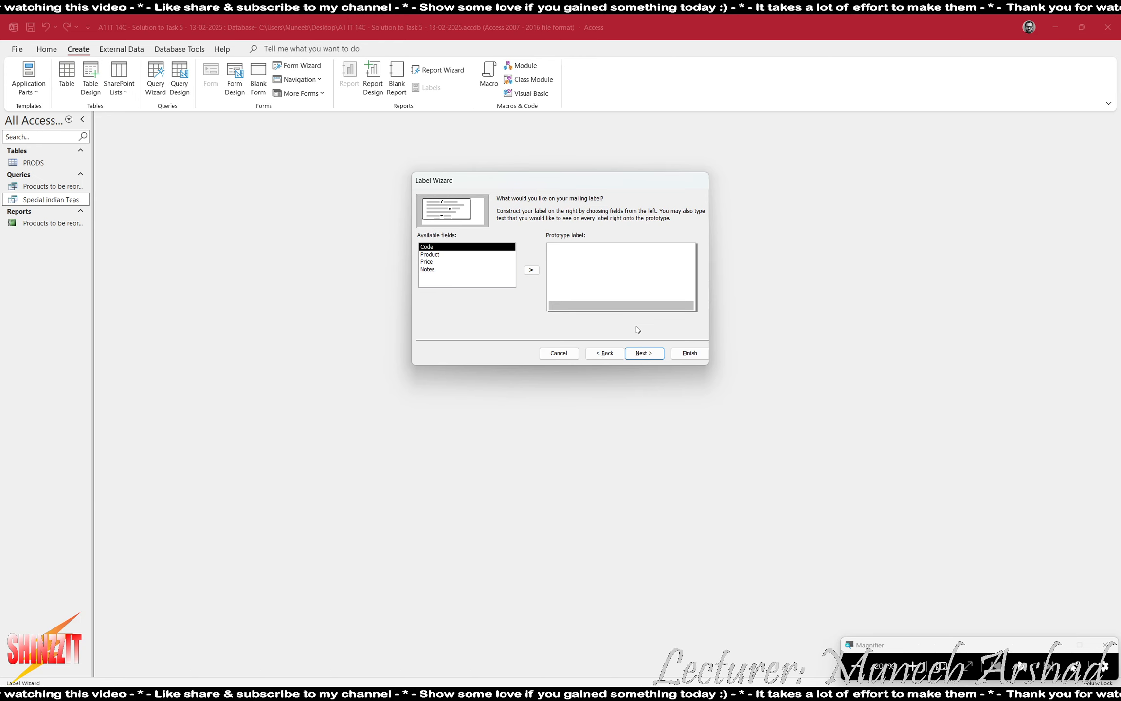
{"action": "left_click", "coordinate": [564, 247]}
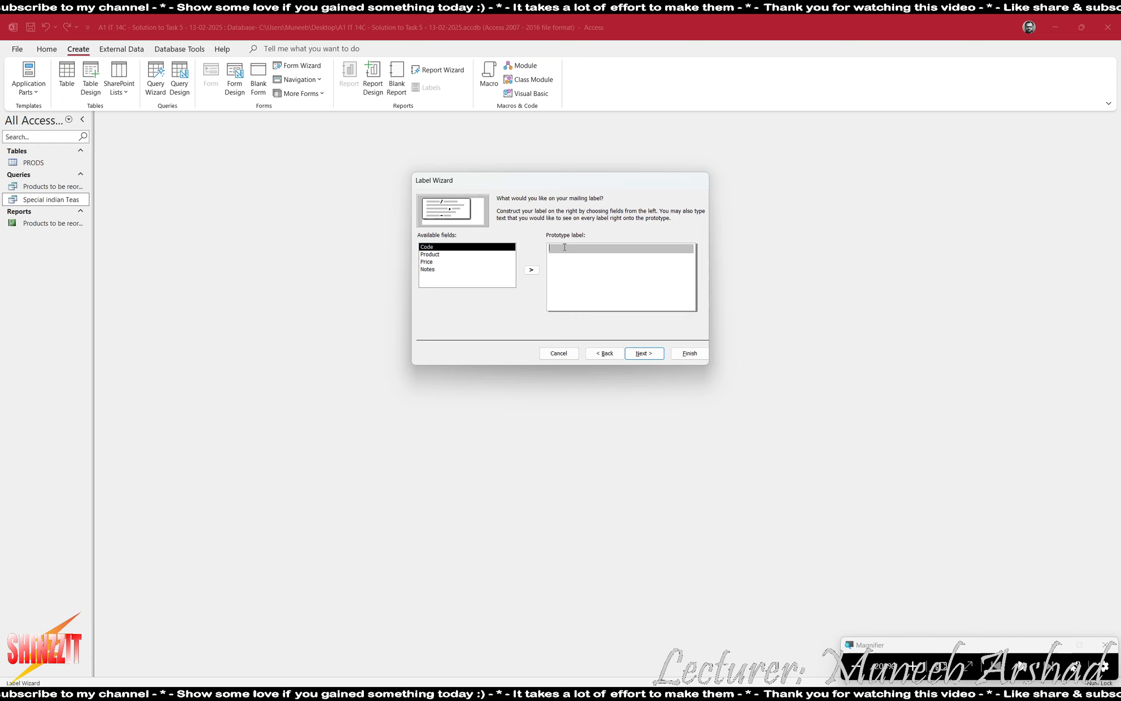
{"action": "left_click", "coordinate": [882, 659]}
{"action": "key", "text": "alt+Tab"}
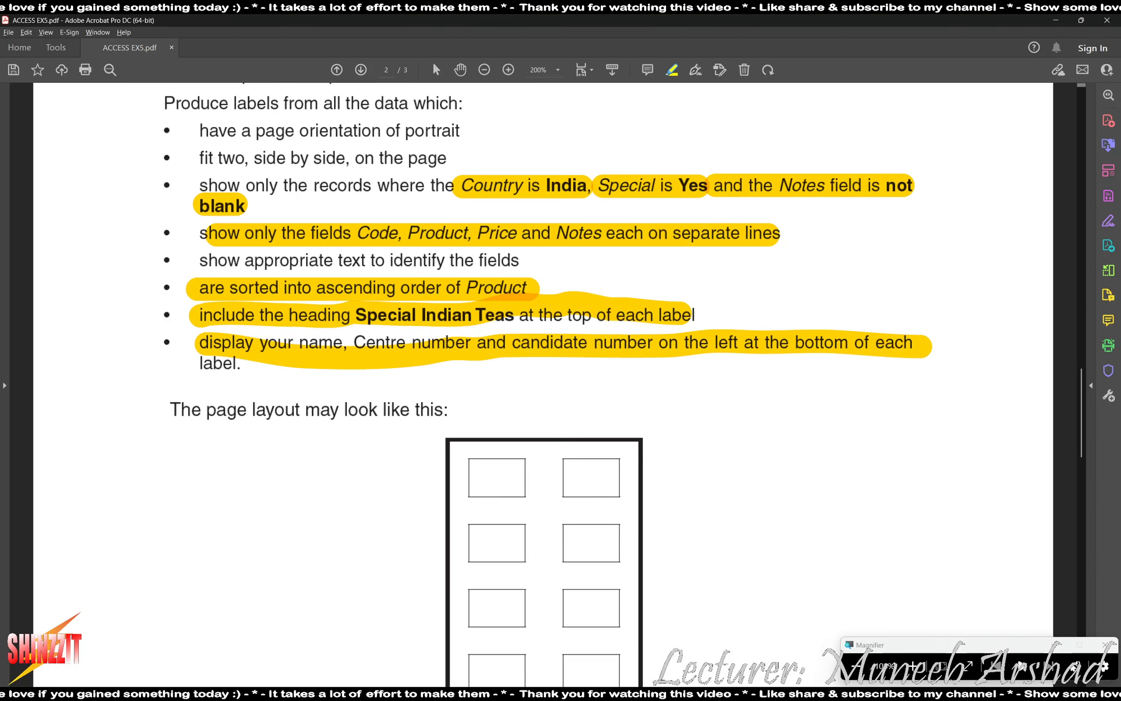
{"action": "key", "text": "alt+Tab"}
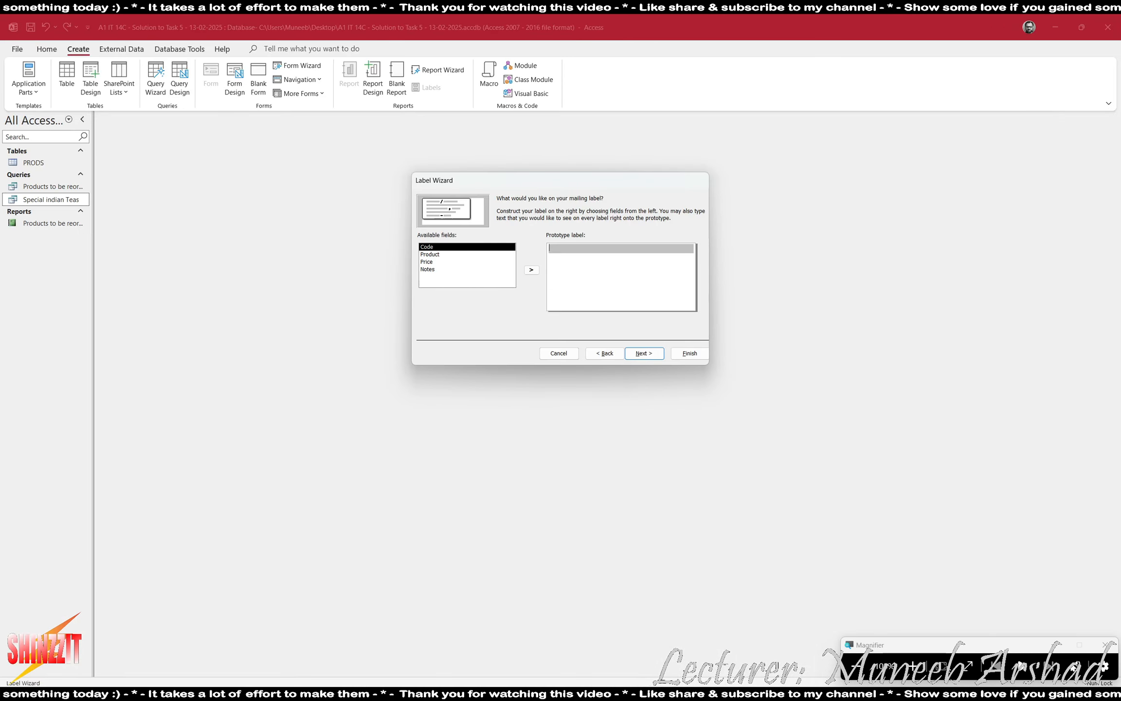
Enter the heading "Special Indian Teas" on the first line of the prototype label.
{"action": "left_click", "coordinate": [569, 245]}
{"action": "type", "text": "Special "}
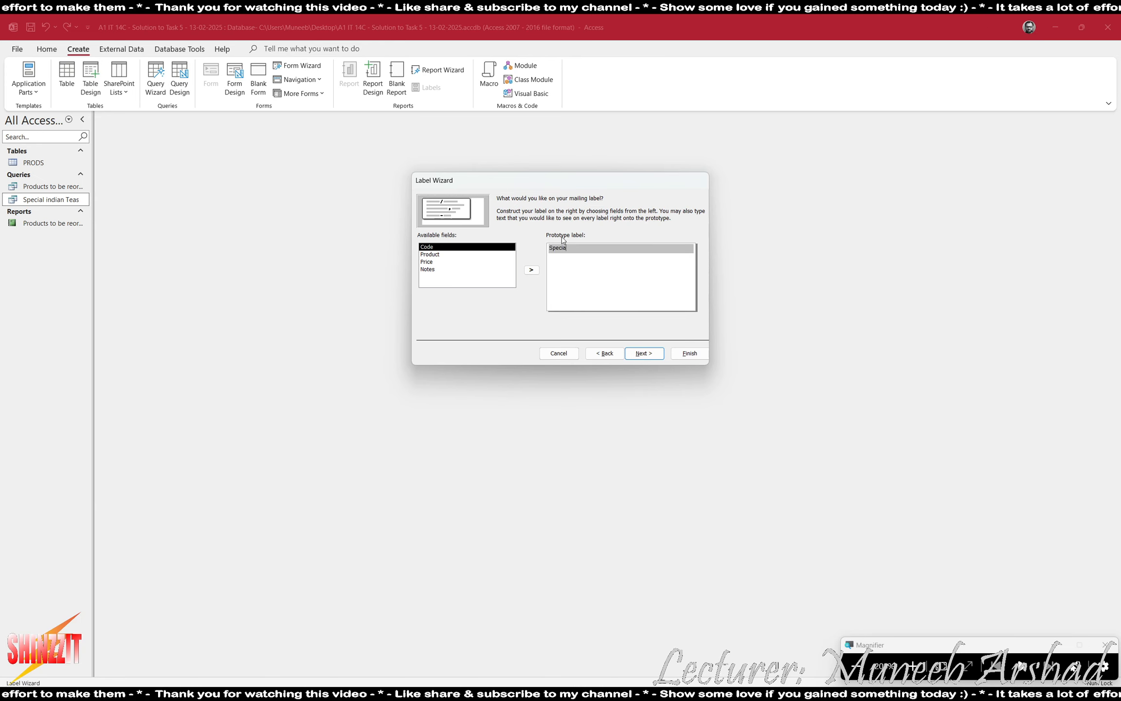
{"action": "type", "text": "indian T"}
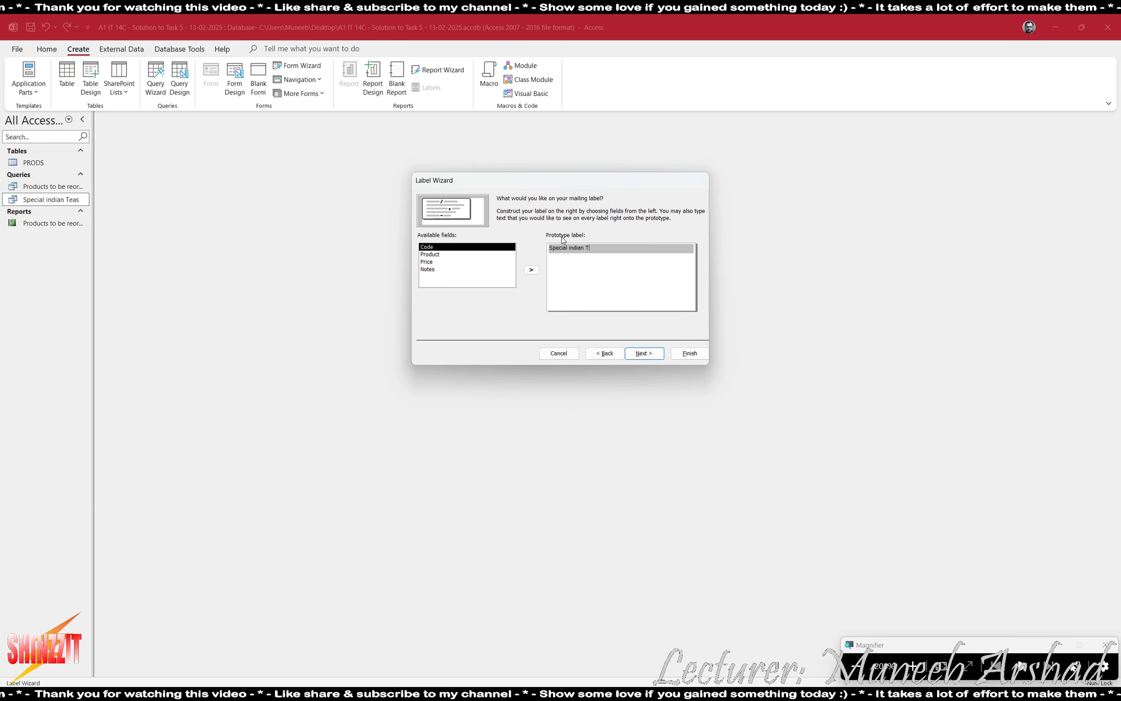
{"action": "type", "text": "eas"}
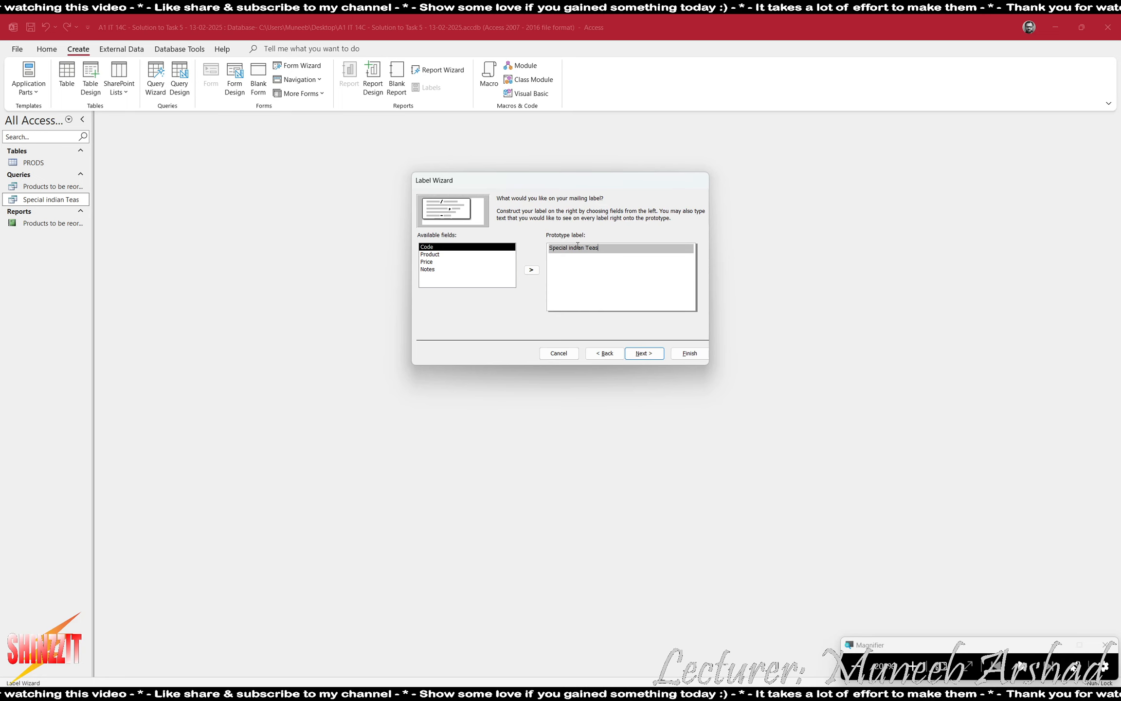
{"action": "left_click", "coordinate": [574, 248]}
{"action": "key", "text": "BackSpace"}
{"action": "type", "text": "I"}
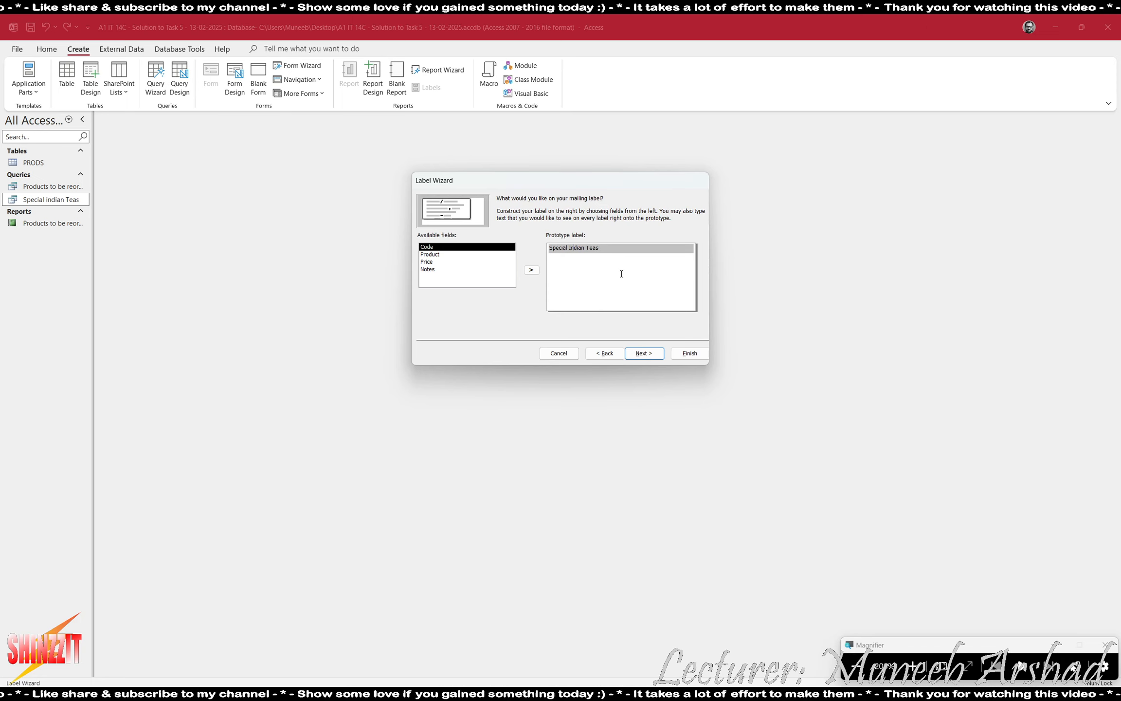
Add separate lines below the heading: "Code: {Code}", "Product: {Product}", "Price: {Price}" and "Notes: {Notes}", each with its identifying text and inserted field.
{"action": "left_click", "coordinate": [578, 259]}
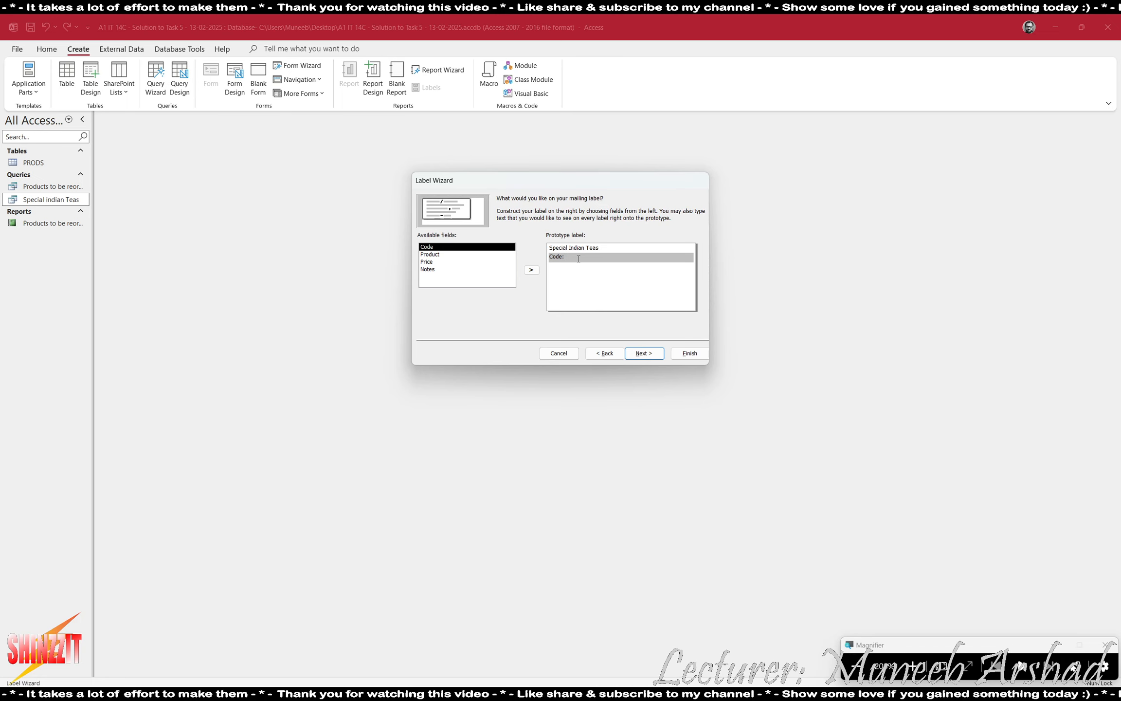
{"action": "left_click", "coordinate": [531, 270]}
{"action": "left_click", "coordinate": [560, 266]}
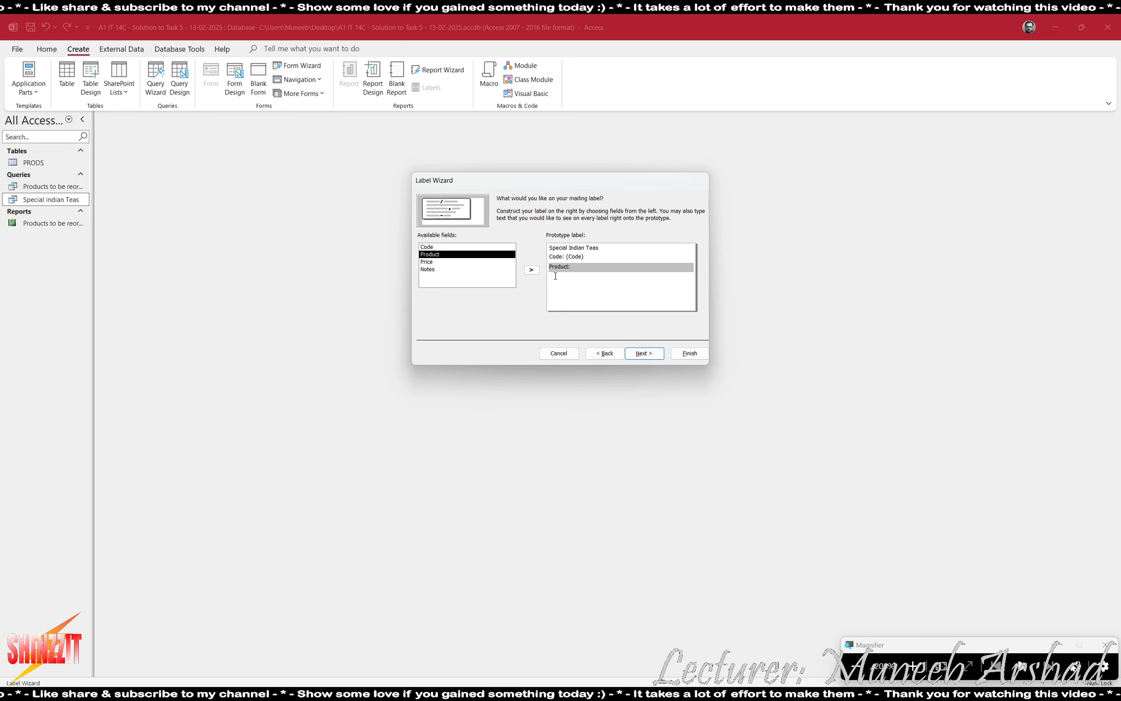
{"action": "left_click", "coordinate": [532, 270]}
{"action": "left_click", "coordinate": [556, 277]}
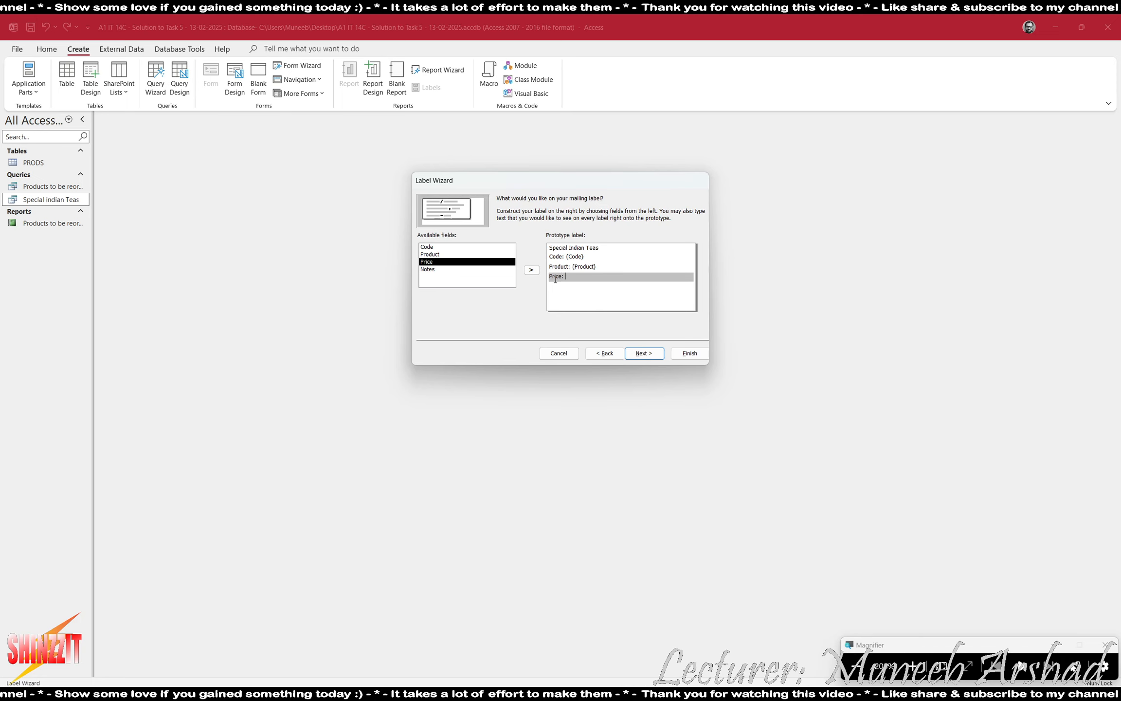
{"action": "left_click", "coordinate": [531, 270]}
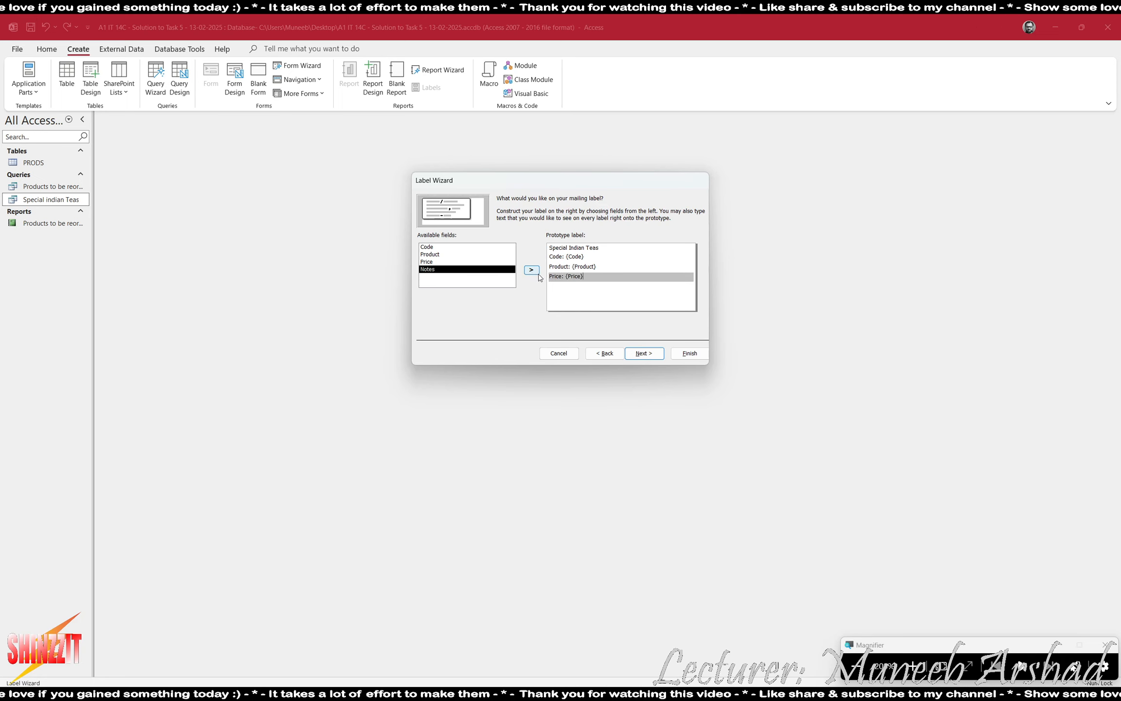
{"action": "left_click", "coordinate": [554, 284]}
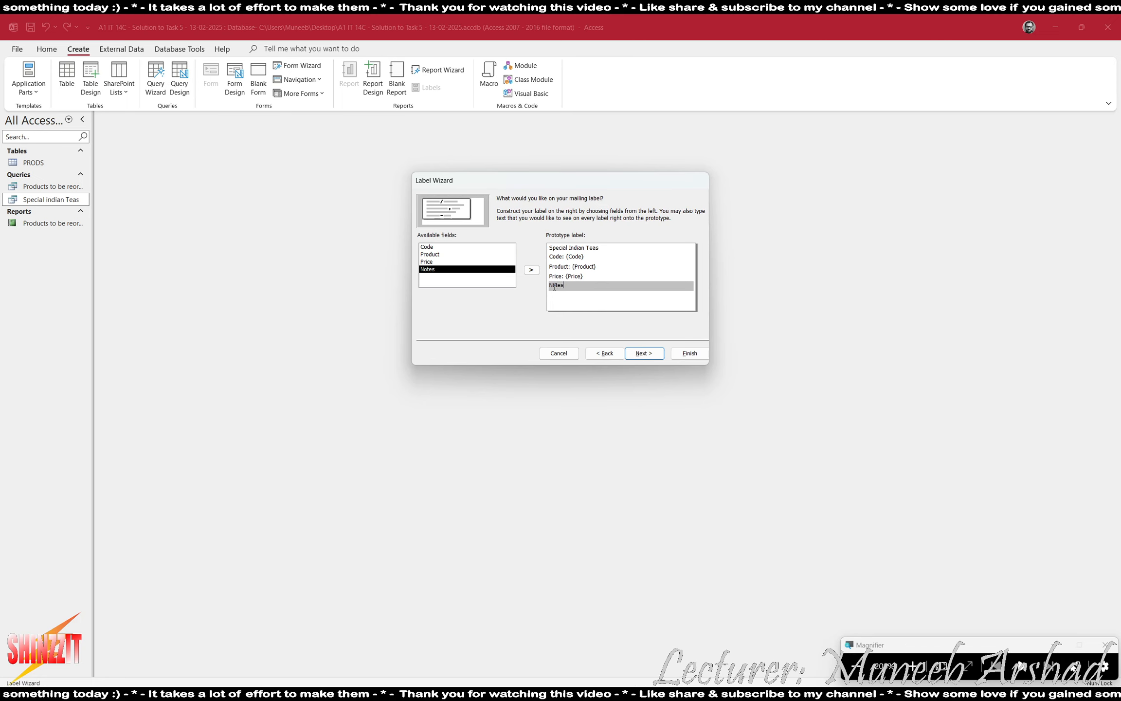
{"action": "type", "text": "Notes:"}
{"action": "left_click", "coordinate": [531, 270]}
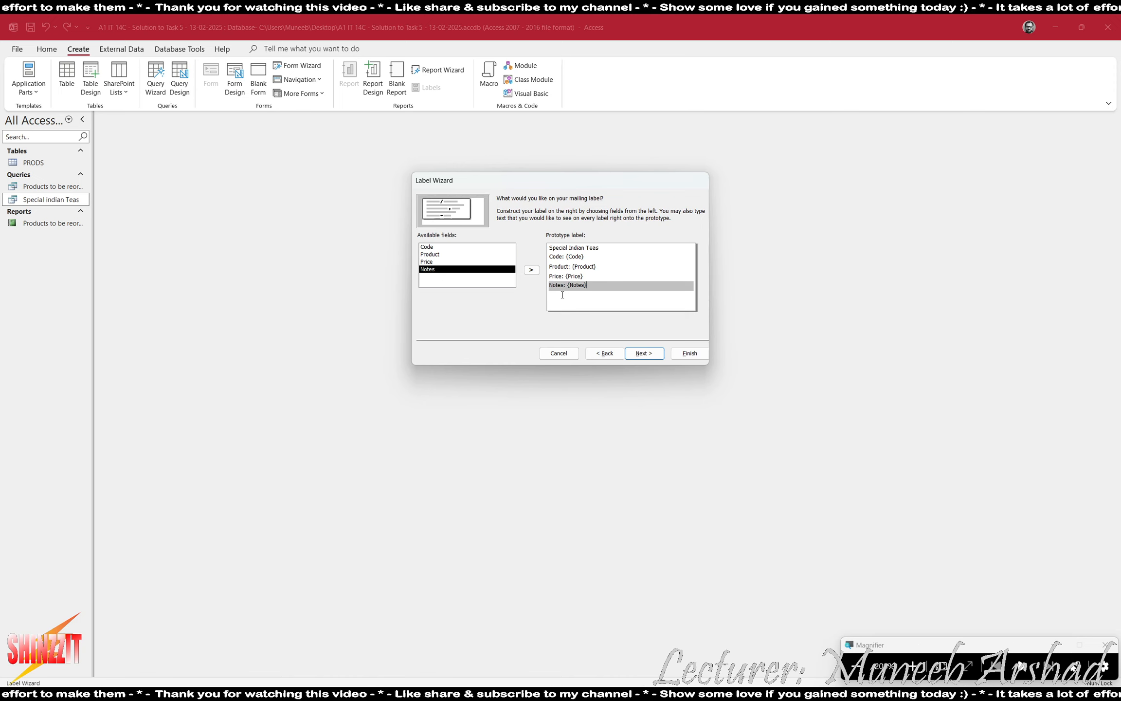
Add a last label line with the candidate's name, Centre number and candidate number, and continue without choosing a sort field.
{"action": "left_click", "coordinate": [562, 295]}
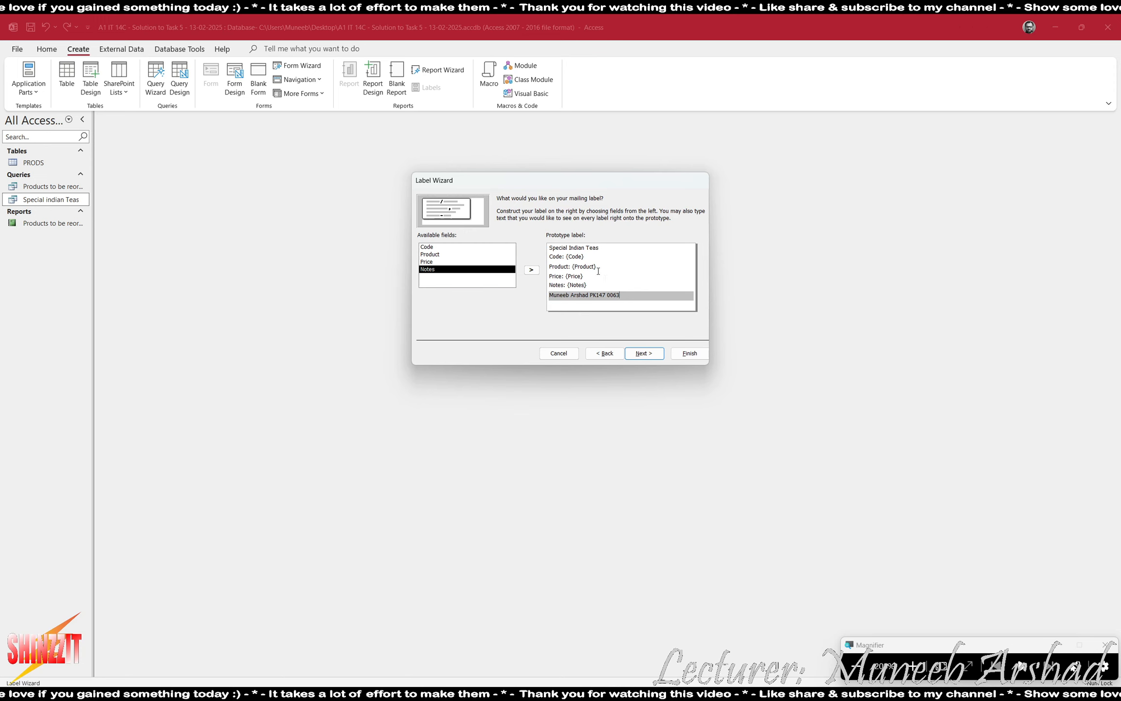
{"action": "left_click", "coordinate": [649, 354]}
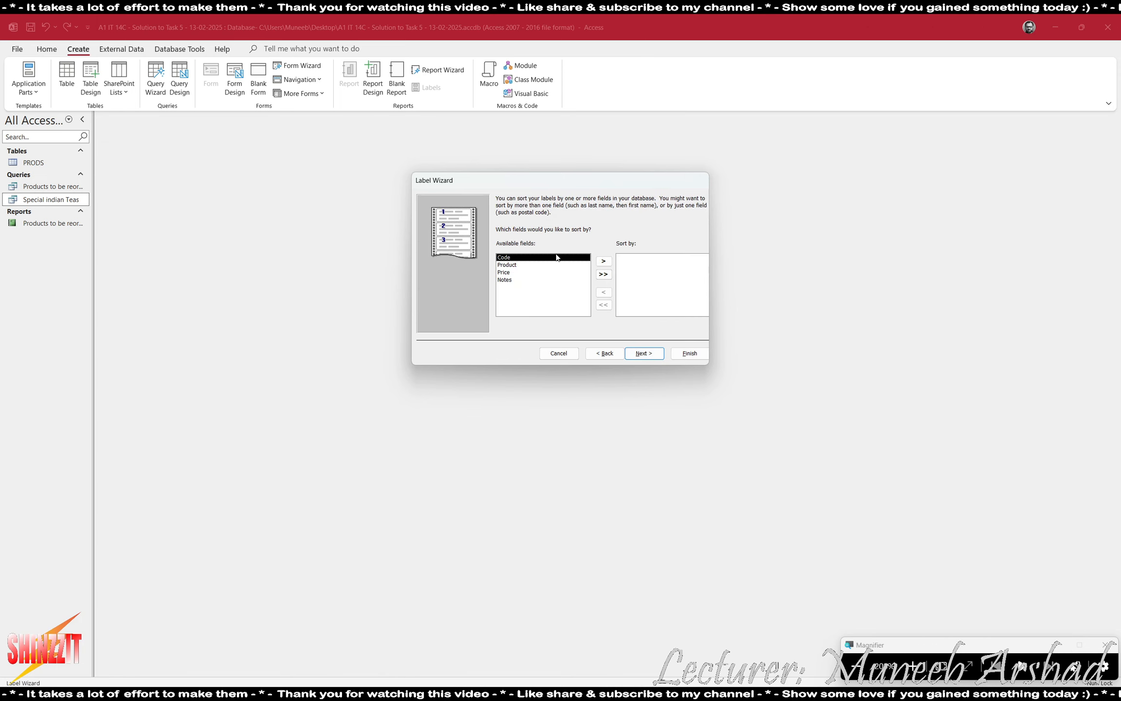
{"action": "left_click", "coordinate": [643, 354]}
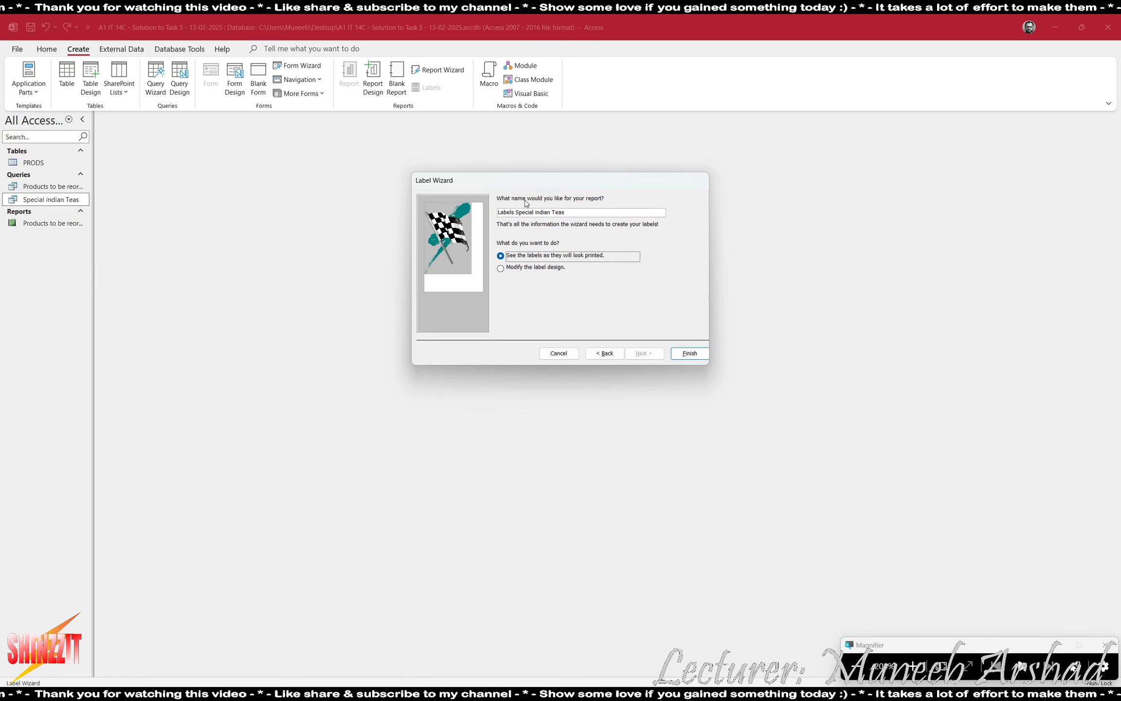
Finish the wizard with the report name "Labels Special indian Teas" and the option to see the labels as printed, accepting the column space notice.
{"action": "left_click_drag", "start_coordinate": [579, 214], "coordinate": [494, 212]}
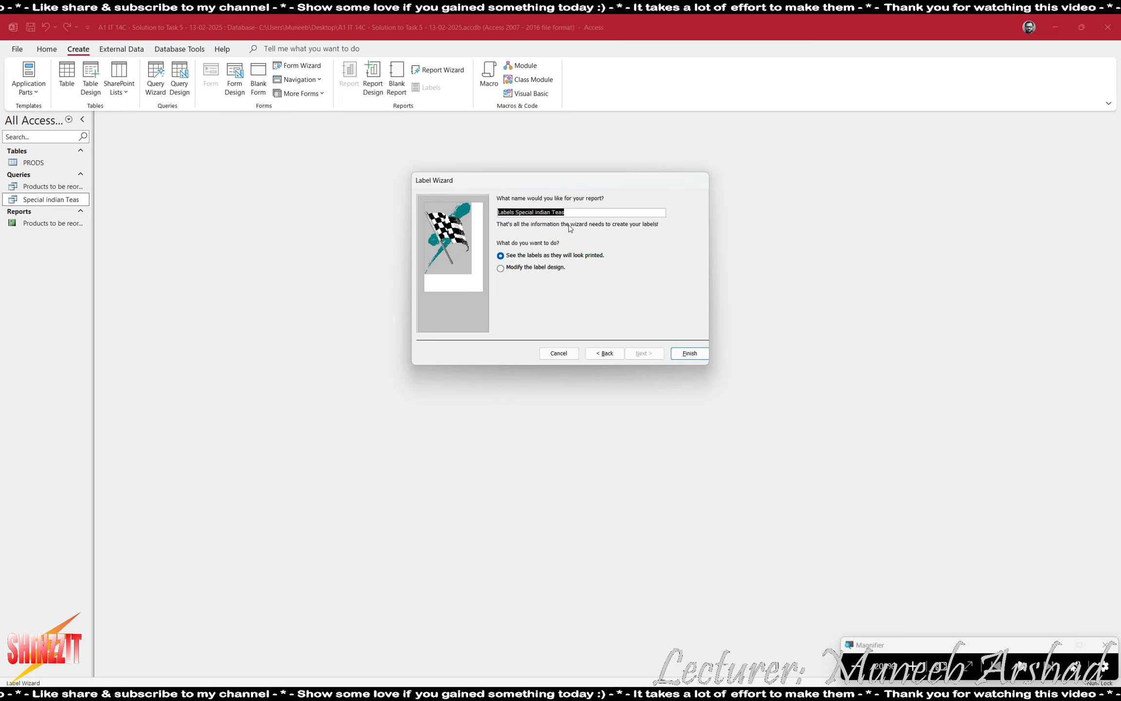
{"action": "left_click", "coordinate": [690, 353]}
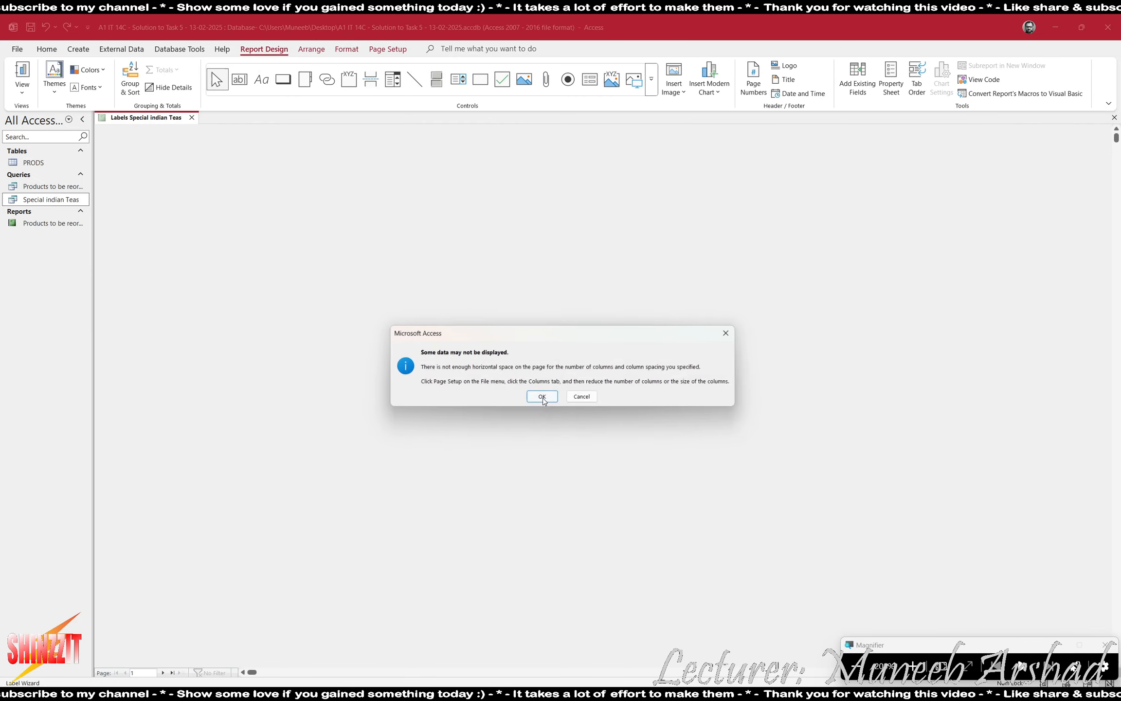
{"action": "left_click", "coordinate": [543, 398]}
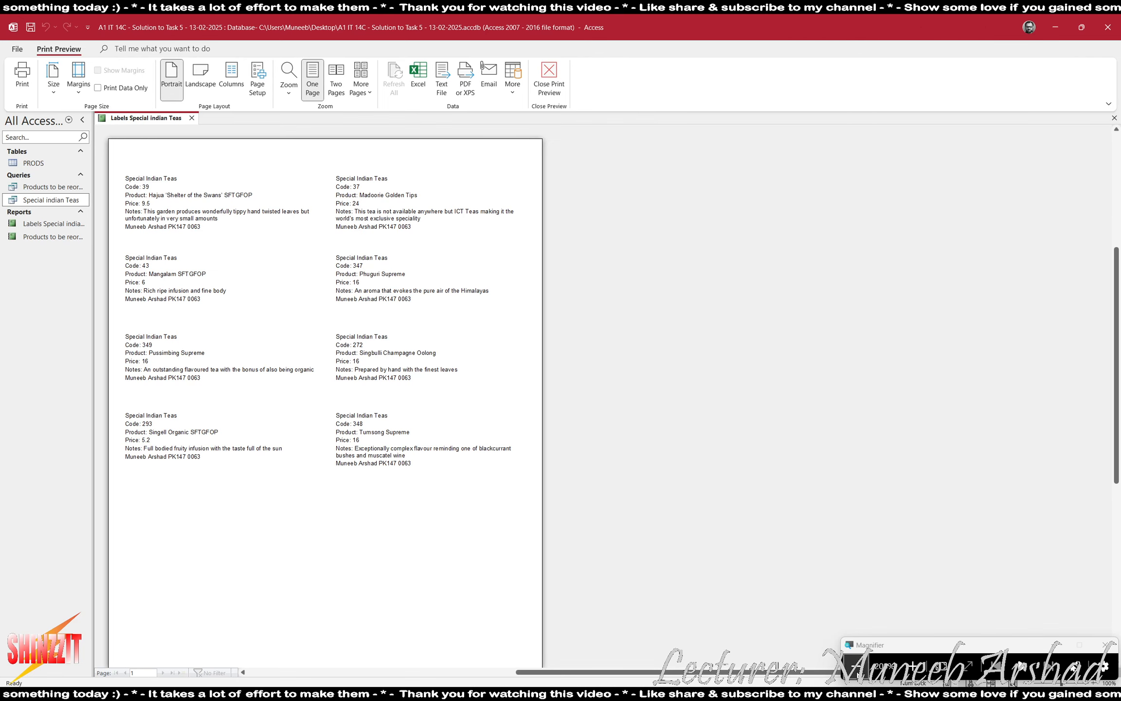
Look over the previewed labels, close the print preview and take a closer look at the label report in Design View.
{"action": "key", "text": "super+minus"}
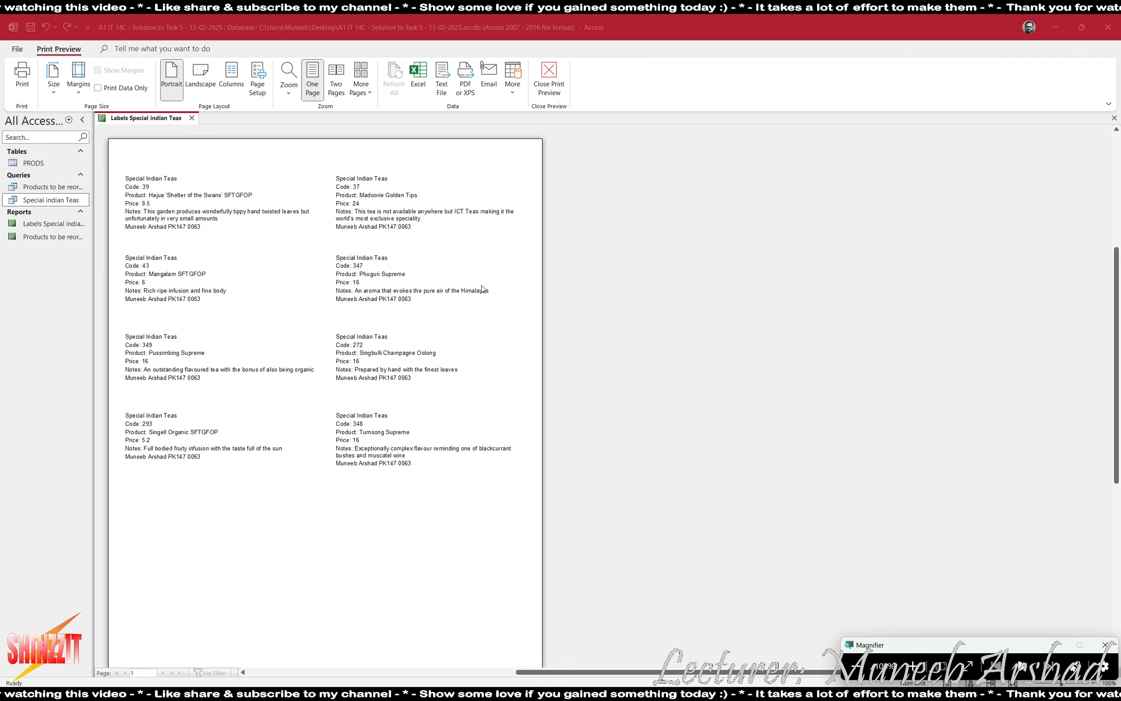
{"action": "left_click", "coordinate": [550, 88]}
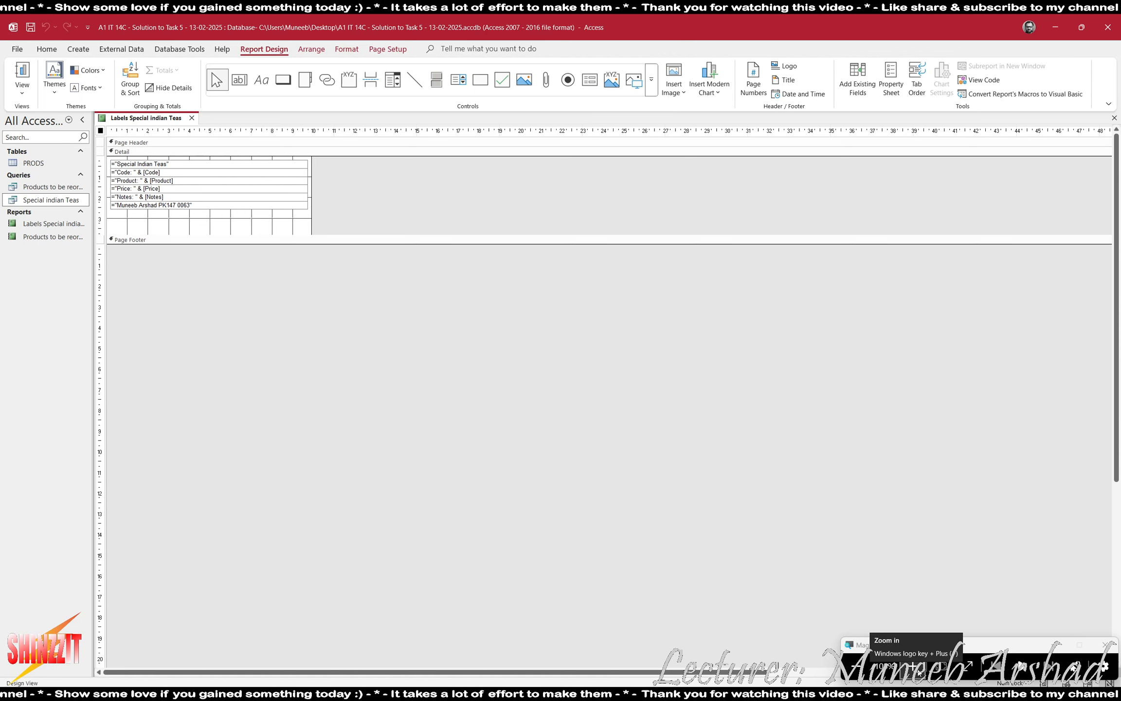
{"action": "left_click", "coordinate": [914, 665]}
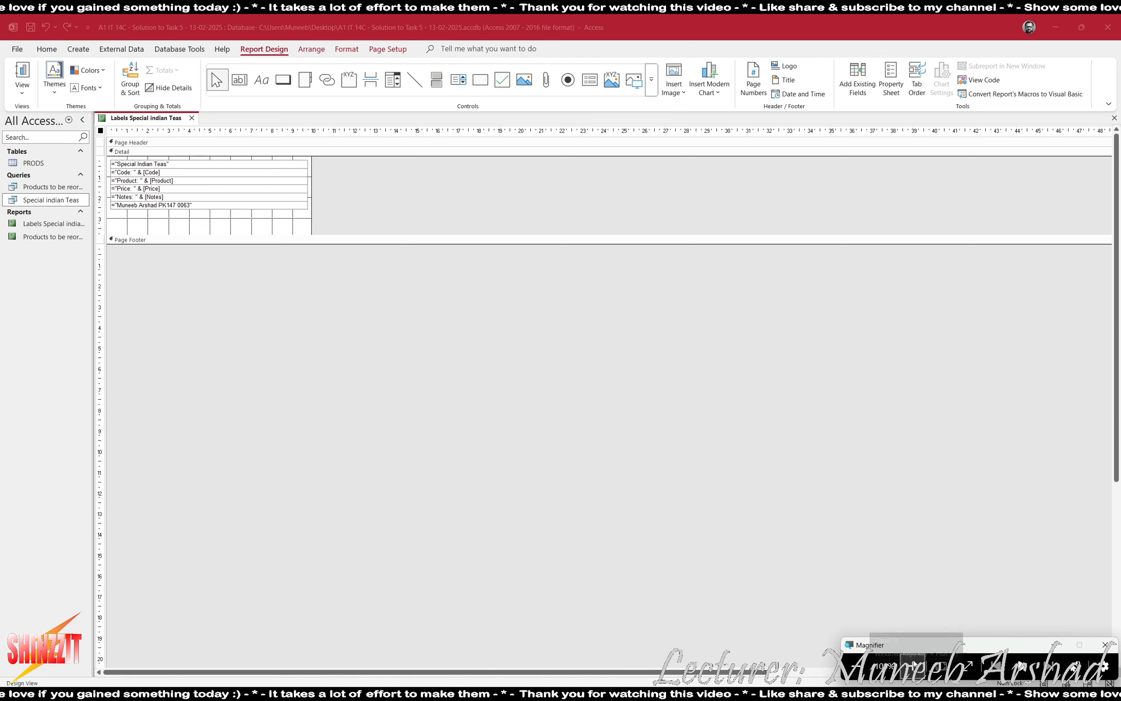
Increase the label's Detail section height to about 5.6 cm, preview the labels despite the column space notice and close the preview.
{"action": "left_click", "coordinate": [198, 240]}
{"action": "left_click_drag", "start_coordinate": [206, 235], "coordinate": [203, 273]}
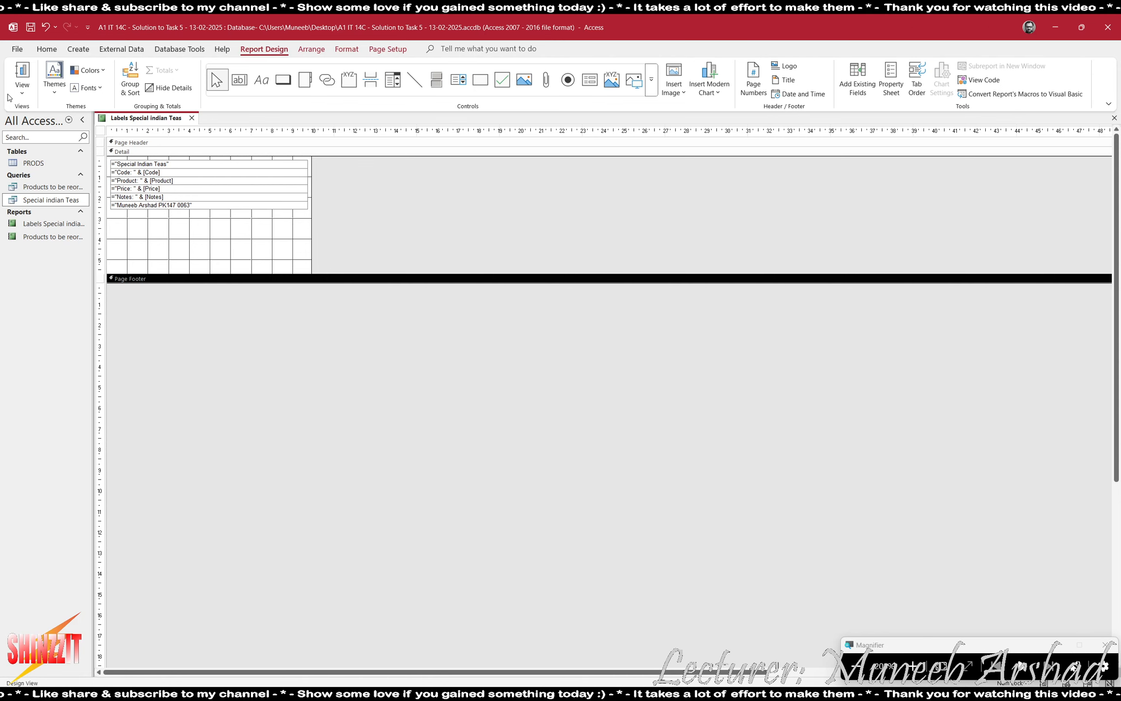
{"action": "left_click", "coordinate": [22, 87]}
{"action": "left_click", "coordinate": [54, 136]}
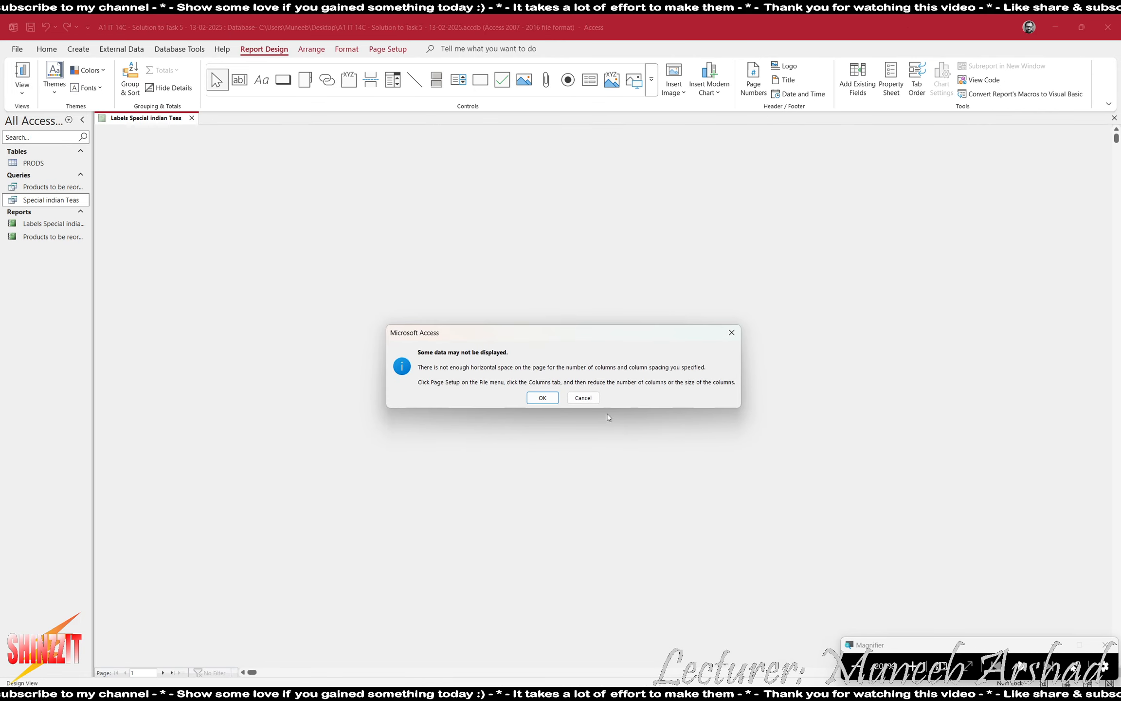
{"action": "left_click", "coordinate": [544, 402]}
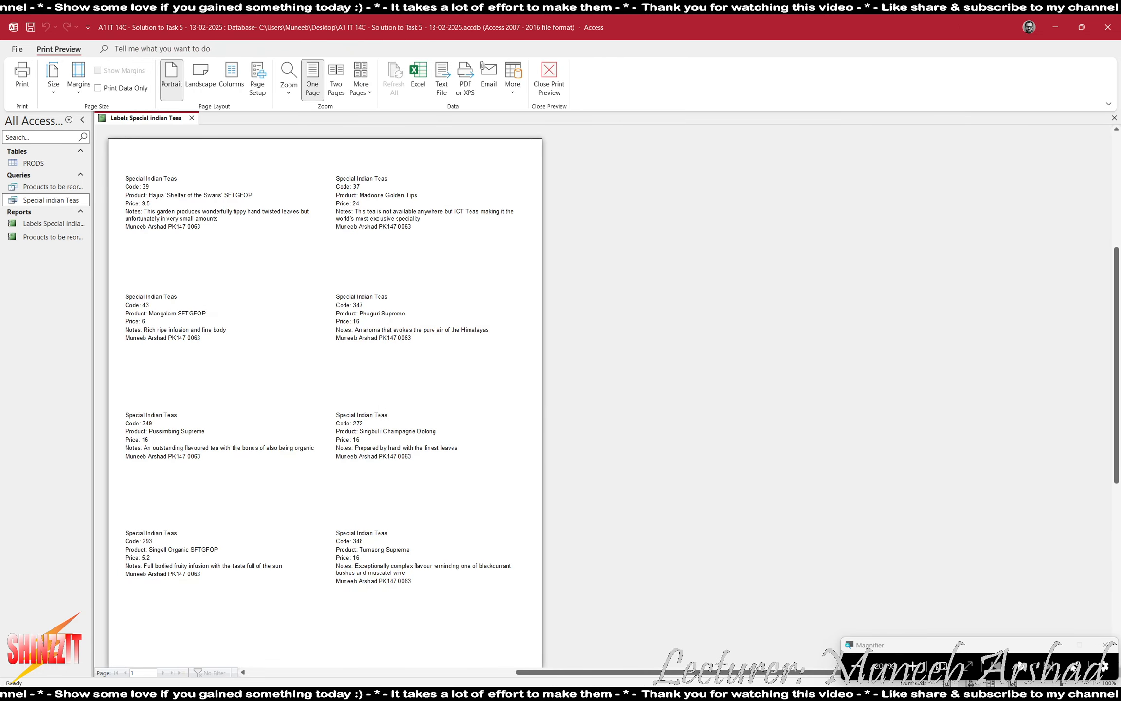
{"action": "left_click", "coordinate": [856, 674]}
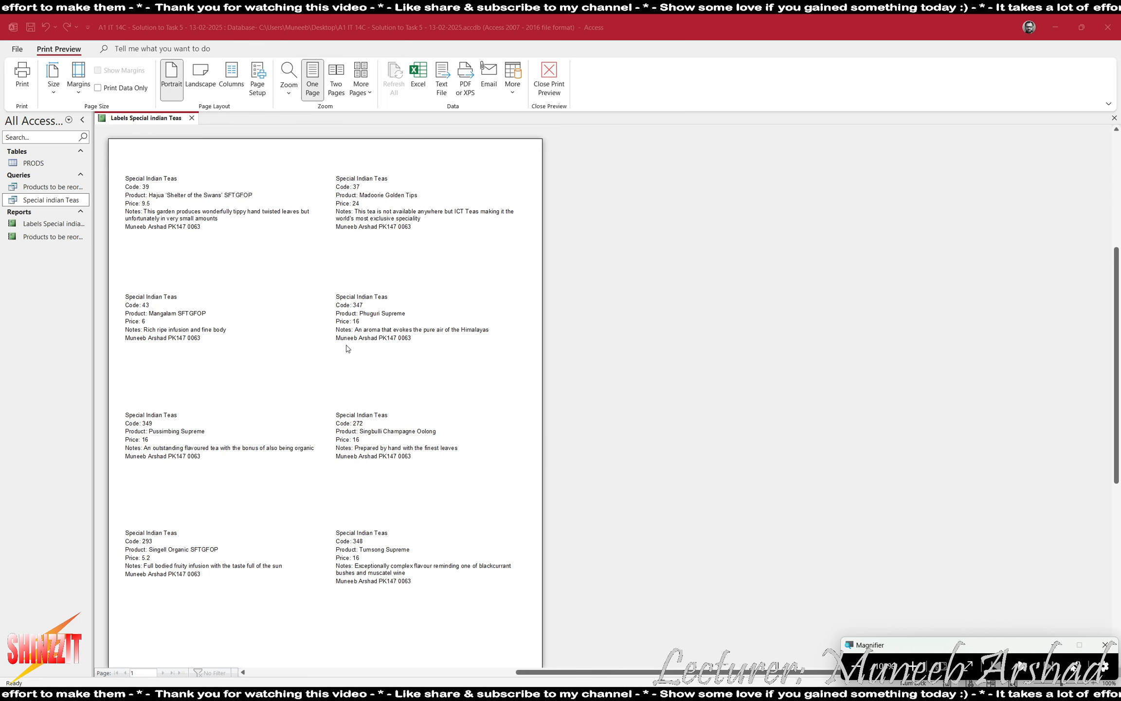
{"action": "left_click", "coordinate": [549, 95]}
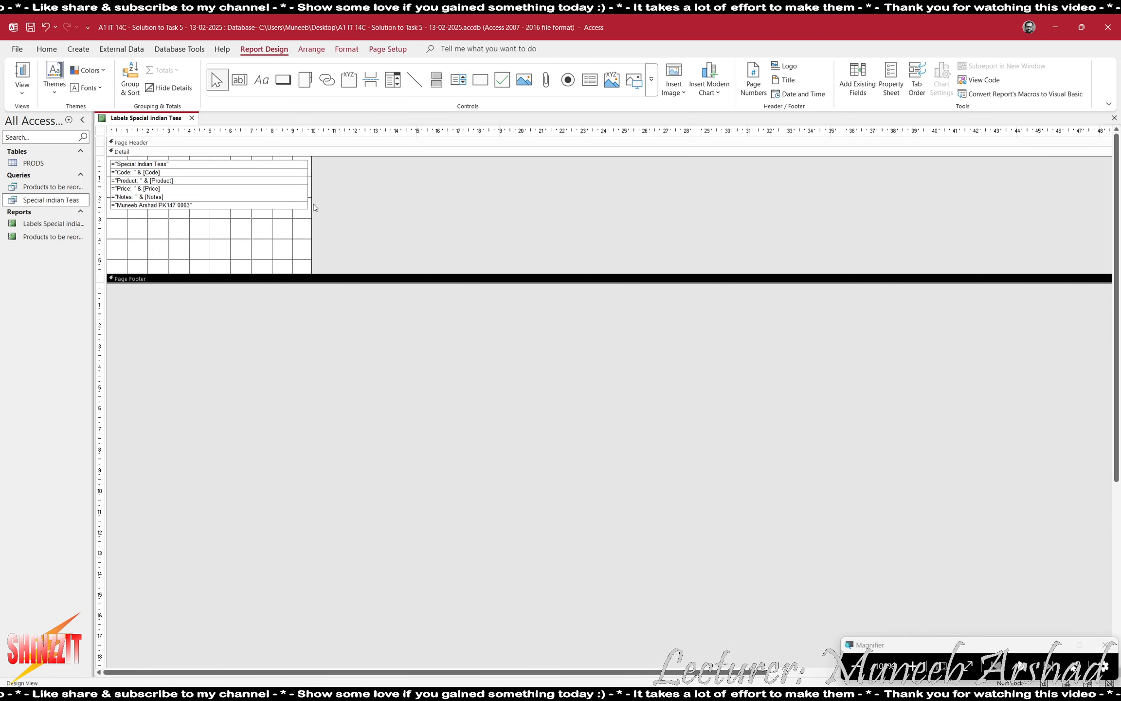
Preview the label report again, accepting the column space notice, check the label layout and return to Design View.
{"action": "left_click", "coordinate": [27, 92]}
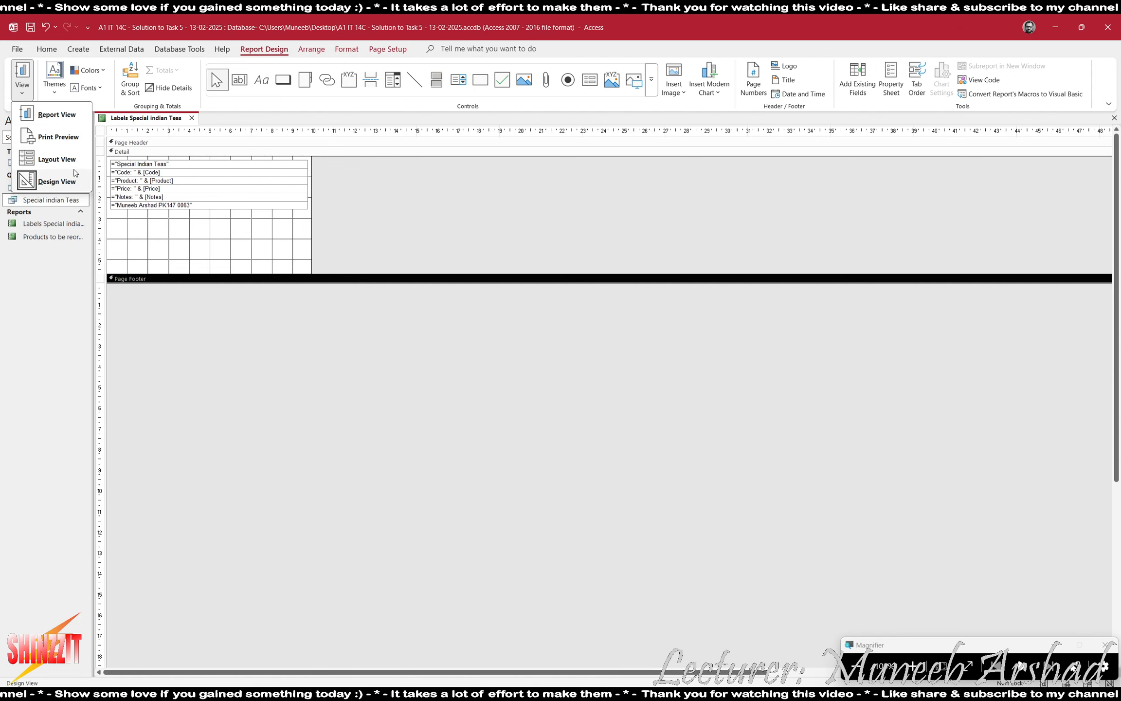
{"action": "left_click", "coordinate": [60, 139]}
{"action": "left_click", "coordinate": [912, 665]}
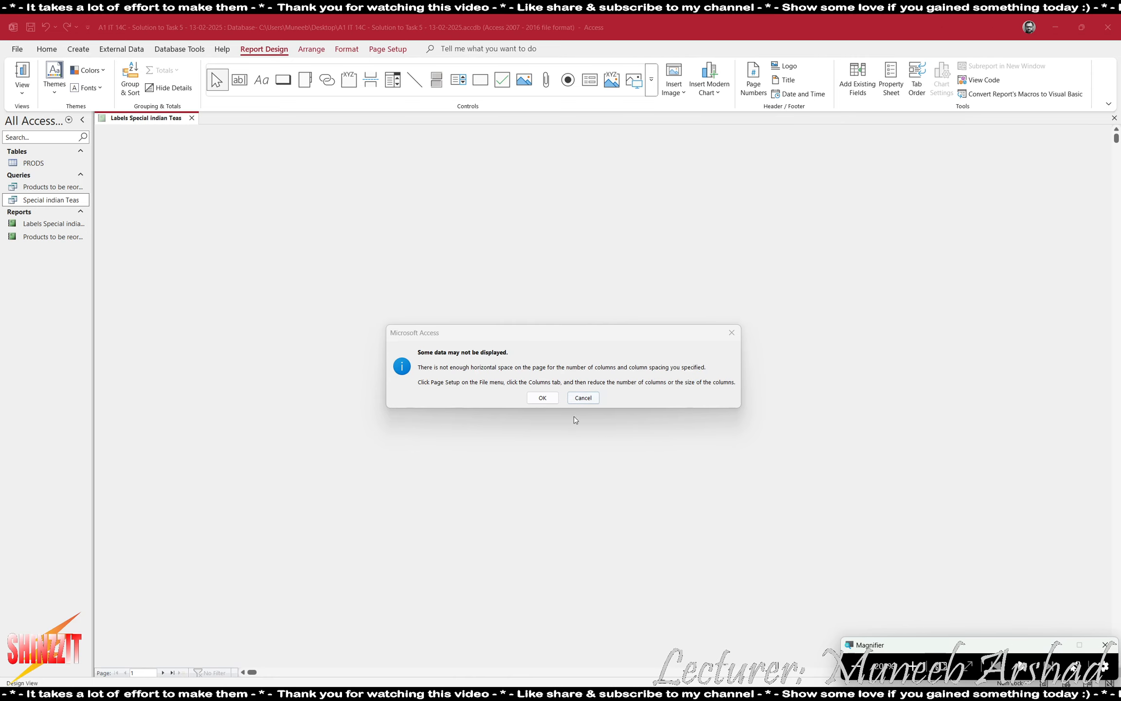
{"action": "left_click", "coordinate": [542, 397]}
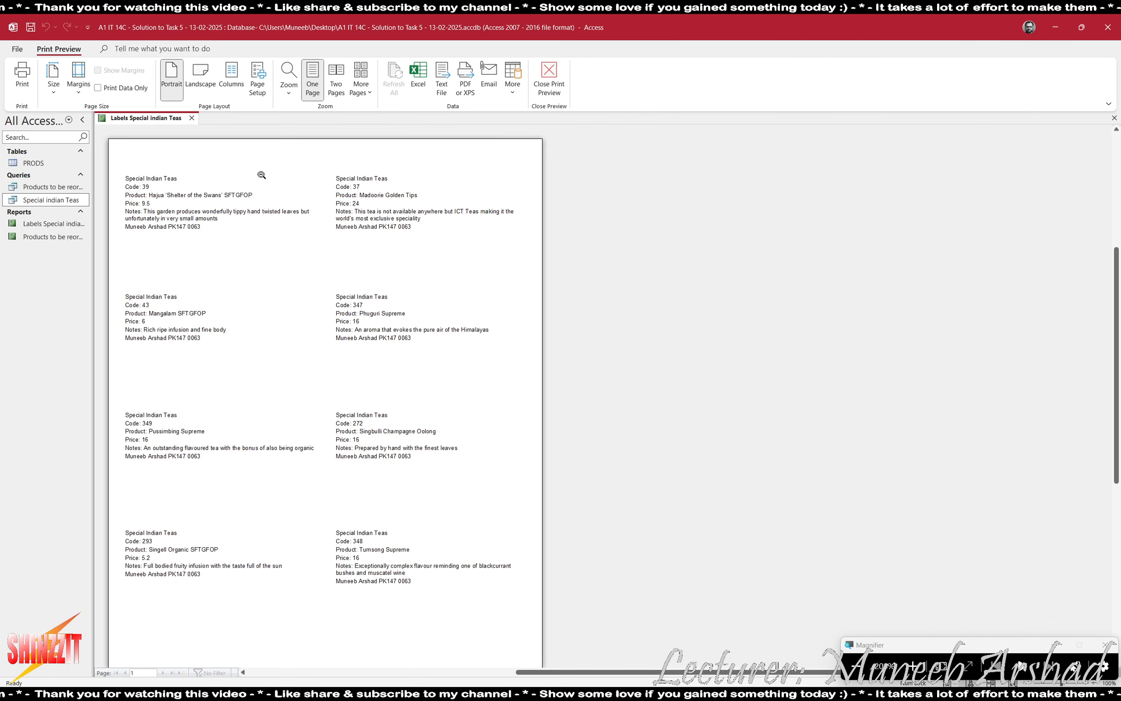
{"action": "left_click", "coordinate": [550, 78]}
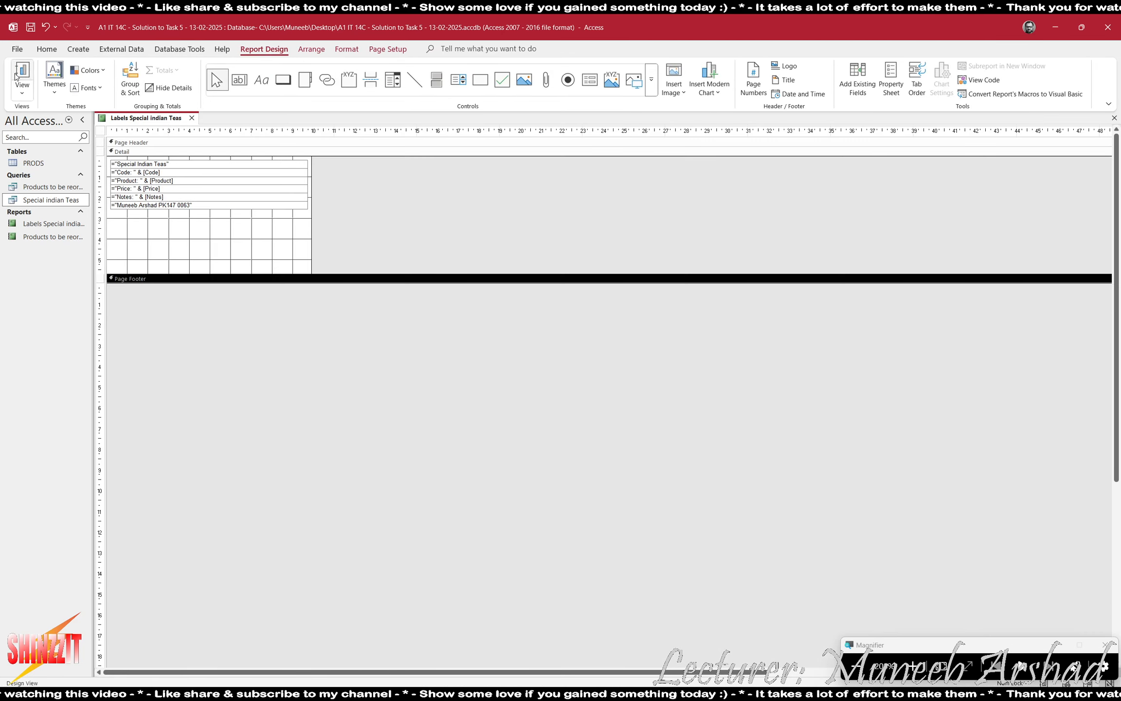
Select all the label text boxes and narrow them together with the label area to a width of about 8 cm.
{"action": "left_click_drag", "start_coordinate": [297, 231], "coordinate": [298, 203]}
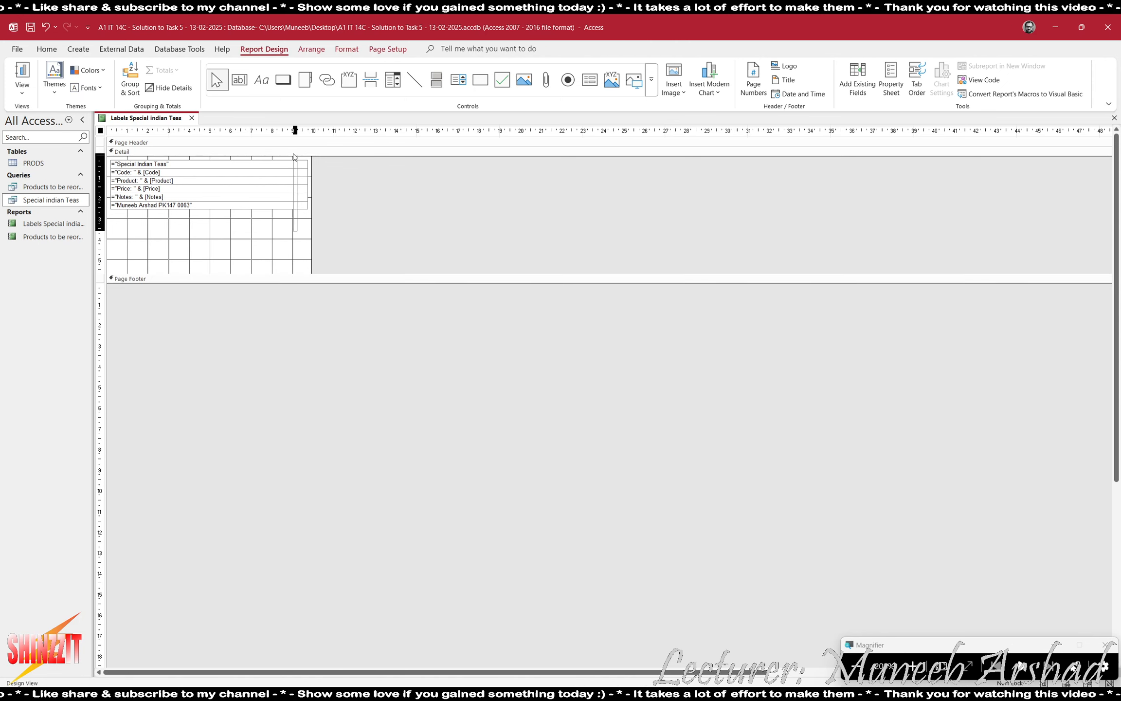
{"action": "left_click_drag", "start_coordinate": [294, 156], "coordinate": [294, 156]}
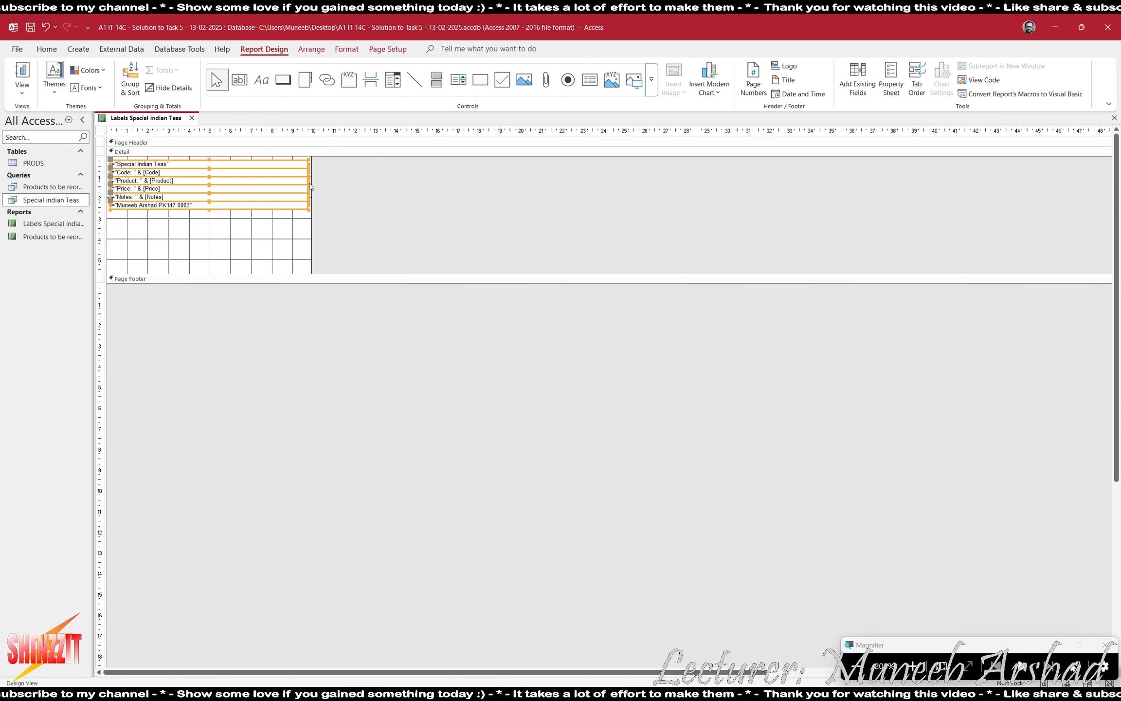
{"action": "left_click_drag", "start_coordinate": [306, 179], "coordinate": [257, 210]}
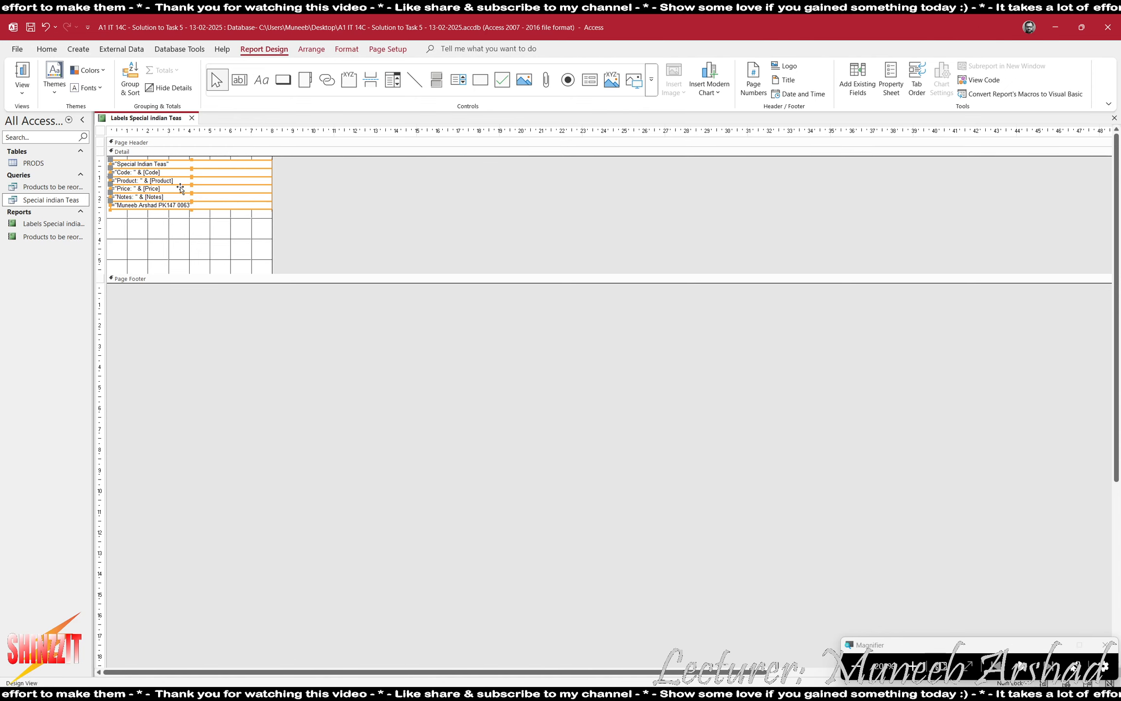
Check the narrowed labels in Print Preview, close the preview, and close the label report with its design changes saved.
{"action": "left_click", "coordinate": [22, 90]}
{"action": "left_click", "coordinate": [45, 136]}
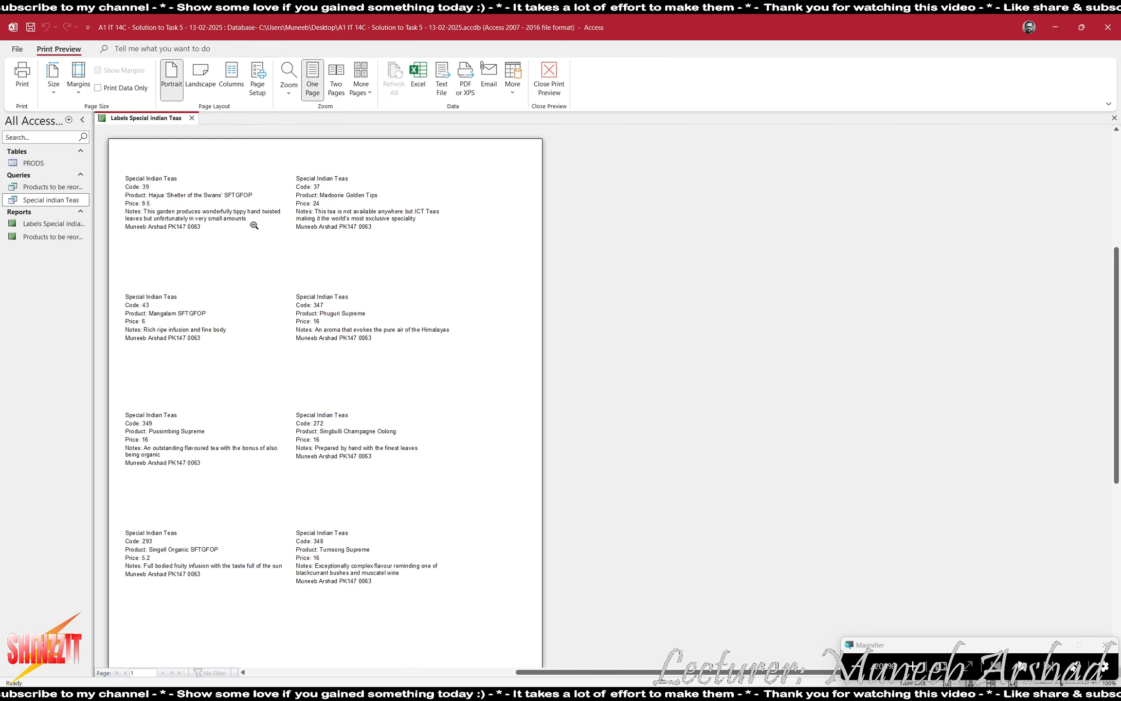
{"action": "key", "text": "super+minus"}
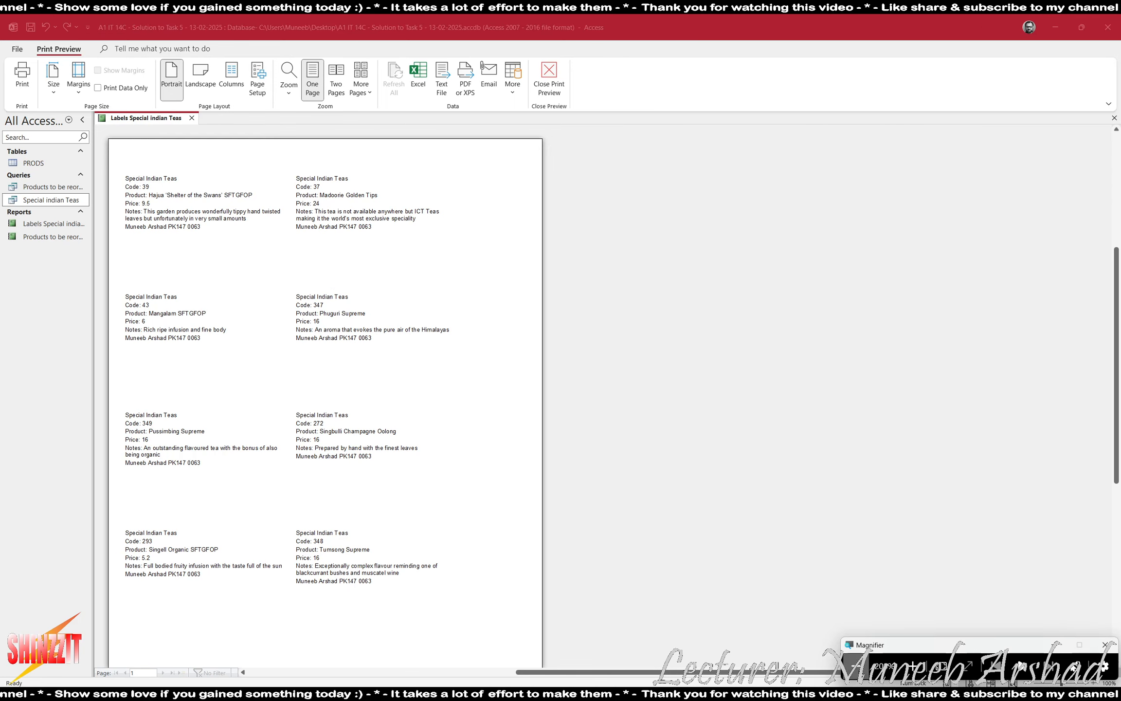
{"action": "left_click", "coordinate": [365, 365]}
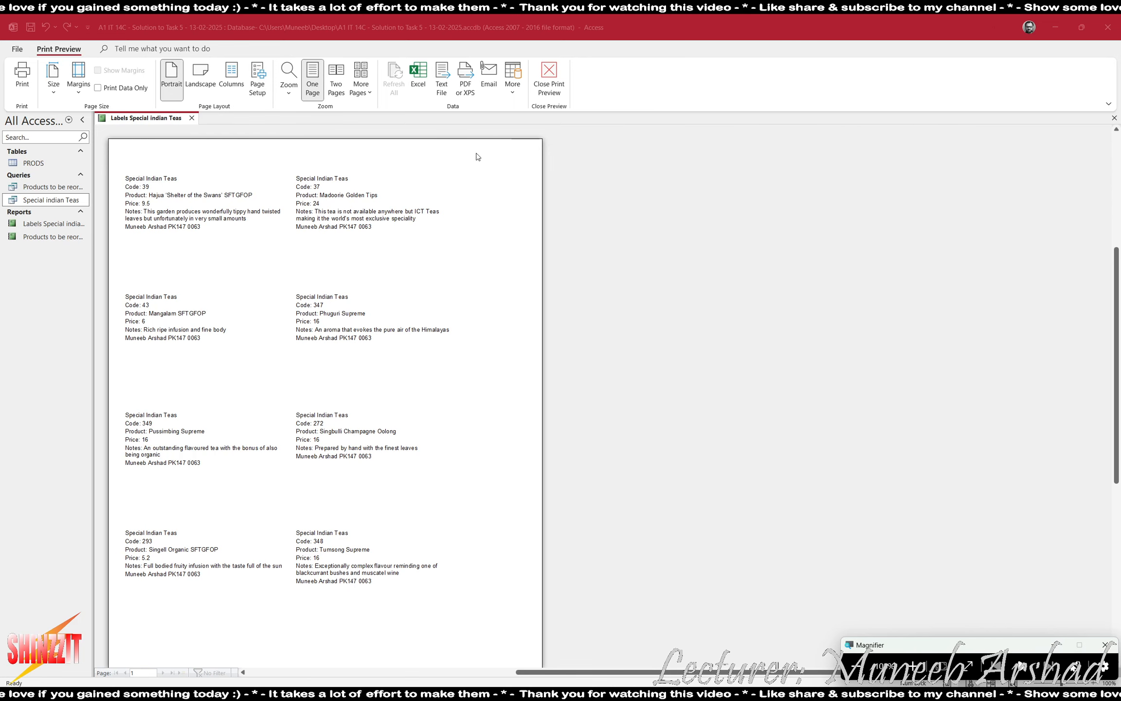
{"action": "left_click", "coordinate": [549, 86]}
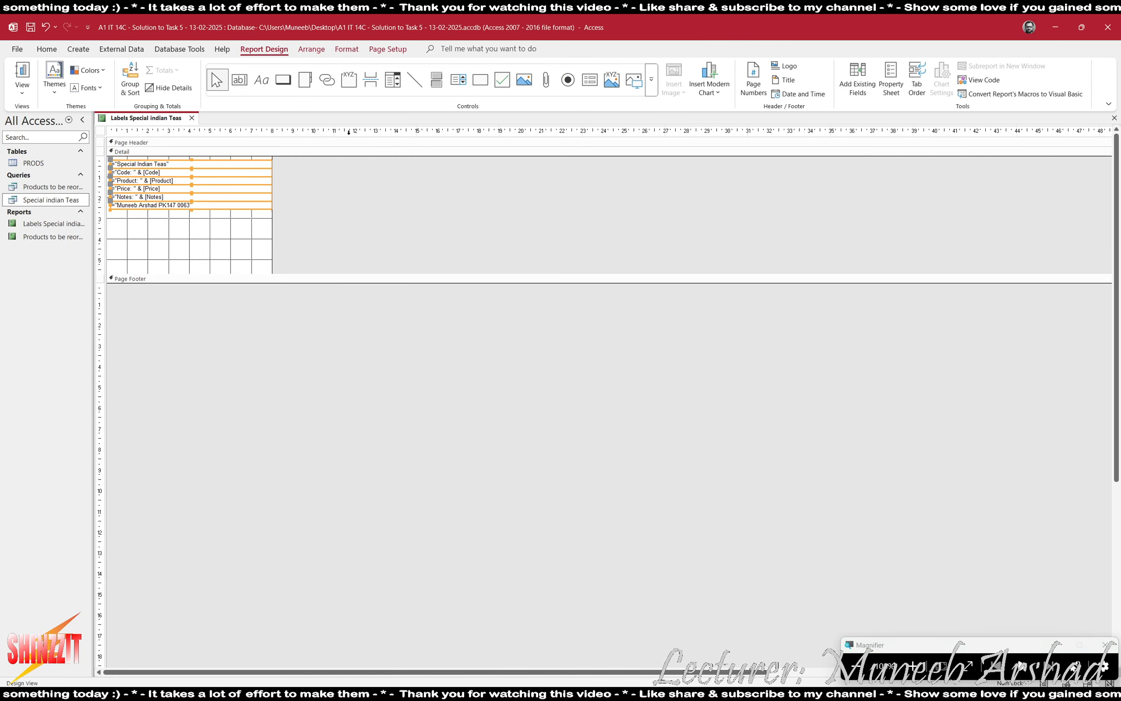
{"action": "left_click", "coordinate": [1114, 118]}
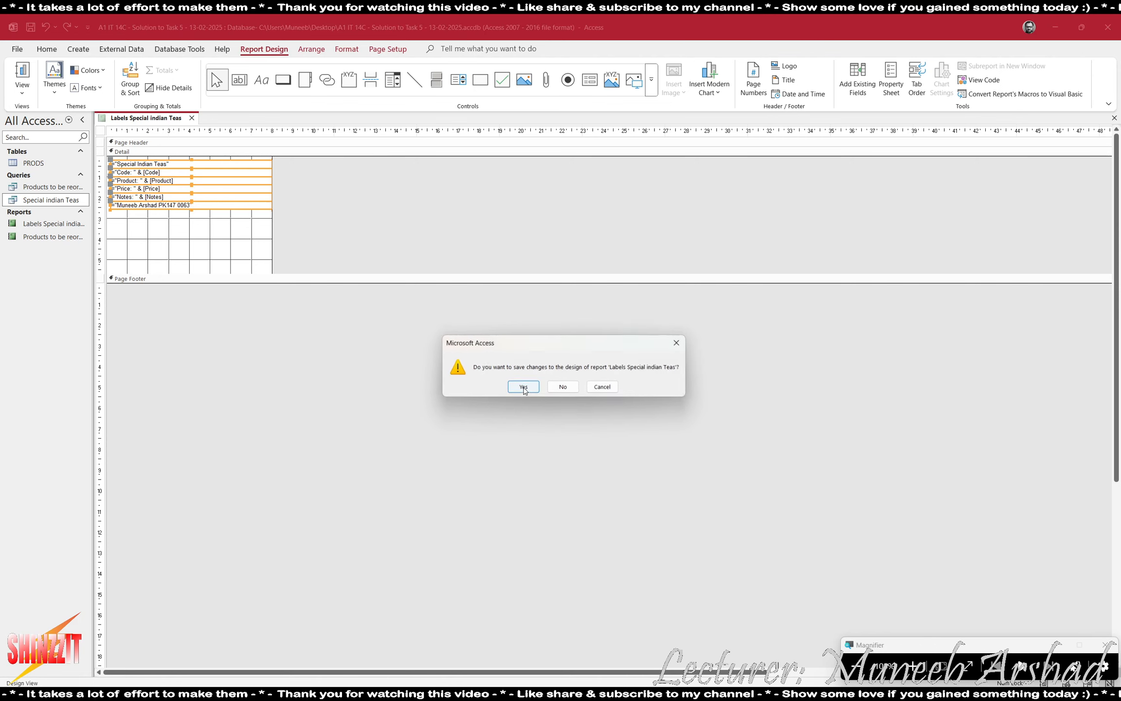
{"action": "left_click", "coordinate": [521, 388]}
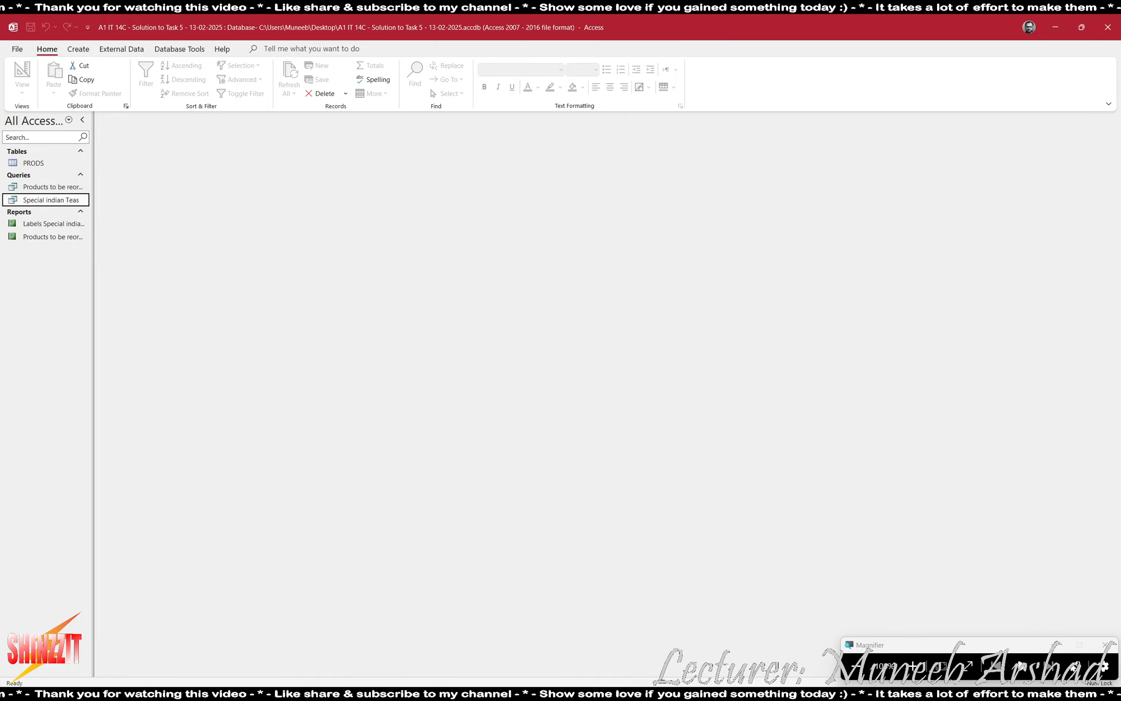
Switch to the exercise PDF in Acrobat and read the page 3 task about the new summary report.
{"action": "key", "text": "alt+Tab"}
{"action": "scroll", "coordinate": [167, 457], "scroll_direction": "down", "scroll_amount": 3}
{"action": "scroll", "coordinate": [167, 457], "scroll_direction": "down", "scroll_amount": 13}
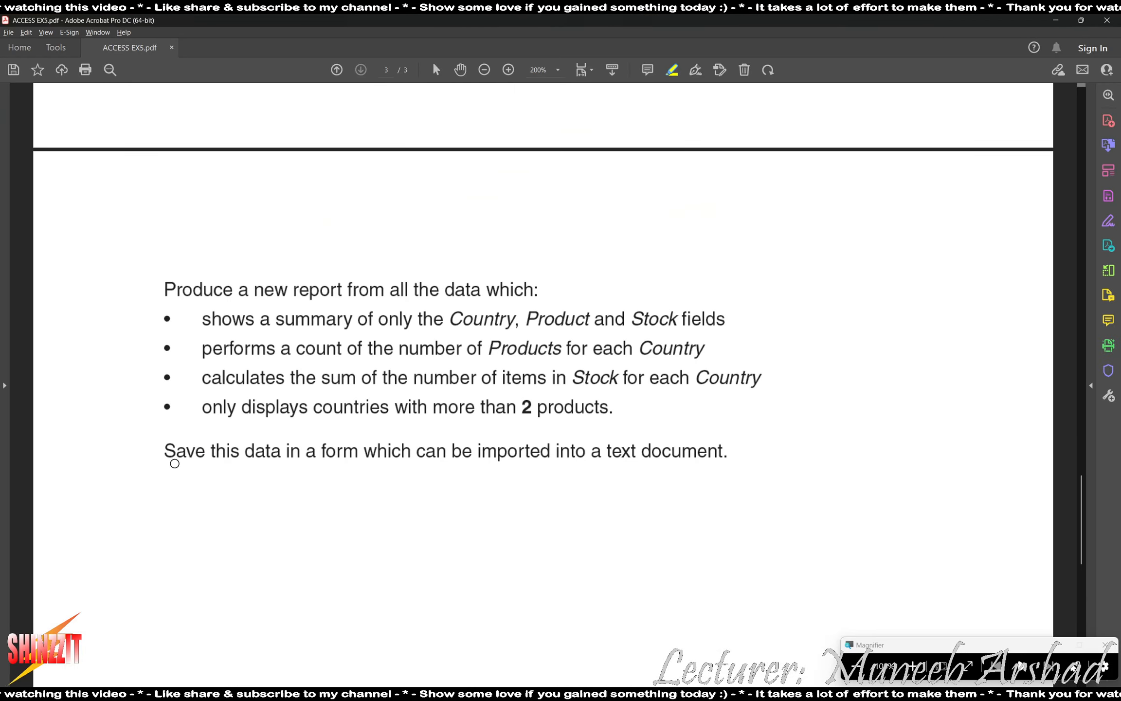
{"action": "scroll", "coordinate": [175, 460], "scroll_direction": "up", "scroll_amount": 1}
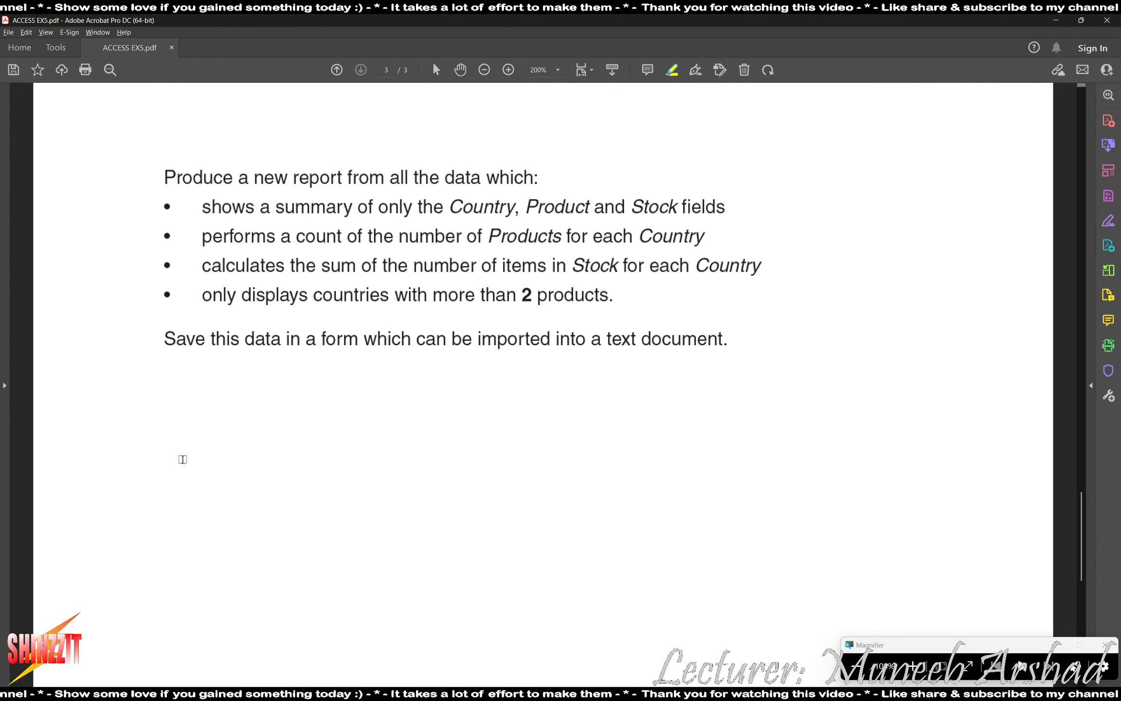
Switch back to Access and create a query in Design View with the PRODS table, enlarging and repositioning its field list.
{"action": "key", "text": "alt+Tab"}
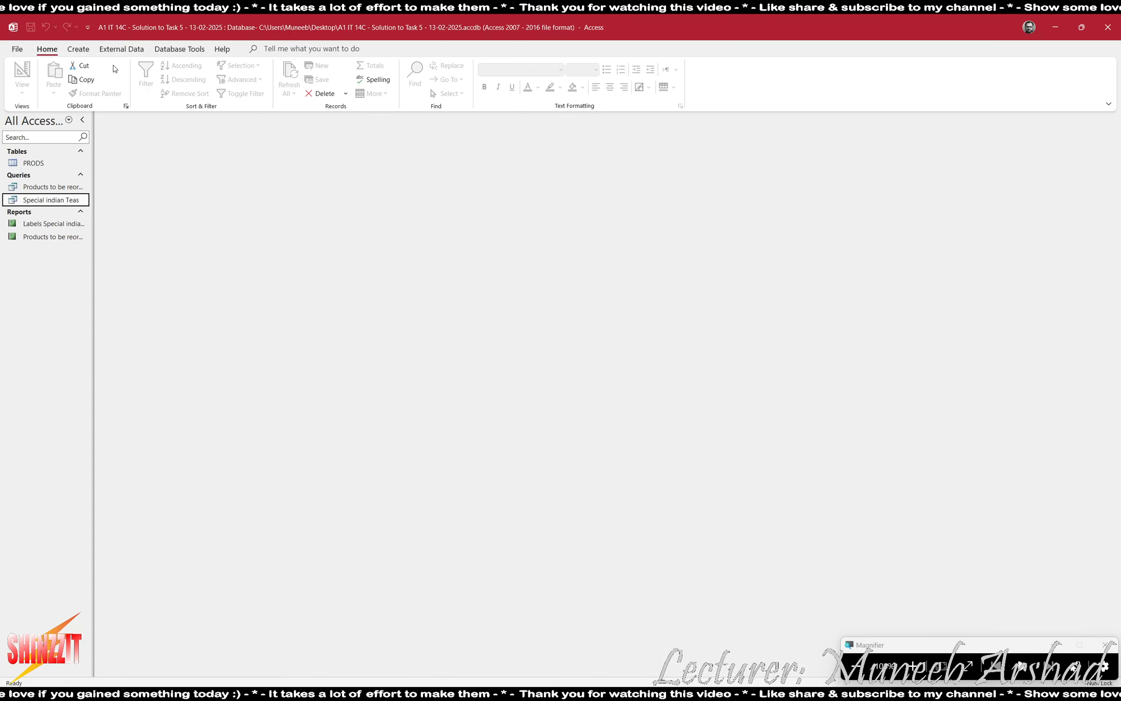
{"action": "left_click", "coordinate": [81, 51]}
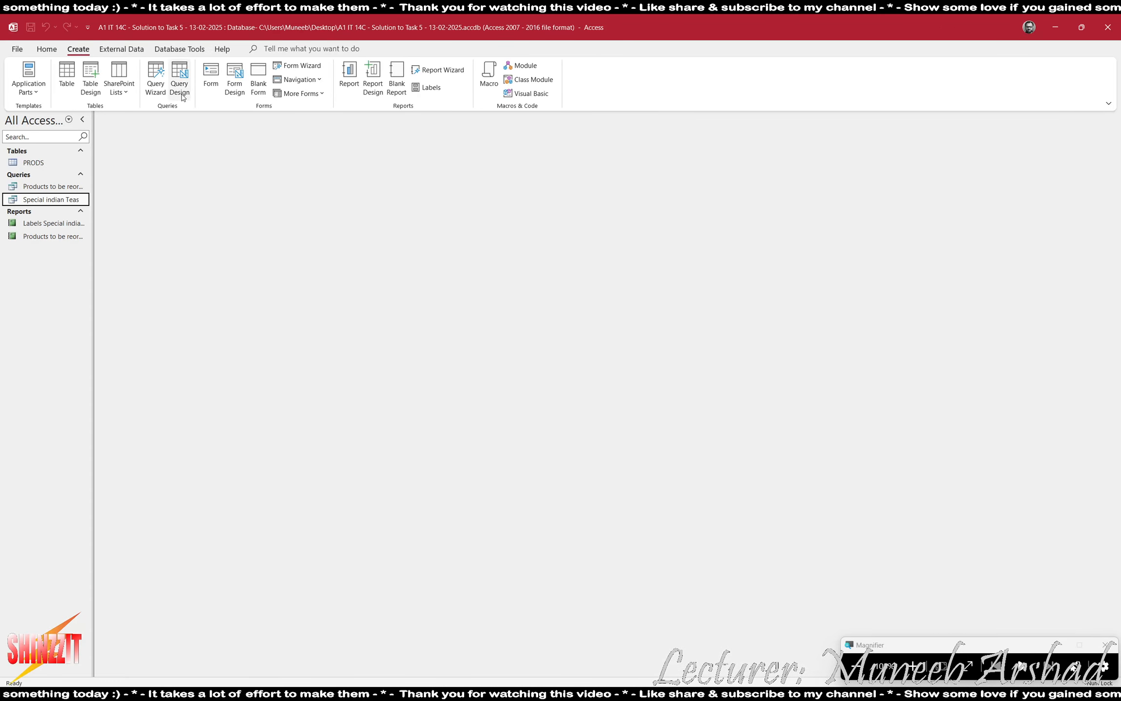
{"action": "left_click", "coordinate": [177, 78]}
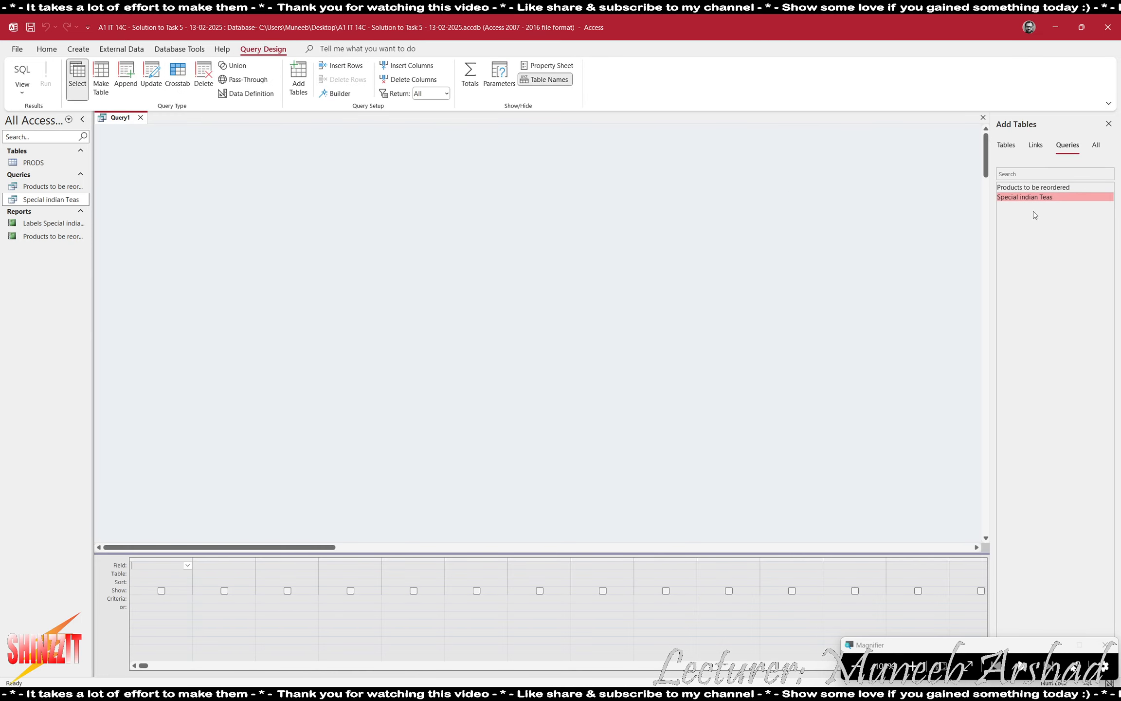
{"action": "left_click", "coordinate": [1005, 145]}
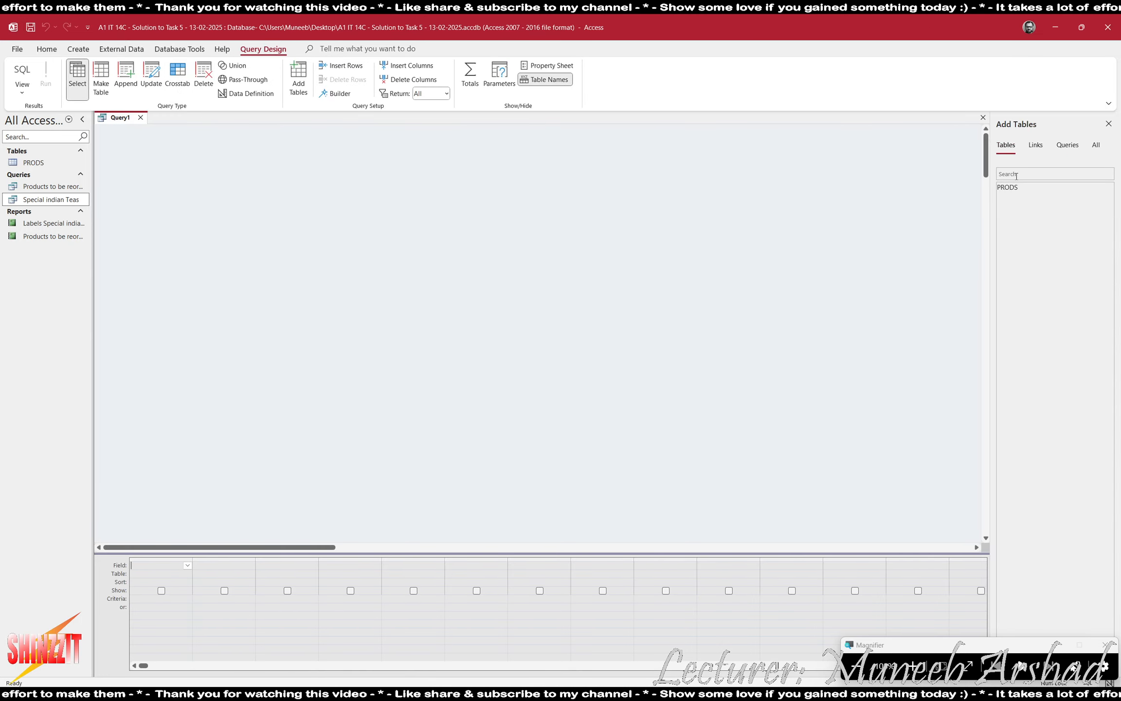
{"action": "double_click", "coordinate": [1007, 187]}
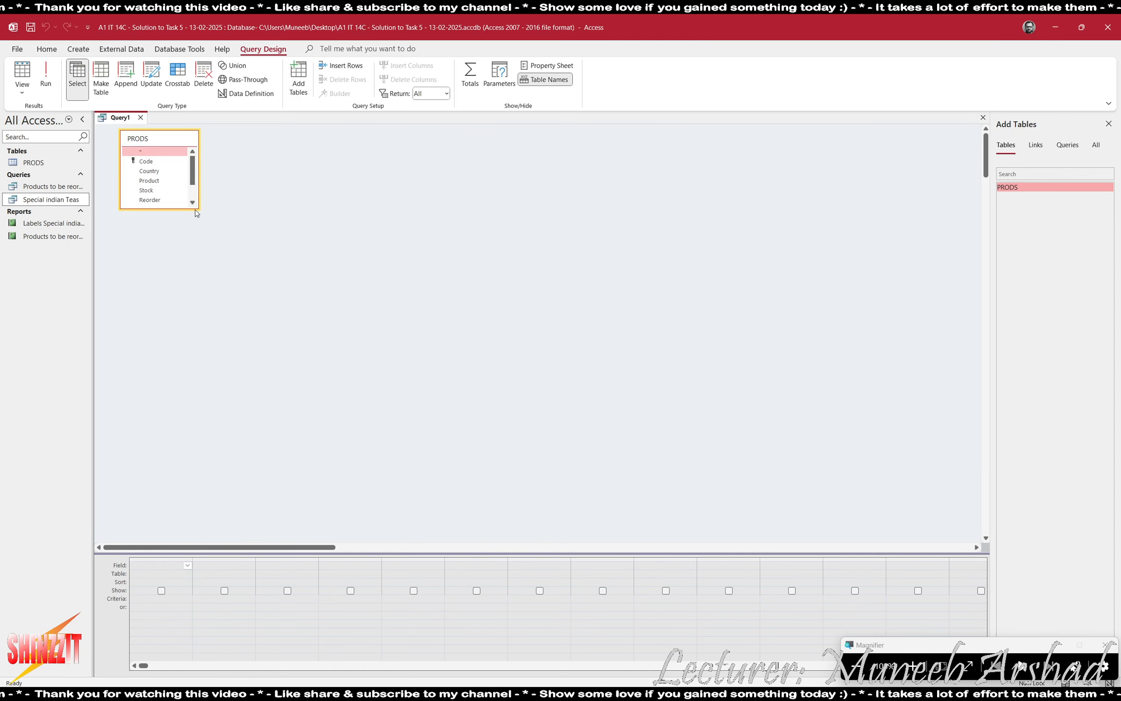
{"action": "left_click_drag", "start_coordinate": [195, 208], "coordinate": [196, 238]}
{"action": "left_click_drag", "start_coordinate": [165, 137], "coordinate": [339, 179]}
In the exercise PDF, highlight the words "Country, Product and Stock fields" and return to the Access query.
{"action": "key", "text": "alt+Tab"}
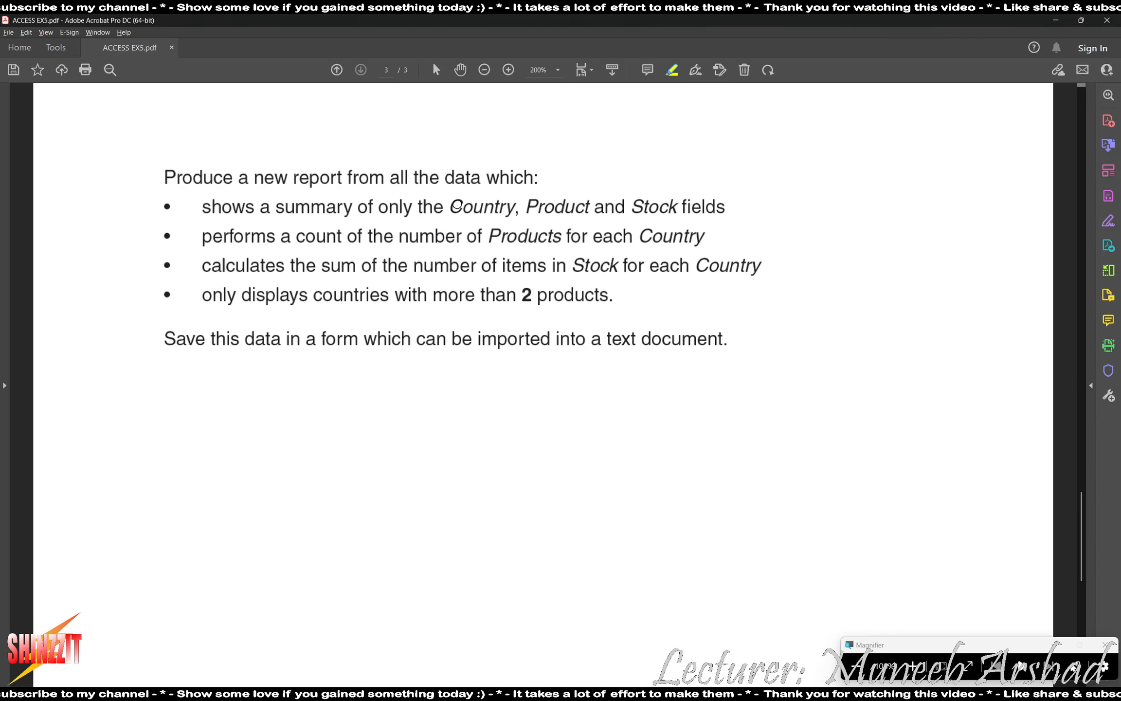
{"action": "left_click_drag", "start_coordinate": [446, 205], "coordinate": [730, 207]}
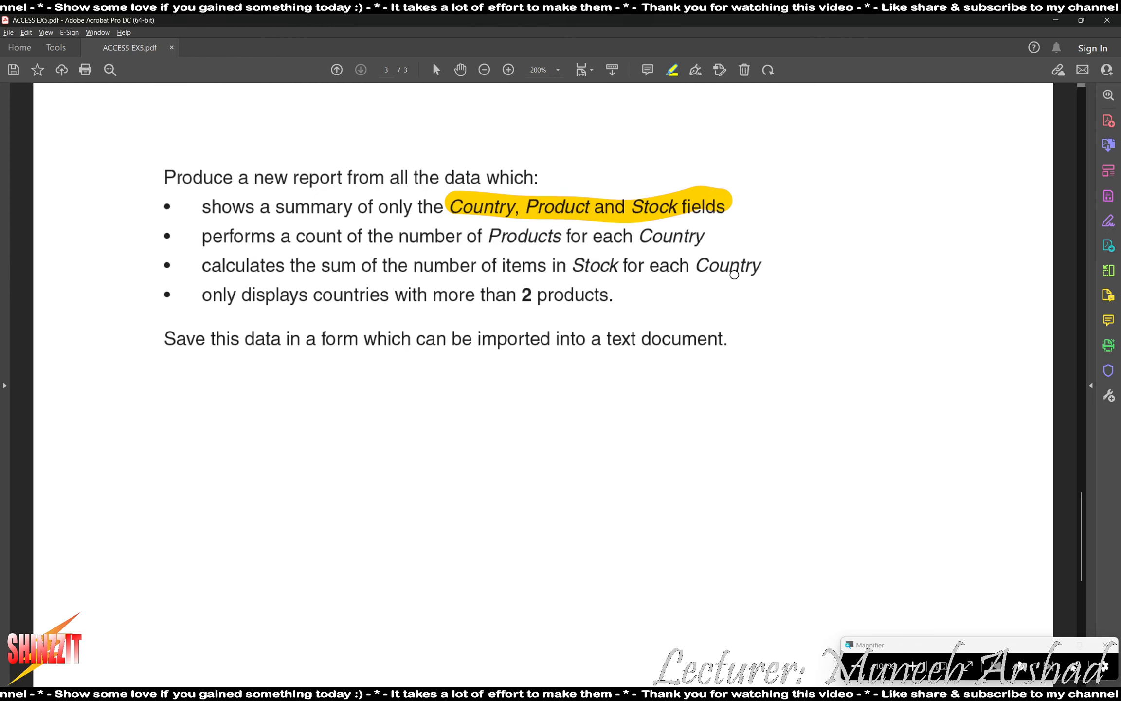
{"action": "key", "text": "alt+Tab"}
Add the Country, Product and Stock fields from PRODS to the query grid.
{"action": "double_click", "coordinate": [331, 199]}
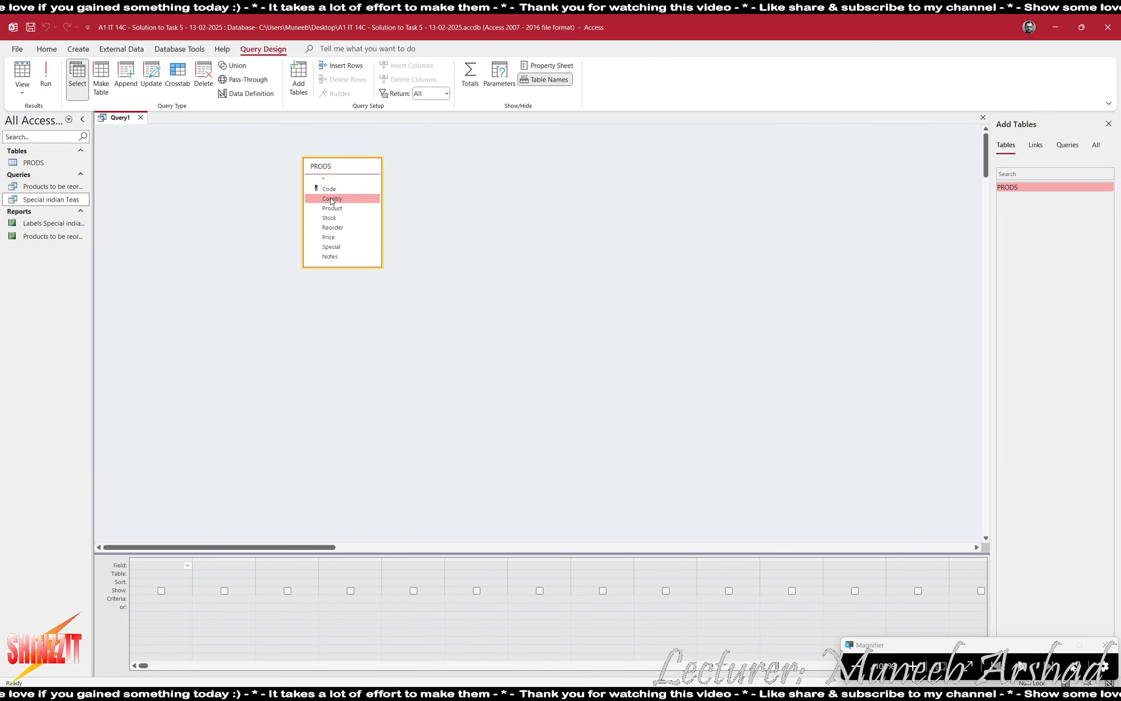
{"action": "left_click", "coordinate": [334, 208]}
{"action": "double_click", "coordinate": [335, 209]}
{"action": "double_click", "coordinate": [329, 217]}
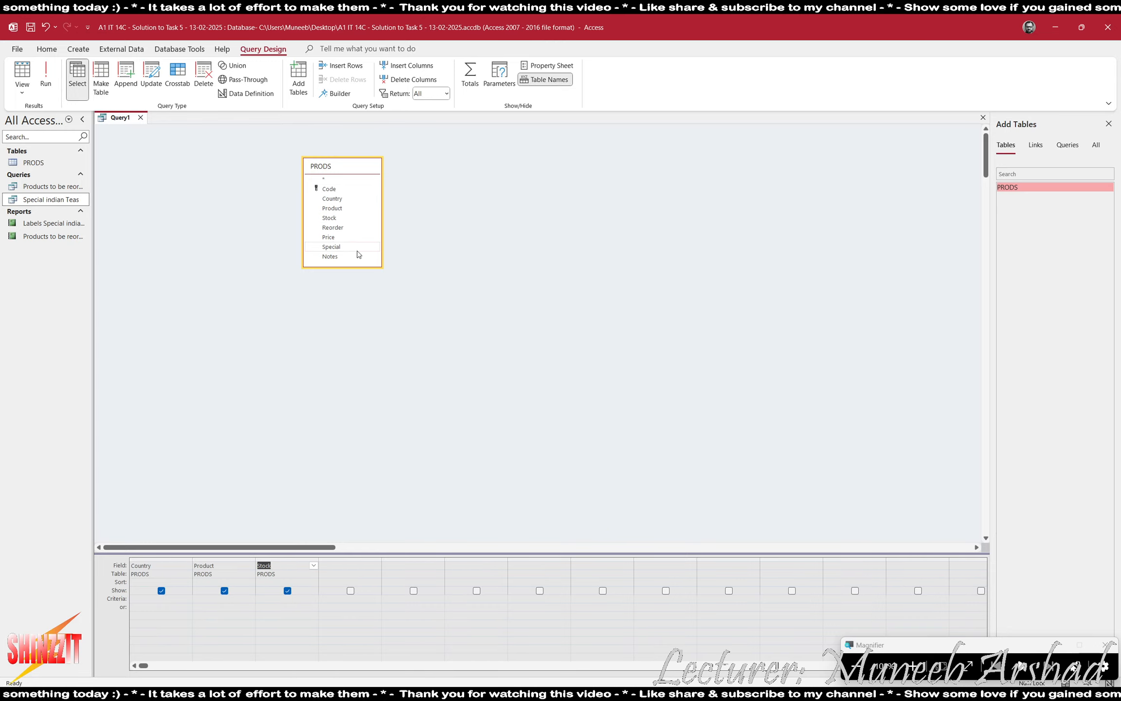
Run the query and look through its Country, Product and Stock records.
{"action": "left_click", "coordinate": [45, 75]}
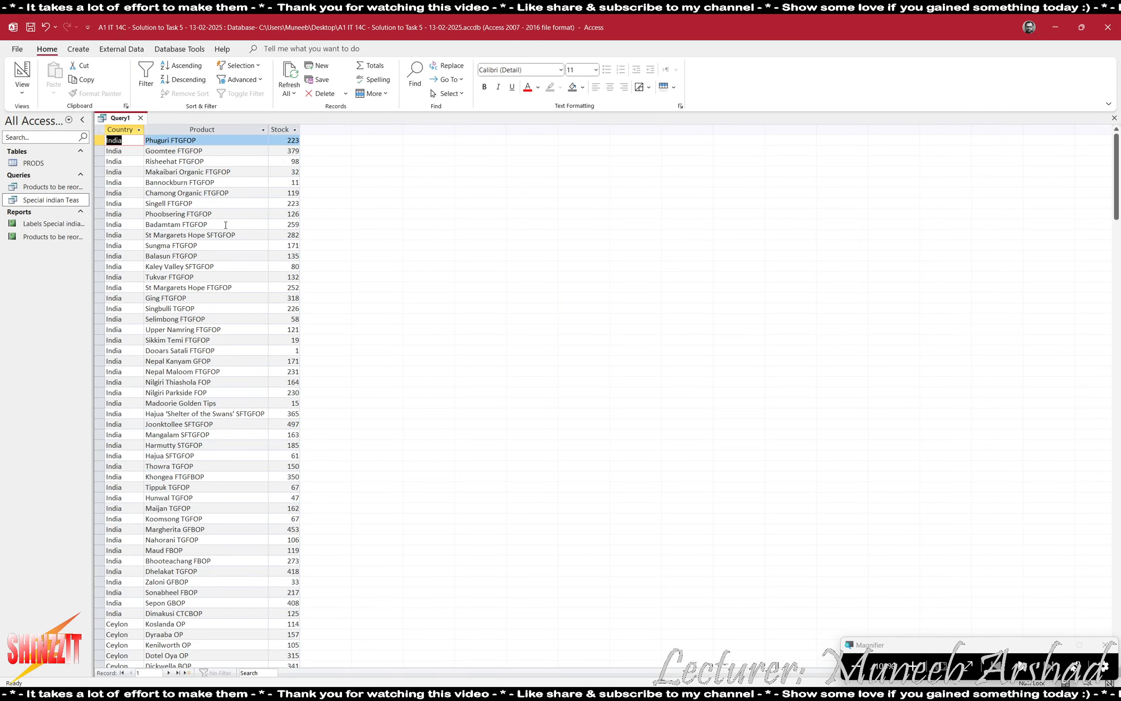
{"action": "scroll", "coordinate": [219, 357], "scroll_direction": "down", "scroll_amount": 10}
{"action": "scroll", "coordinate": [220, 357], "scroll_direction": "down", "scroll_amount": 5}
{"action": "scroll", "coordinate": [222, 350], "scroll_direction": "up", "scroll_amount": 20}
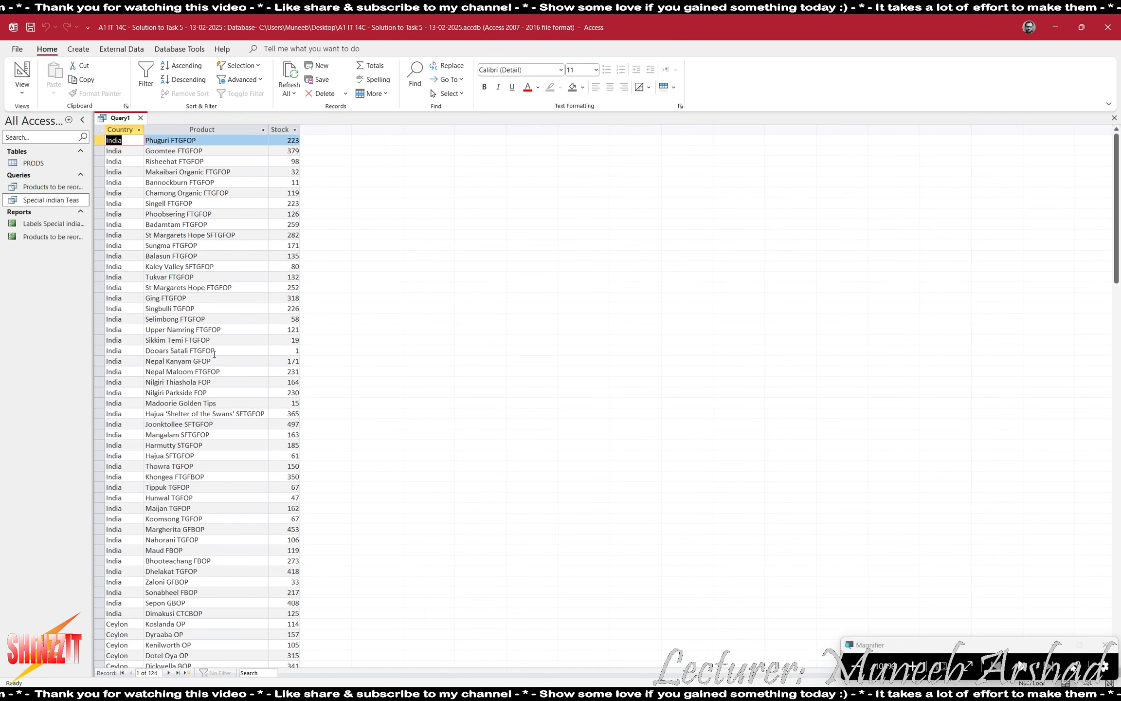
{"action": "scroll", "coordinate": [179, 494], "scroll_direction": "down", "scroll_amount": 20}
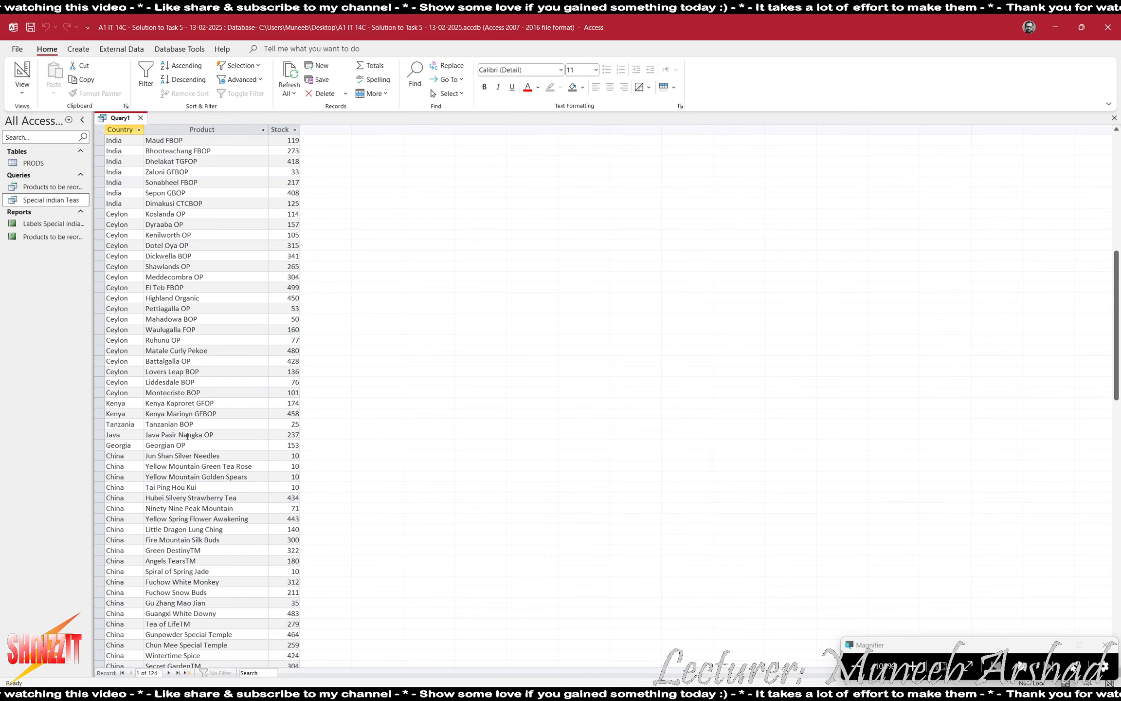
{"action": "scroll", "coordinate": [194, 414], "scroll_direction": "up", "scroll_amount": 15}
{"action": "scroll", "coordinate": [194, 414], "scroll_direction": "up", "scroll_amount": 10}
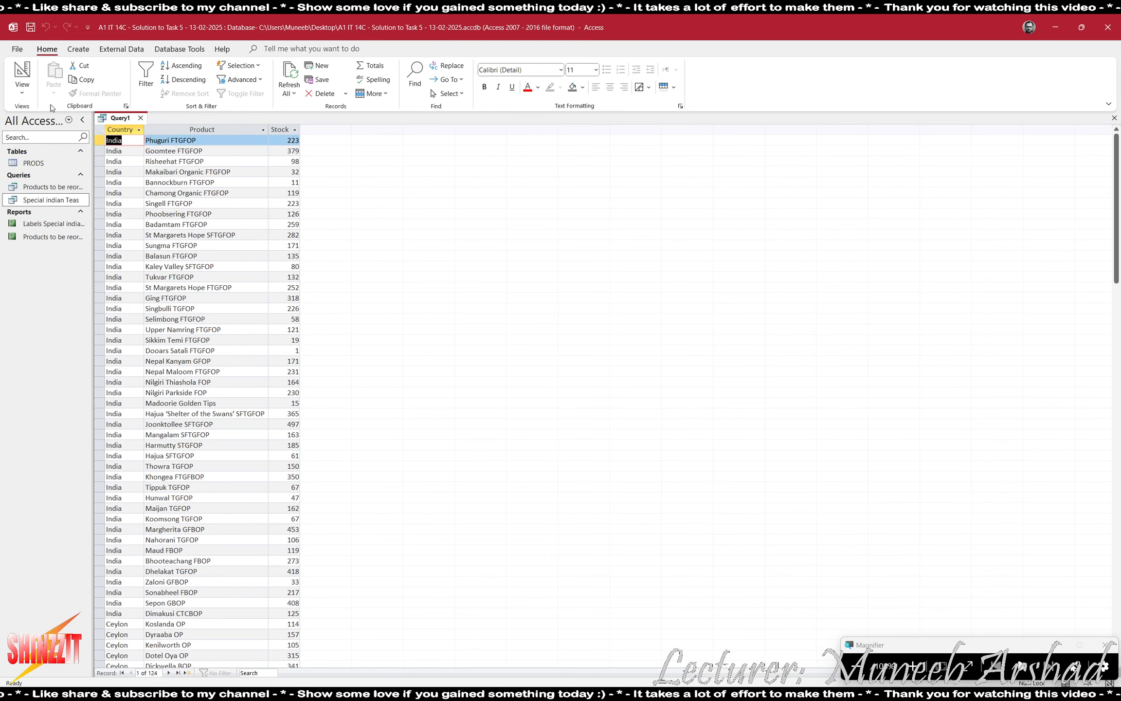
Return the query to Design View and check the summary report requirements in the exercise PDF.
{"action": "left_click", "coordinate": [22, 73]}
{"action": "key", "text": "alt+Tab"}
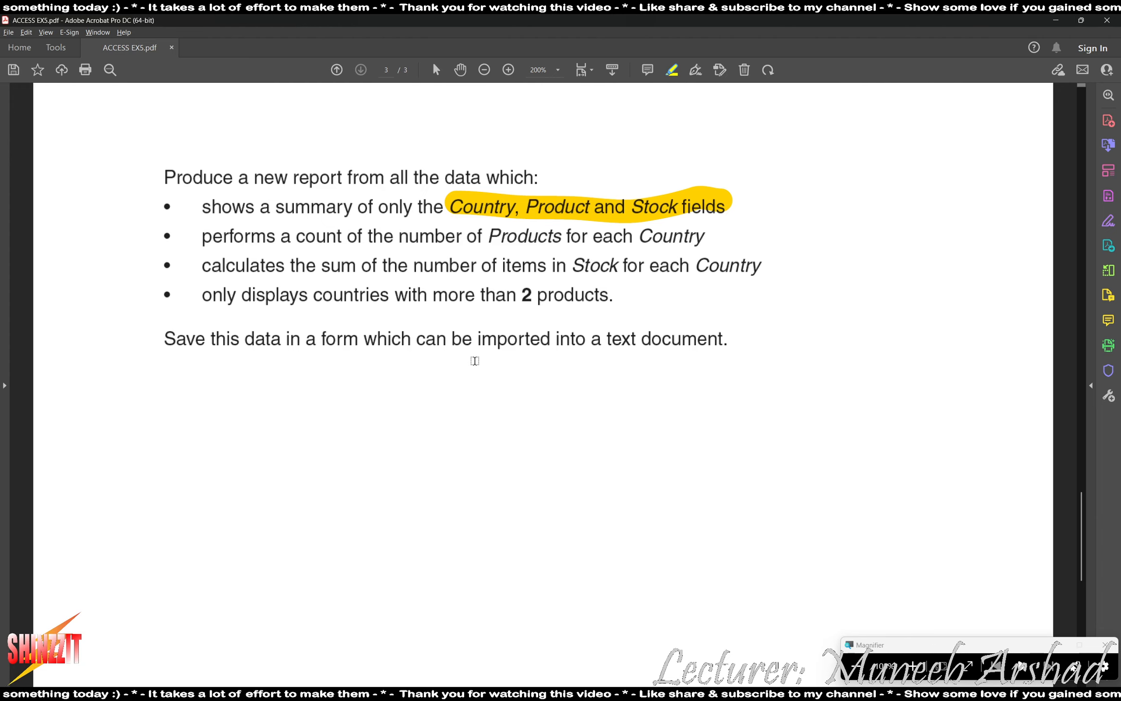
{"action": "key", "text": "alt+Tab"}
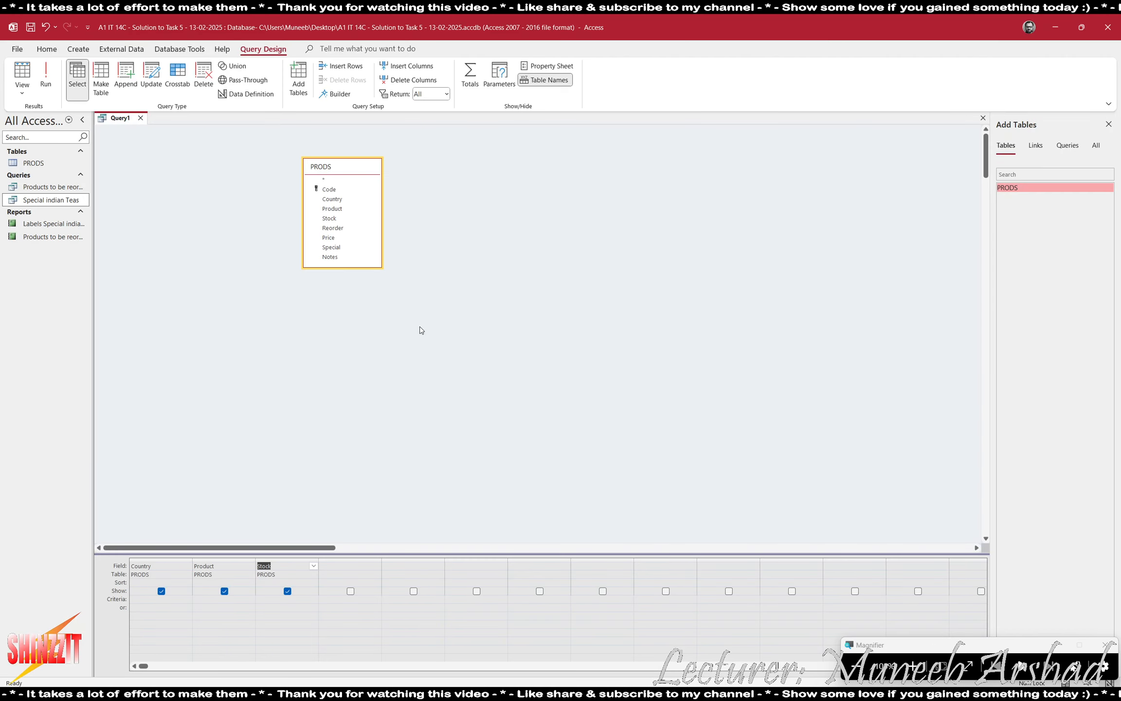
Run the query and examine the Country, Product and Stock values of the first India records.
{"action": "left_click", "coordinate": [46, 80]}
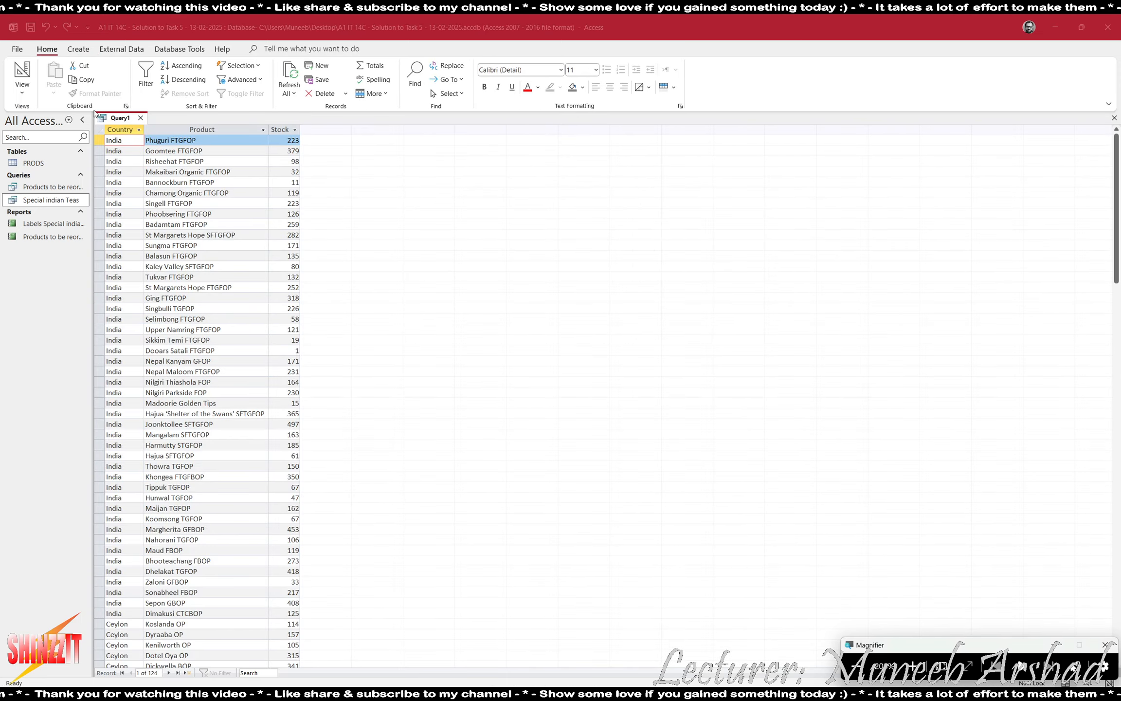
{"action": "left_click", "coordinate": [122, 146]}
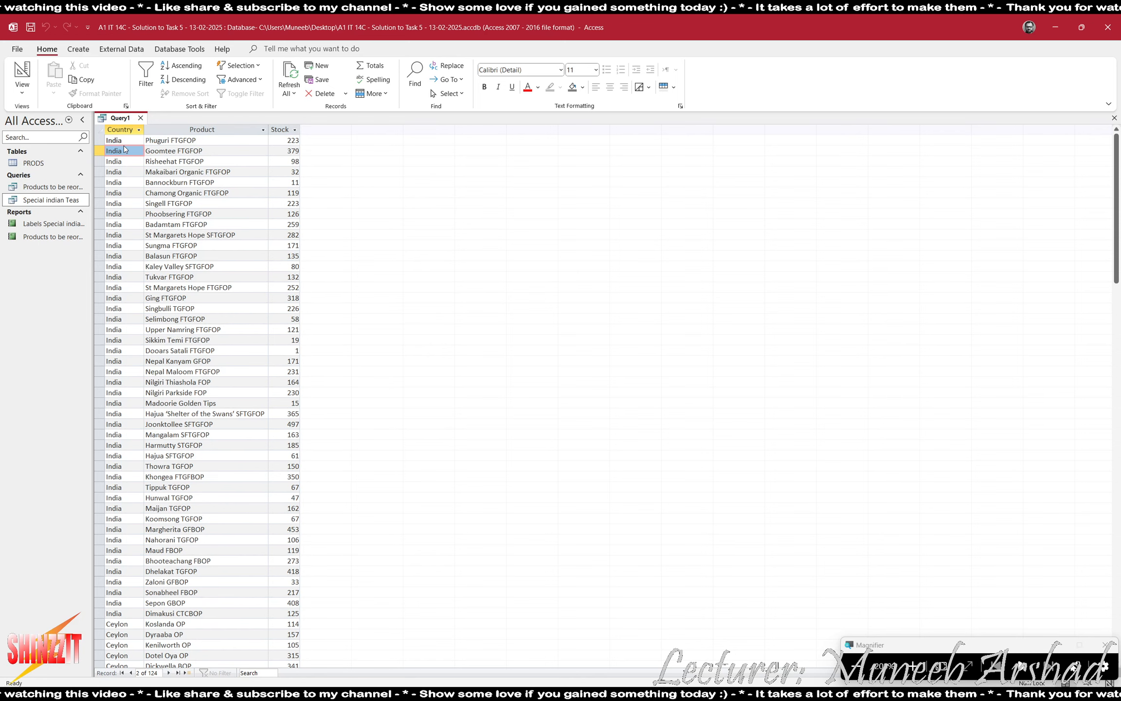
{"action": "left_click", "coordinate": [151, 140]}
{"action": "left_click", "coordinate": [208, 151]}
{"action": "key", "text": "Down"}
{"action": "key", "text": "Down"}
{"action": "key", "text": "Down"}
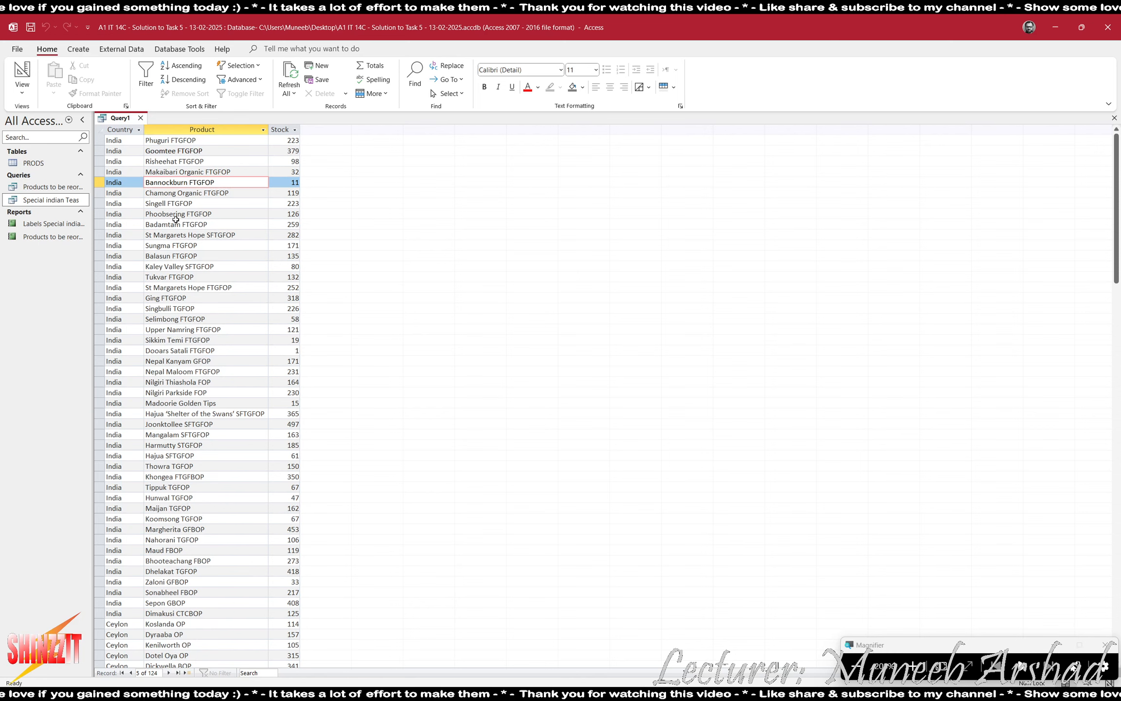
{"action": "double_click", "coordinate": [291, 140]}
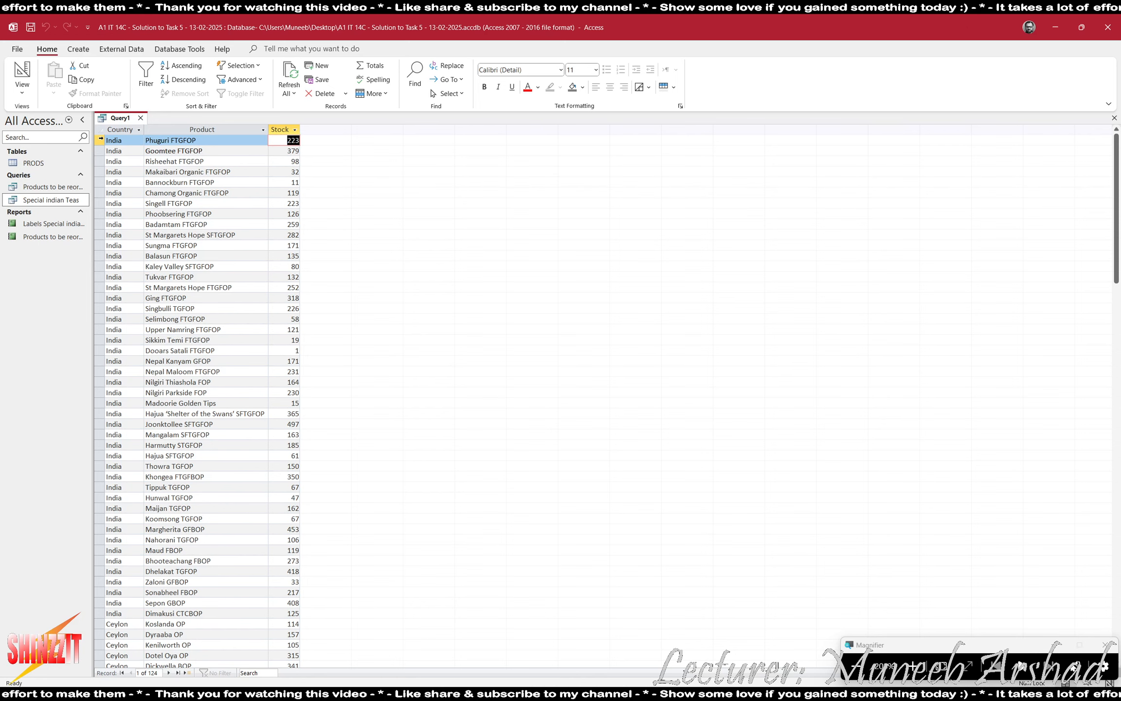
Highlight the block of India records to review the rows that belong to one country.
{"action": "left_click_drag", "start_coordinate": [100, 141], "coordinate": [102, 203]}
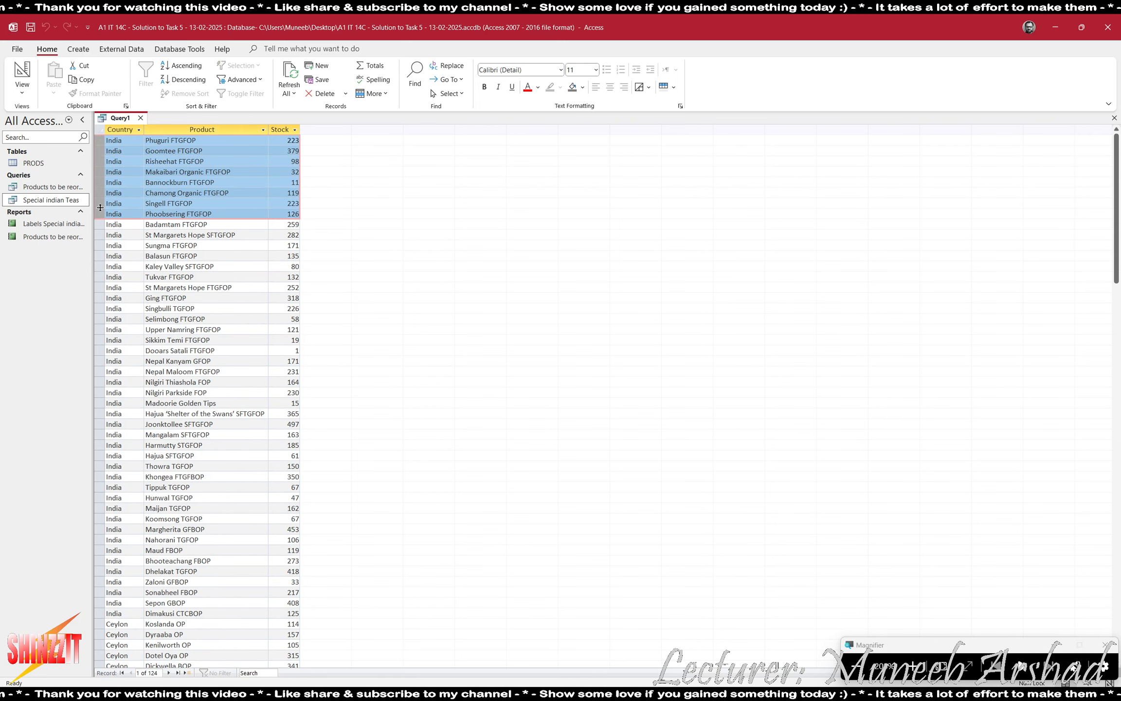
{"action": "left_click", "coordinate": [146, 245]}
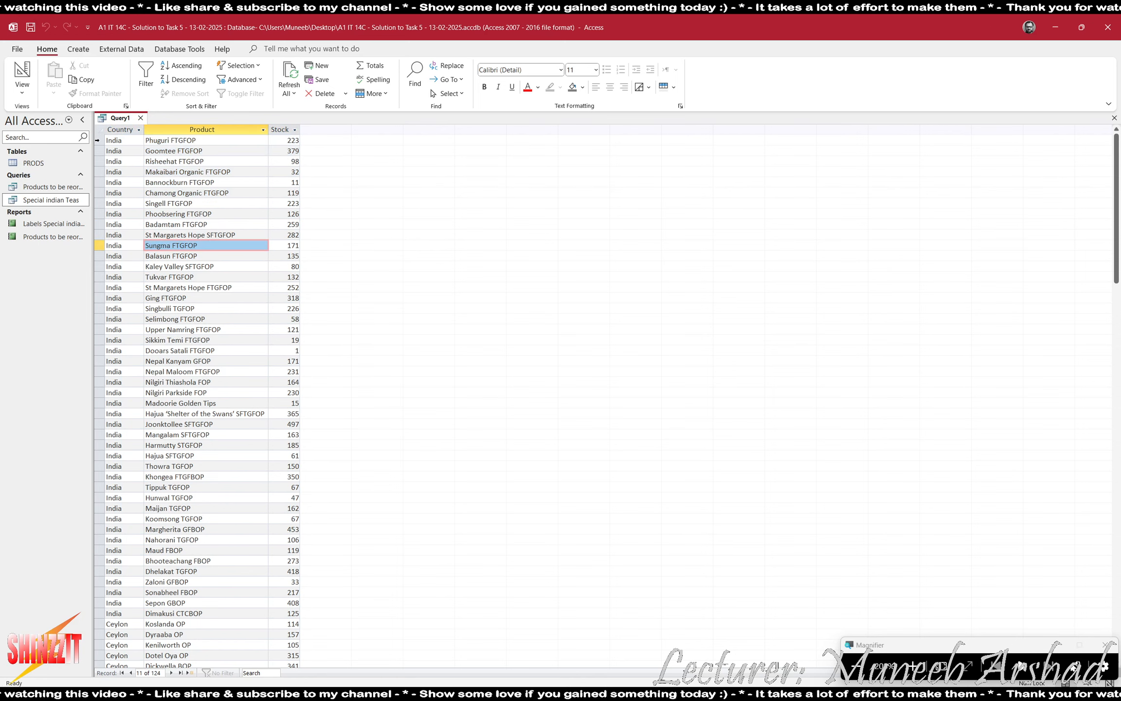
{"action": "left_click_drag", "start_coordinate": [100, 140], "coordinate": [99, 602]}
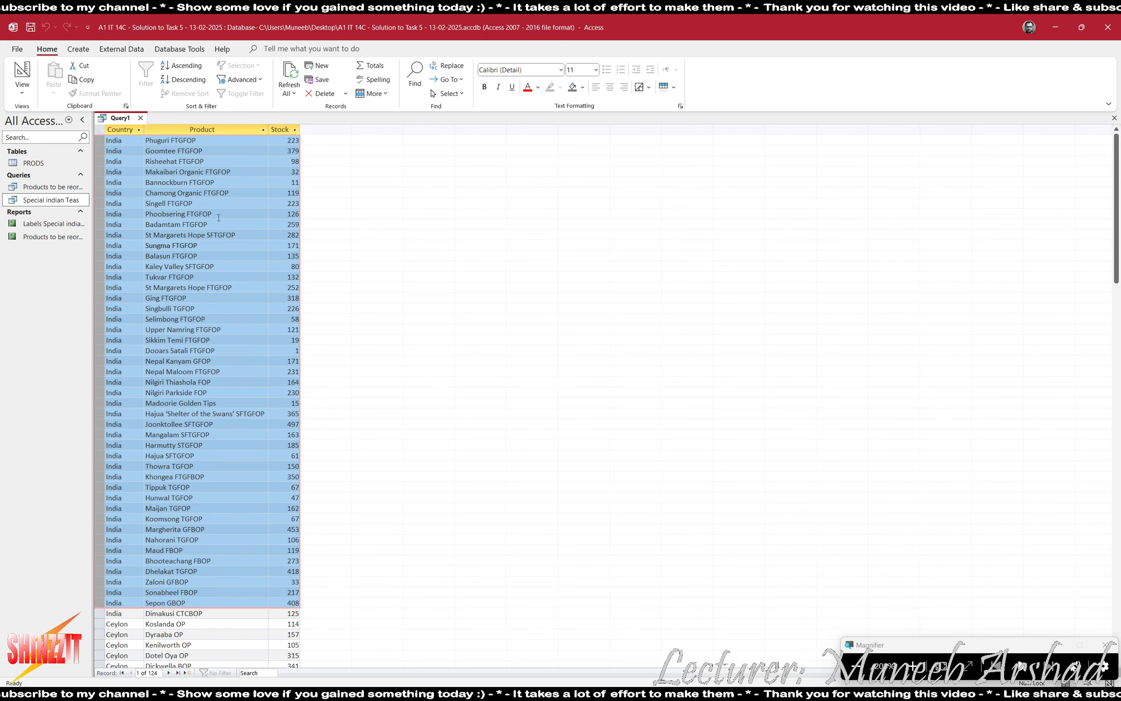
{"action": "left_click", "coordinate": [205, 161]}
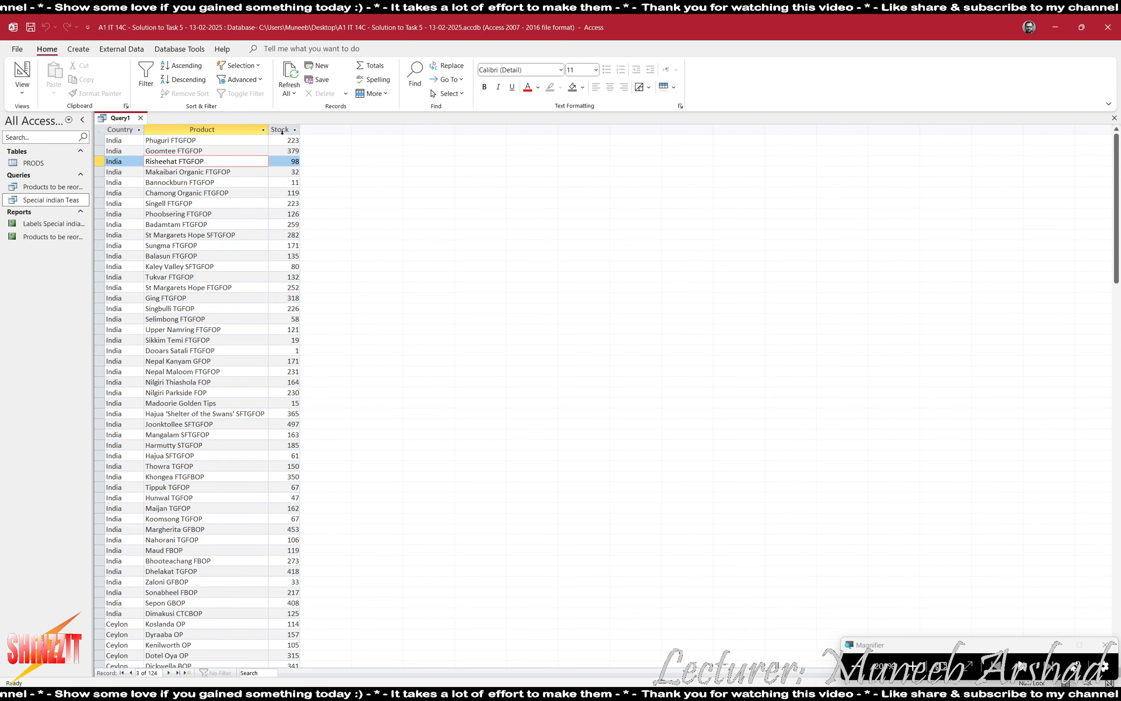
Check individual Stock values of the India records and return the query to Design View.
{"action": "left_click", "coordinate": [290, 141]}
{"action": "left_click", "coordinate": [288, 213]}
{"action": "left_click", "coordinate": [287, 194]}
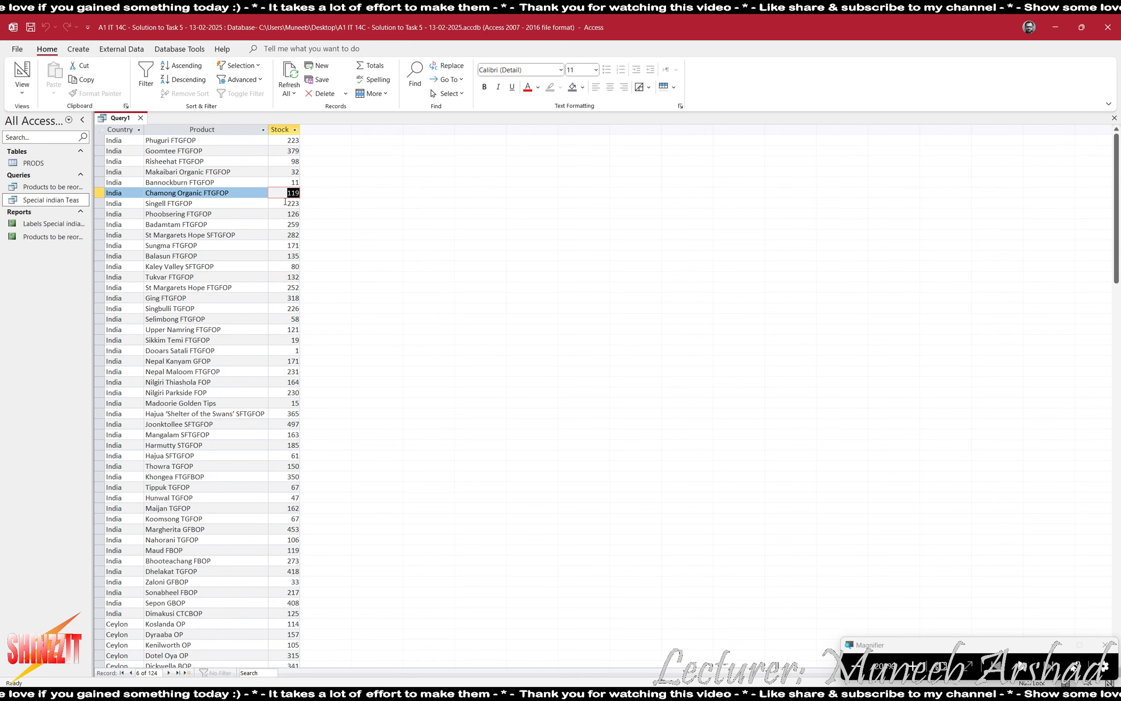
{"action": "left_click", "coordinate": [293, 204]}
{"action": "left_click", "coordinate": [292, 213]}
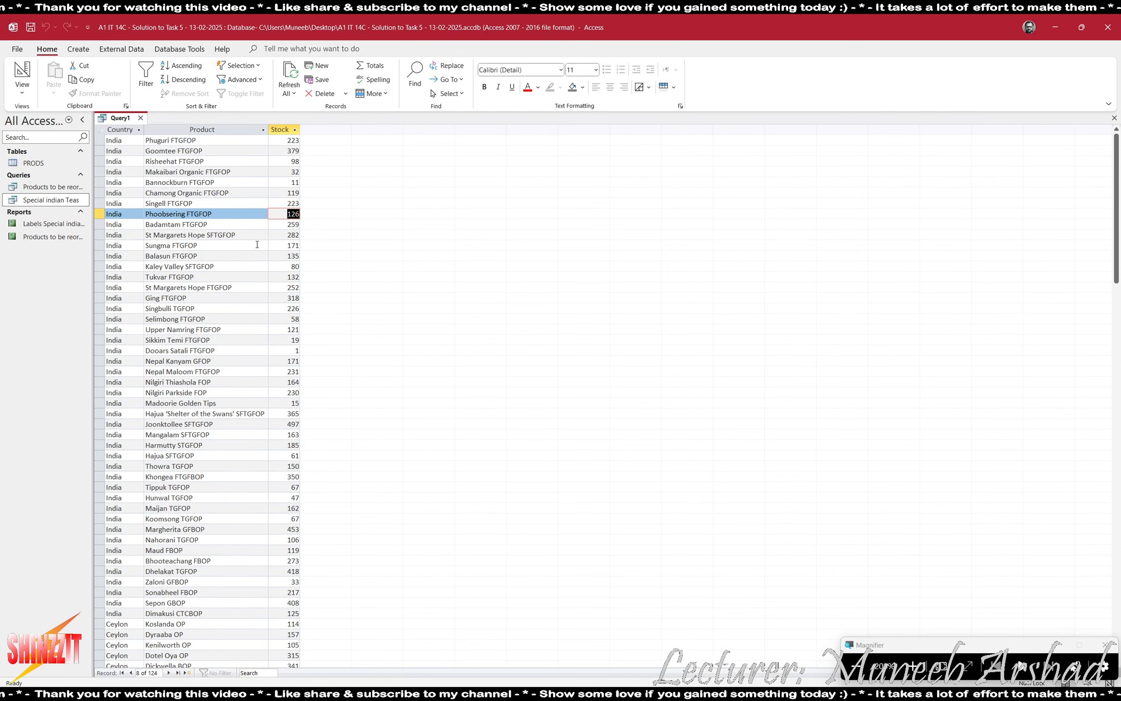
{"action": "left_click", "coordinate": [21, 73]}
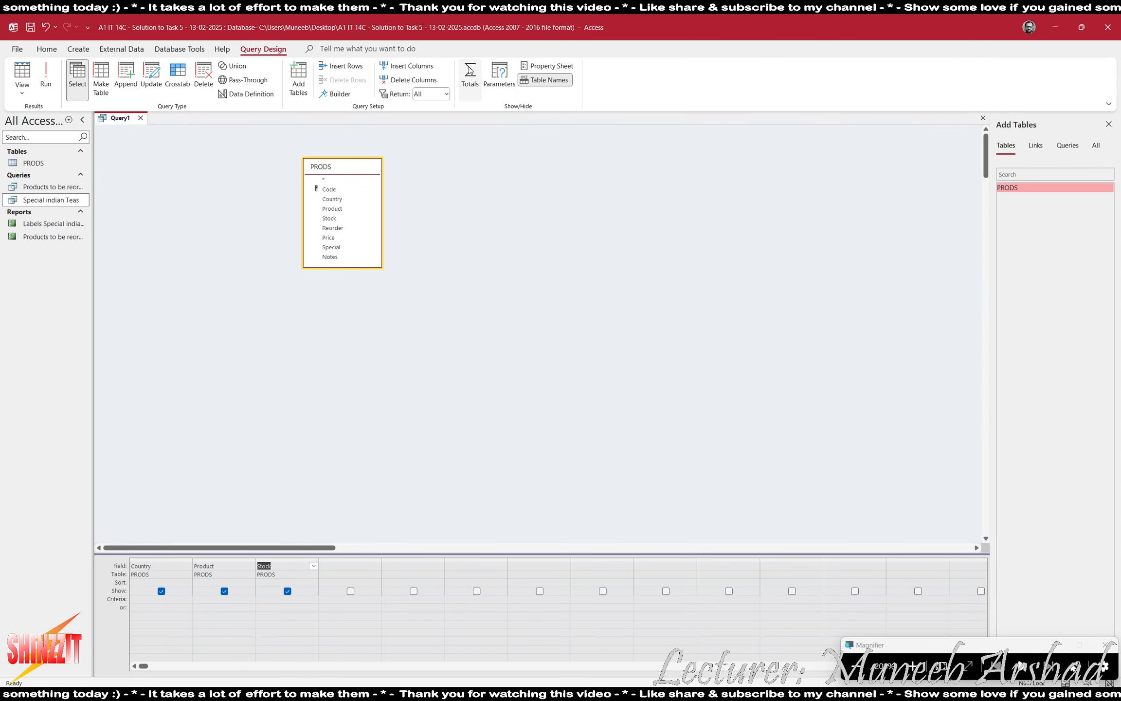
Turn on Totals for the query and set the Product field's total to Count.
{"action": "left_click", "coordinate": [470, 71]}
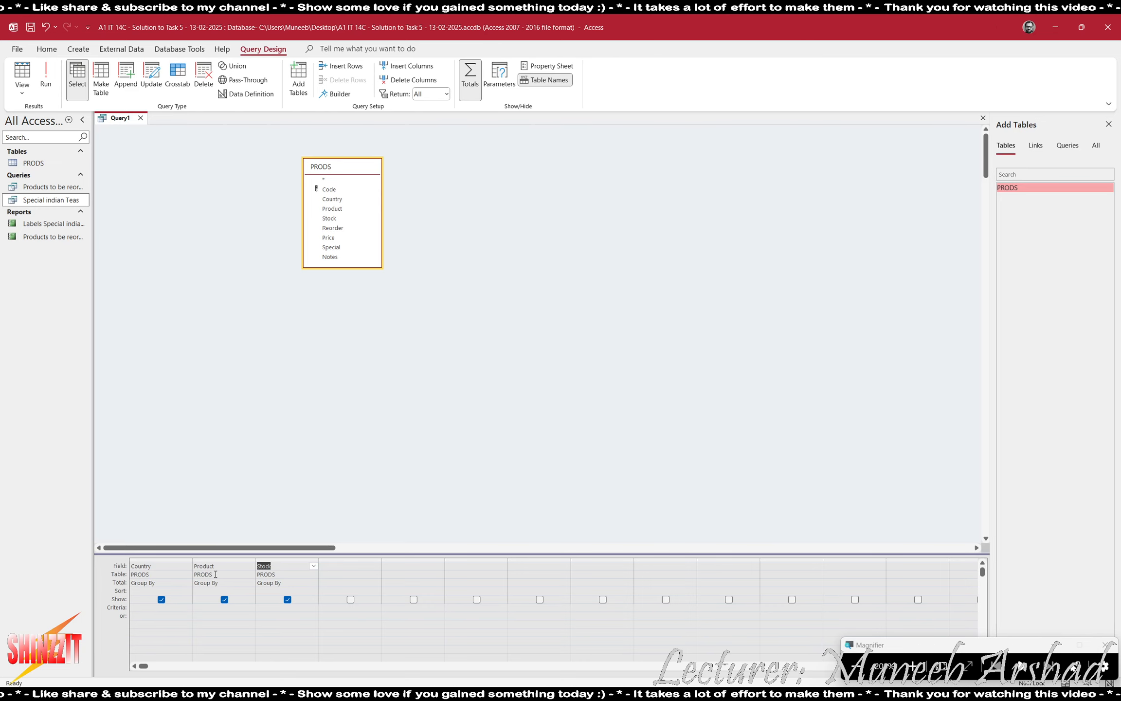
{"action": "left_click", "coordinate": [251, 583]}
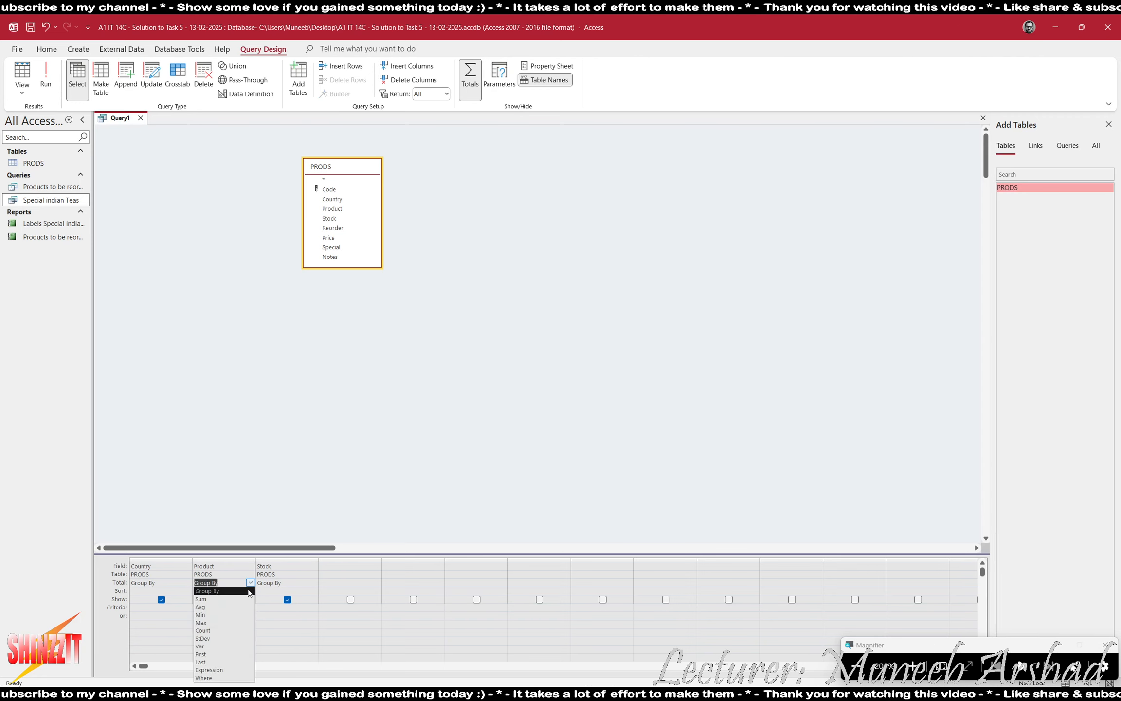
{"action": "left_click", "coordinate": [226, 631]}
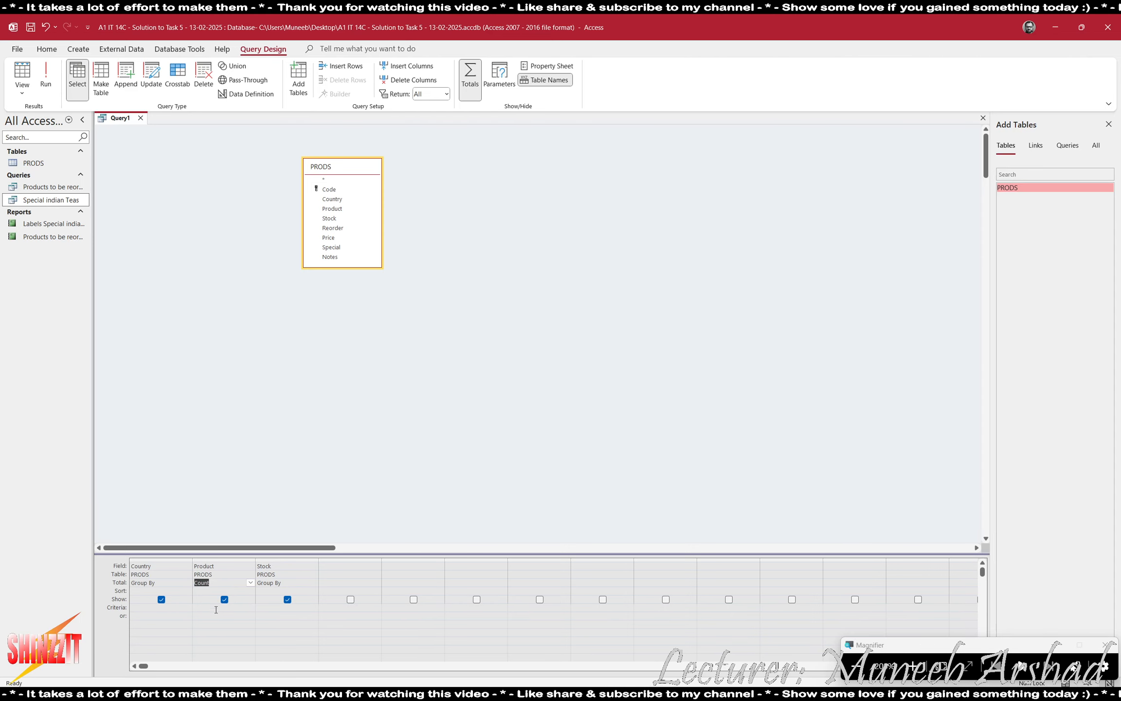
Run the totals query and fit all datasheet column widths to their contents.
{"action": "left_click", "coordinate": [46, 78]}
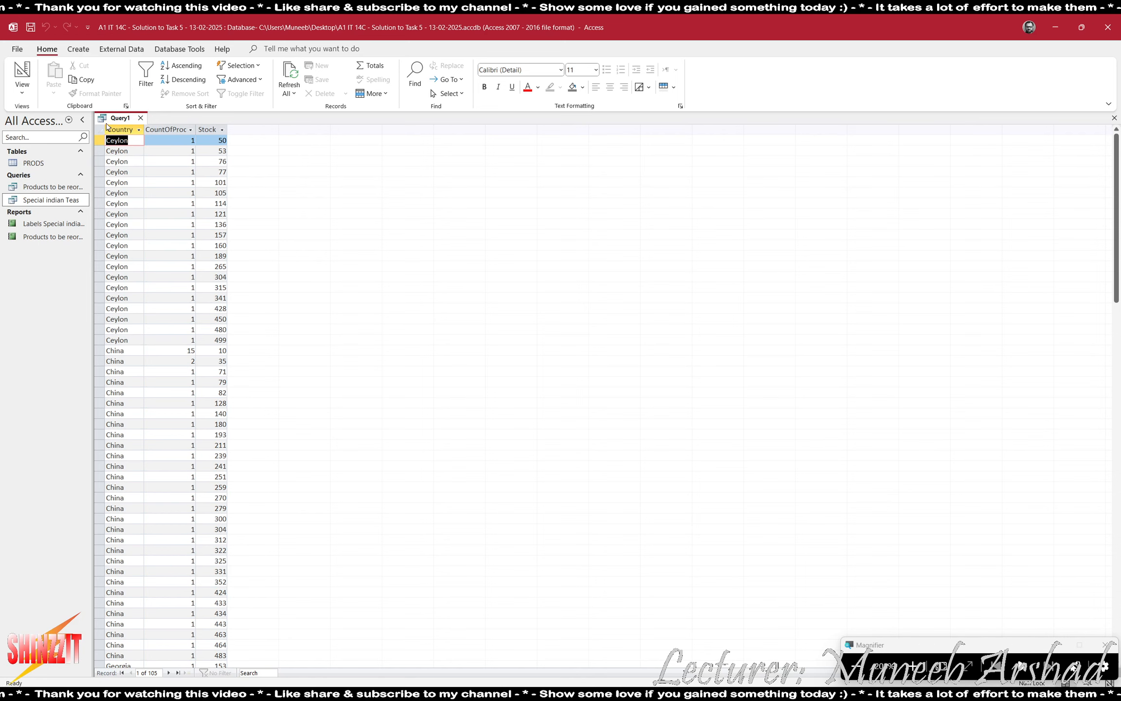
{"action": "left_click", "coordinate": [100, 130]}
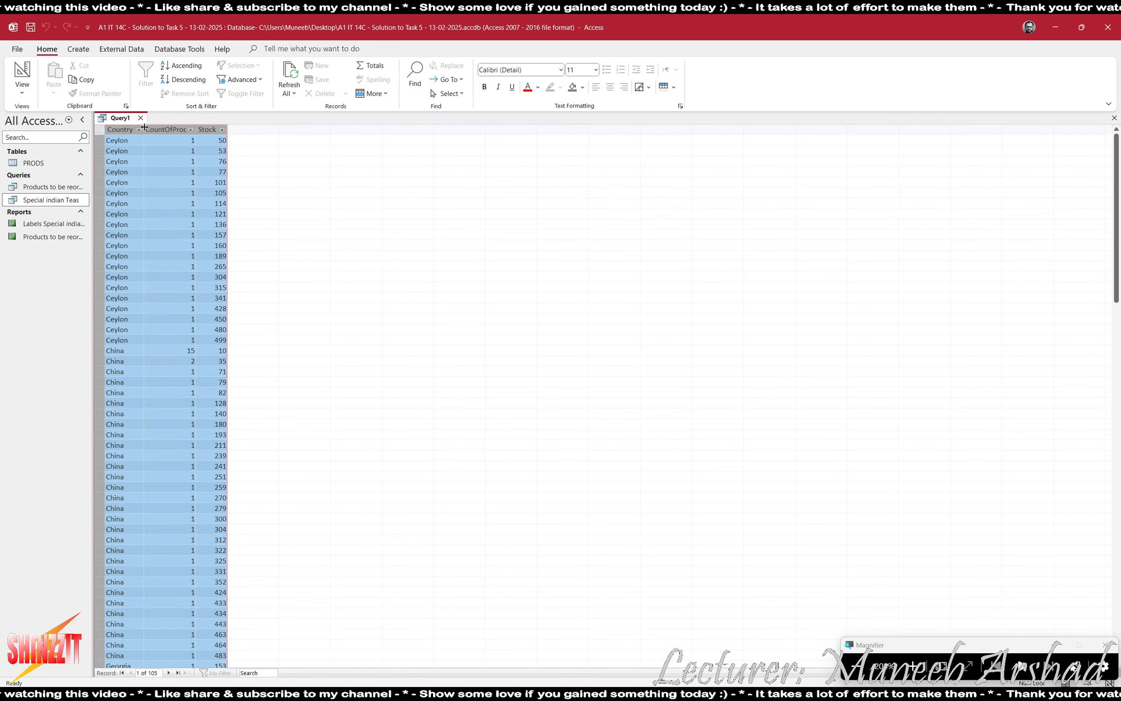
{"action": "double_click", "coordinate": [145, 127]}
{"action": "left_click", "coordinate": [176, 244]}
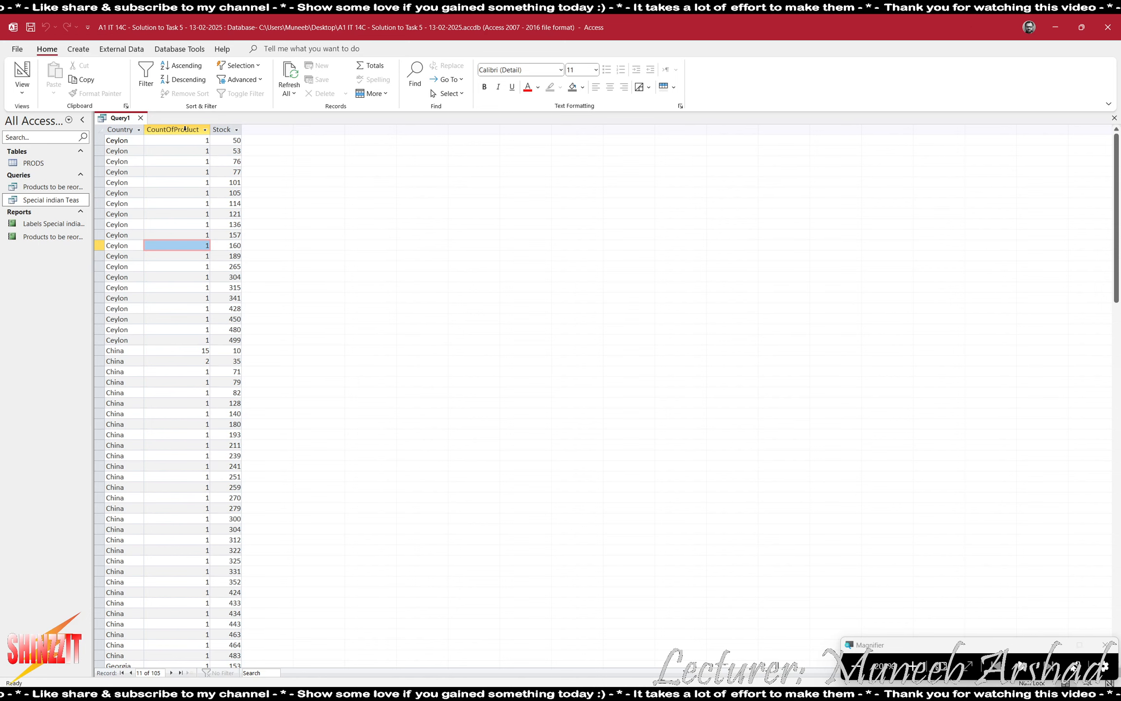
Examine the product counts of the first Ceylon rows in the query results.
{"action": "left_click", "coordinate": [204, 142]}
{"action": "key", "text": "Down"}
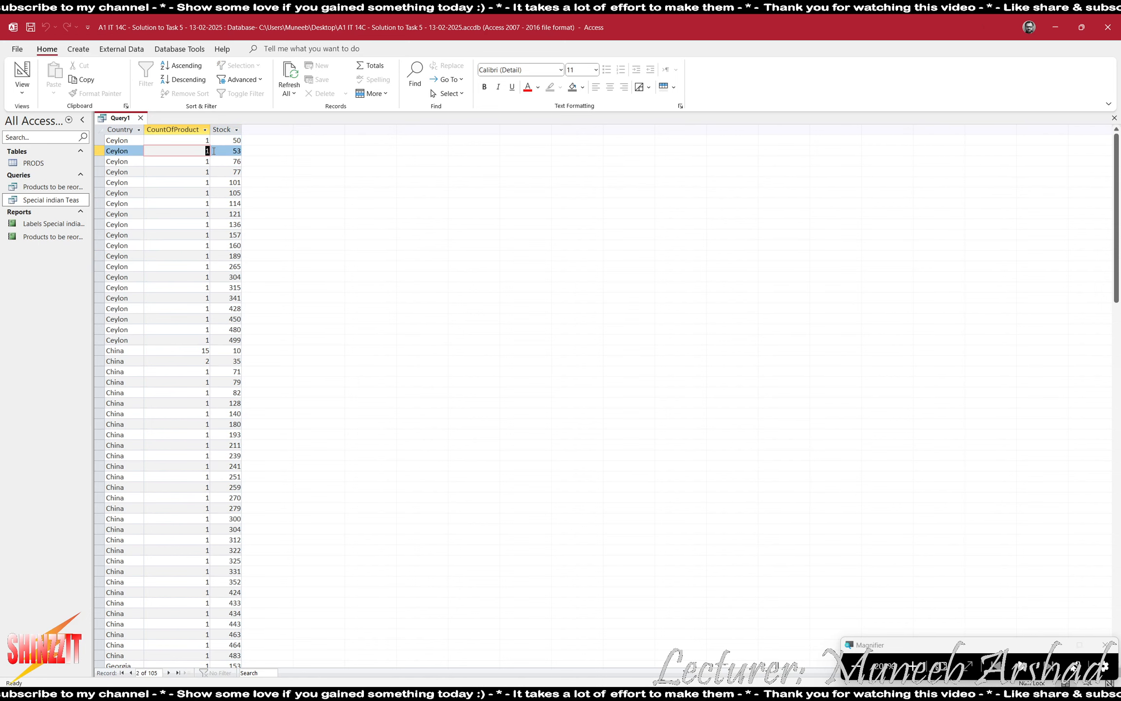
{"action": "key", "text": "Down"}
{"action": "key", "text": "Down"}
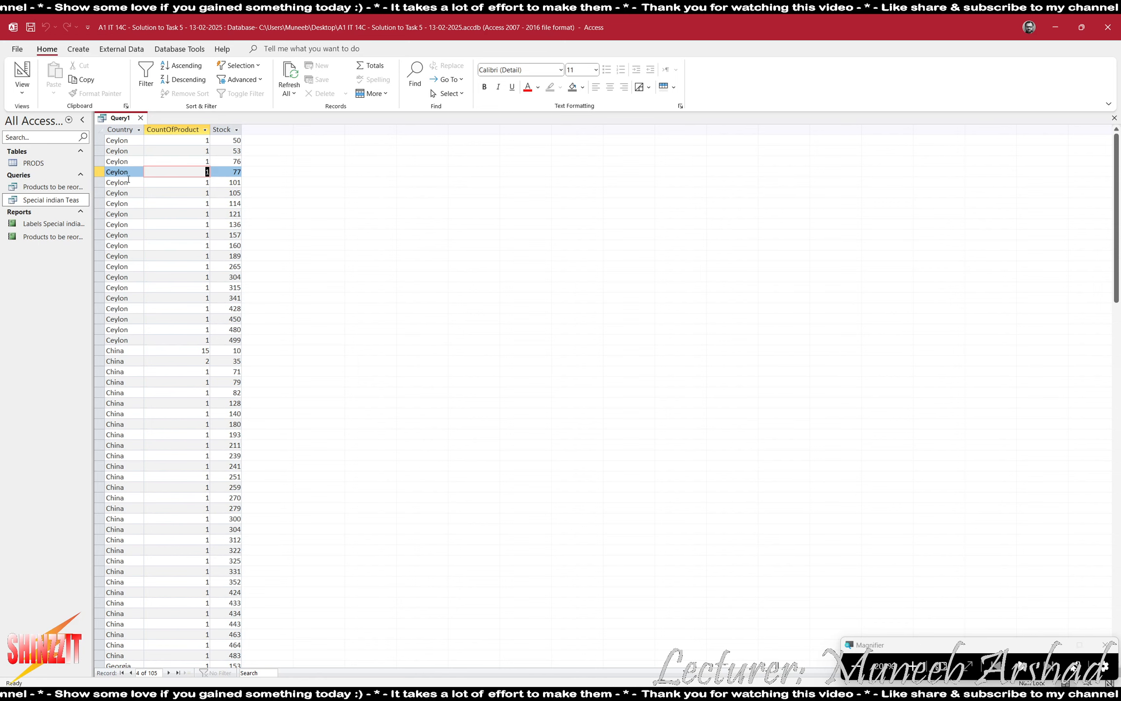
{"action": "double_click", "coordinate": [132, 172]}
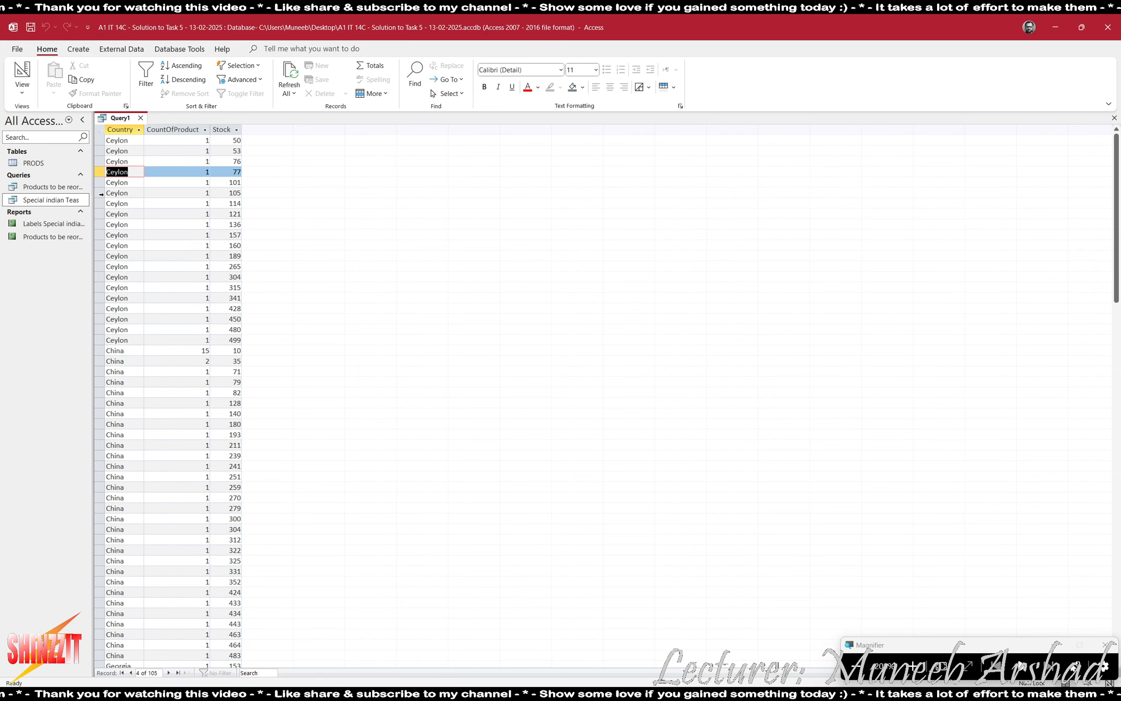
Examine the Stock values of the first five Ceylon rows to see how the records are grouped.
{"action": "left_click", "coordinate": [235, 141]}
{"action": "left_click", "coordinate": [229, 151]}
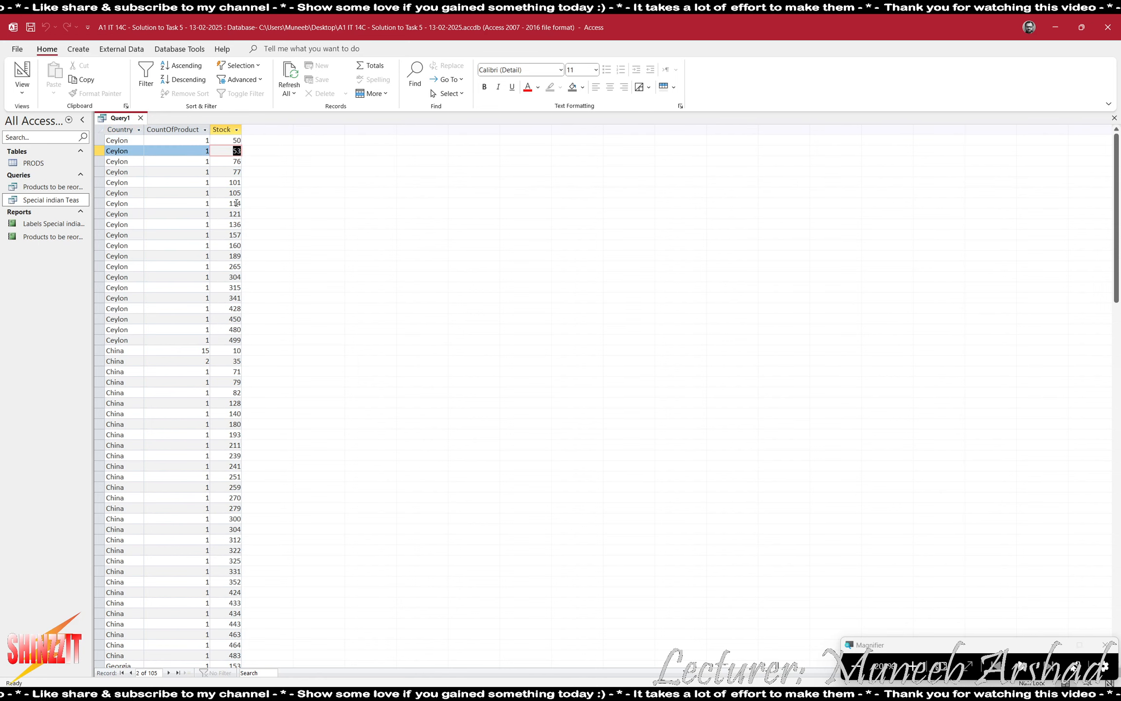
{"action": "left_click_drag", "start_coordinate": [233, 140], "coordinate": [247, 140]}
{"action": "left_click", "coordinate": [234, 151]}
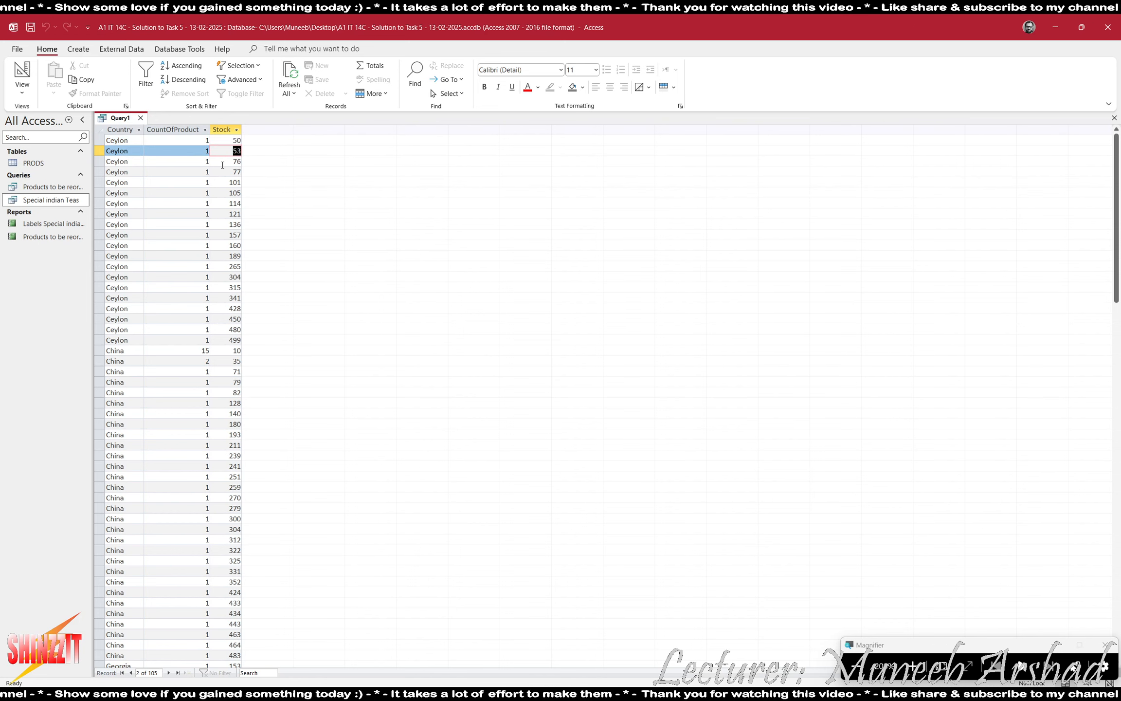
{"action": "left_click", "coordinate": [229, 166]}
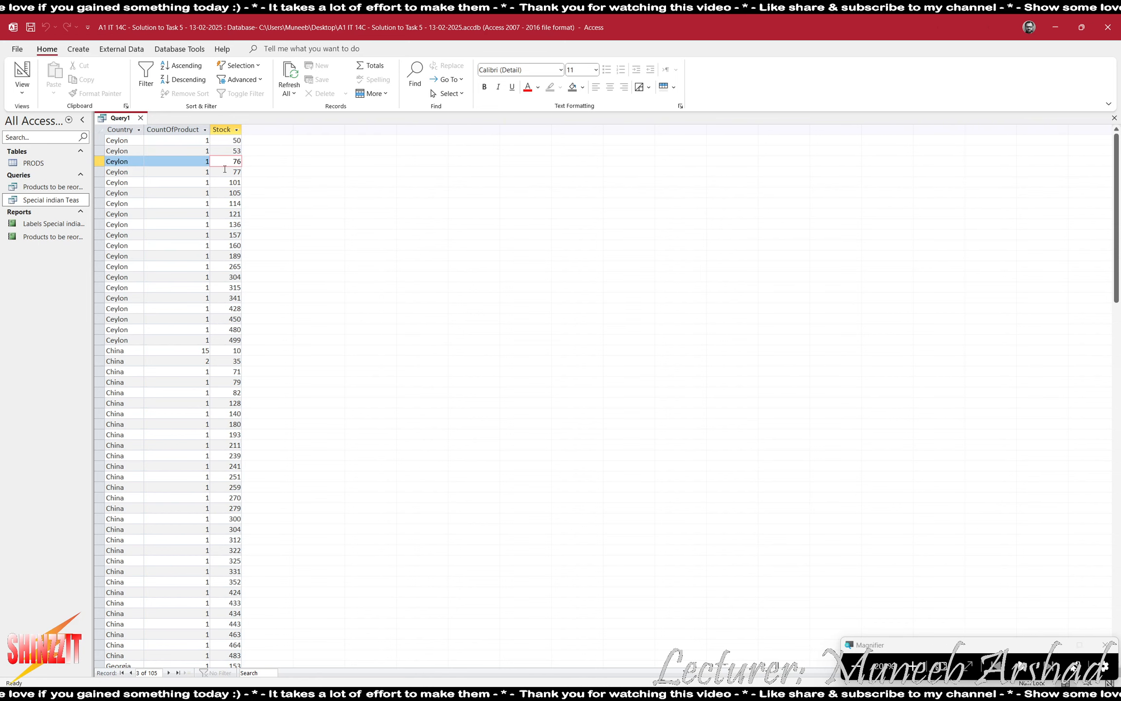
{"action": "left_click", "coordinate": [227, 172]}
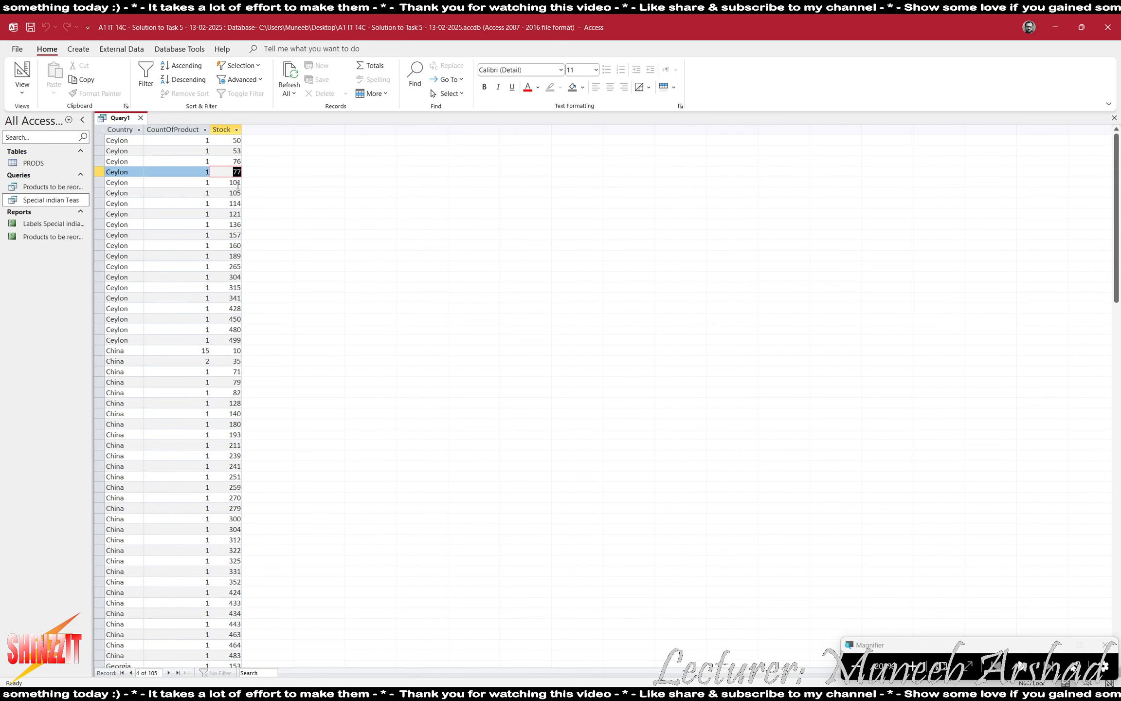
{"action": "left_click", "coordinate": [238, 144]}
{"action": "key", "text": "Down"}
{"action": "key", "text": "Down"}
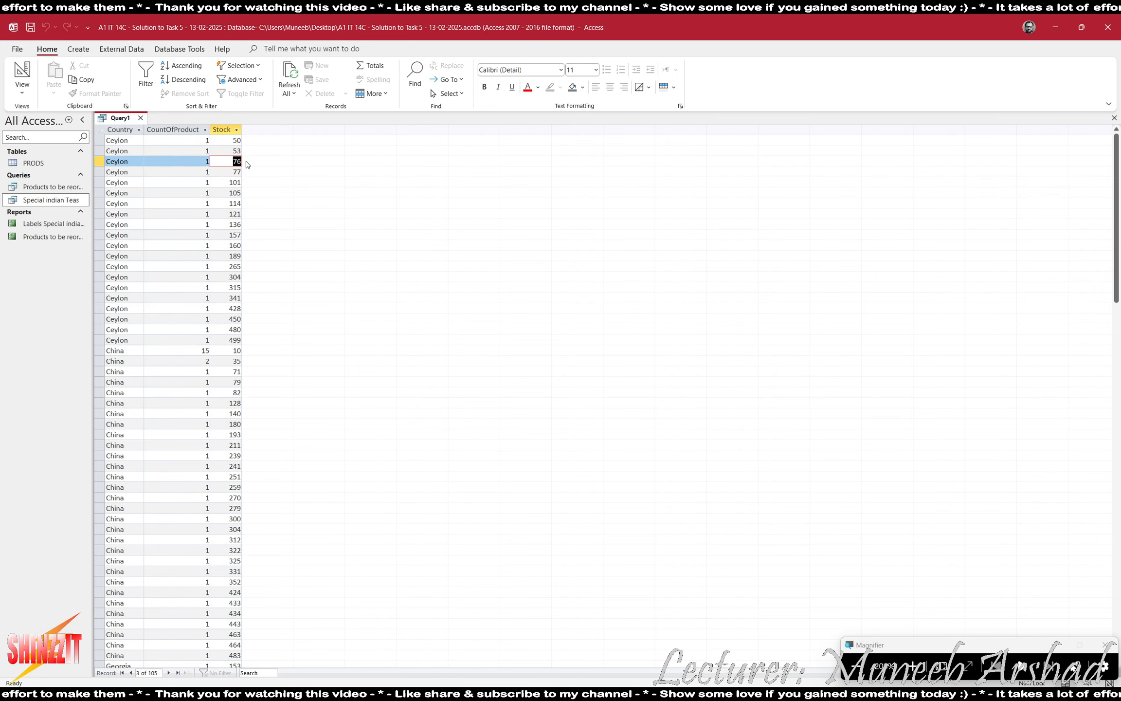
{"action": "left_click_drag", "start_coordinate": [236, 172], "coordinate": [252, 174]}
{"action": "key", "text": "Down"}
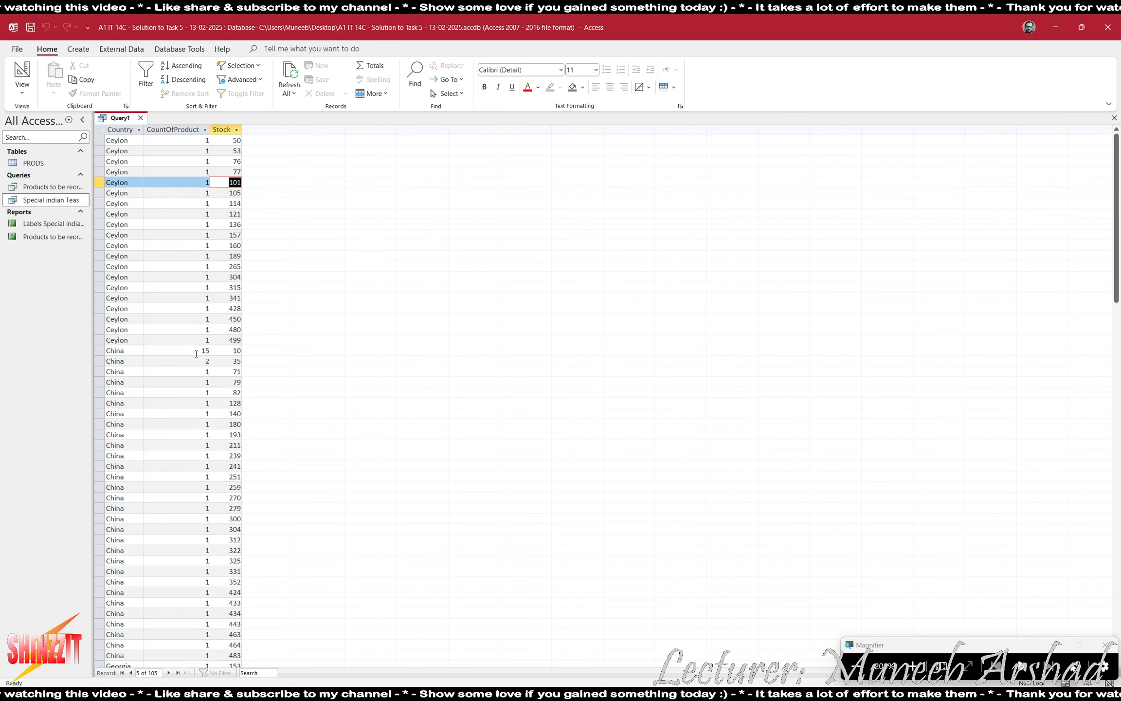
Examine the product count and Stock value of the first China row, and review the other countries' rows.
{"action": "left_click_drag", "start_coordinate": [196, 354], "coordinate": [216, 352]}
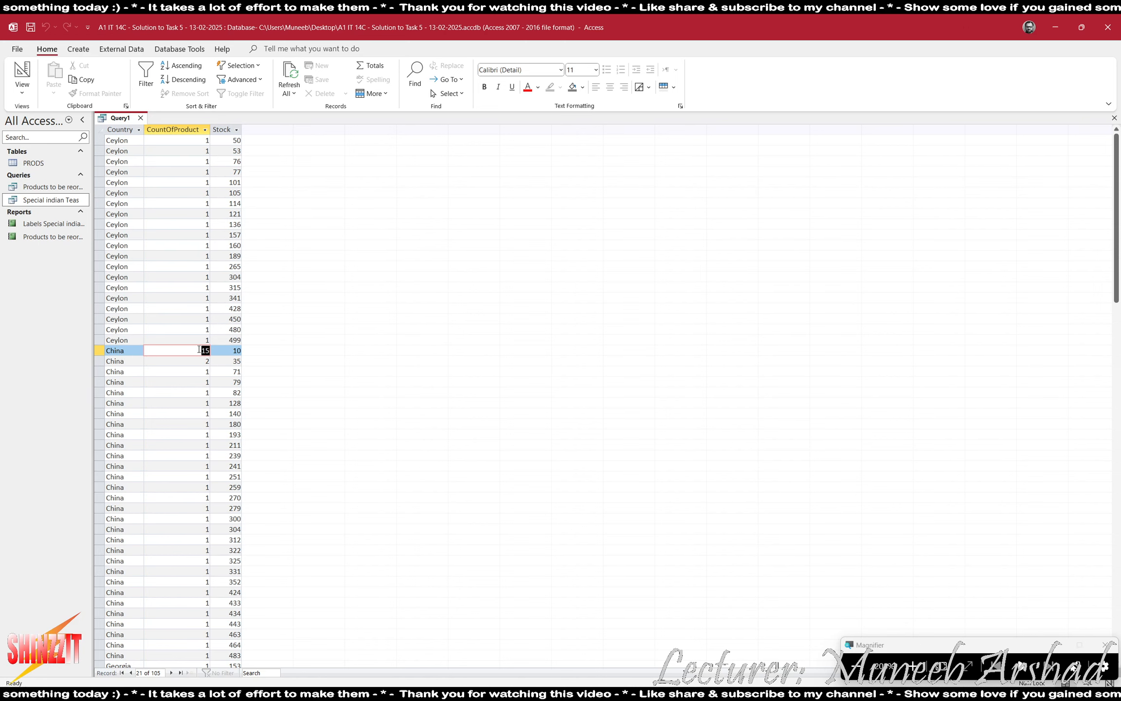
{"action": "left_click", "coordinate": [231, 350]}
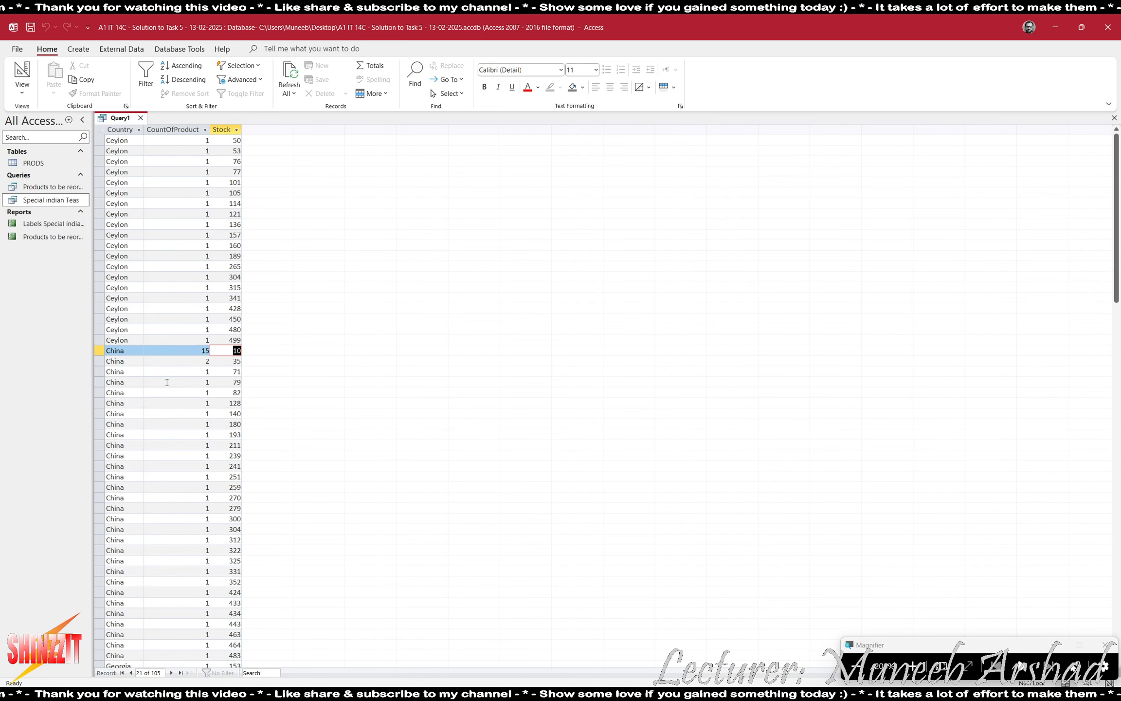
{"action": "scroll", "coordinate": [150, 381], "scroll_direction": "down", "scroll_amount": 8}
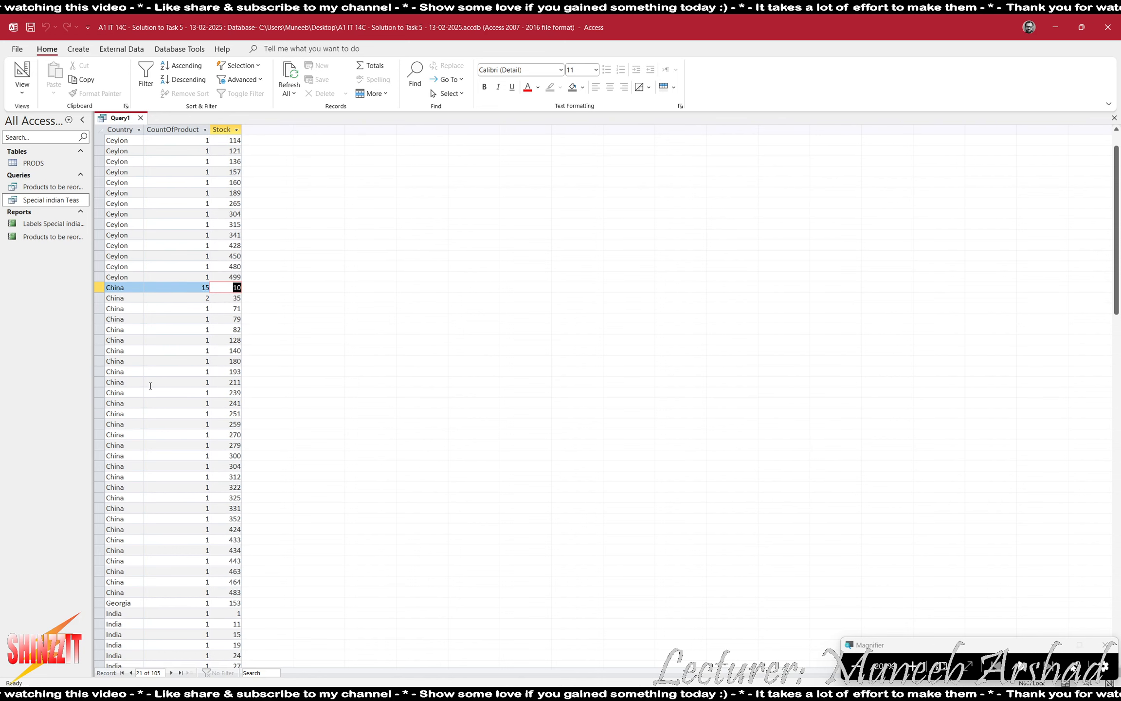
{"action": "scroll", "coordinate": [150, 380], "scroll_direction": "down", "scroll_amount": 4}
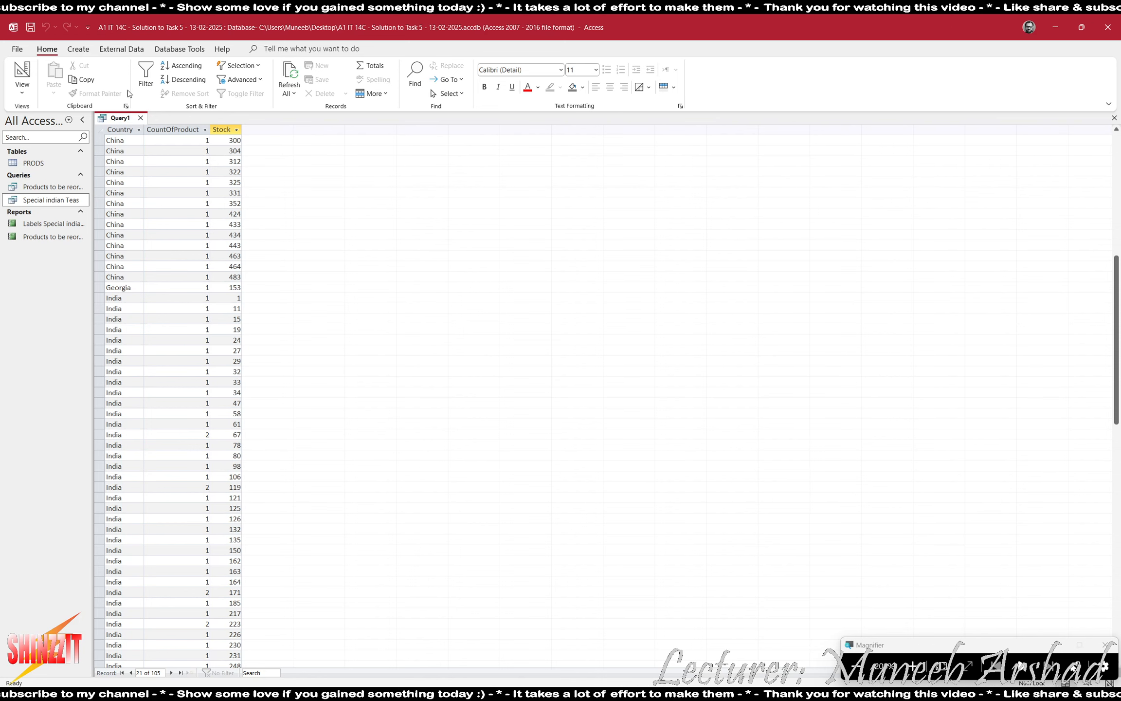
{"action": "scroll", "coordinate": [209, 139], "scroll_direction": "up", "scroll_amount": 12}
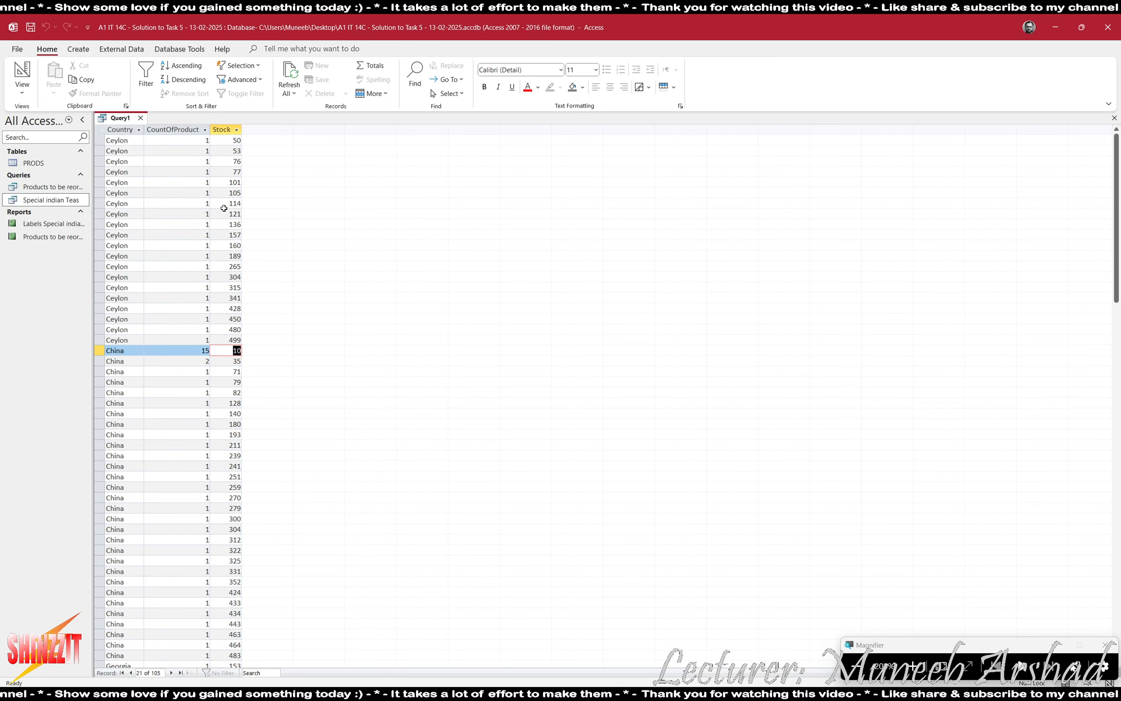
{"action": "key", "text": "ctrl+Up"}
{"action": "key", "text": "Down"}
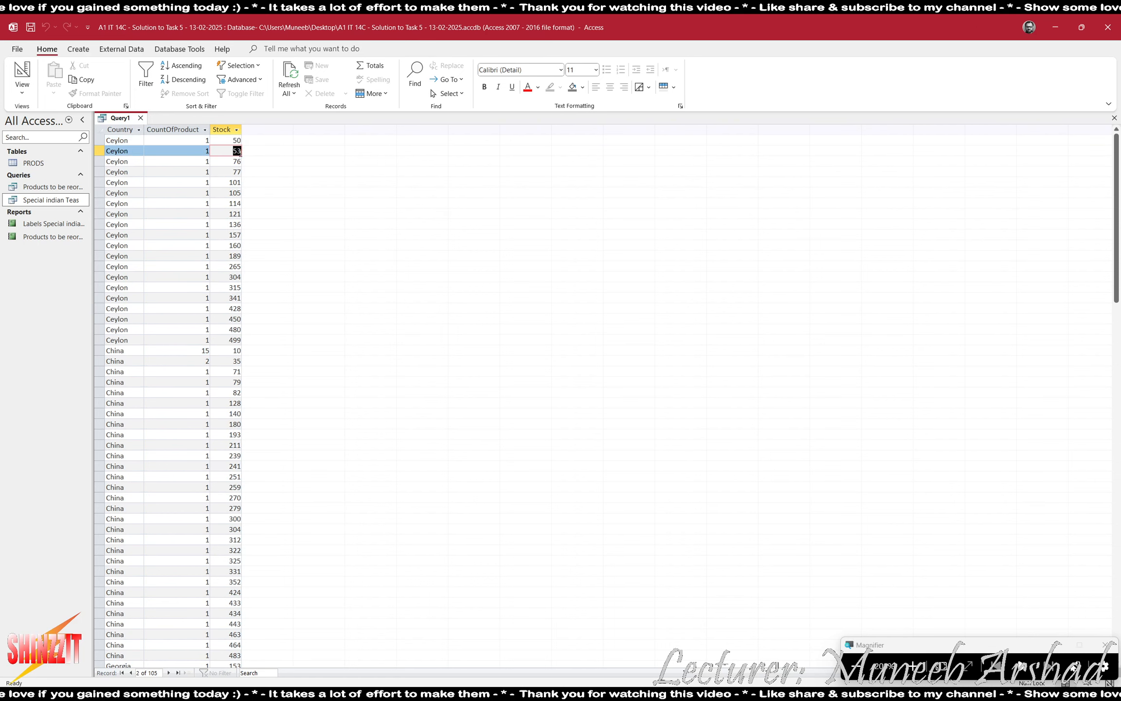
Return the query to Design View and set the Stock field's total to Sum.
{"action": "left_click", "coordinate": [22, 71]}
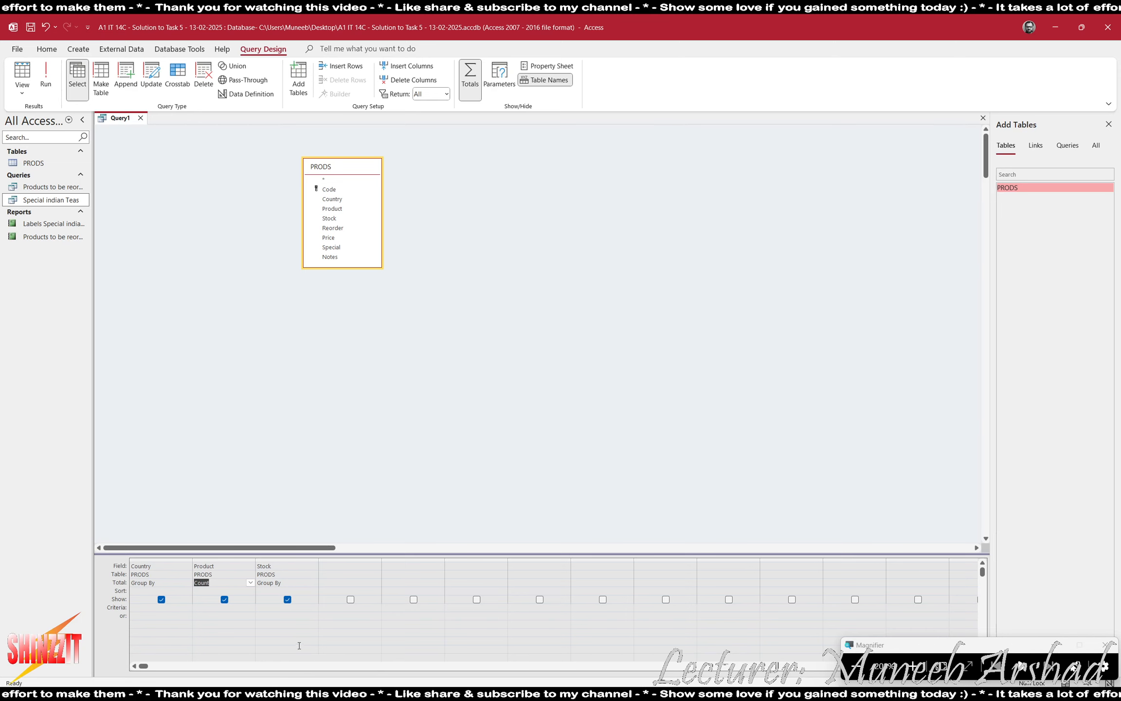
{"action": "left_click", "coordinate": [299, 582]}
{"action": "left_click", "coordinate": [314, 583]}
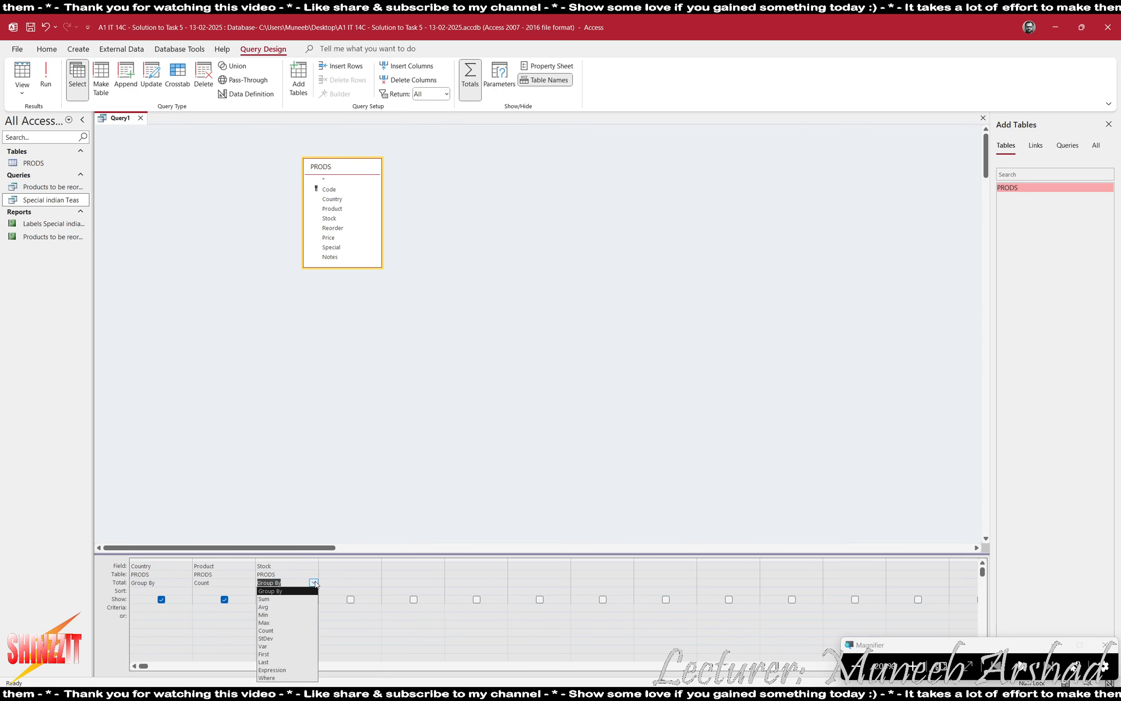
{"action": "left_click", "coordinate": [285, 599]}
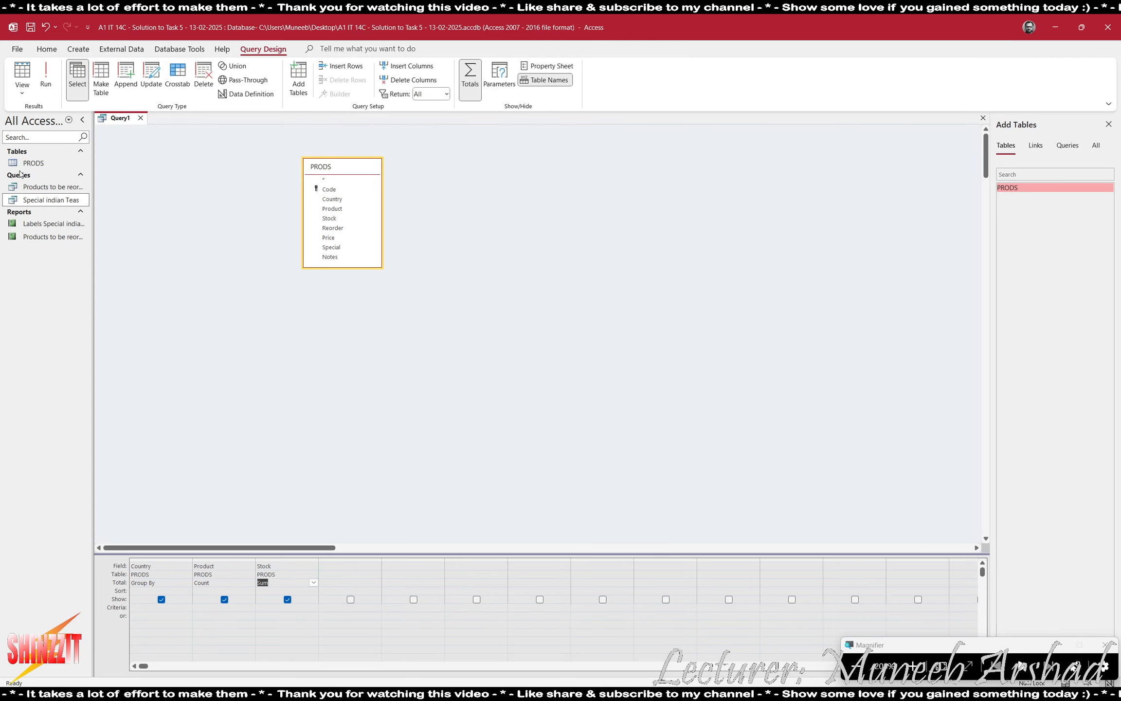
Run the totals query and examine the product counts and stock sums of Ceylon and China.
{"action": "left_click", "coordinate": [49, 76]}
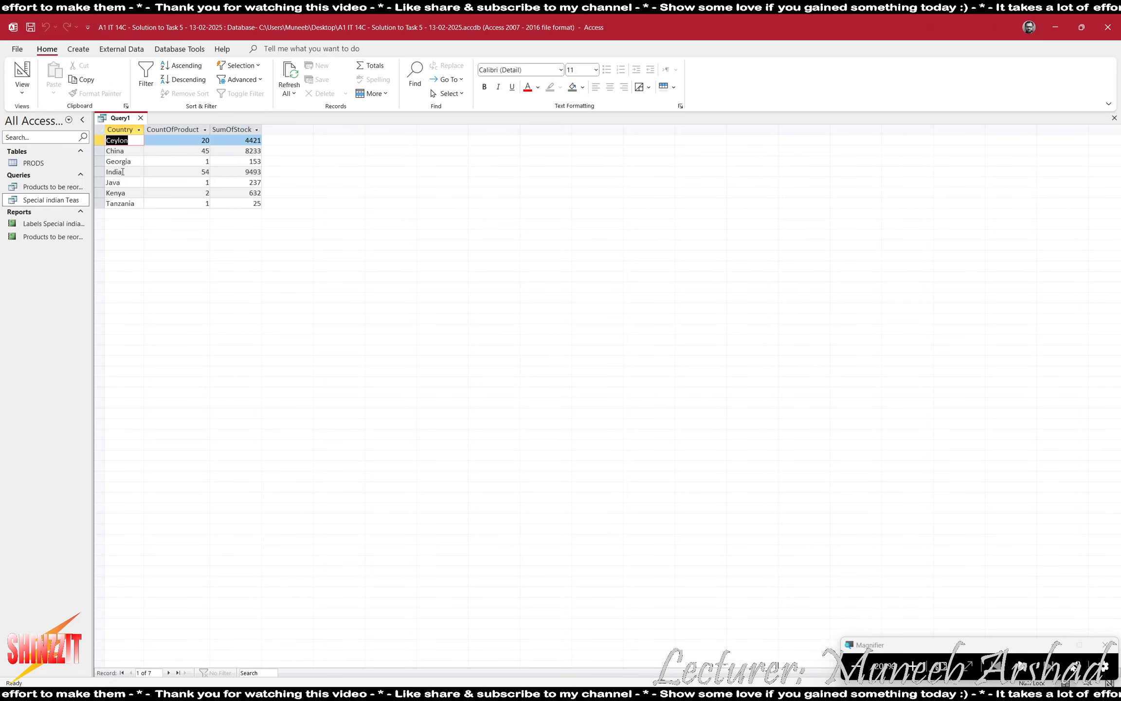
{"action": "left_click", "coordinate": [99, 141]}
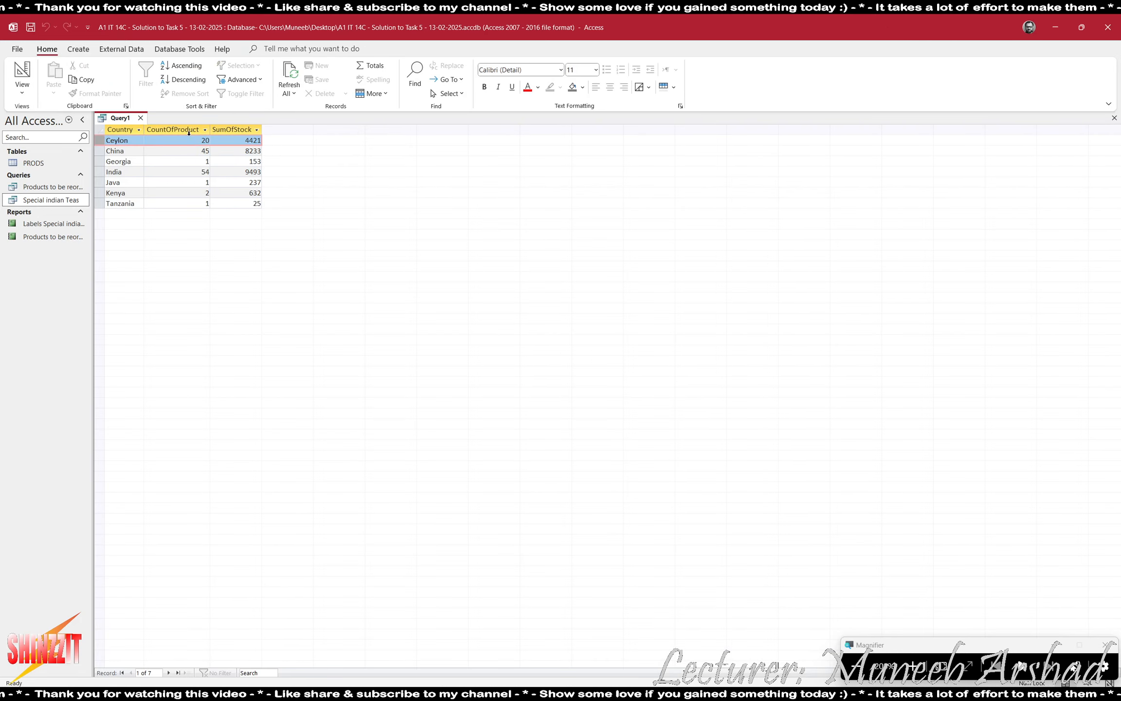
{"action": "double_click", "coordinate": [204, 140]}
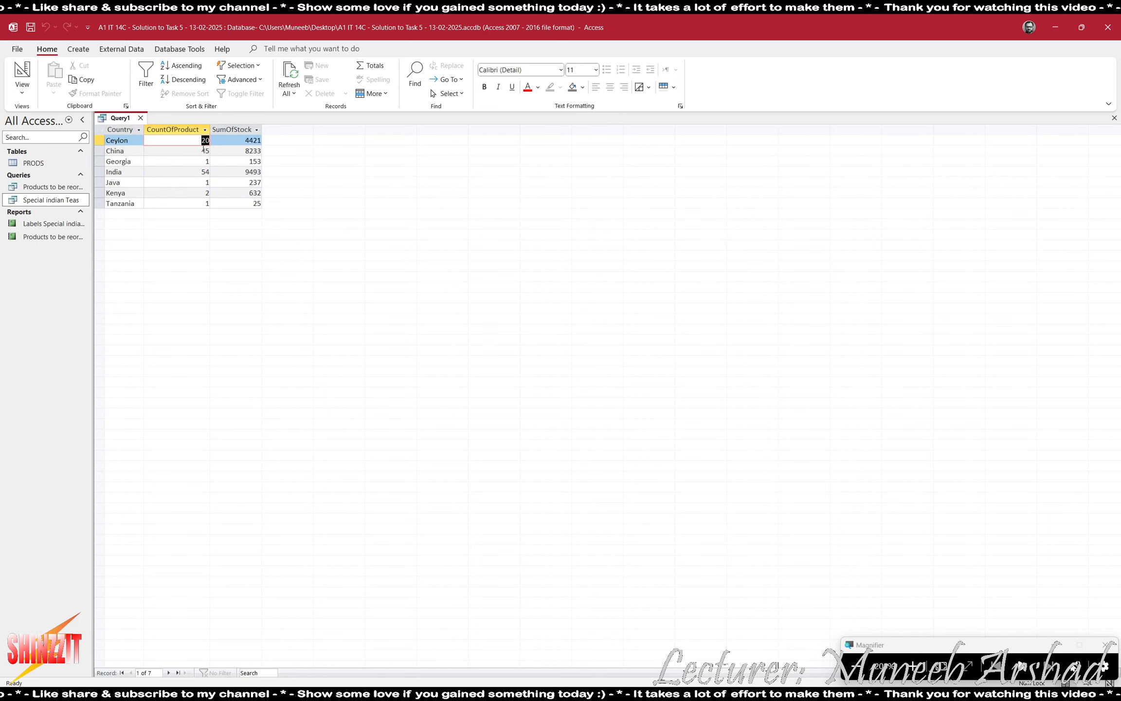
{"action": "key", "text": "Tab"}
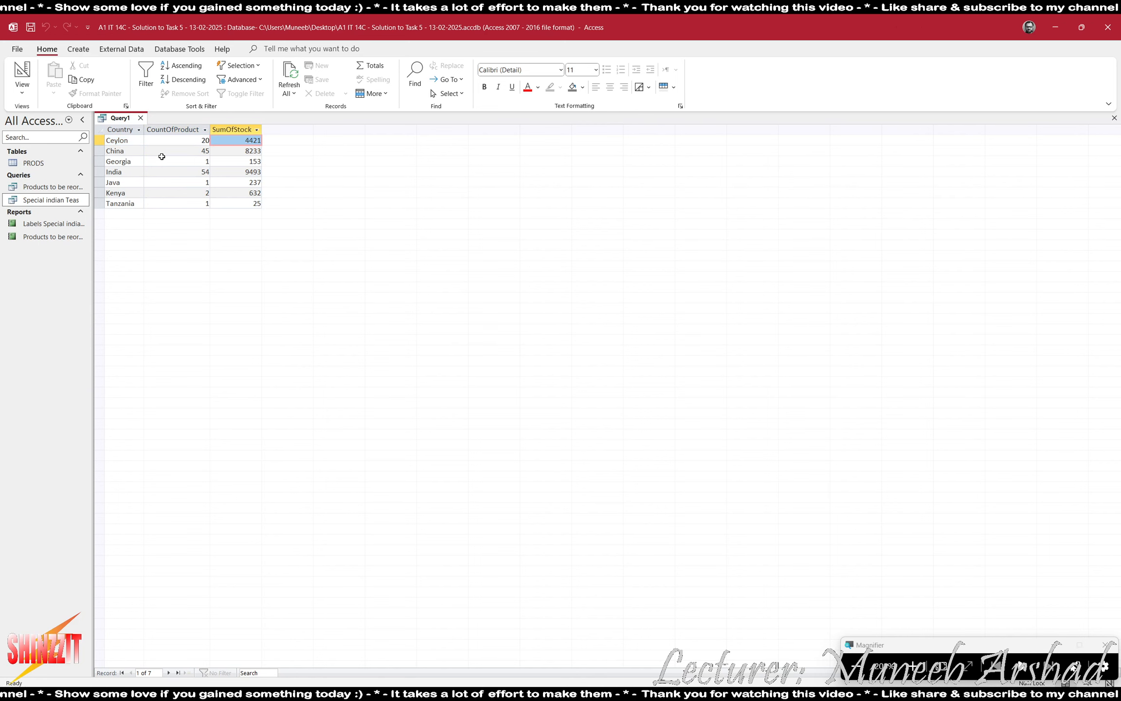
{"action": "left_click", "coordinate": [206, 152]}
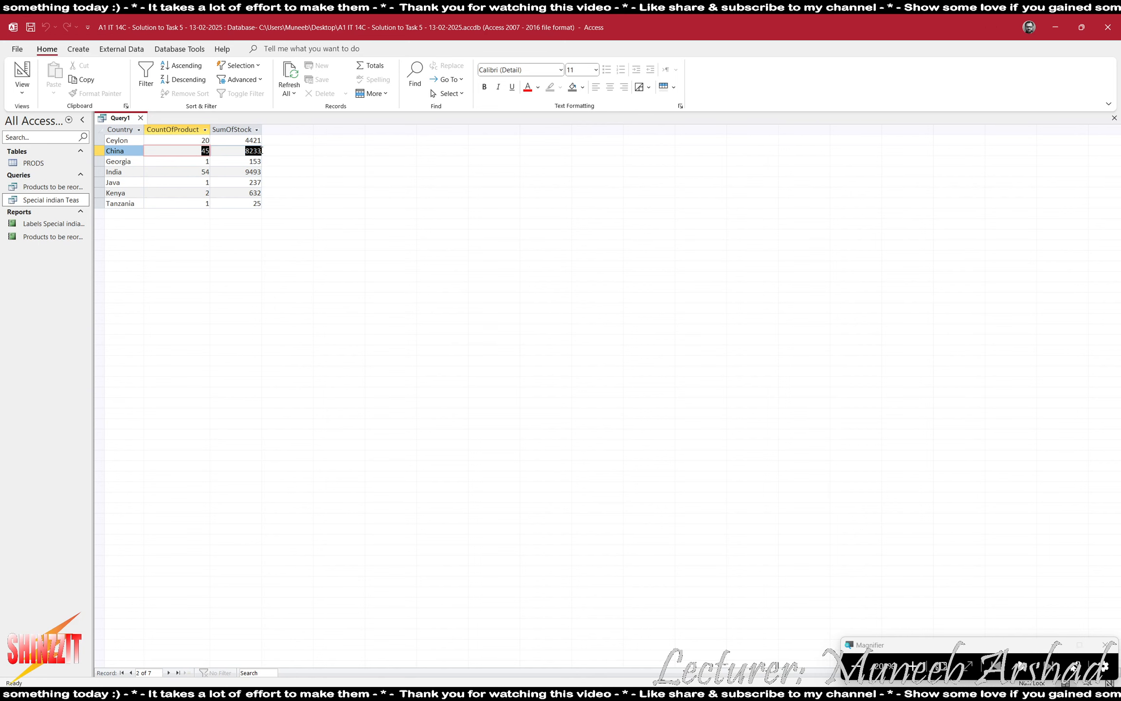
{"action": "key", "text": "Tab"}
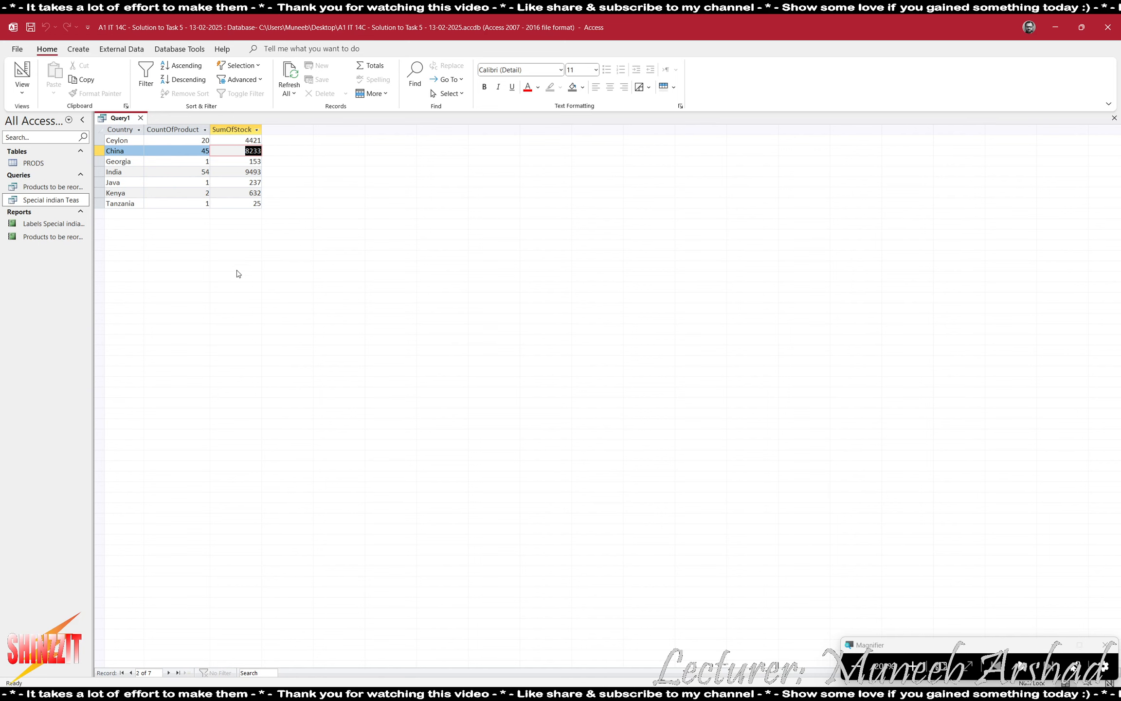
Examine Kenya's product count and stock sum, rerunning the query from Design View to recheck them.
{"action": "left_click", "coordinate": [204, 192]}
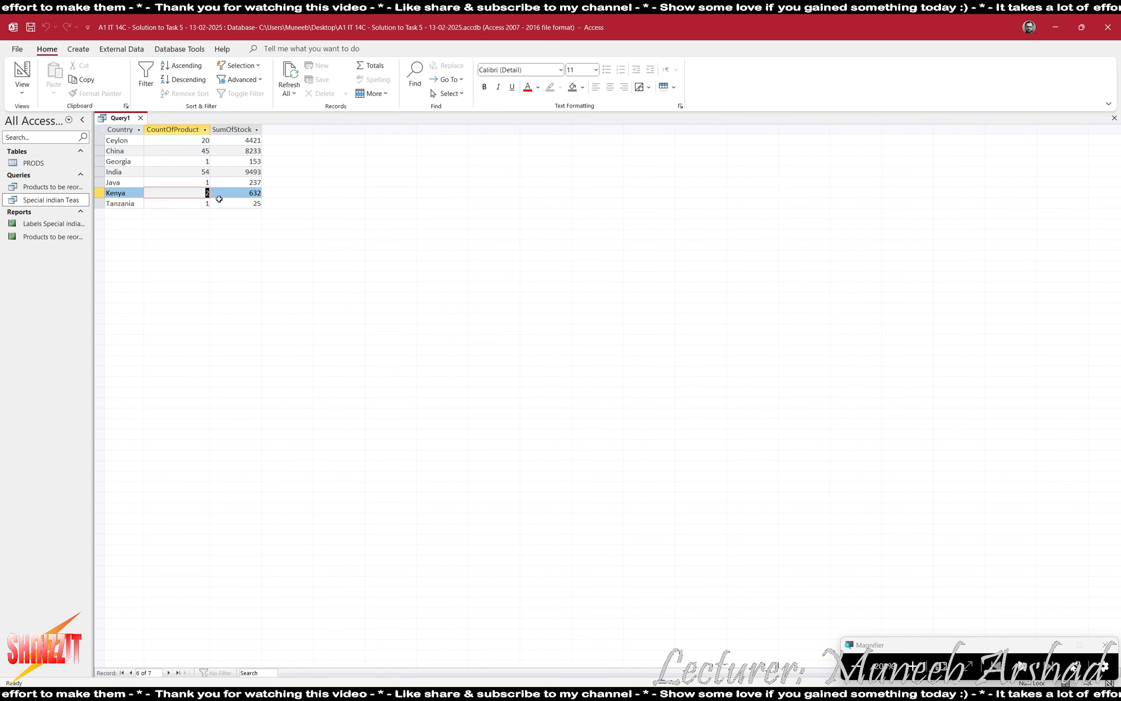
{"action": "double_click", "coordinate": [246, 193]}
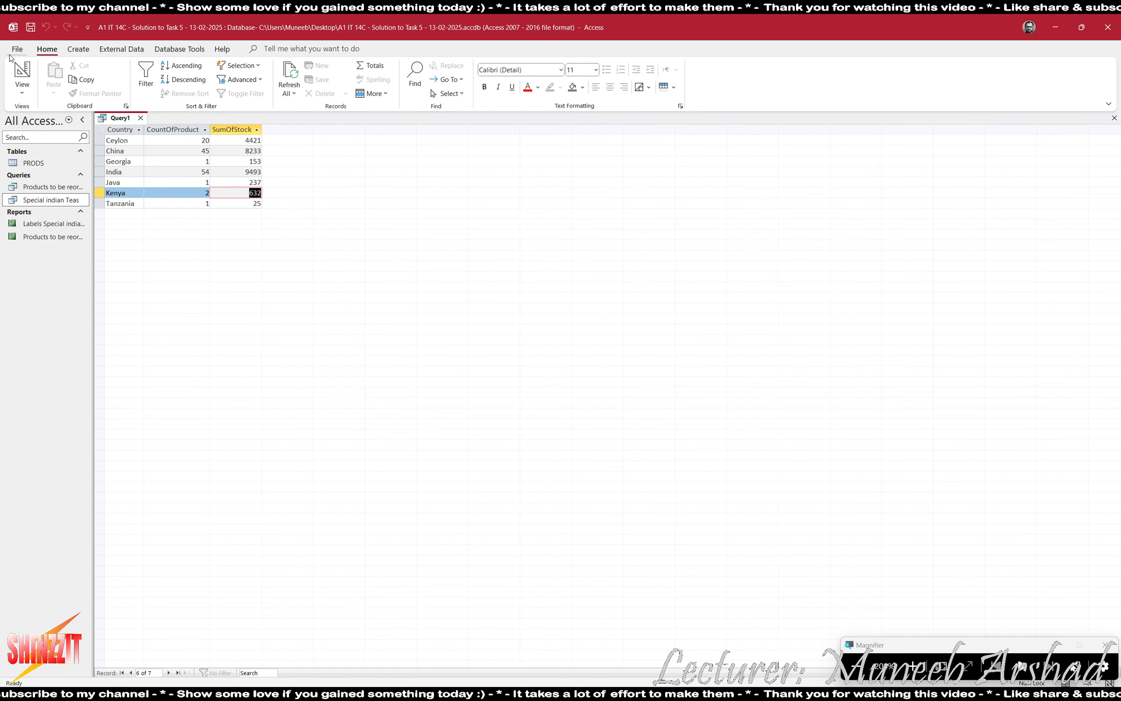
{"action": "left_click", "coordinate": [22, 72]}
{"action": "left_click", "coordinate": [48, 73]}
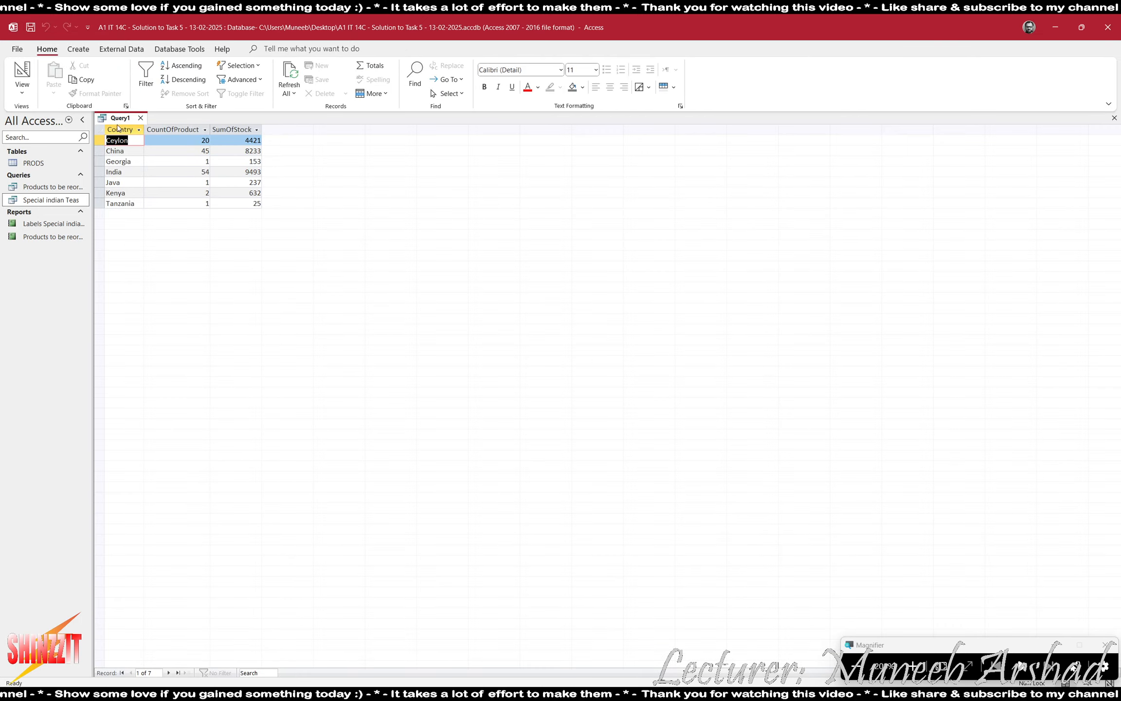
{"action": "left_click", "coordinate": [187, 190]}
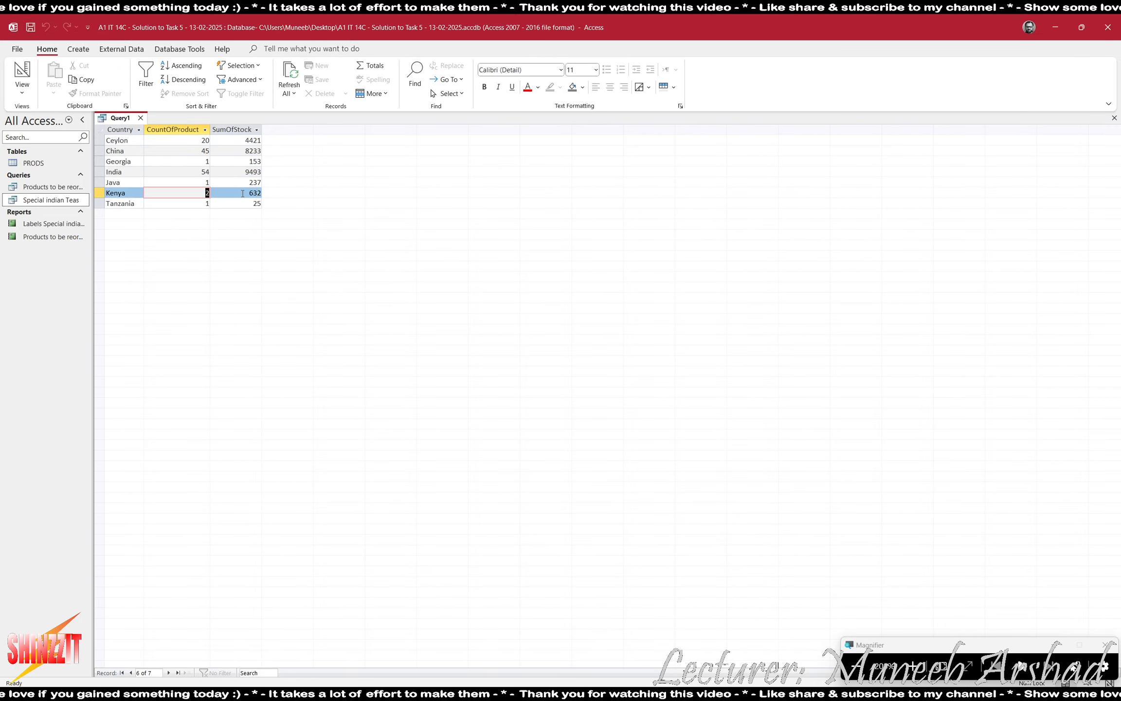
{"action": "key", "text": "Tab"}
Return to Design View, set the Product and Stock totals to Group By, and turn off the query's Totals row.
{"action": "left_click", "coordinate": [27, 75]}
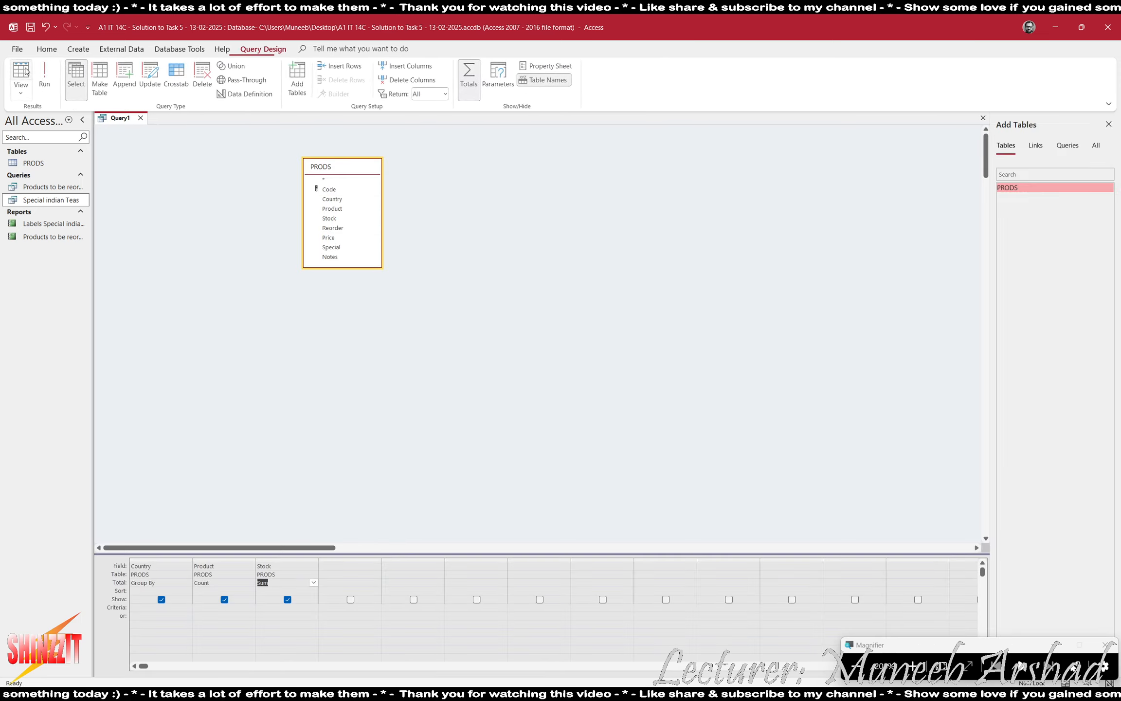
{"action": "left_click", "coordinate": [249, 583]}
{"action": "left_click", "coordinate": [214, 590]}
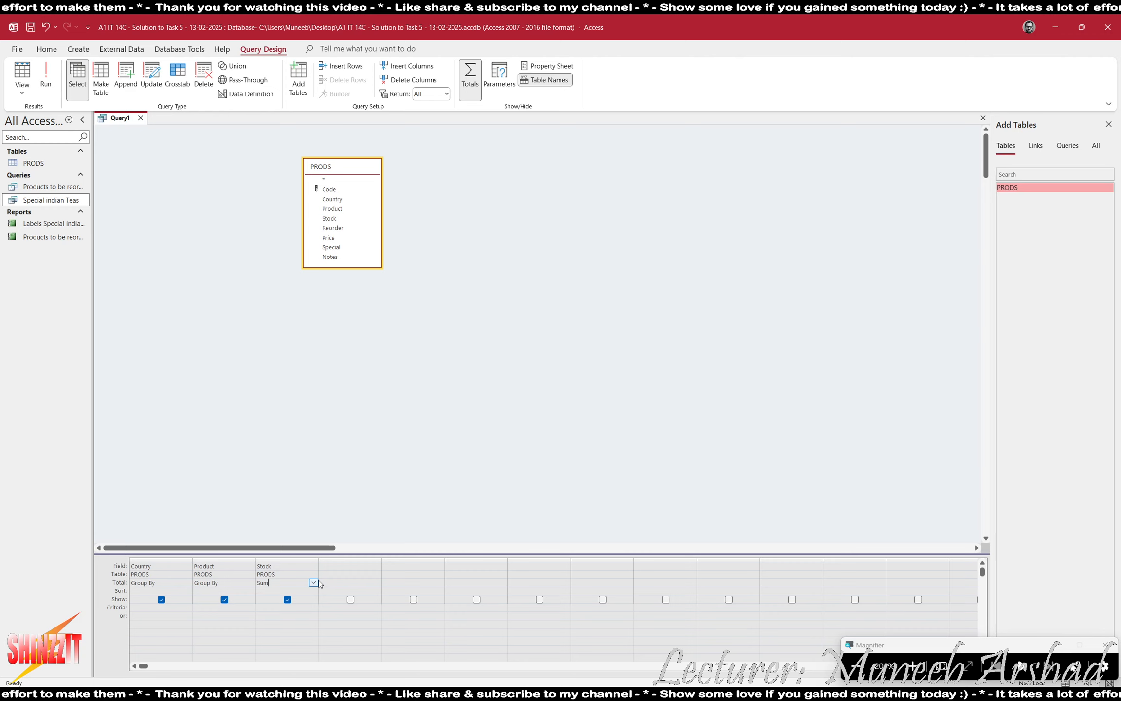
{"action": "left_click", "coordinate": [314, 582]}
{"action": "left_click", "coordinate": [307, 592]}
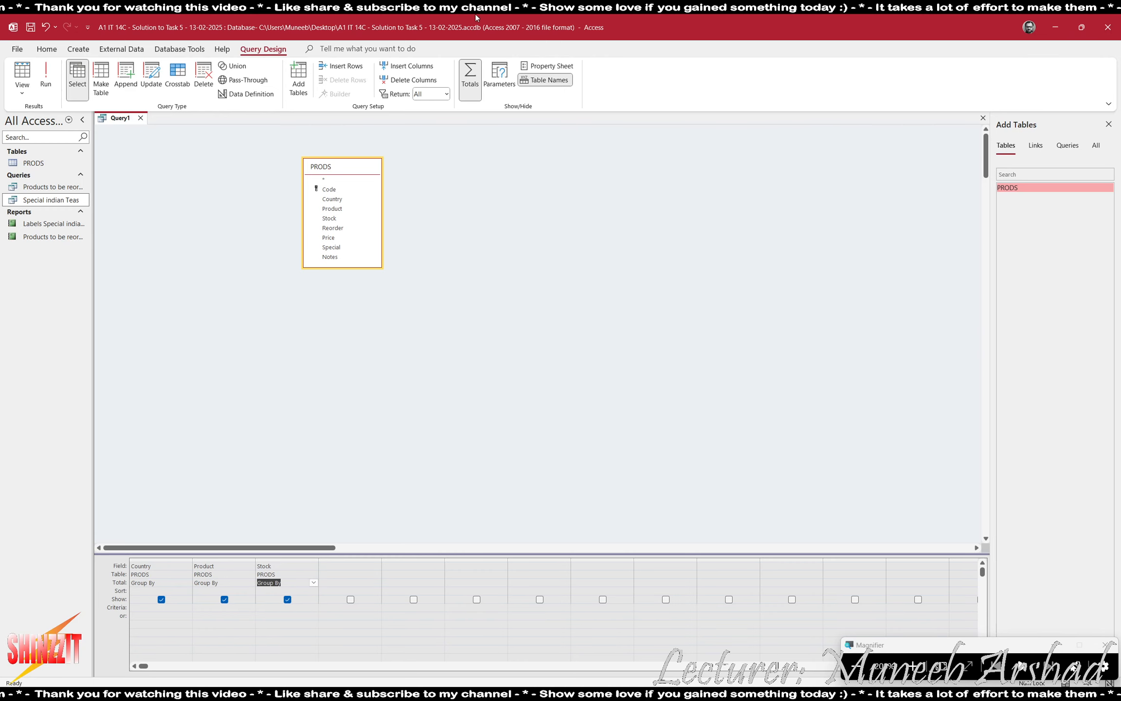
{"action": "left_click", "coordinate": [474, 86]}
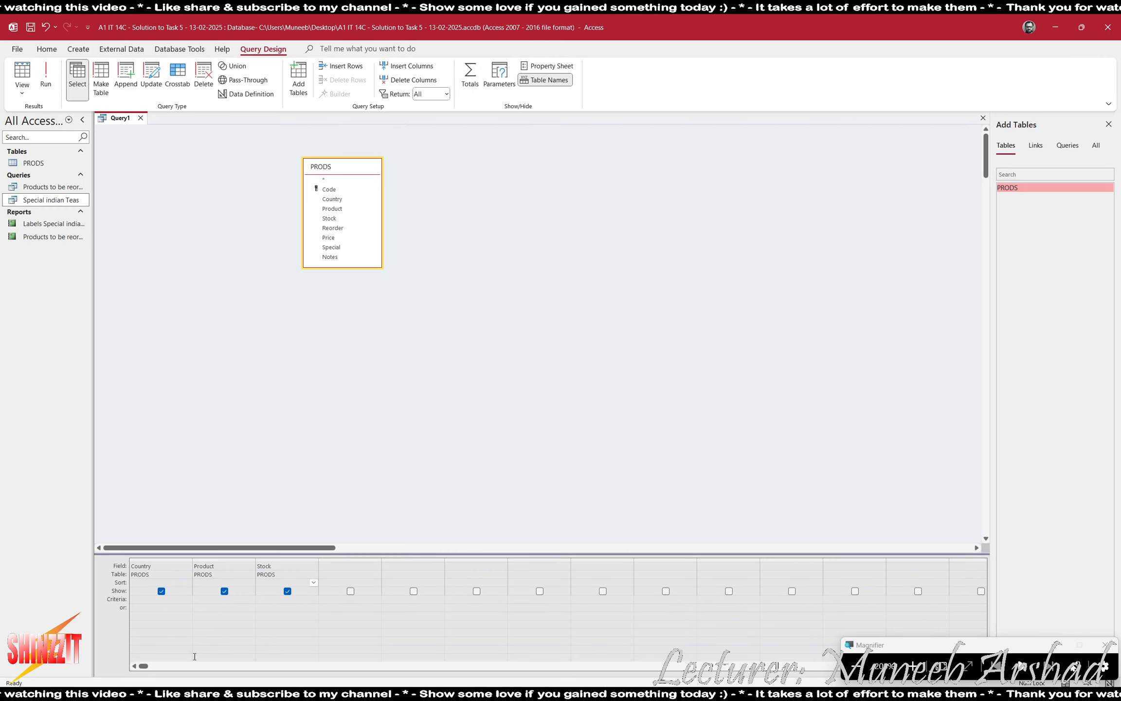
Run the query without totals, filter the Country field to Kenya only, and examine the Stock values of its individual products.
{"action": "left_click", "coordinate": [45, 78]}
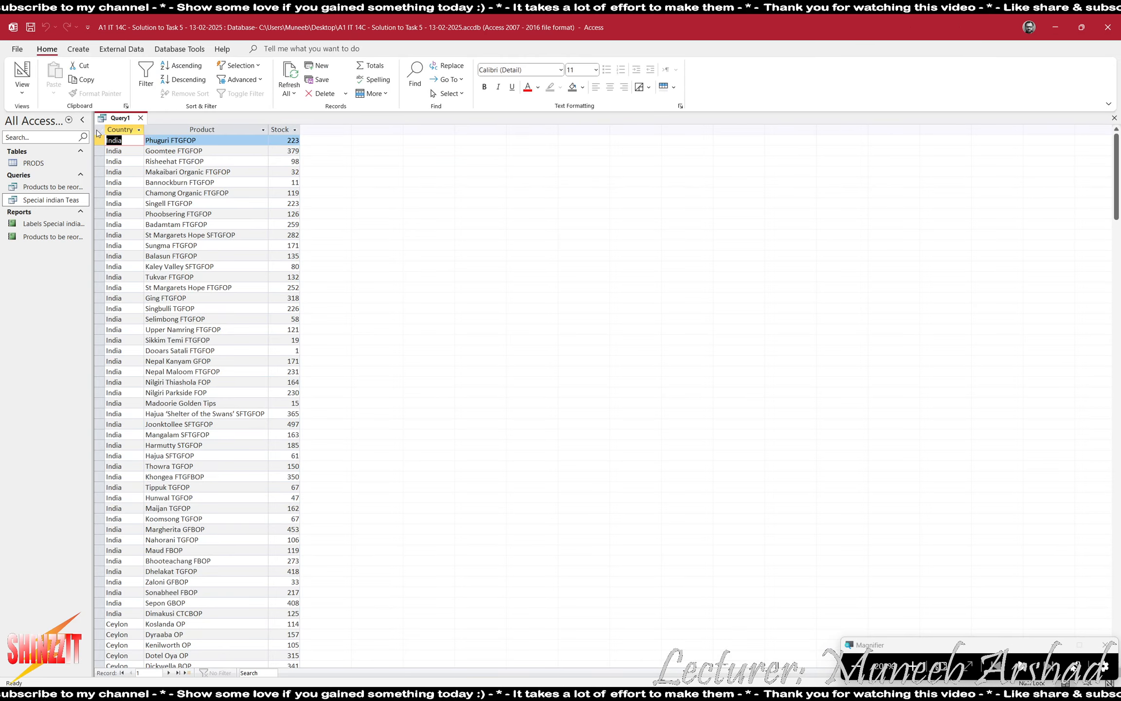
{"action": "left_click", "coordinate": [98, 129]}
{"action": "left_click", "coordinate": [140, 129]}
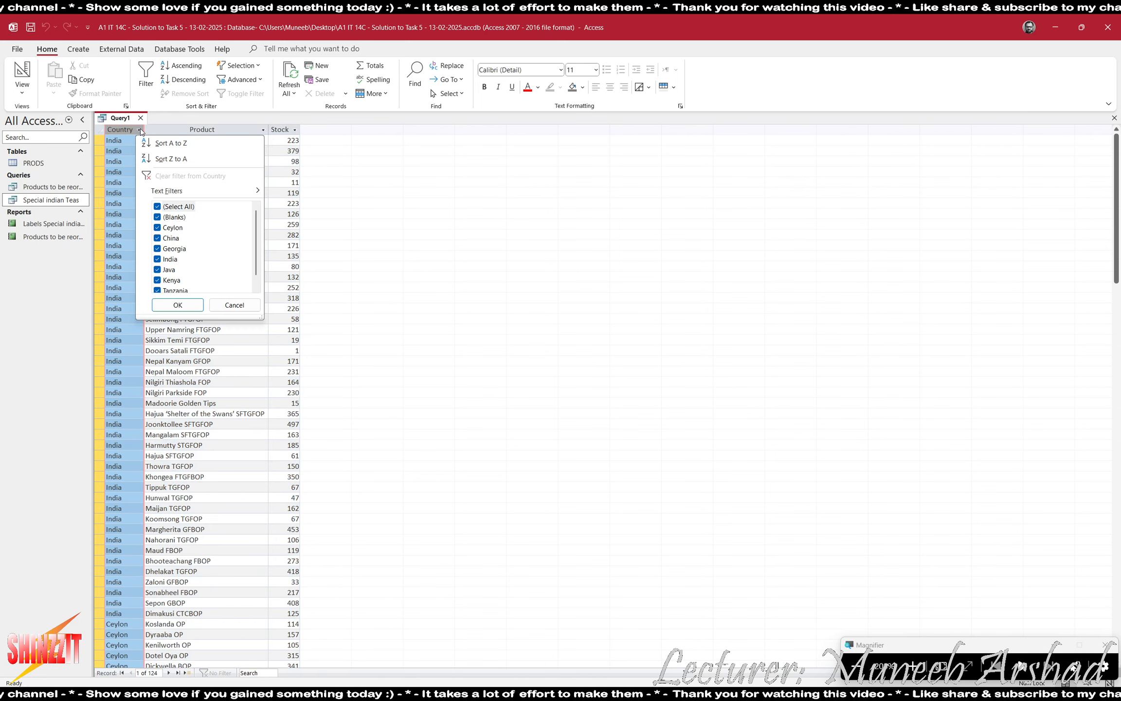
{"action": "left_click", "coordinate": [158, 207]}
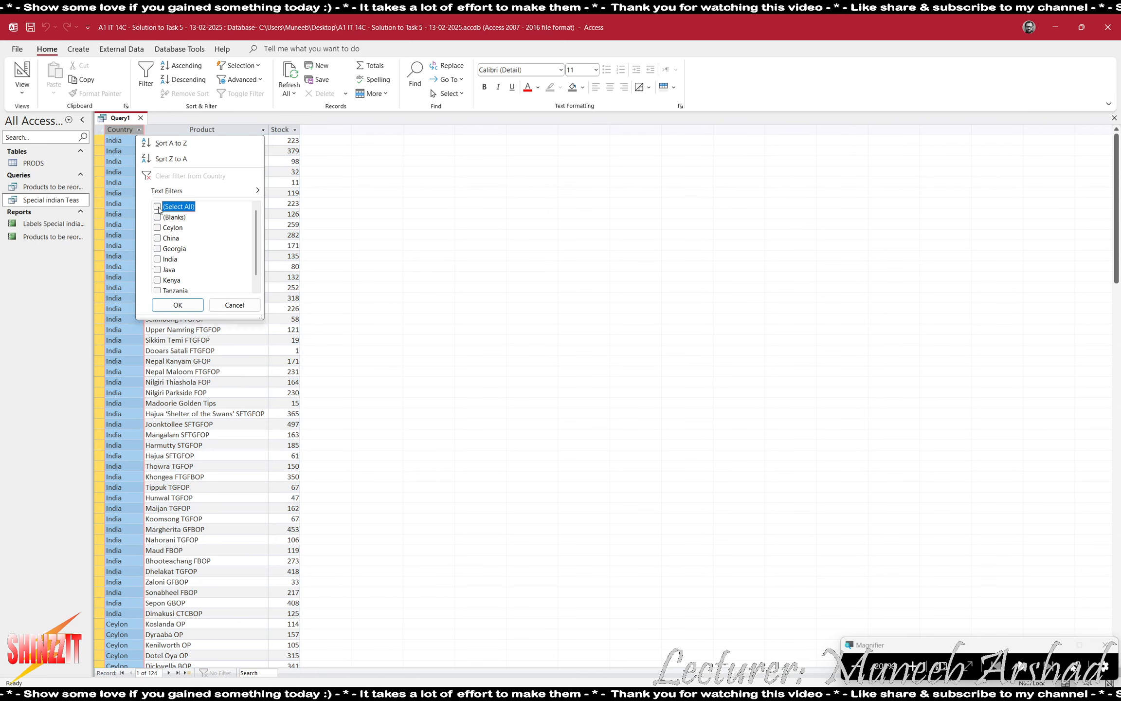
{"action": "left_click", "coordinate": [164, 304]}
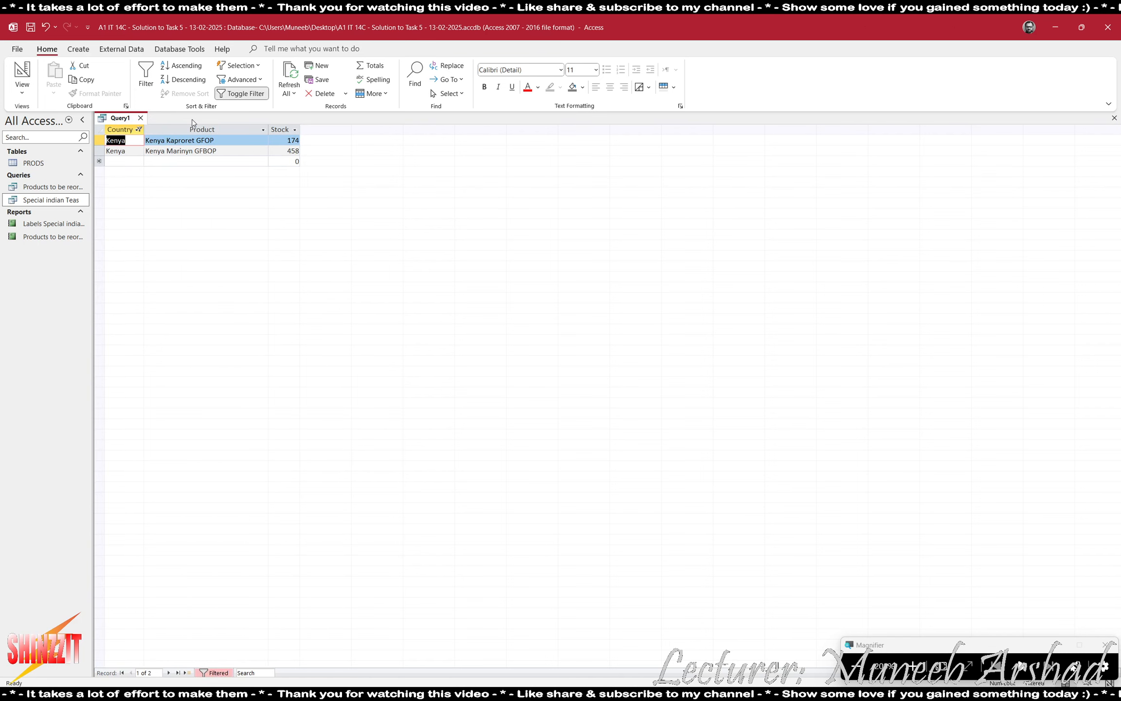
{"action": "double_click", "coordinate": [287, 139]}
{"action": "double_click", "coordinate": [298, 151]}
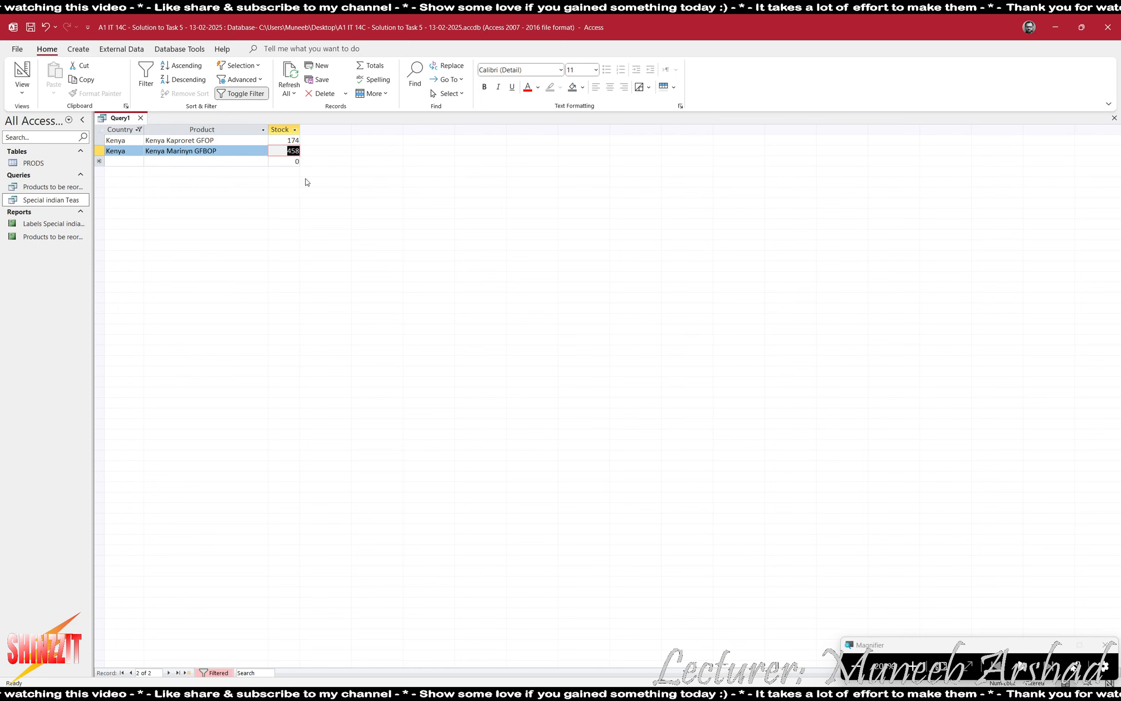
Turn the Totals row back on in Design View, with Product set to Count and Stock set to Sum.
{"action": "left_click", "coordinate": [22, 73]}
{"action": "left_click", "coordinate": [470, 77]}
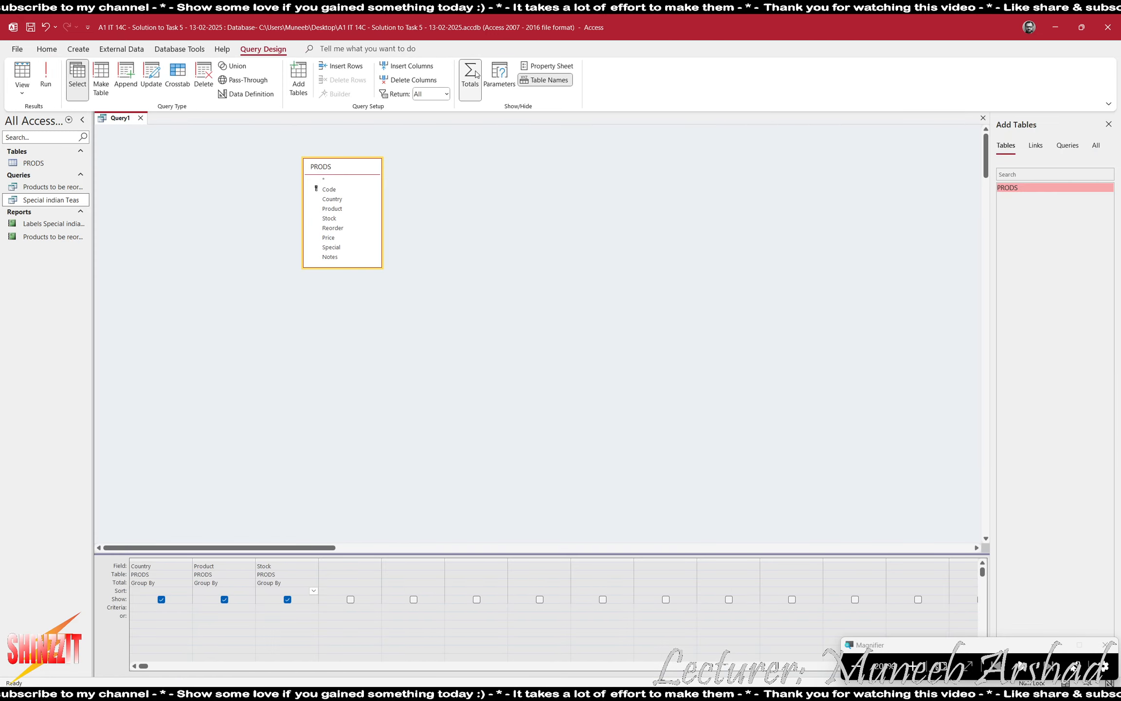
{"action": "left_click", "coordinate": [250, 583]}
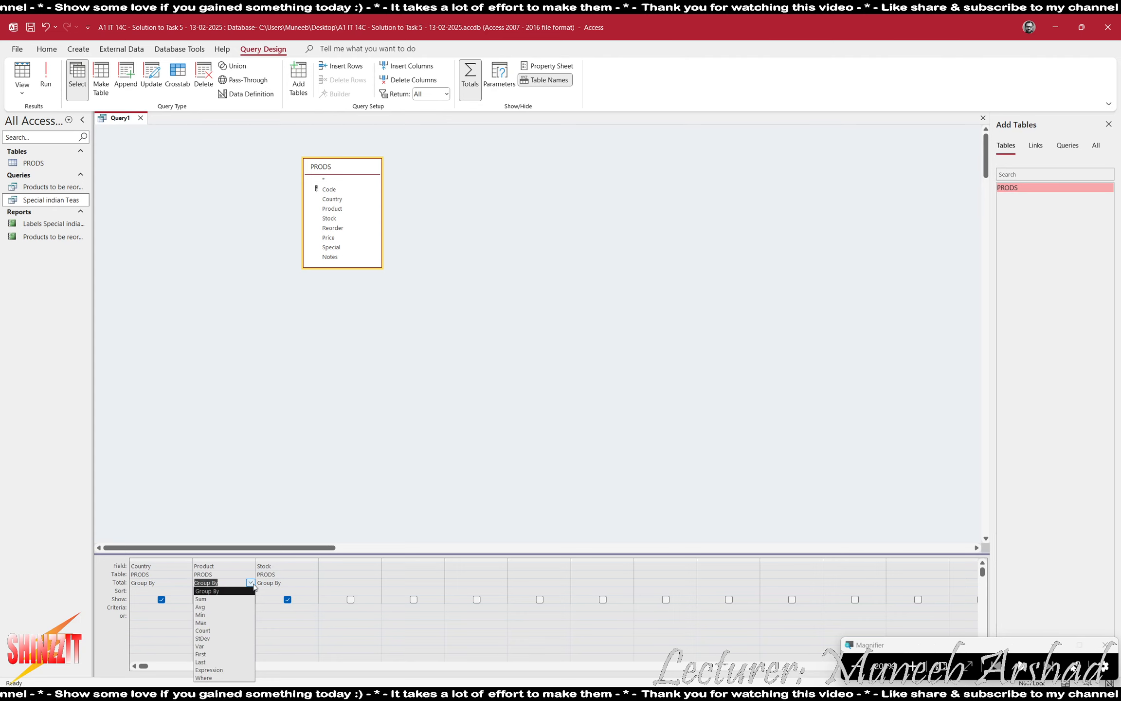
{"action": "left_click", "coordinate": [219, 631]}
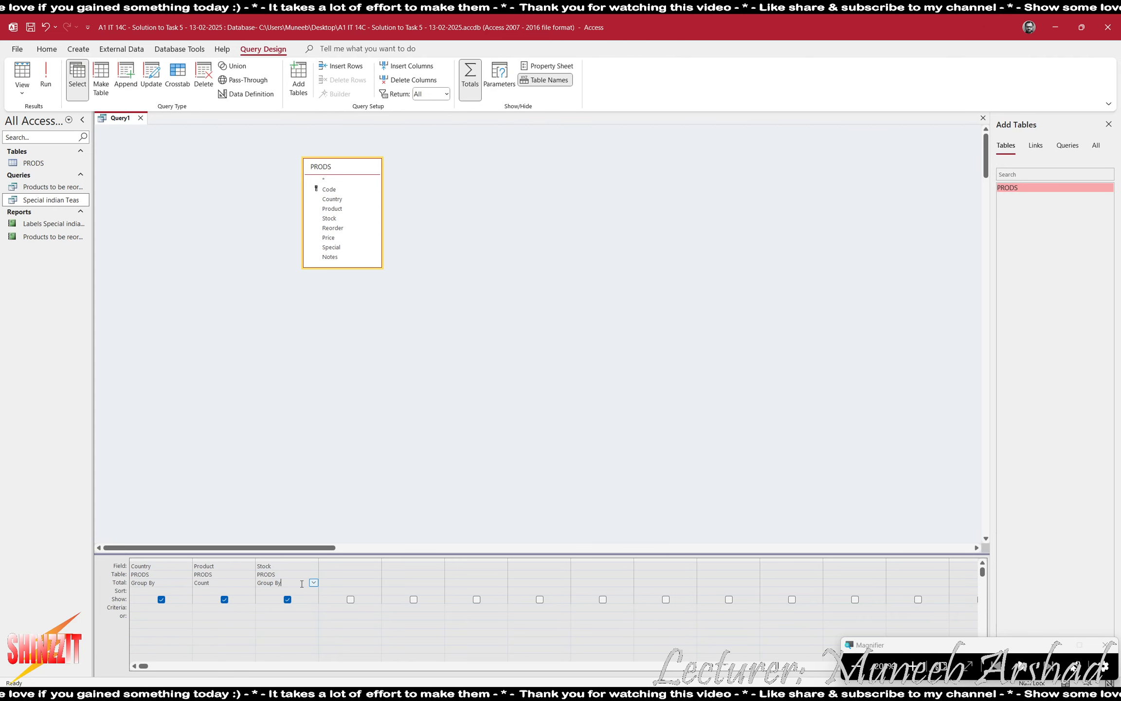
{"action": "left_click", "coordinate": [314, 582]}
{"action": "left_click", "coordinate": [298, 599]}
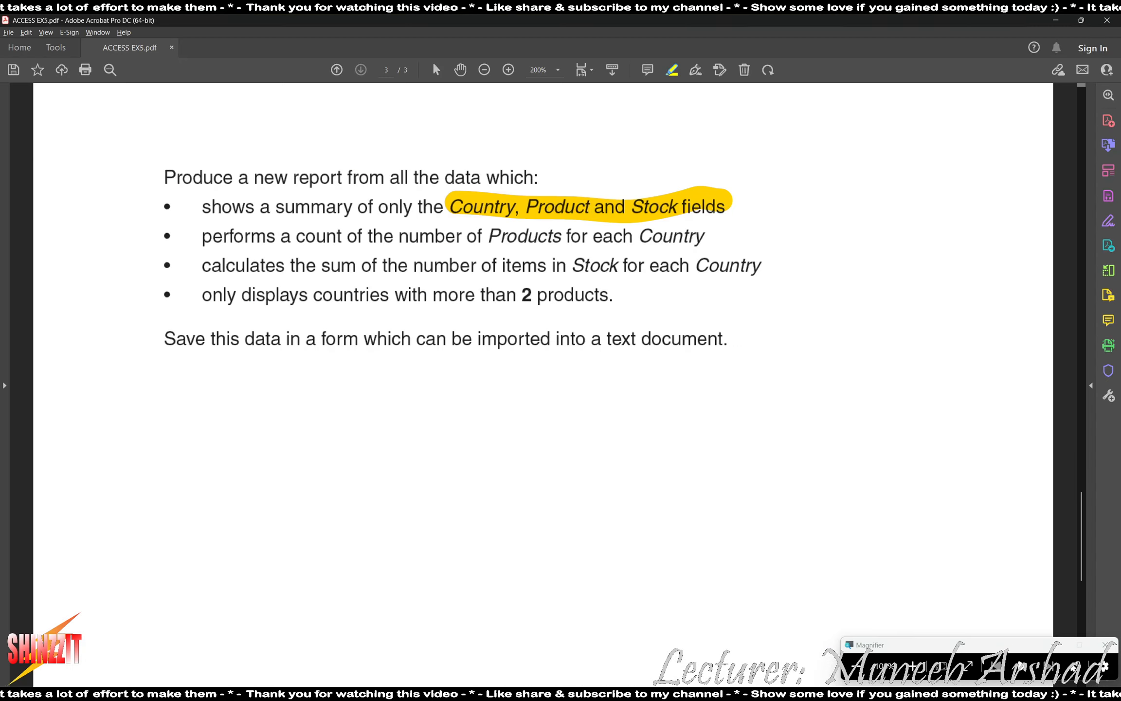
Switch to ACCESS EX5.pdf in Acrobat and highlight the requirements to count Products and sum Stock for each Country.
{"action": "key", "text": "alt+Tab"}
{"action": "mouse_move", "coordinate": [197, 237]}
{"action": "left_mouse_down"}
{"action": "mouse_move", "coordinate": [397, 246]}
{"action": "mouse_move", "coordinate": [572, 229]}
{"action": "mouse_move", "coordinate": [669, 237]}
{"action": "left_mouse_up"}
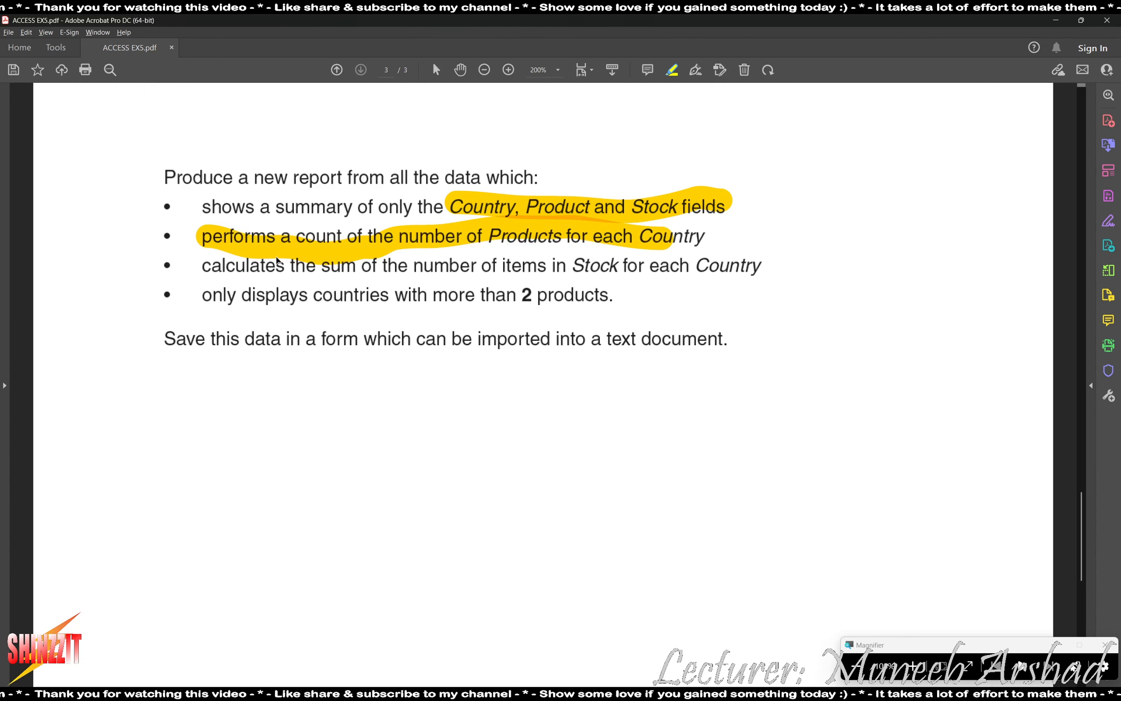
{"action": "left_click_drag", "start_coordinate": [227, 267], "coordinate": [766, 274]}
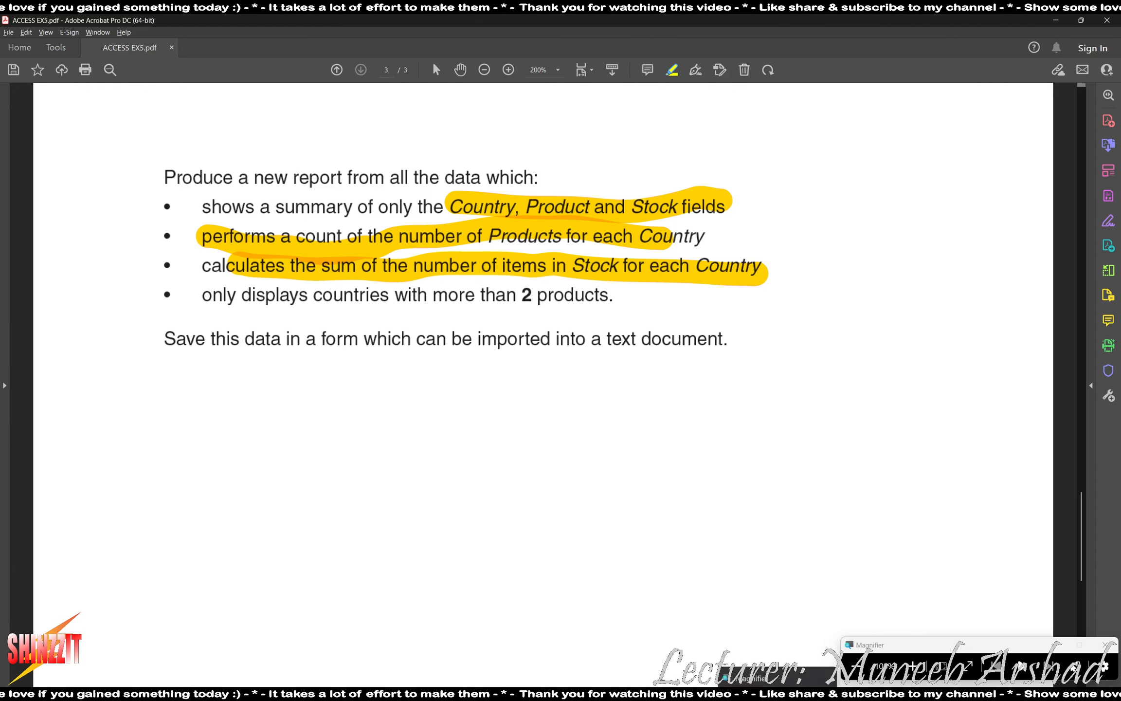
Switch back to Access, enter the criterion >2 for the Product count, and run the query to review the countries.
{"action": "left_click", "coordinate": [908, 678]}
{"action": "left_click", "coordinate": [907, 674]}
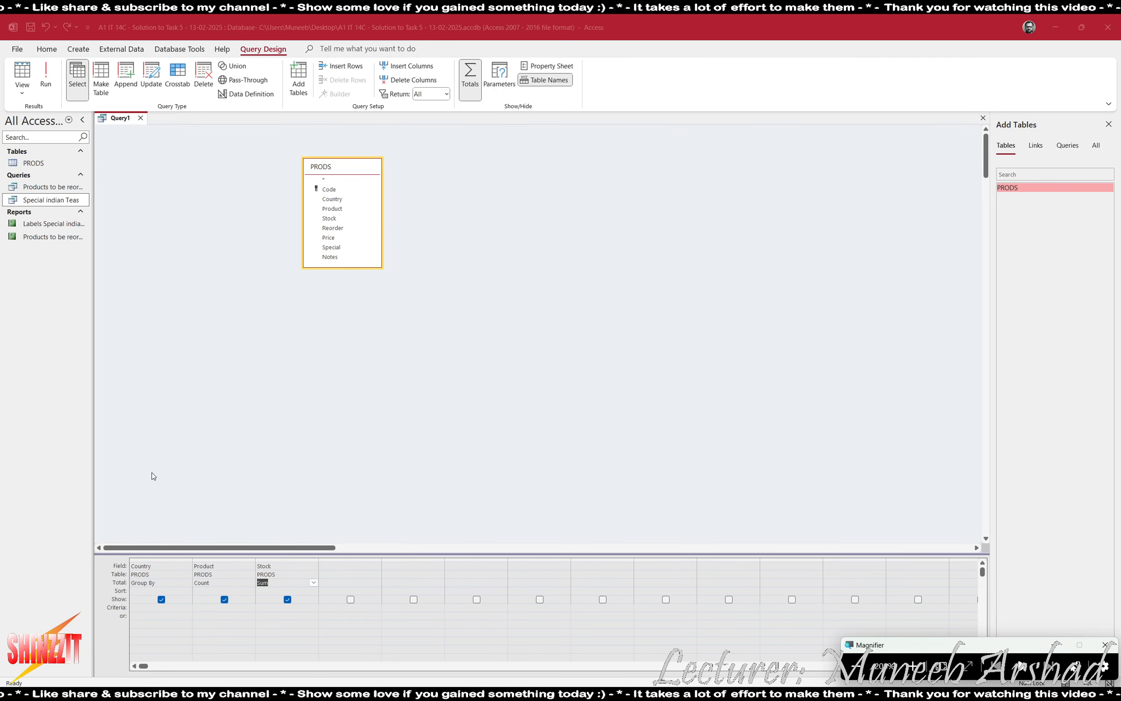
{"action": "left_click", "coordinate": [204, 606]}
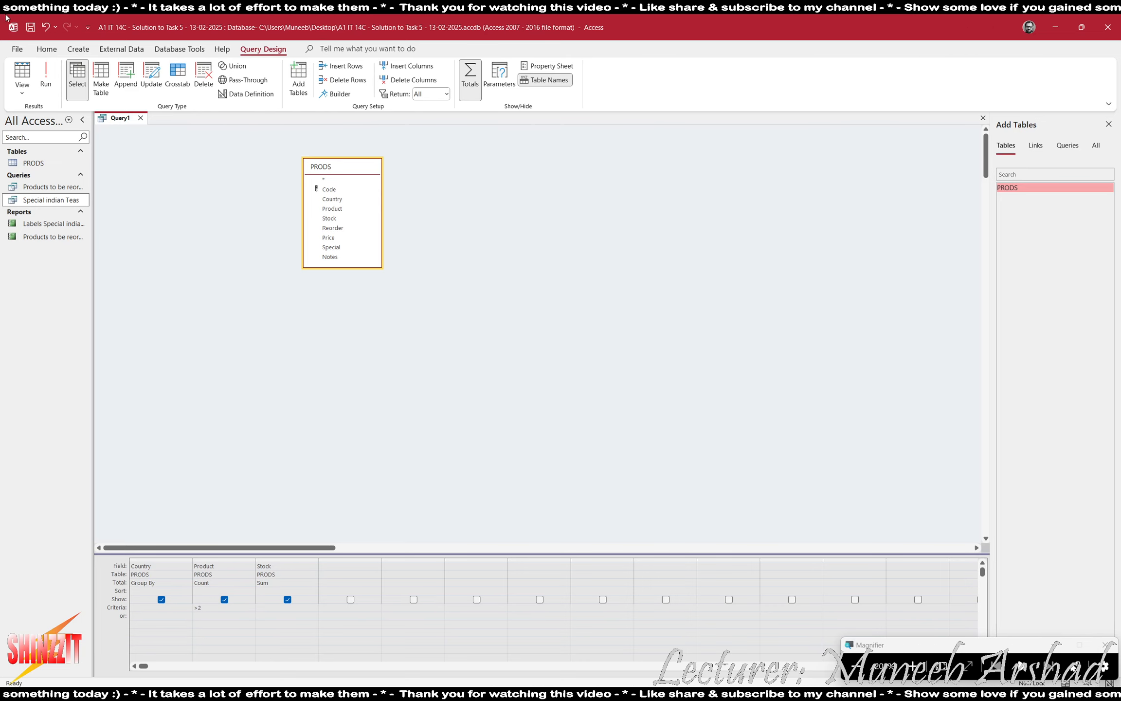
{"action": "left_click", "coordinate": [46, 84]}
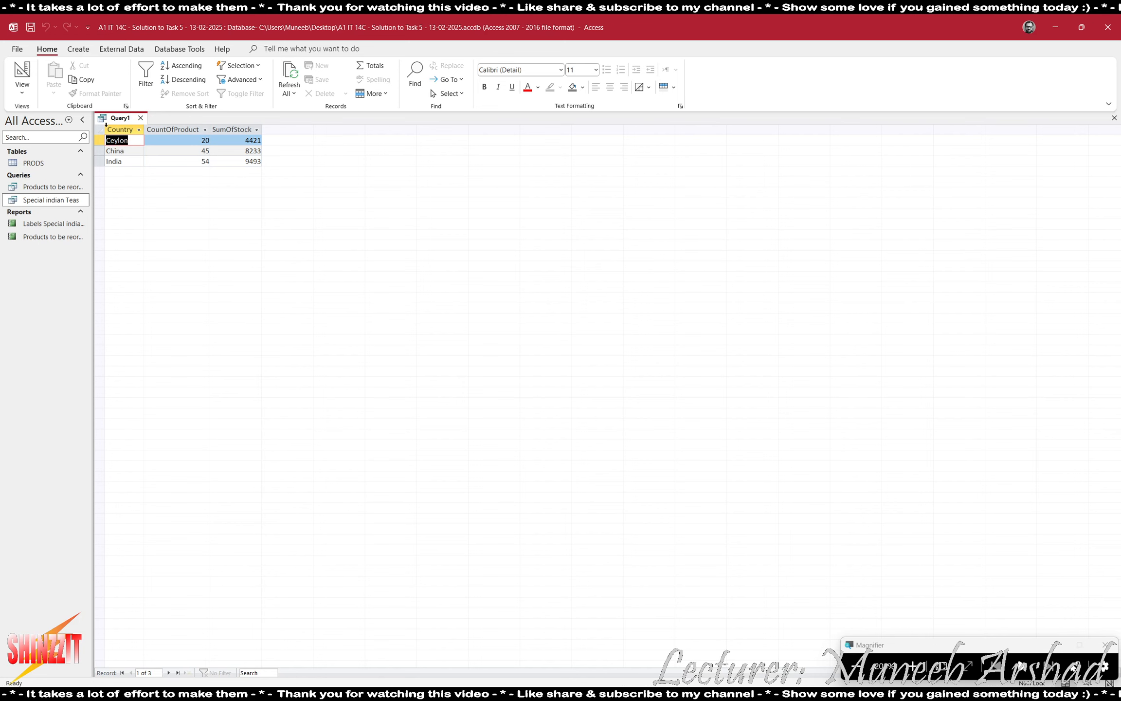
{"action": "left_click_drag", "start_coordinate": [96, 140], "coordinate": [99, 162]}
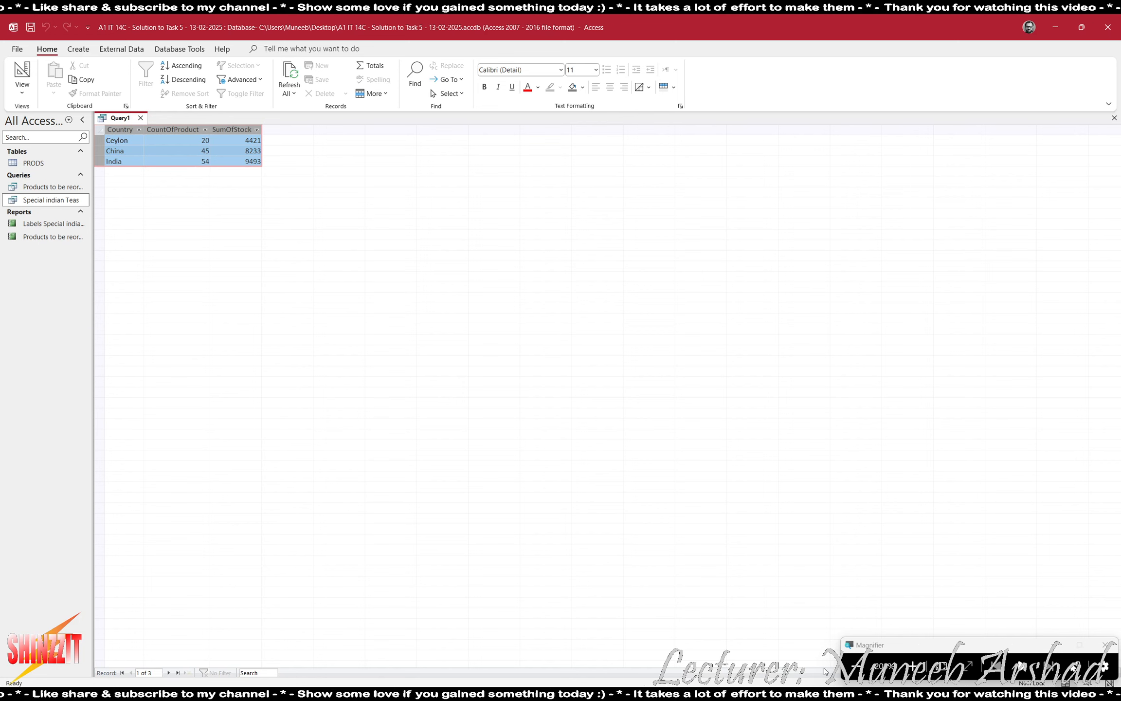
Close the query and save it with the name Extract.
{"action": "left_click", "coordinate": [857, 672]}
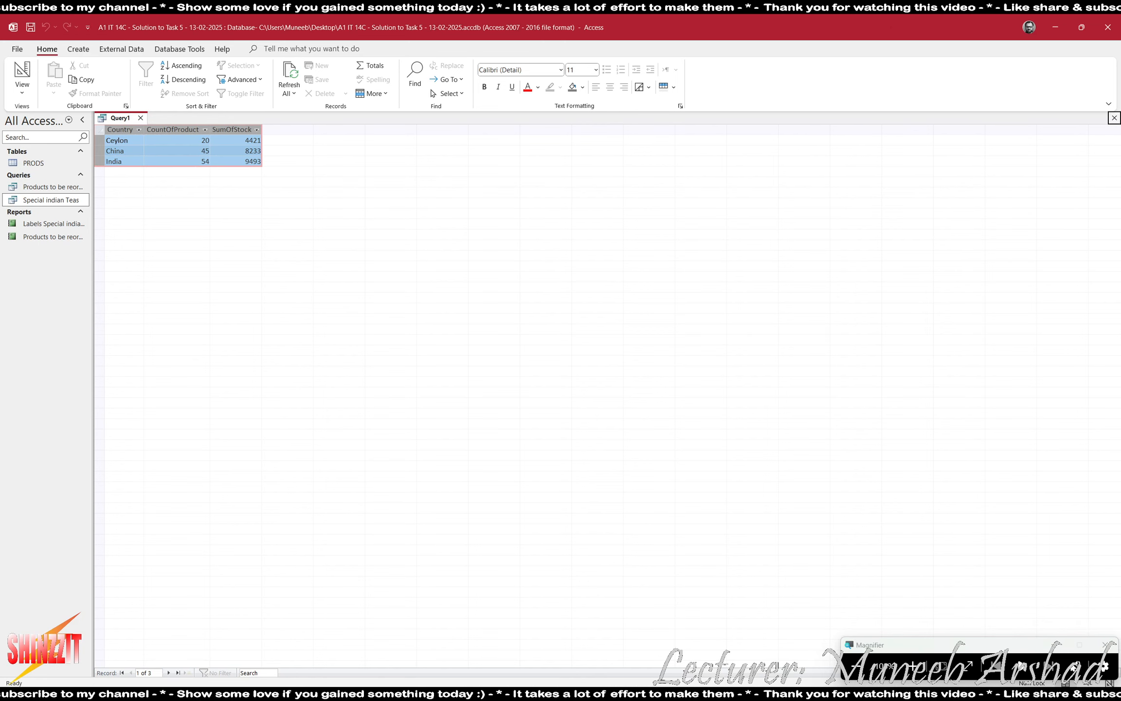
{"action": "left_click", "coordinate": [1114, 118]}
{"action": "left_click", "coordinate": [523, 388]}
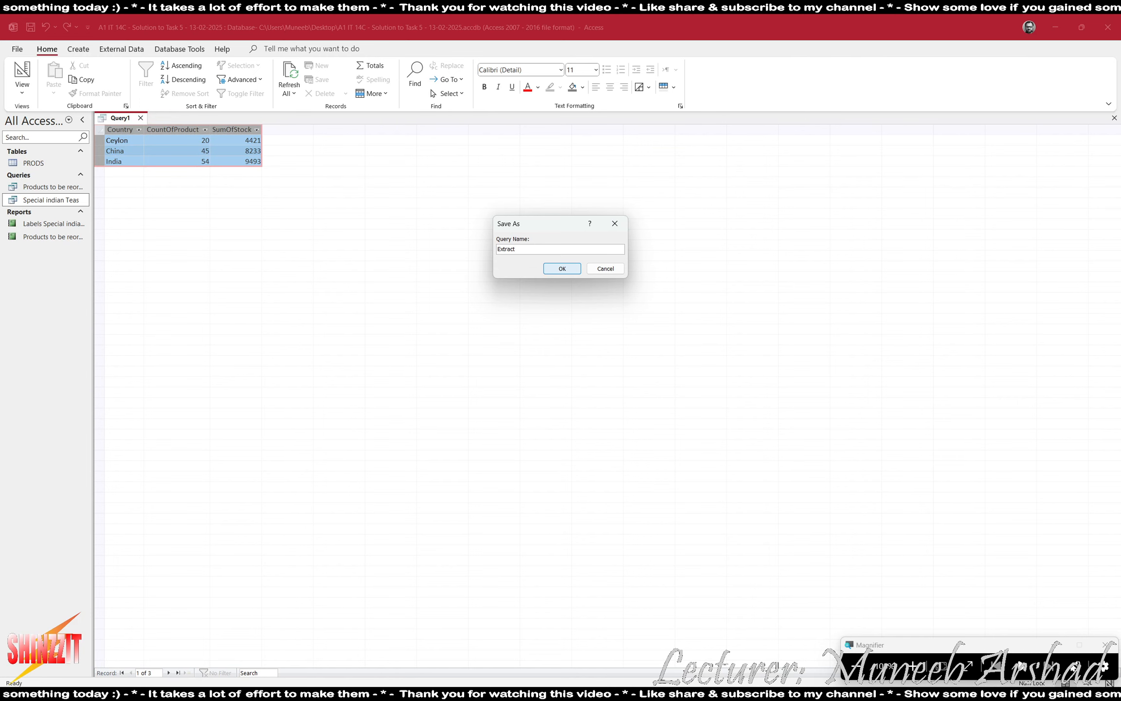
{"action": "left_click", "coordinate": [563, 272]}
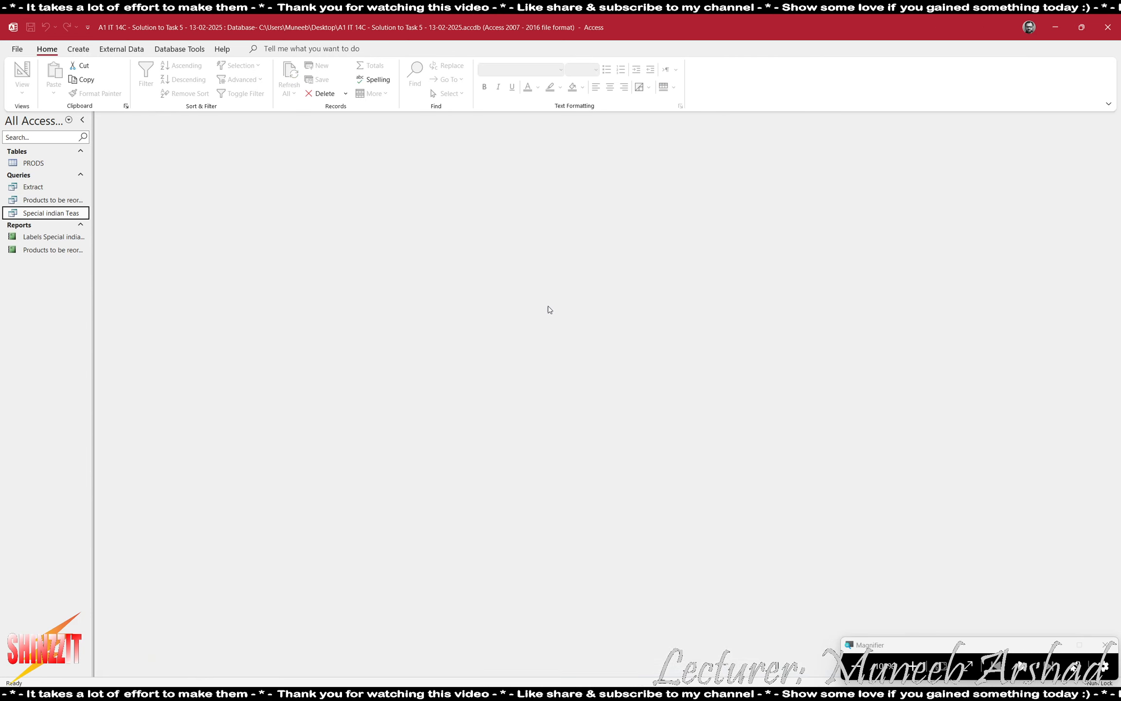
{"action": "left_click", "coordinate": [911, 665]}
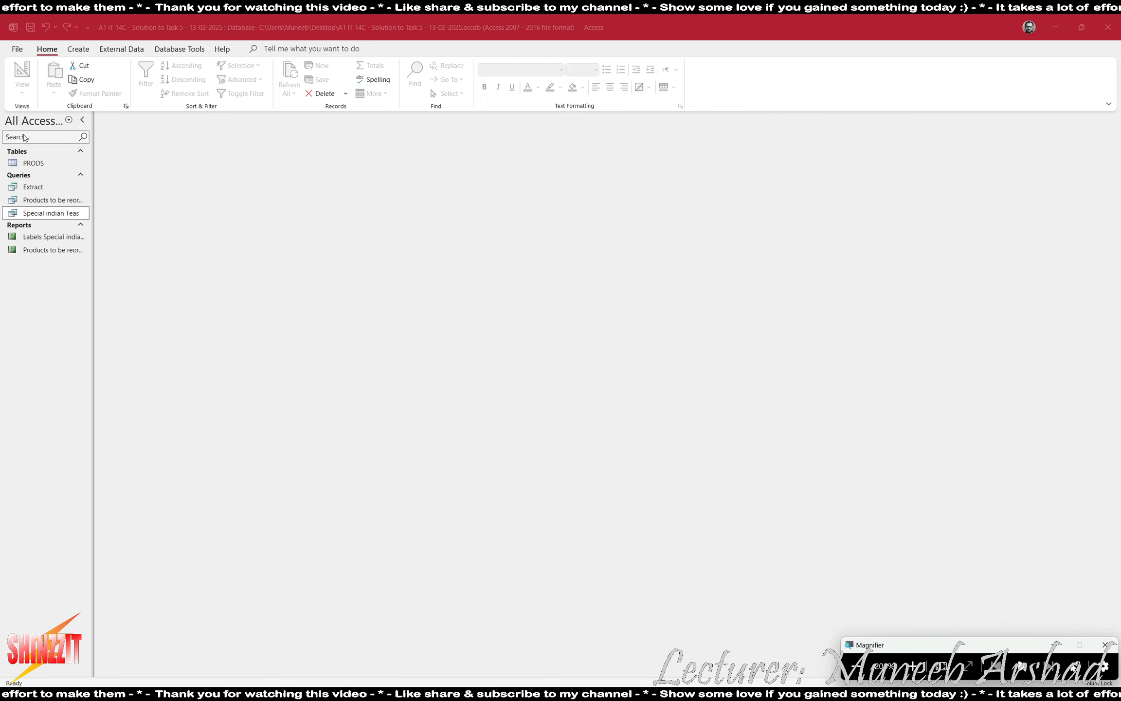
{"action": "left_click", "coordinate": [34, 186]}
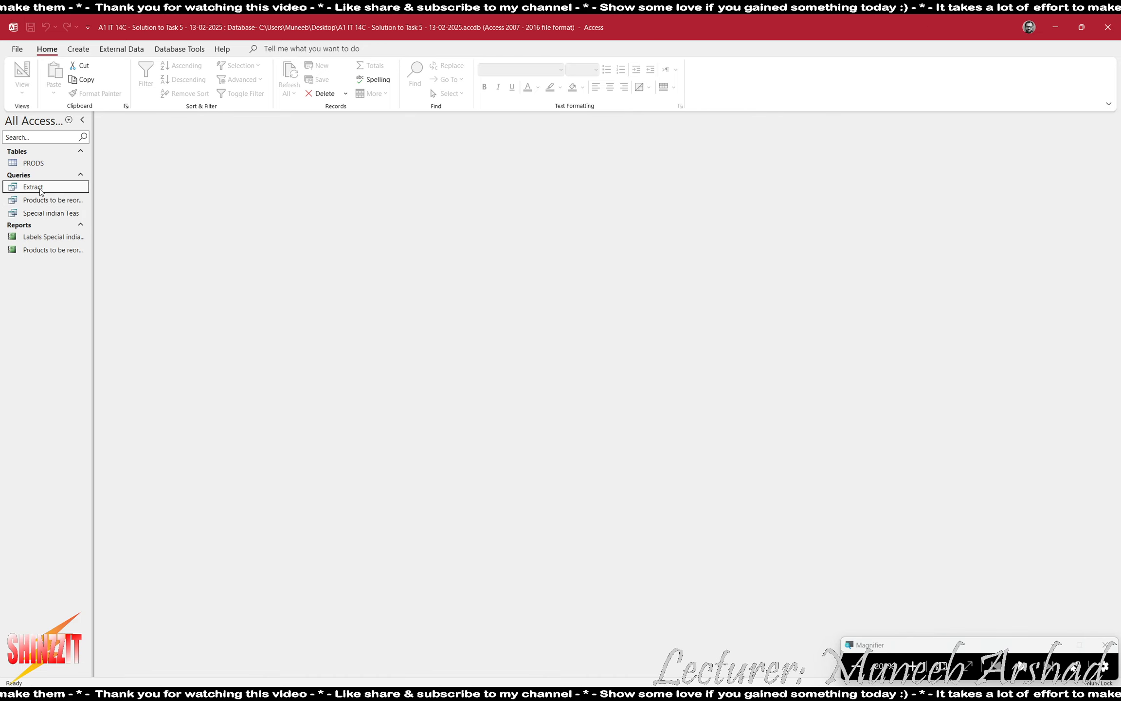
{"action": "left_click", "coordinate": [122, 50]}
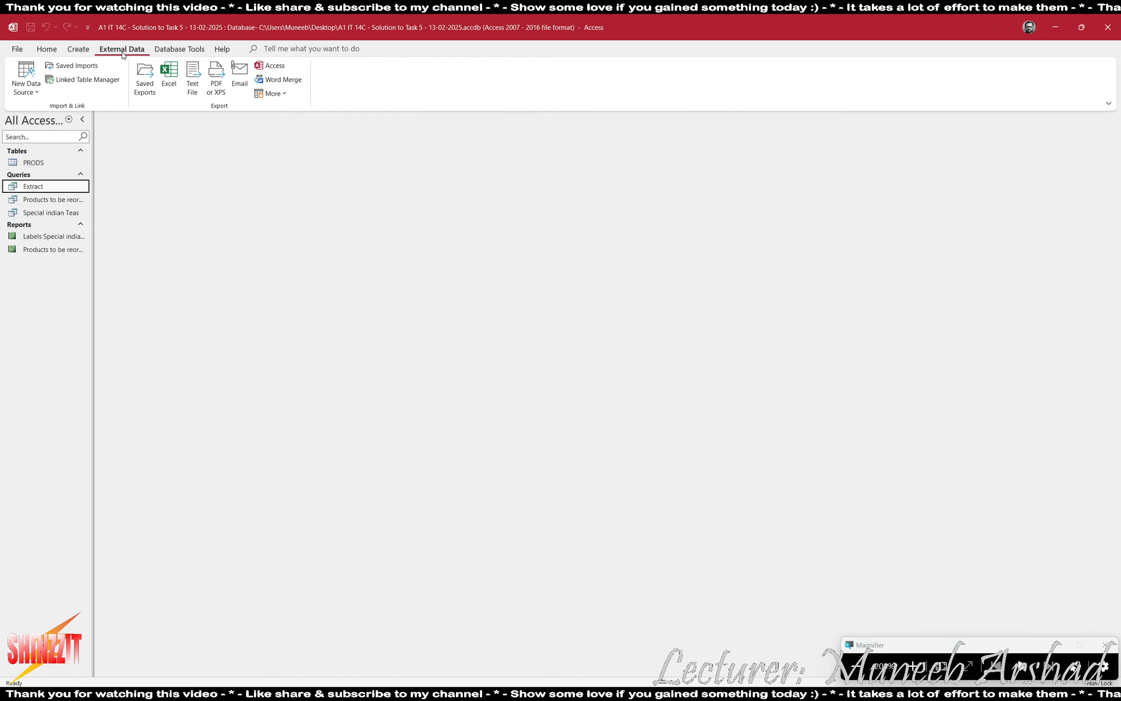
{"action": "left_click", "coordinate": [170, 80]}
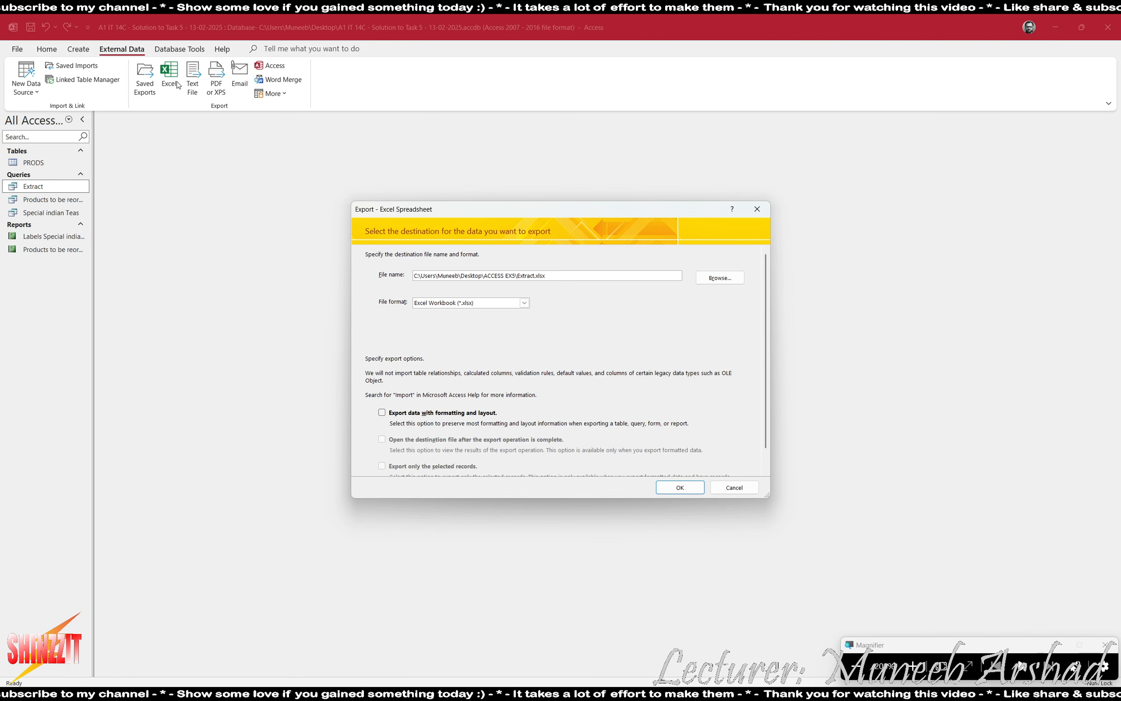
{"action": "key", "text": "Escape"}
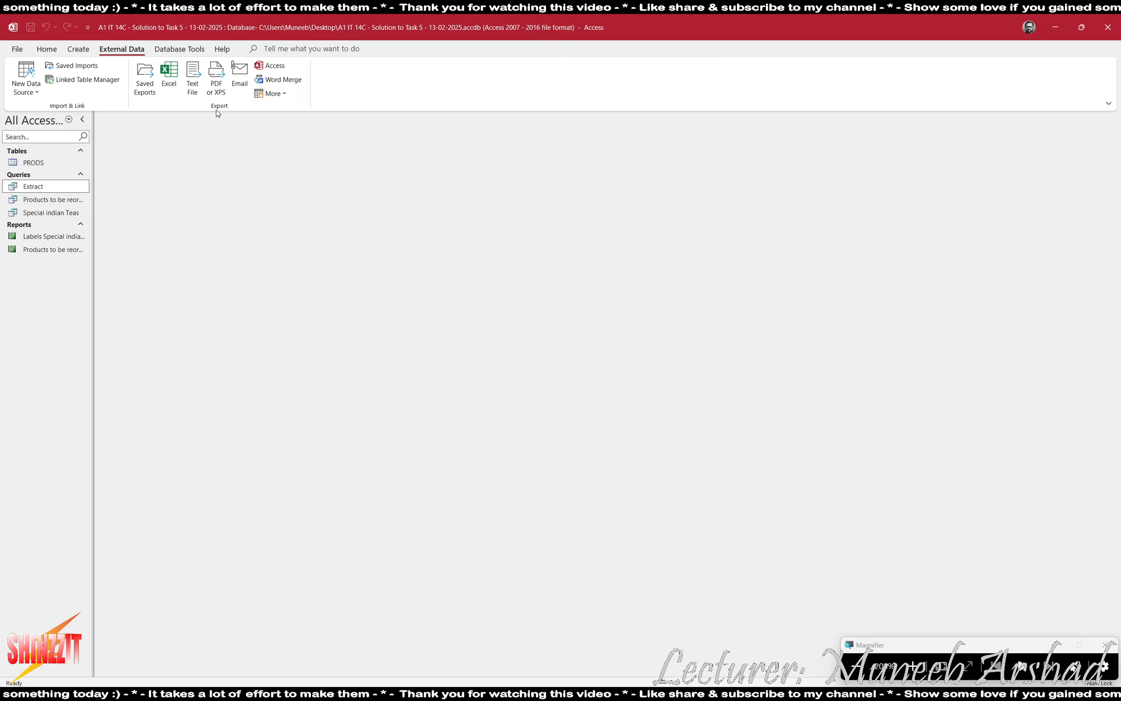
{"action": "left_click", "coordinate": [216, 78]}
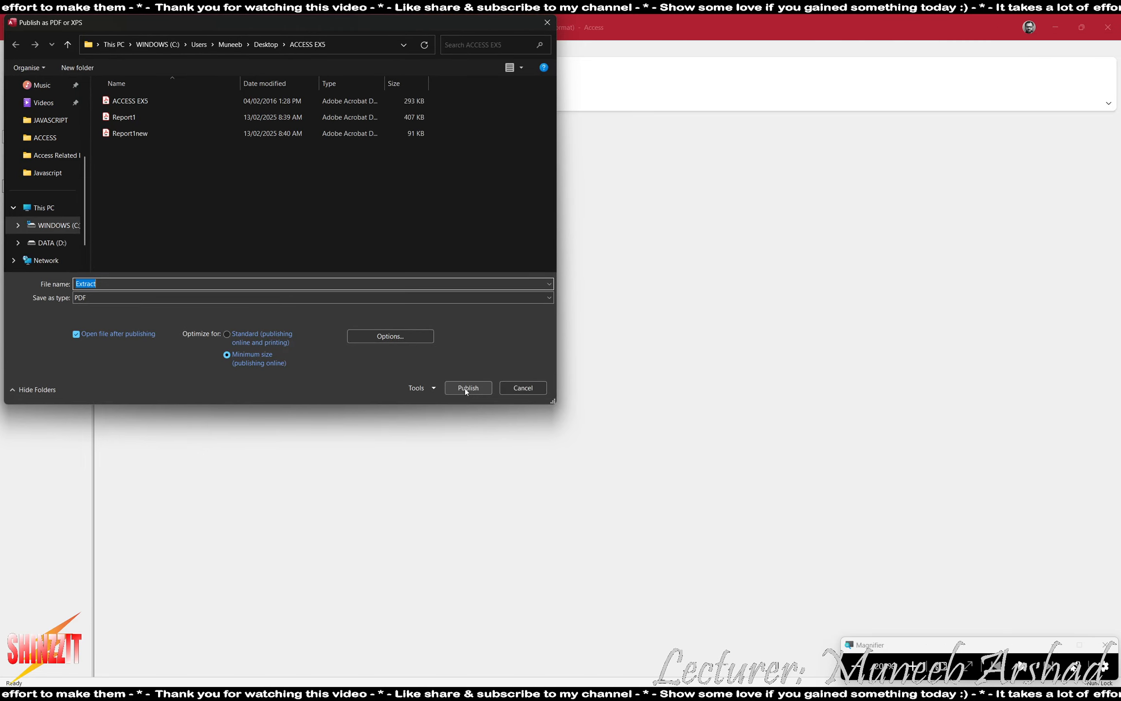
{"action": "left_click", "coordinate": [468, 387]}
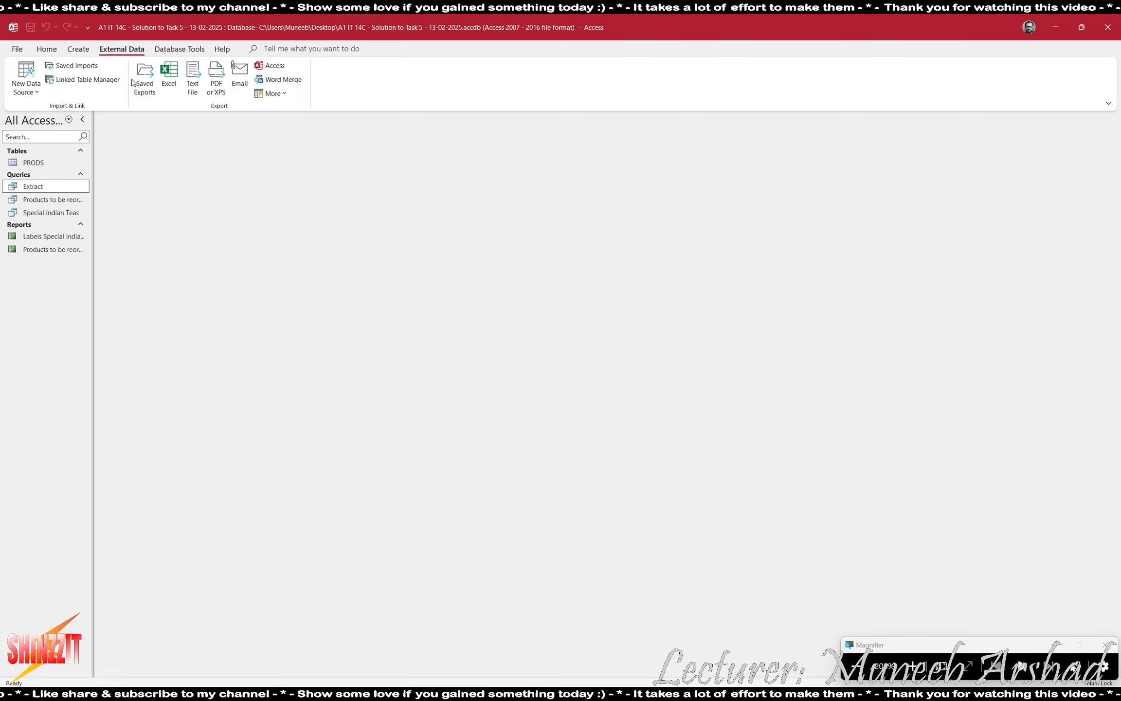
{"action": "left_click", "coordinate": [31, 185]}
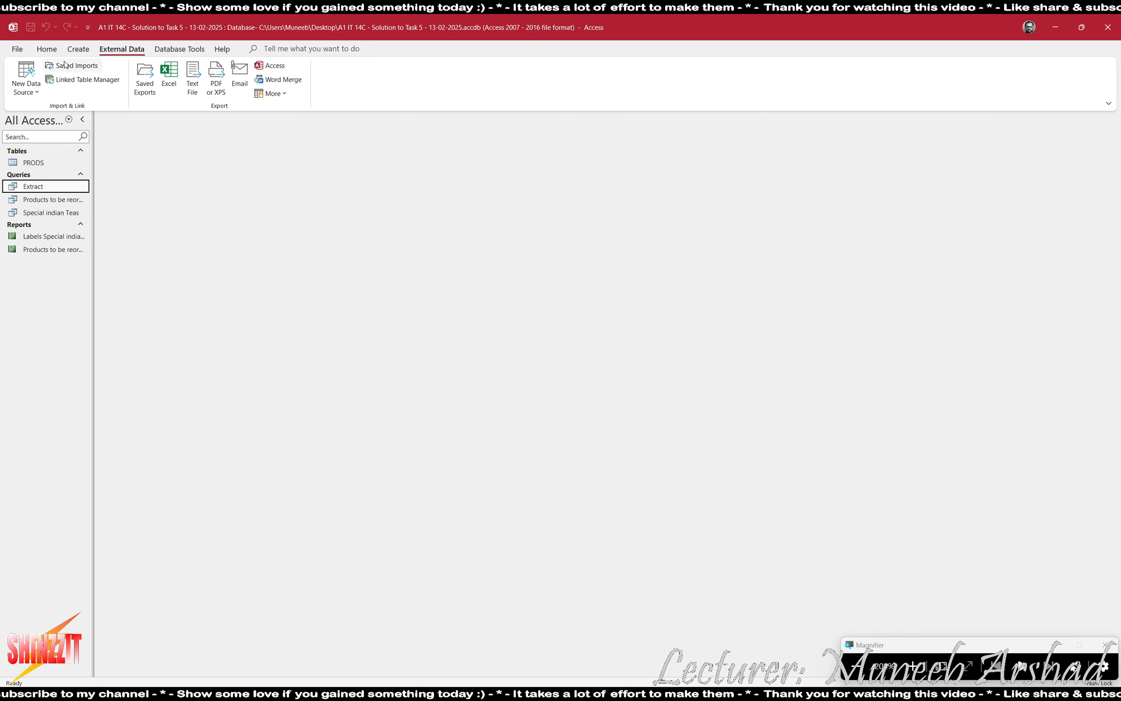
{"action": "left_click", "coordinate": [78, 49]}
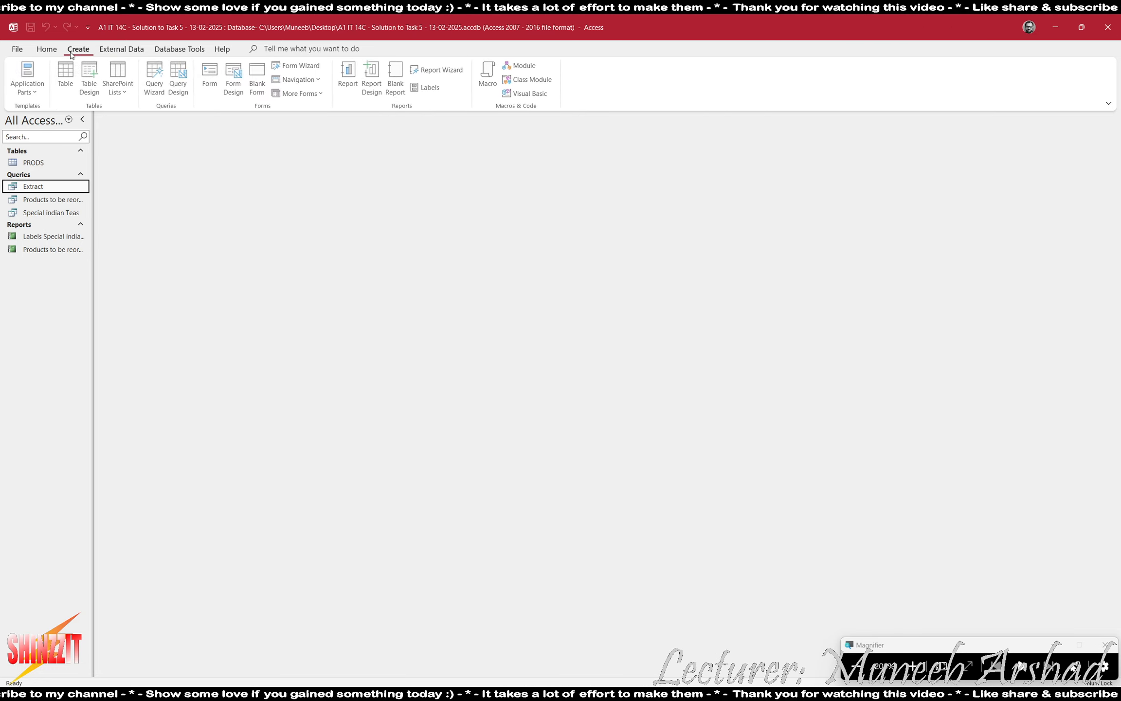
{"action": "left_click", "coordinate": [462, 71]}
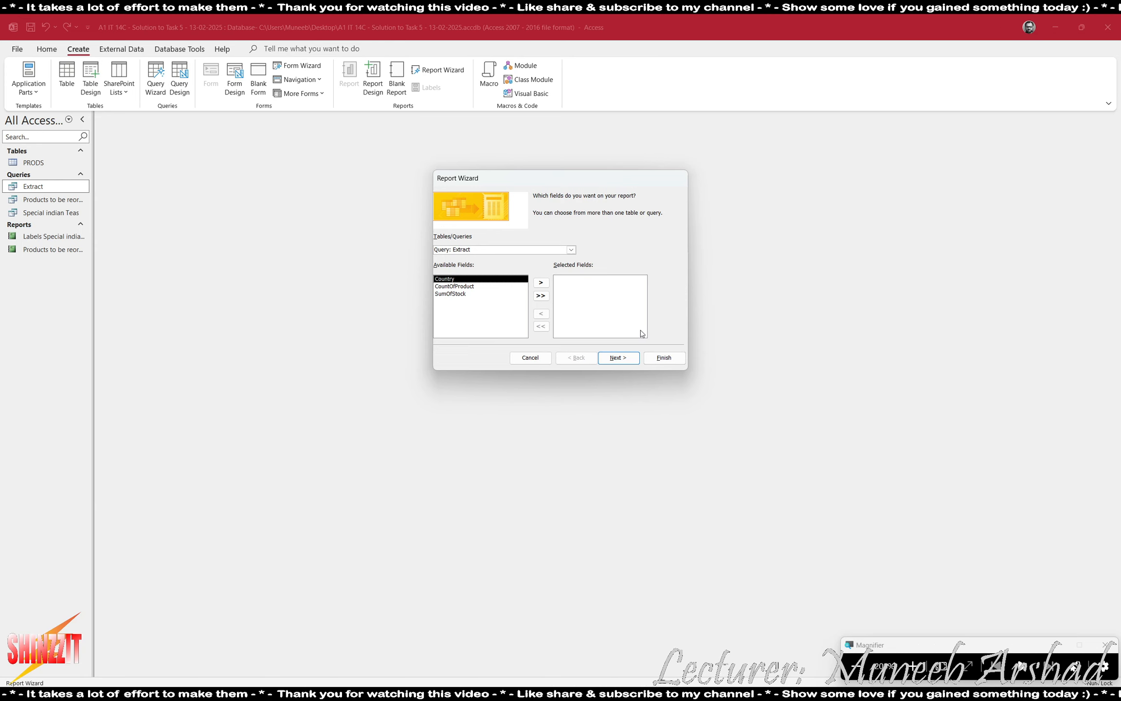
{"action": "left_click", "coordinate": [532, 357]}
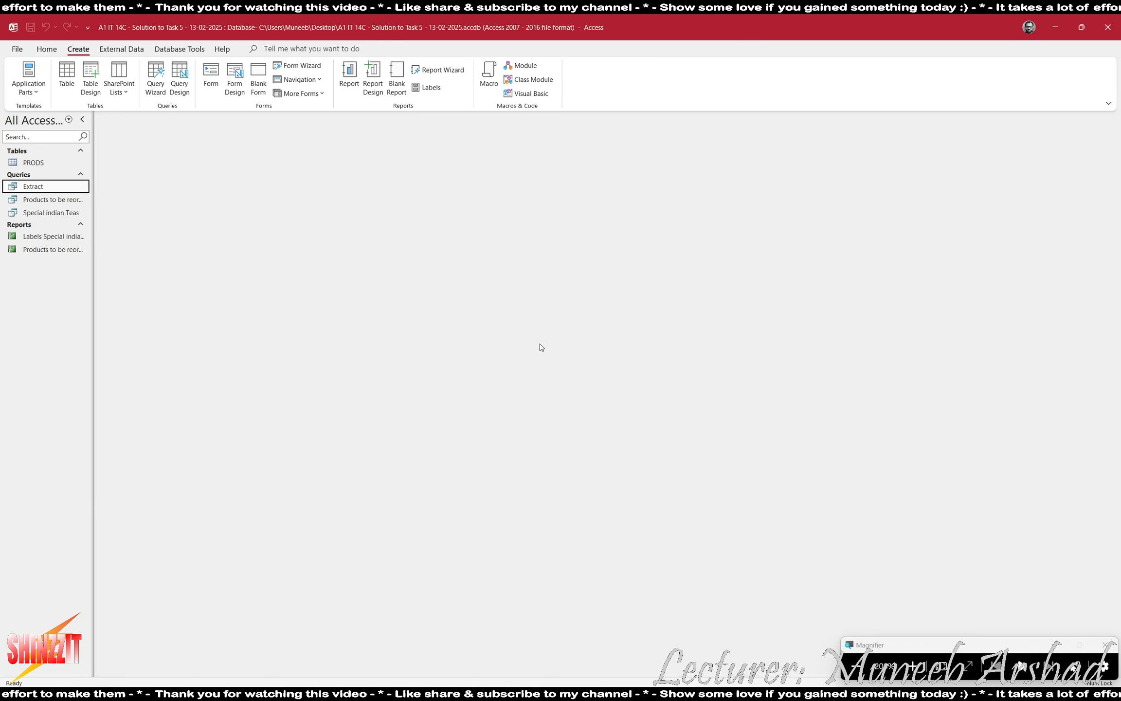
{"action": "left_click", "coordinate": [857, 666]}
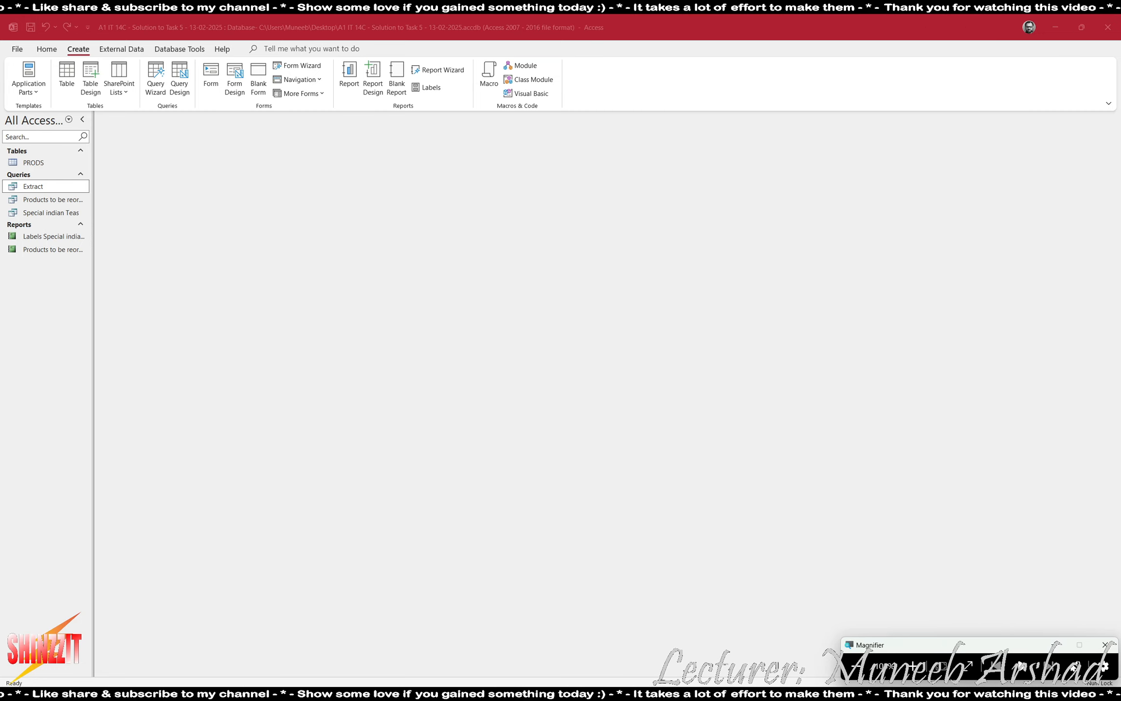
Switch to ACCESS EX5.pdf in Acrobat and highlight the instruction to save the data in a form importable into a text document.
{"action": "key", "text": "alt+Tab"}
{"action": "scroll", "coordinate": [725, 438], "scroll_direction": "up", "scroll_amount": 3}
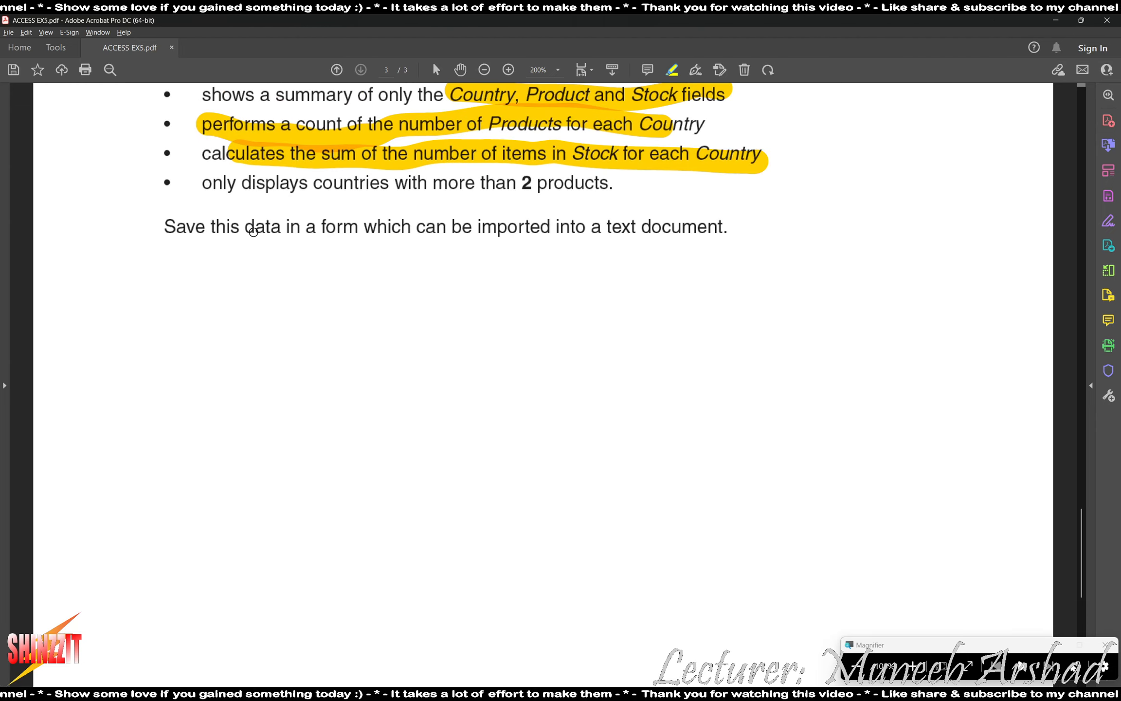
{"action": "left_click", "coordinate": [168, 227]}
{"action": "left_click_drag", "start_coordinate": [169, 227], "coordinate": [740, 227]}
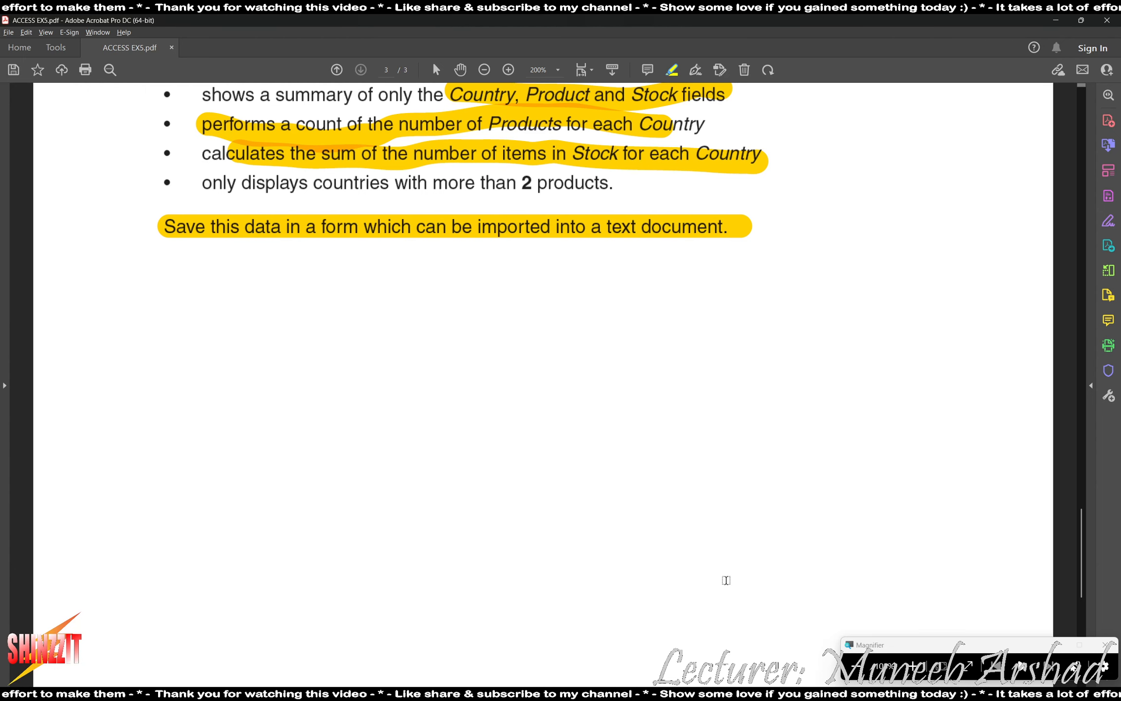
Switch back to Access and export the Extract query to Word as Extract.rtf in the ACCESS EX5 folder, without saving the export steps.
{"action": "left_click", "coordinate": [754, 616]}
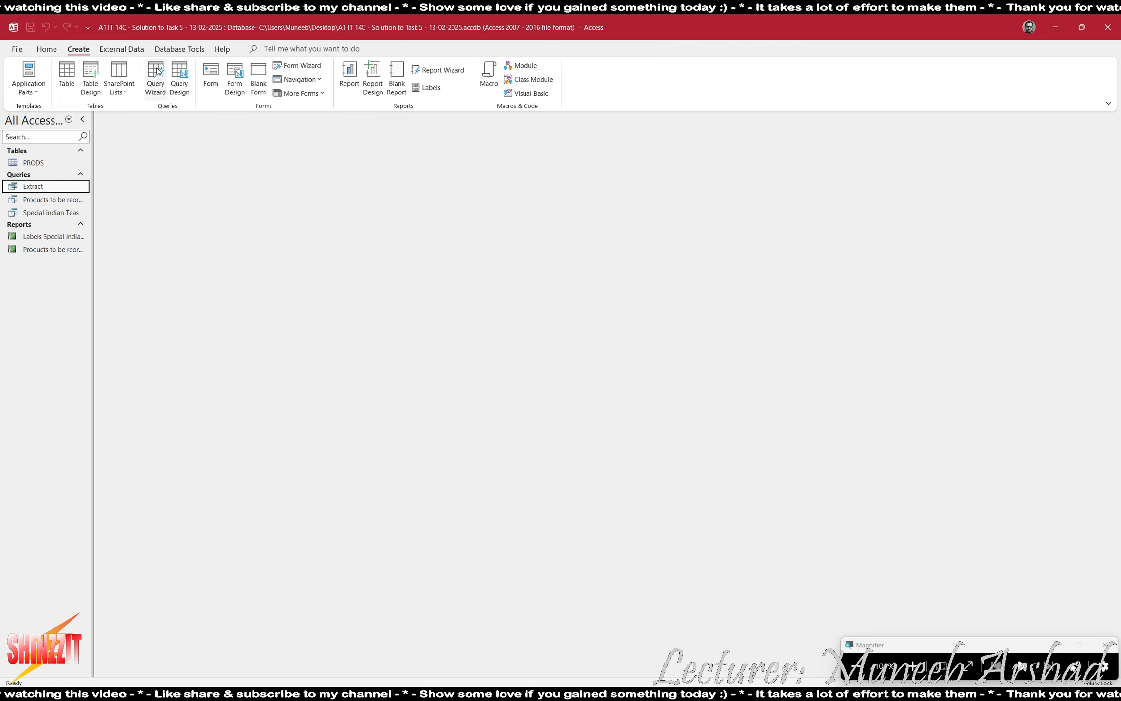
{"action": "left_click", "coordinate": [122, 49]}
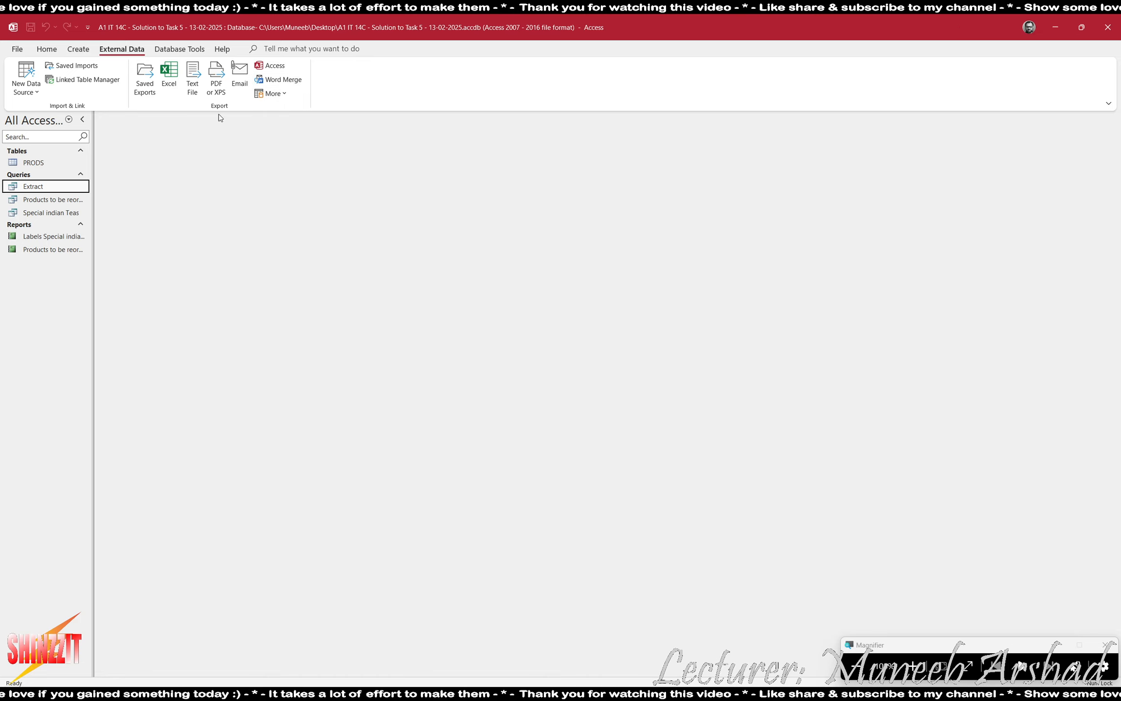
{"action": "left_click", "coordinate": [273, 94]}
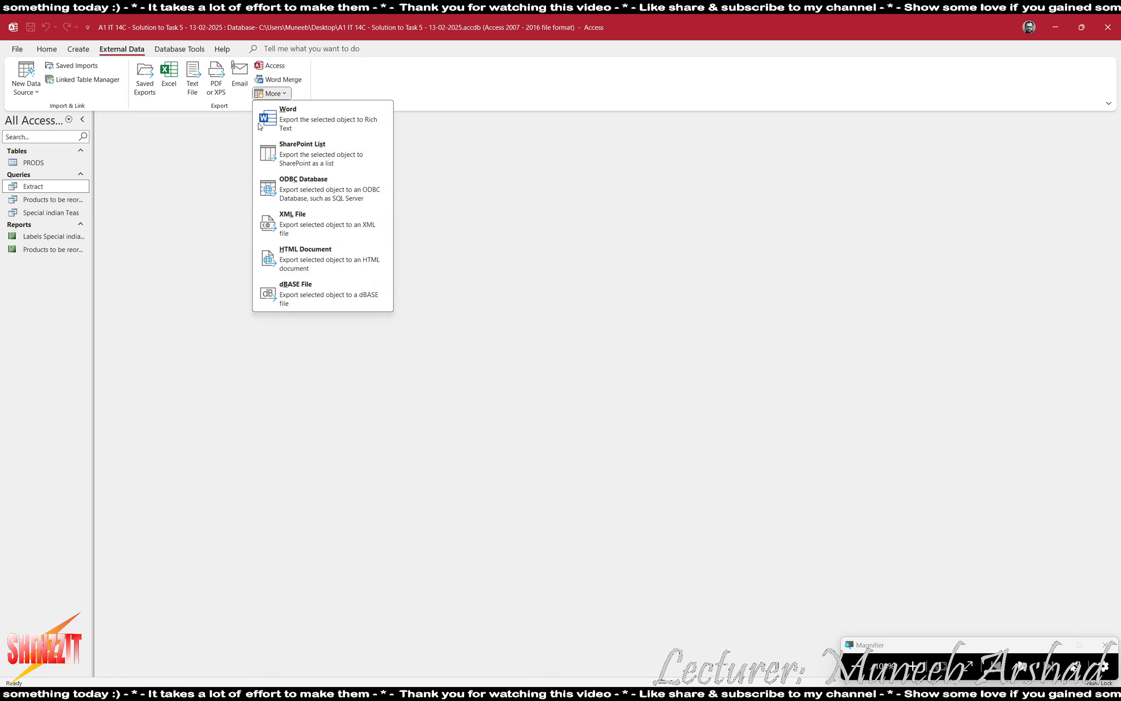
{"action": "left_click", "coordinate": [338, 123]}
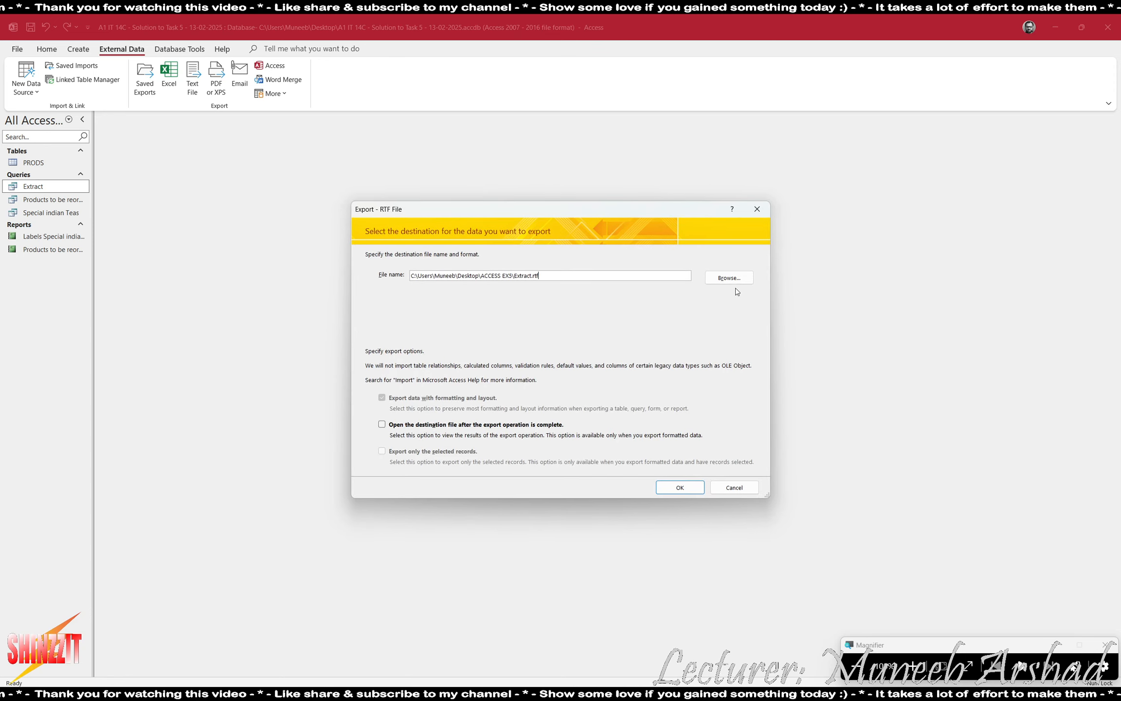
{"action": "left_click", "coordinate": [745, 276]}
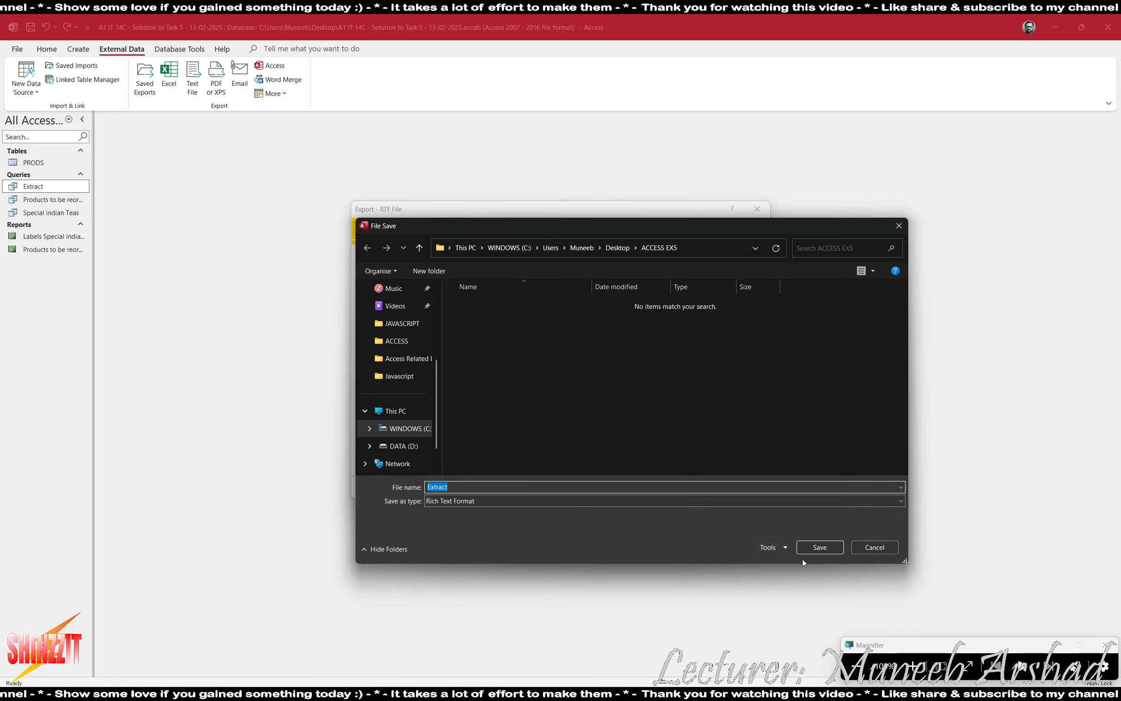
{"action": "left_click", "coordinate": [815, 547]}
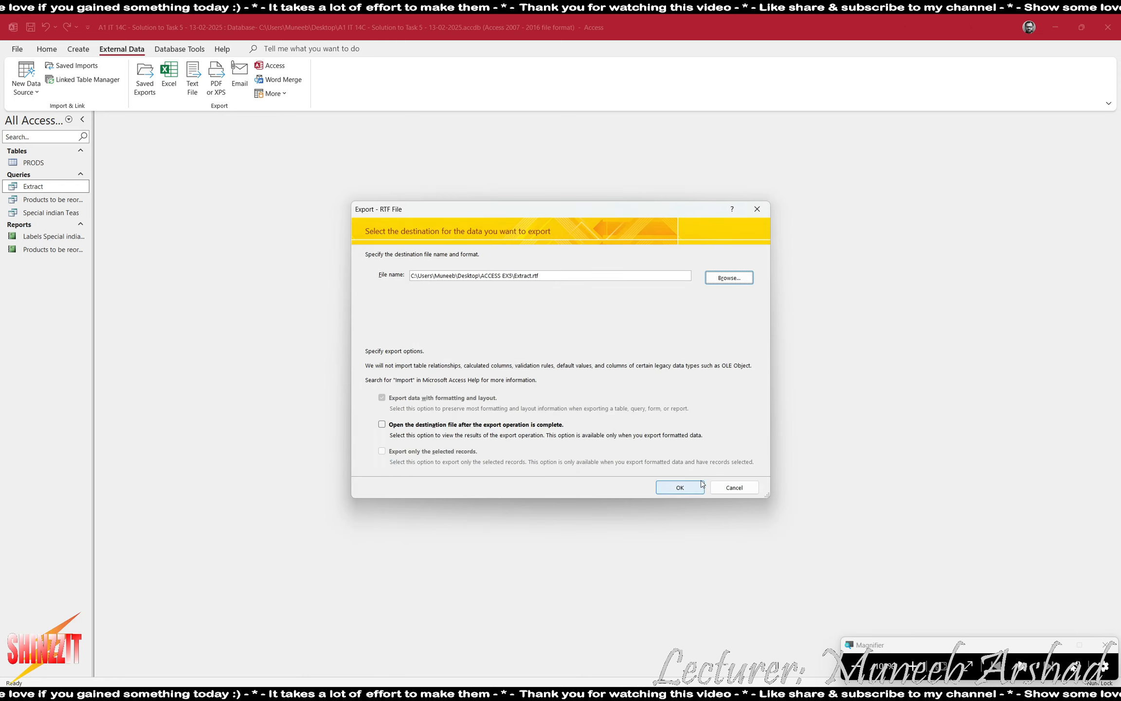
{"action": "left_click", "coordinate": [671, 491]}
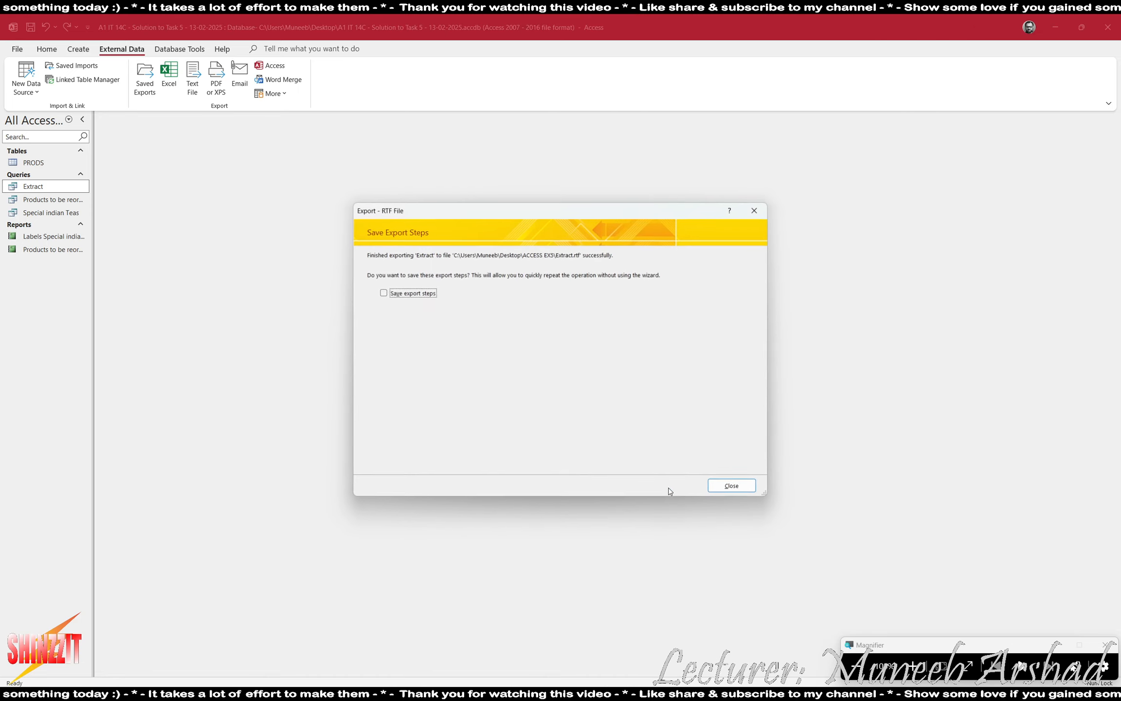
{"action": "left_click", "coordinate": [734, 488]}
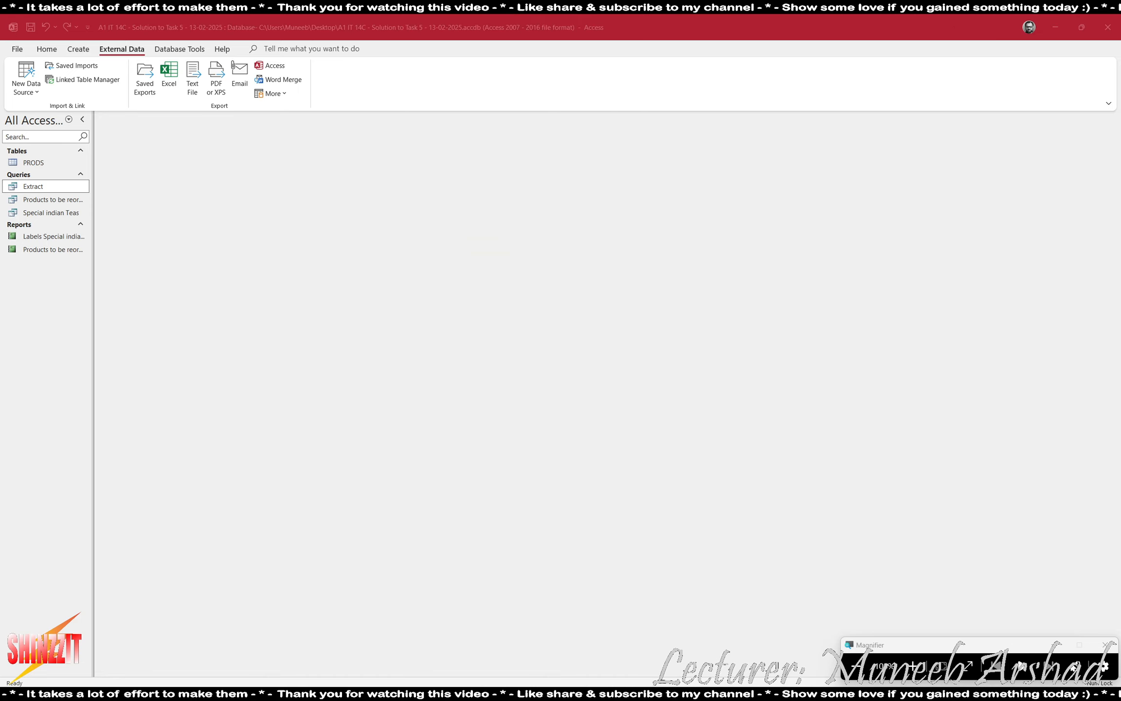
Open the ACCESS EX5 folder from the desktop and open the exported Extract rich text file in Word to check it.
{"action": "key", "text": "super+d"}
{"action": "double_click", "coordinate": [36, 417]}
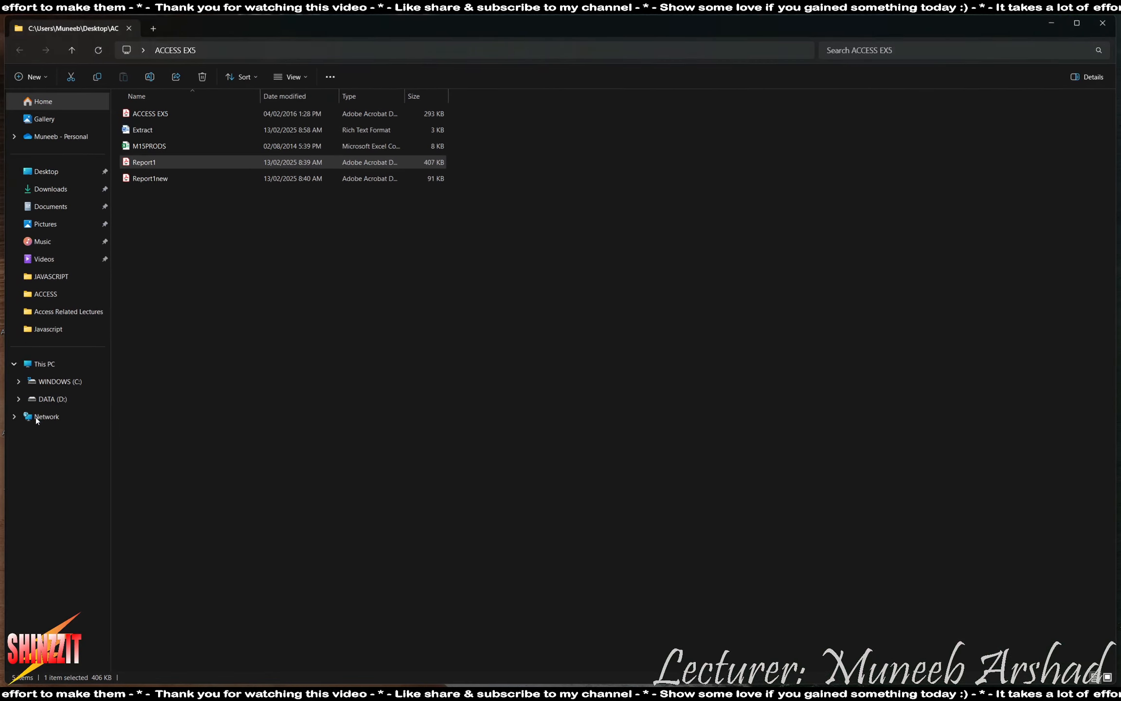
{"action": "left_click", "coordinate": [149, 132]}
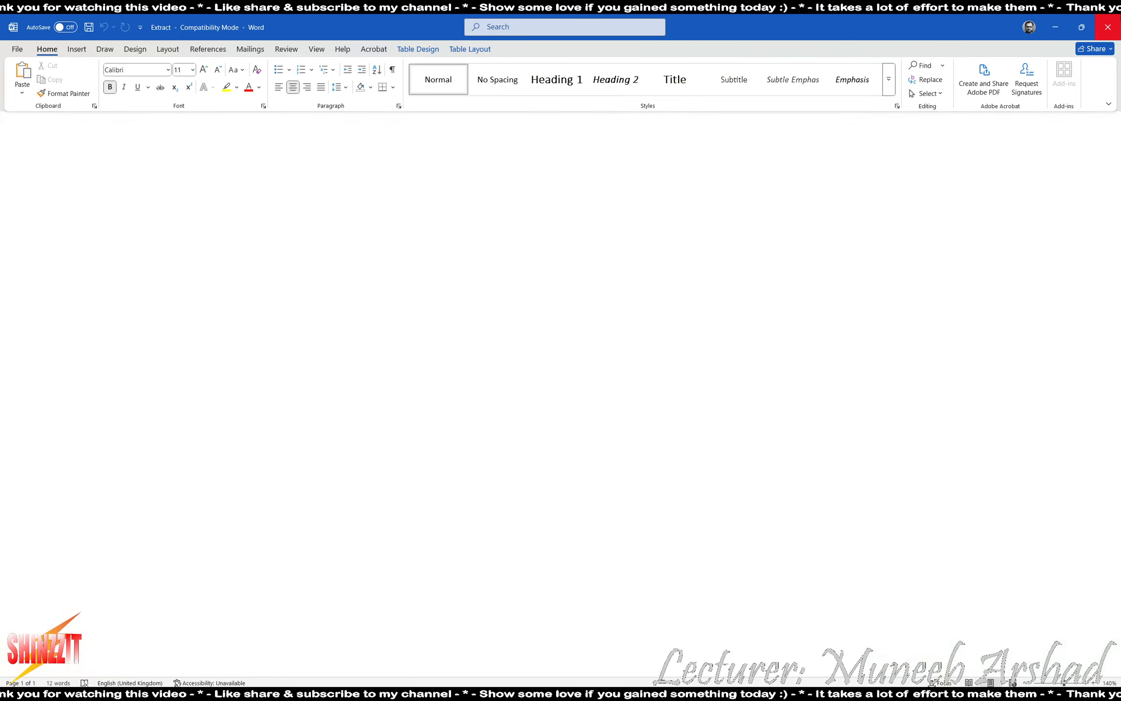
Close the Word documents, discarding the changes in Document1, and switch back to ACCESS EX5.pdf in Acrobat.
{"action": "key", "text": "ctrl+v"}
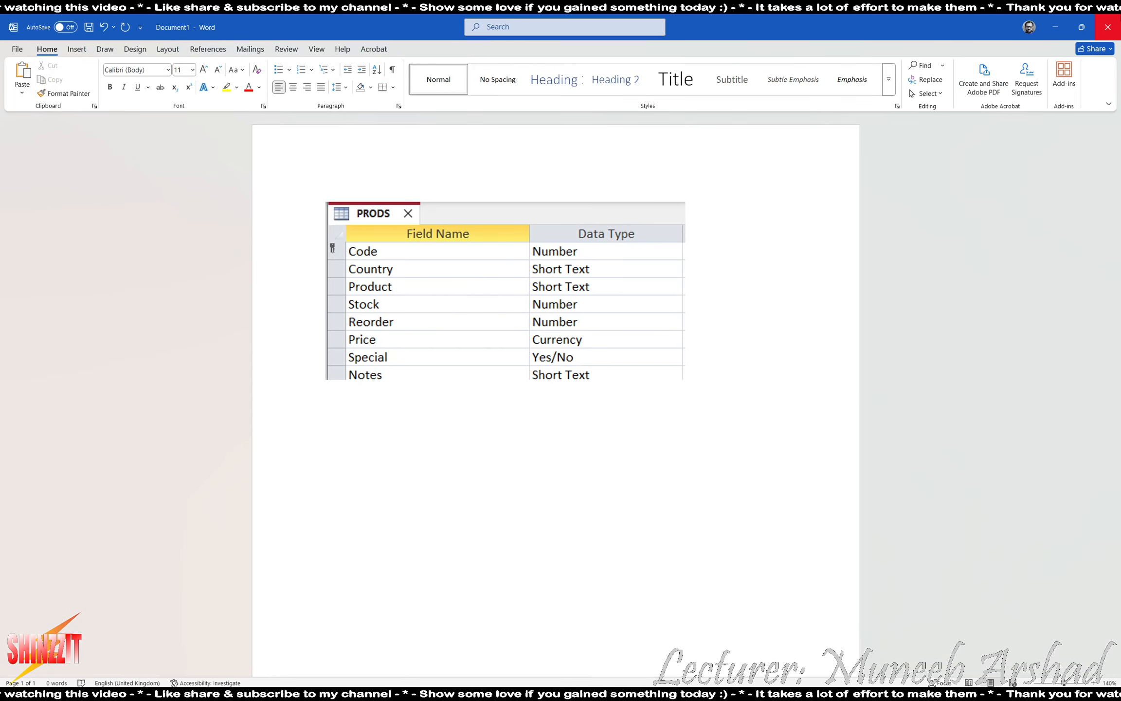
{"action": "key", "text": "alt+F4"}
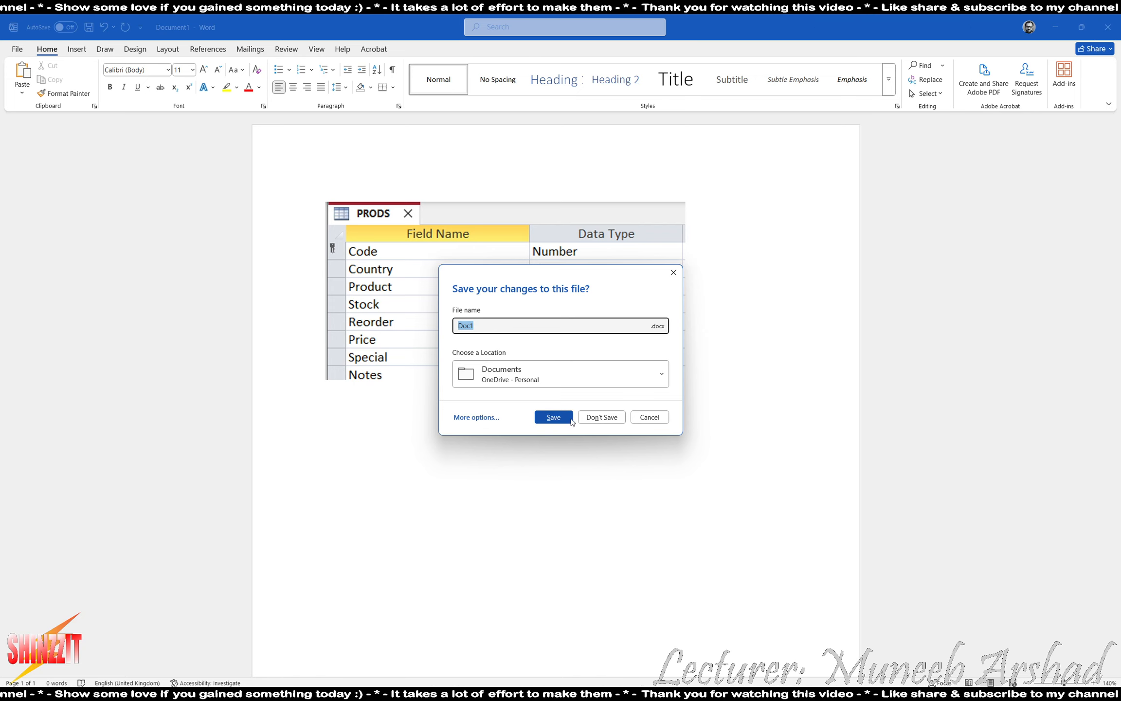
{"action": "left_click", "coordinate": [647, 419]}
{"action": "left_click", "coordinate": [1107, 27]}
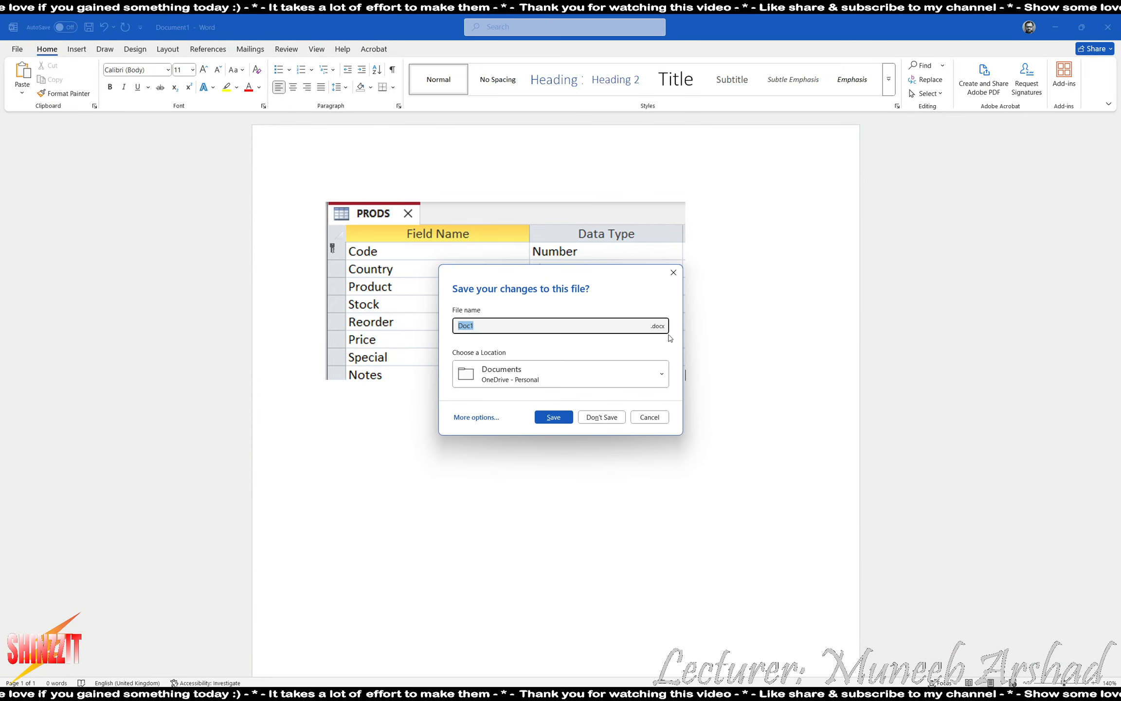
{"action": "left_click", "coordinate": [598, 418]}
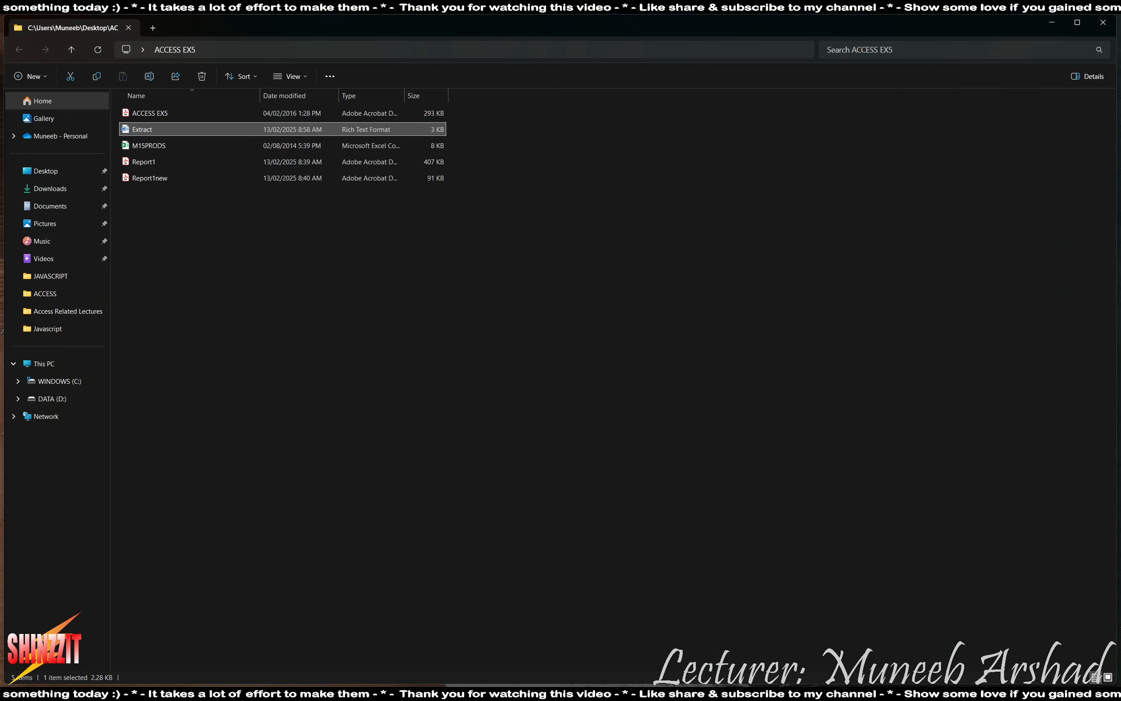
{"action": "left_click", "coordinate": [682, 695]}
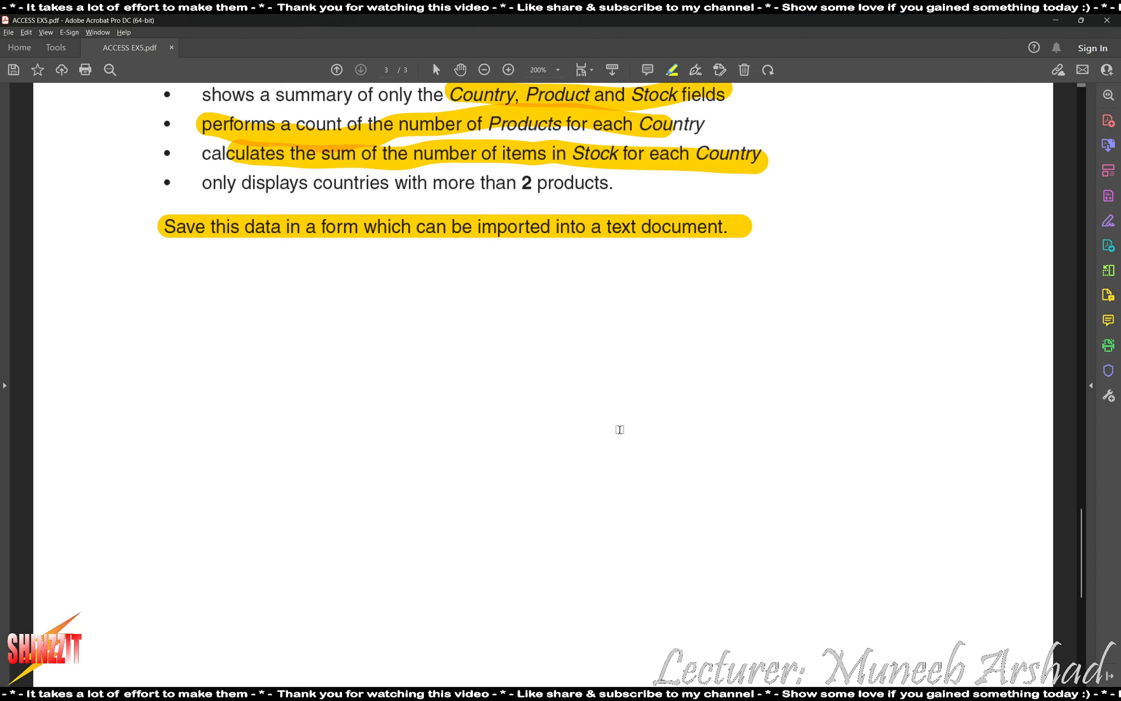